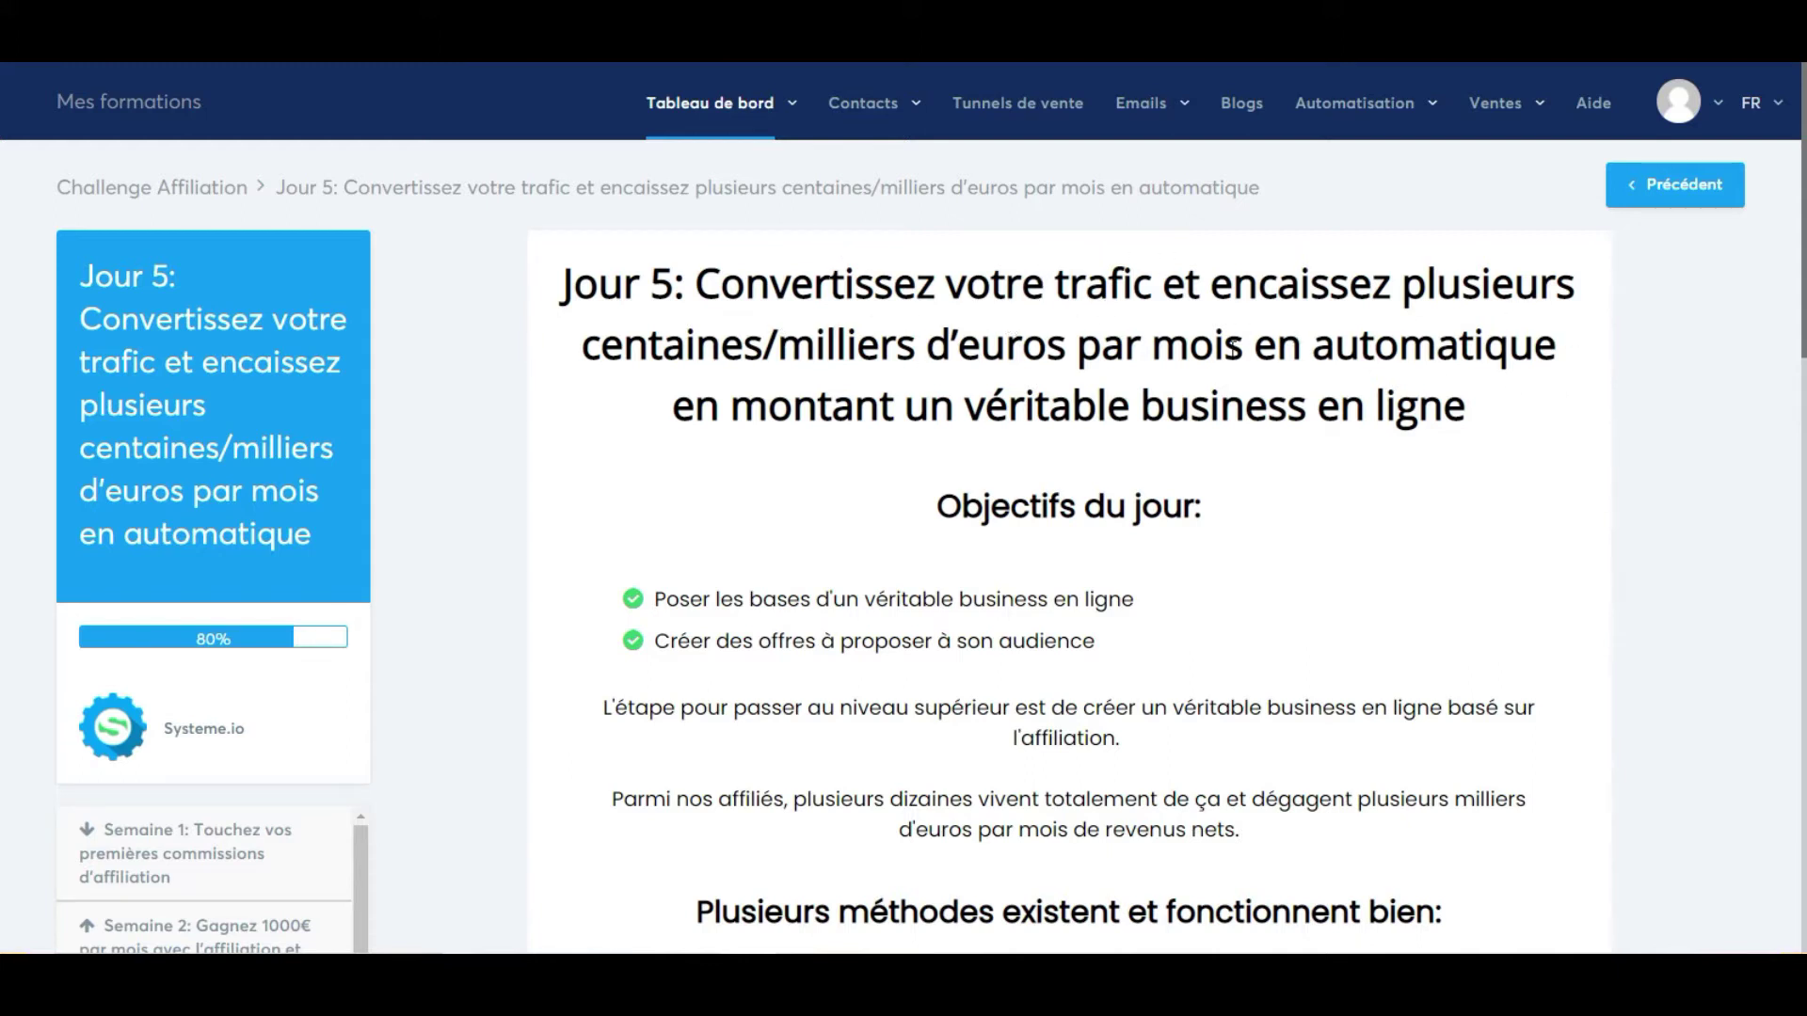
Scroll through the Jour 5 lesson, then move on to the Instagram home feed.
scroll(932, 391, down, 1)
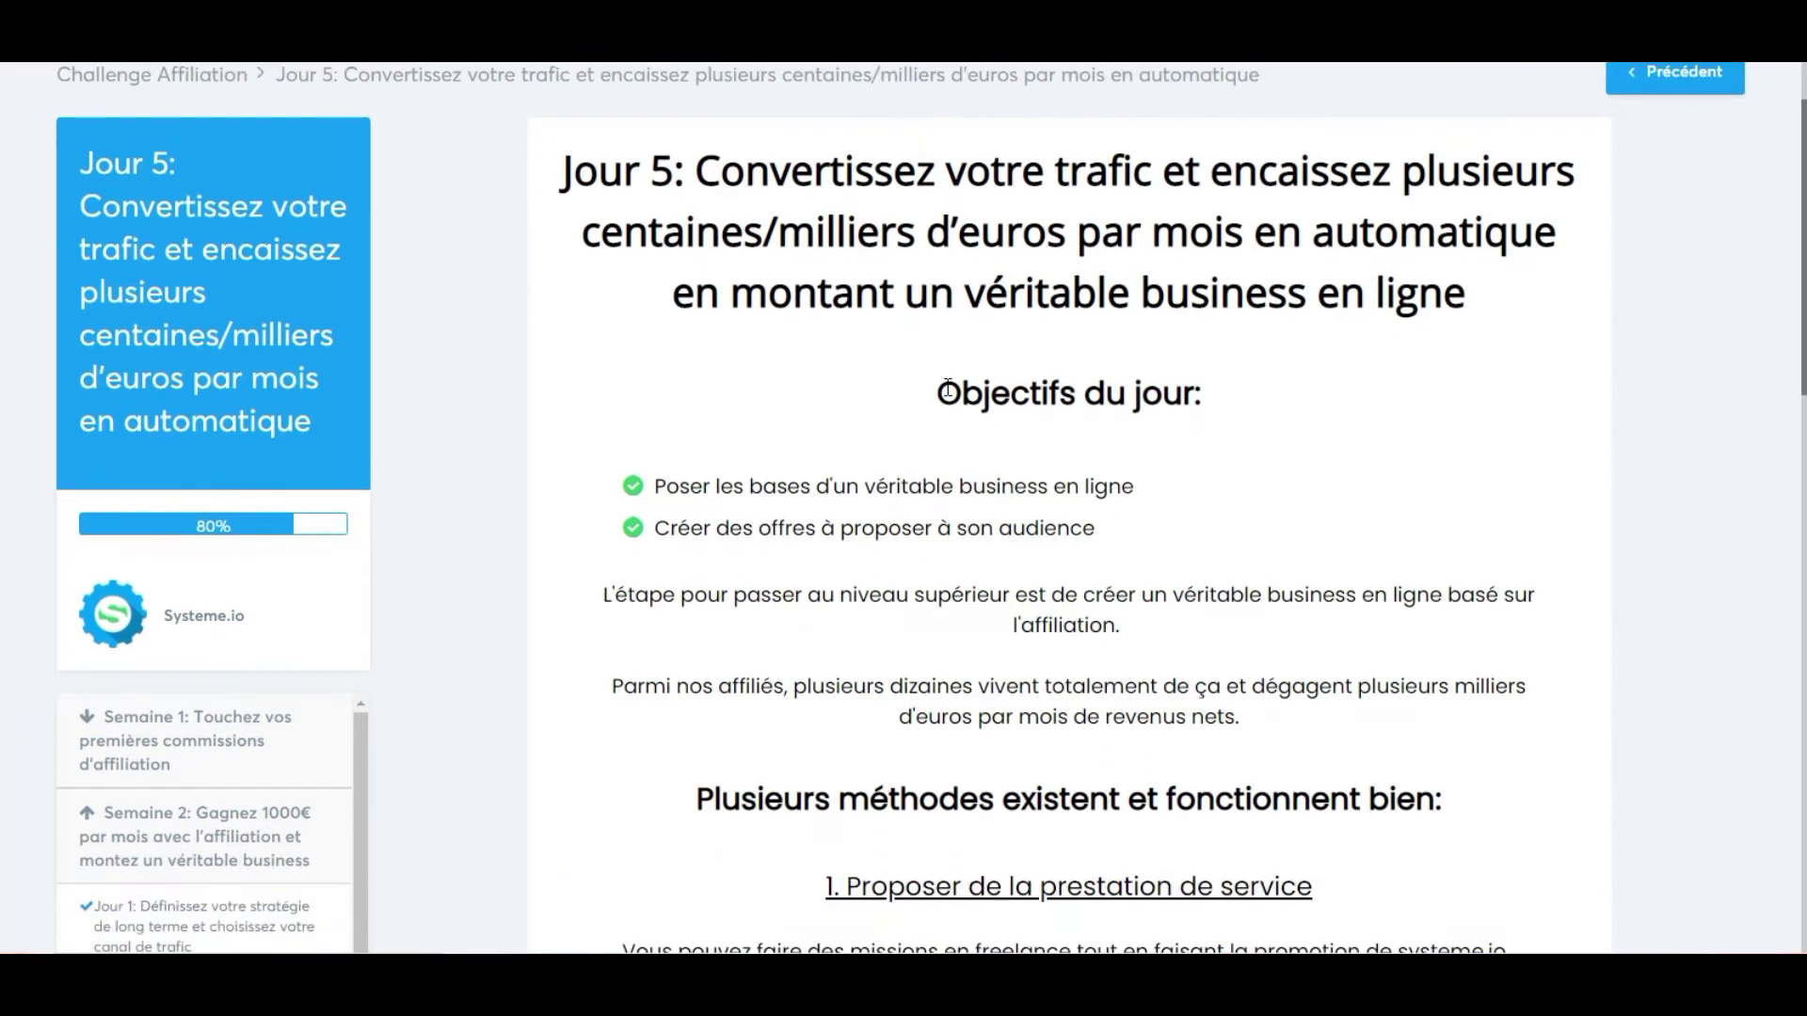
scroll(983, 372, down, 1)
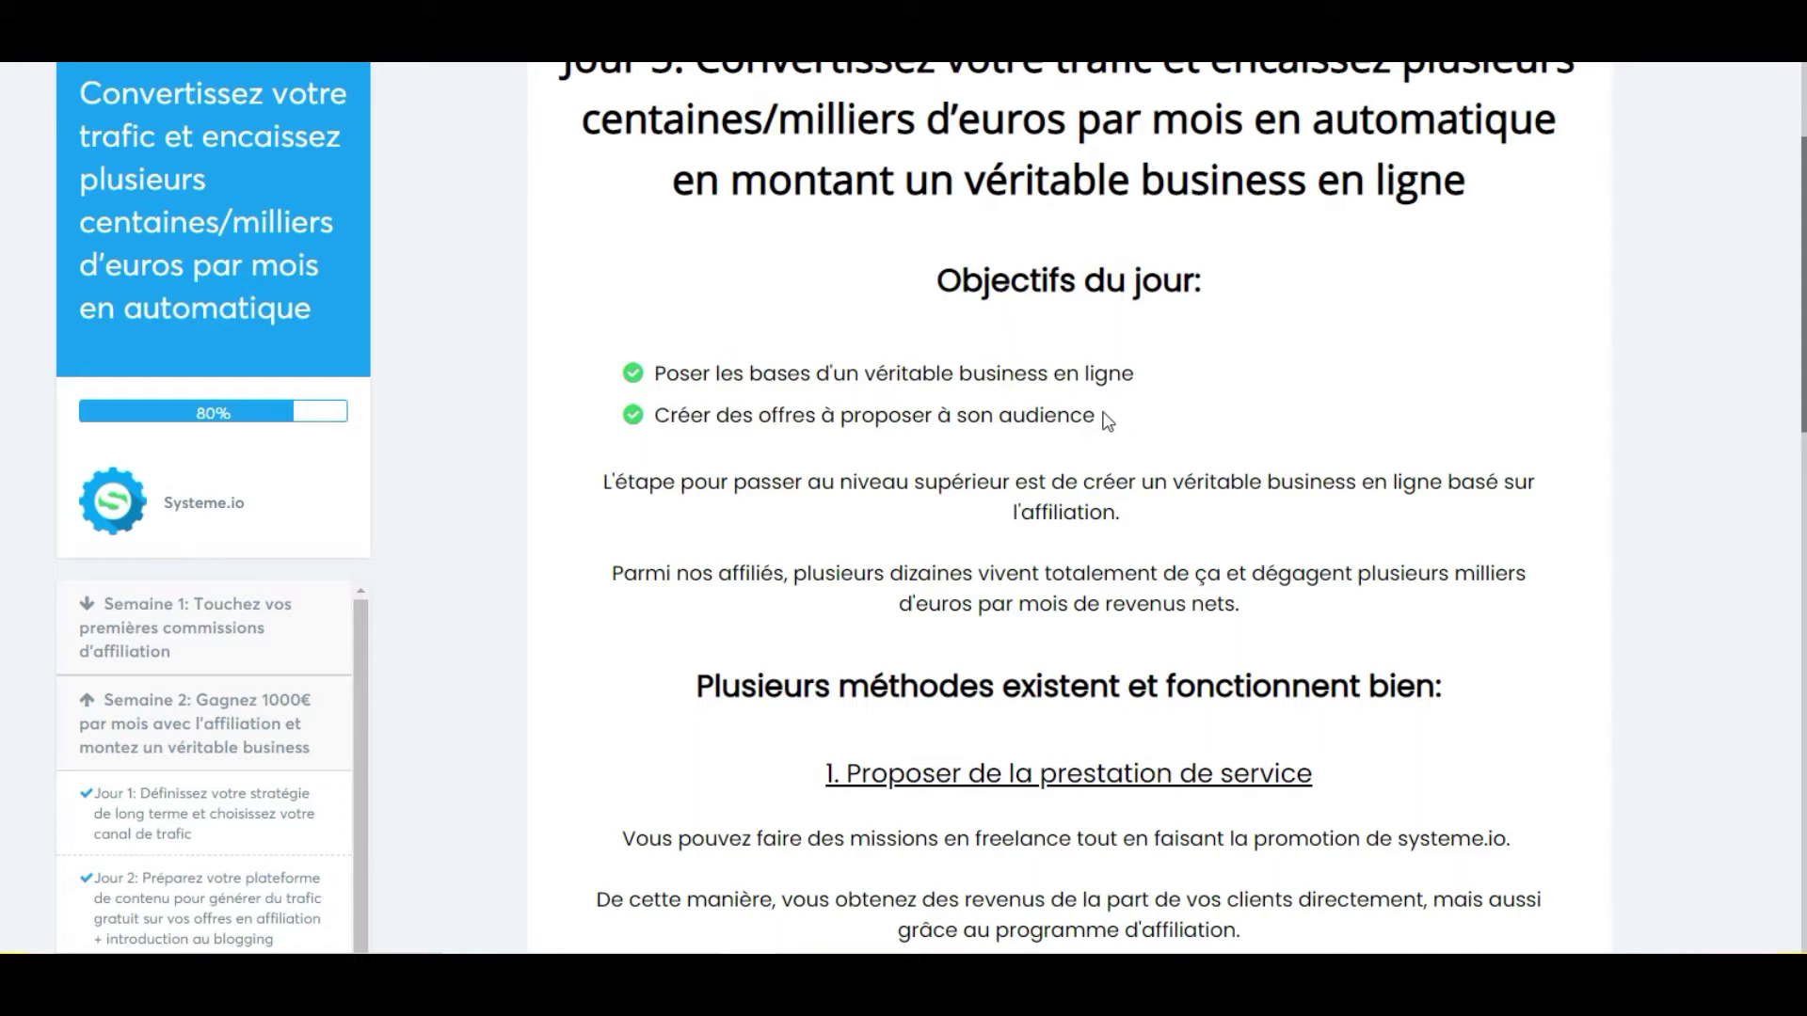
scroll(1115, 411, down, 3)
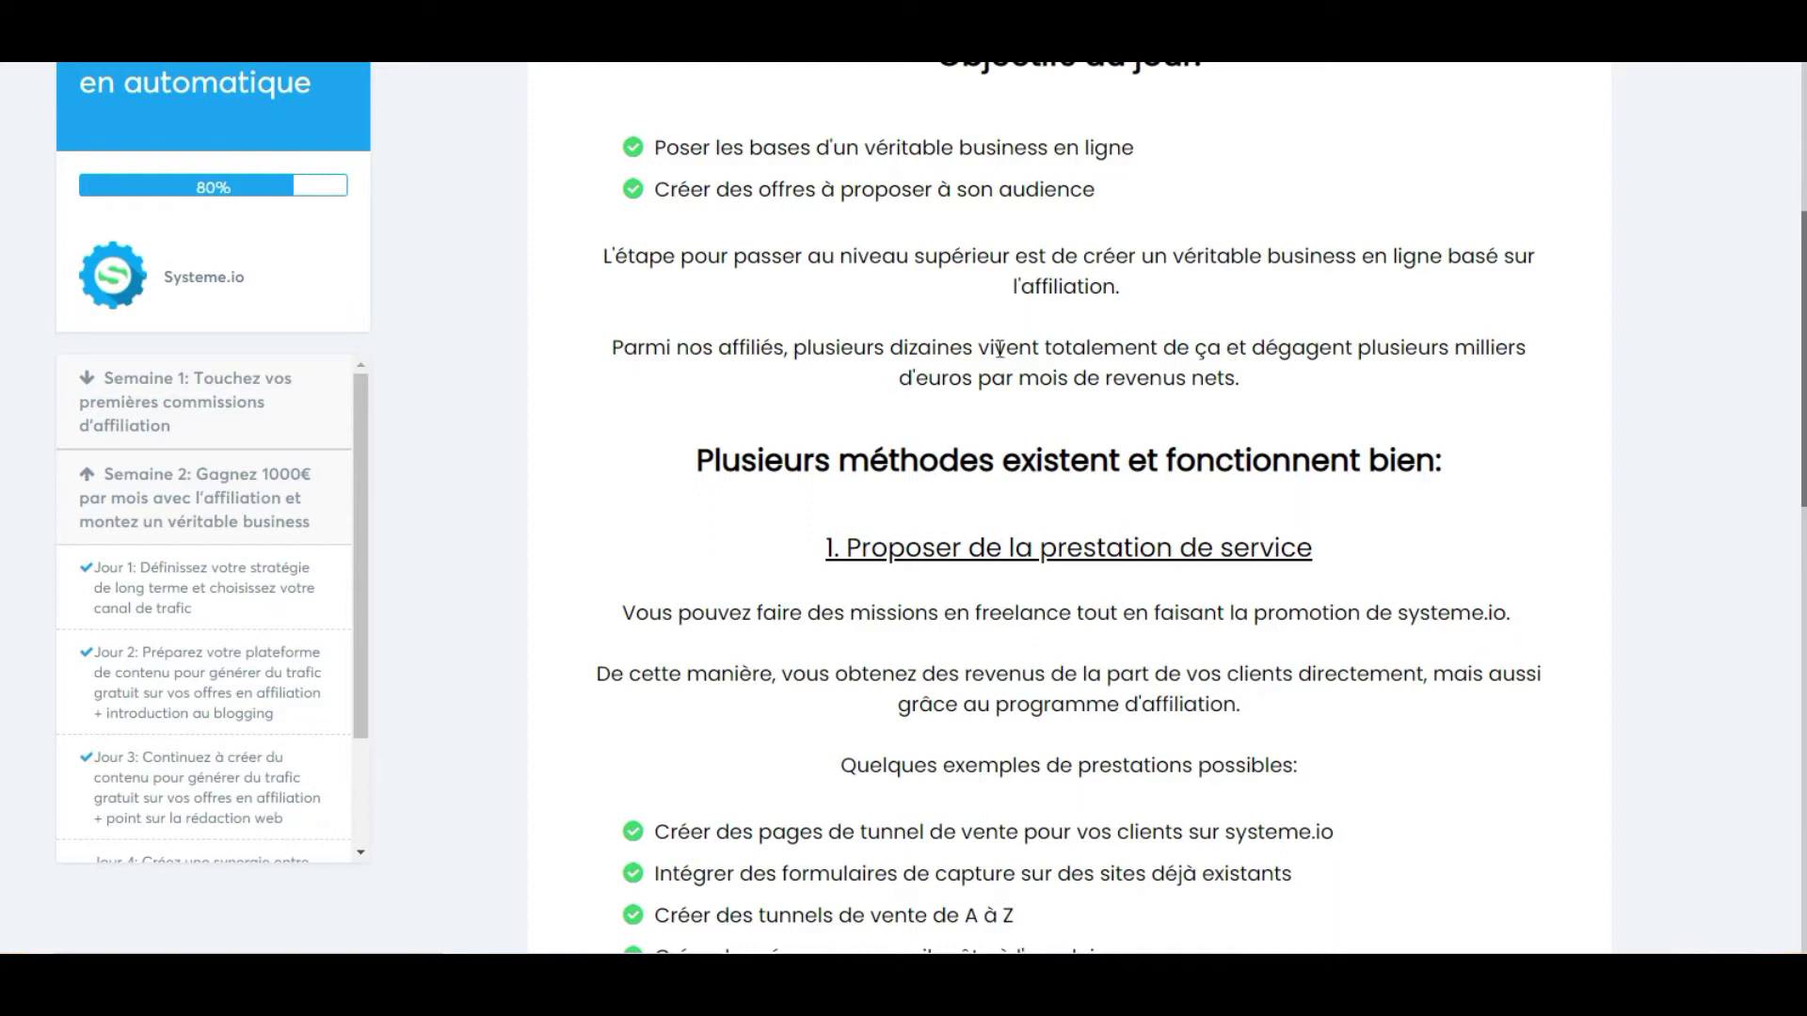
scroll(1003, 352, down, 2)
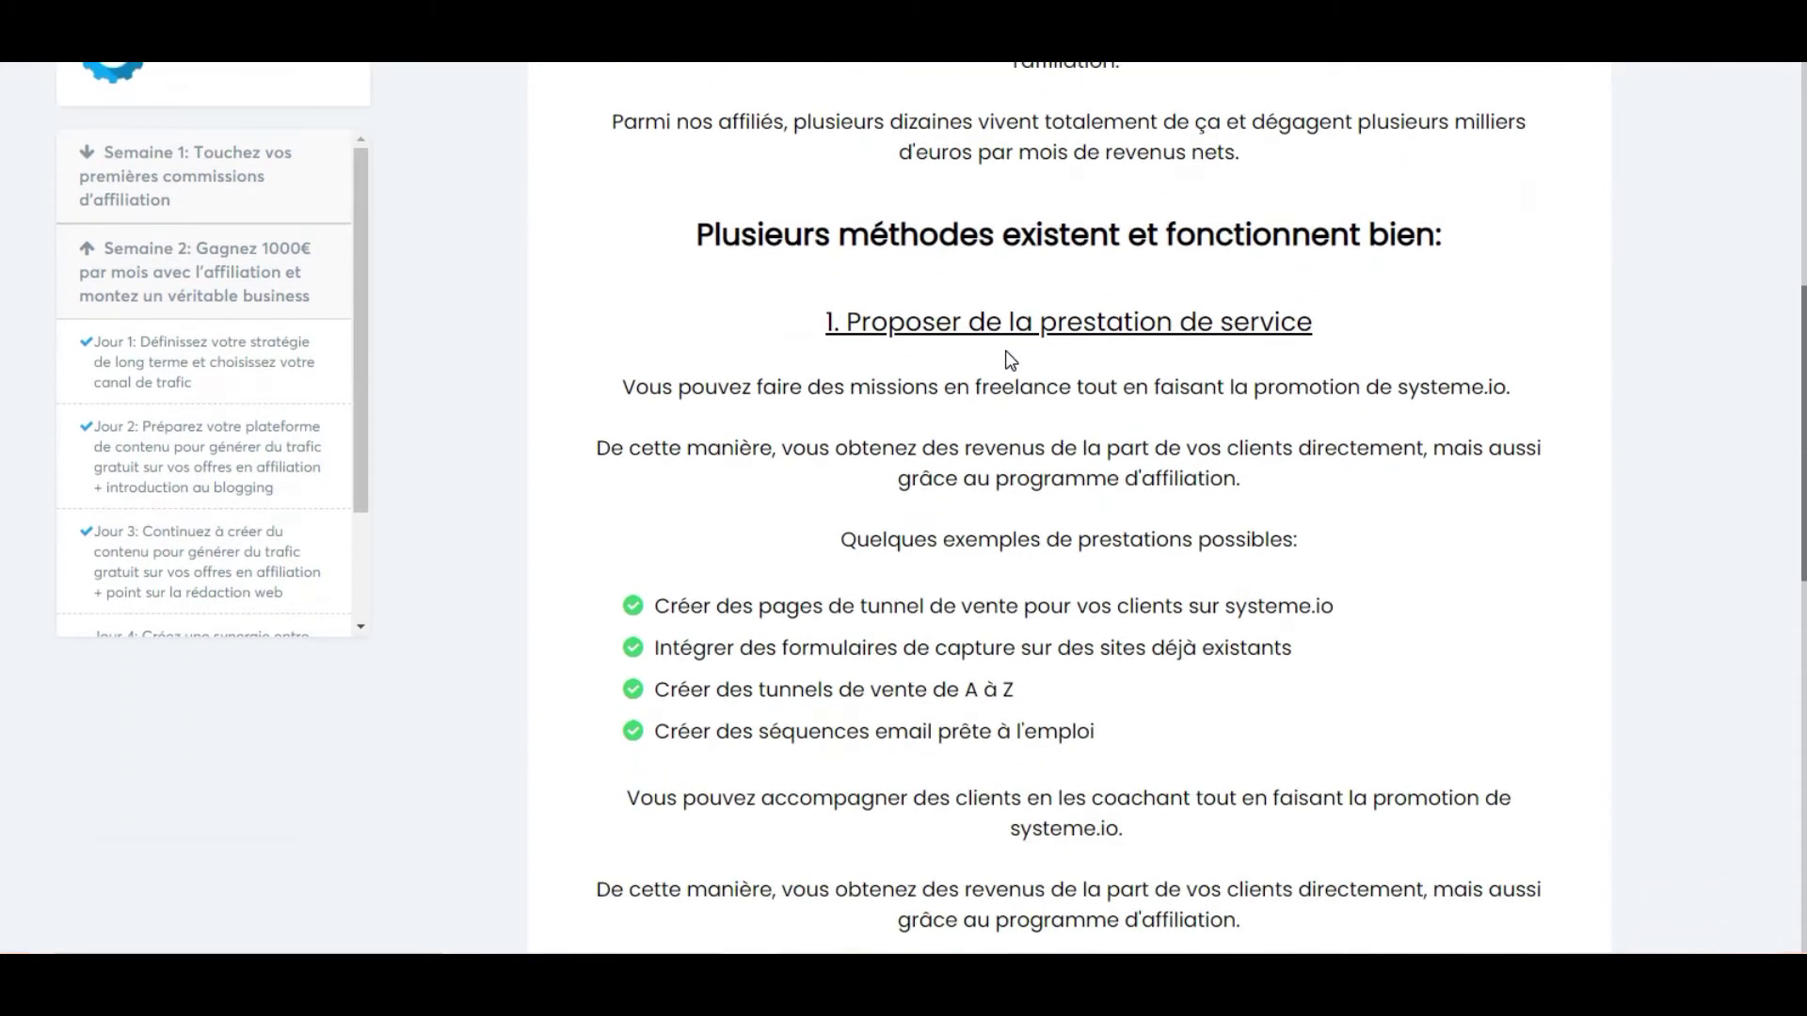
scroll(1005, 331, down, 1)
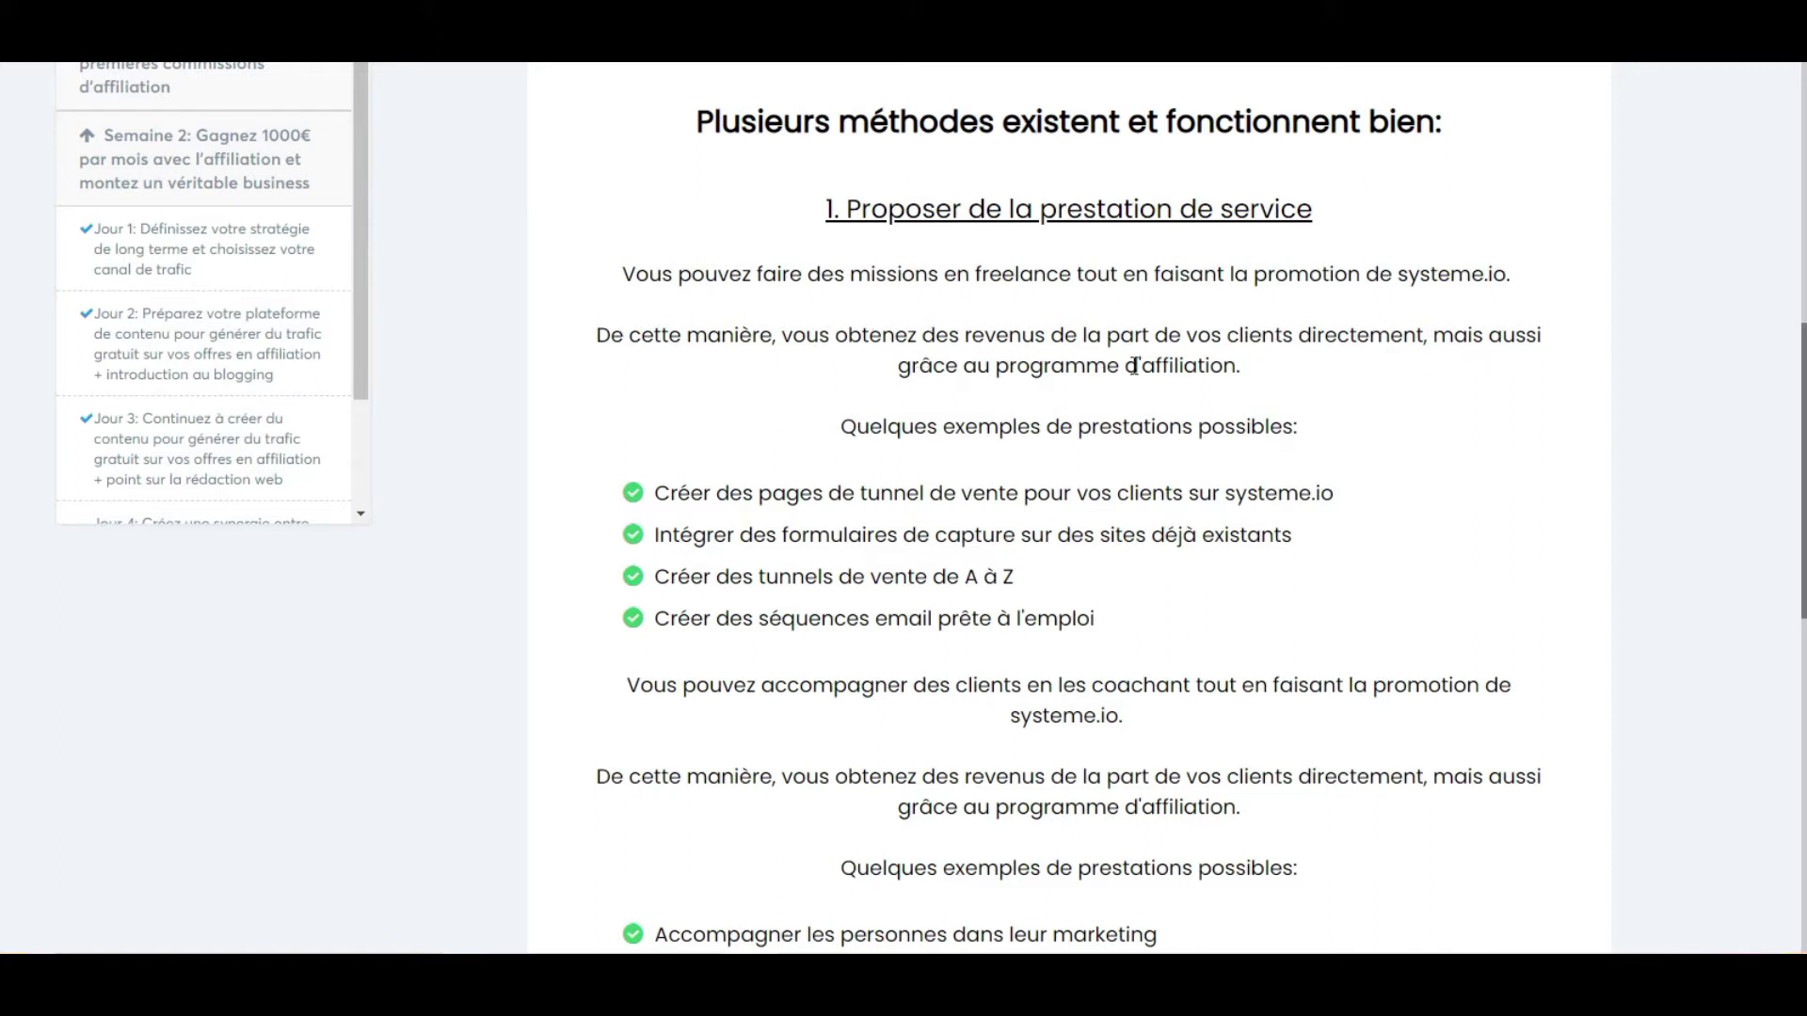
scroll(1138, 367, down, 1)
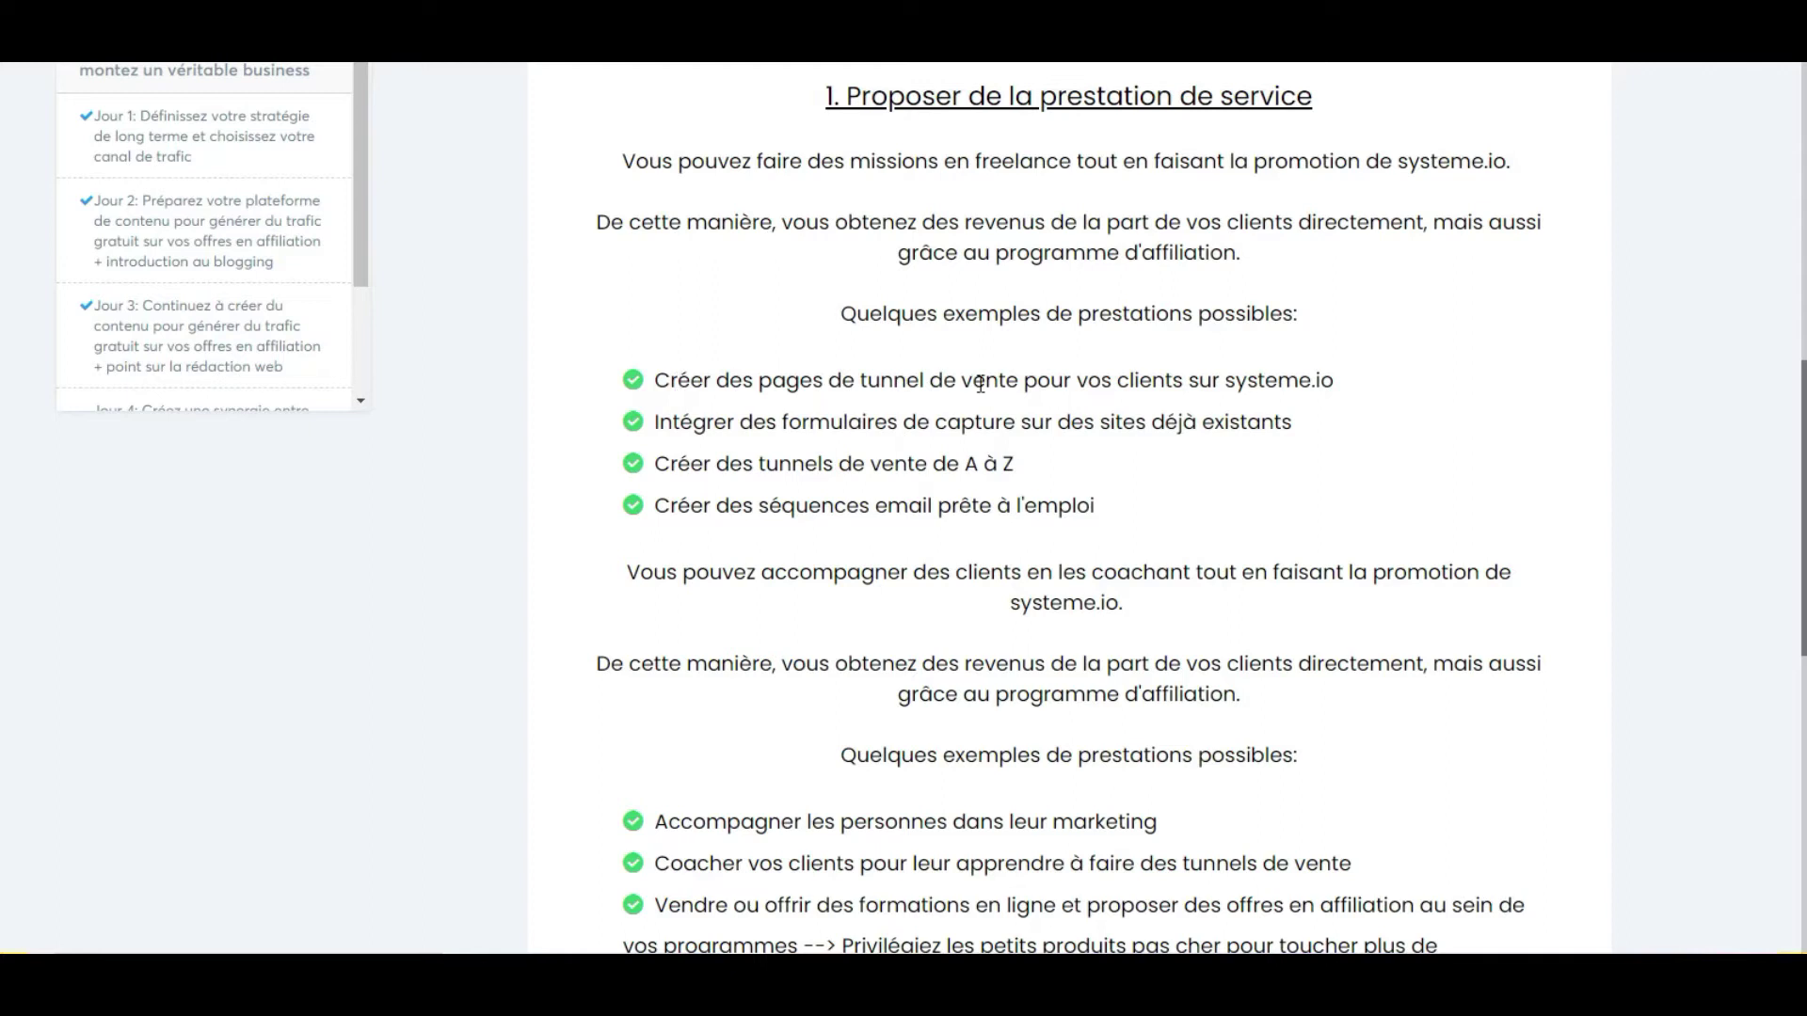
scroll(872, 389, down, 1)
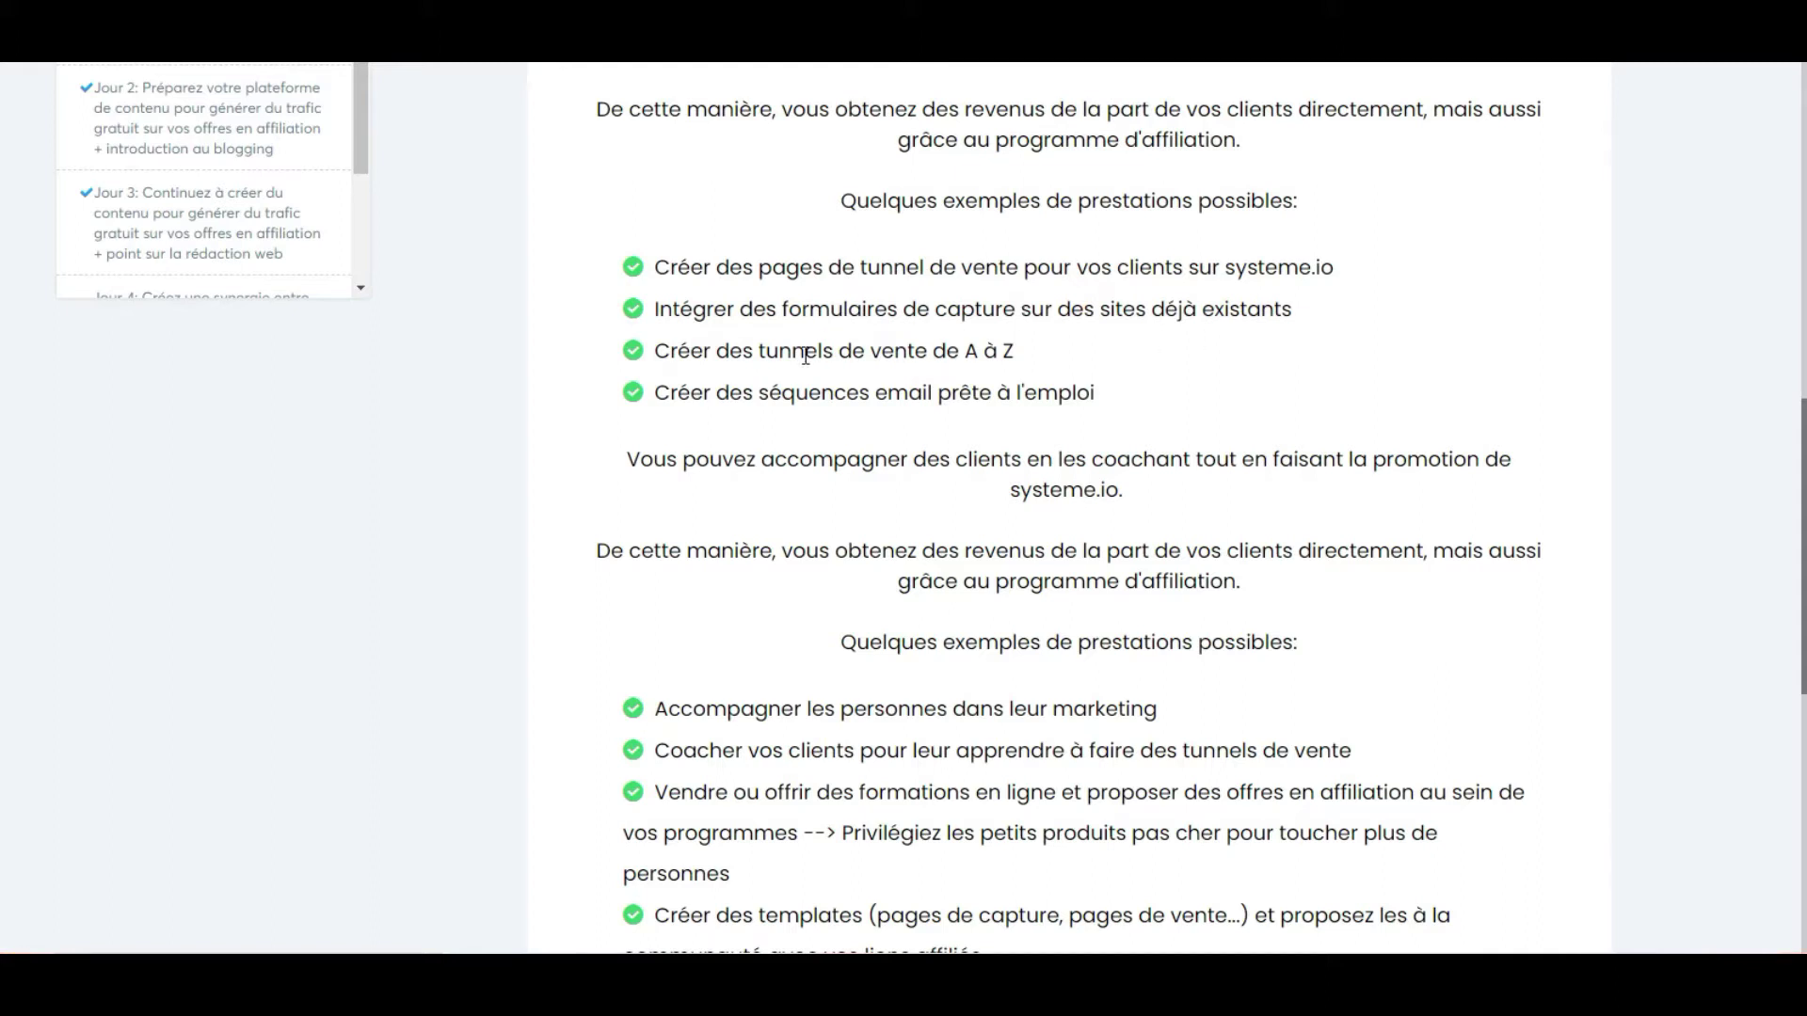
scroll(804, 355, down, 1)
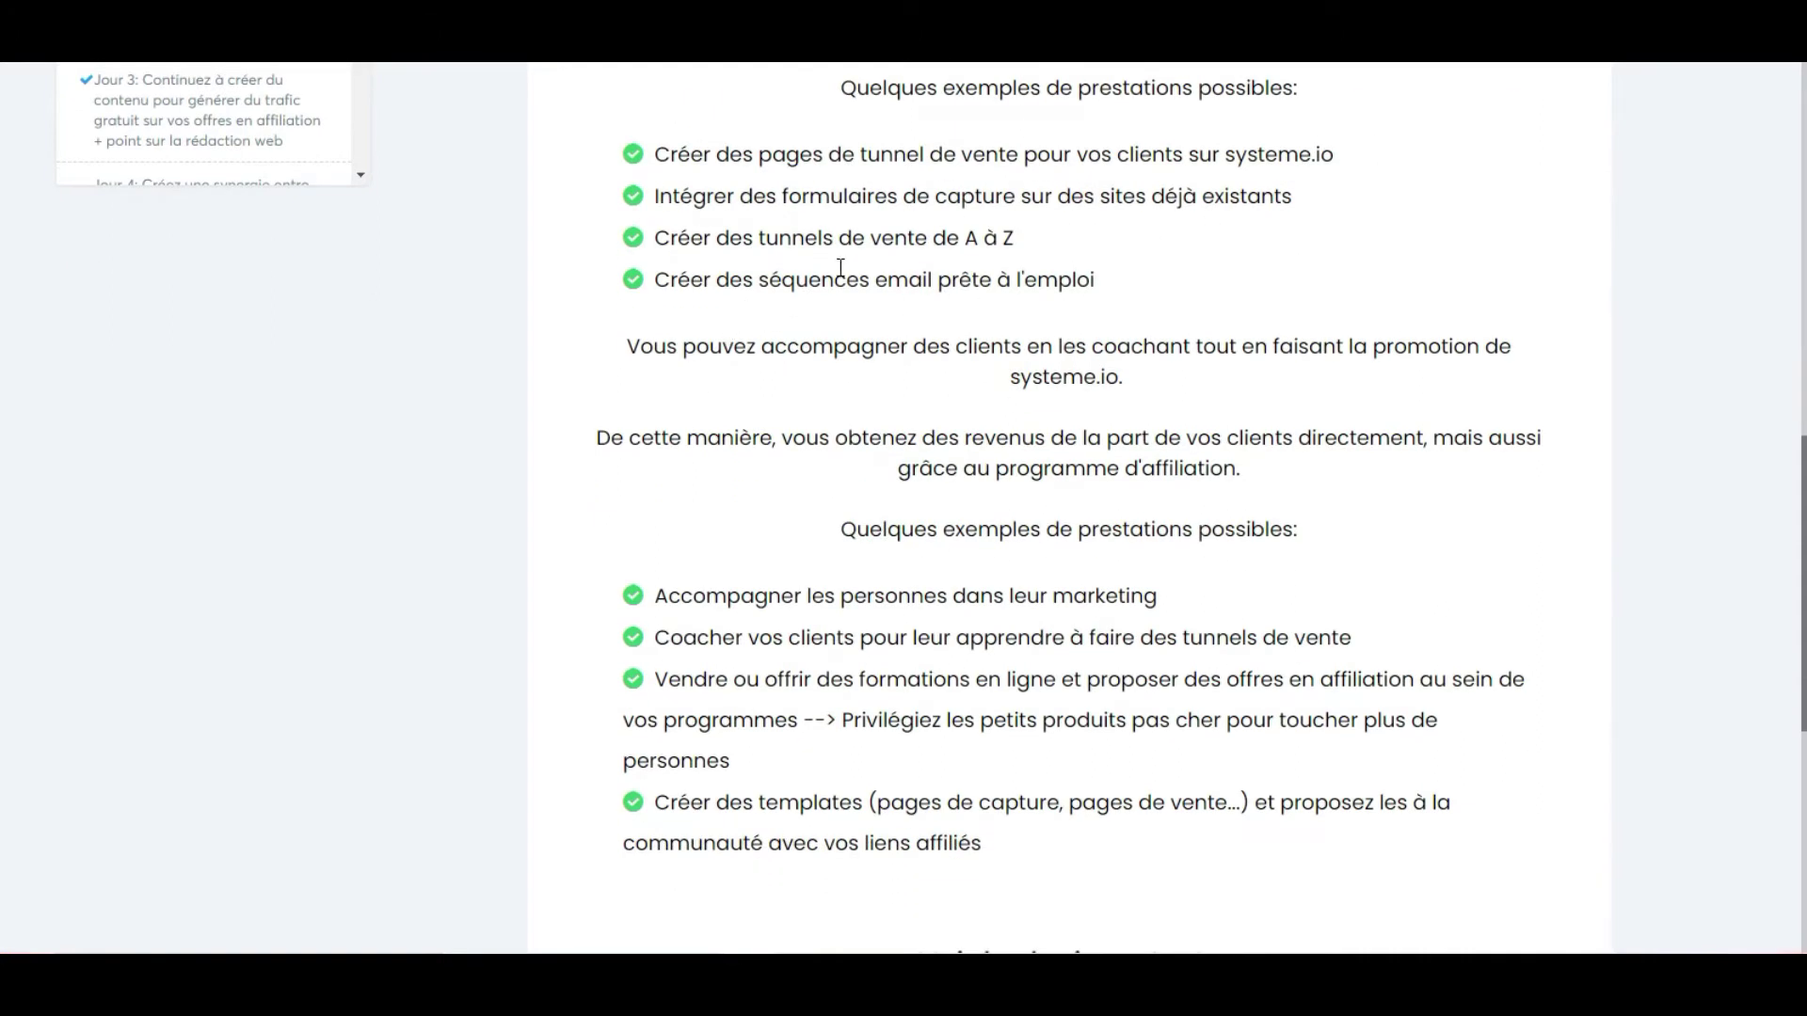
scroll(729, 283, down, 1)
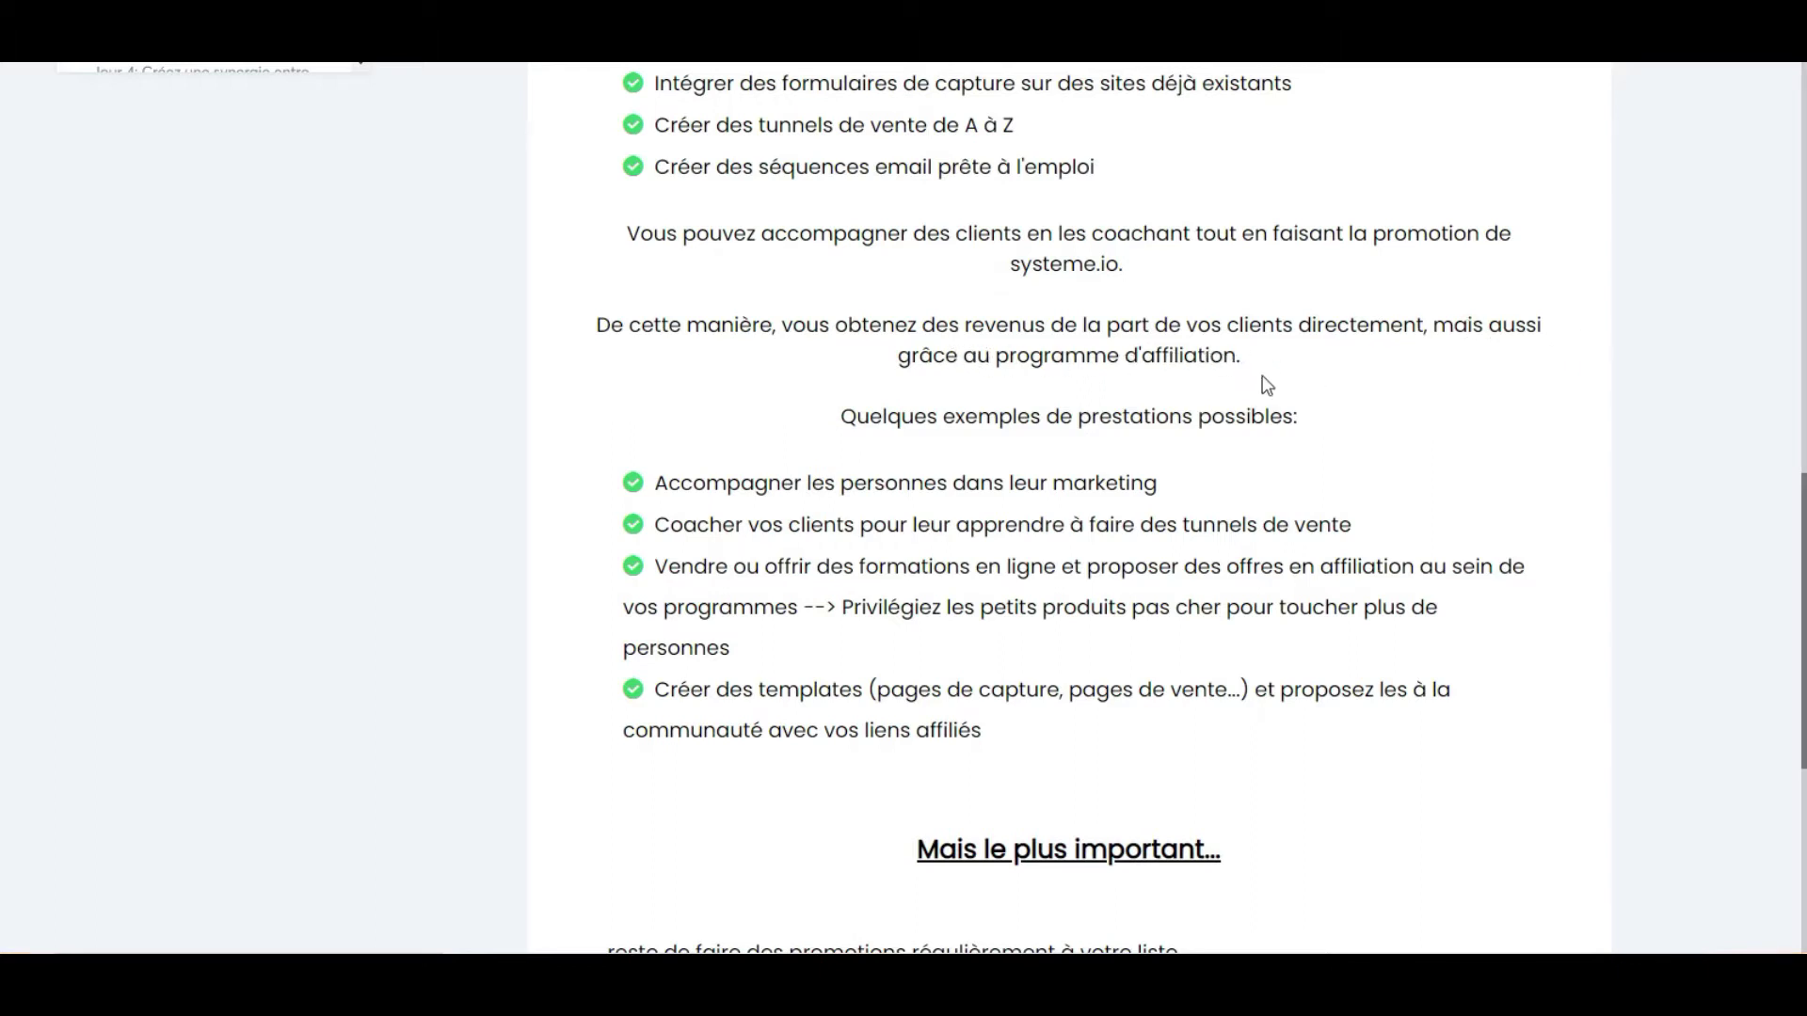
scroll(1167, 376, down, 1)
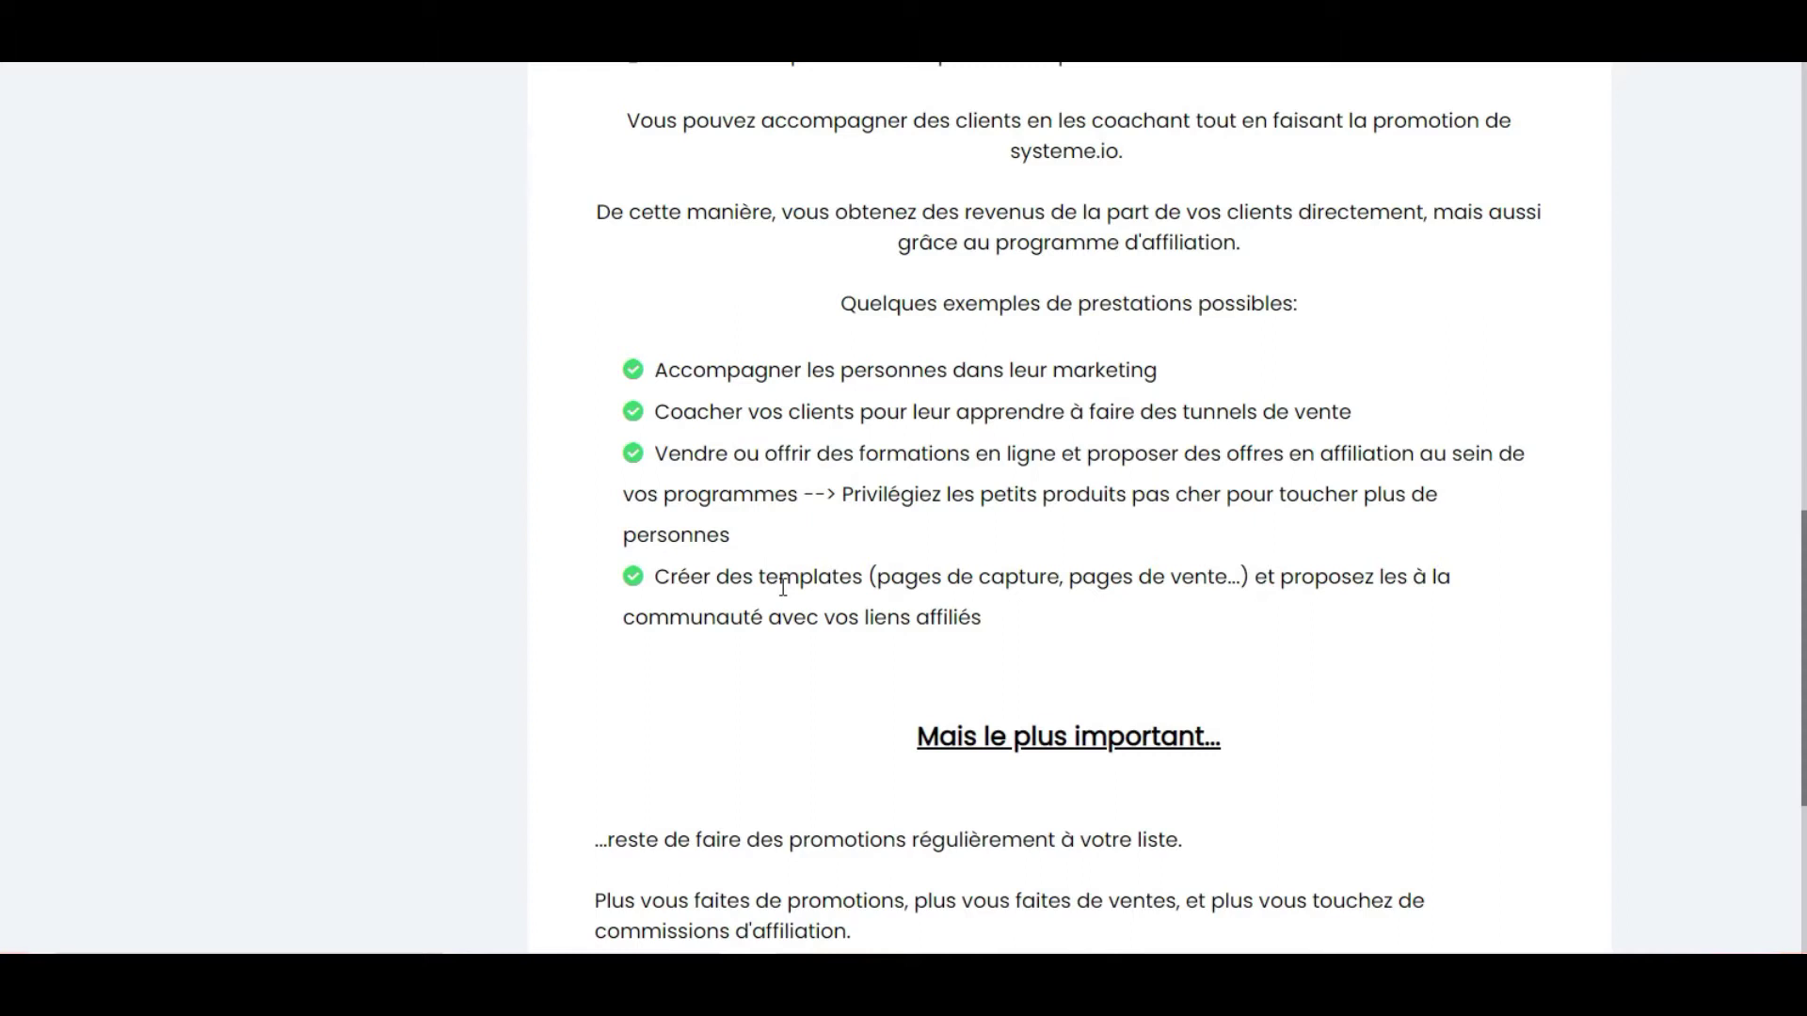
scroll(783, 586, down, 5)
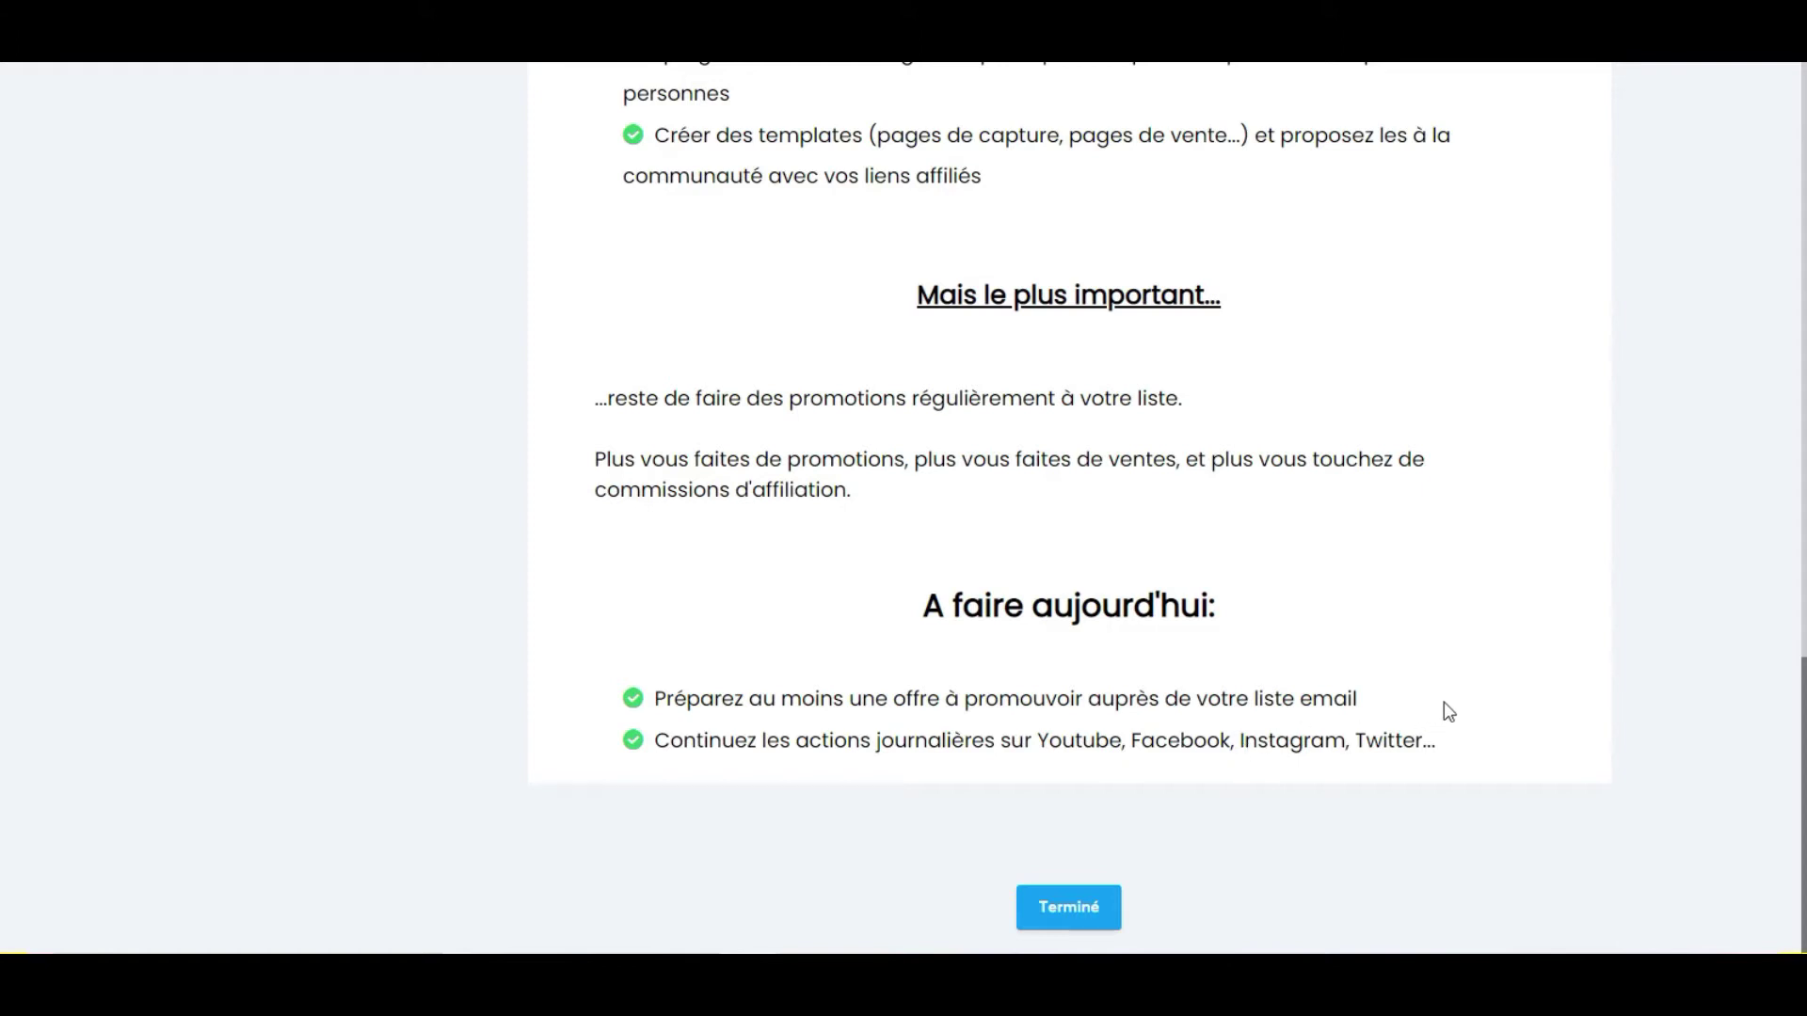
scroll(1450, 684, up, 1)
scroll(1449, 685, up, 5)
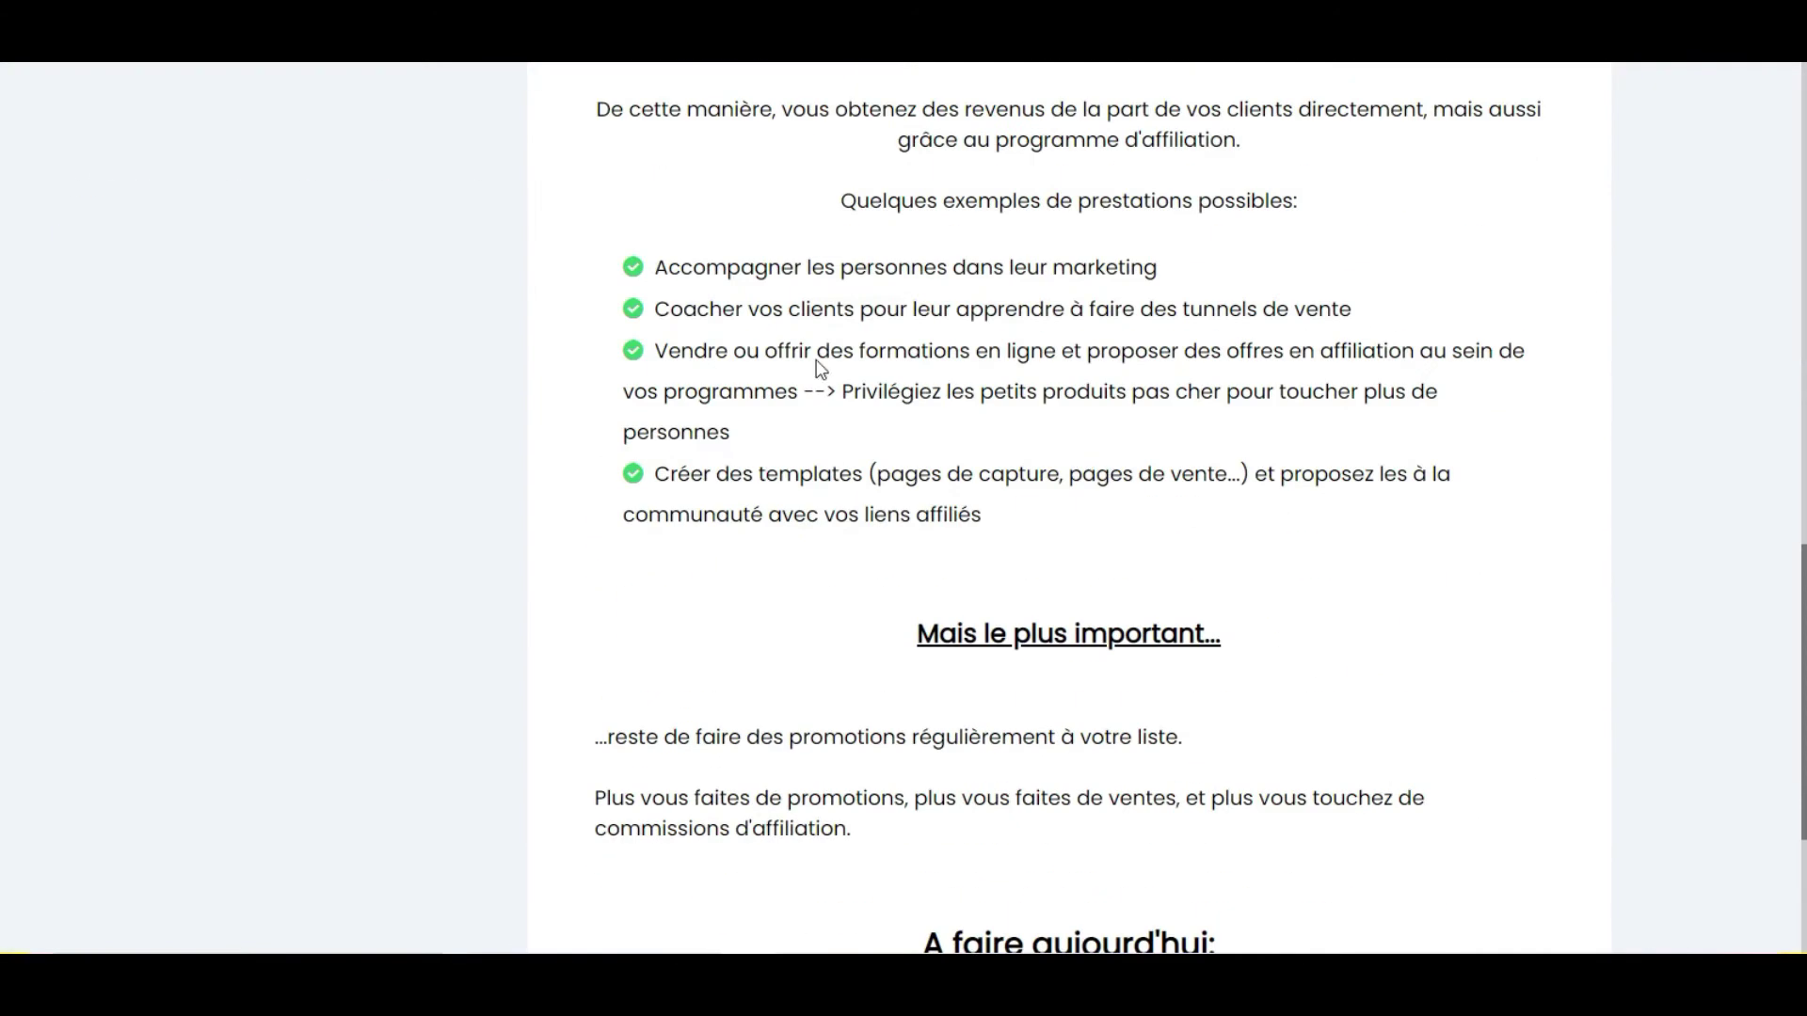
scroll(857, 447, up, 2)
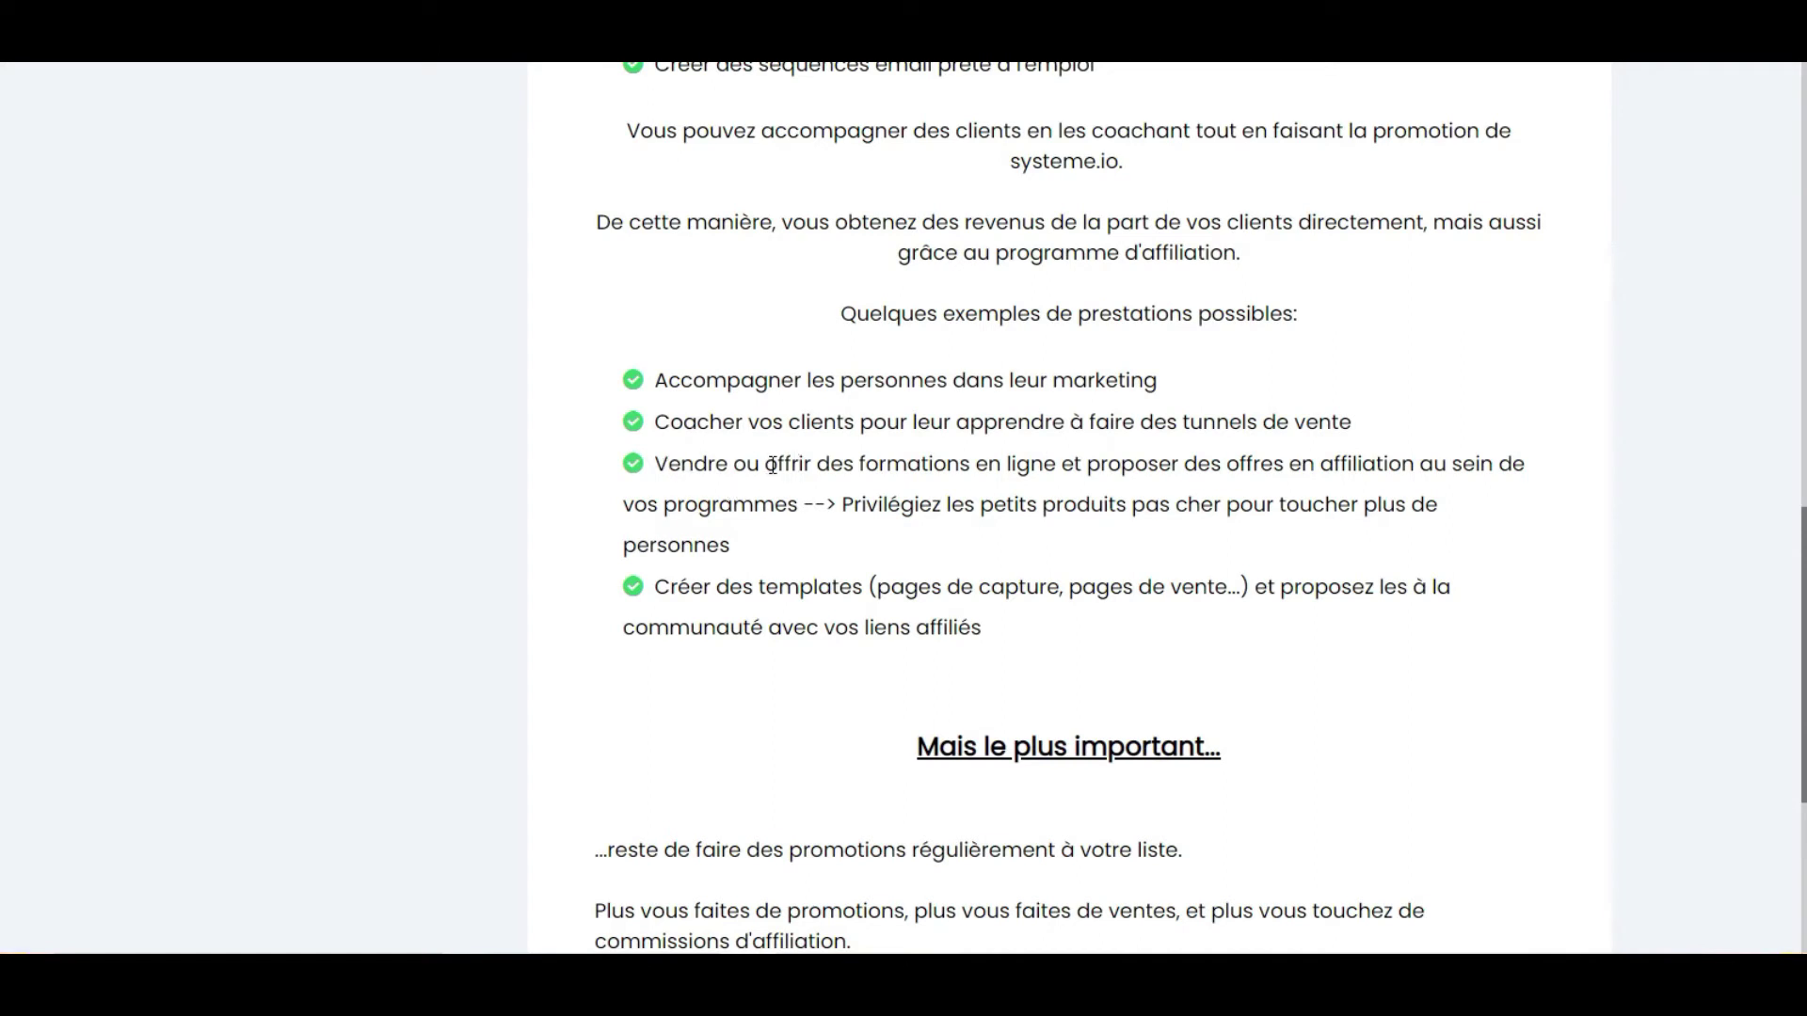
scroll(771, 466, down, 2)
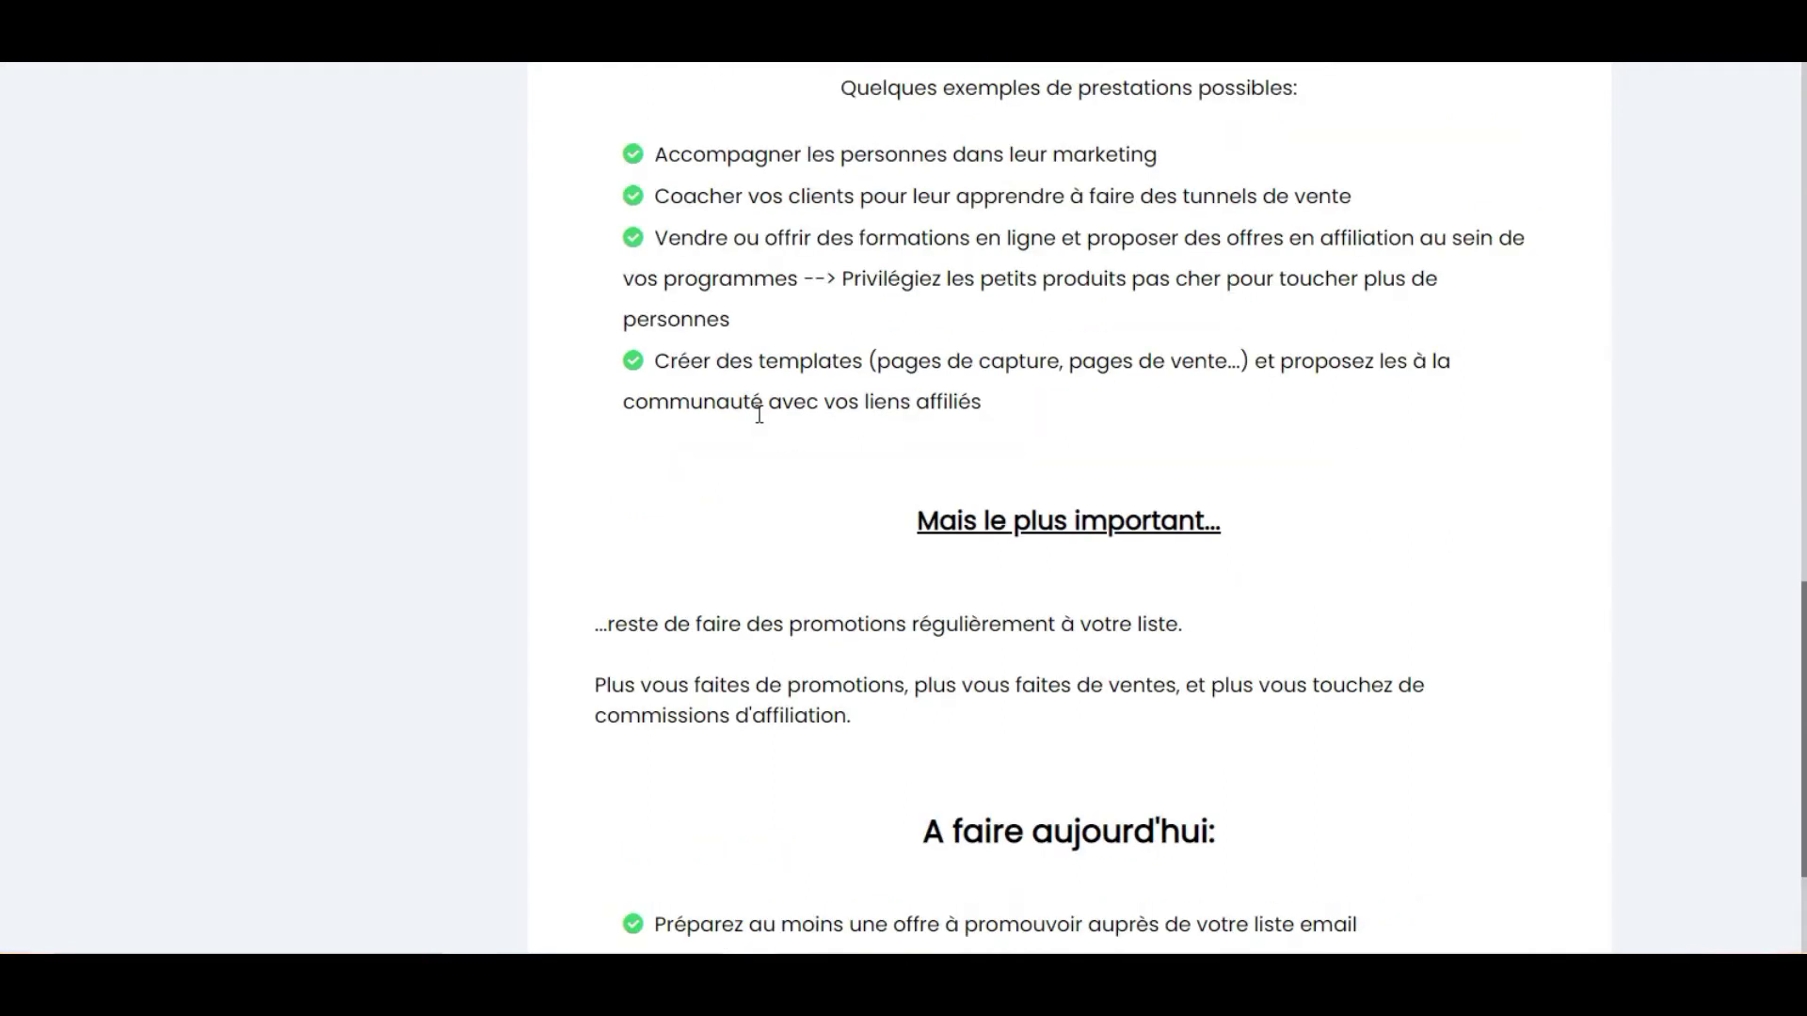
scroll(761, 414, down, 2)
scroll(796, 425, up, 3)
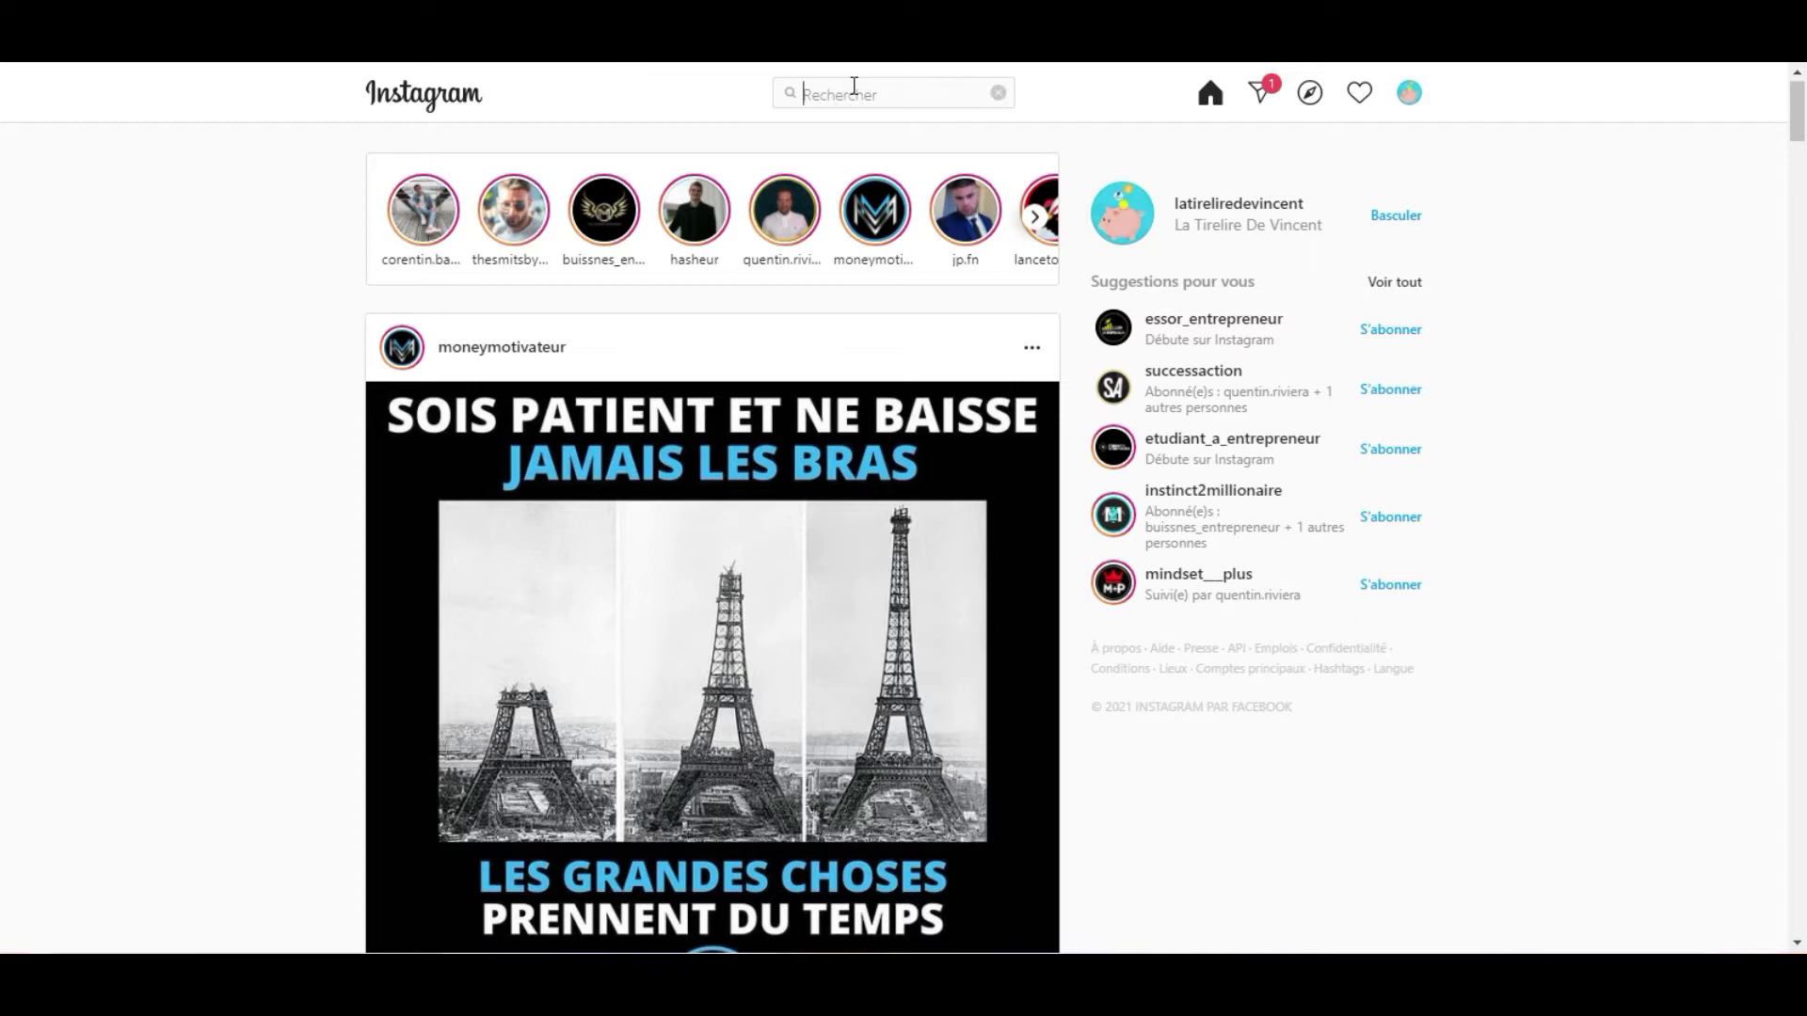
Search 'coachsportif', open the #coachsportif hashtag page and open the red-shirt coach's post.
text(choach)
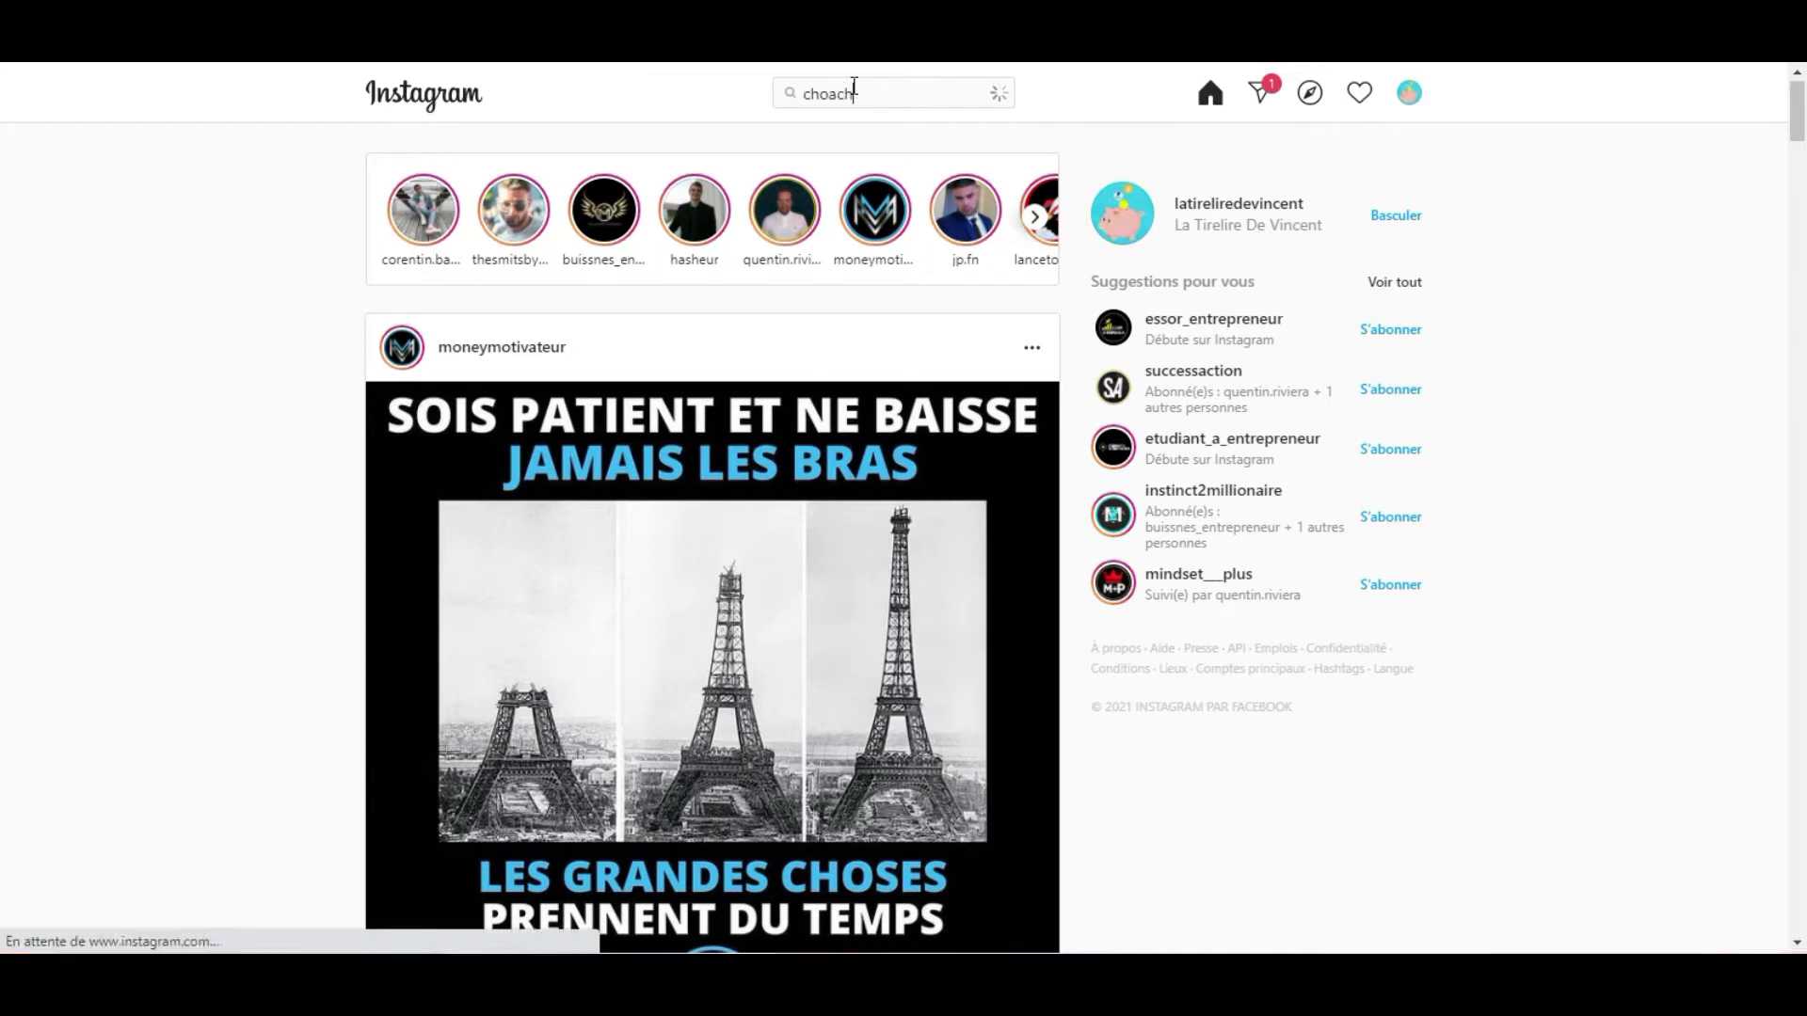
text(spo)
double_click(854, 93)
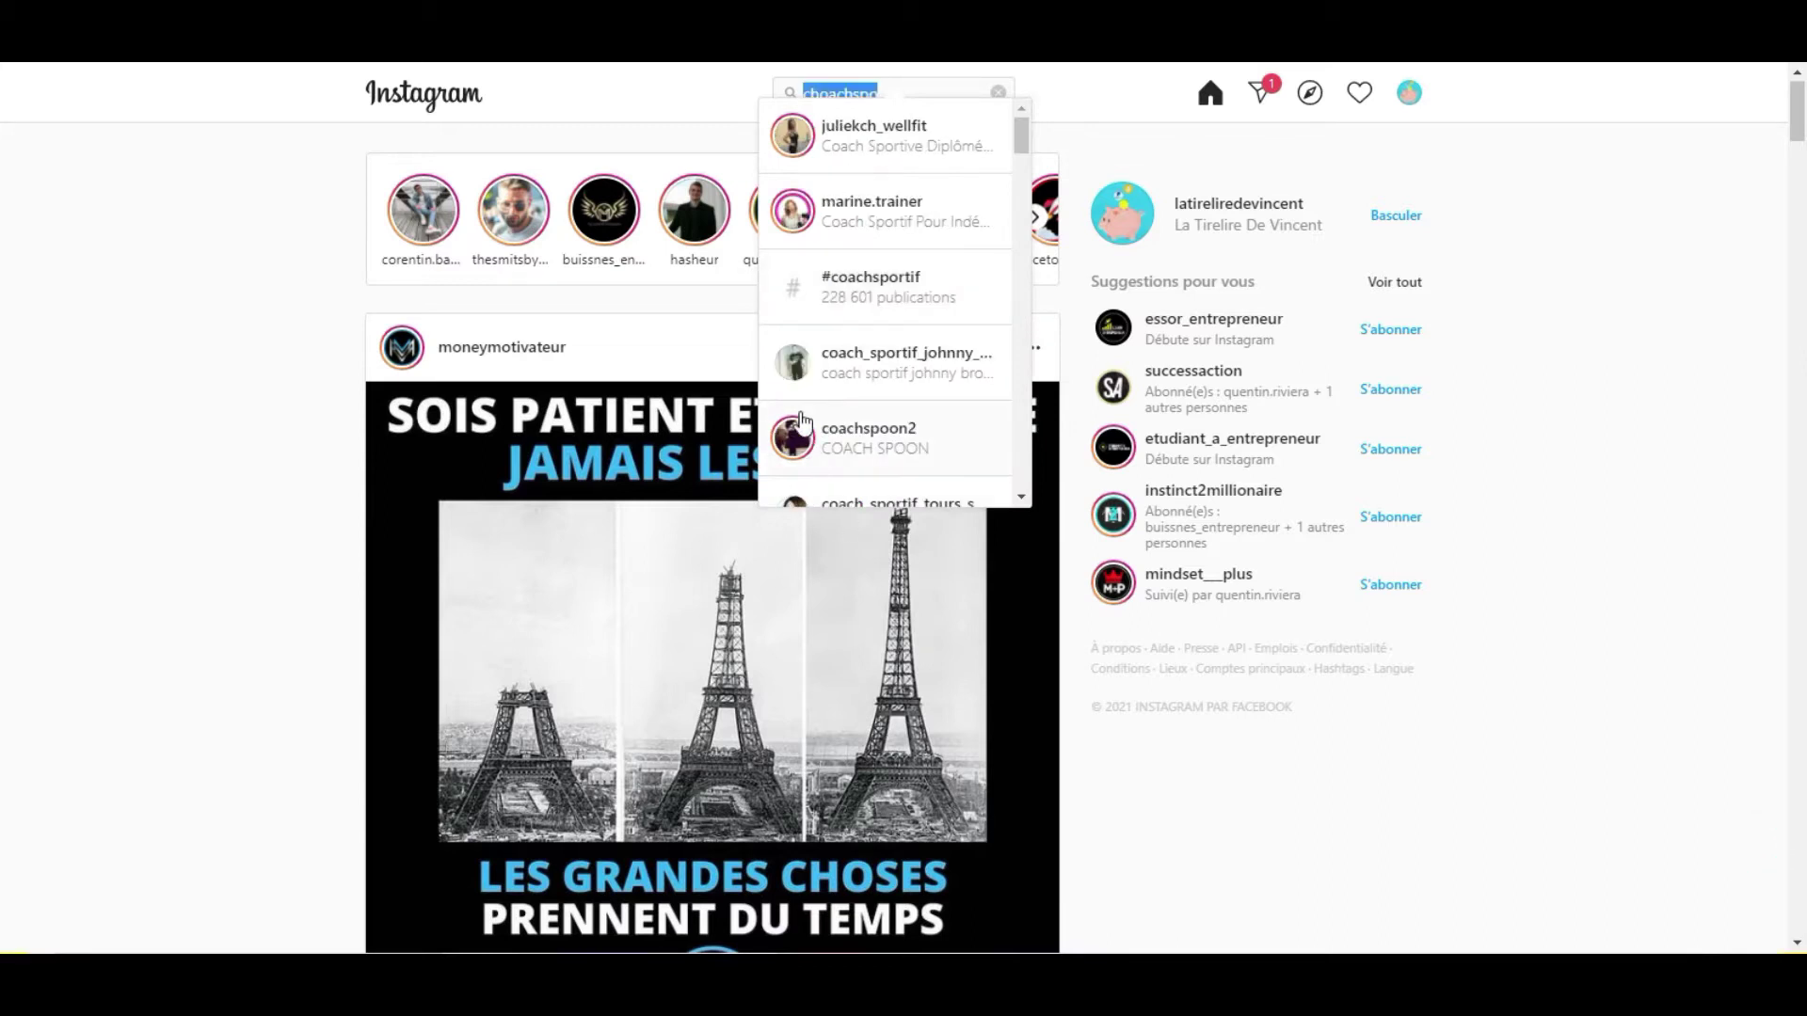
click(842, 288)
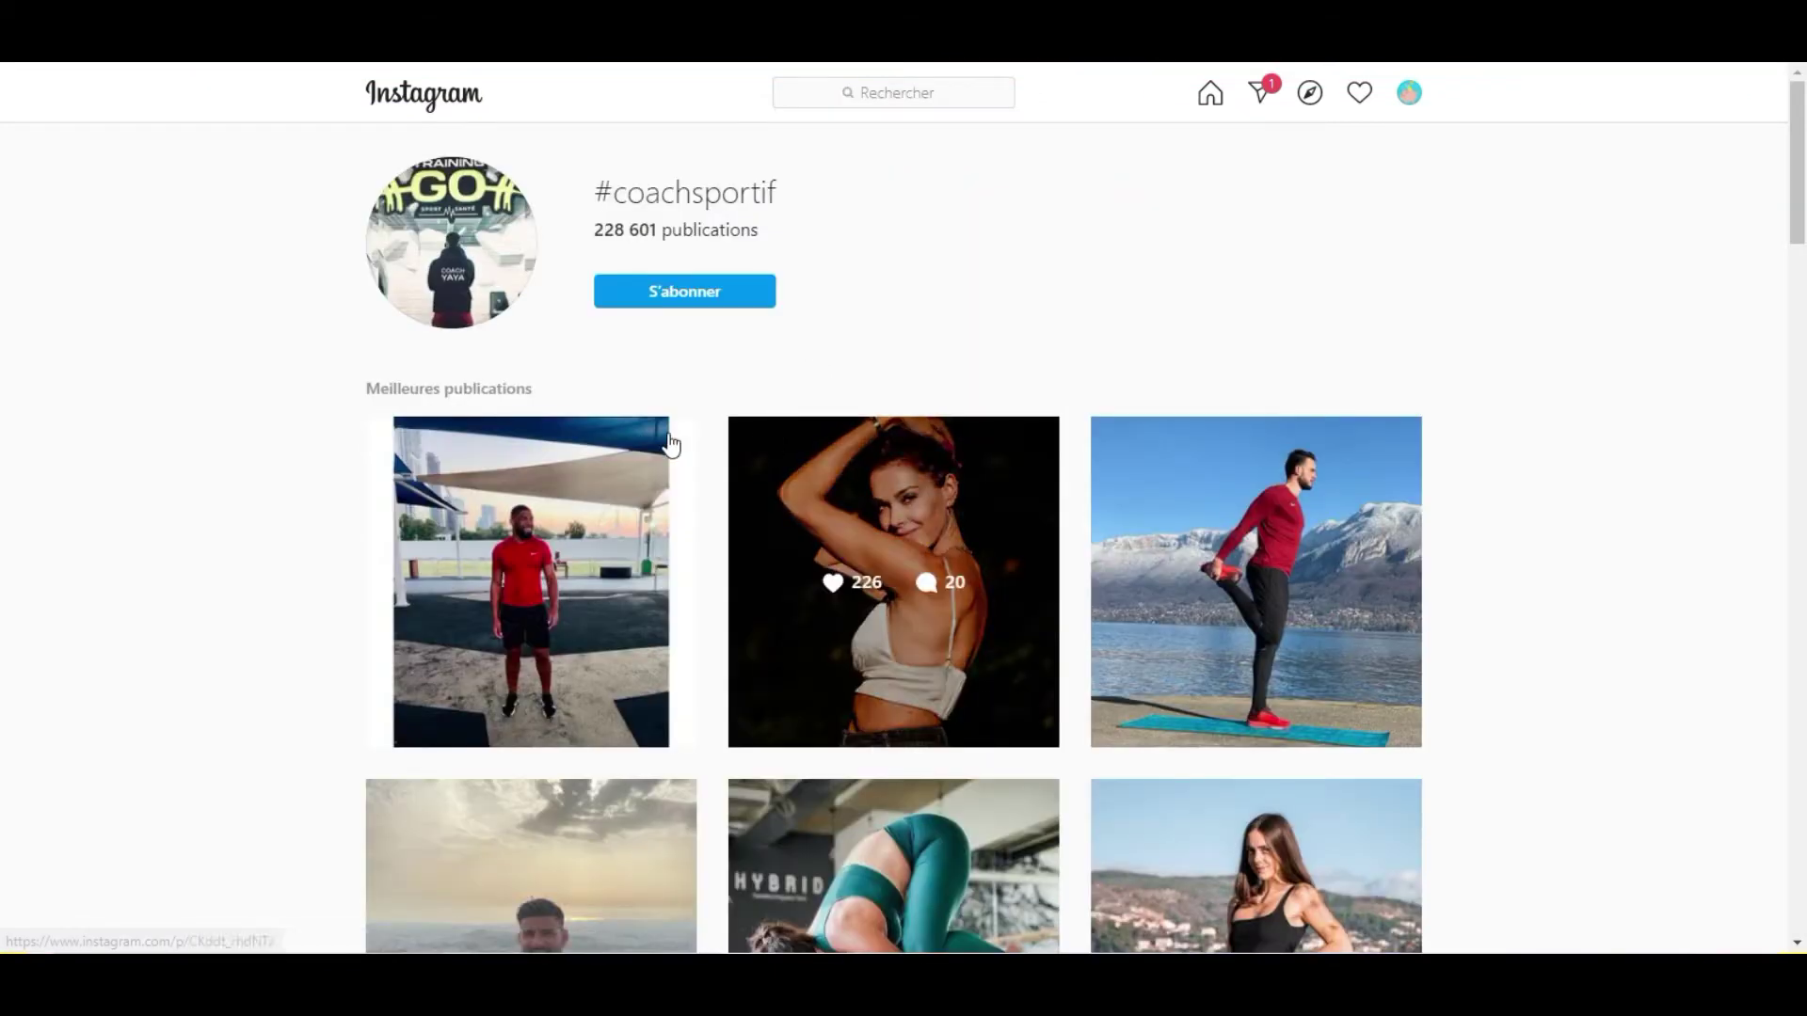
scroll(659, 433, down, 1)
scroll(595, 429, down, 1)
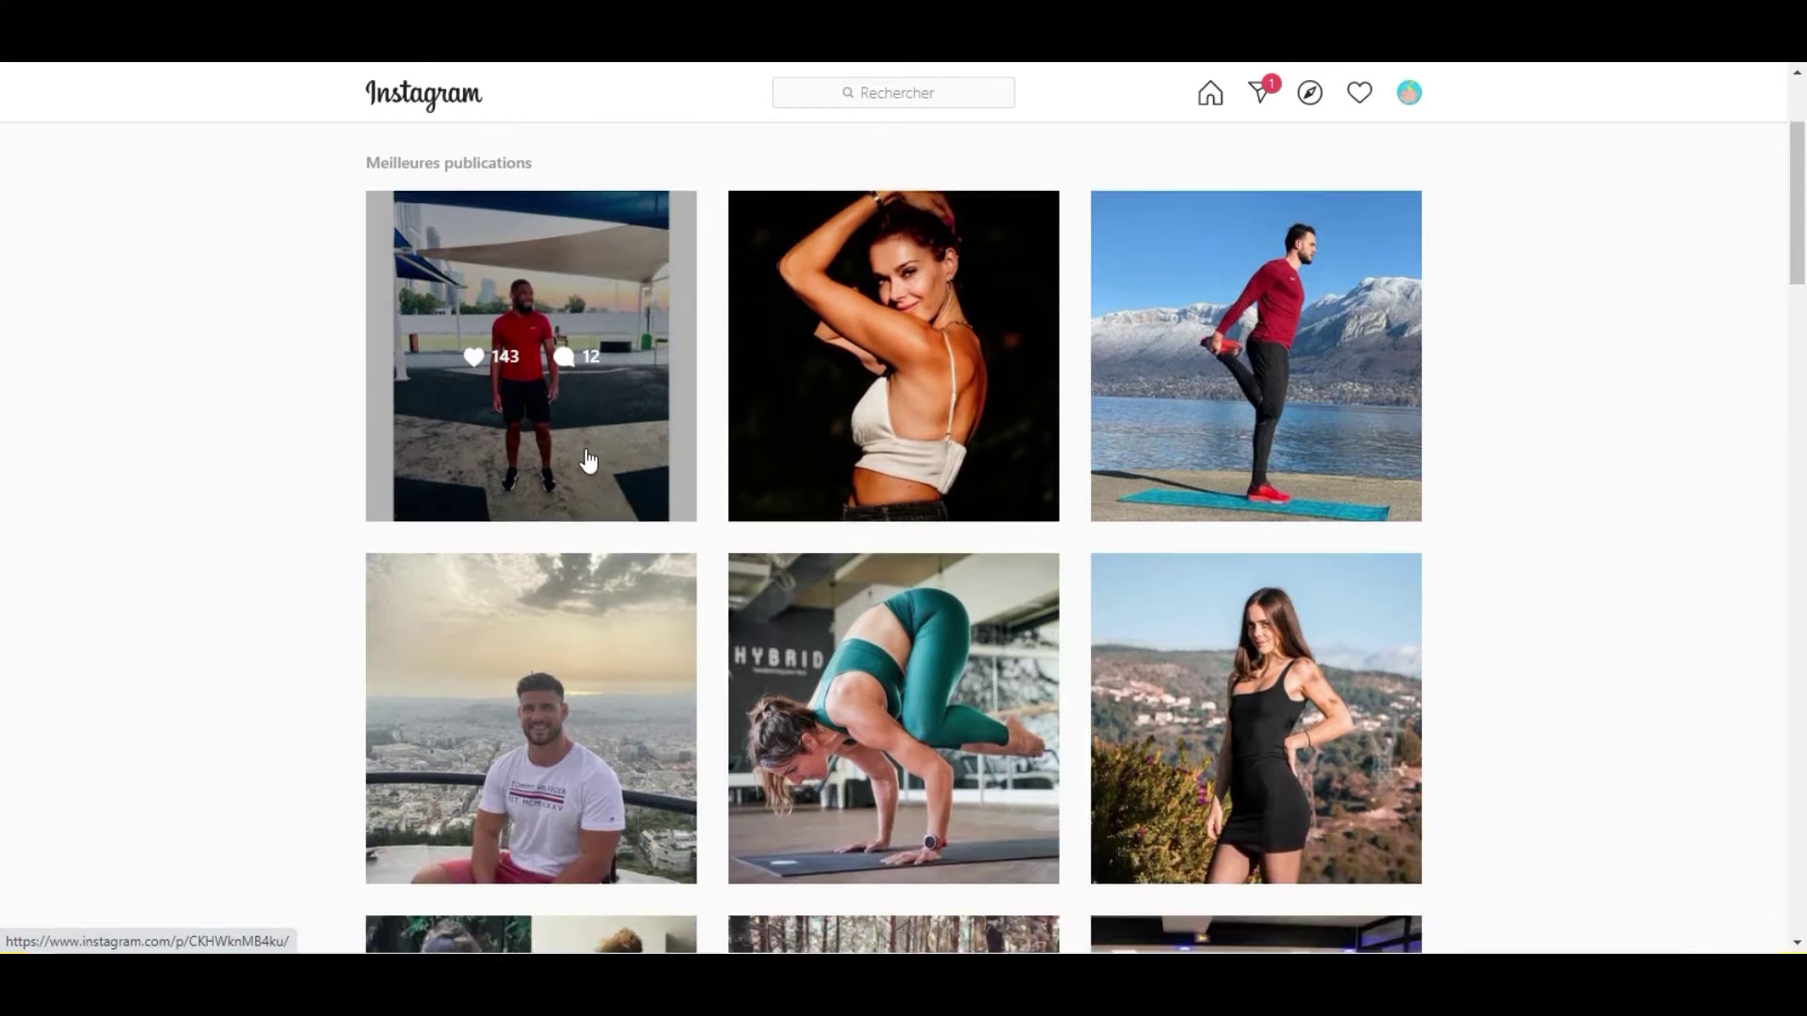
scroll(647, 463, down, 2)
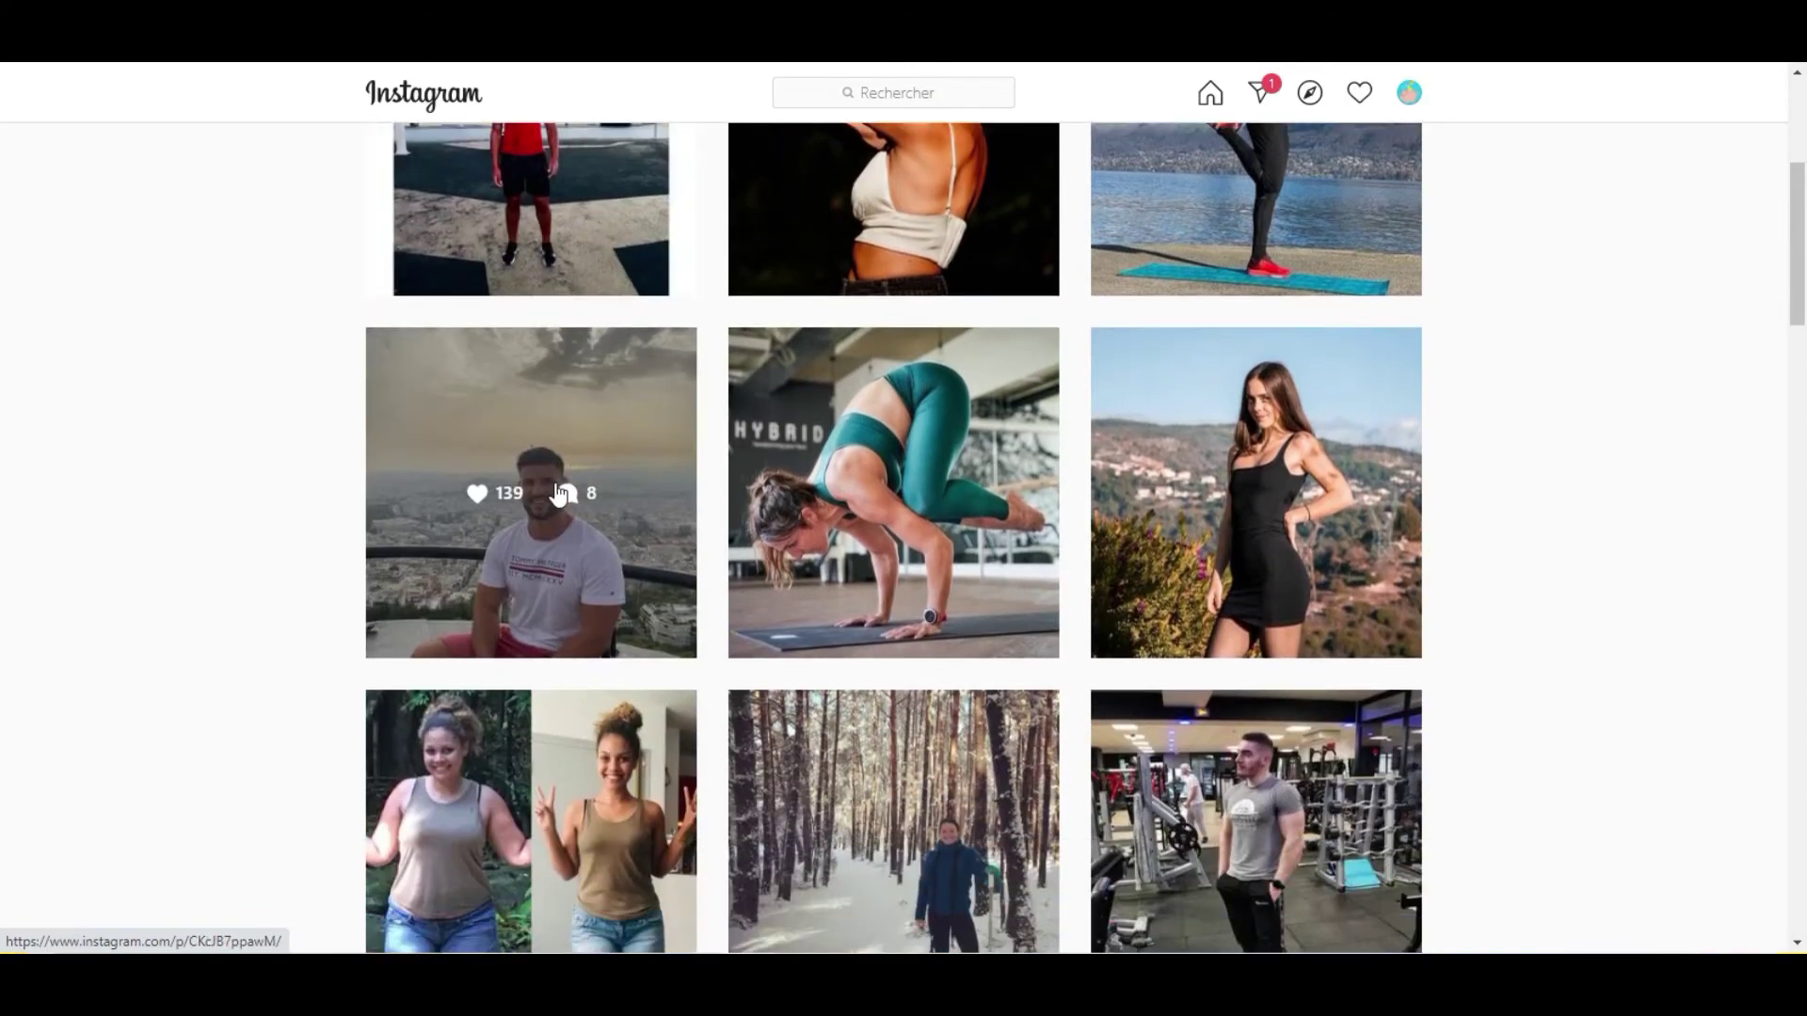
scroll(558, 492, down, 2)
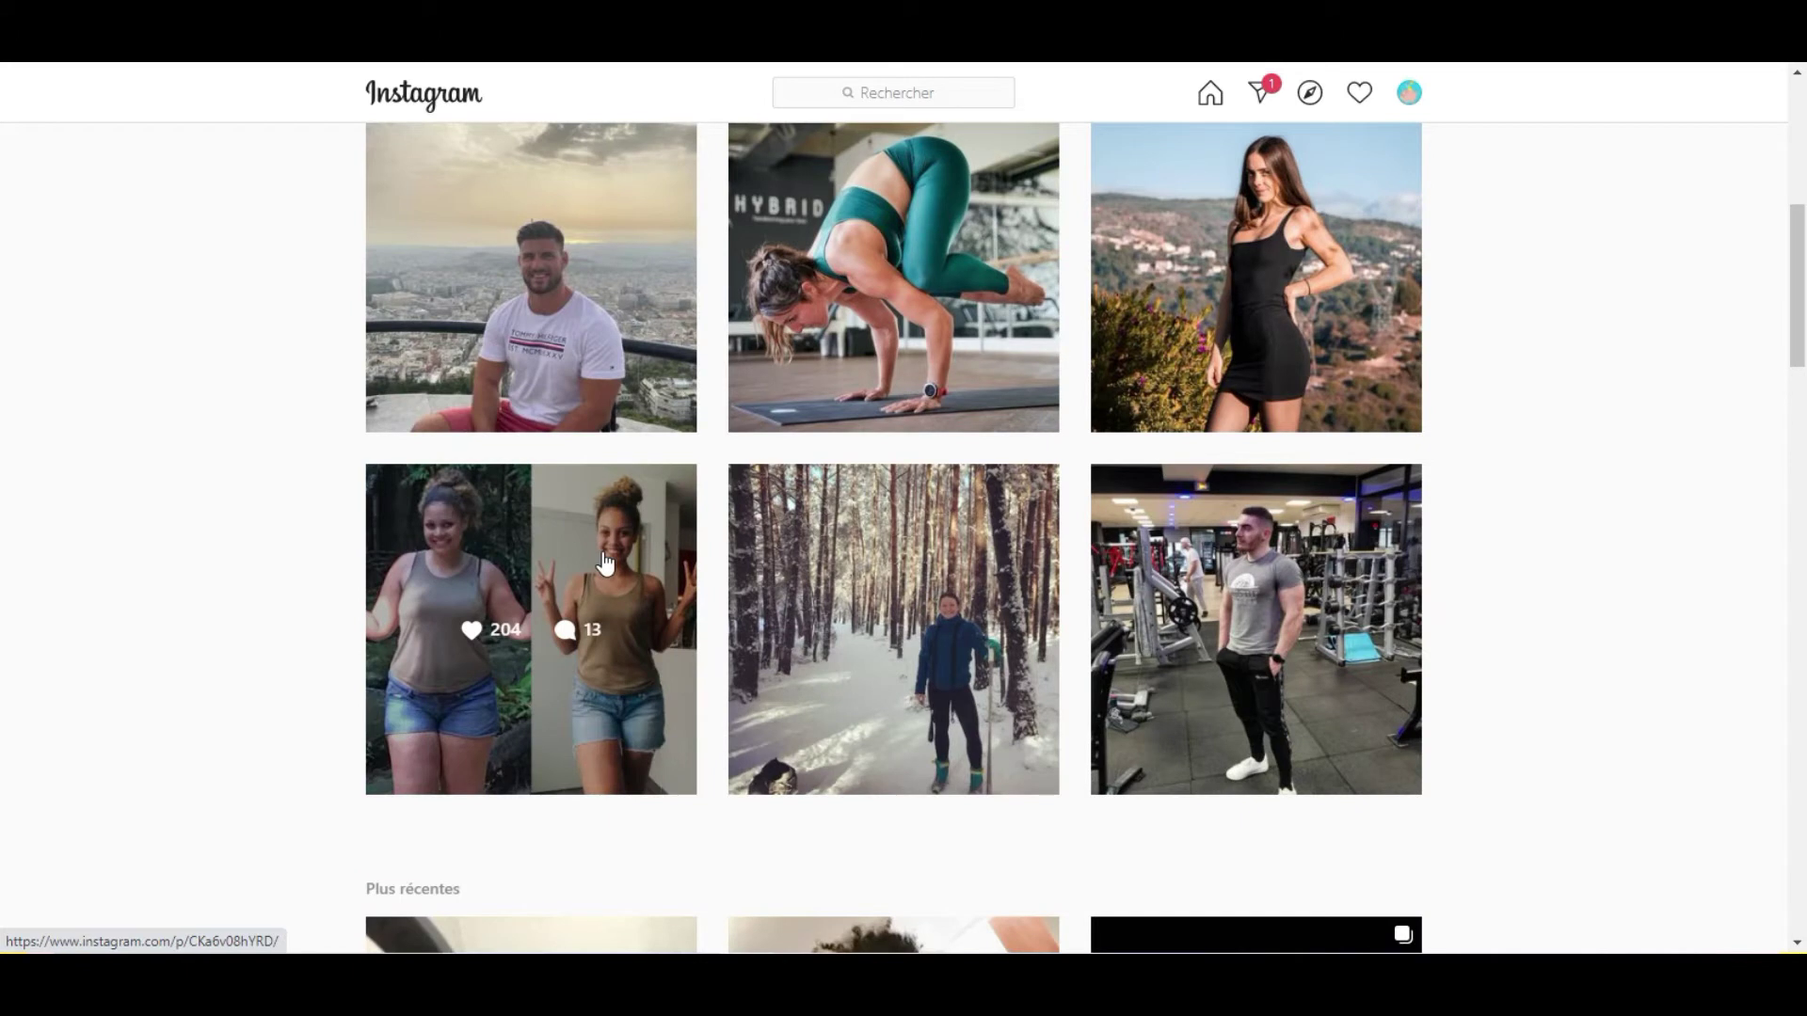
scroll(606, 563, up, 4)
click(554, 259)
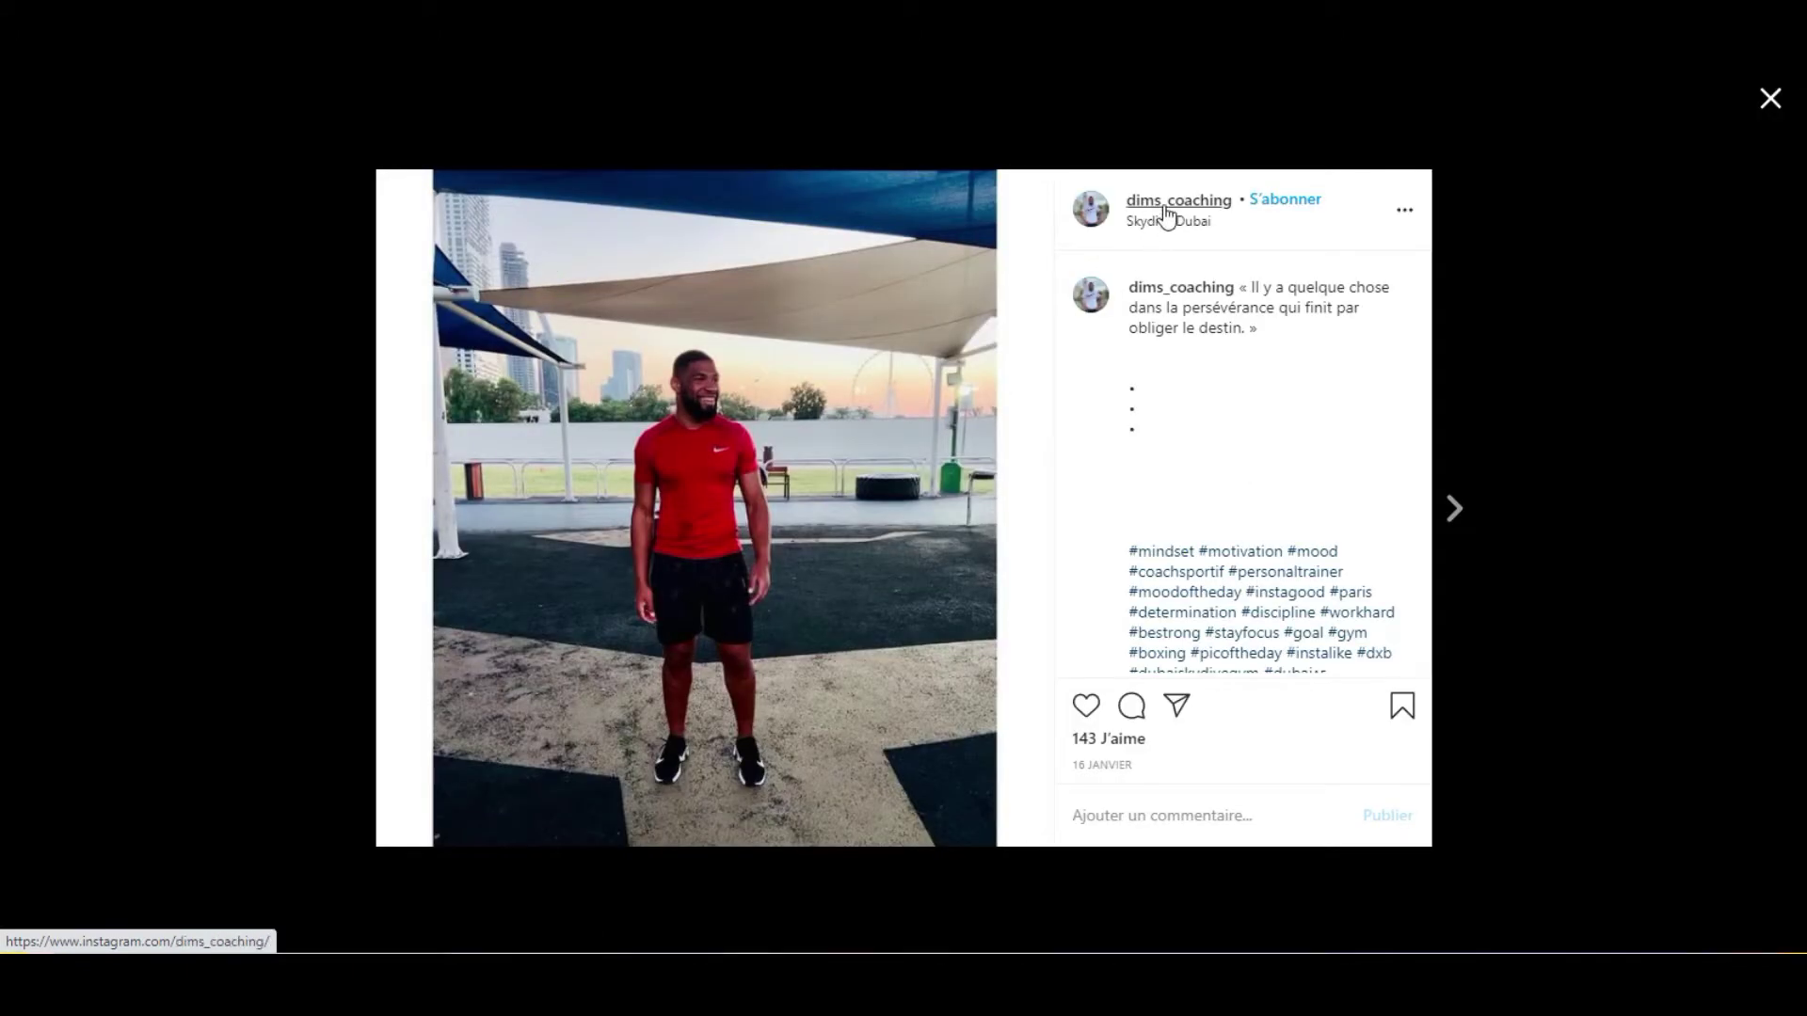
Open the dims_coaching profile from the post and scroll through it.
click(1167, 203)
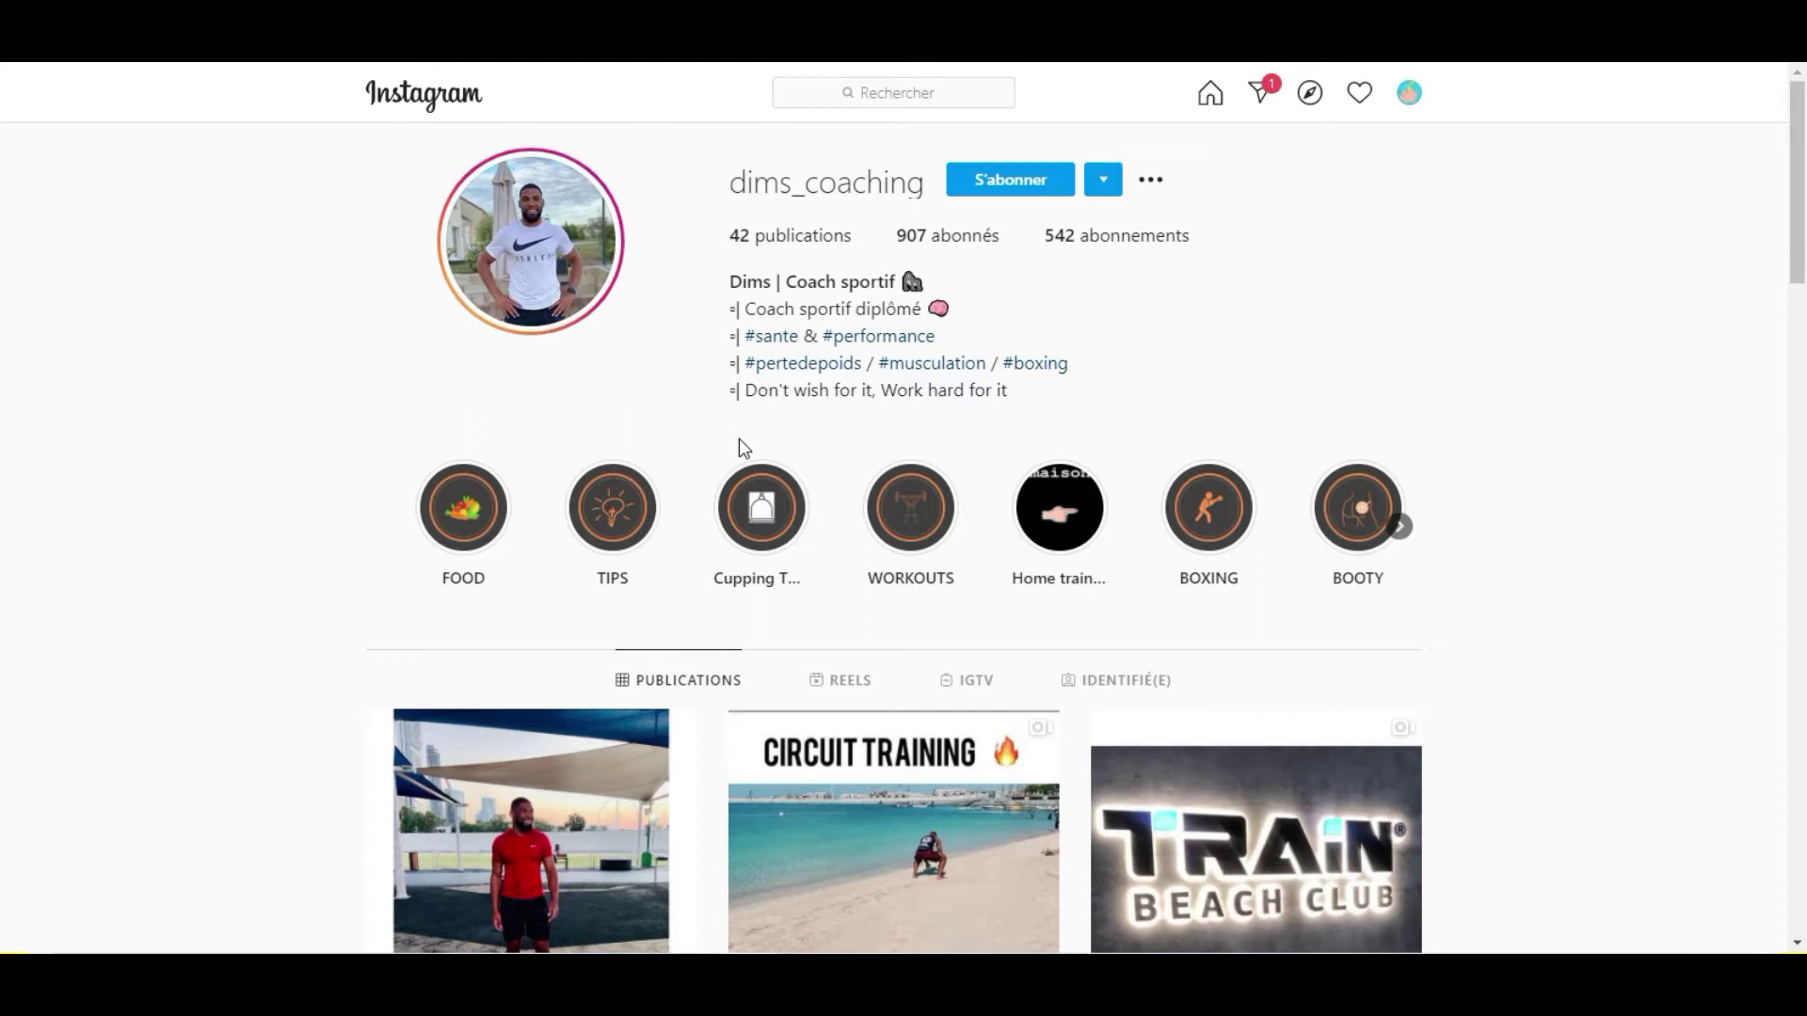
scroll(744, 443, down, 10)
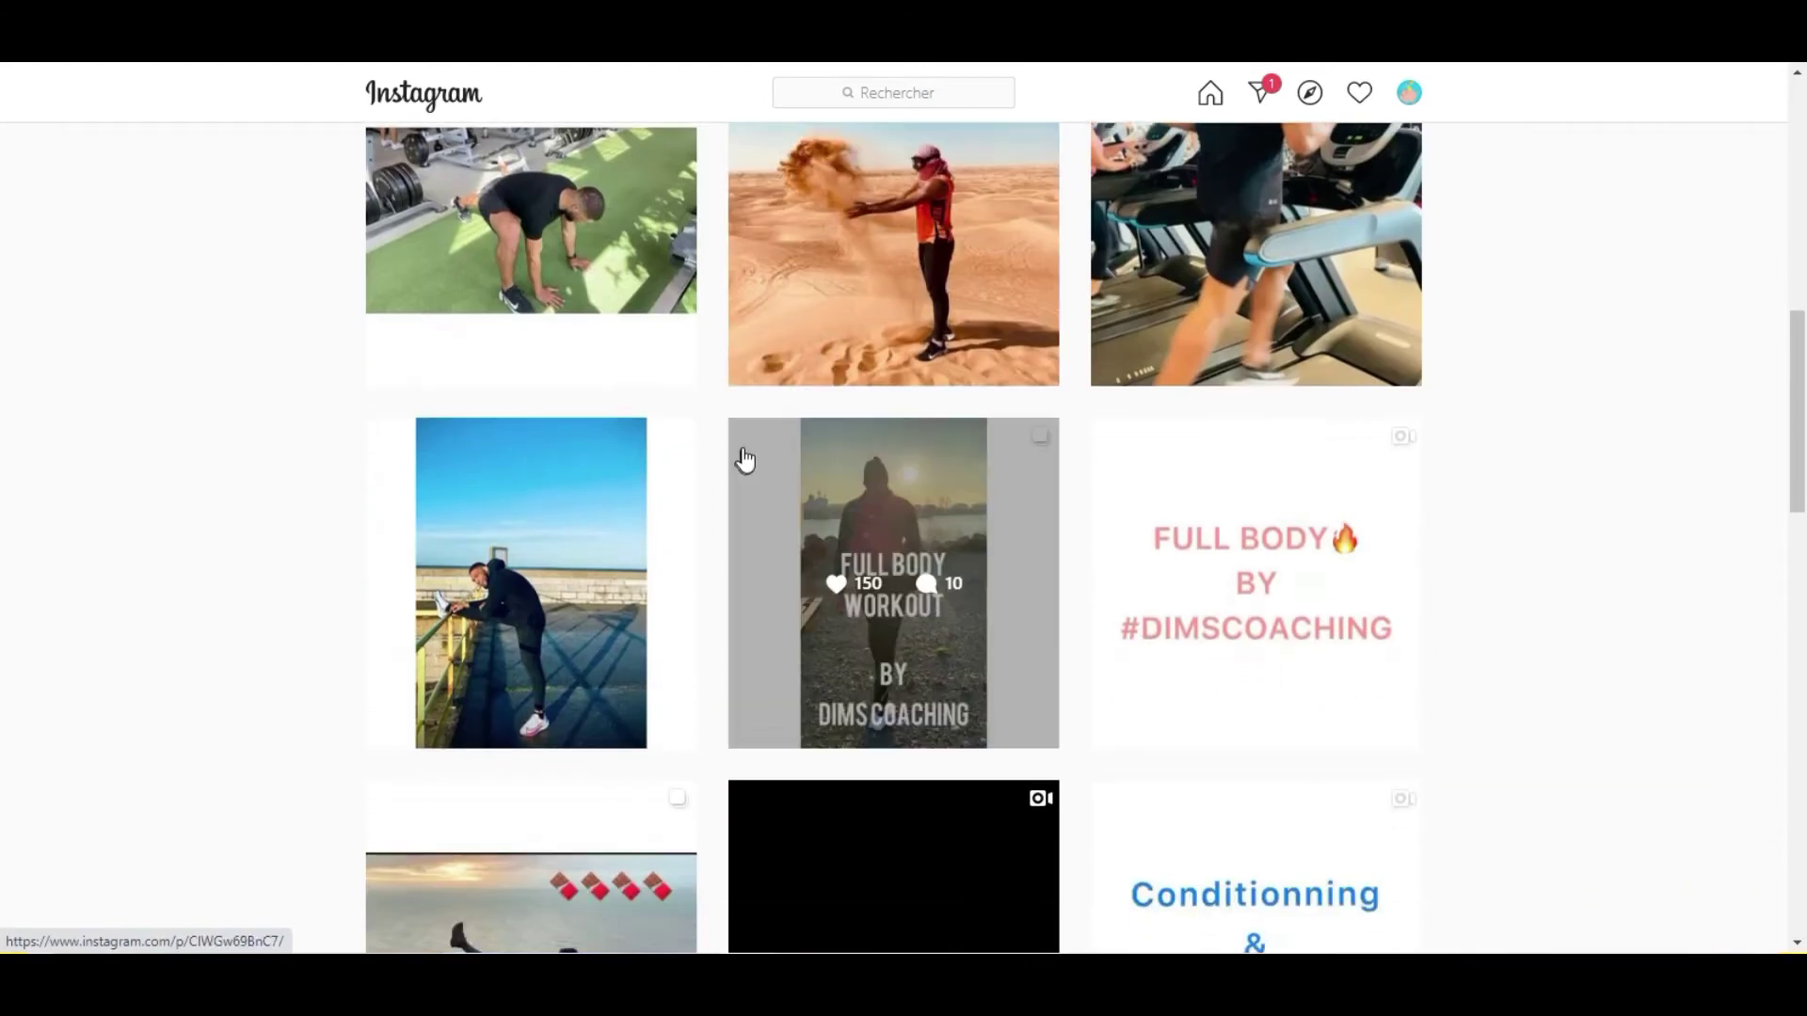
scroll(744, 460, down, 12)
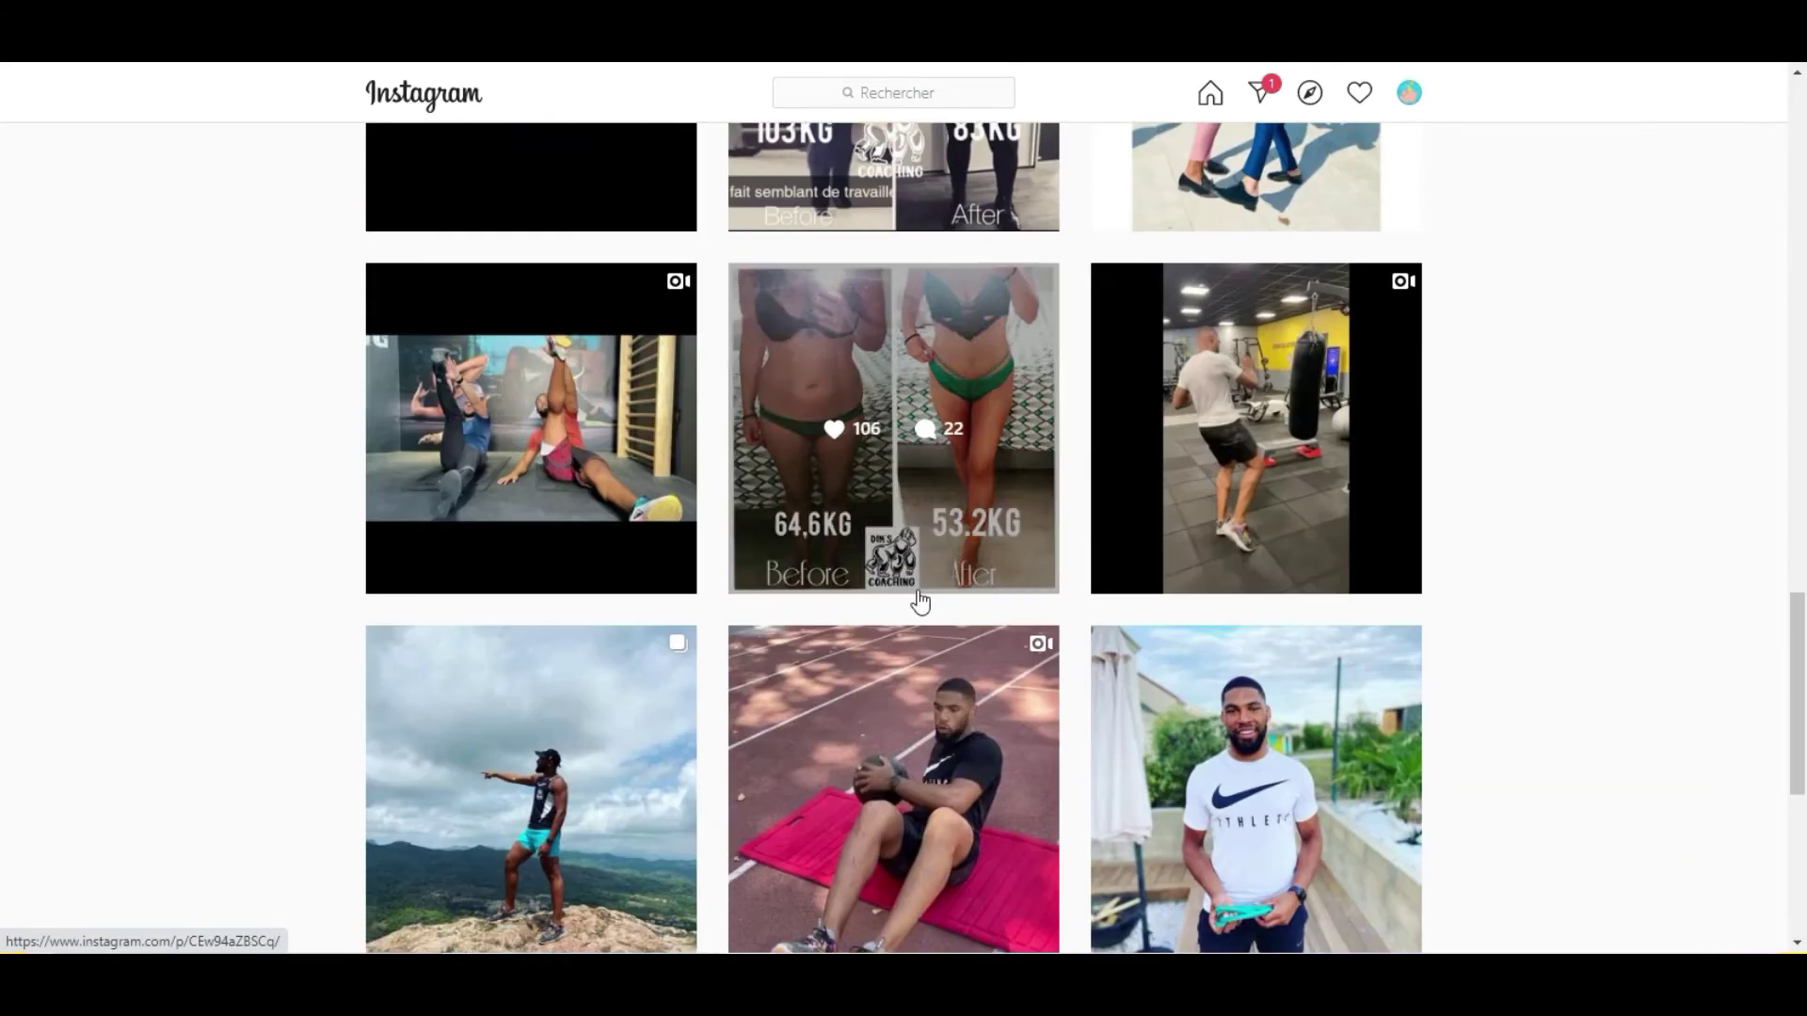
scroll(932, 593, up, 20)
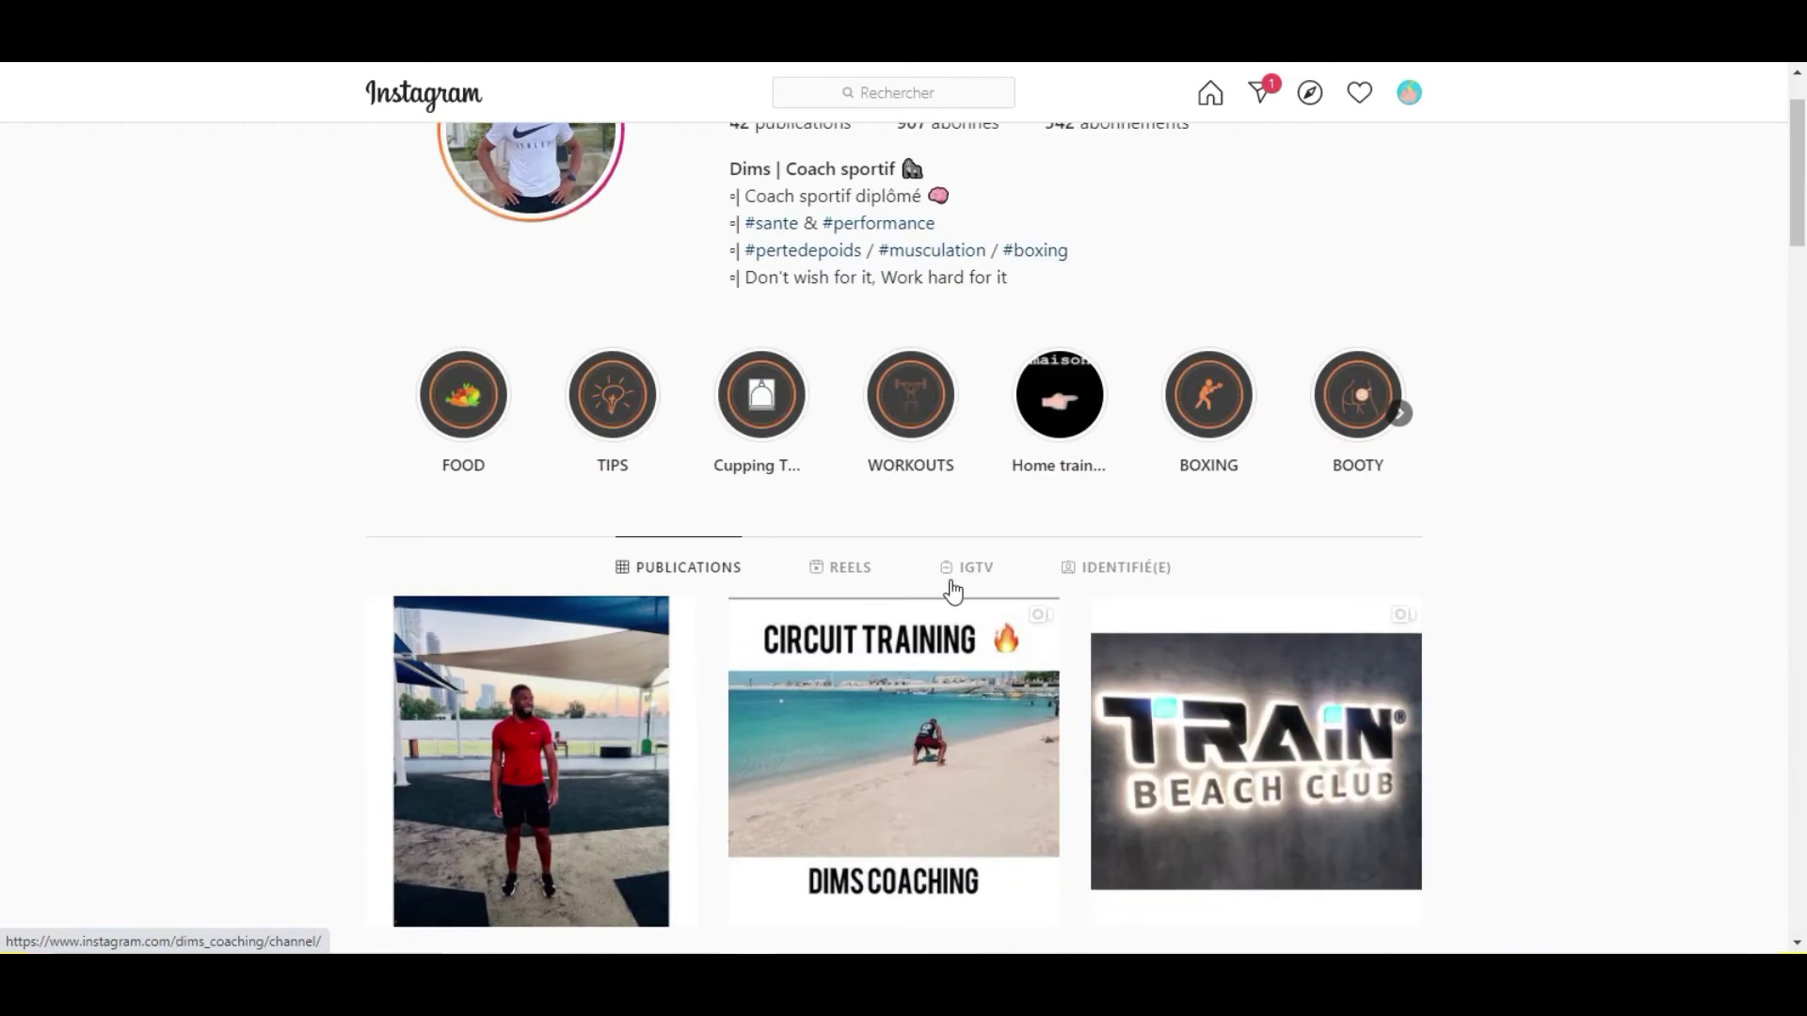
scroll(954, 580, up, 1)
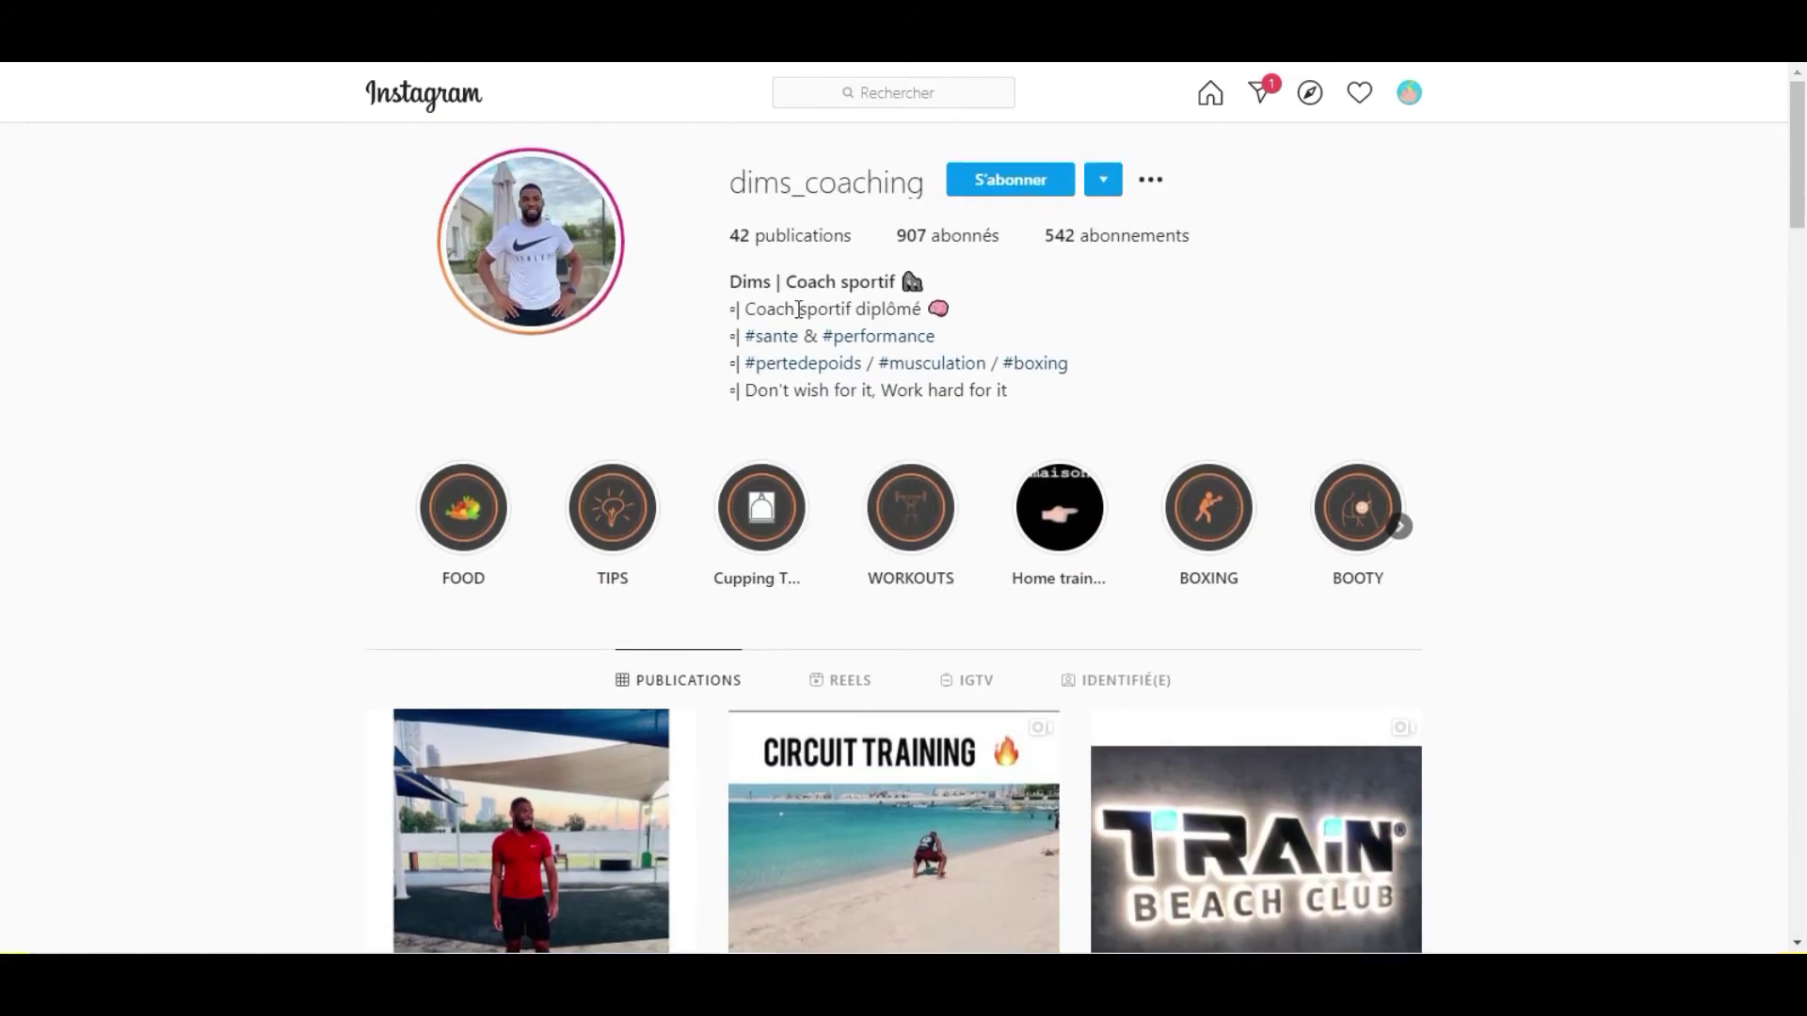
Watch all of dims_coaching's stories until the viewer returns to his profile.
click(536, 231)
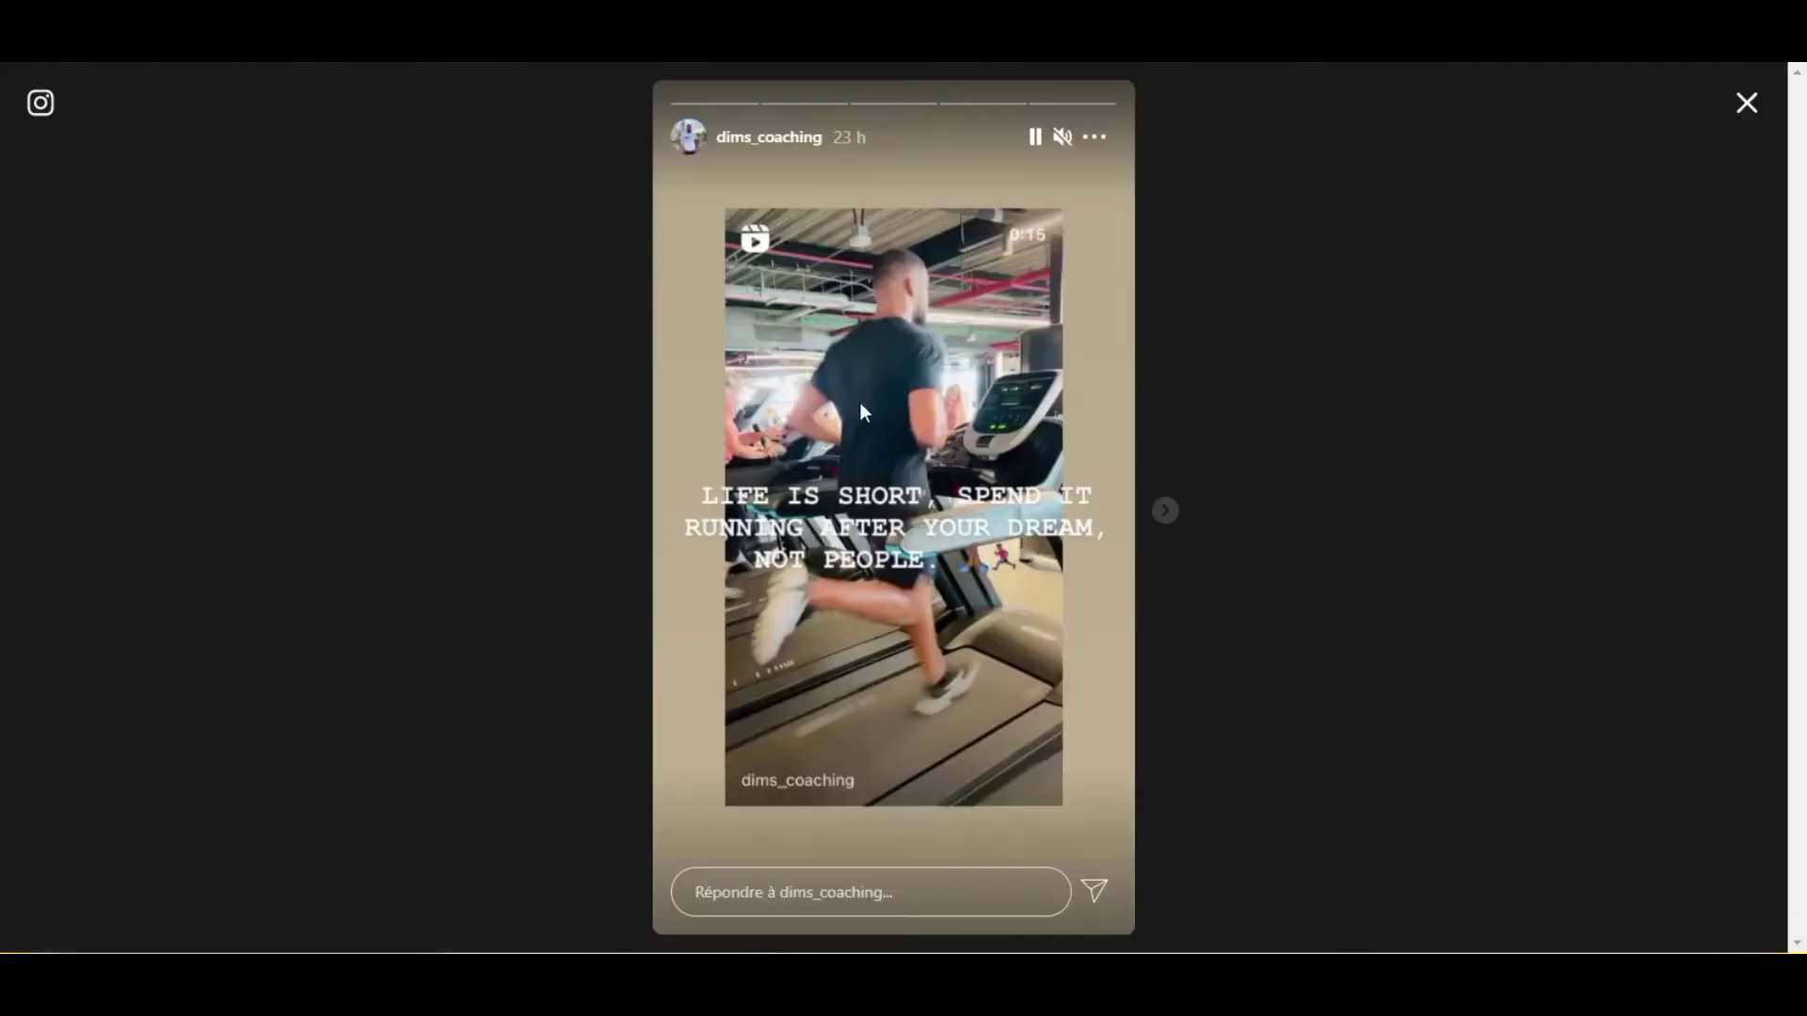
click(1167, 512)
click(1168, 513)
click(1168, 513)
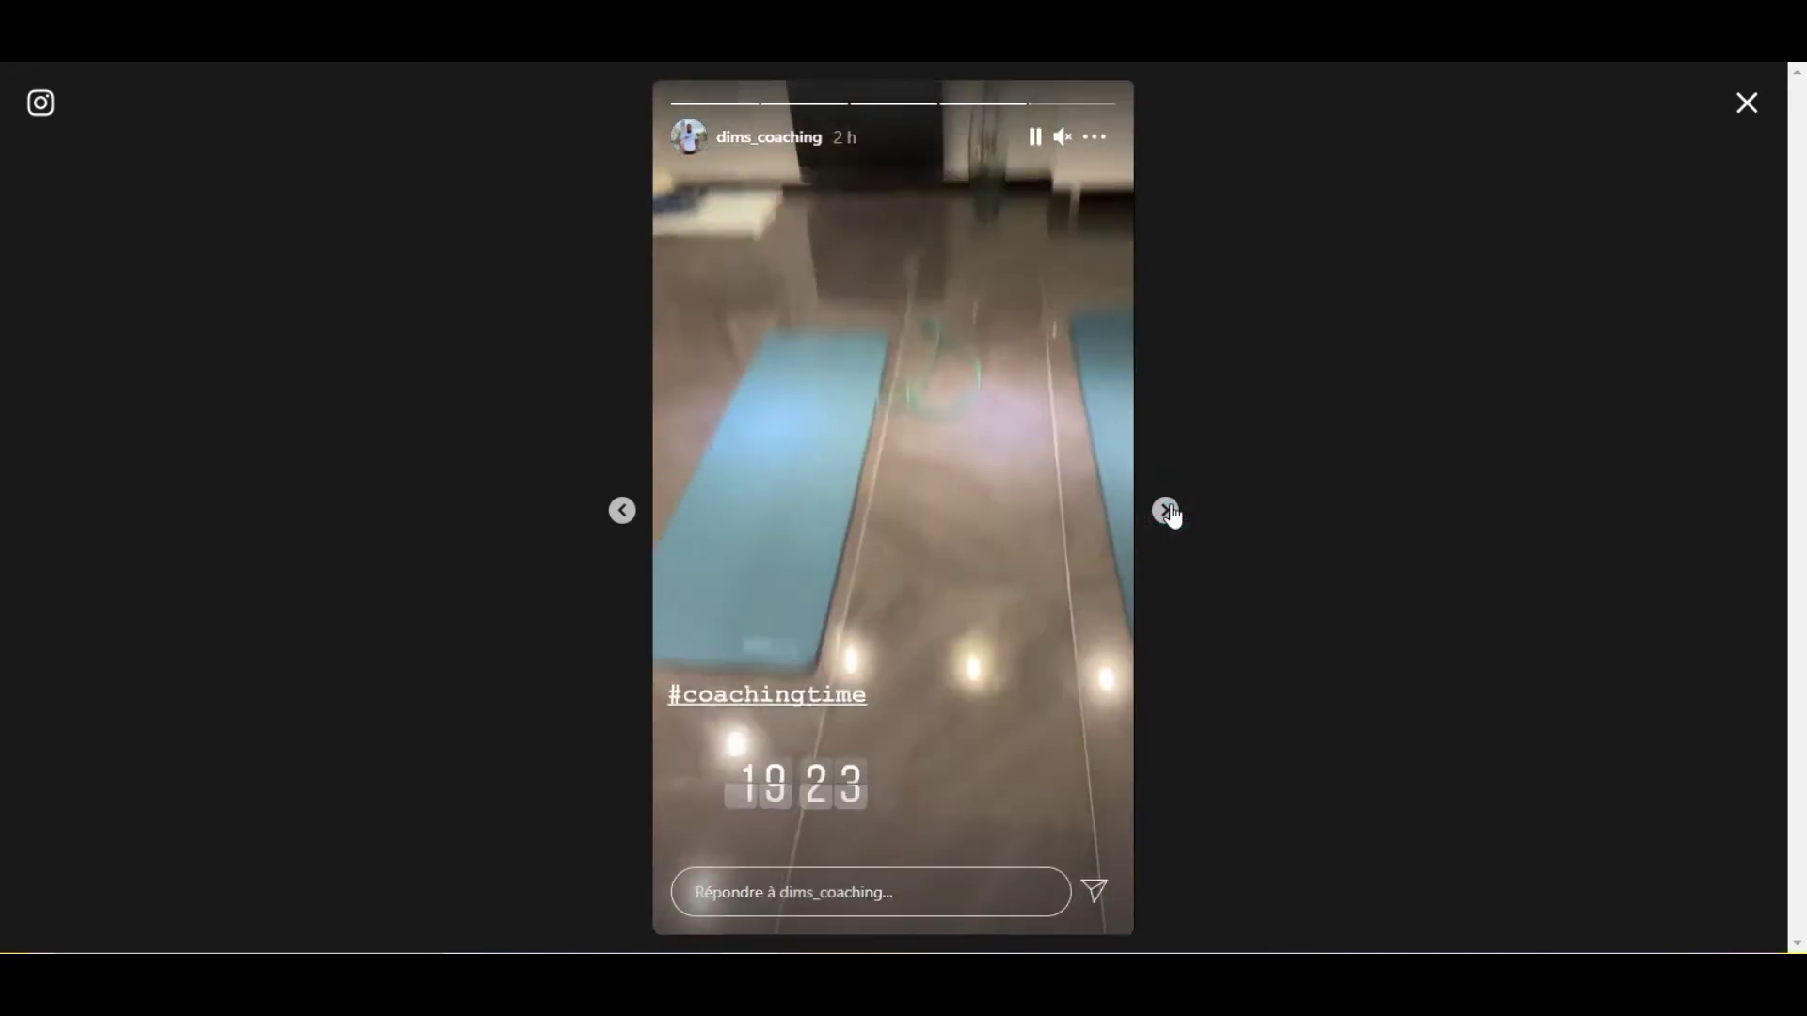
click(1541, 247)
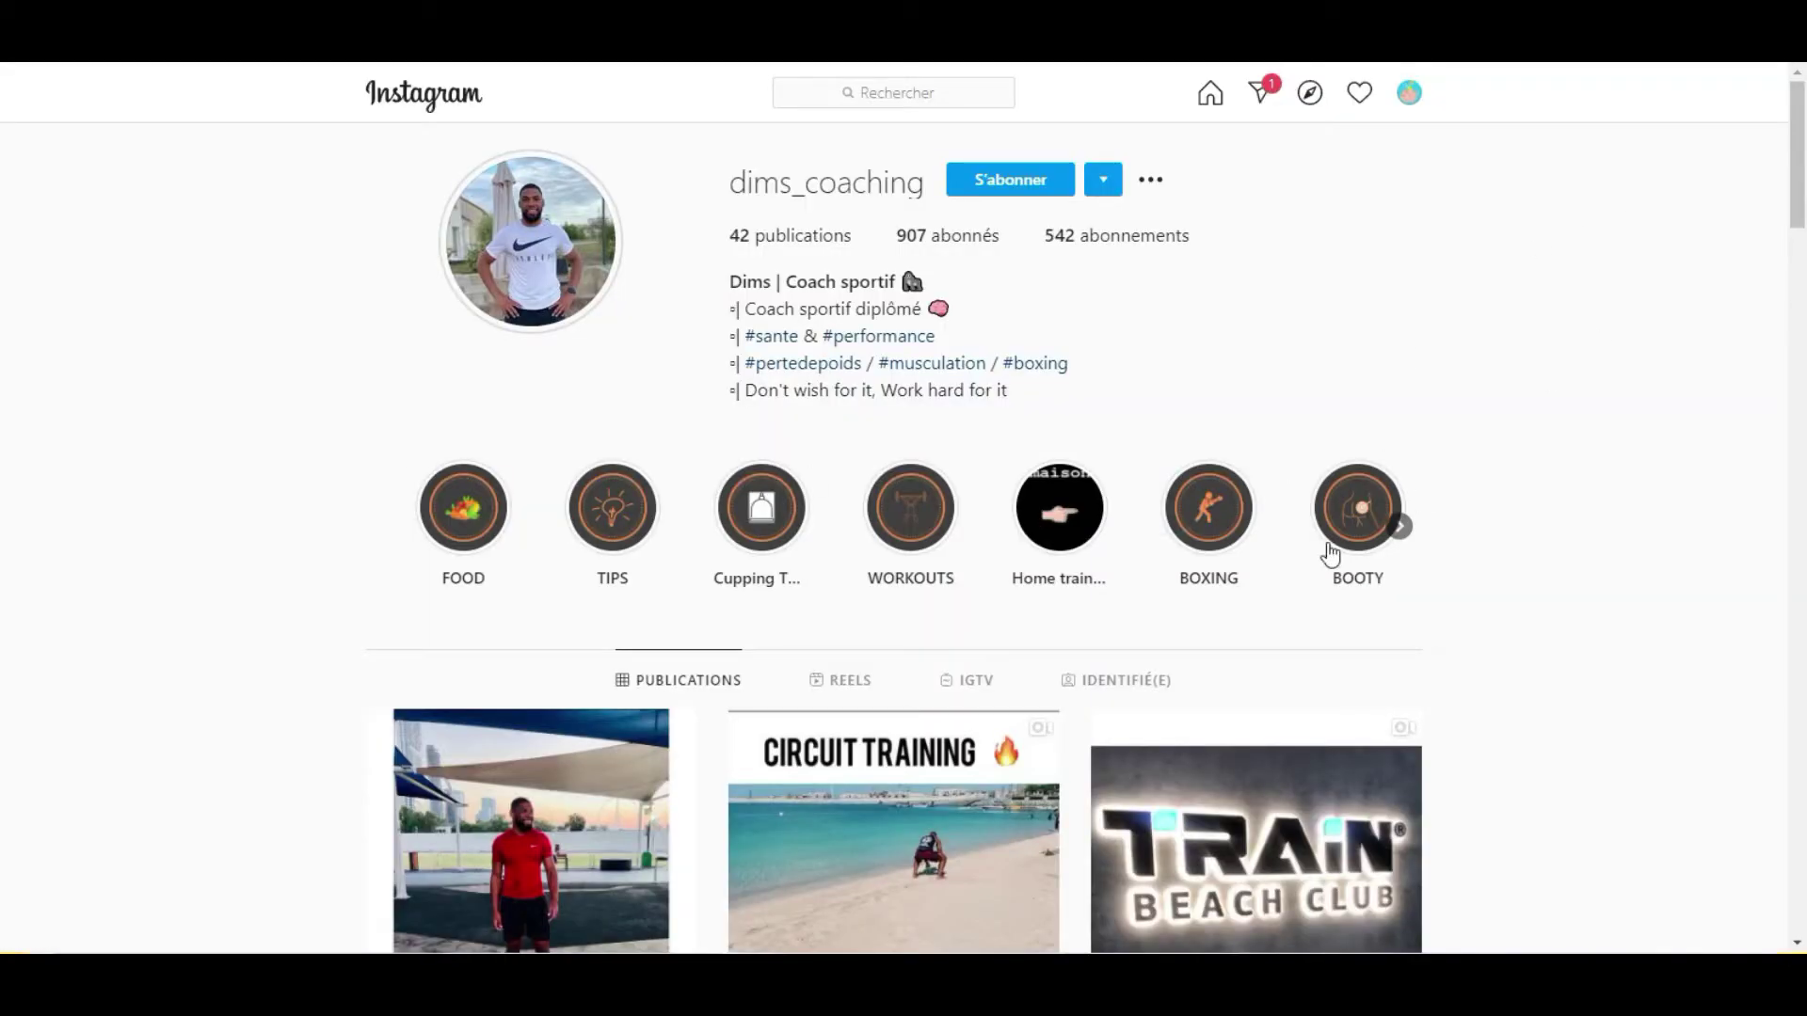
Browse the profile's highlights, suggested accounts and options menu, then cancel the menu.
scroll(895, 424, down, 1)
scroll(857, 345, up, 1)
scroll(1035, 395, down, 2)
scroll(847, 447, up, 1)
scroll(1036, 452, up, 2)
click(1400, 525)
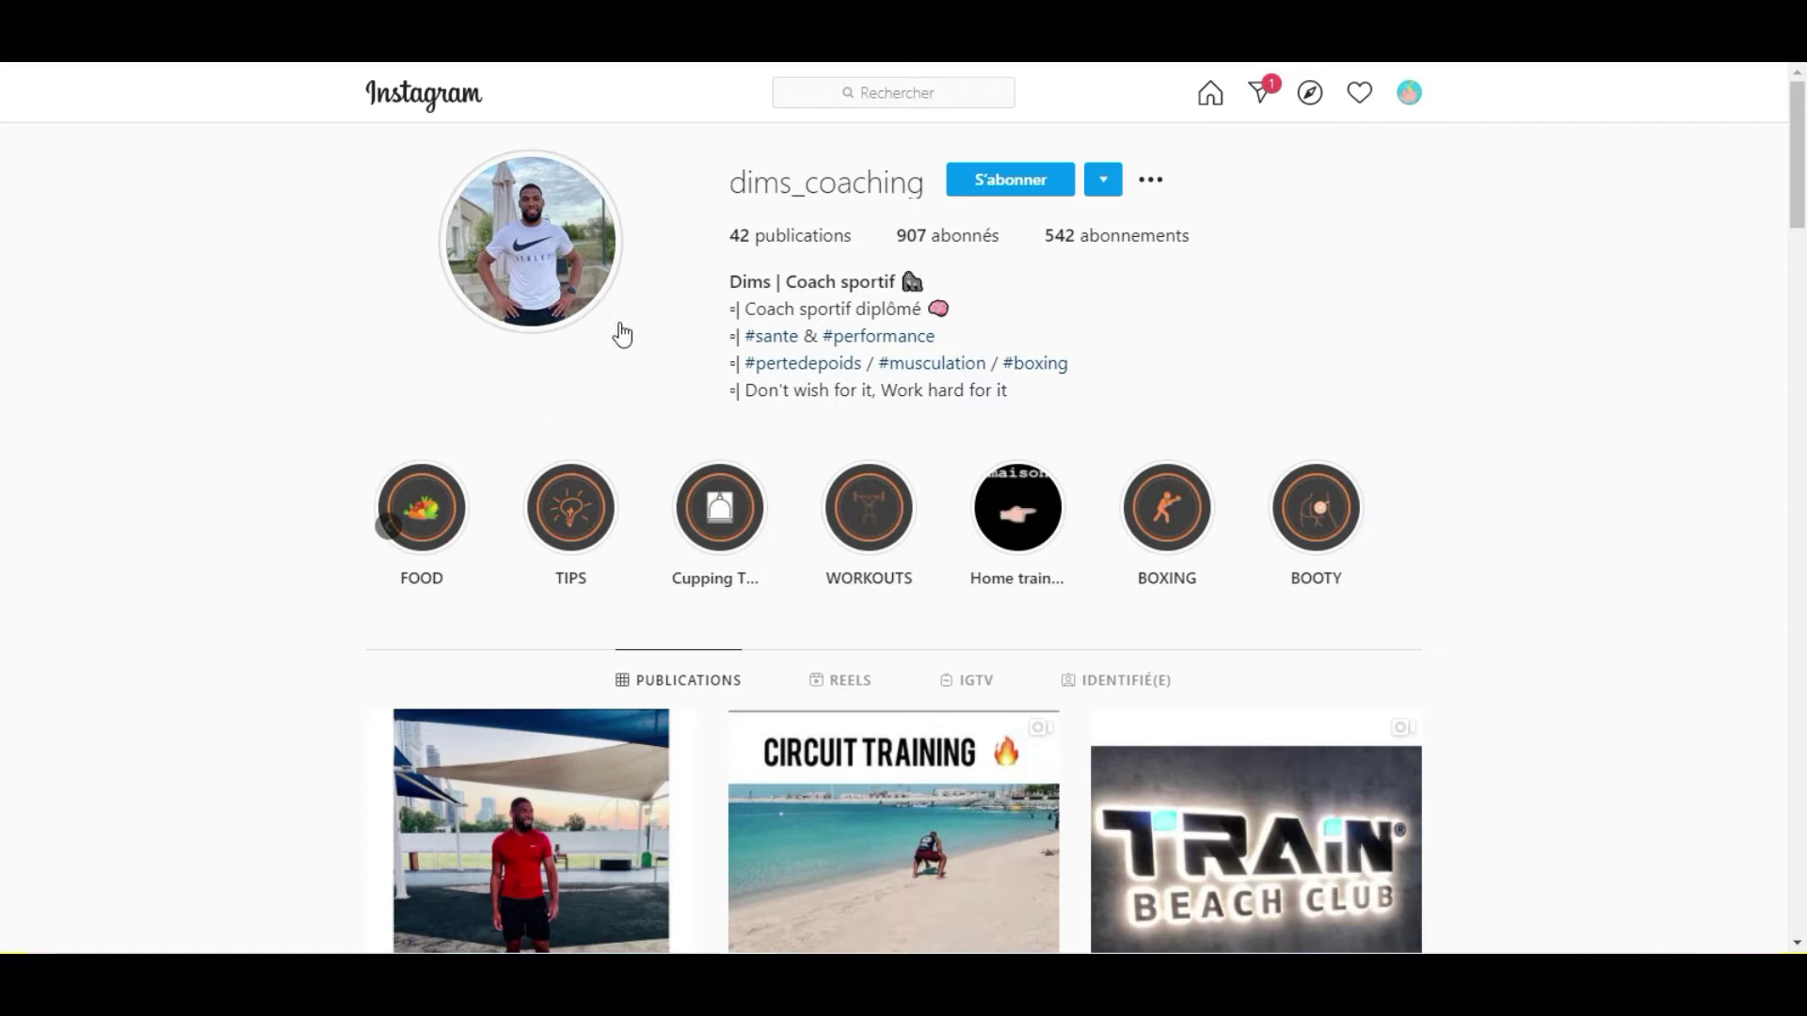
click(1107, 184)
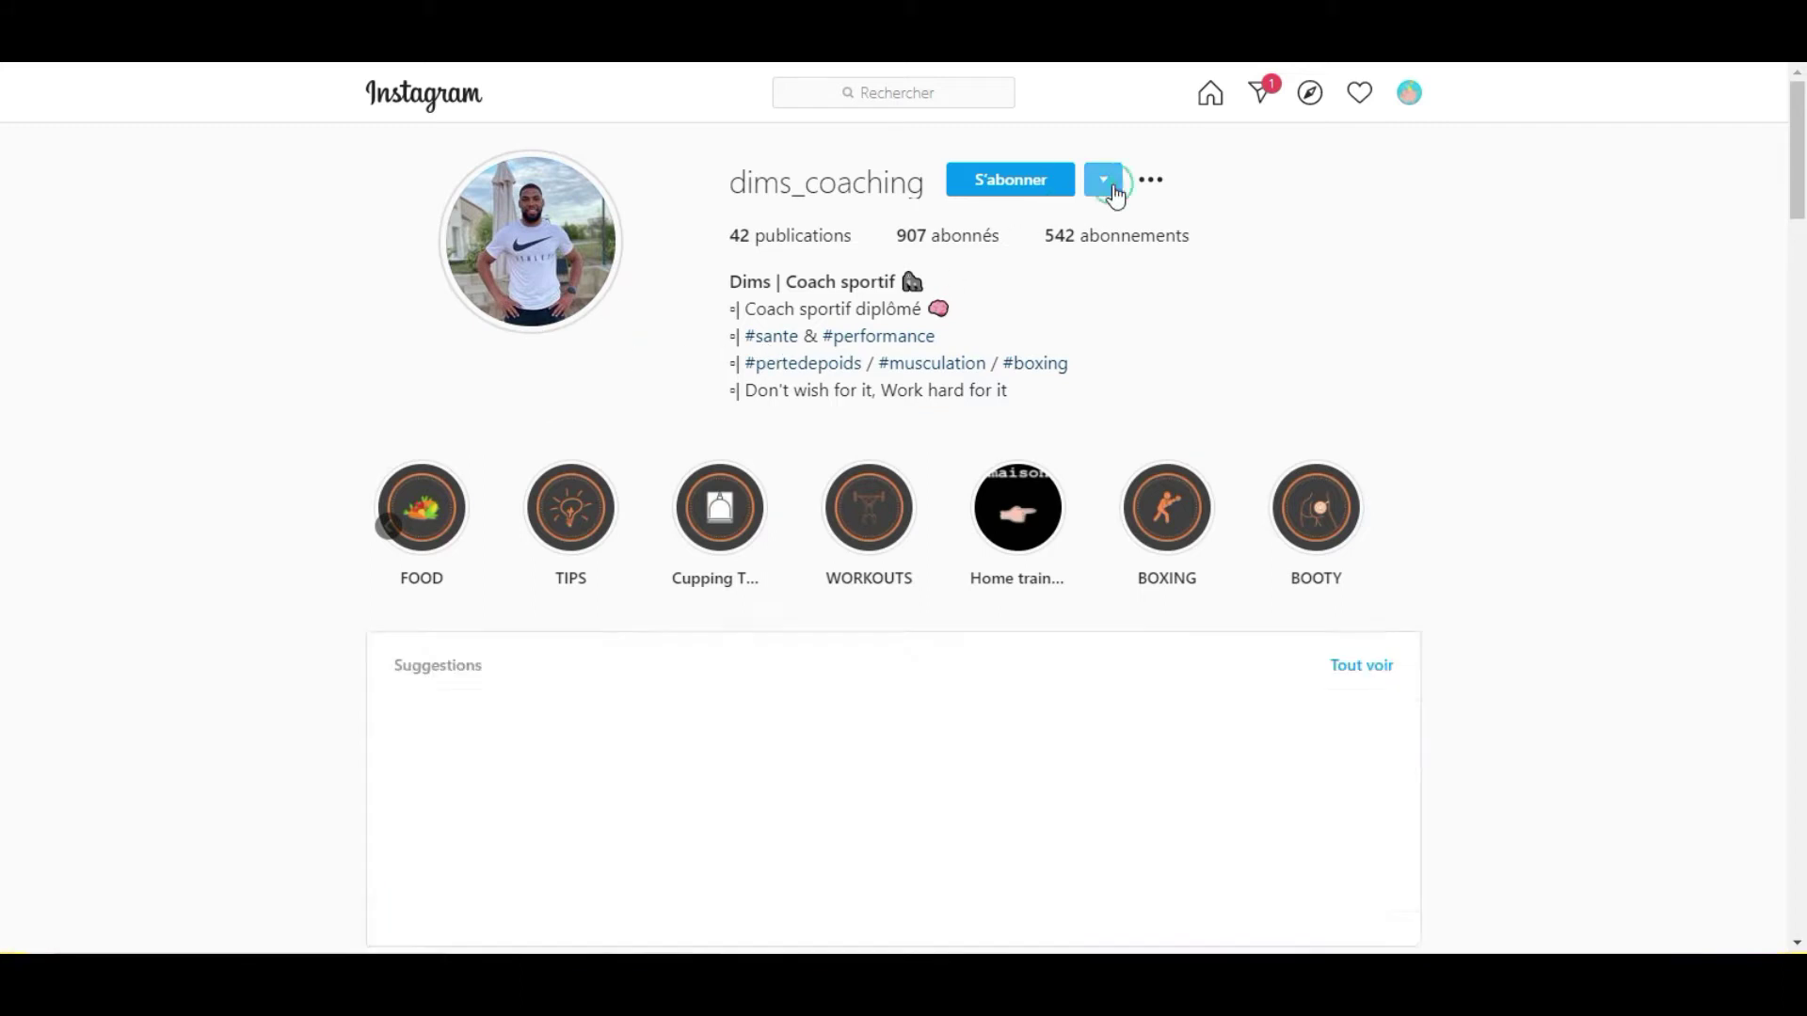
click(1112, 188)
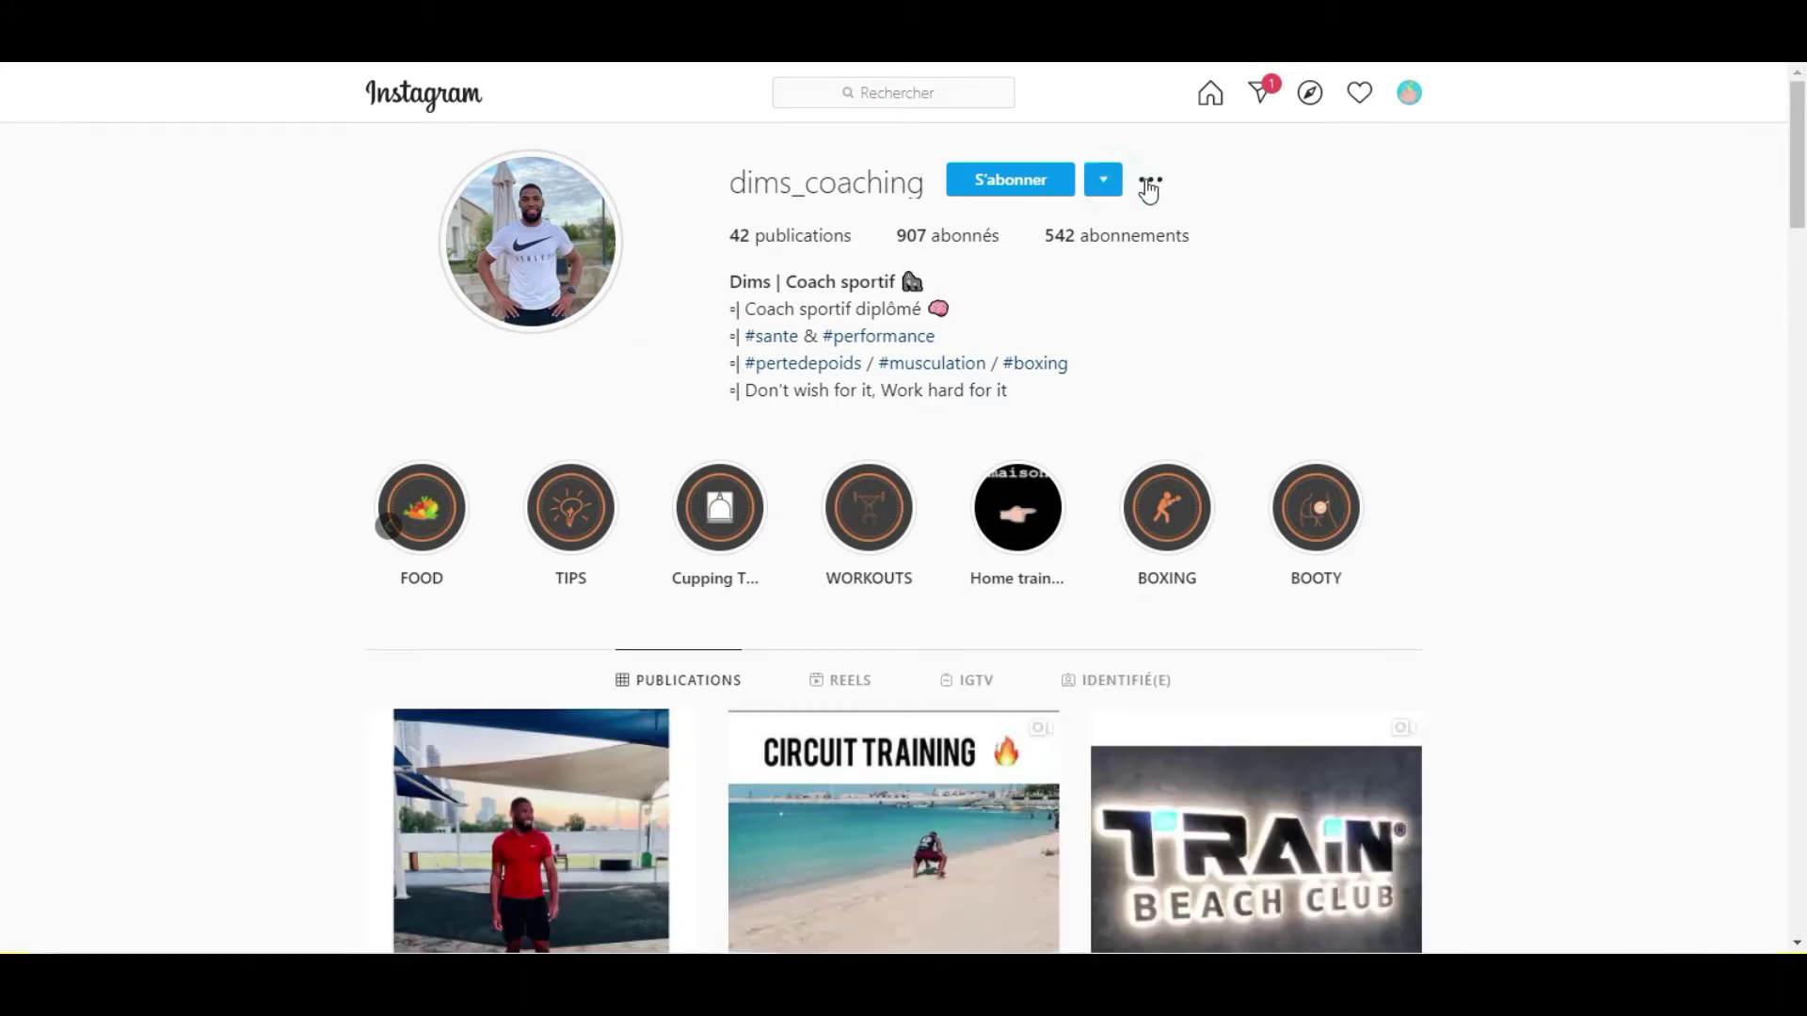
click(1148, 178)
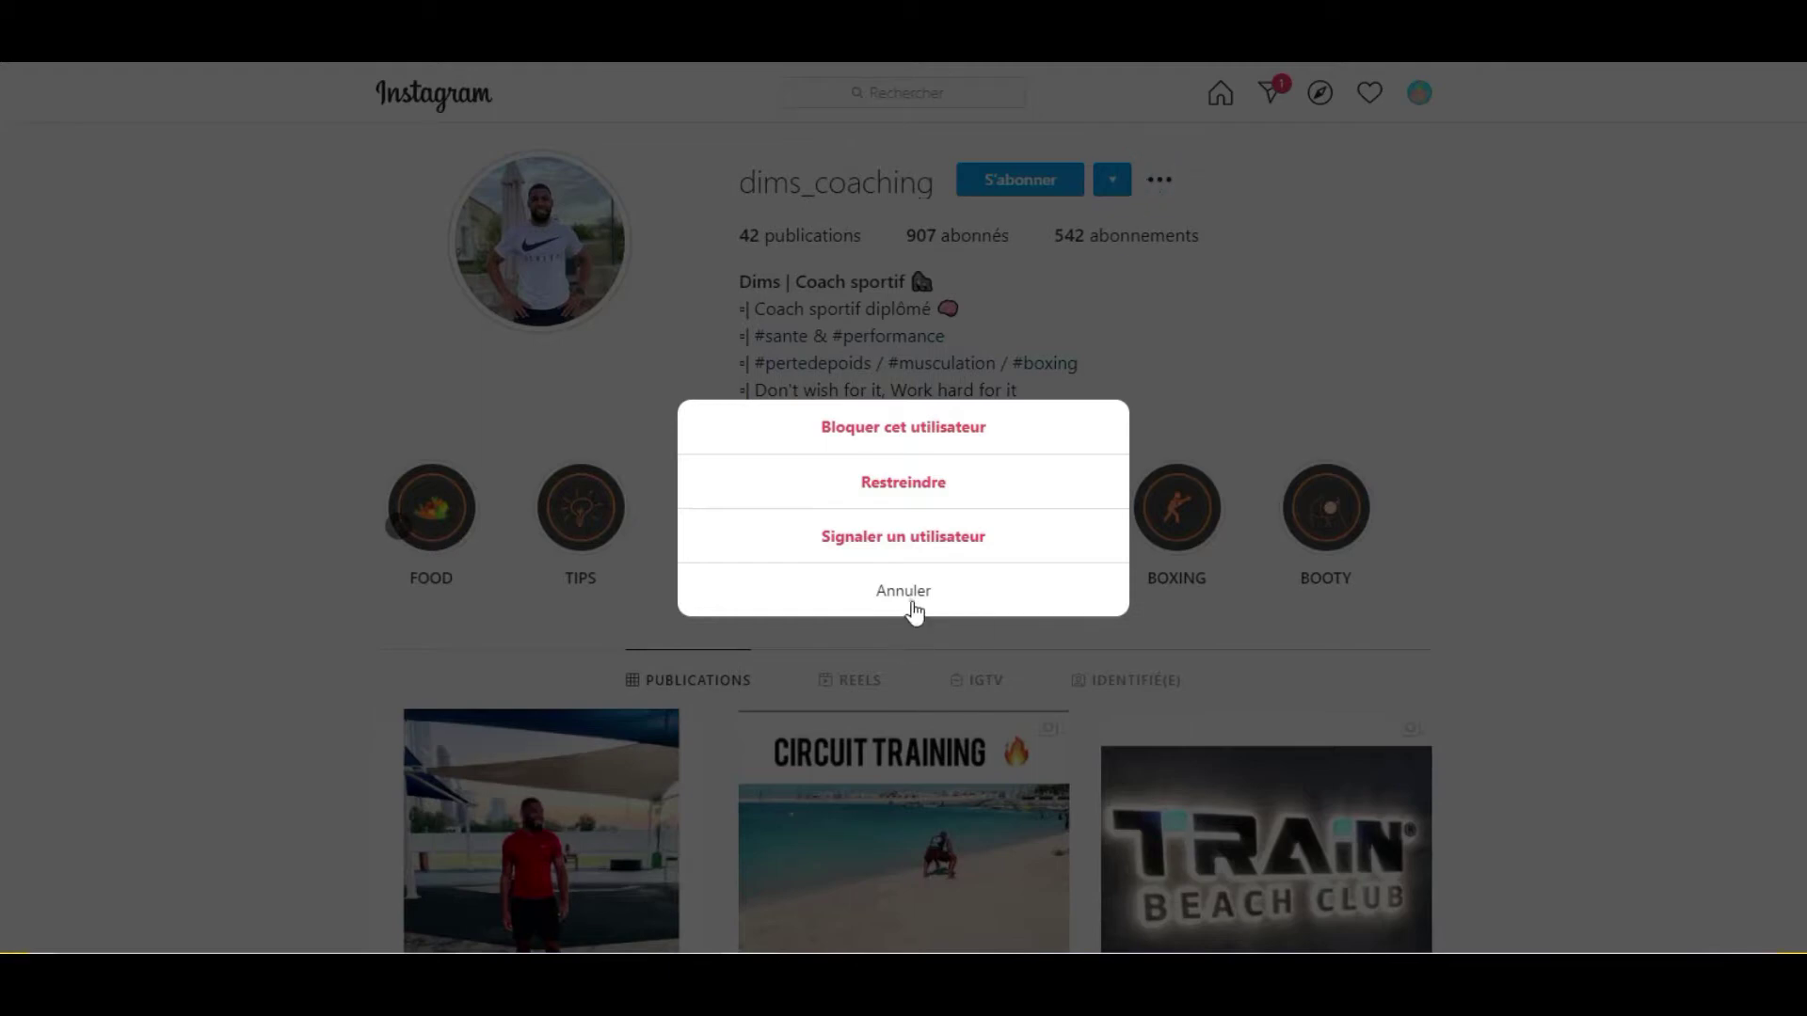
click(911, 607)
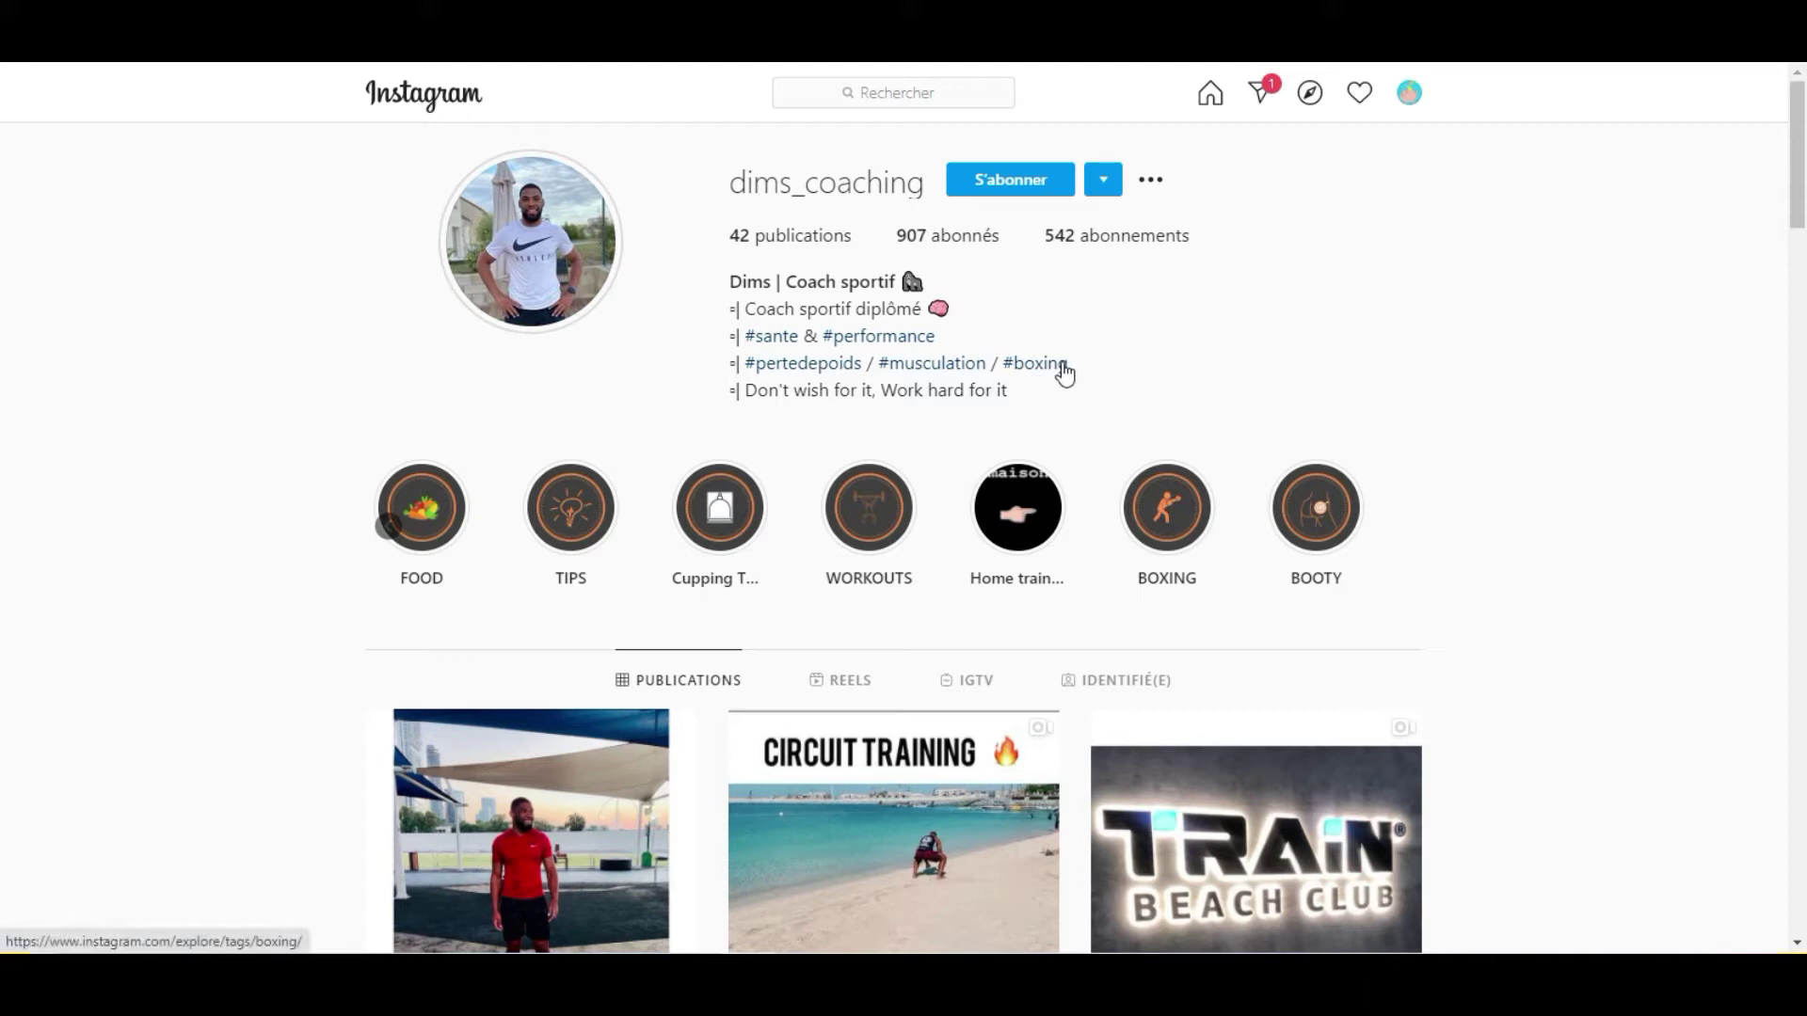
Scroll through the coach's posts, then go back twice to the #coachsportif top posts grid.
scroll(1054, 371, down, 2)
scroll(1051, 378, down, 8)
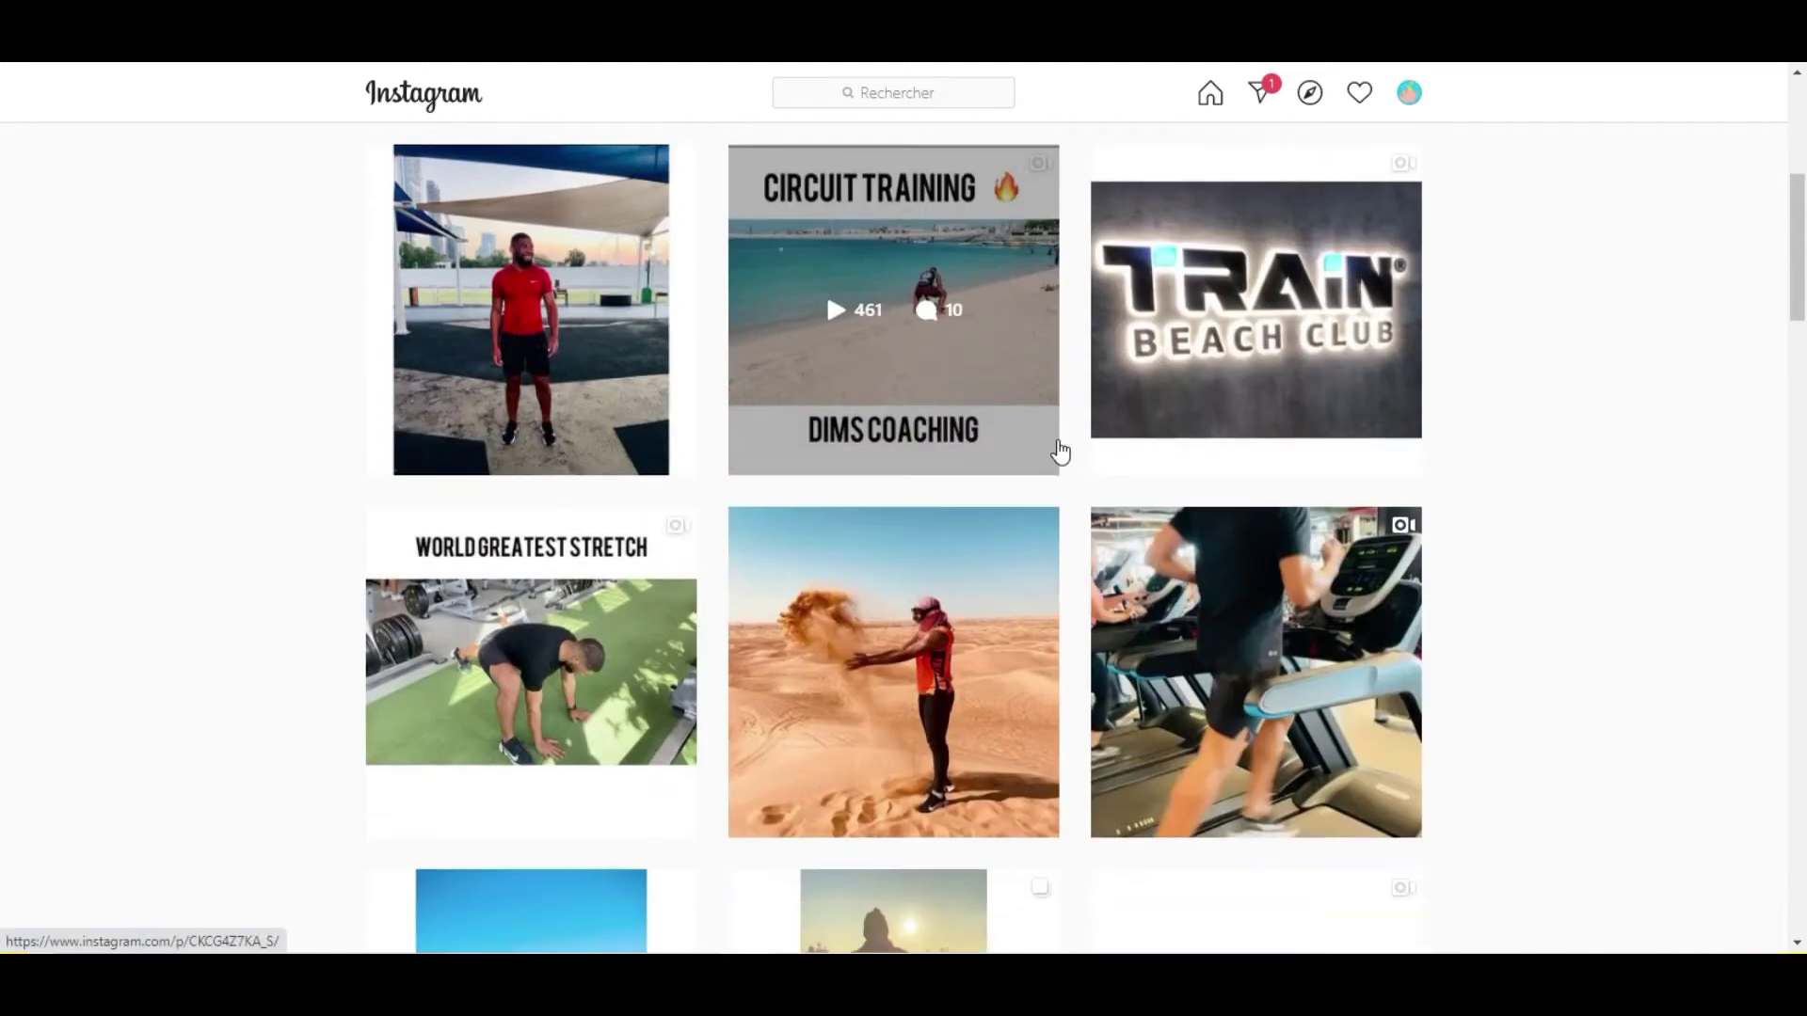
scroll(1460, 565, down, 13)
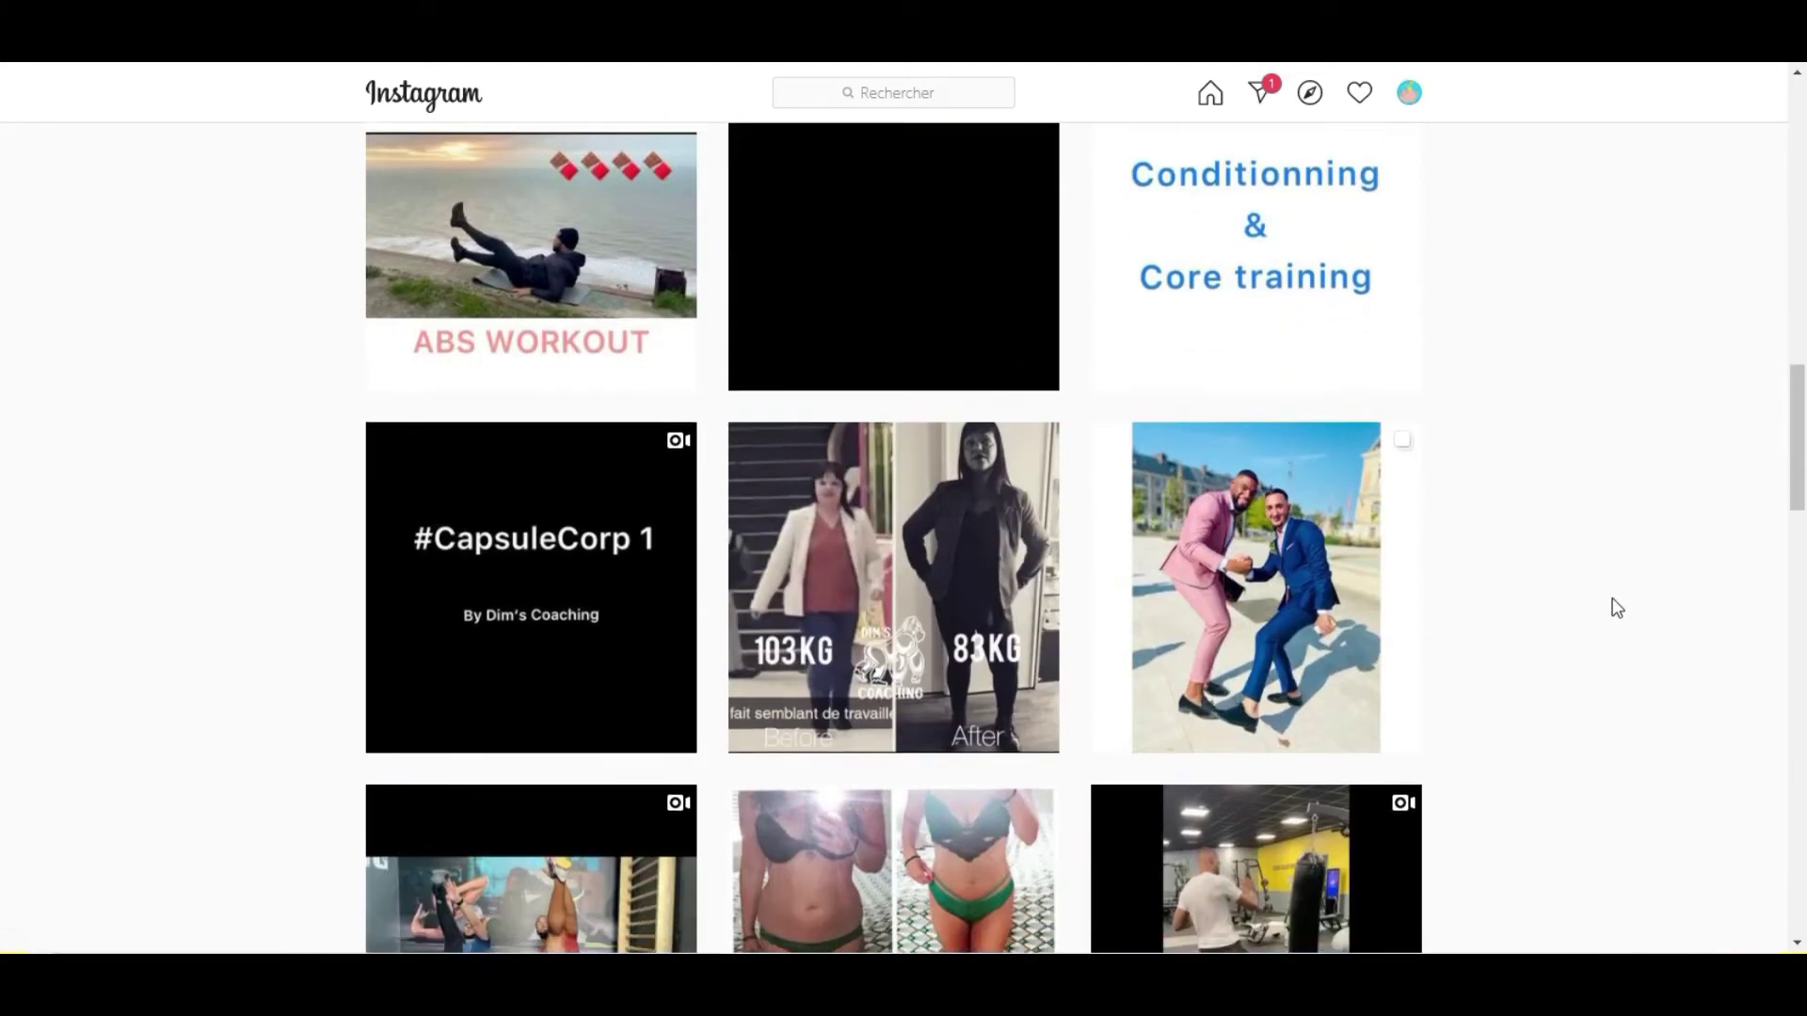
scroll(1605, 603, down, 4)
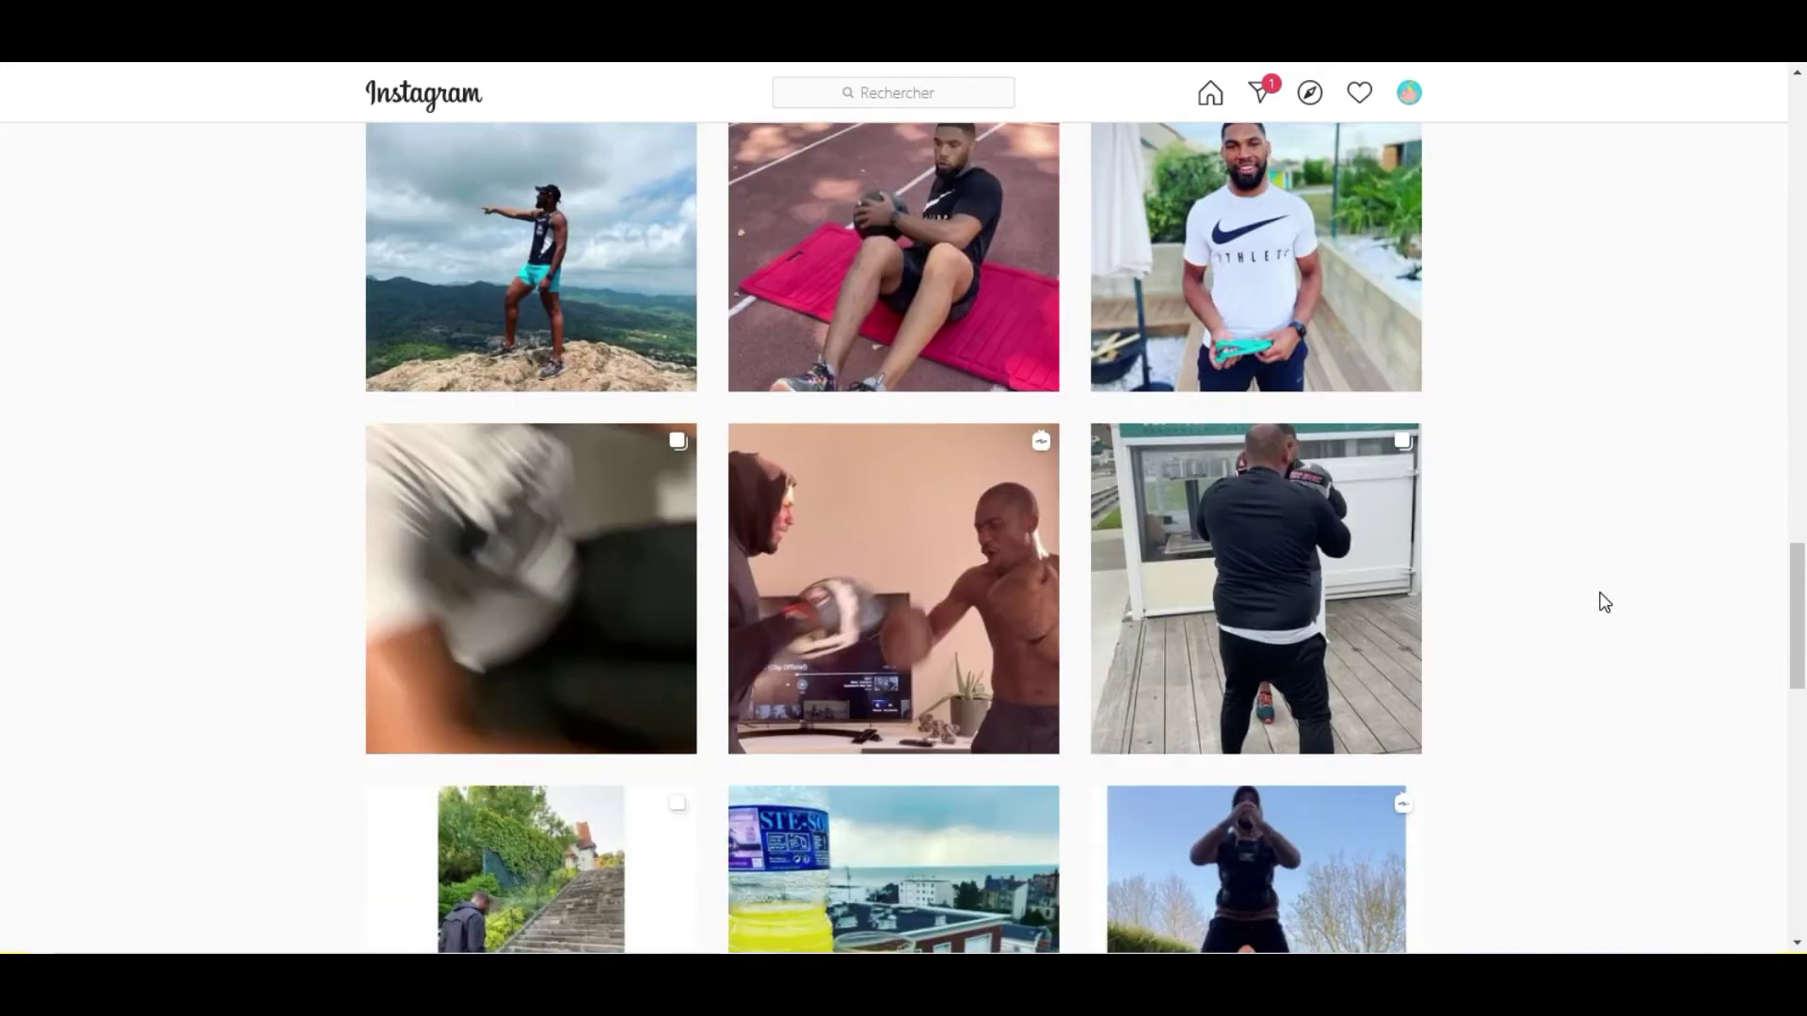
scroll(1595, 591, down, 7)
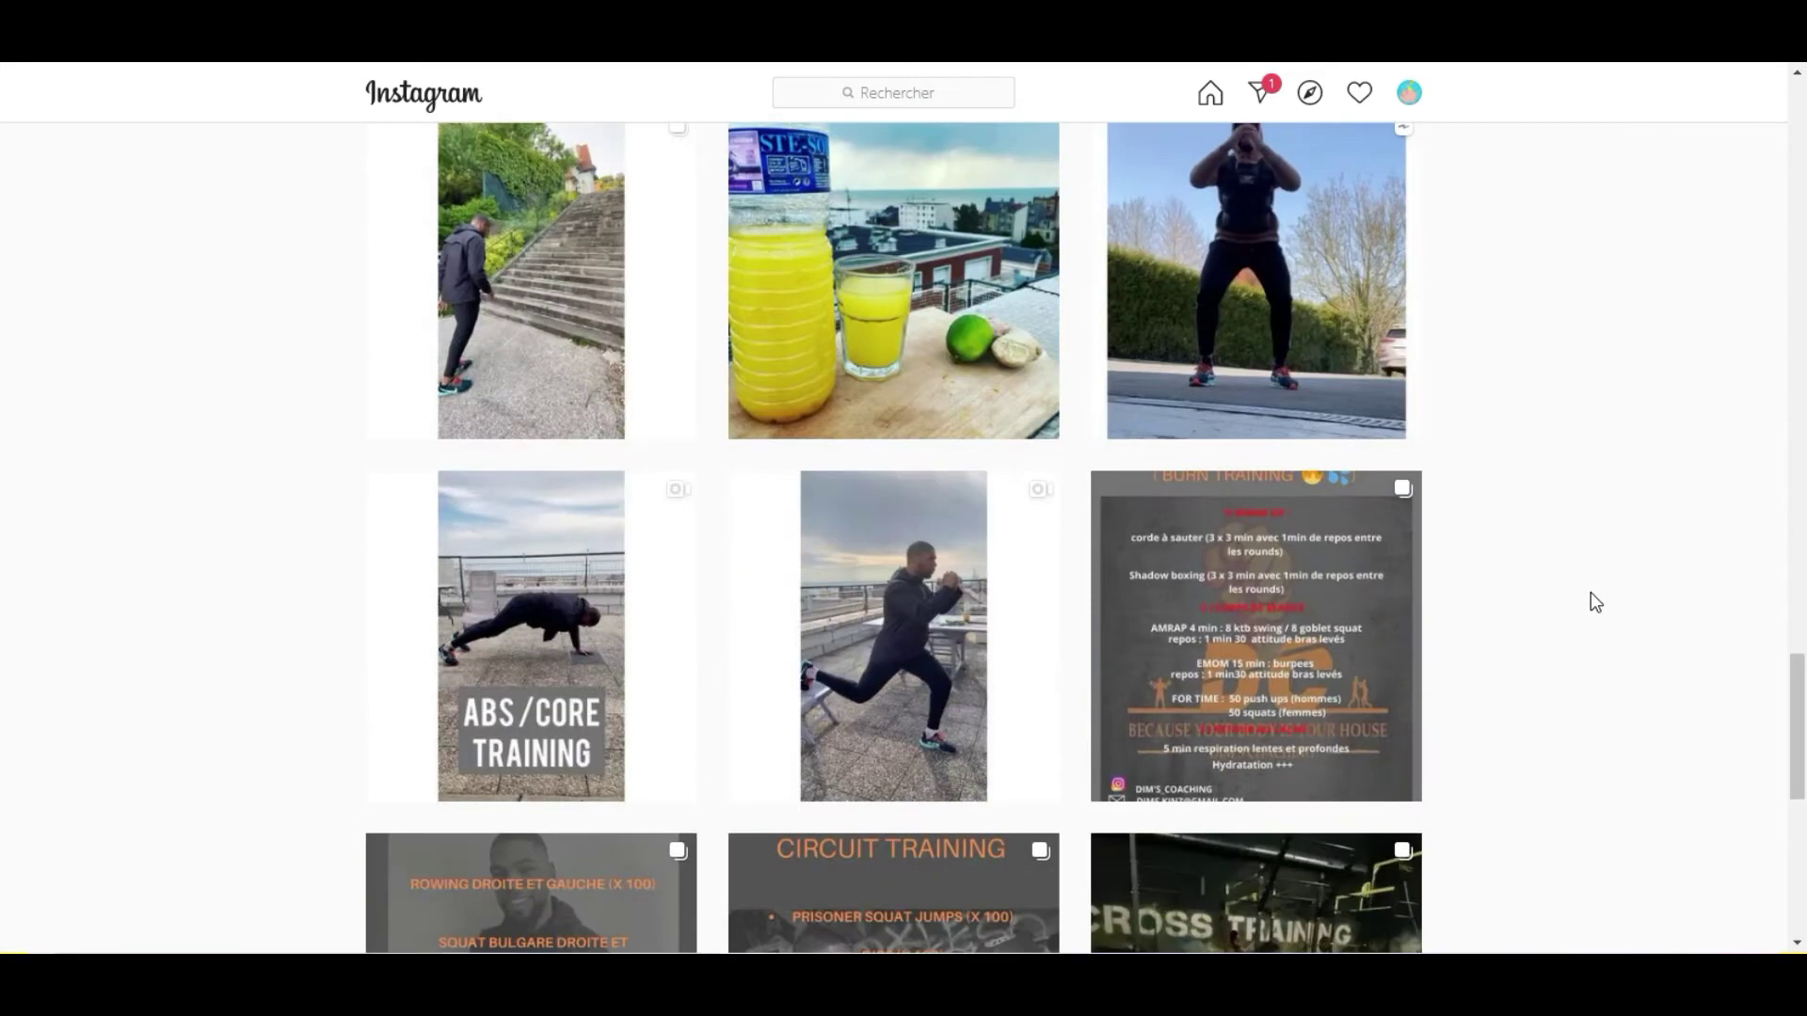
scroll(1591, 593, up, 20)
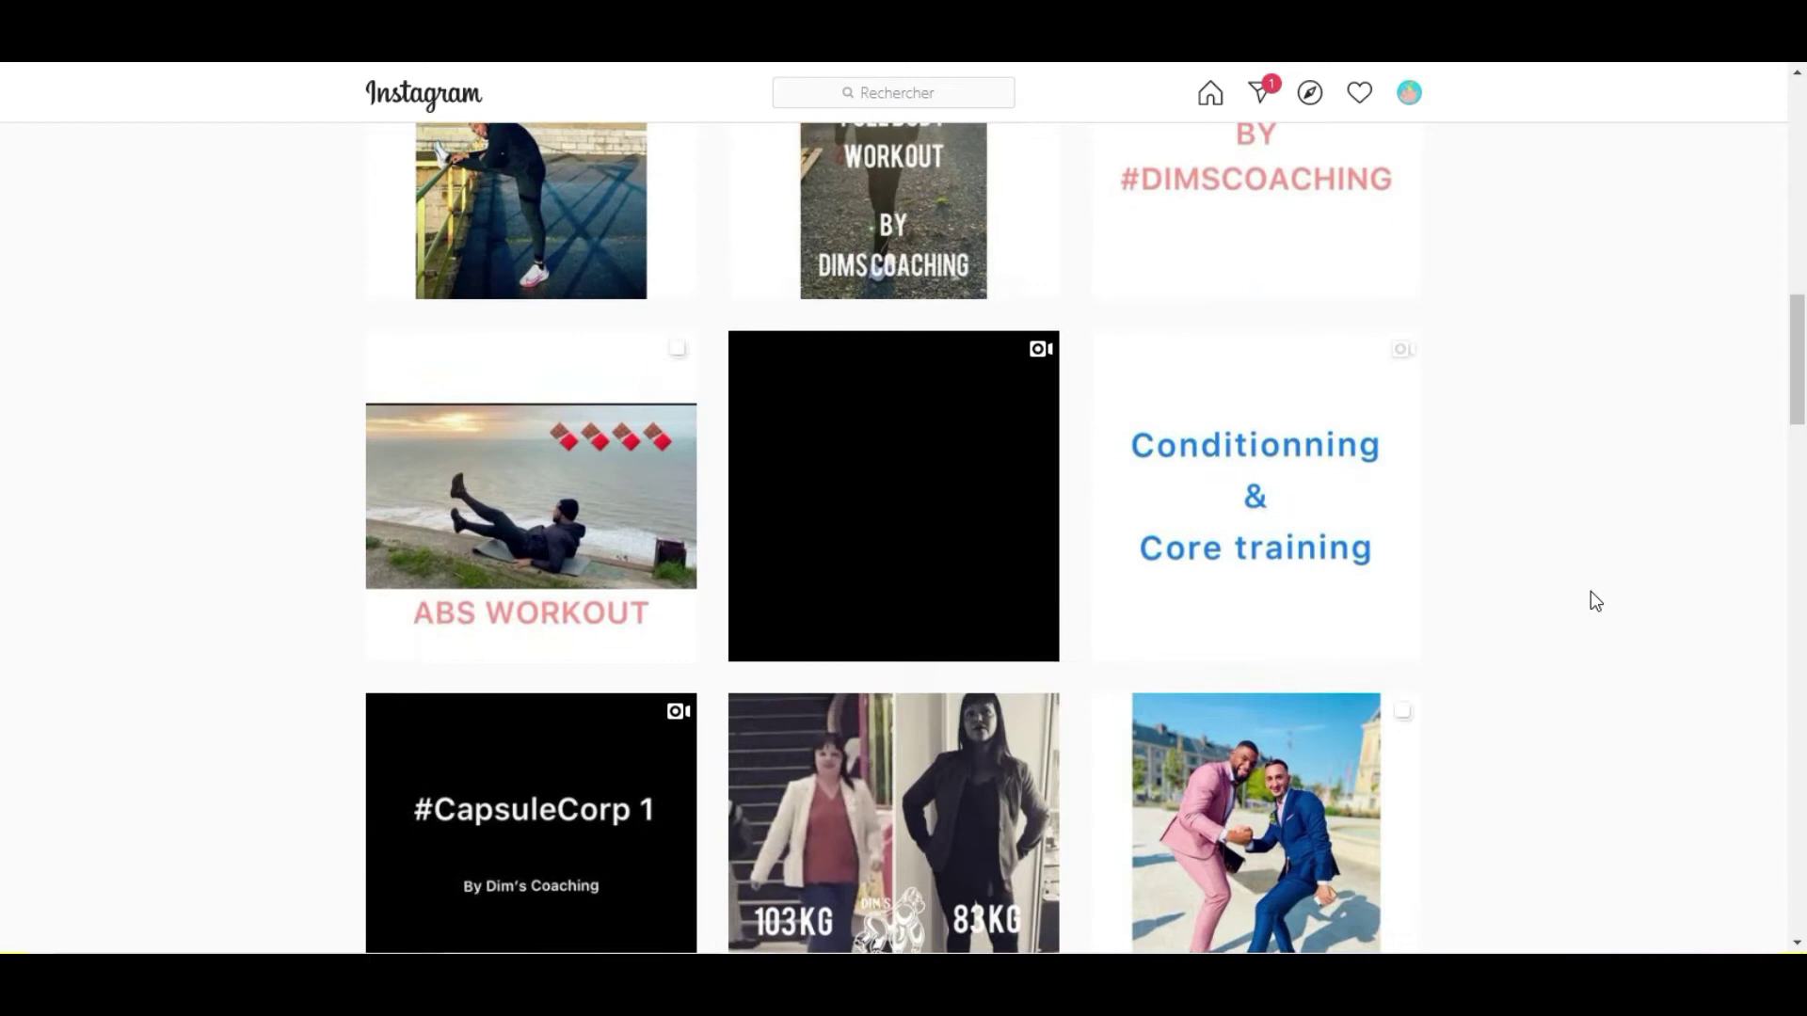
scroll(1588, 588, up, 12)
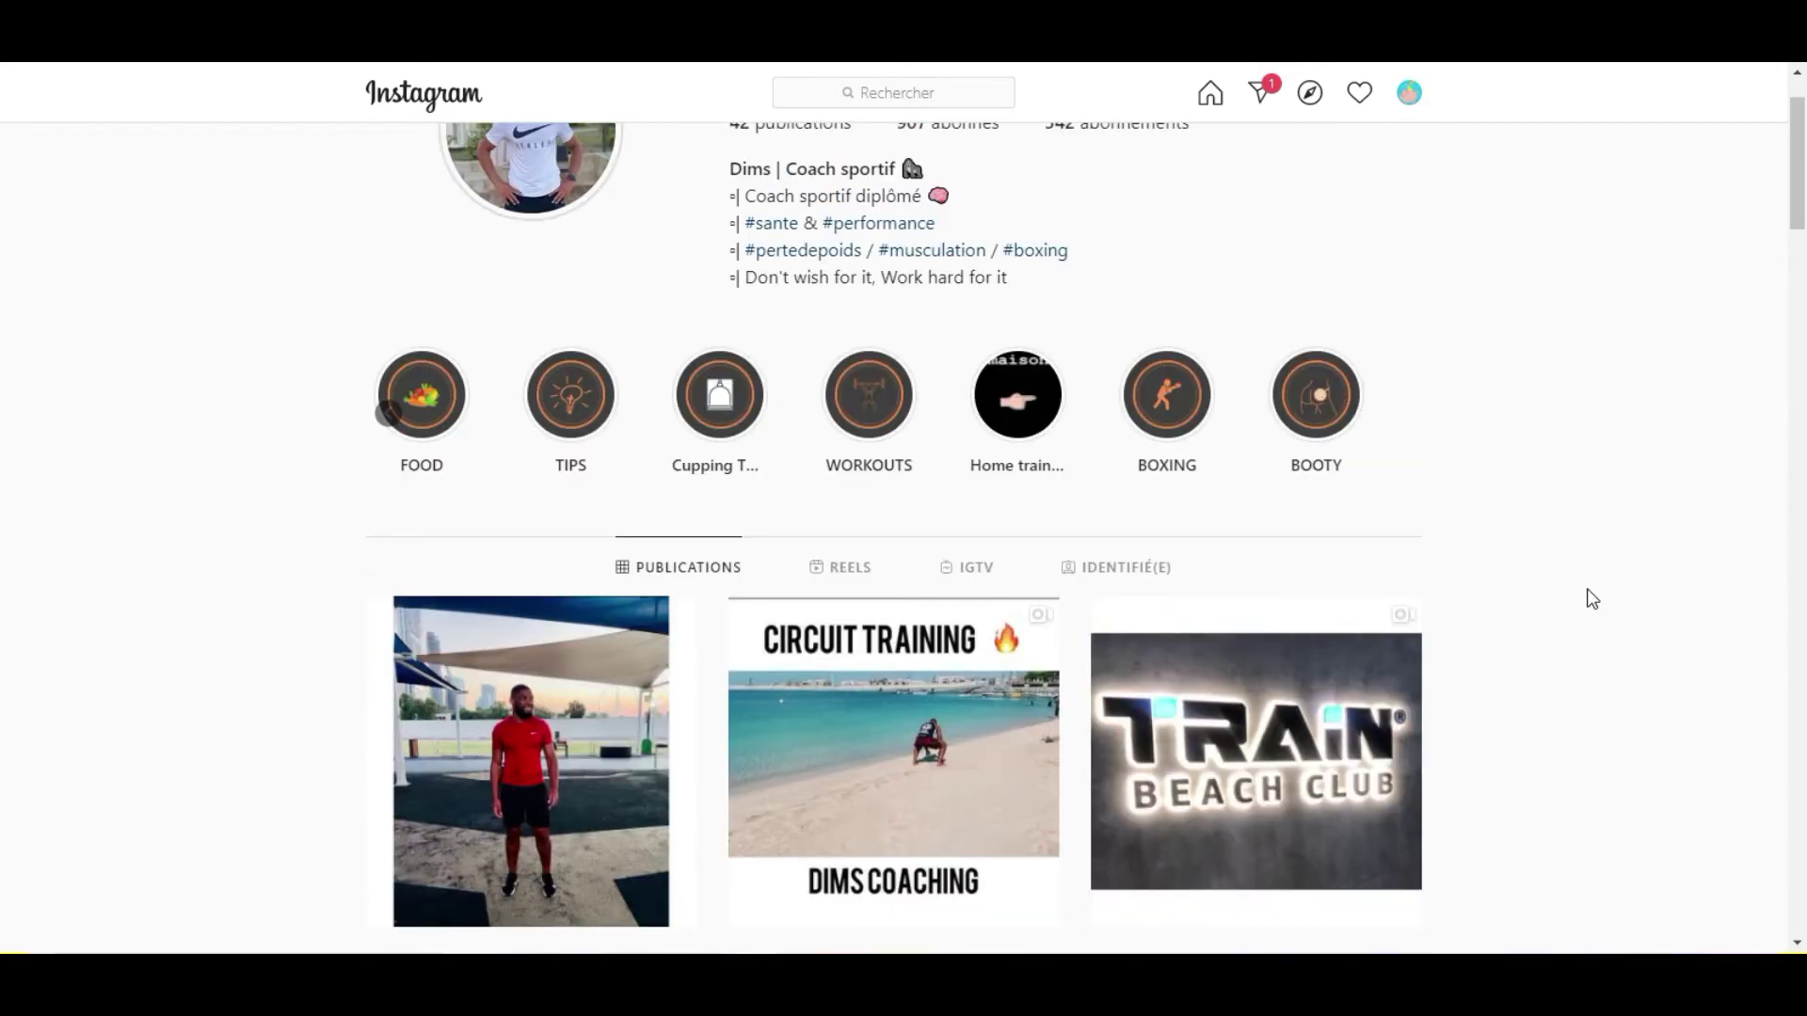
scroll(1591, 601, up, 2)
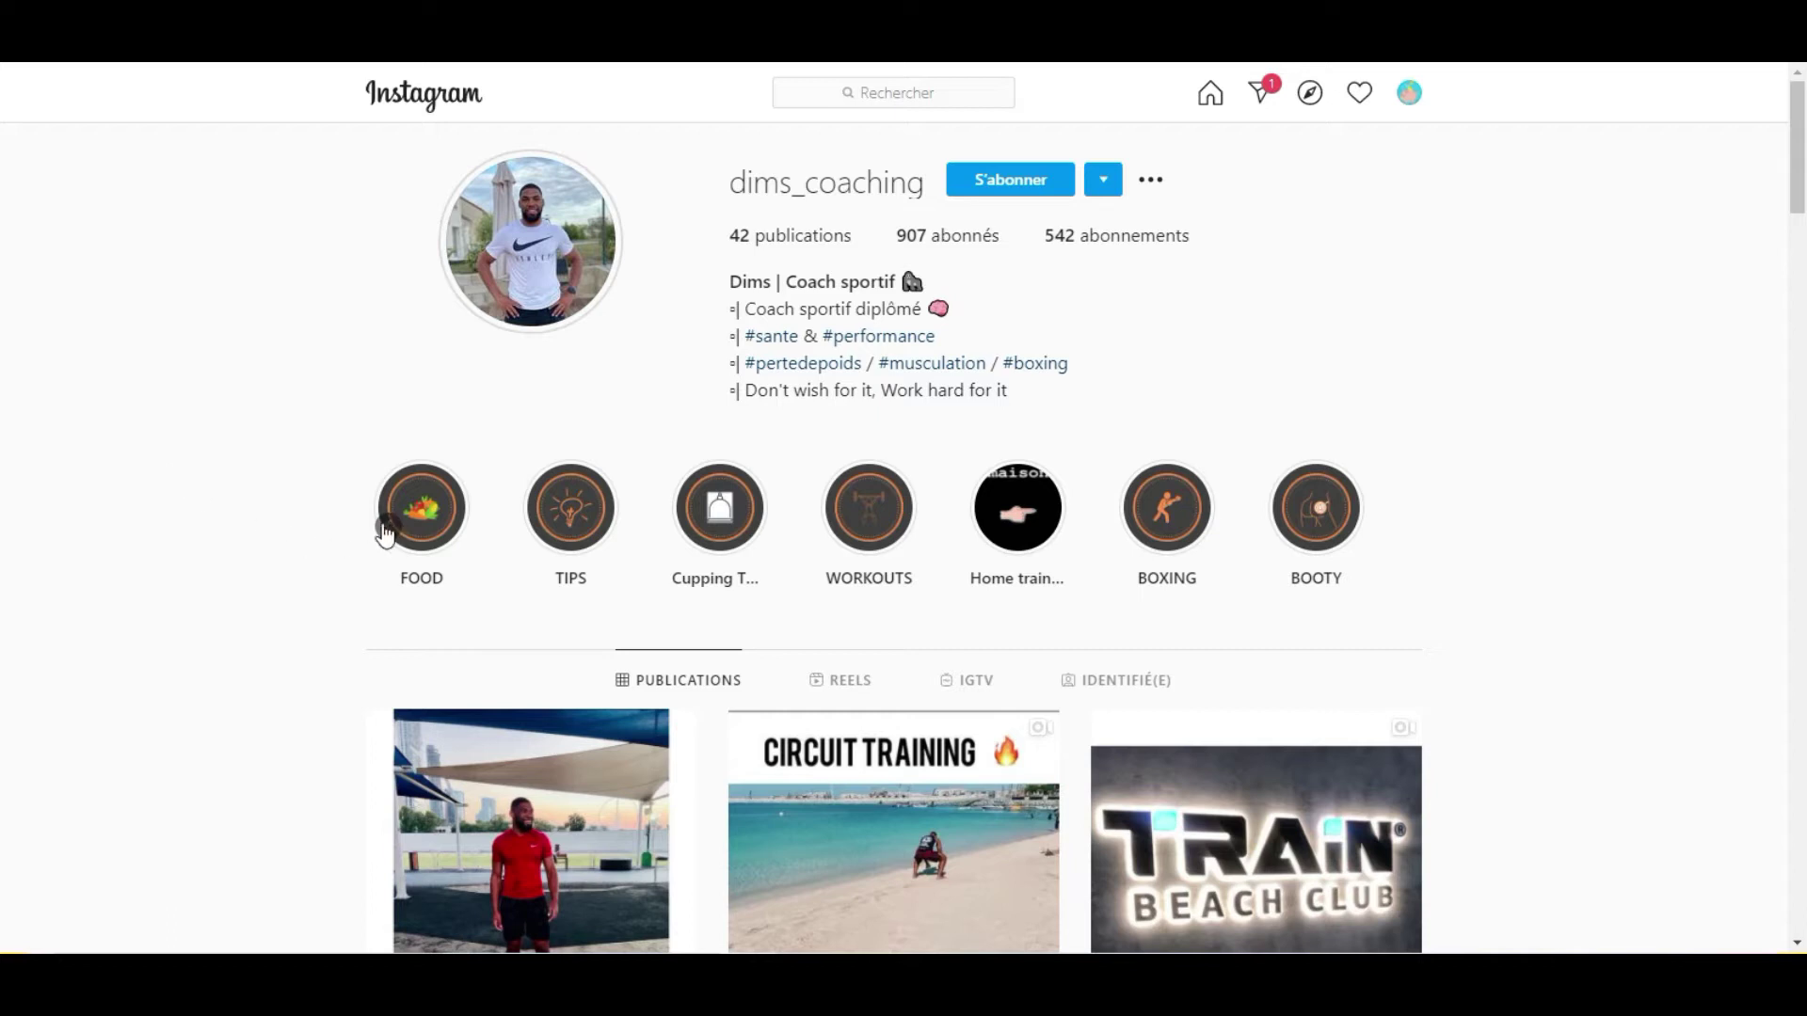
click(387, 525)
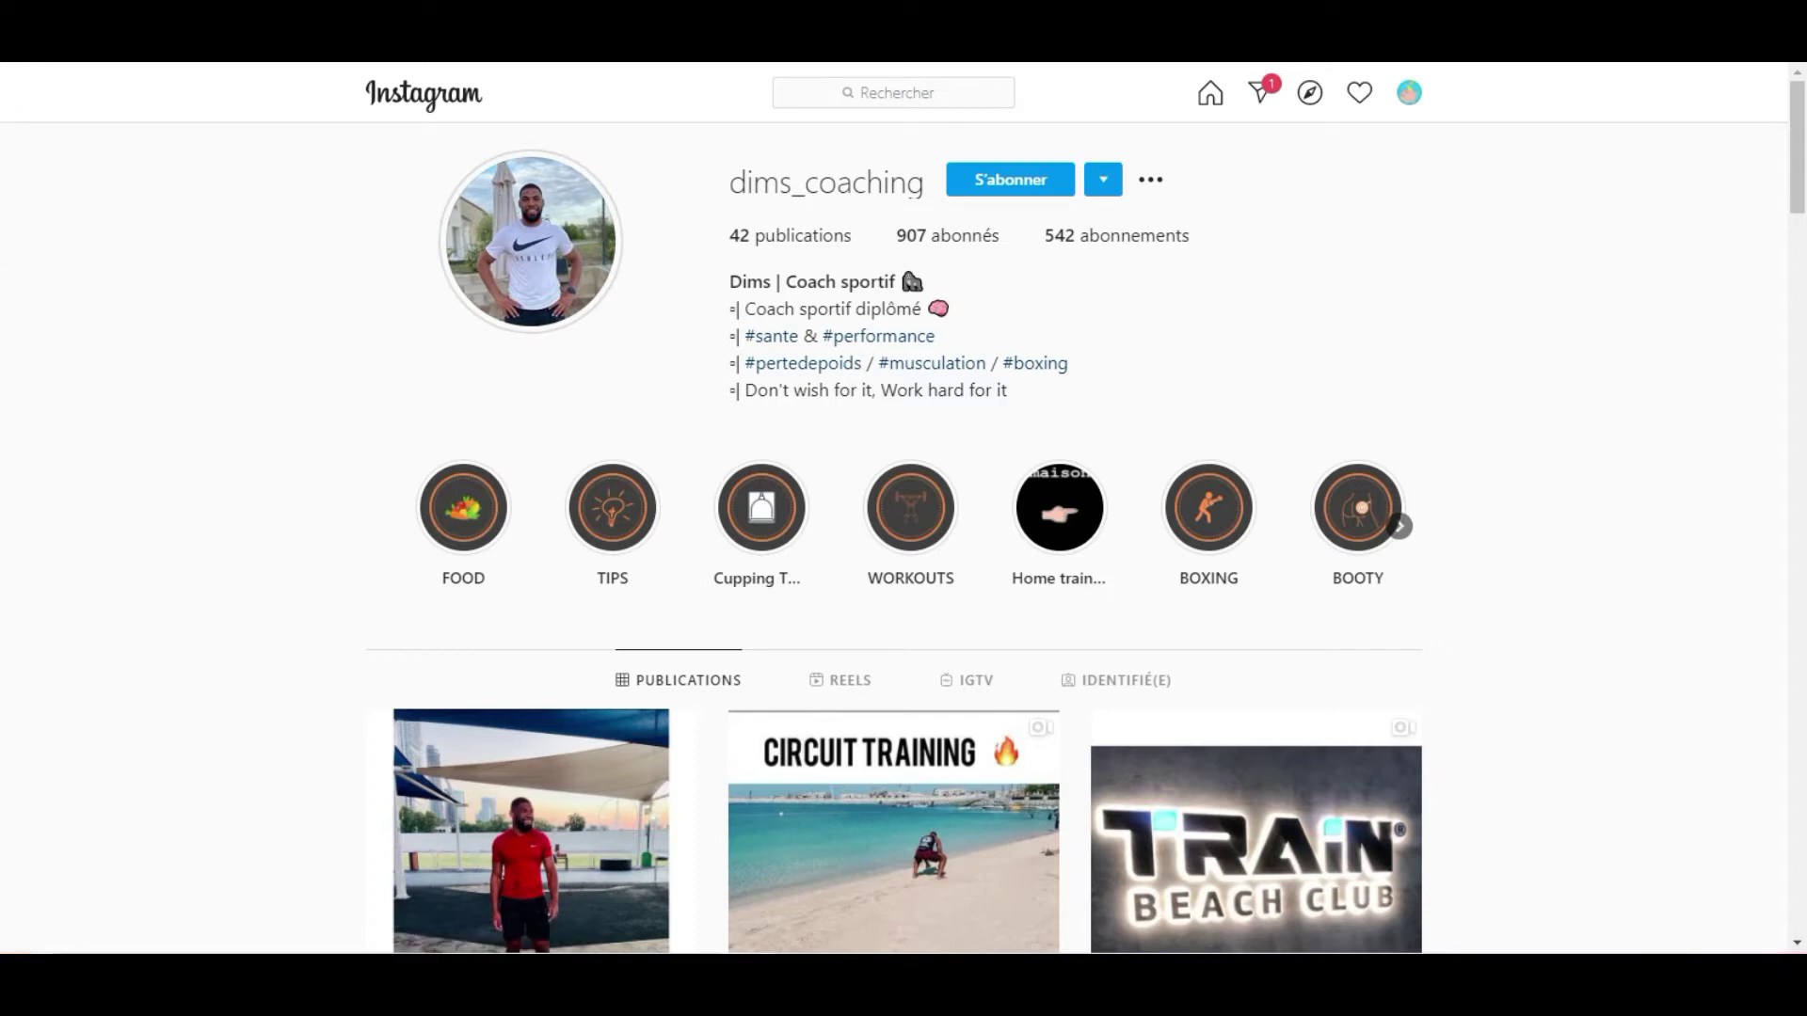
key(alt+Left)
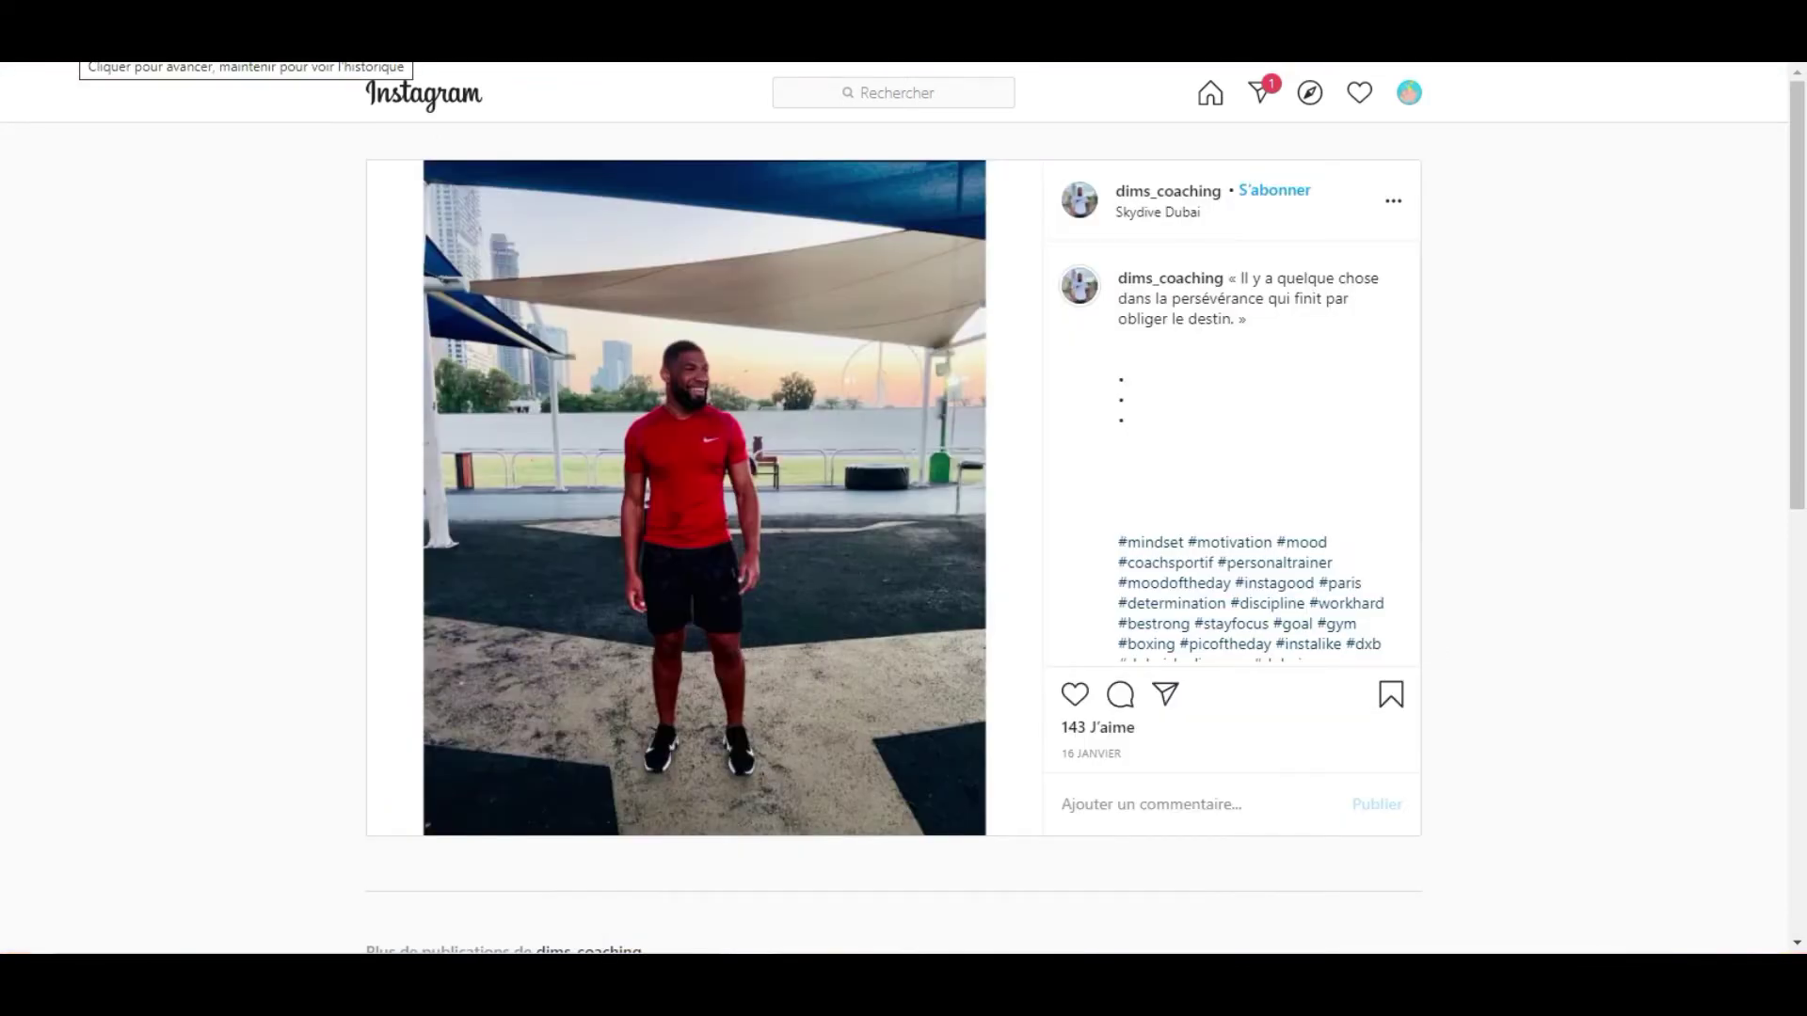
key(alt+Left)
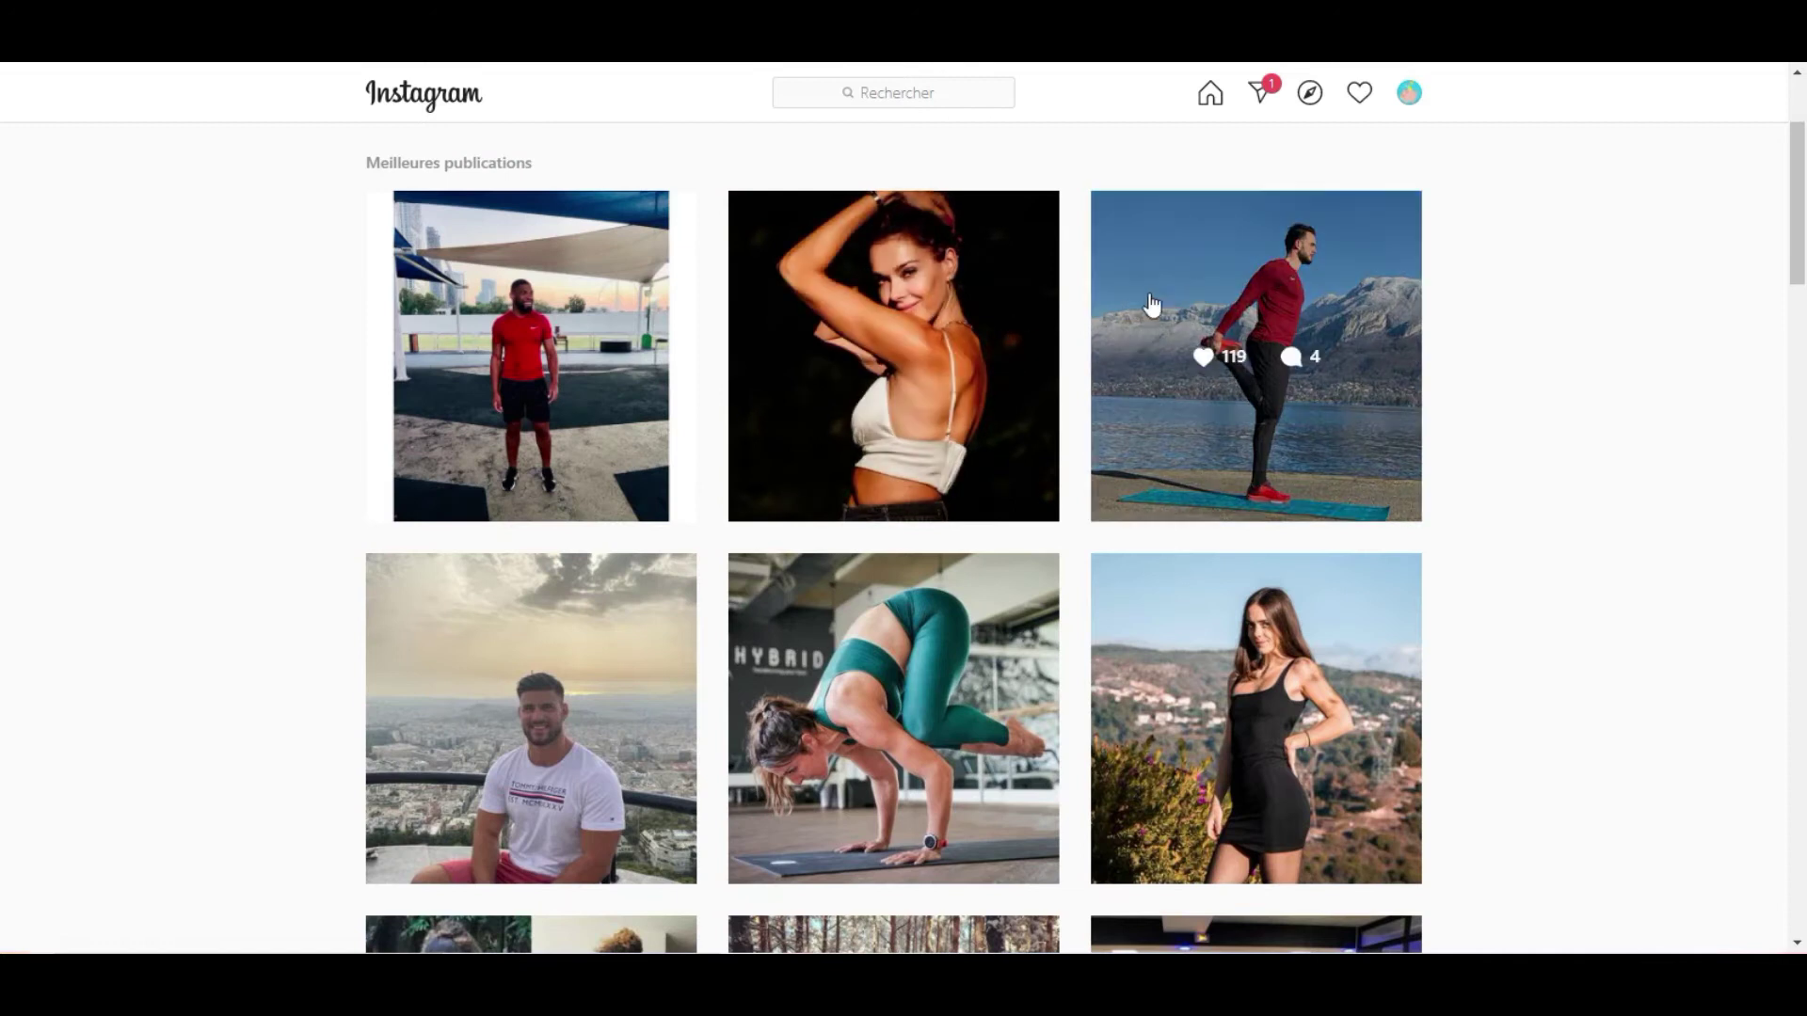
click(1188, 283)
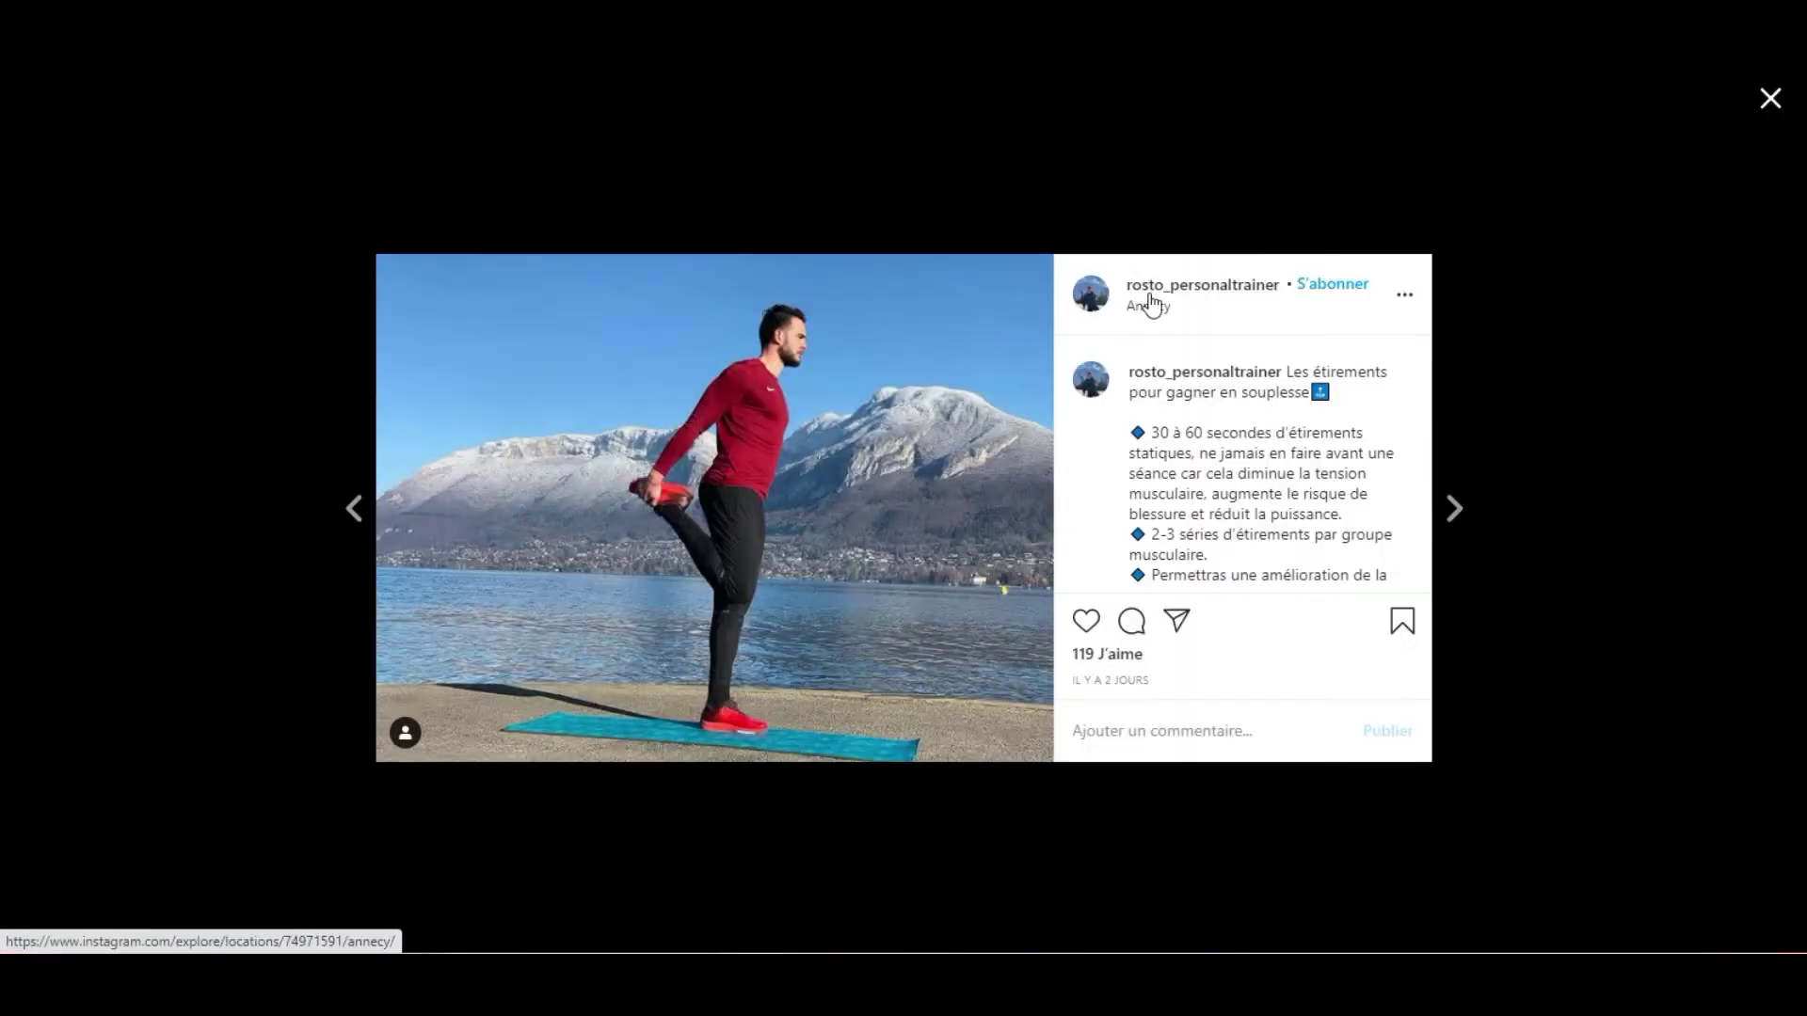
click(1156, 284)
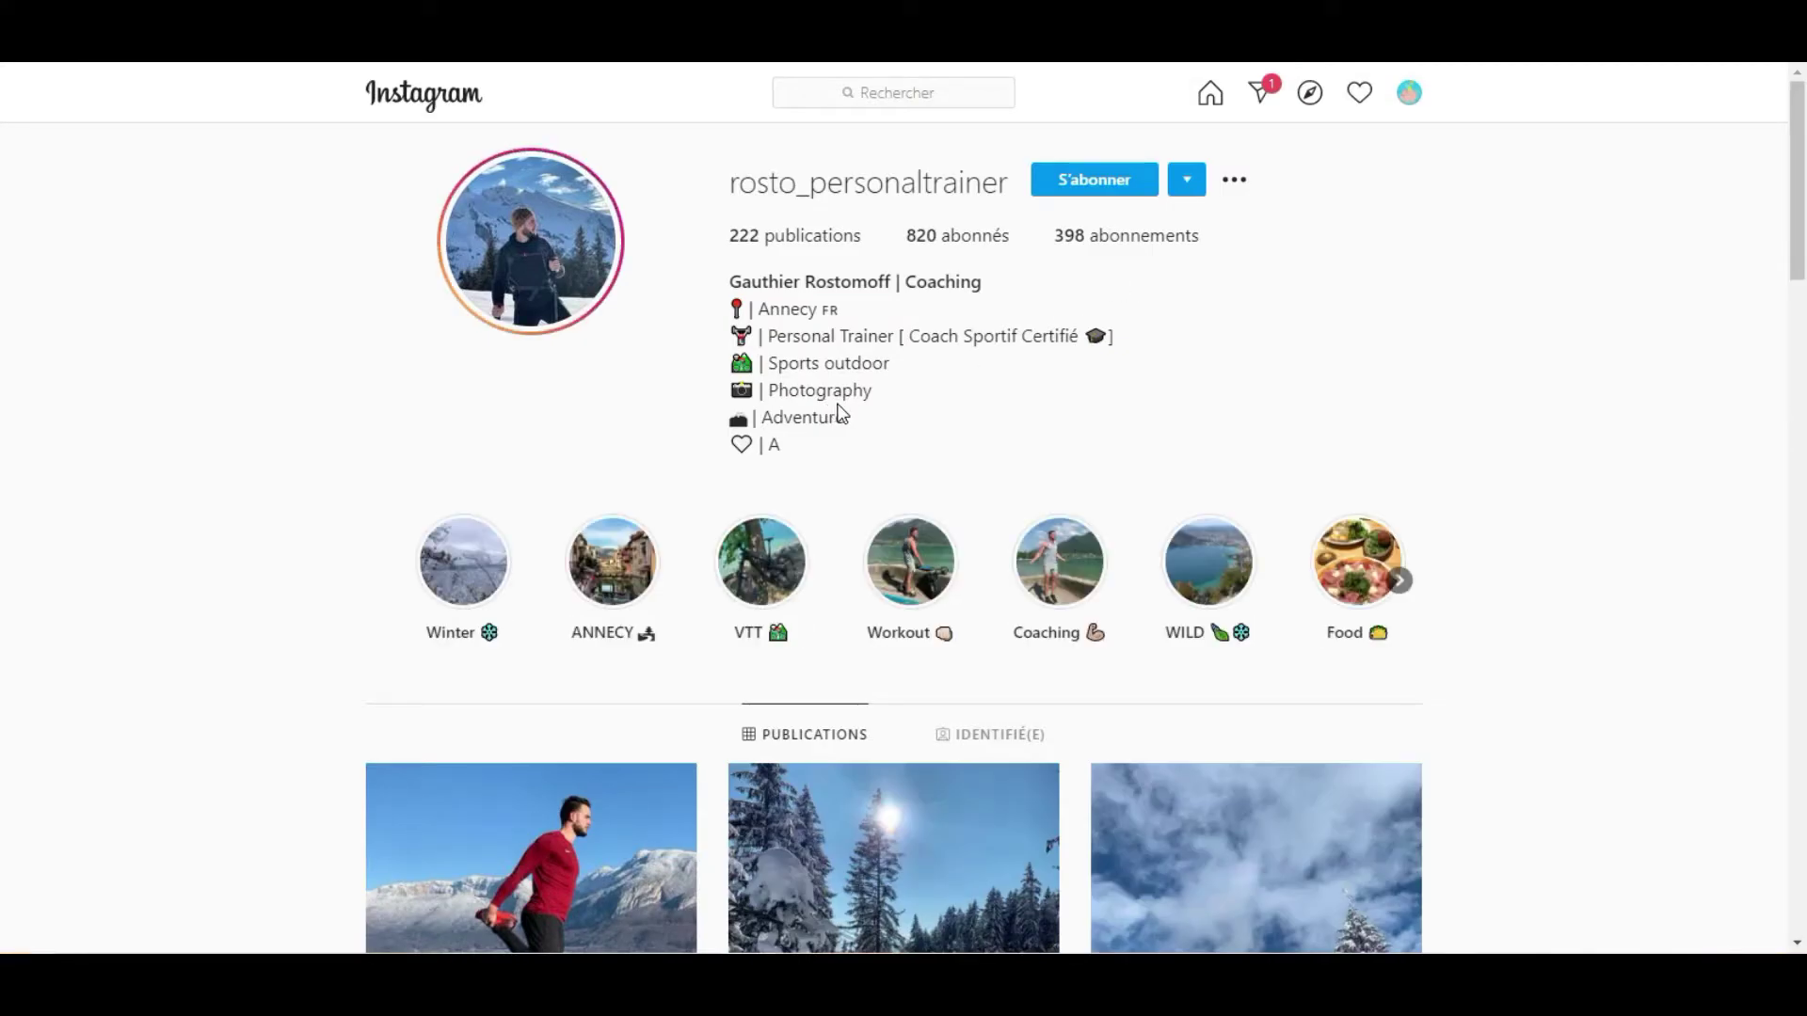
scroll(818, 407, down, 1)
scroll(819, 408, down, 1)
scroll(819, 407, up, 1)
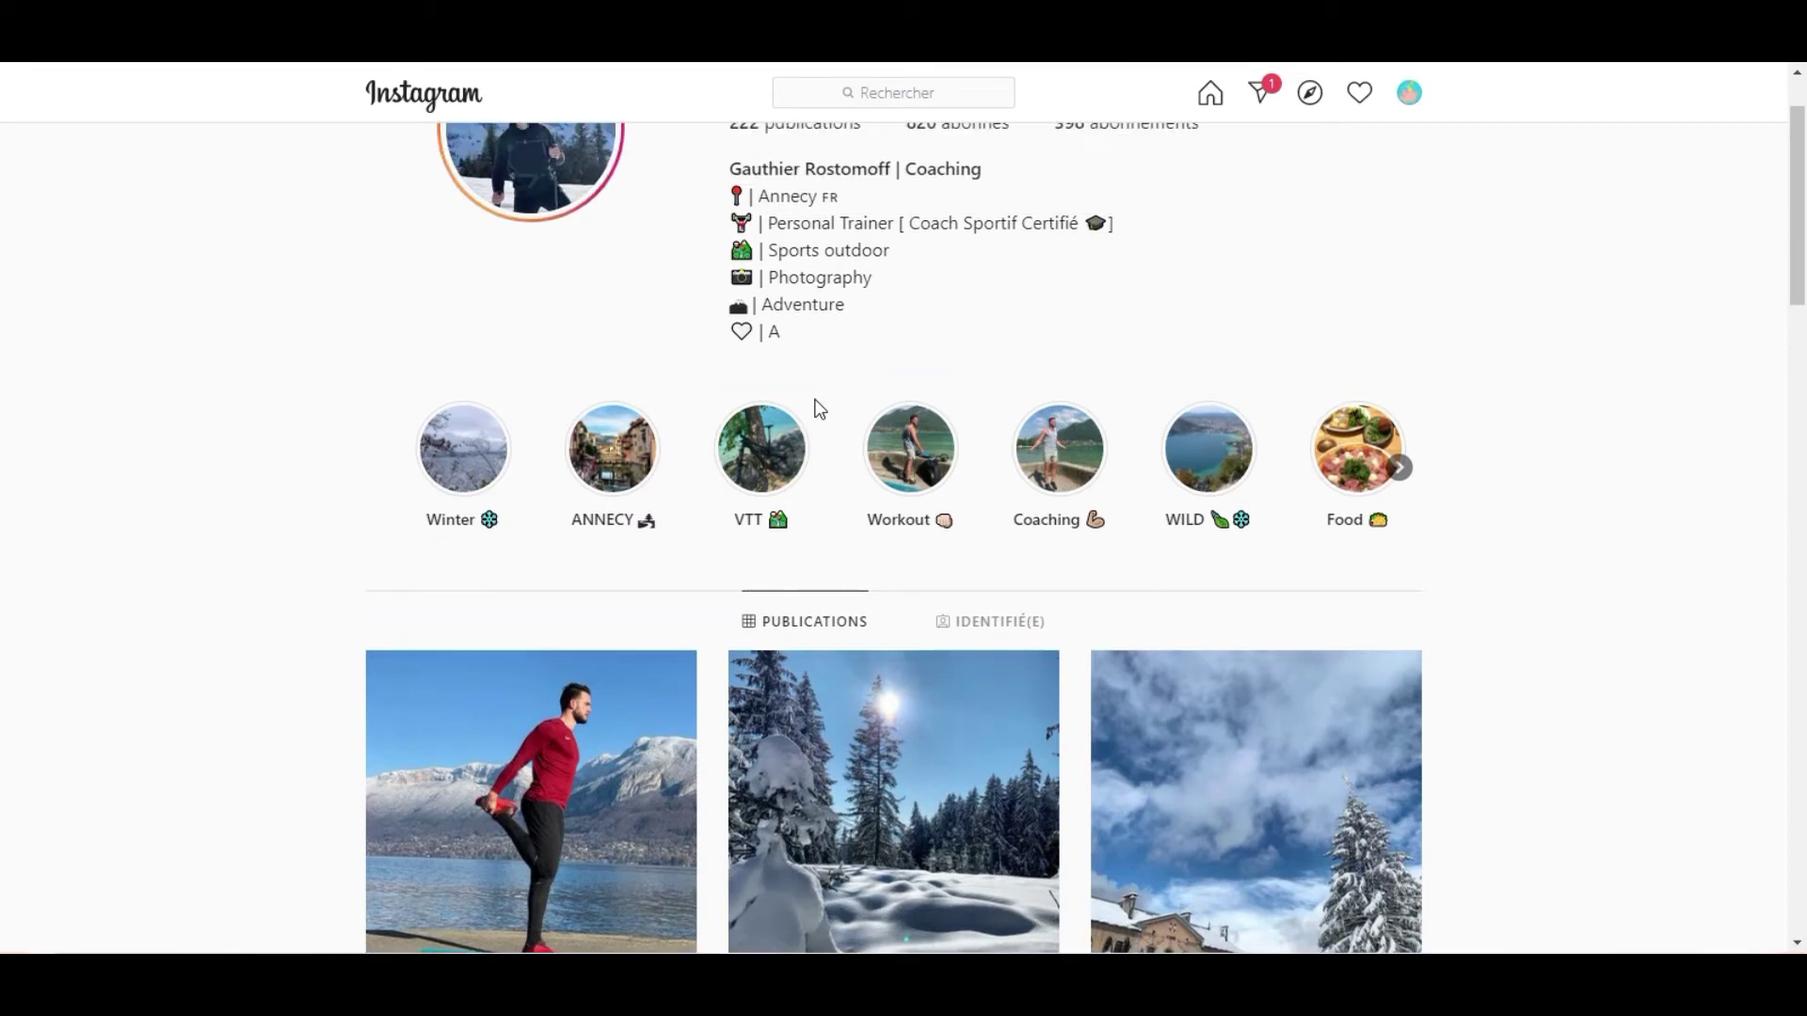
scroll(895, 338, down, 10)
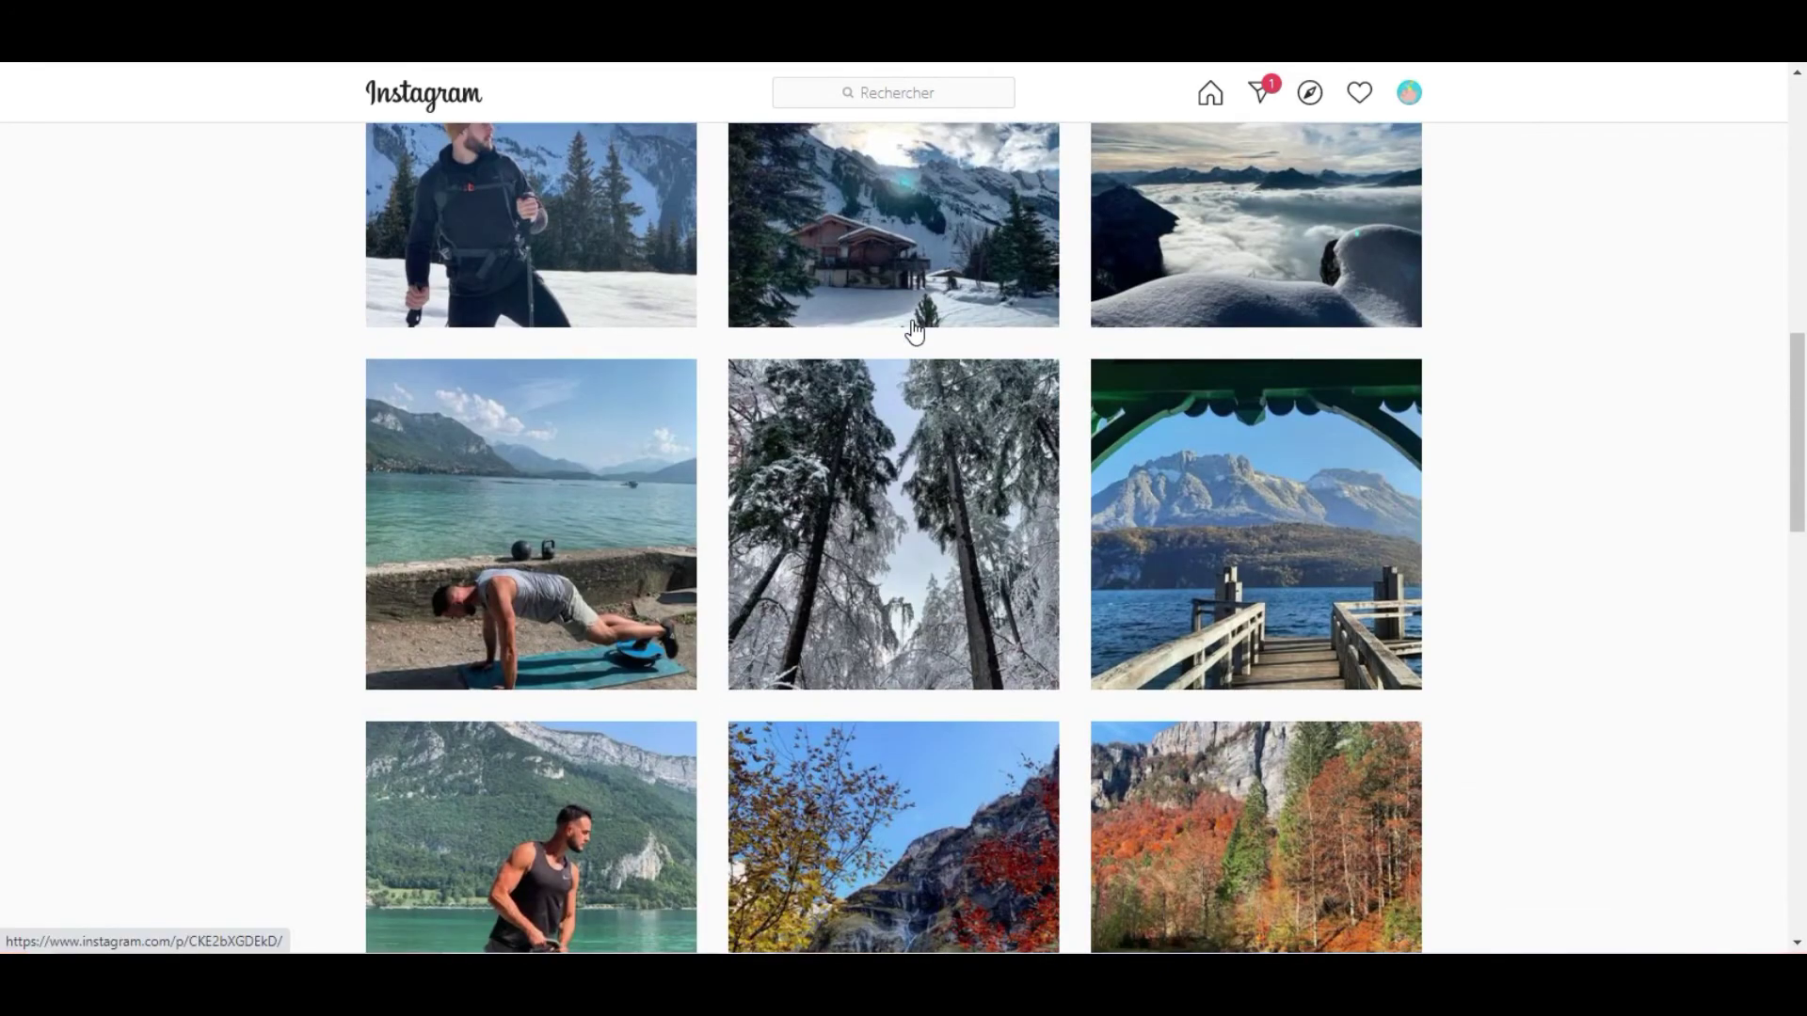
scroll(913, 337, down, 15)
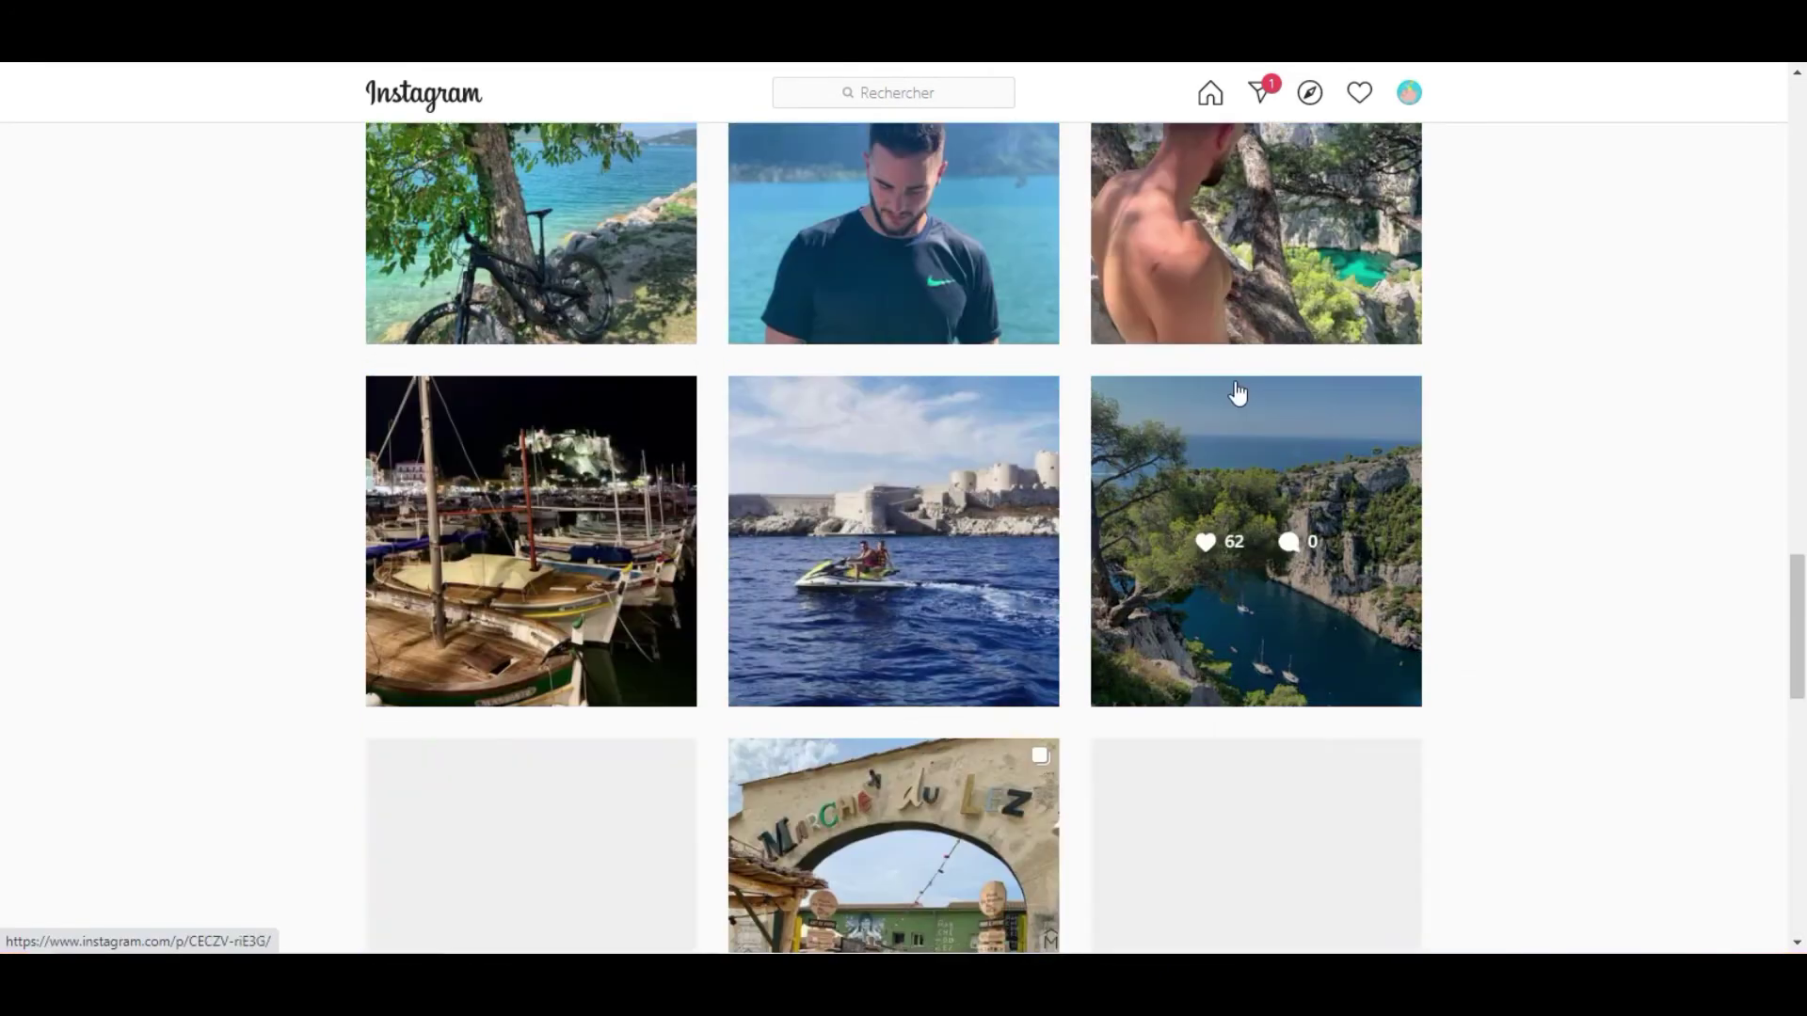
scroll(1208, 403, down, 4)
scroll(1177, 391, up, 3)
scroll(1158, 381, down, 12)
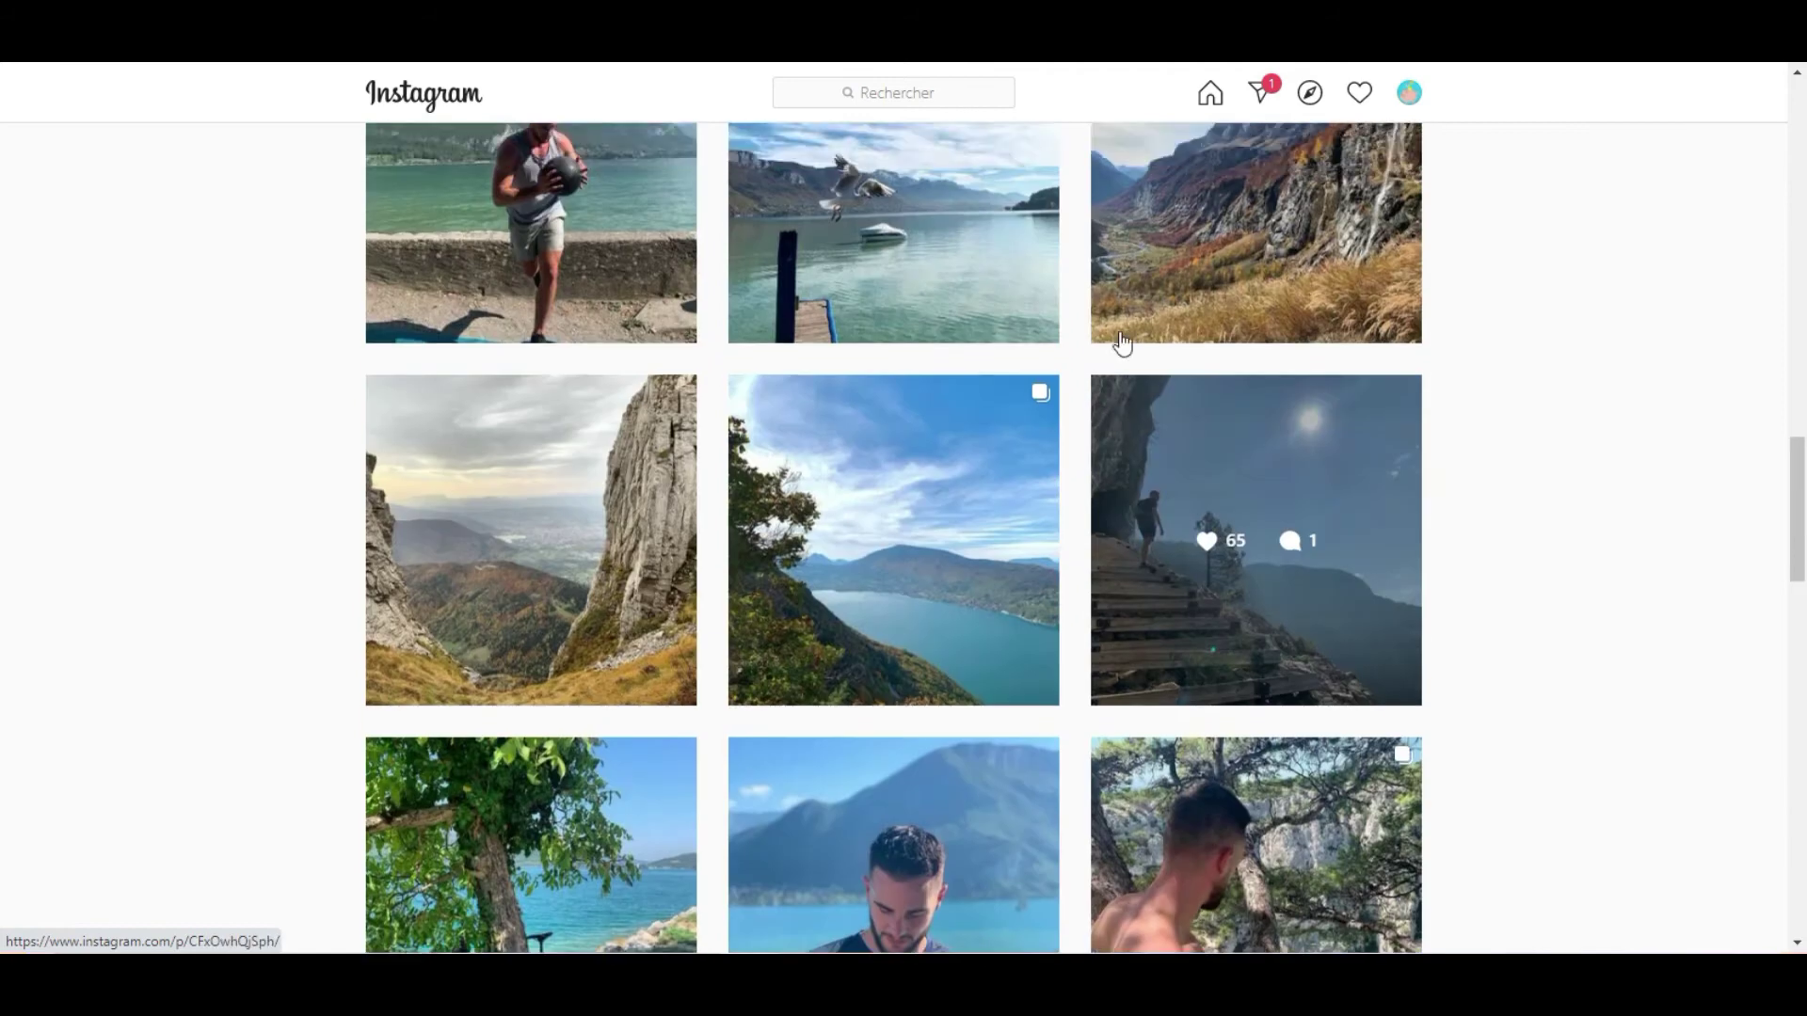
key(Home)
click(531, 859)
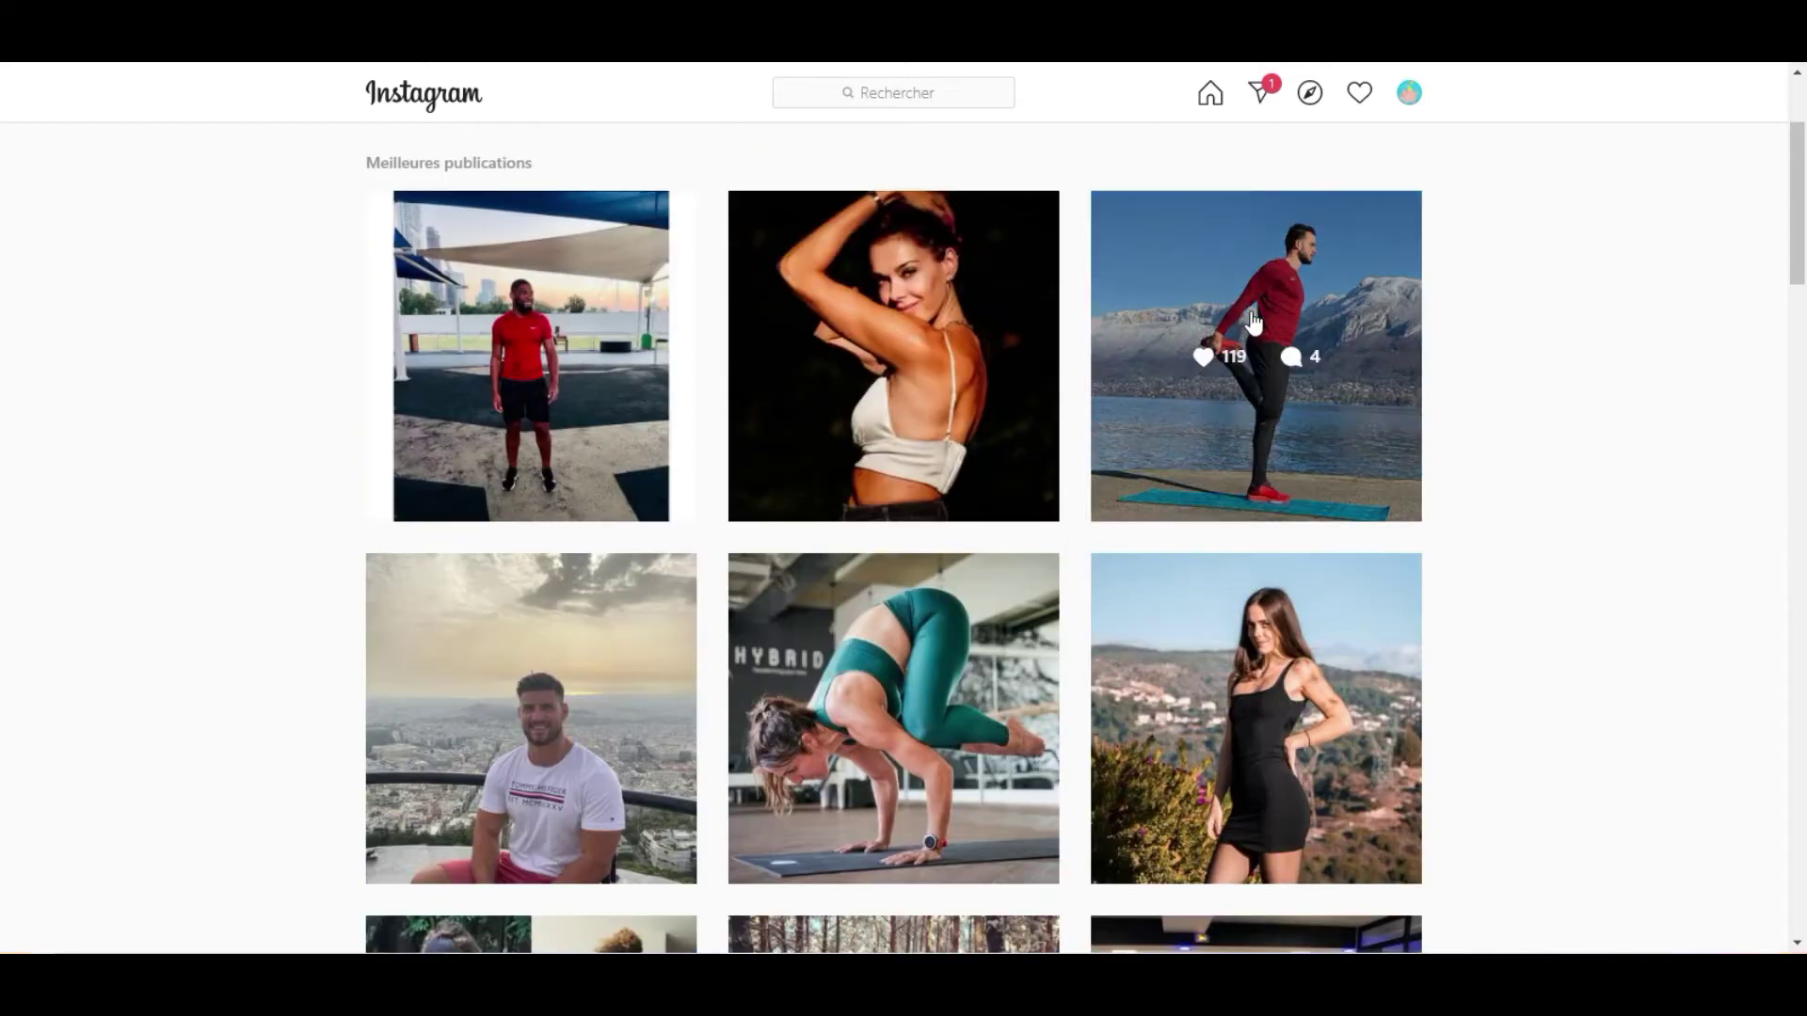
scroll(753, 509, down, 2)
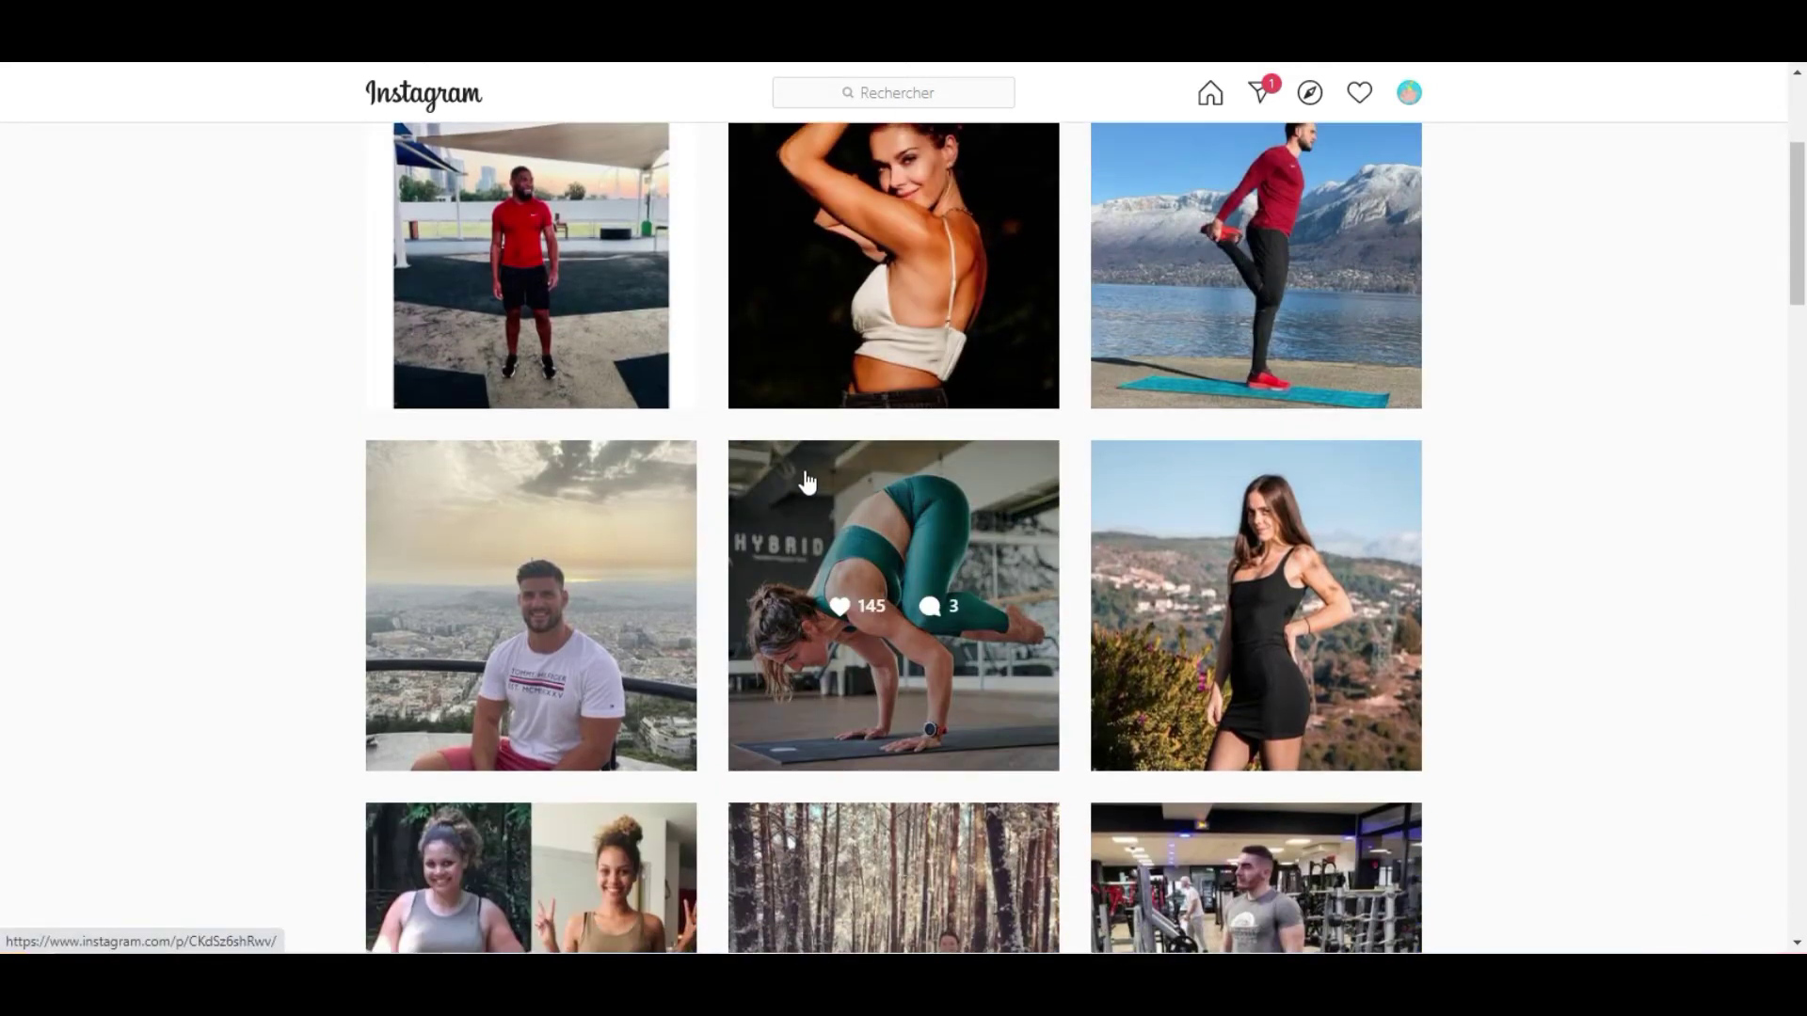
scroll(806, 480, down, 3)
scroll(813, 475, down, 4)
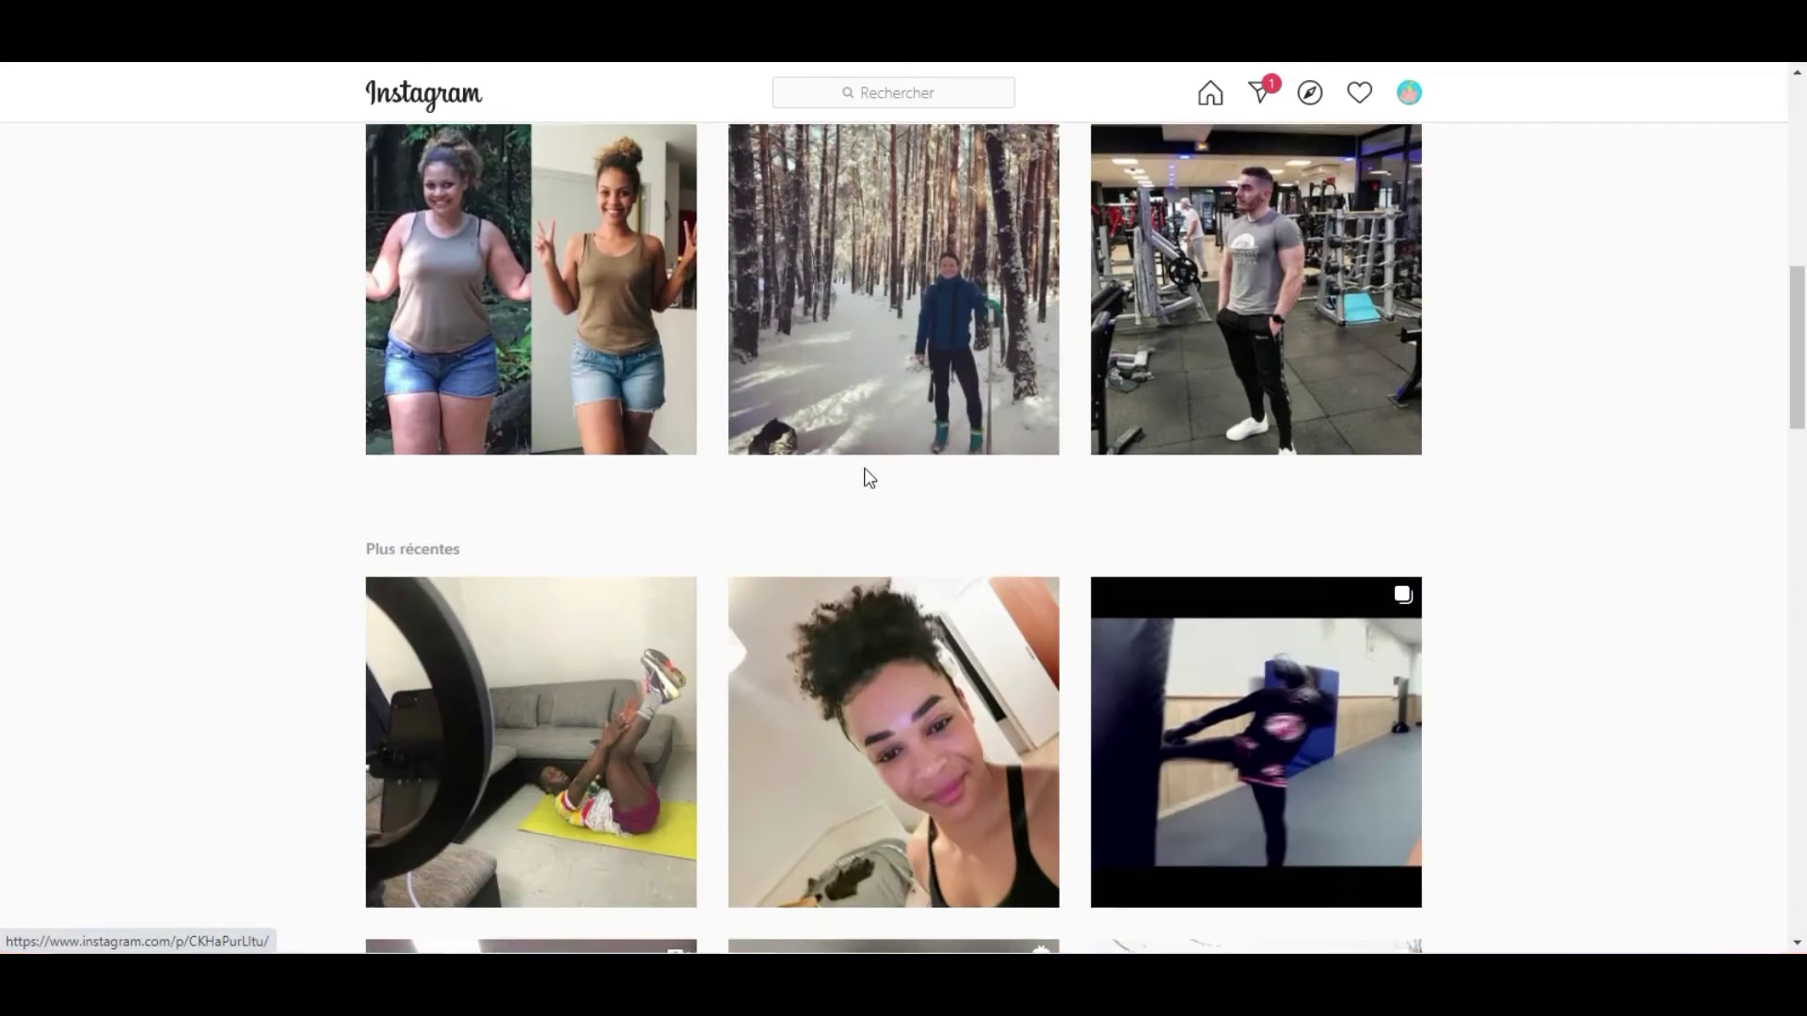
scroll(866, 471, down, 2)
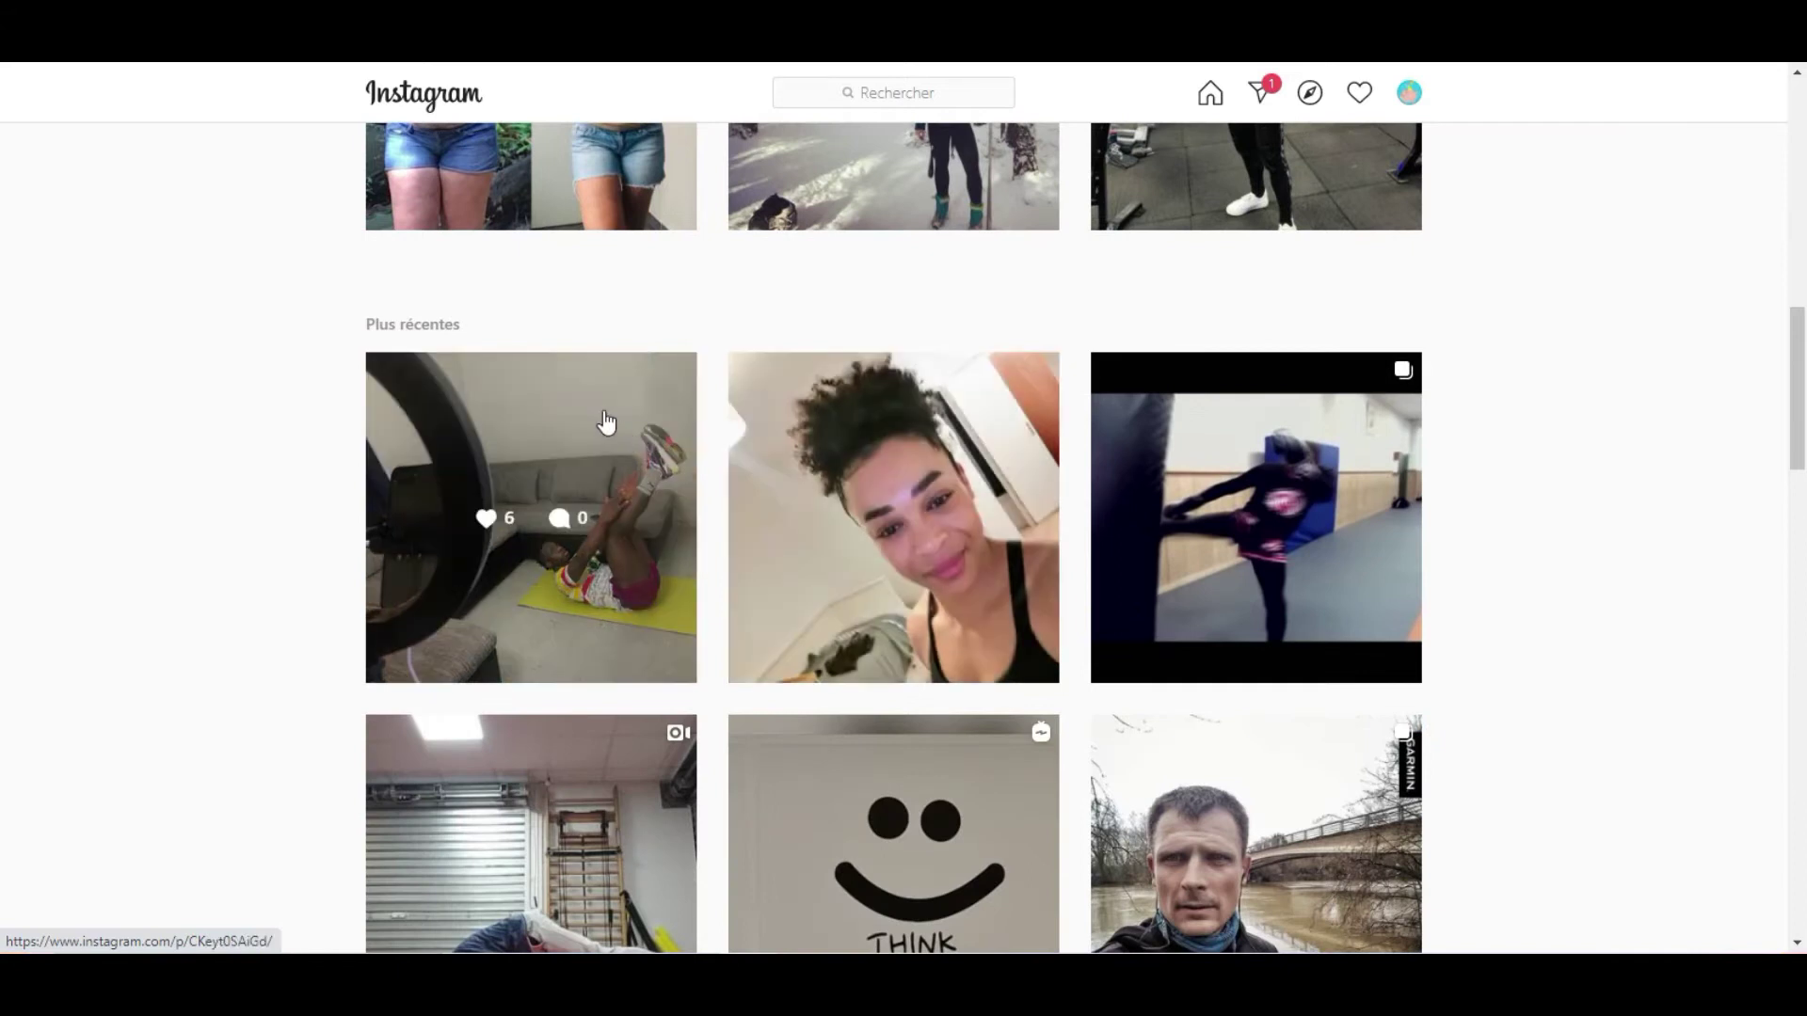
click(603, 410)
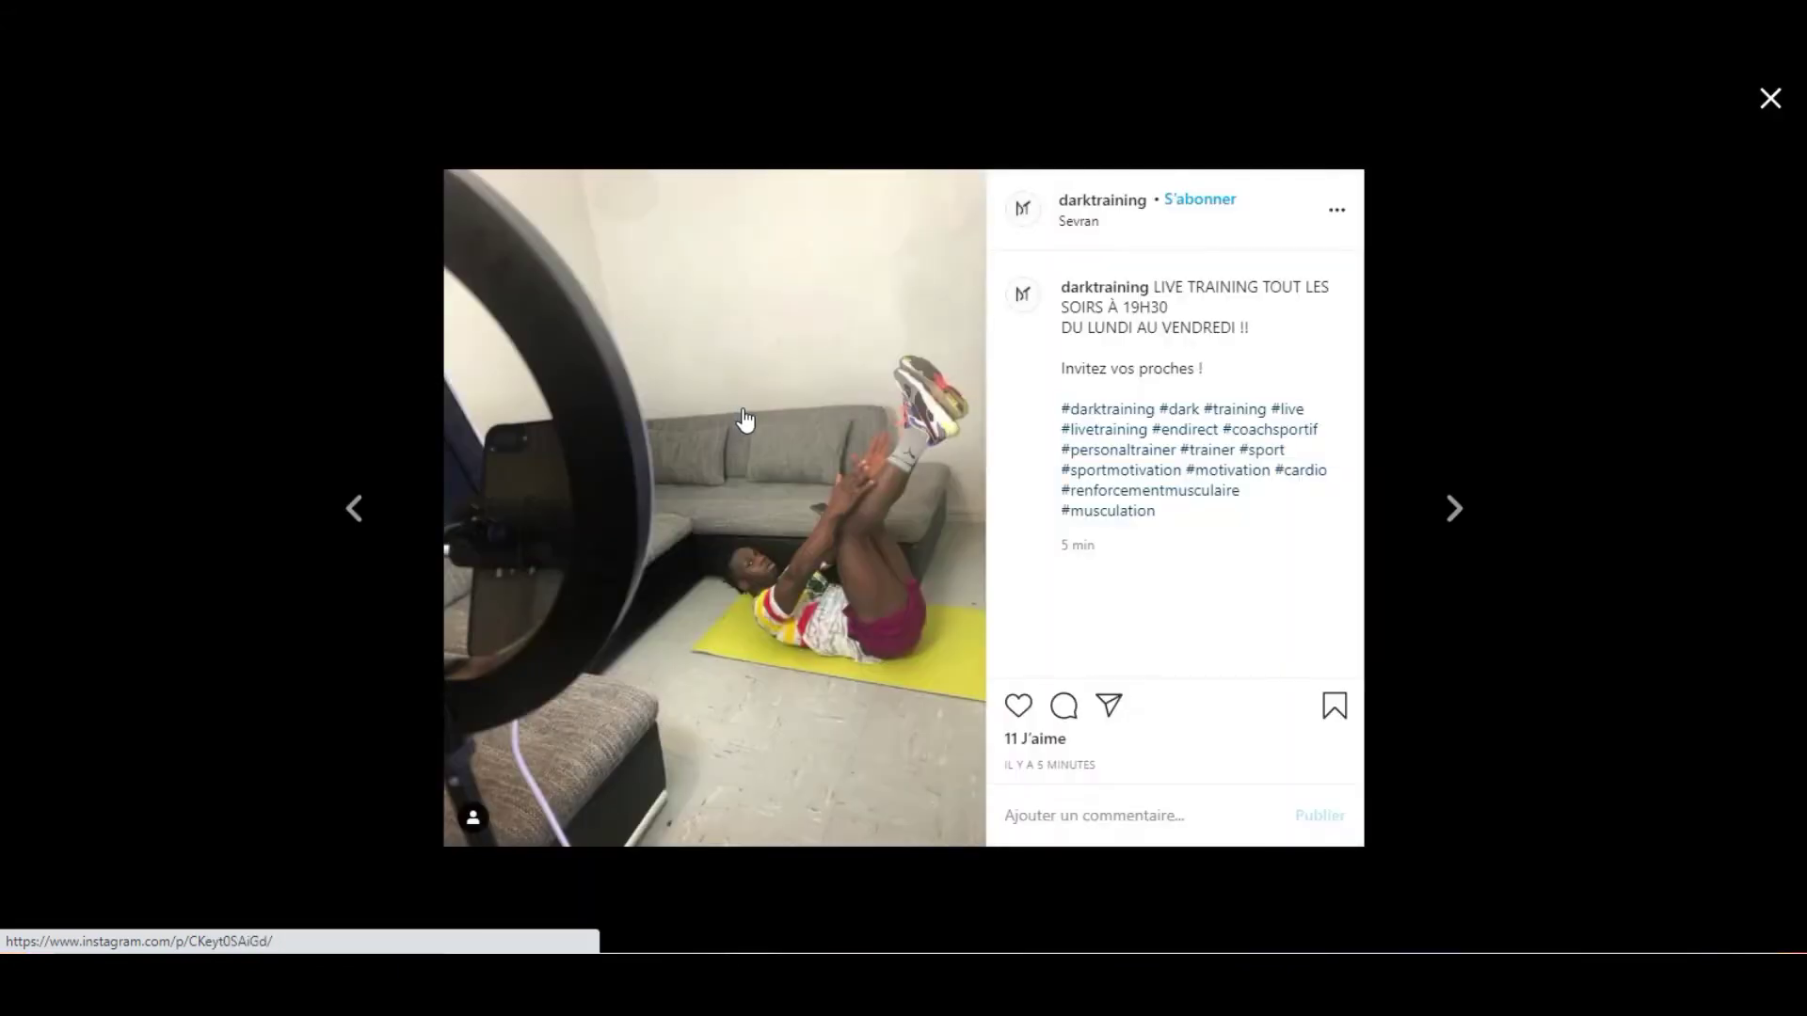
click(1116, 212)
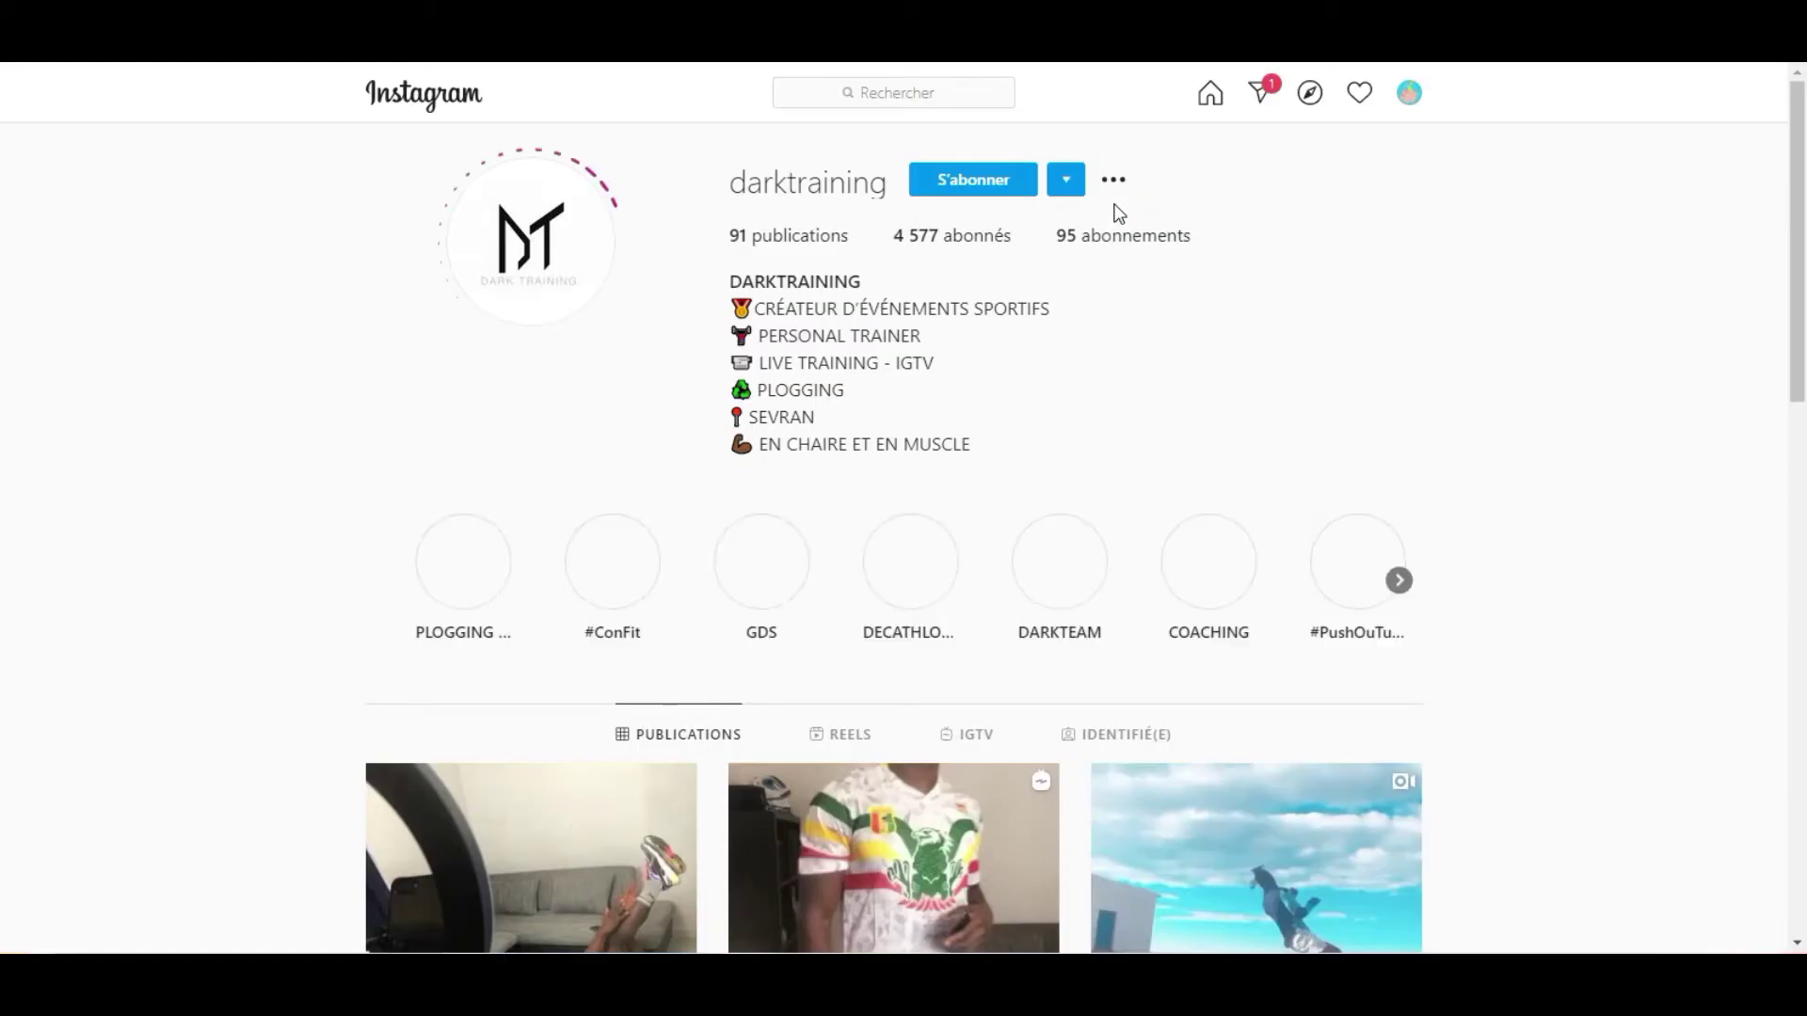
scroll(1056, 346, down, 5)
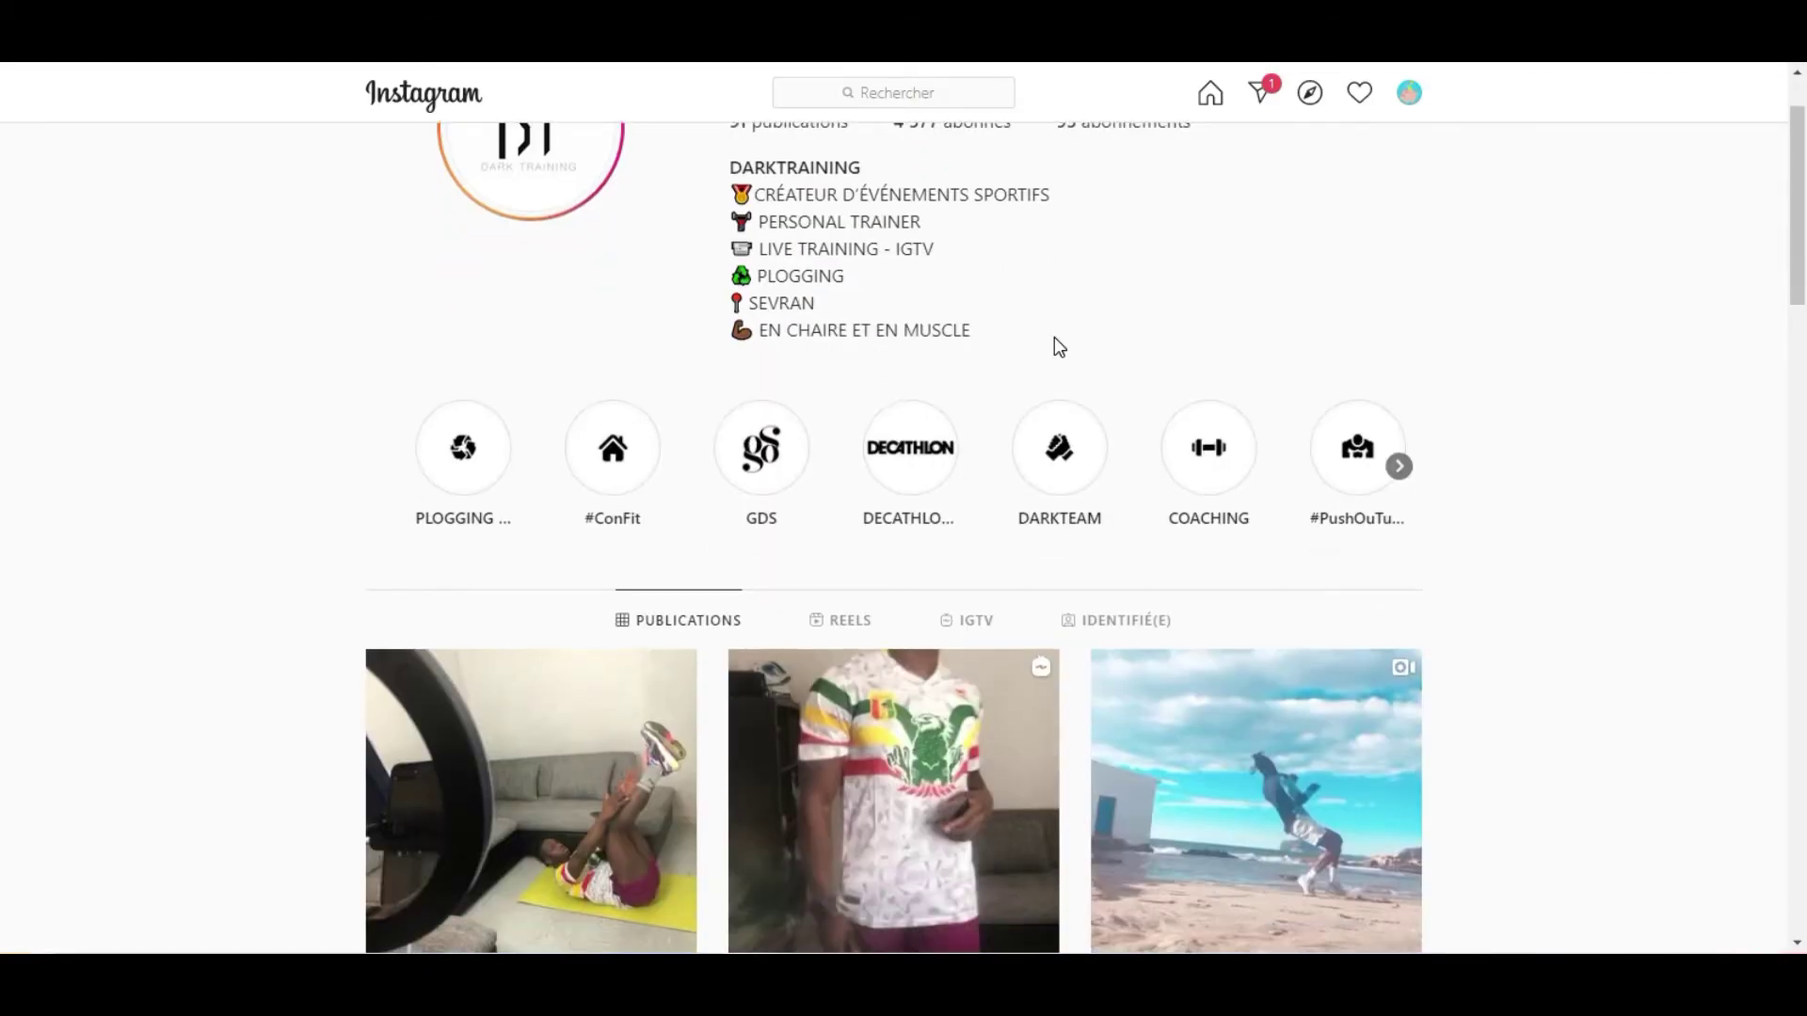
scroll(1056, 348, down, 10)
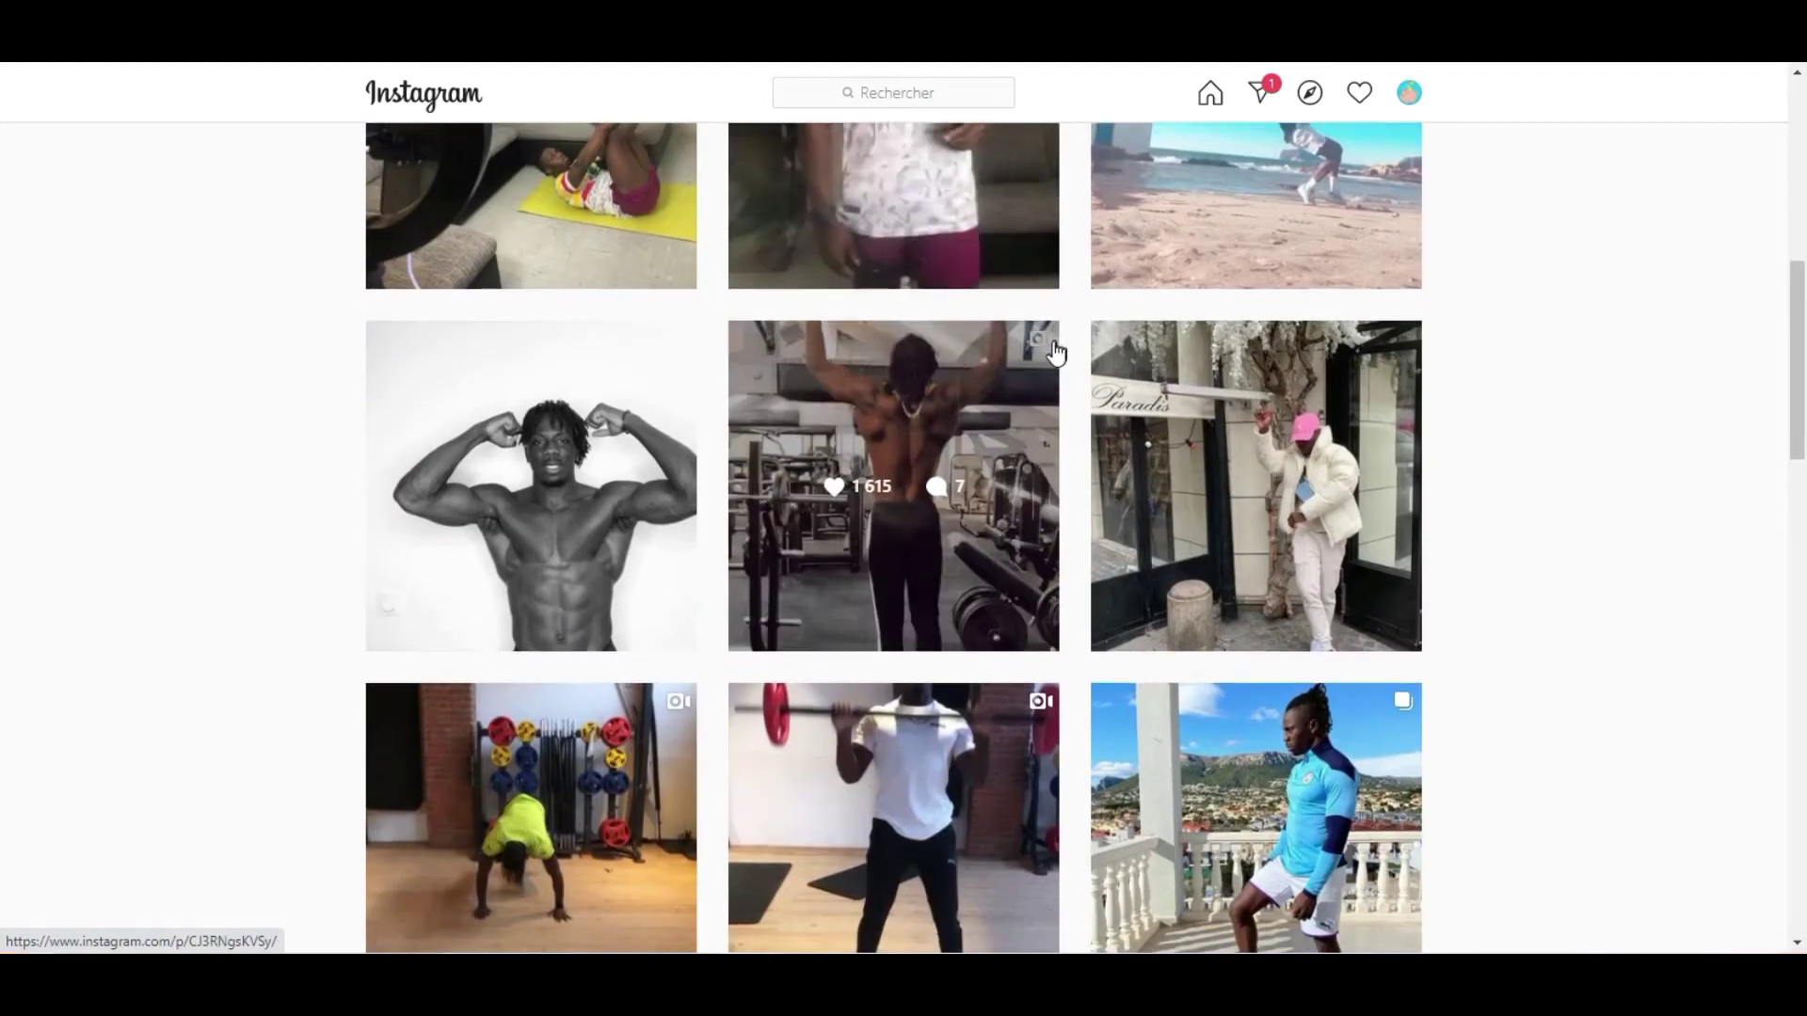
scroll(1054, 350, down, 4)
scroll(1053, 350, up, 18)
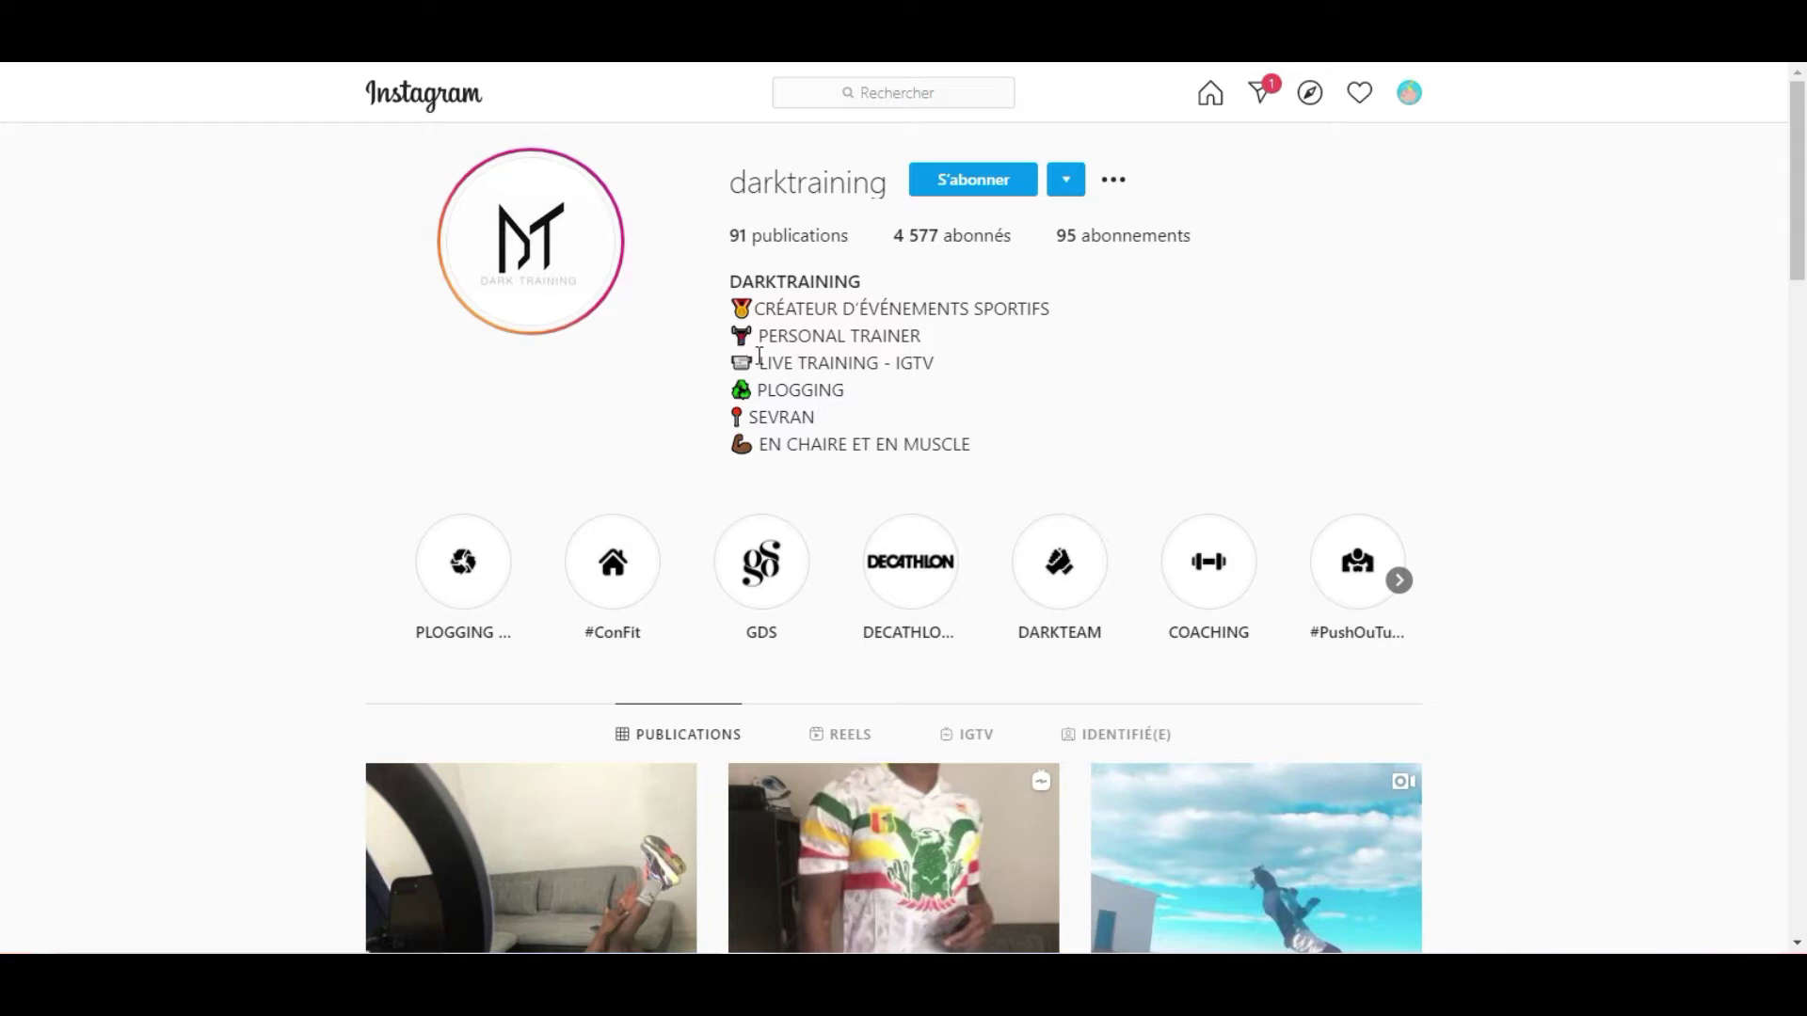
click(1113, 180)
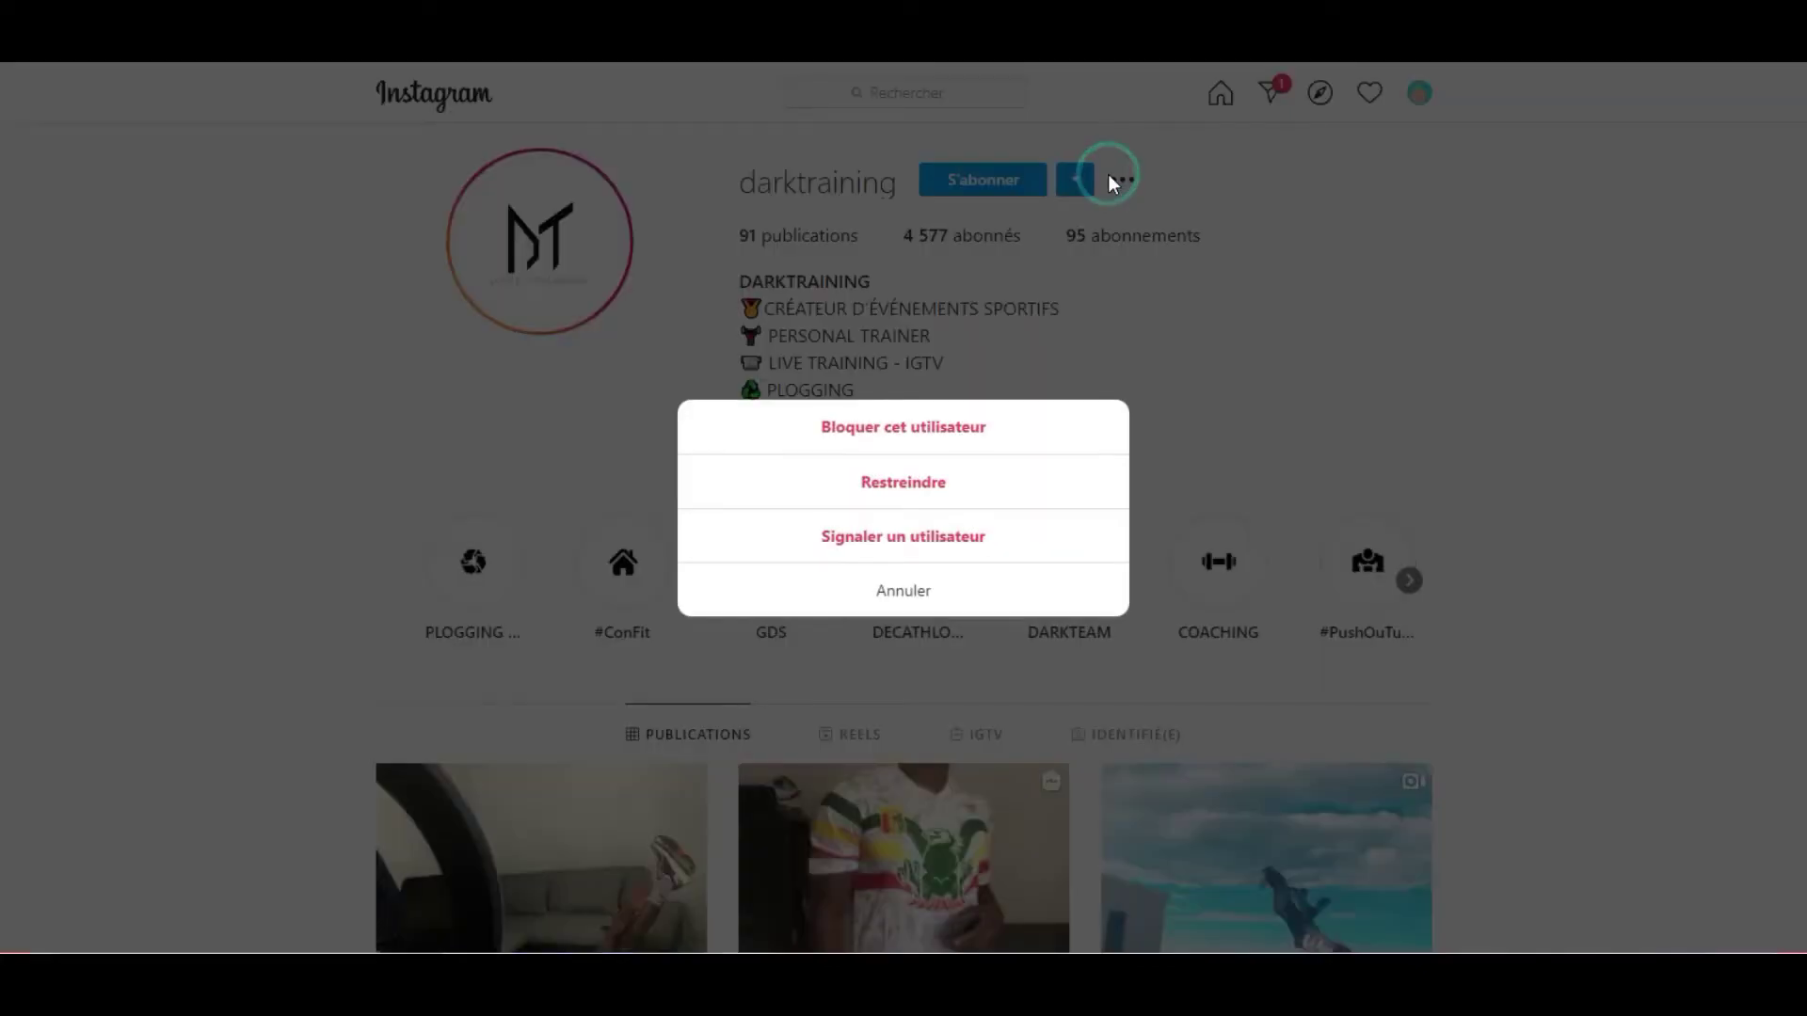
click(1119, 203)
scroll(1068, 320, down, 3)
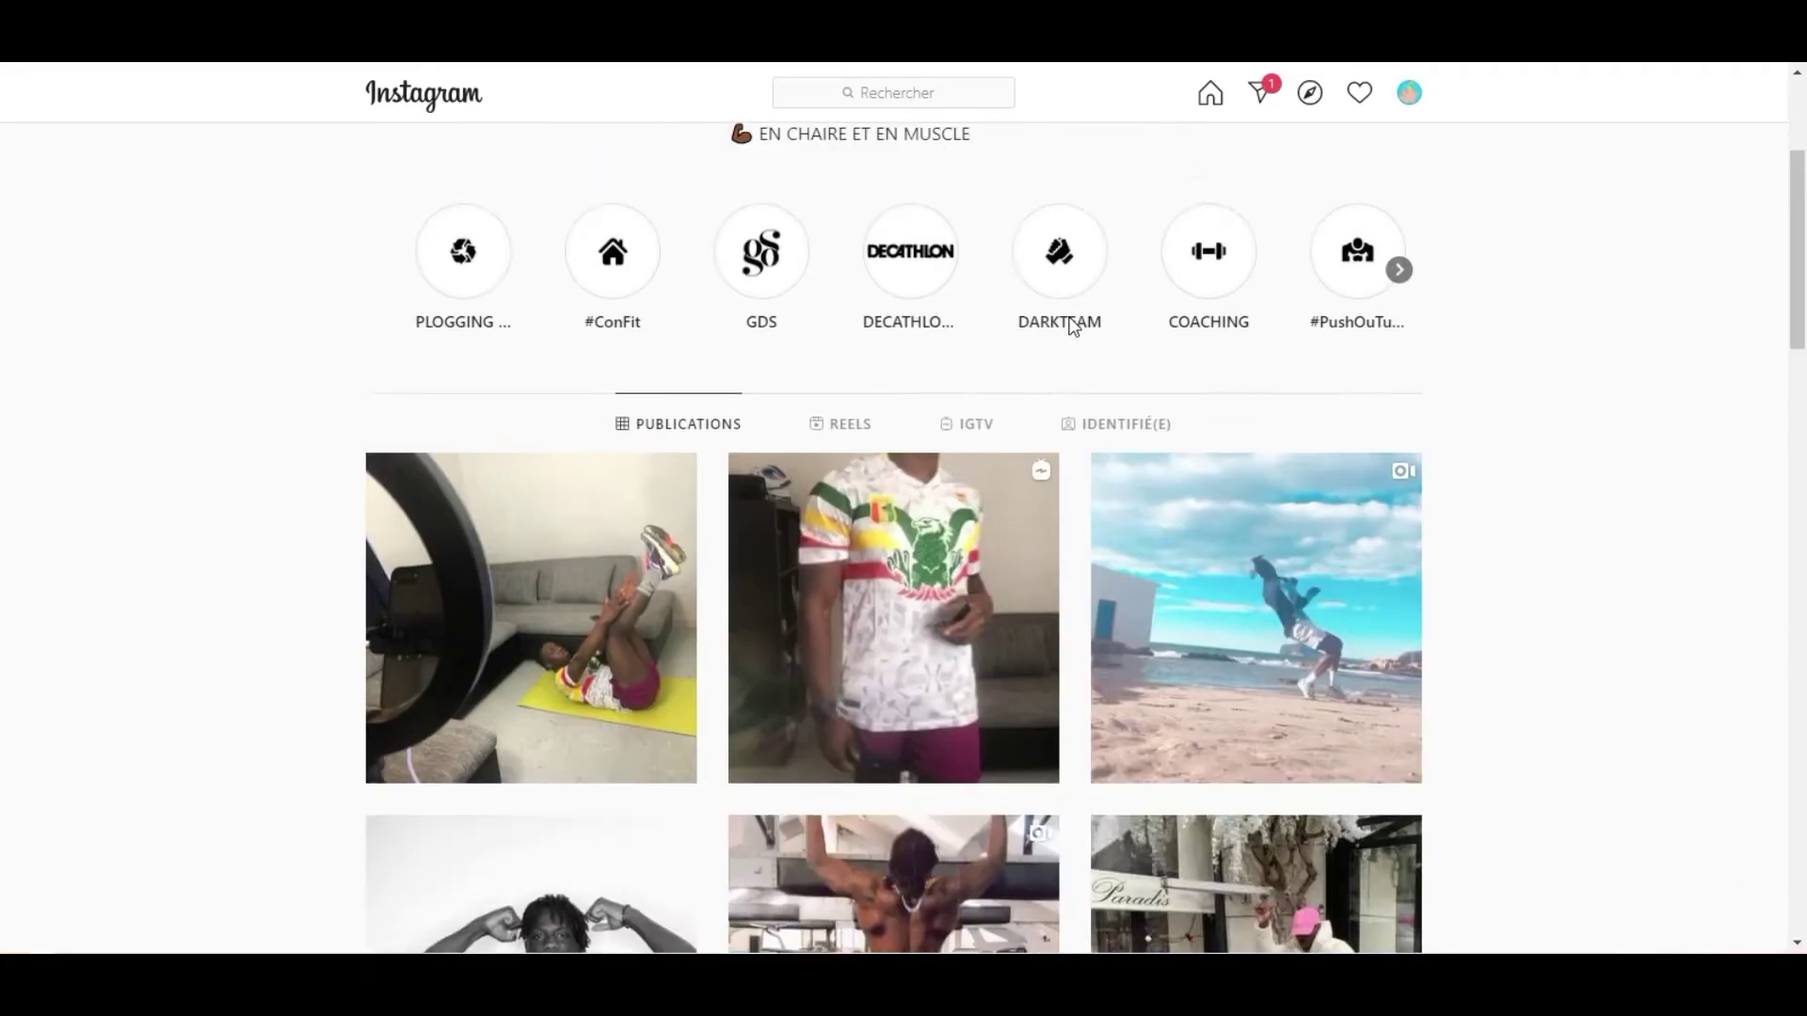
scroll(960, 437, up, 2)
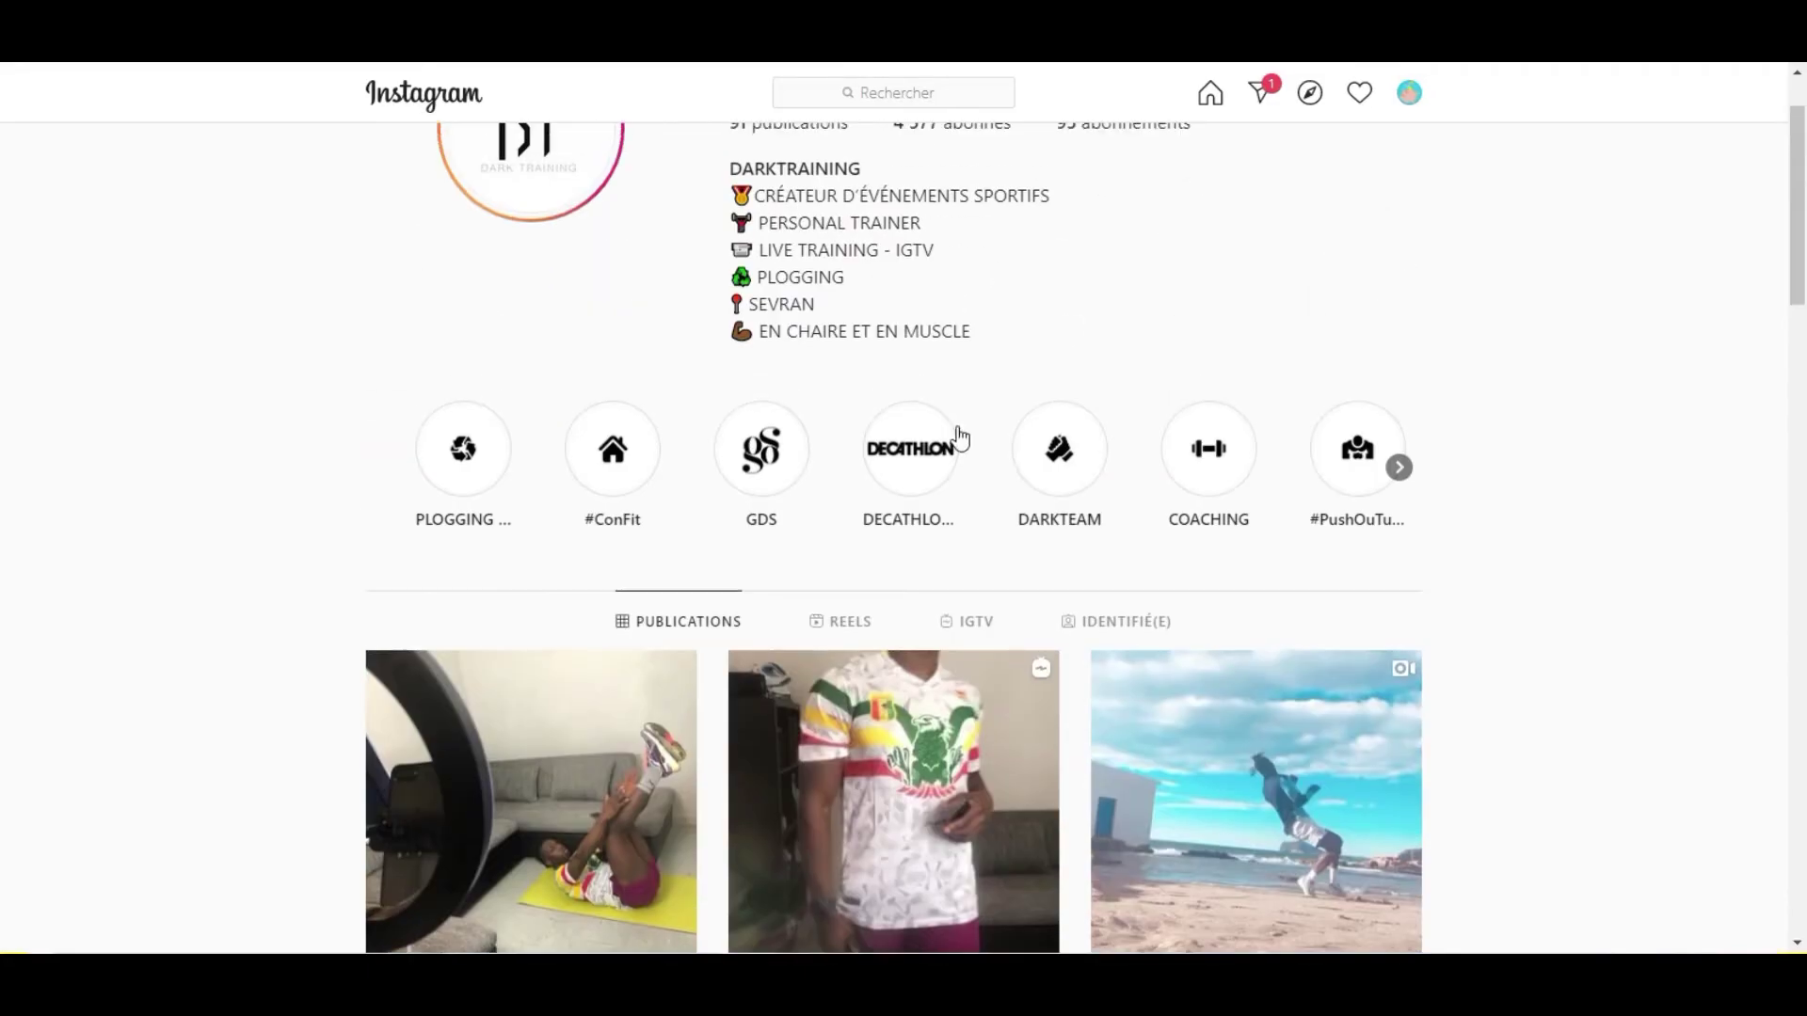
click(1399, 471)
scroll(1399, 471, down, 5)
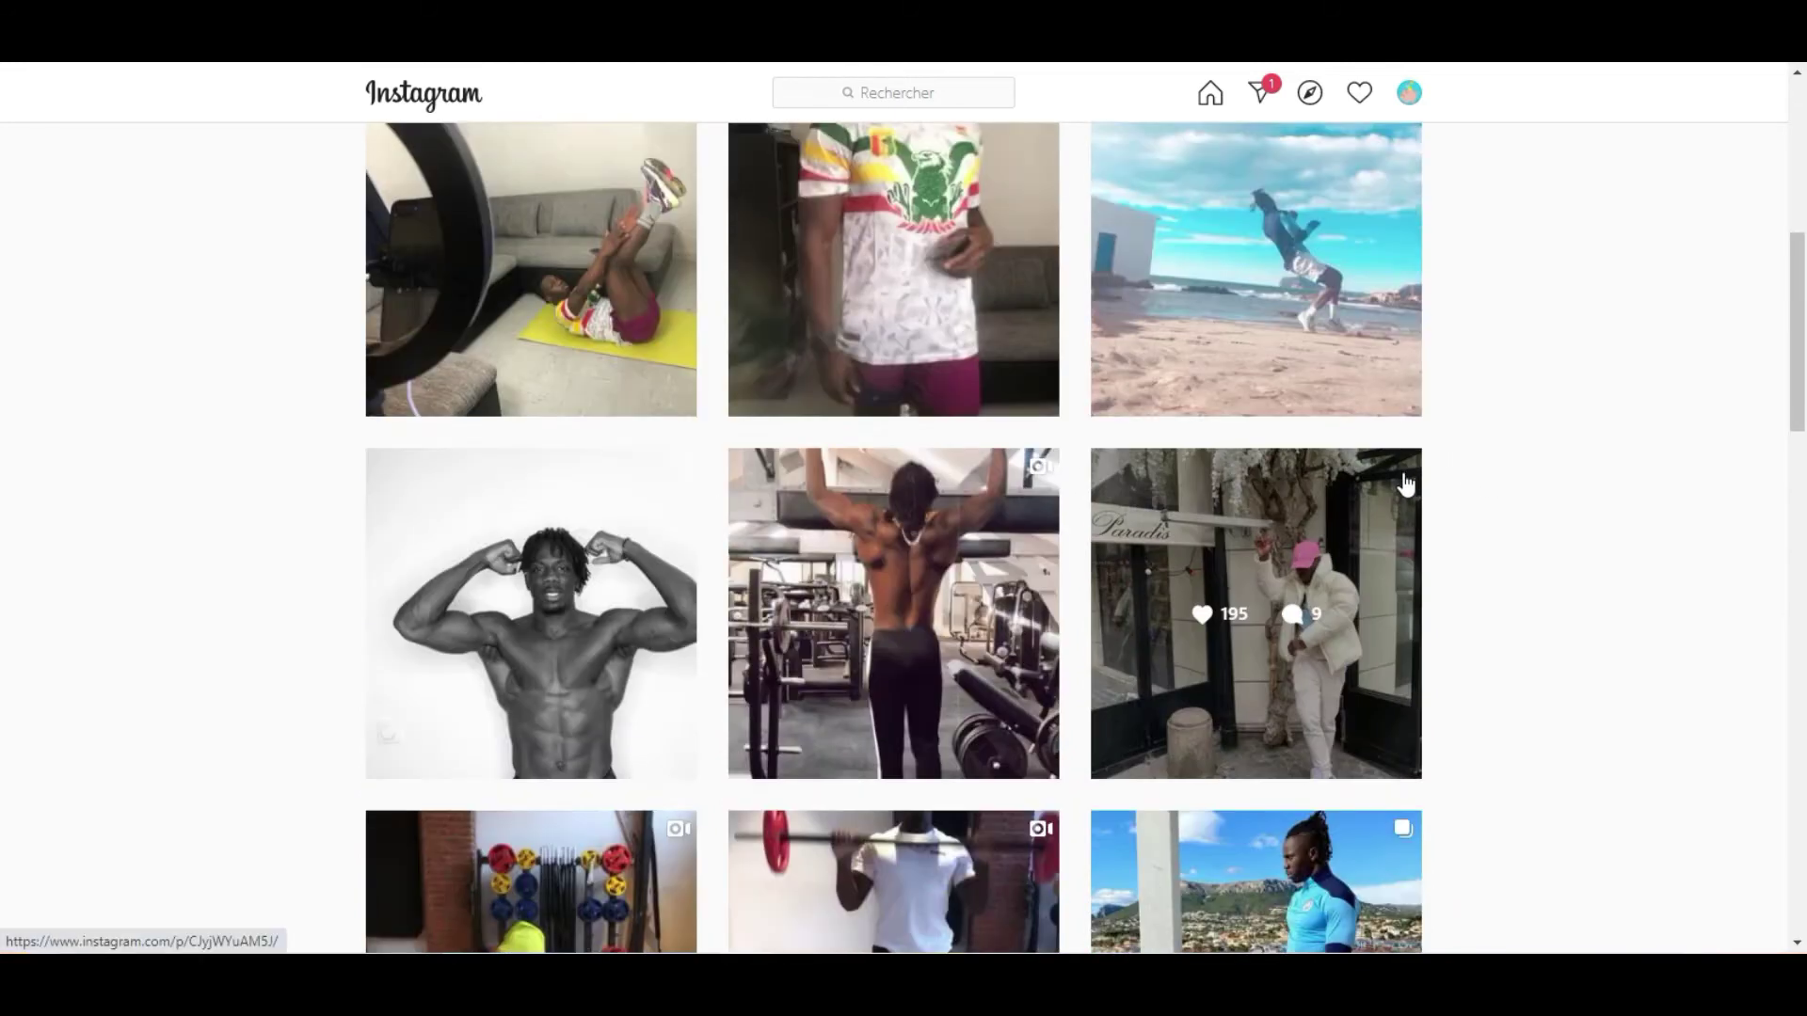
scroll(1406, 485, down, 15)
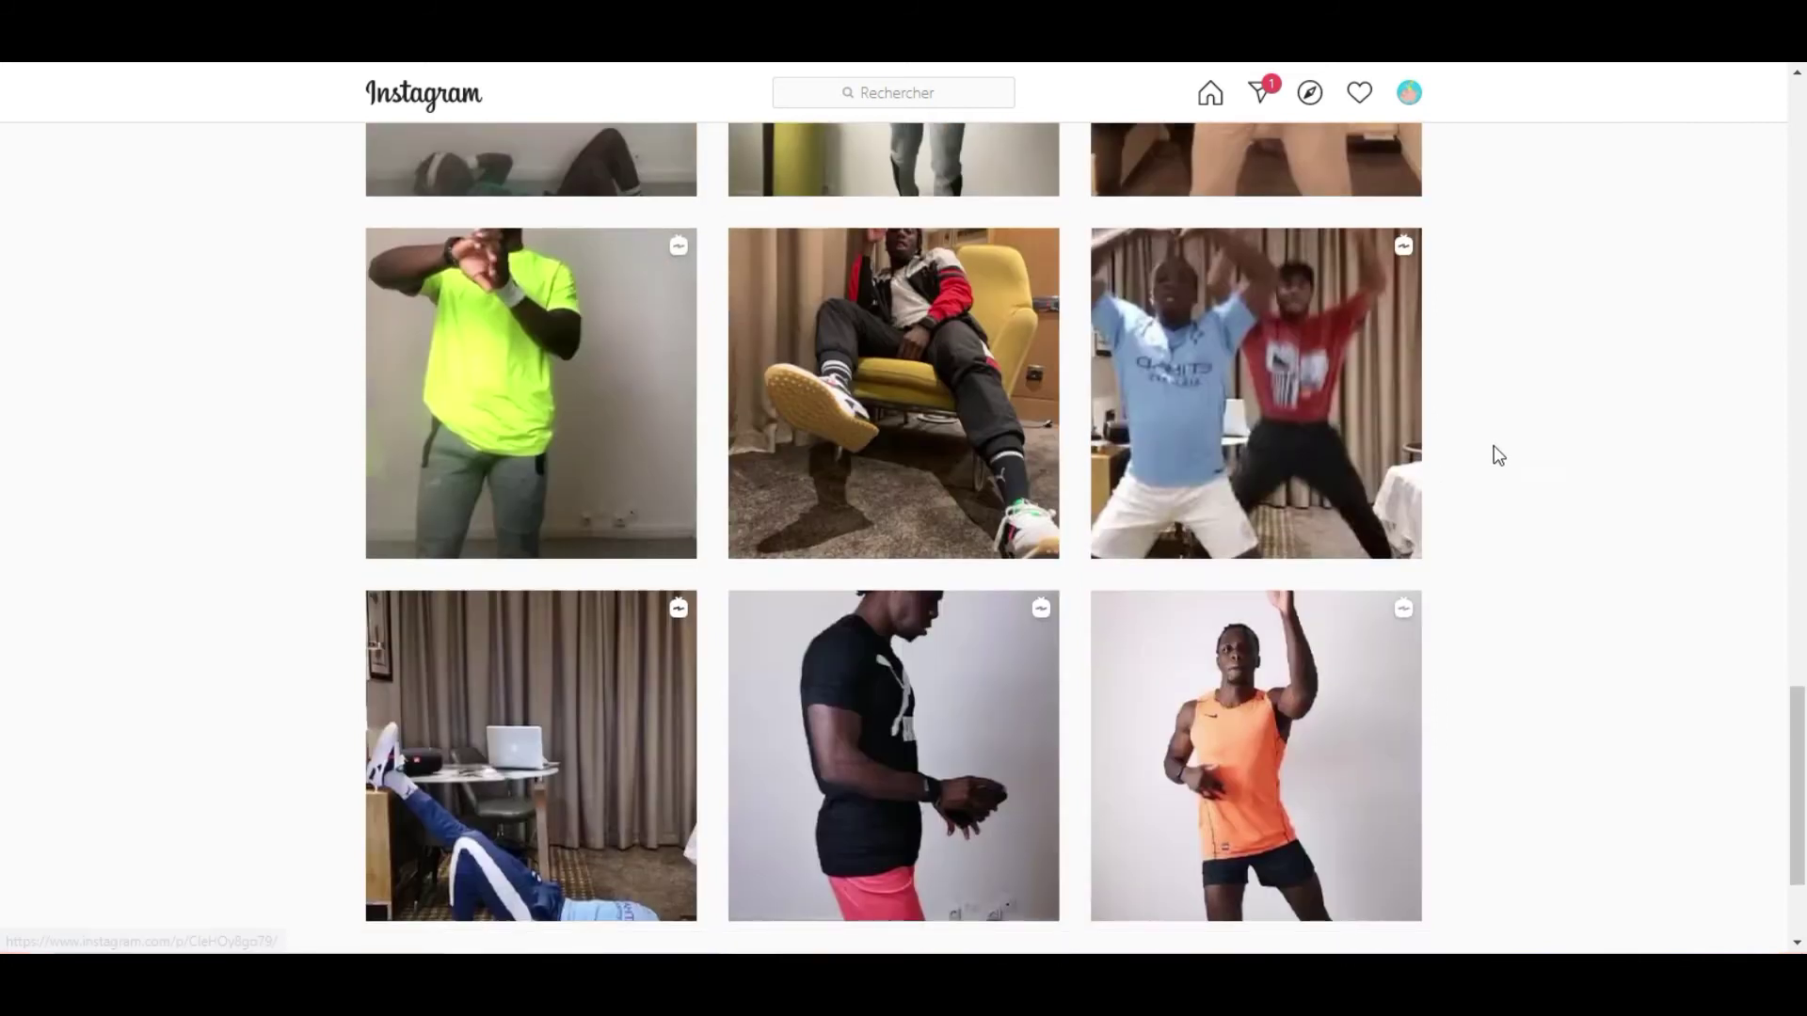
scroll(1497, 456, up, 20)
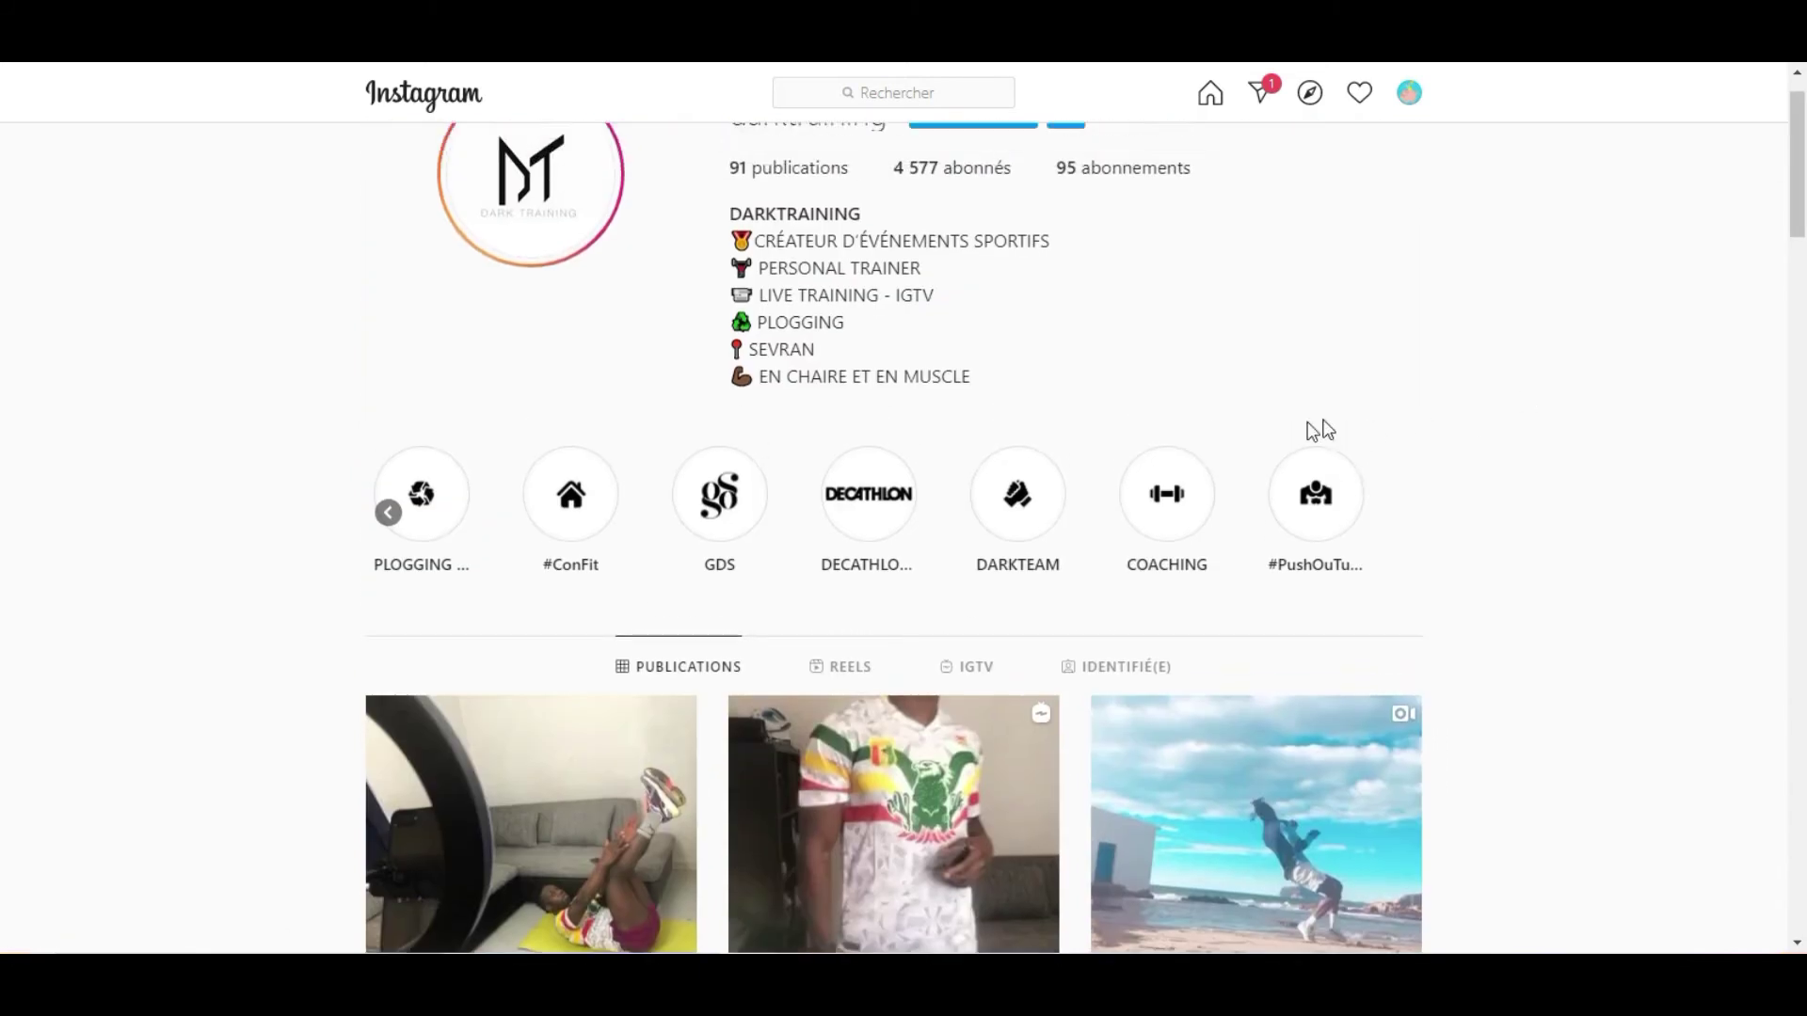
scroll(1313, 430, up, 1)
click(388, 580)
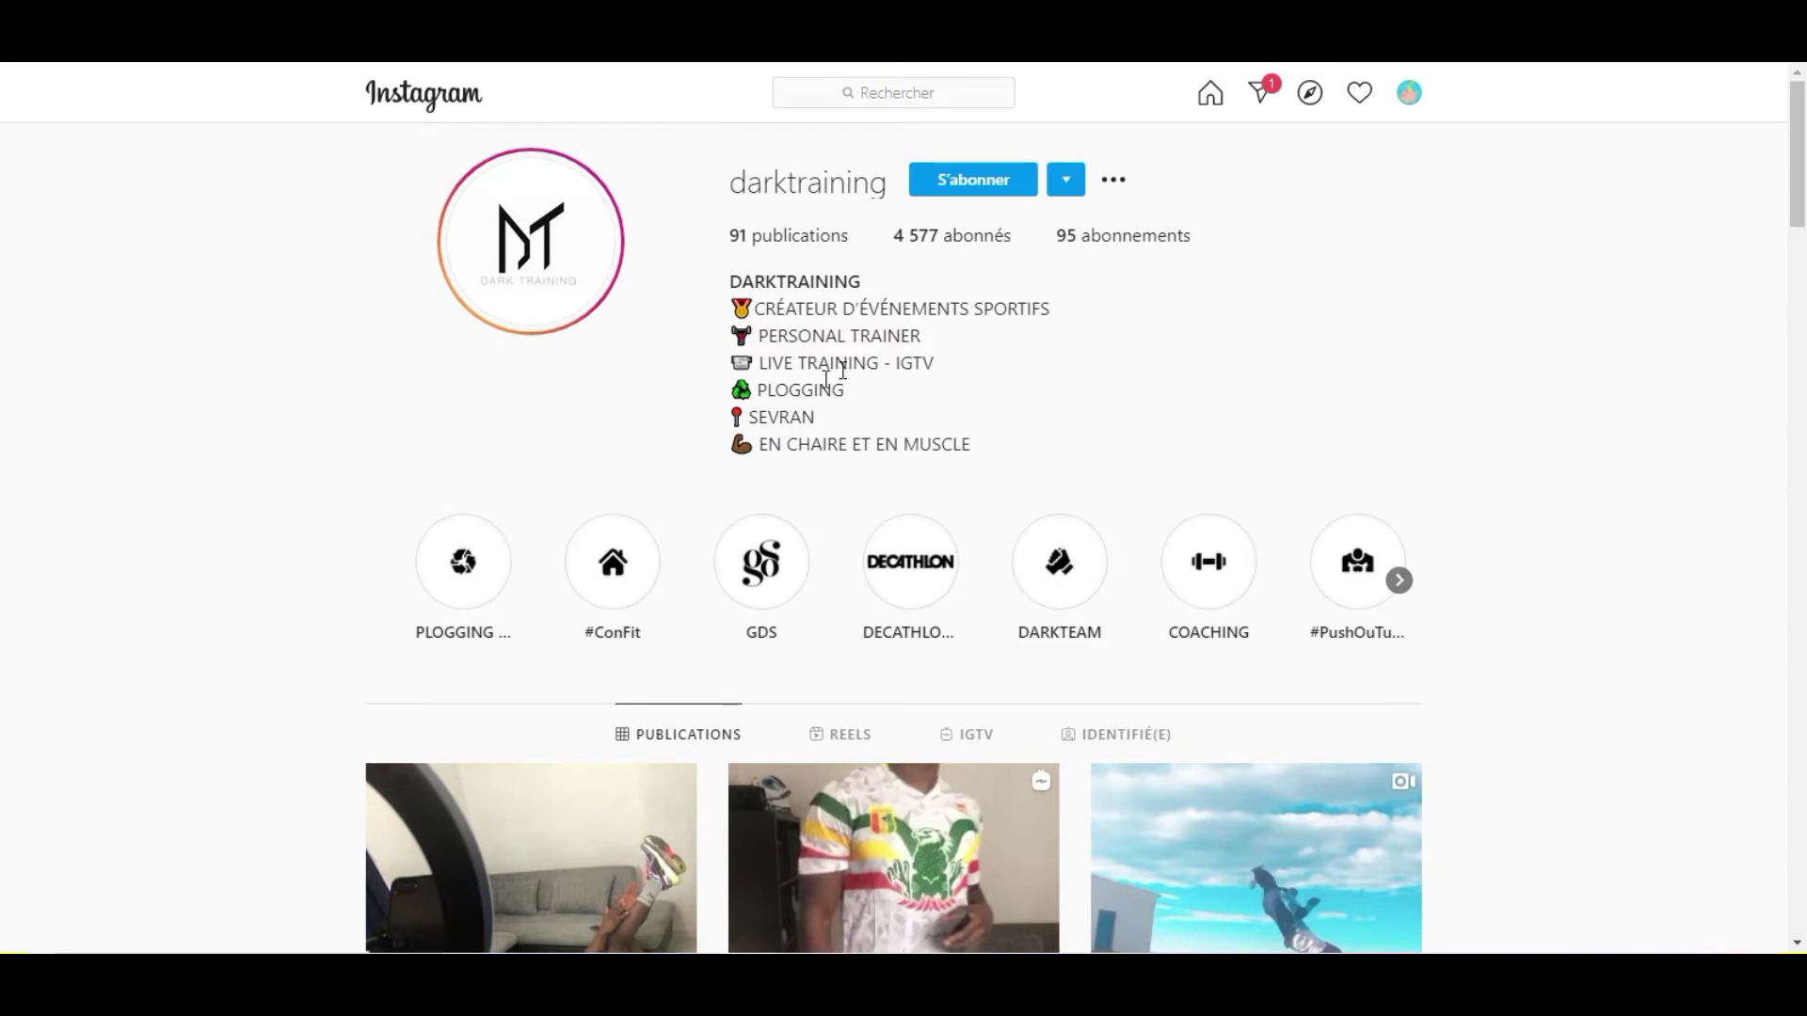
scroll(847, 395, down, 5)
scroll(930, 444, up, 5)
click(936, 586)
click(1167, 515)
click(1168, 516)
click(1168, 513)
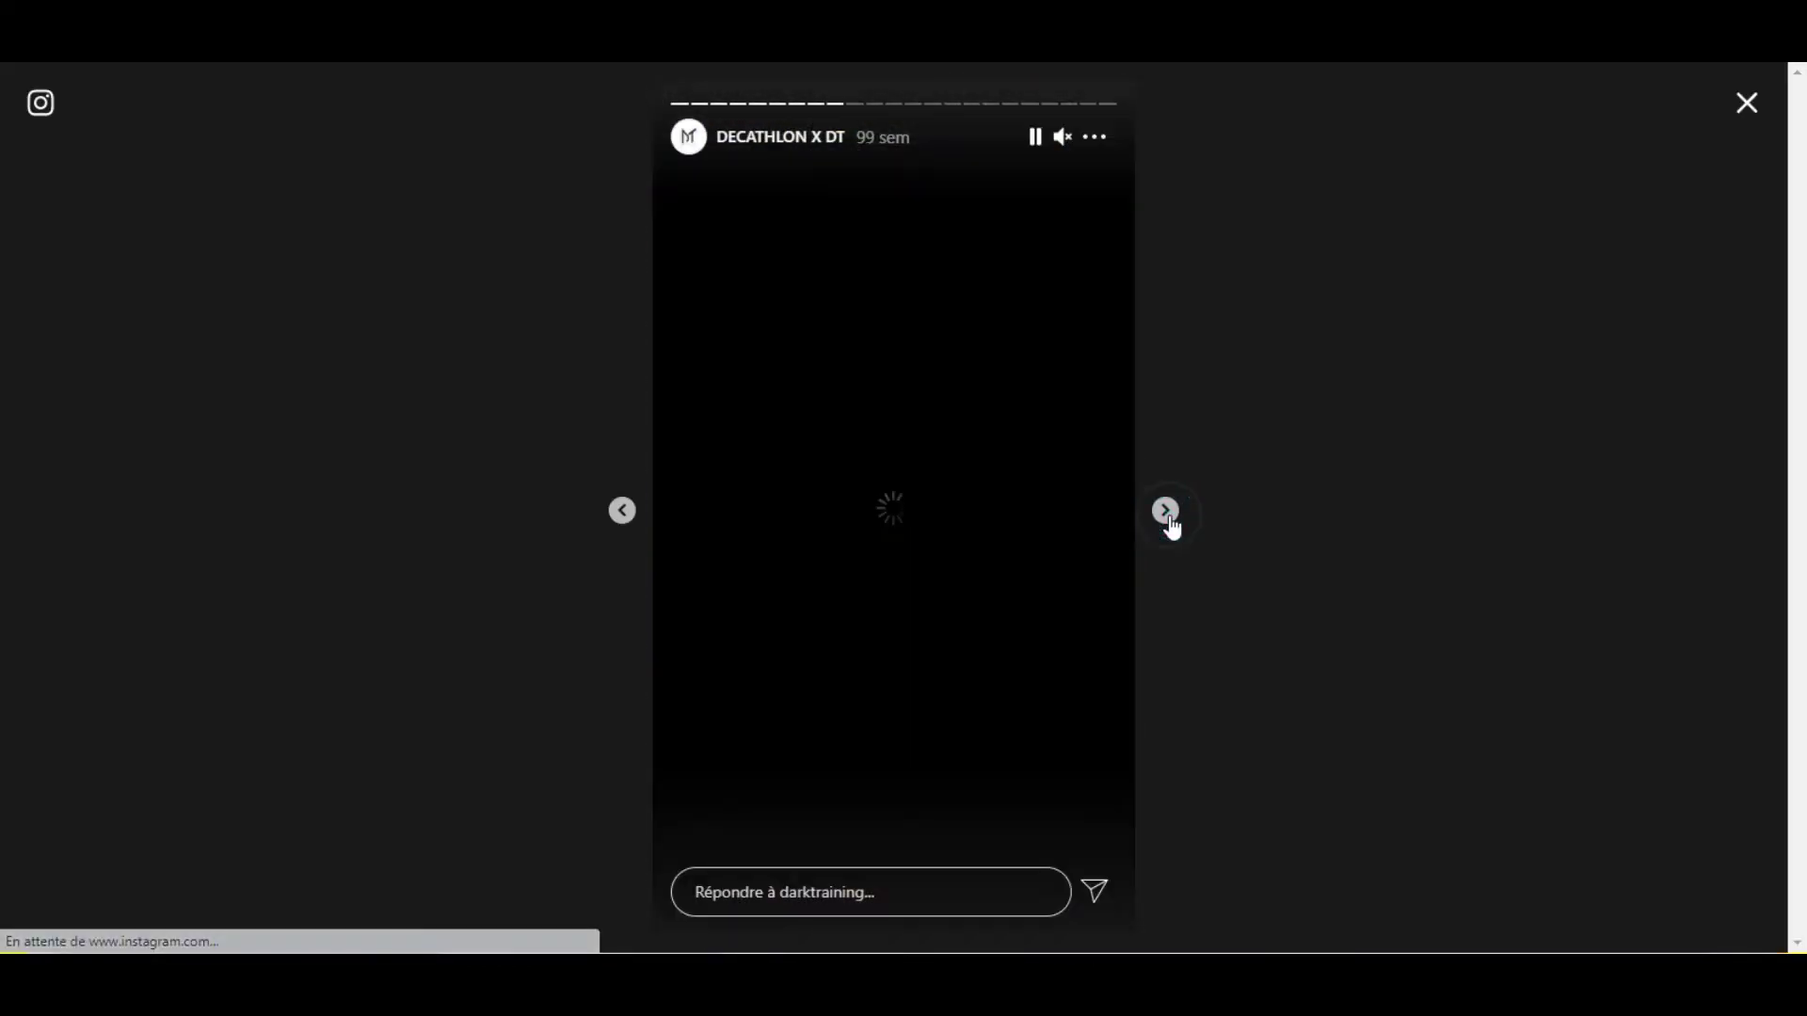
click(1748, 106)
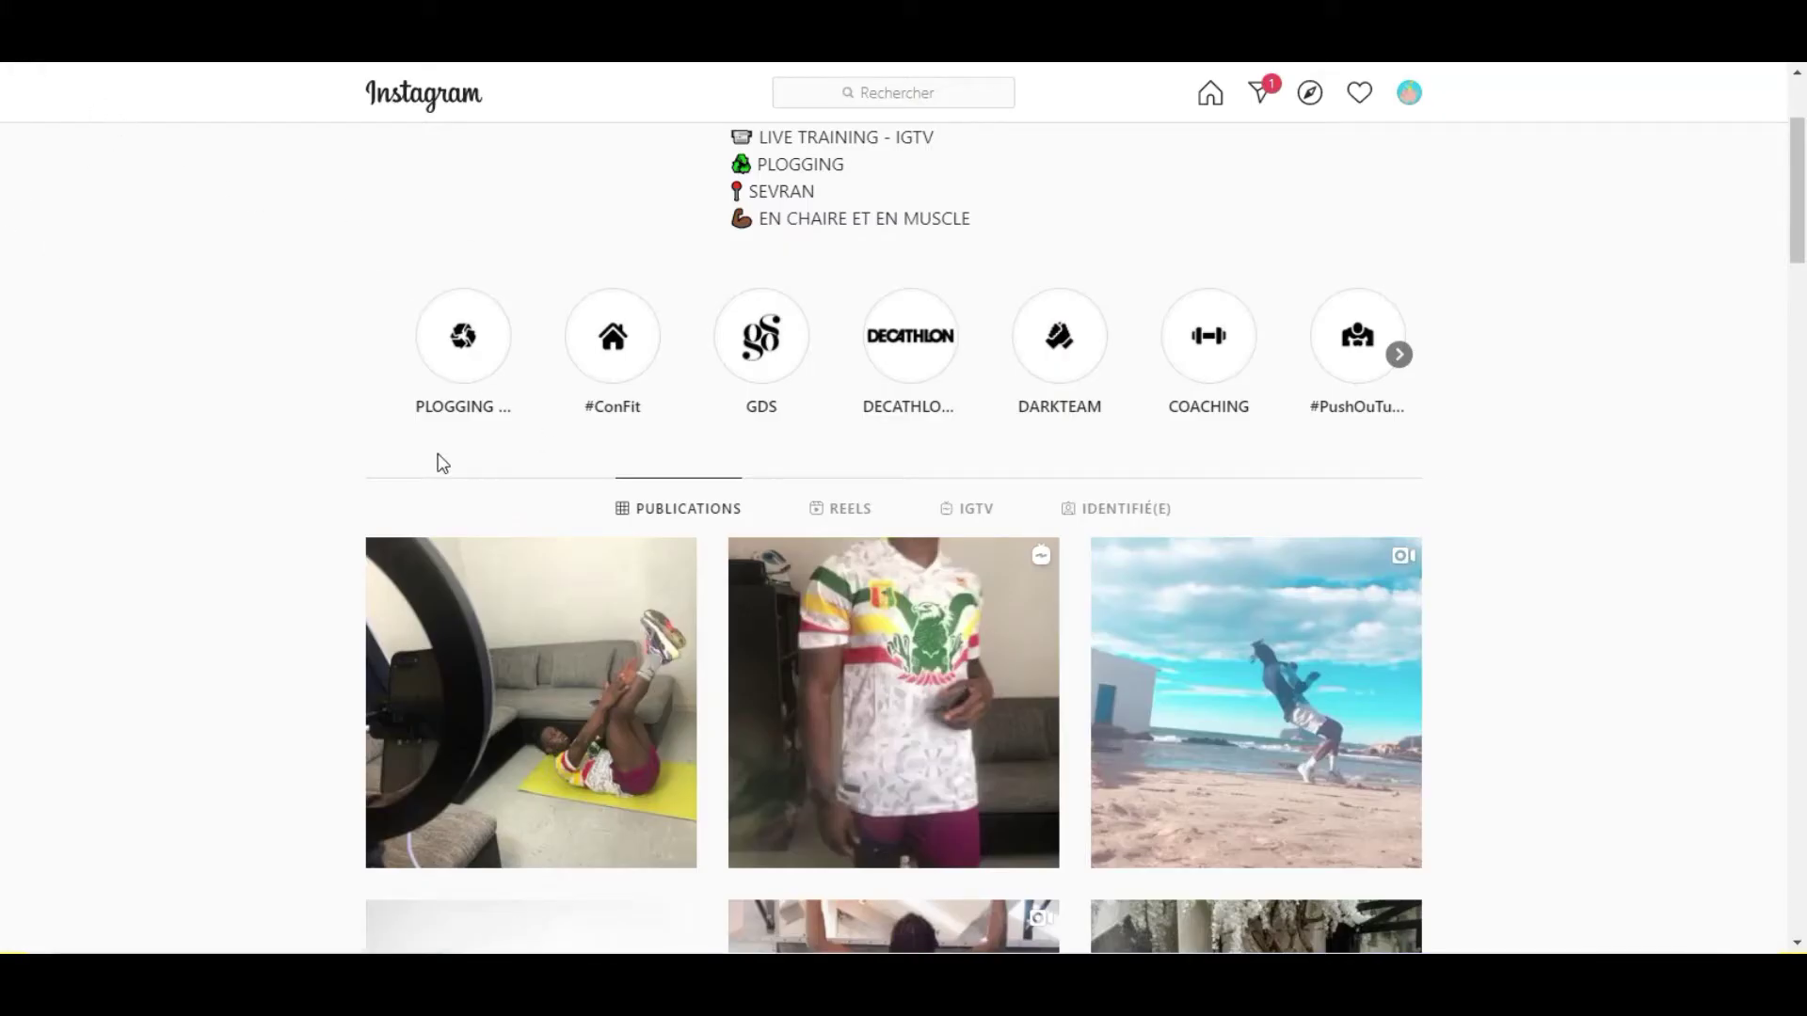
Open the profile's most recent post and scroll through the related thumbnails and top posts.
click(531, 703)
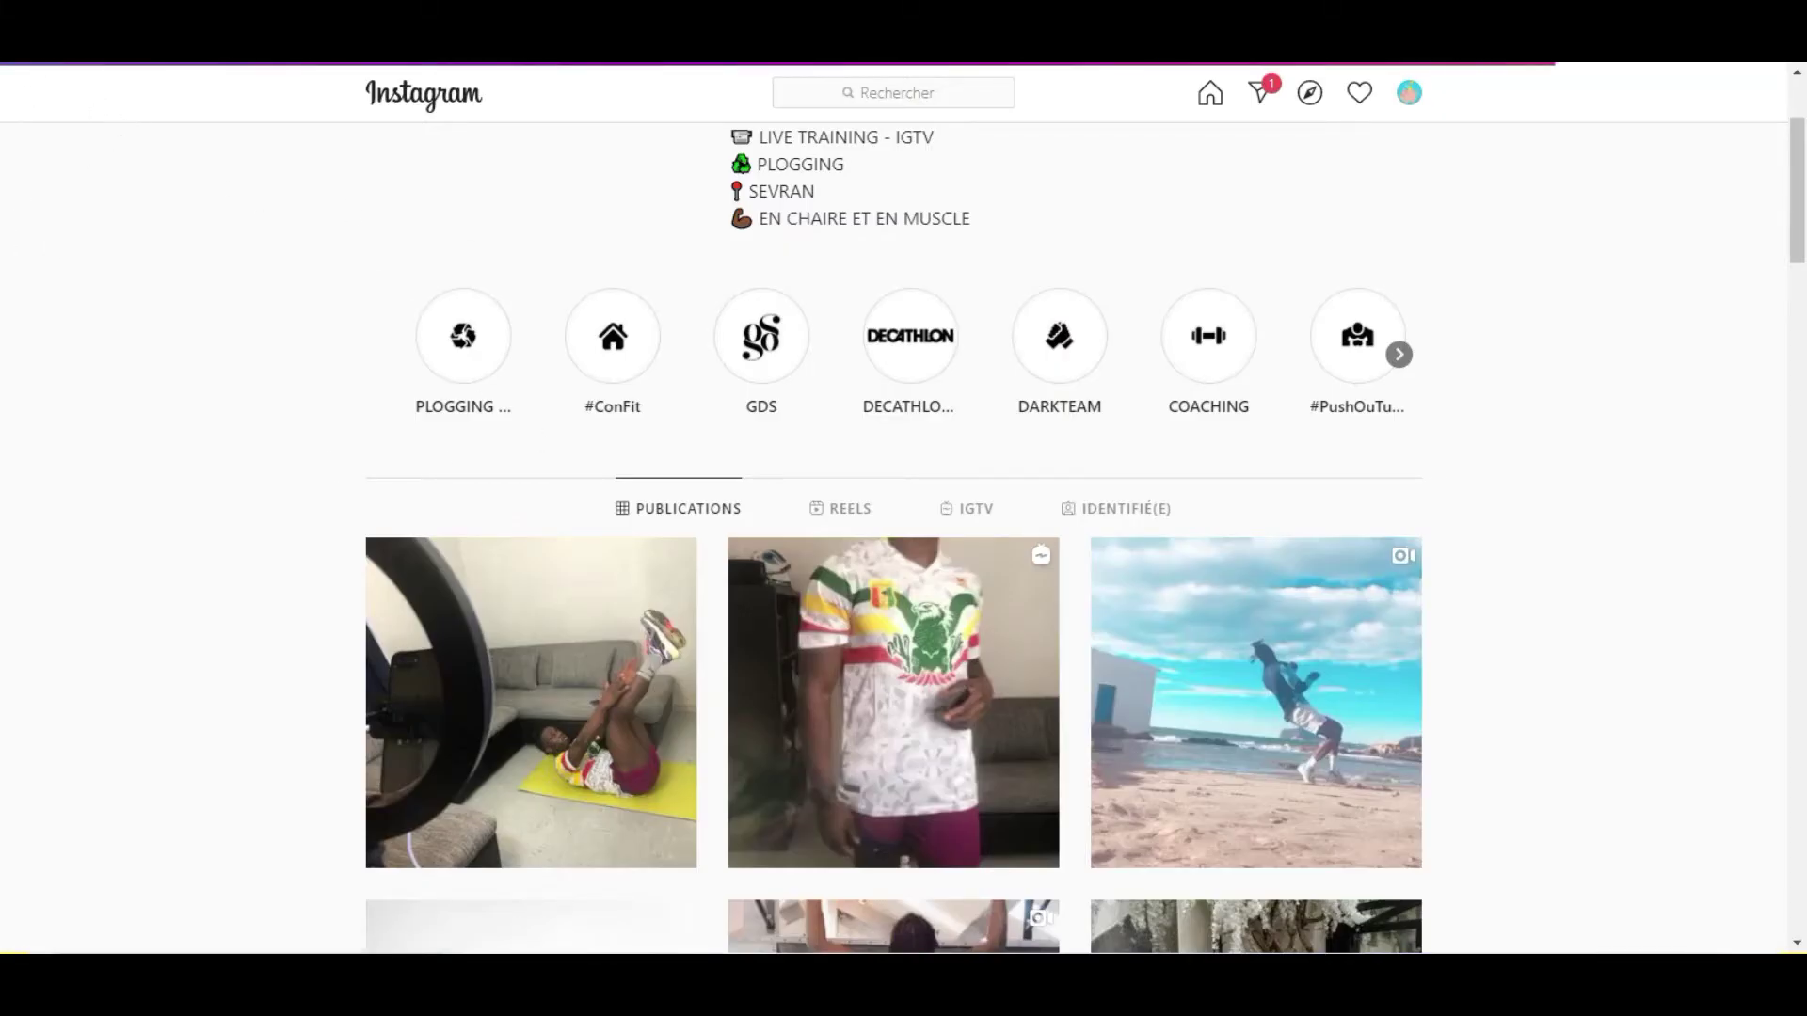
scroll(531, 527, down, 1)
scroll(531, 527, up, 1)
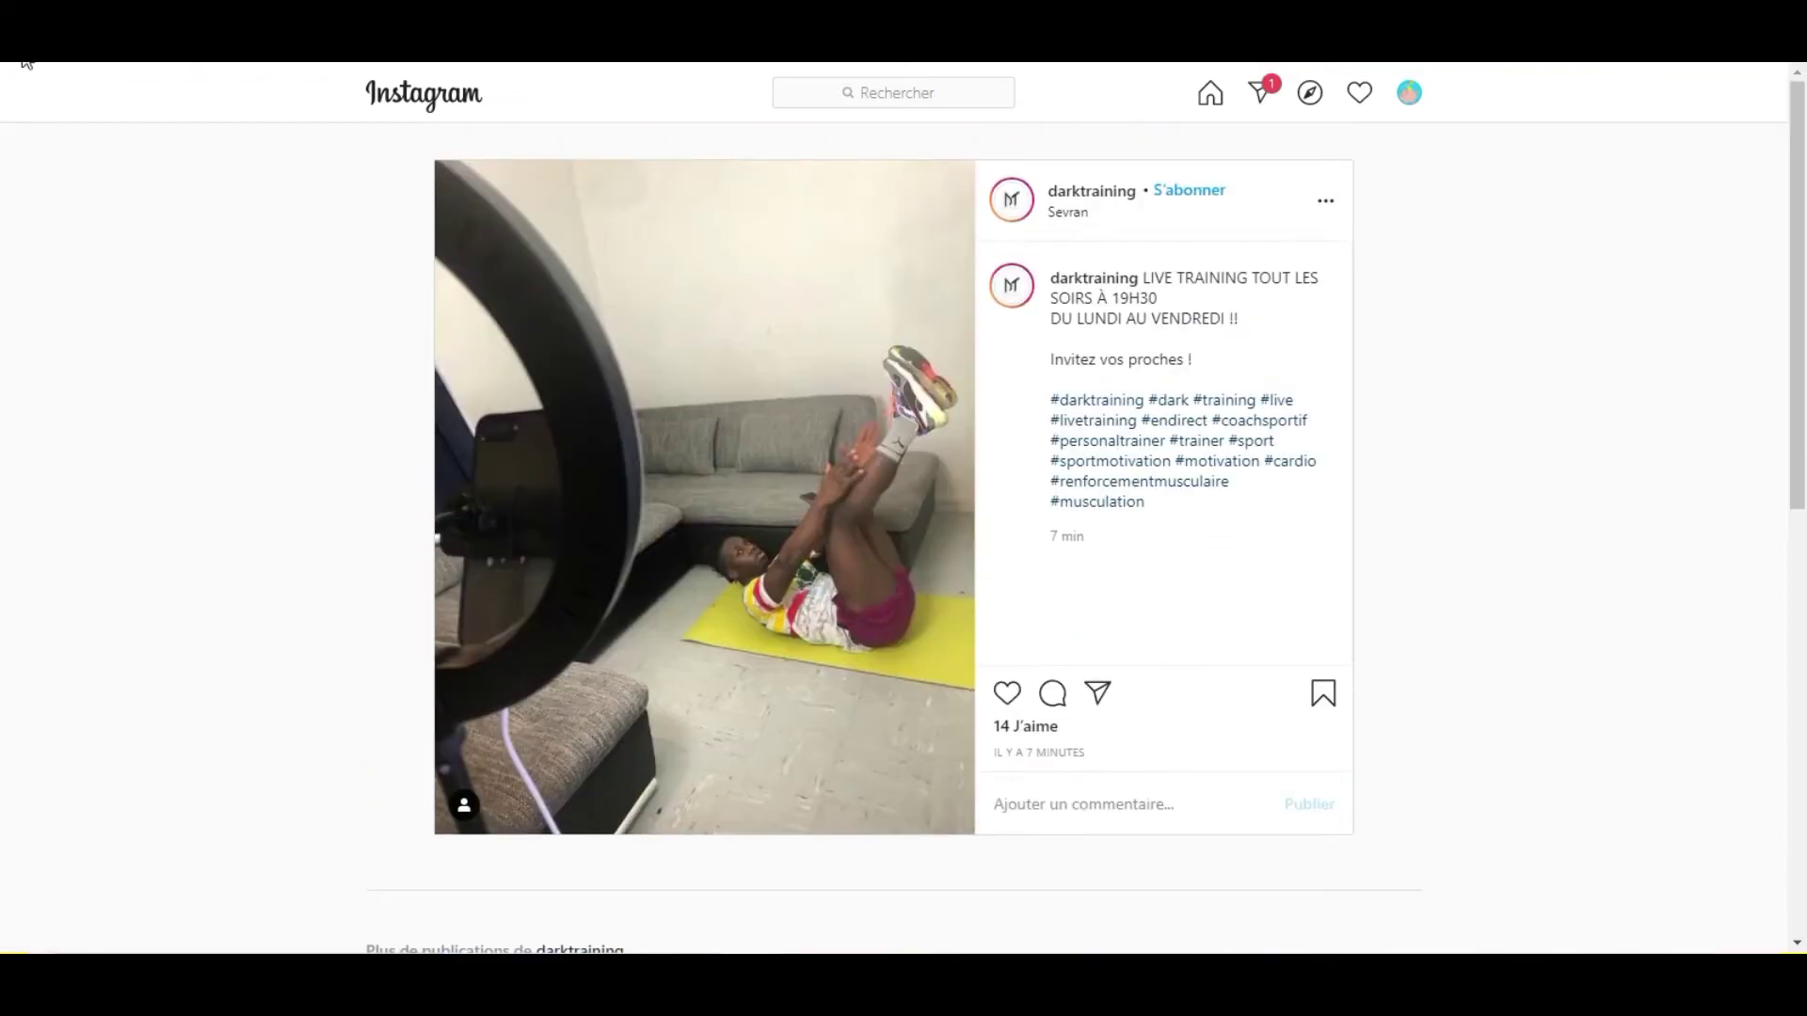
scroll(524, 290, down, 20)
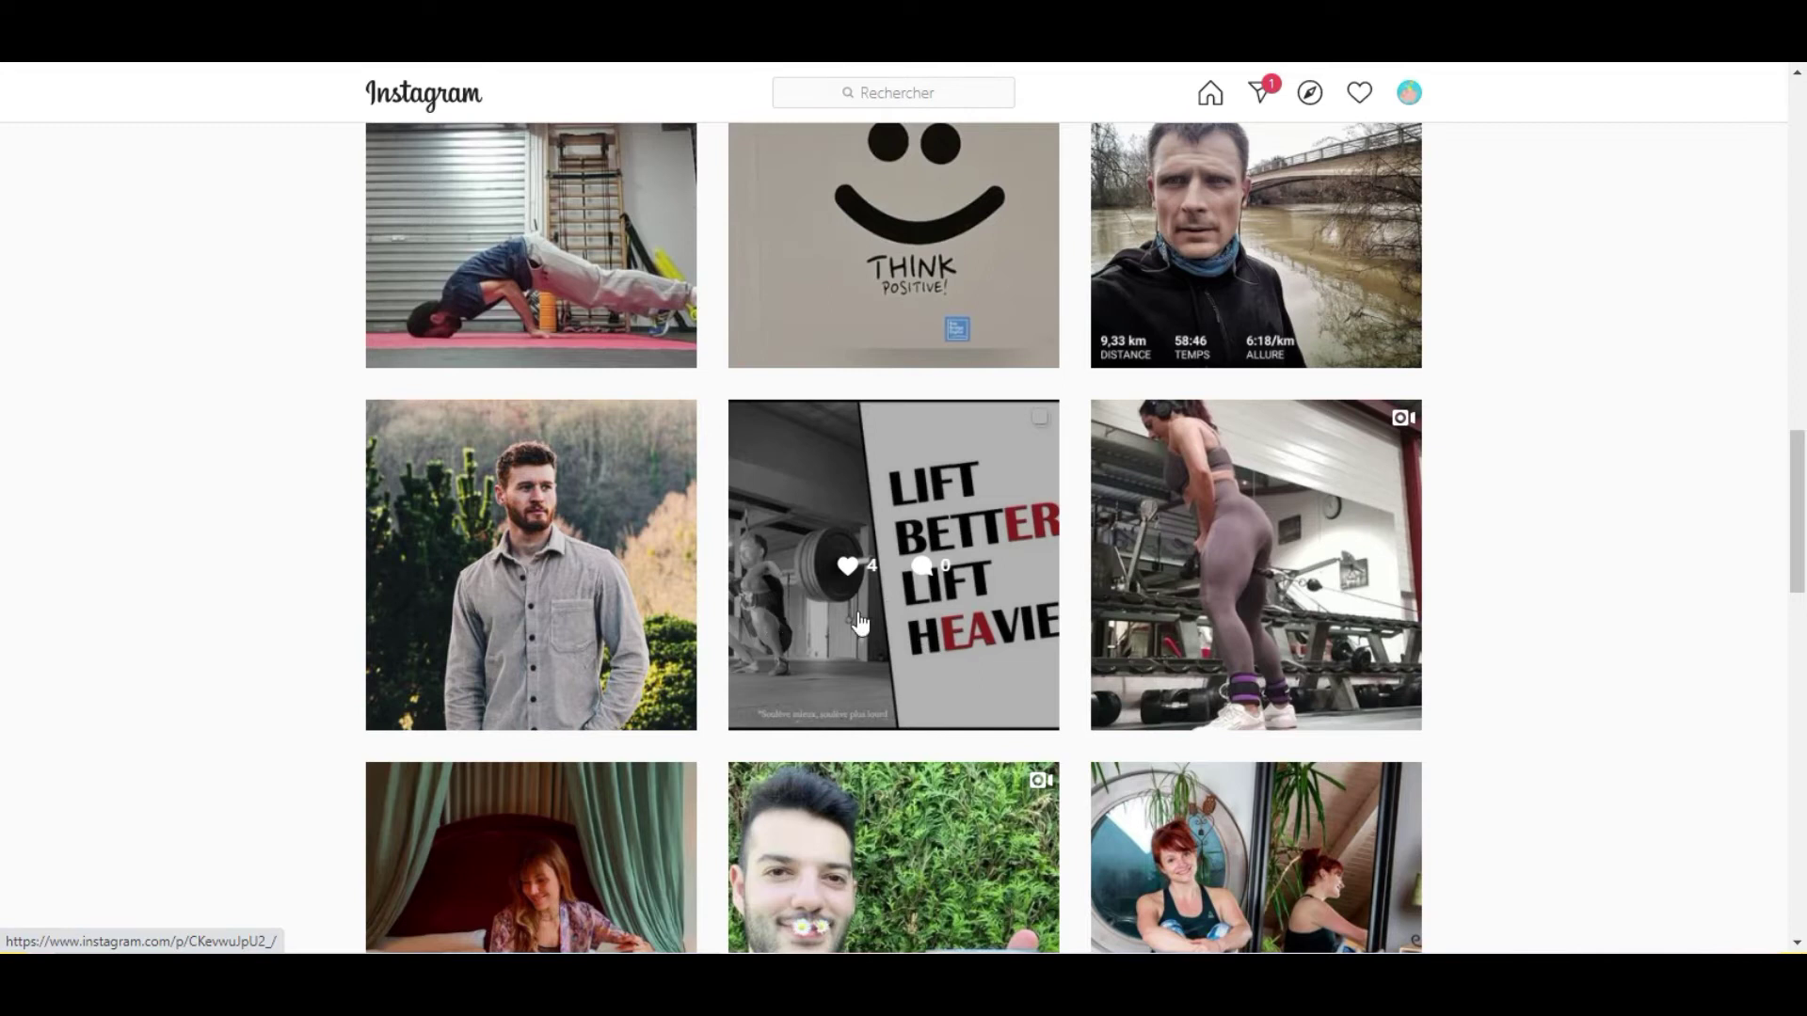
scroll(858, 616, down, 4)
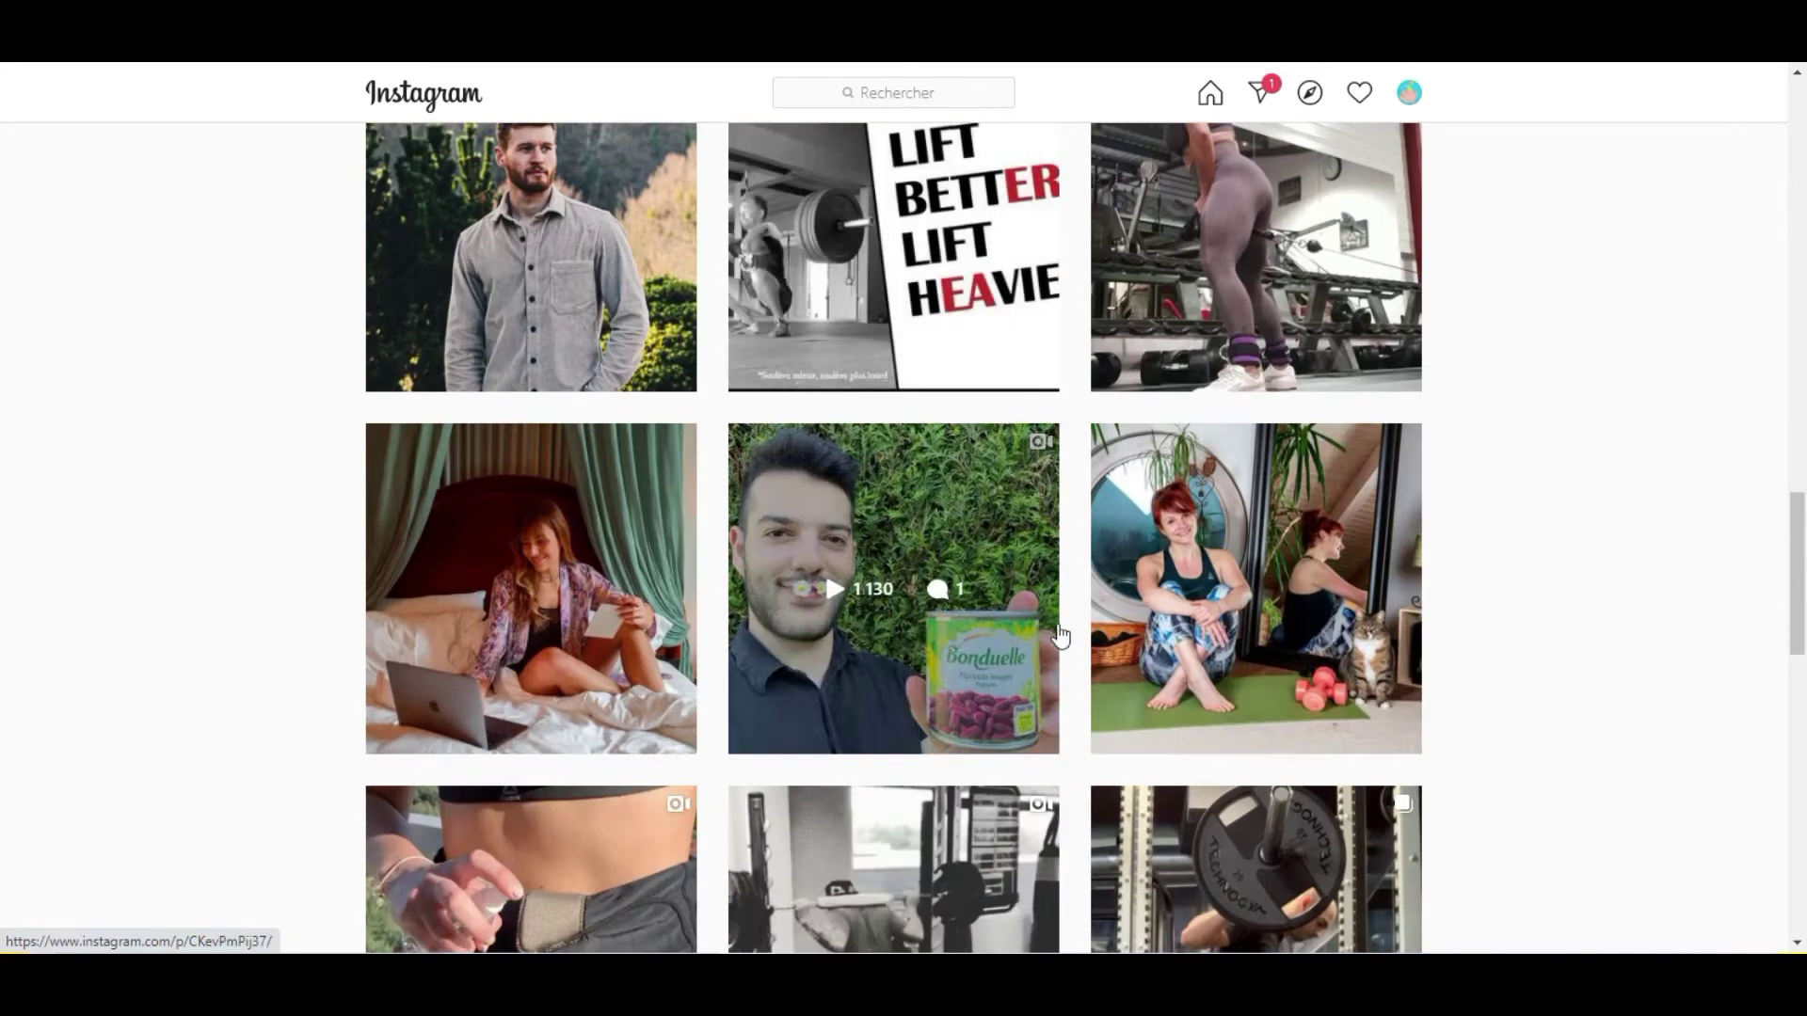
scroll(1068, 629, down, 1)
scroll(1079, 621, down, 11)
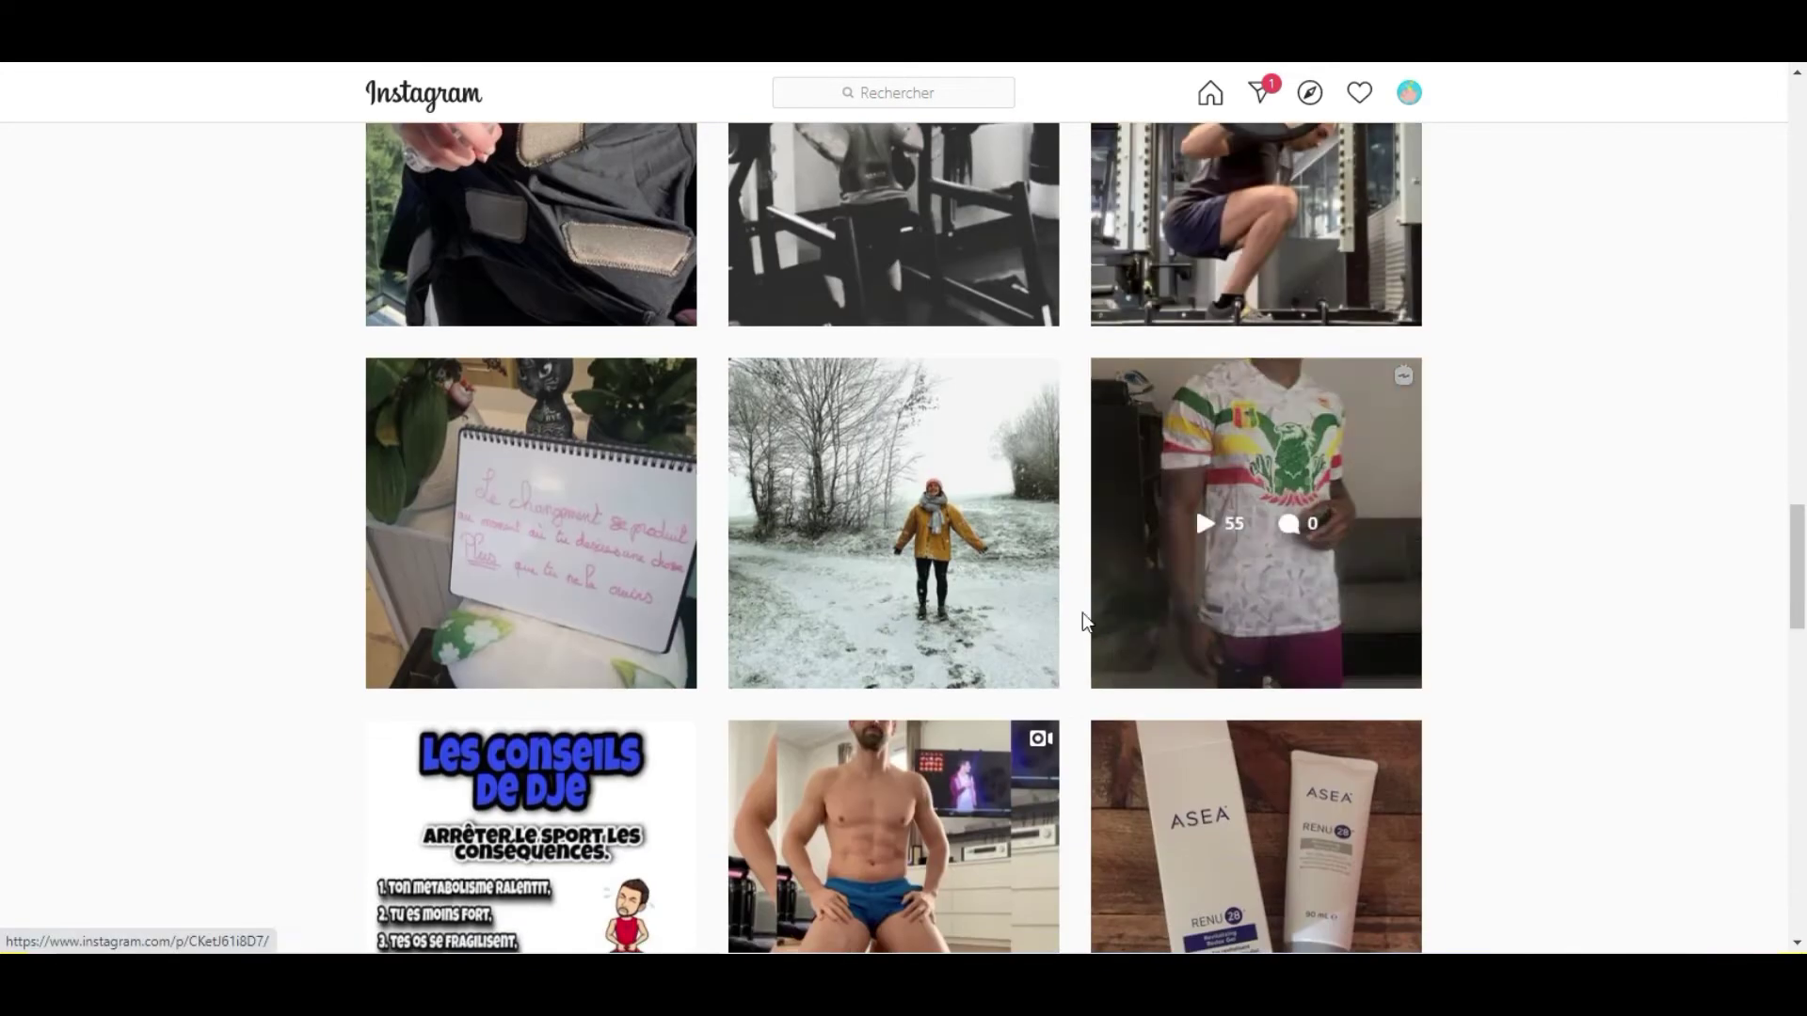
scroll(1082, 621, down, 8)
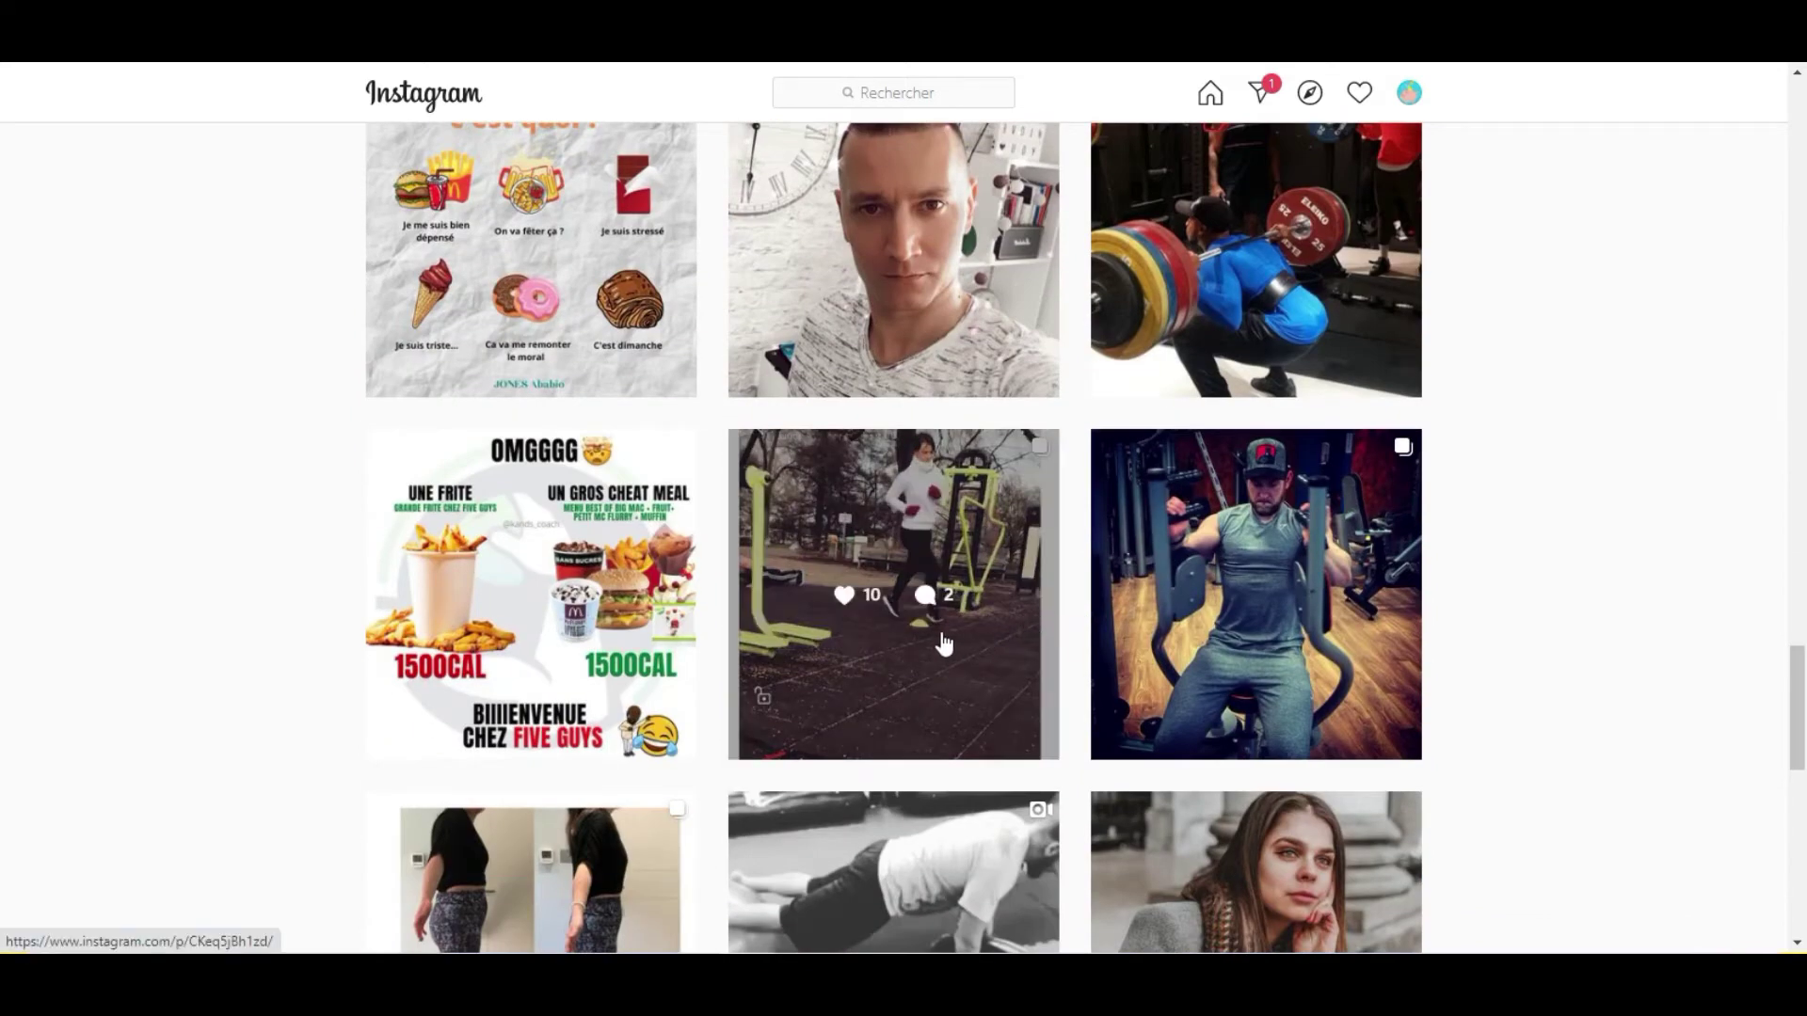
scroll(785, 636, down, 1)
scroll(791, 621, up, 20)
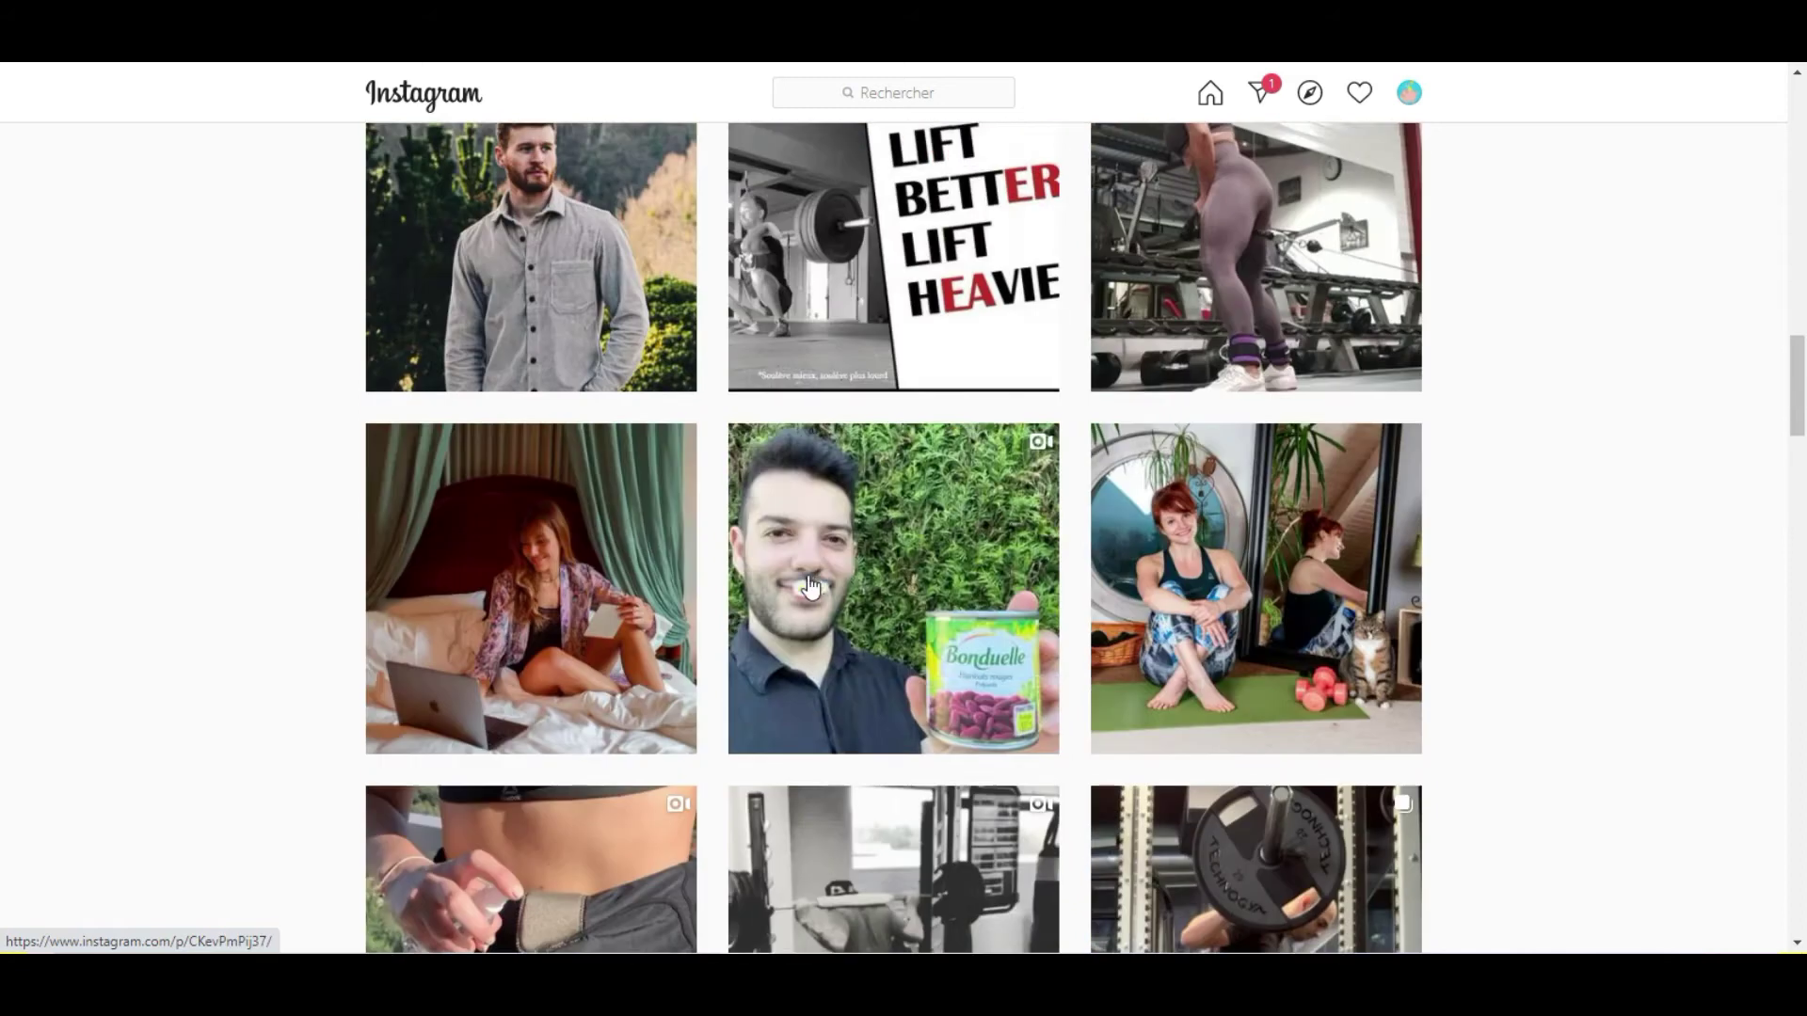
scroll(816, 577, up, 15)
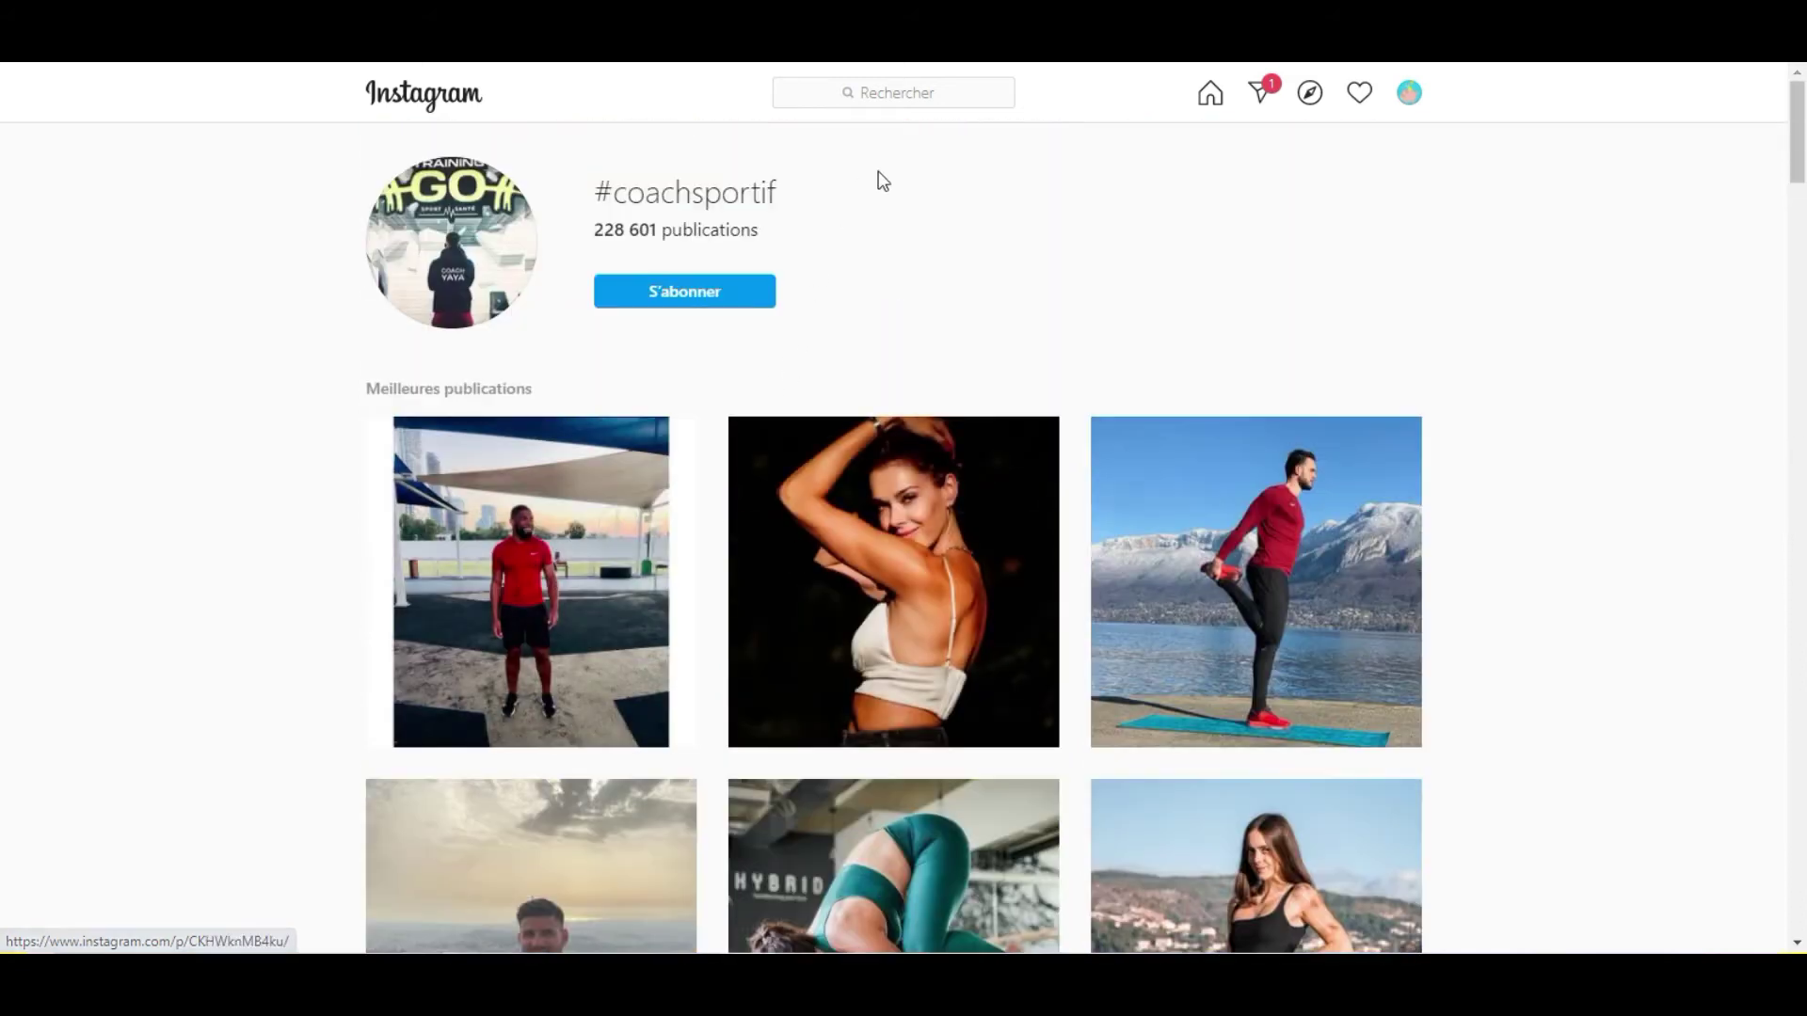
scroll(1008, 364, down, 3)
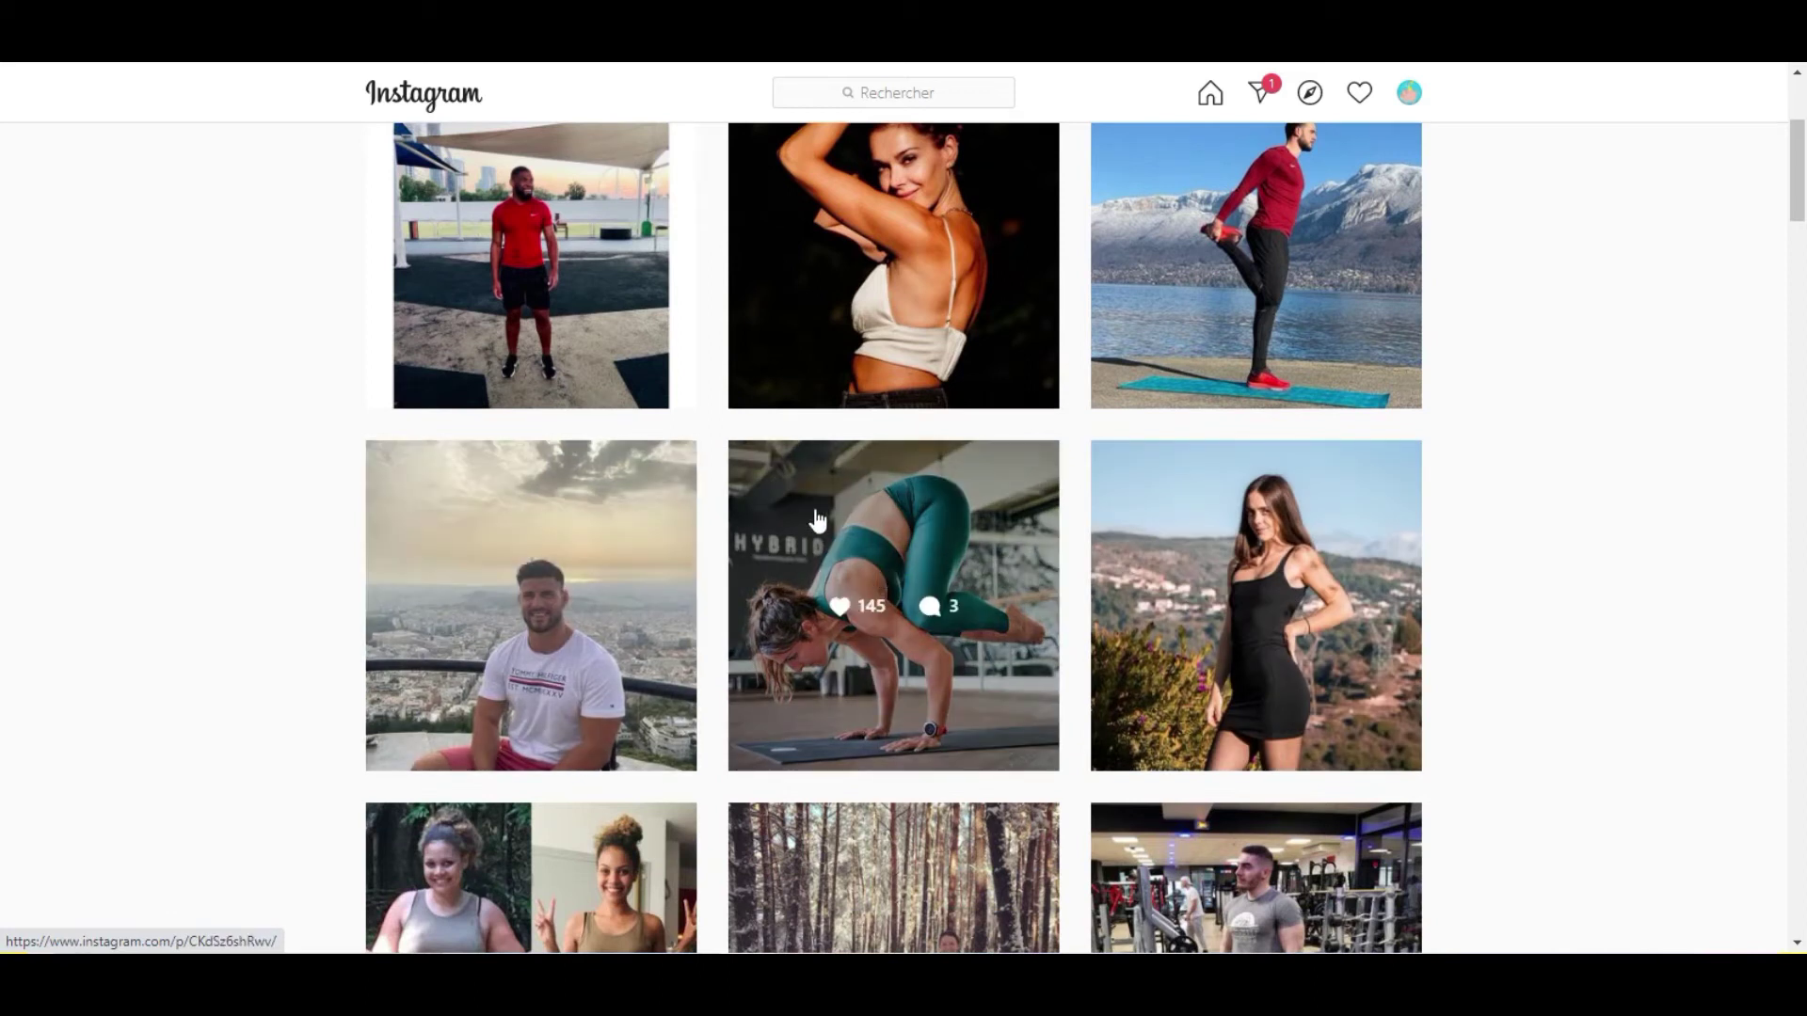
Open the sunset post, visit its author's profile and open his Athens sunset photo.
click(659, 495)
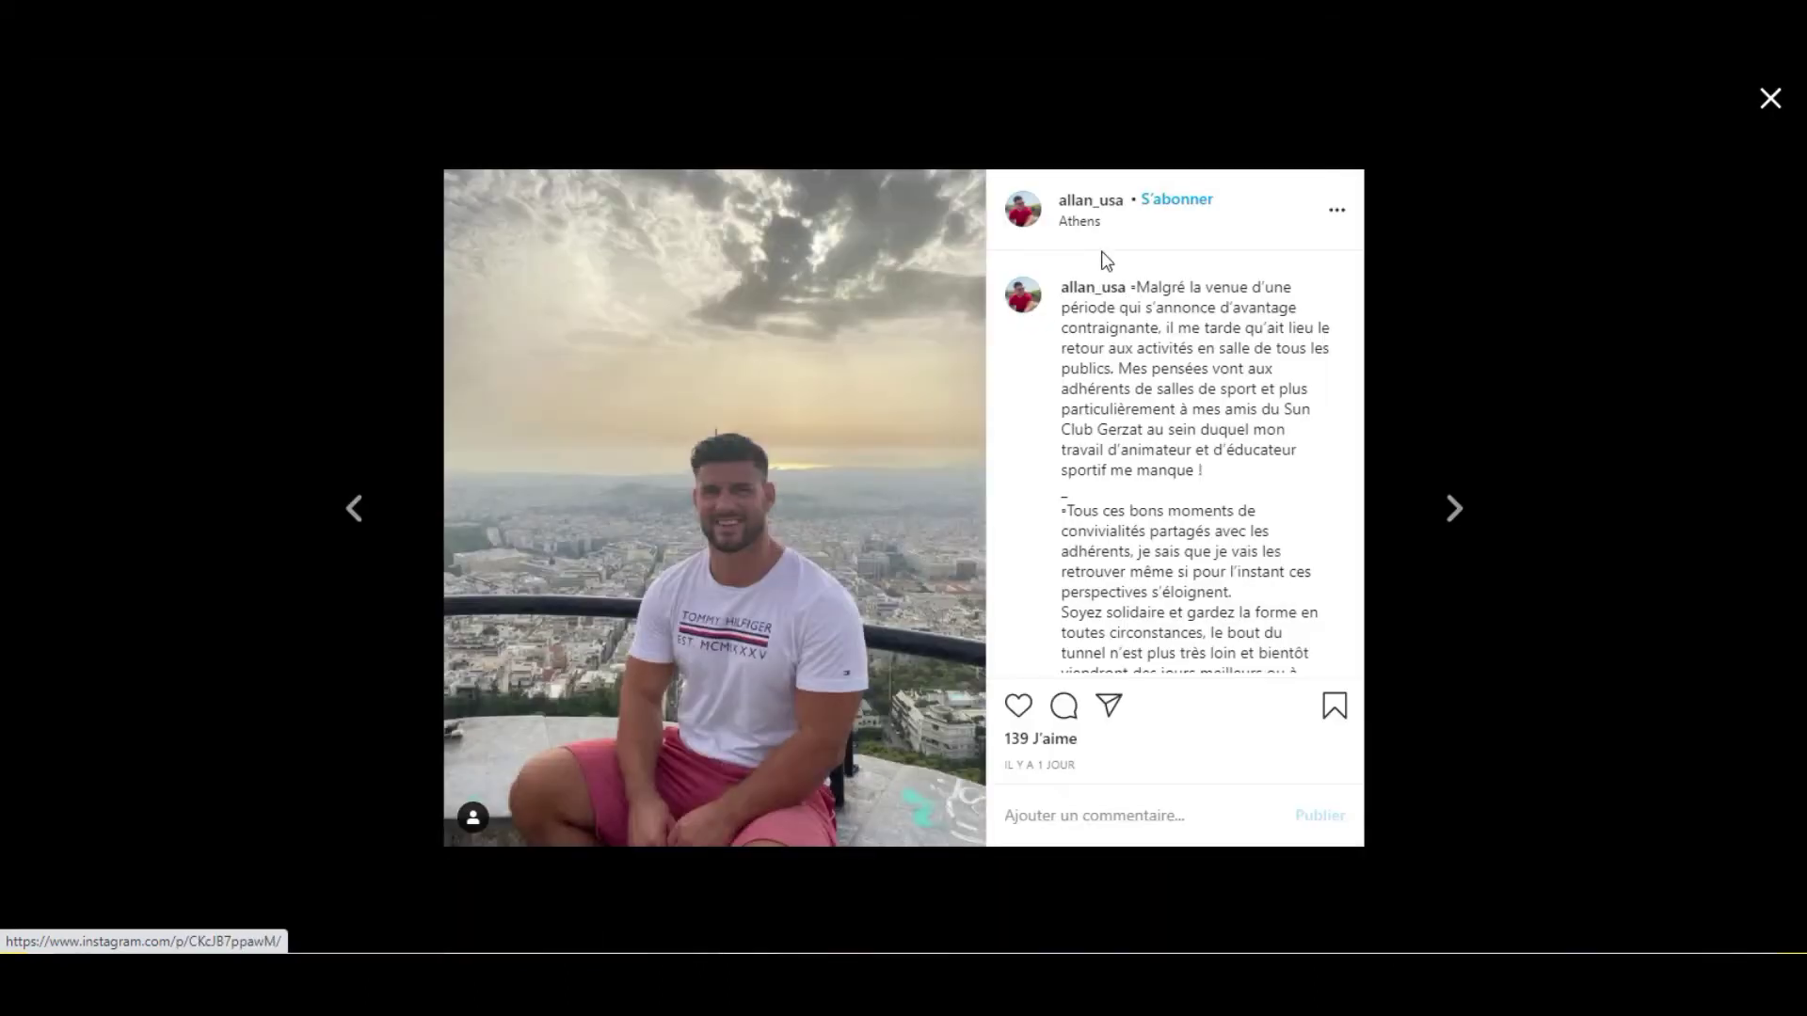
click(1090, 201)
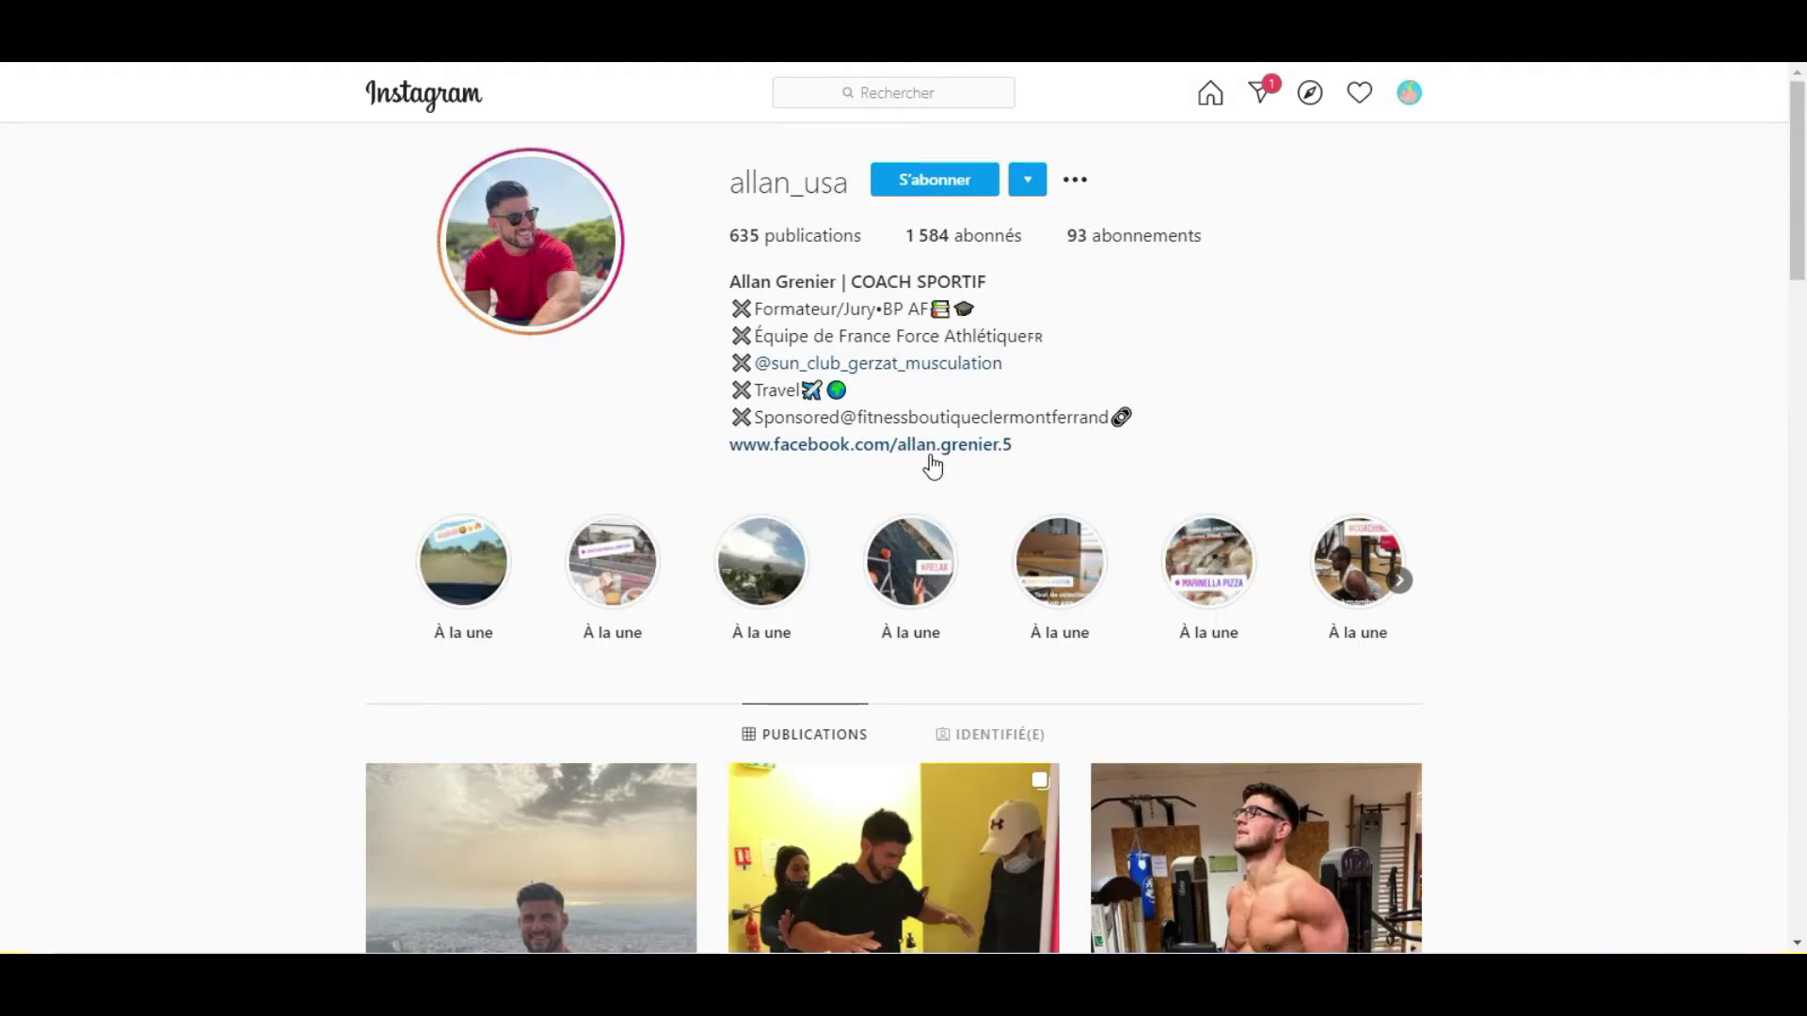
scroll(1028, 471, down, 3)
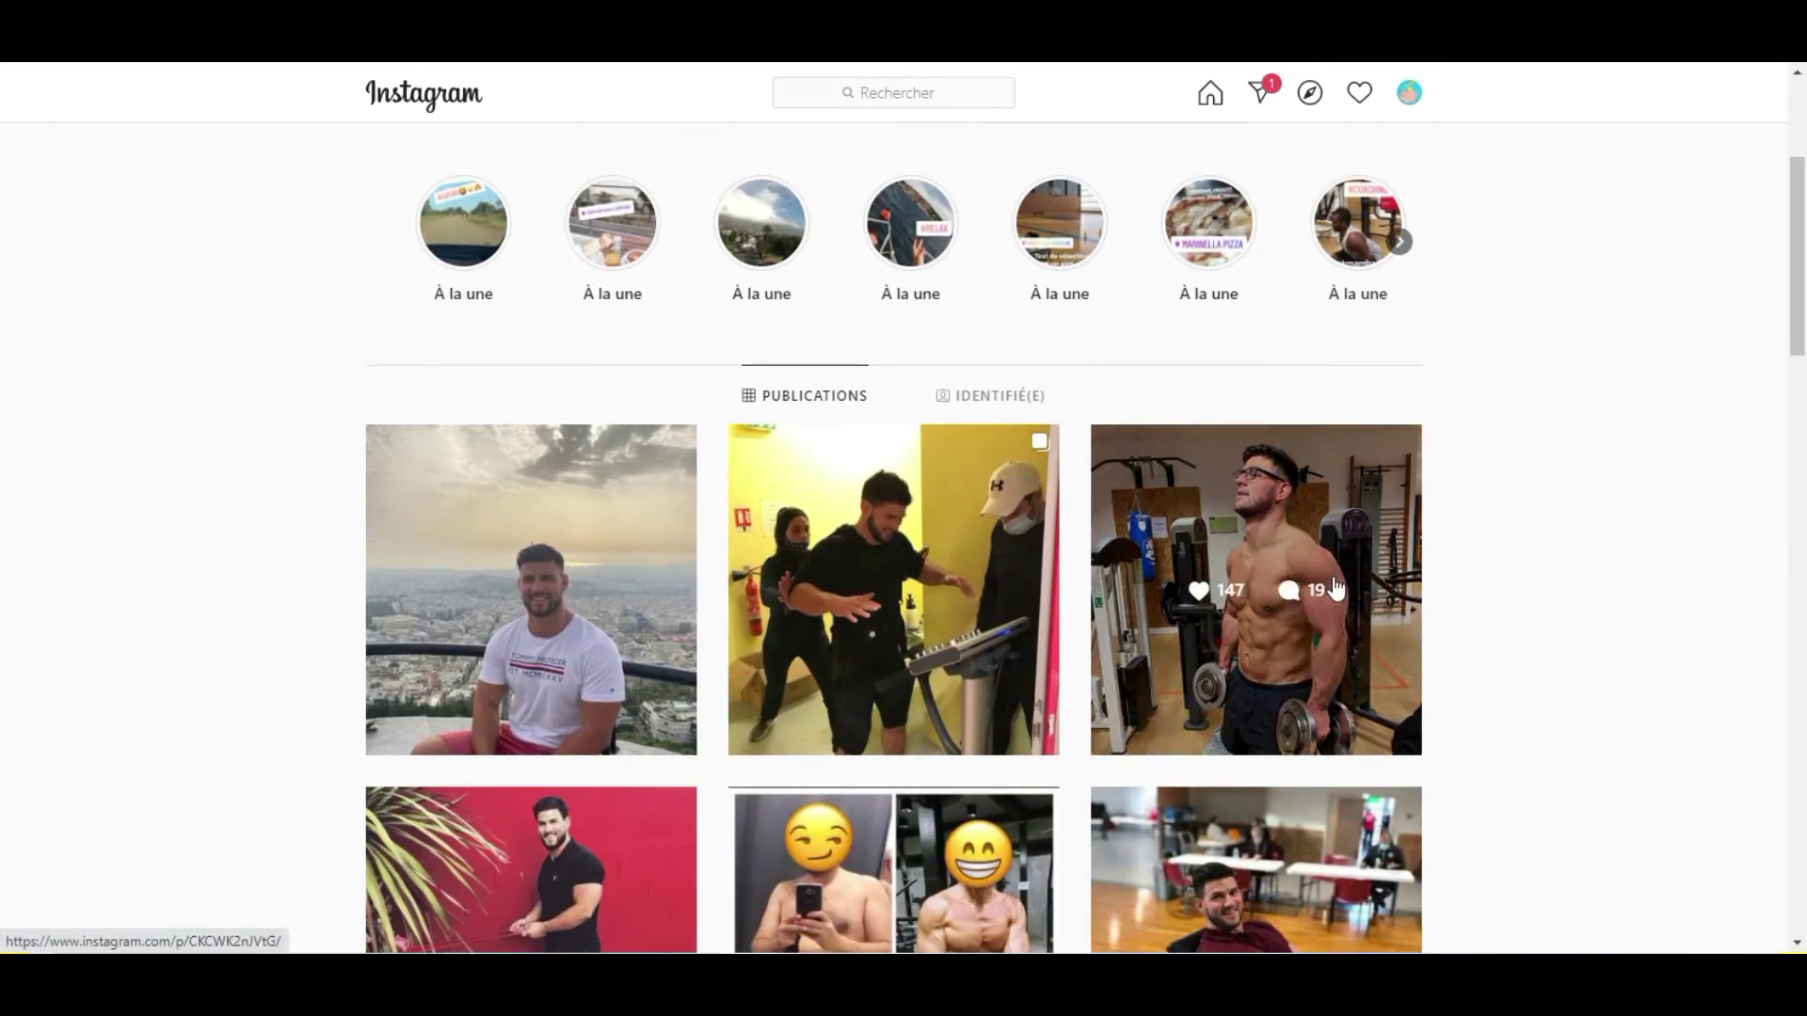
scroll(1224, 583, up, 3)
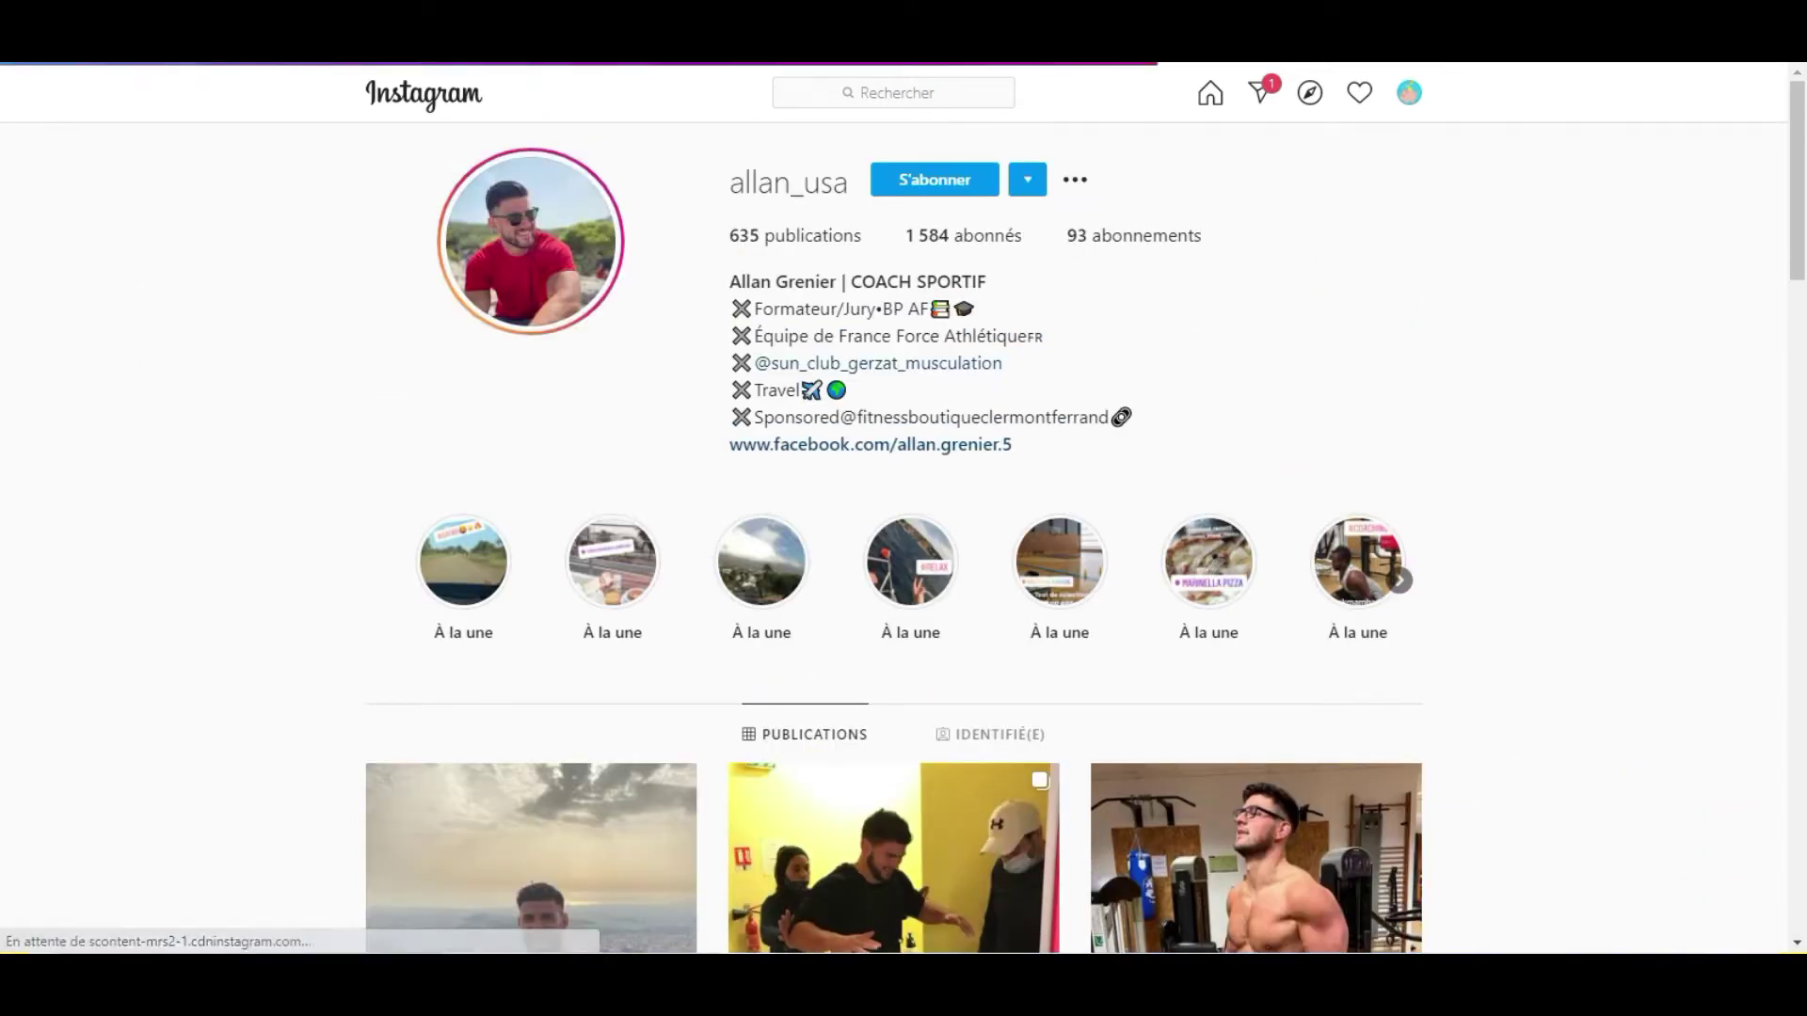
click(531, 858)
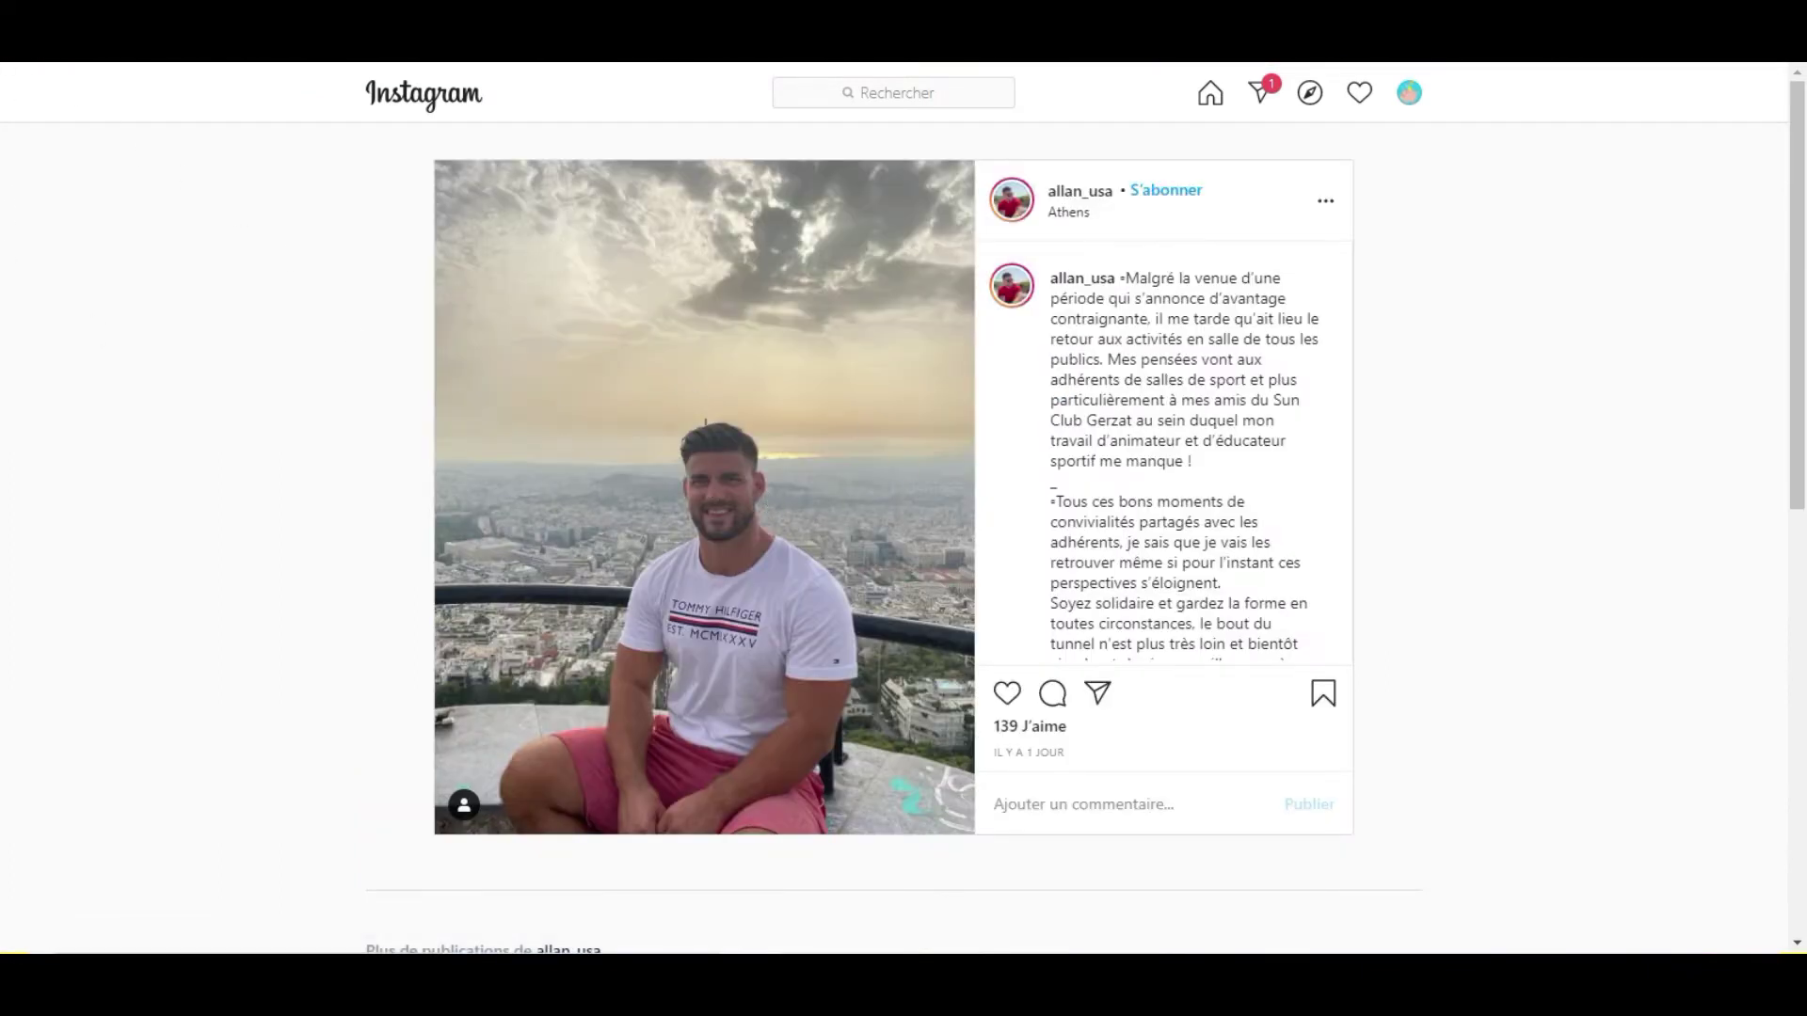
Return to the #coachsportif grid, open the red-shirt coach's top post, then close it.
key(alt+Left)
scroll(436, 520, up, 3)
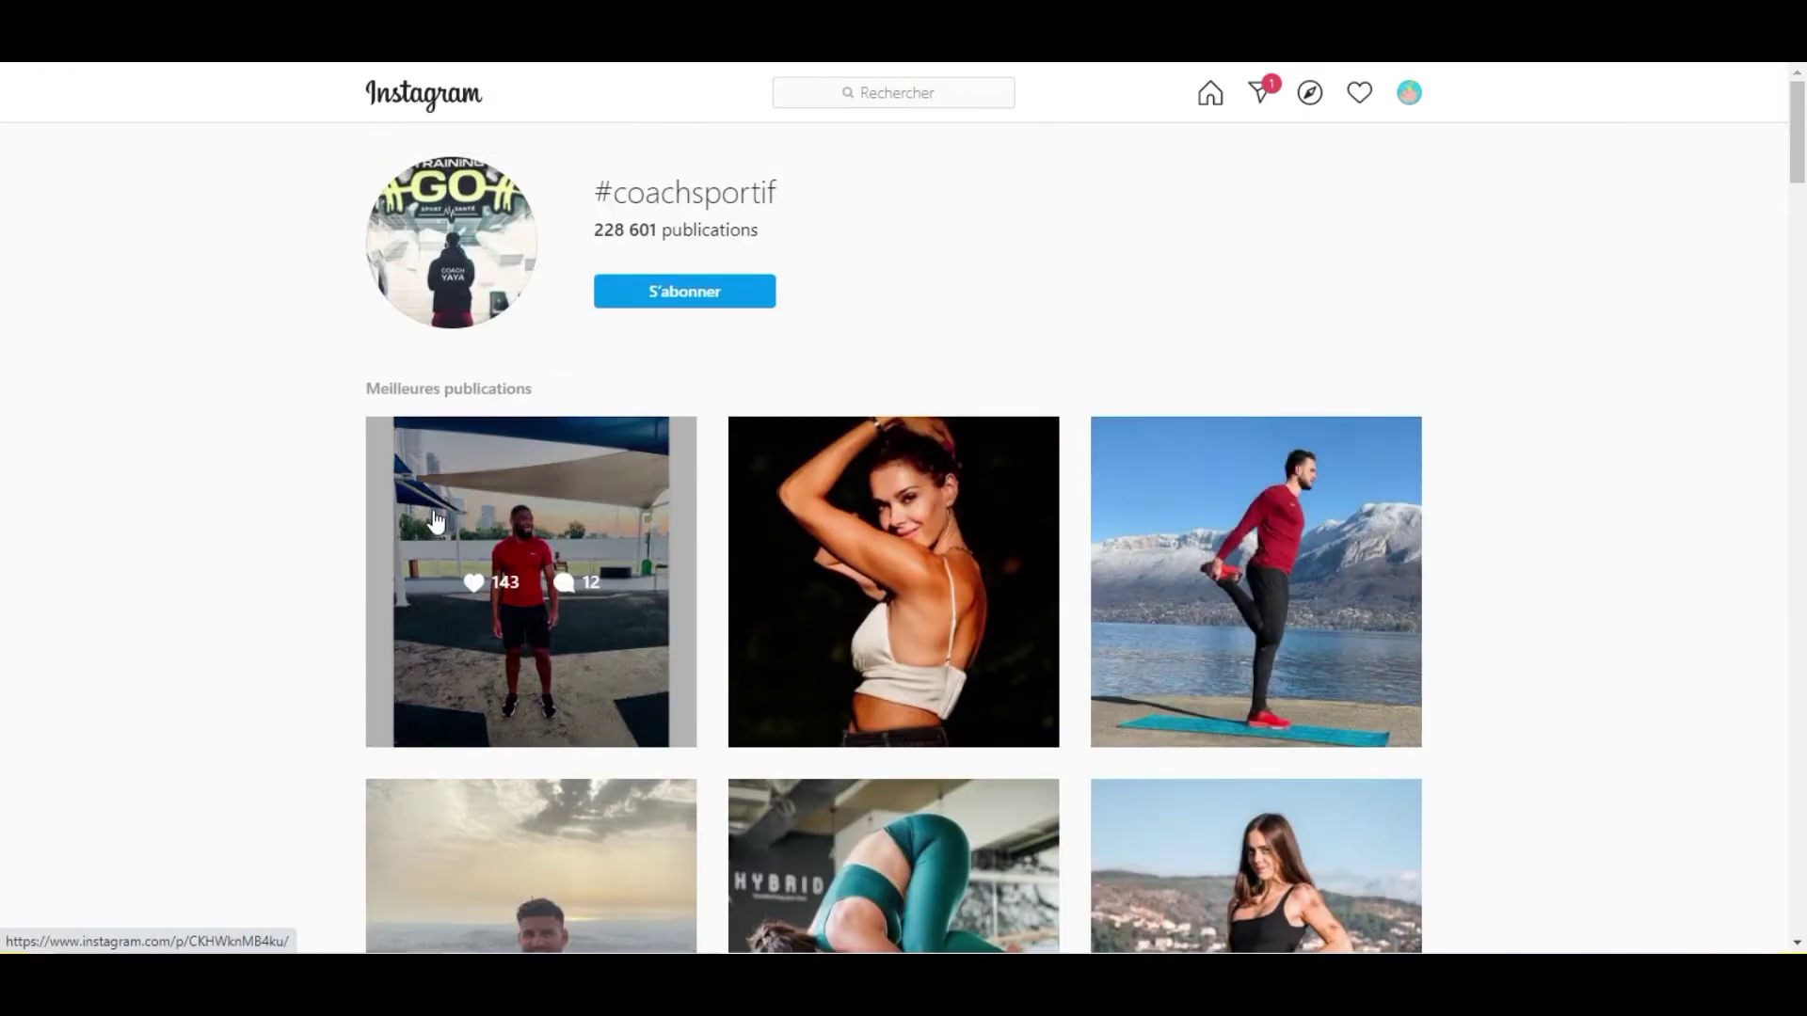
click(635, 520)
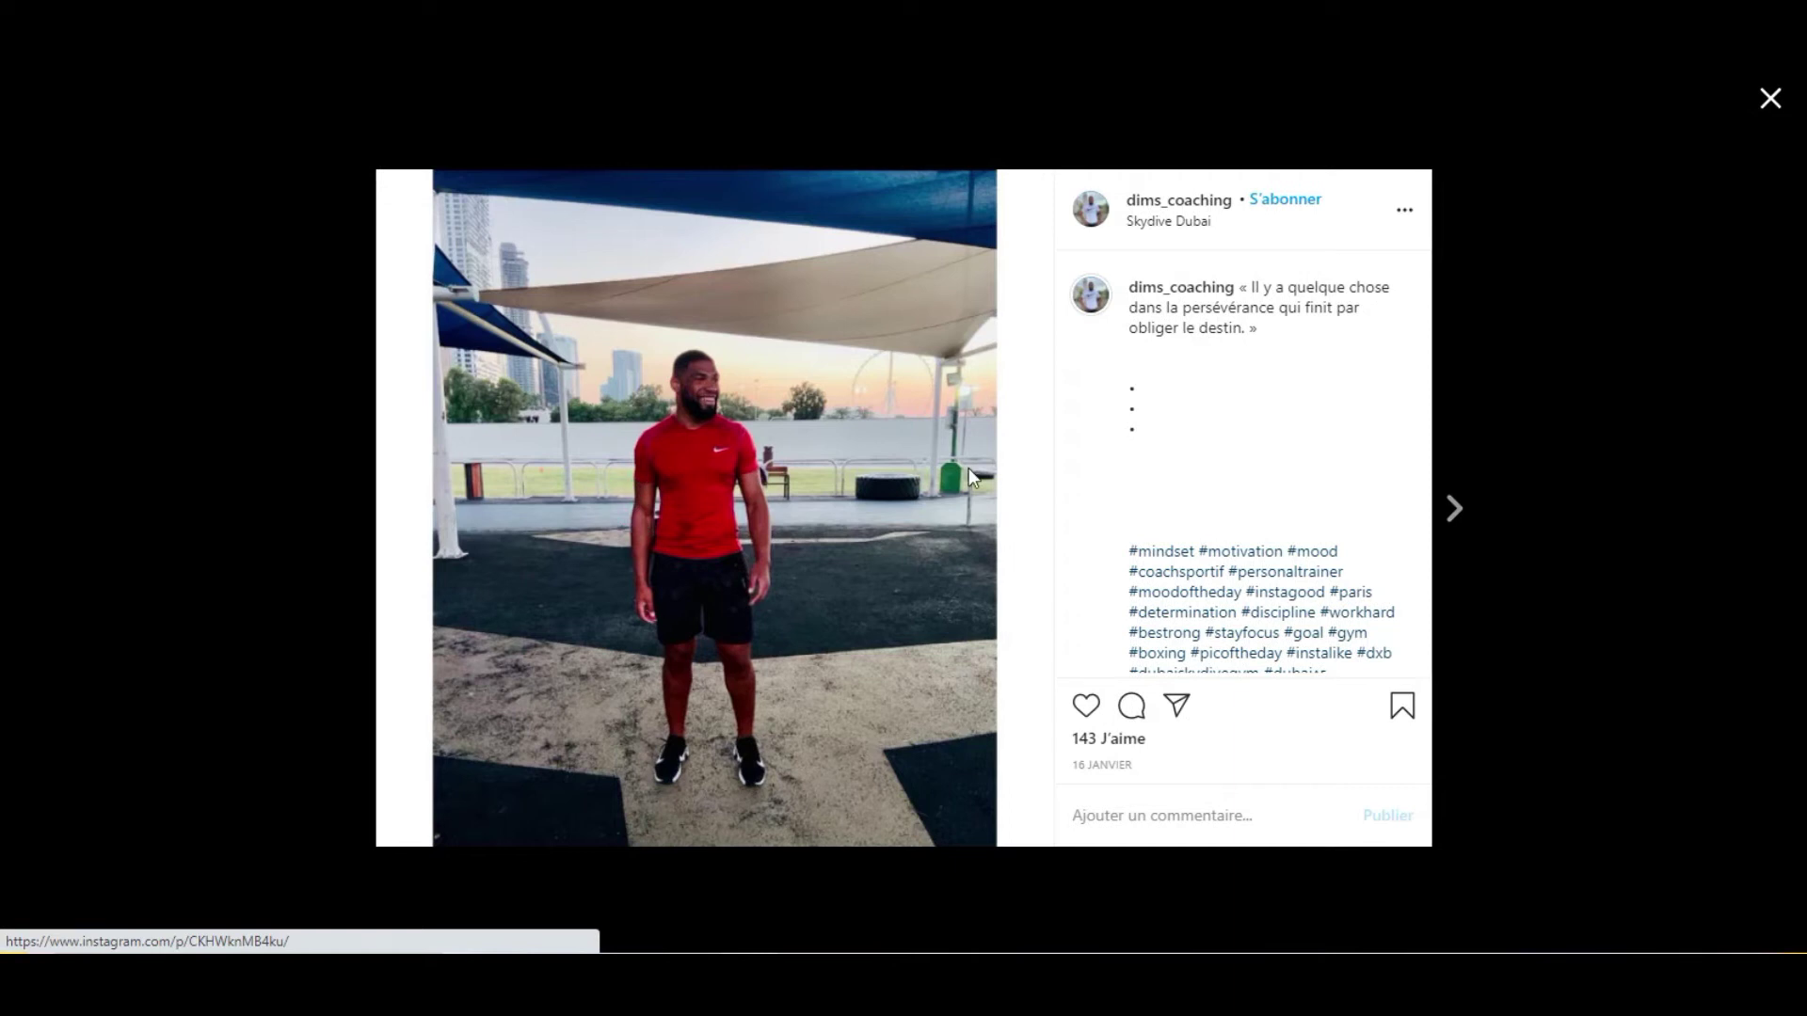
click(1549, 384)
Open the red-shirt coach's profile from his post and follow him, reaching 908 followers.
click(525, 487)
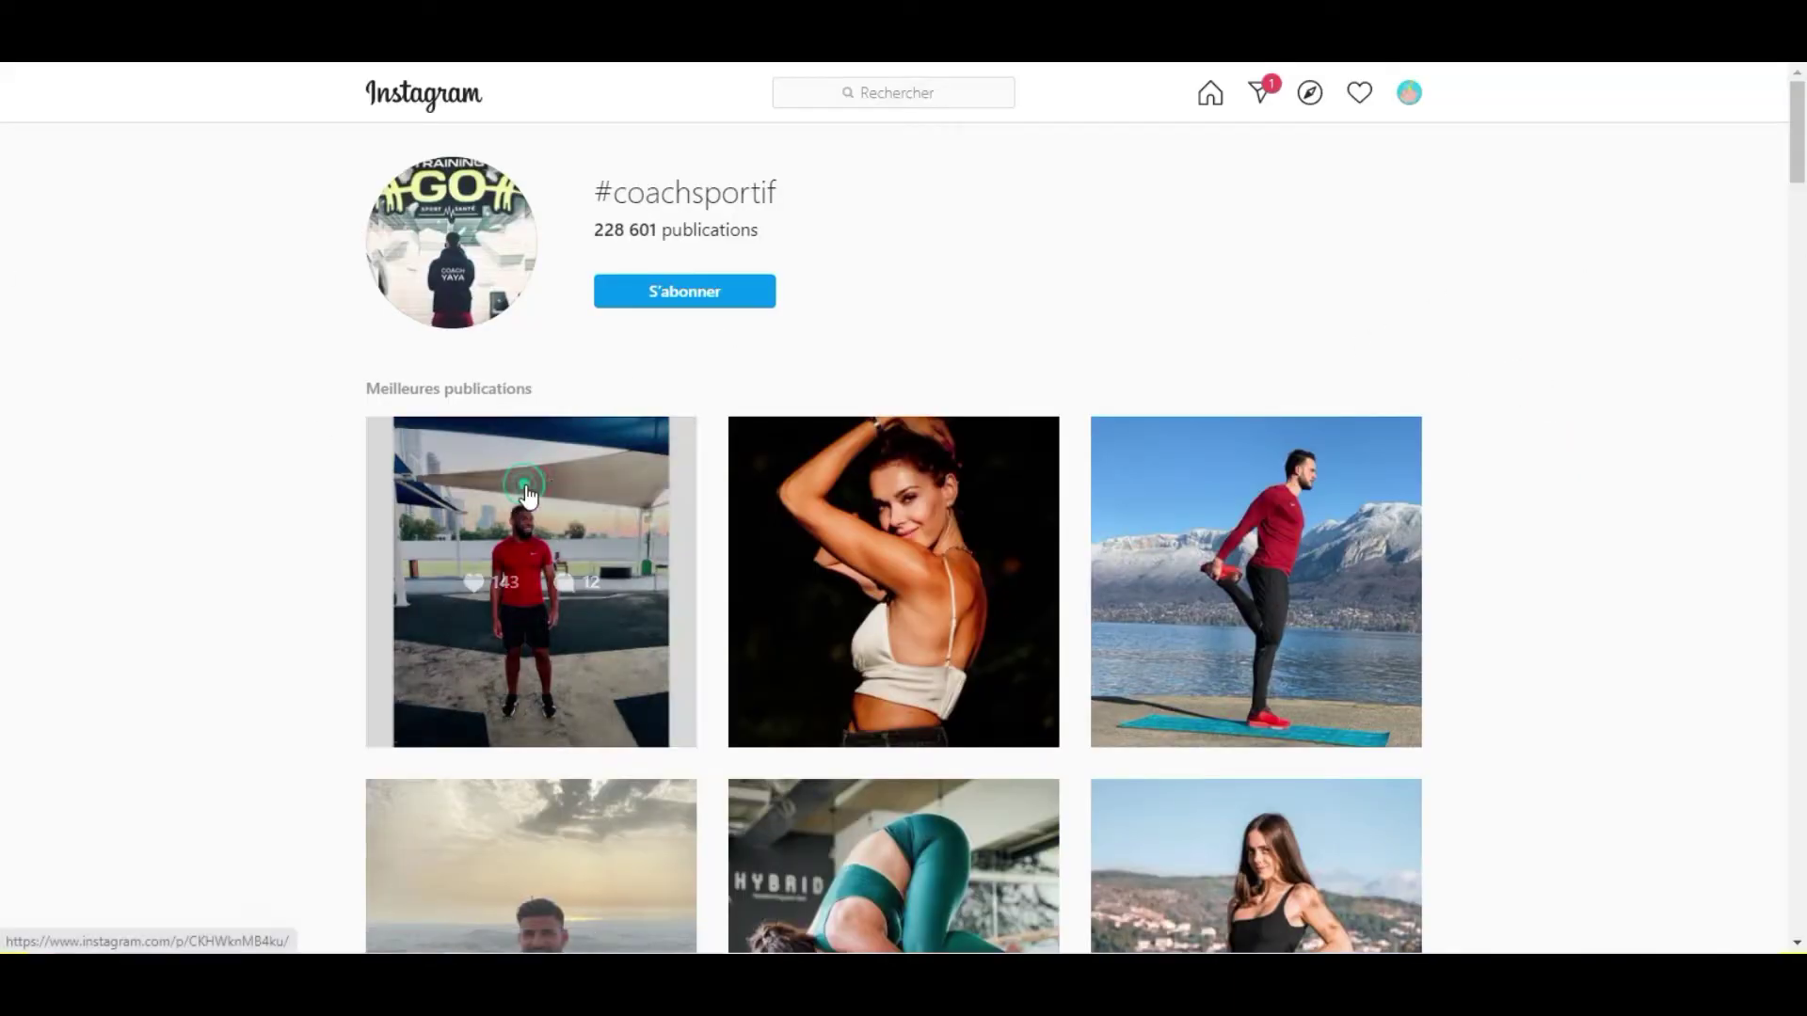
click(1141, 202)
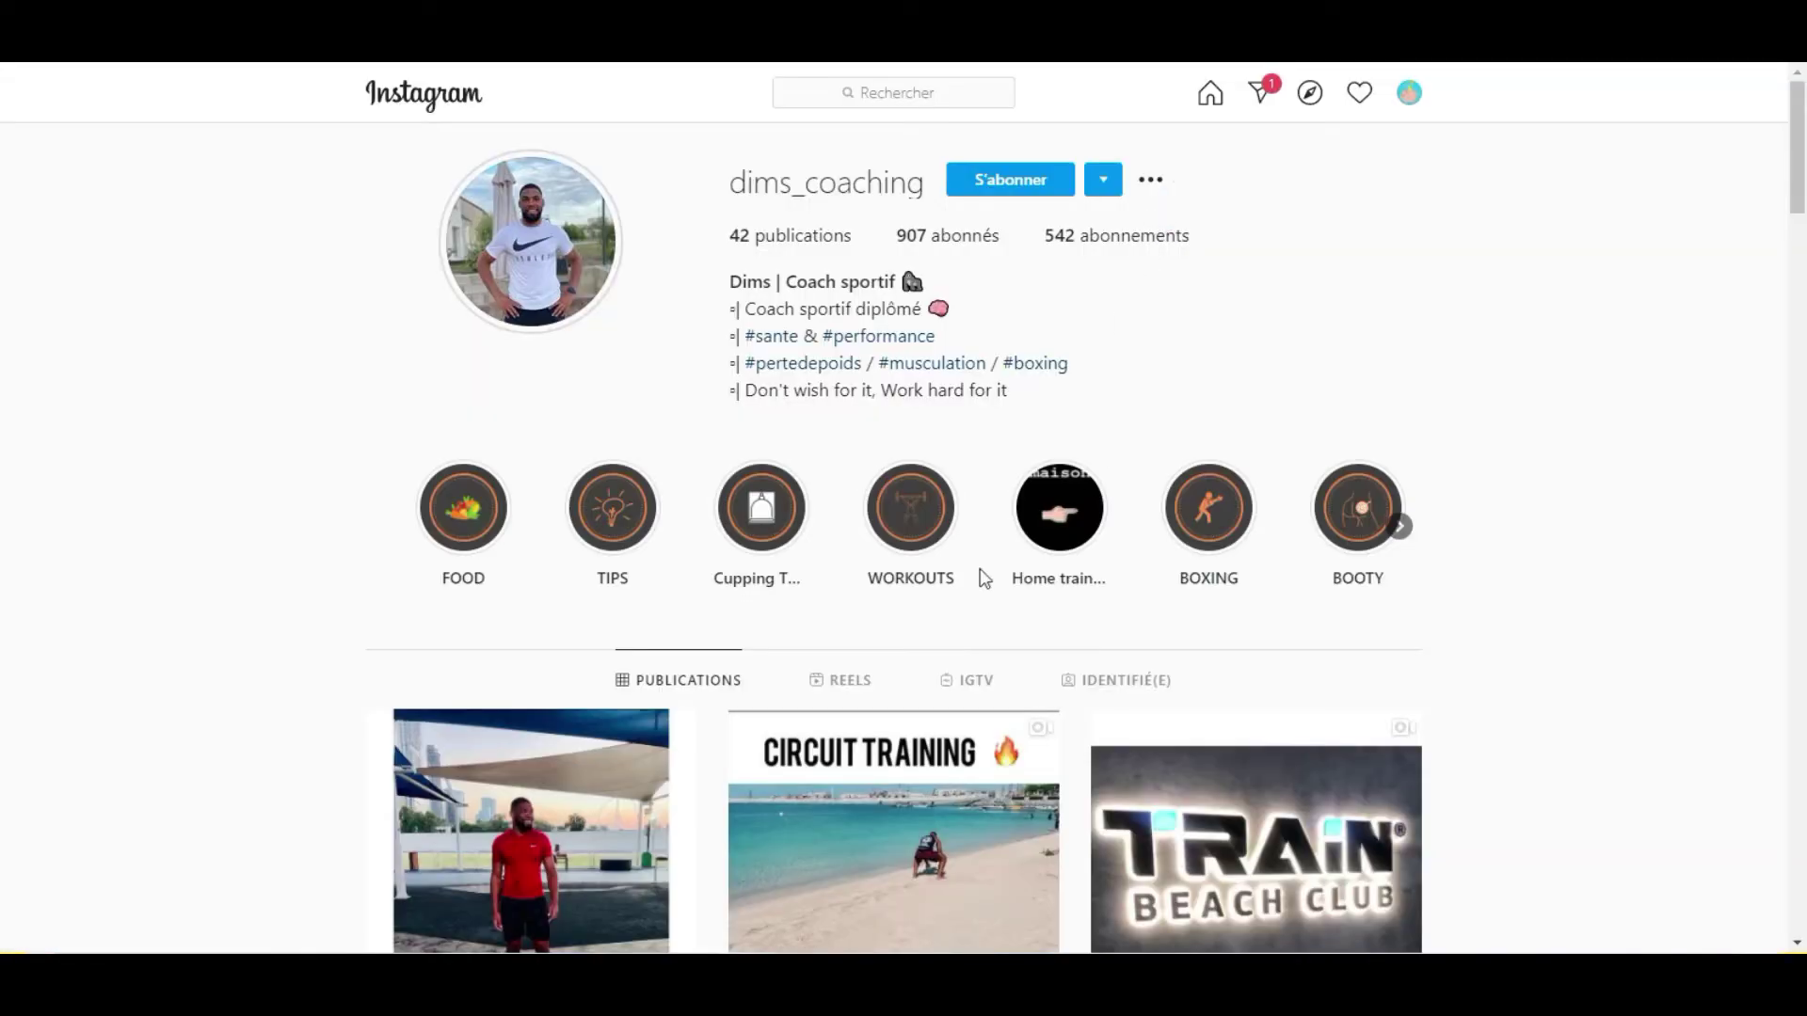
click(983, 178)
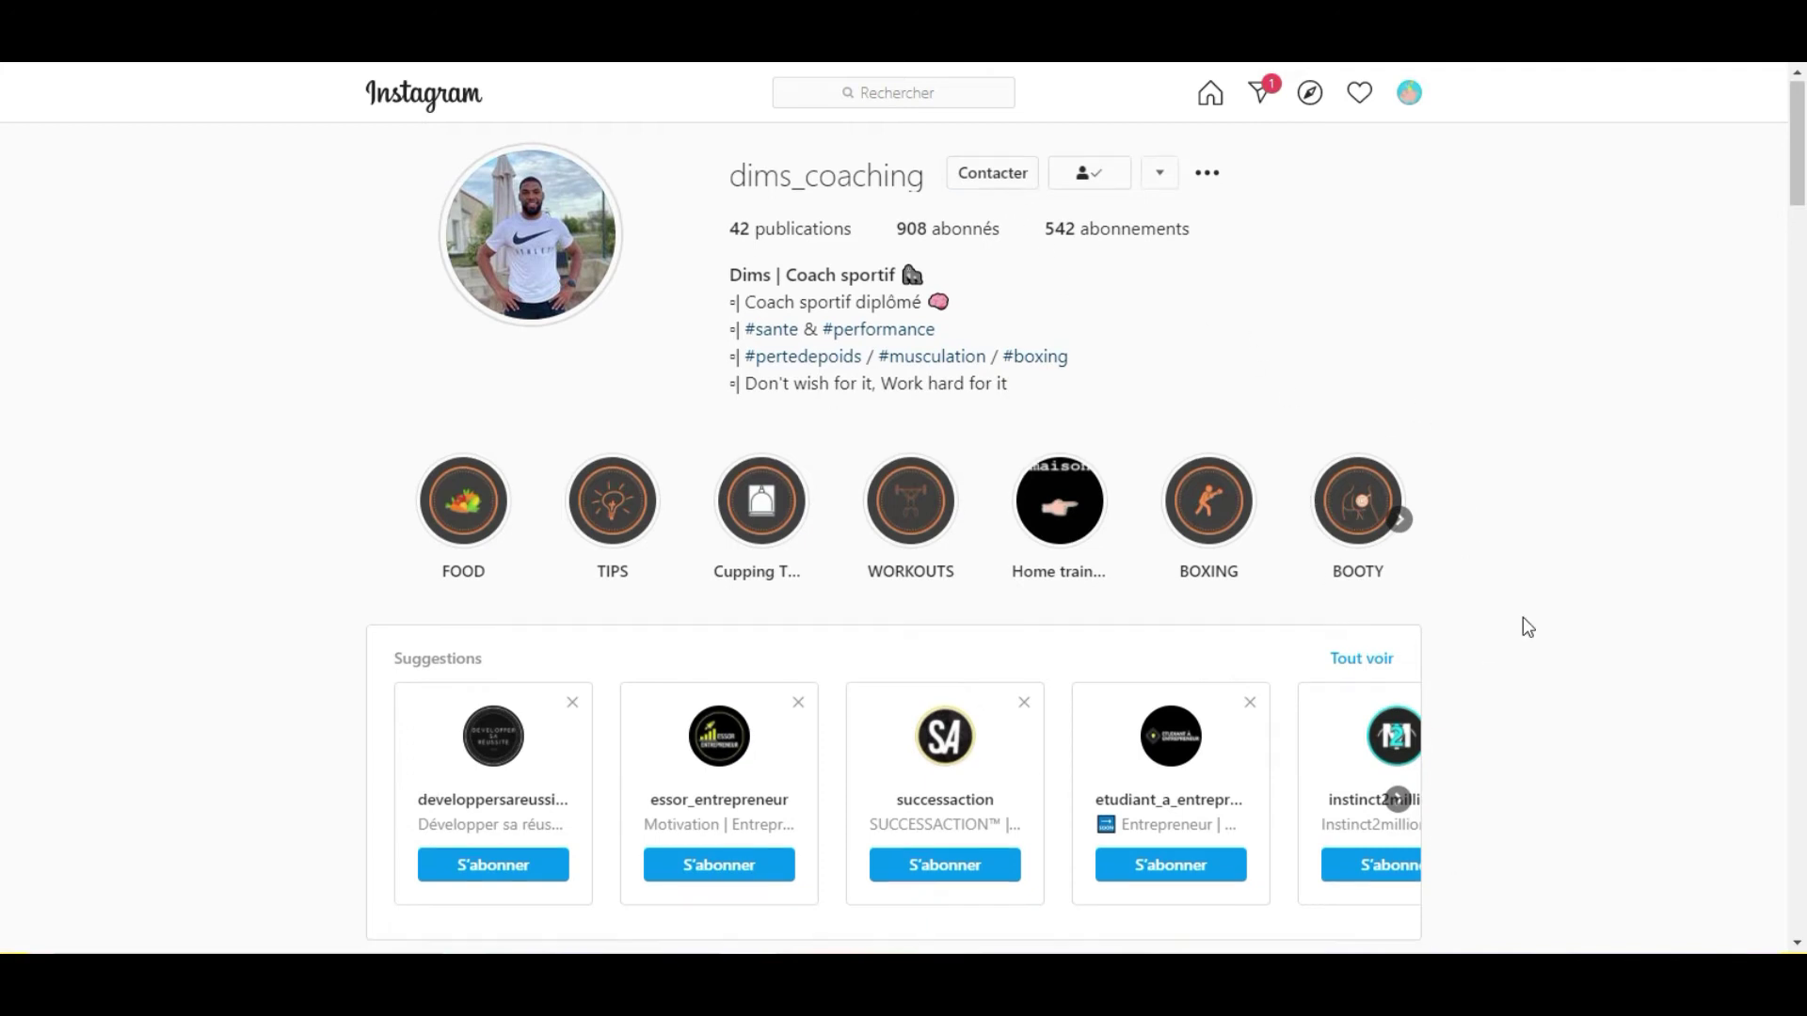
scroll(1480, 518, down, 5)
scroll(1131, 448, up, 5)
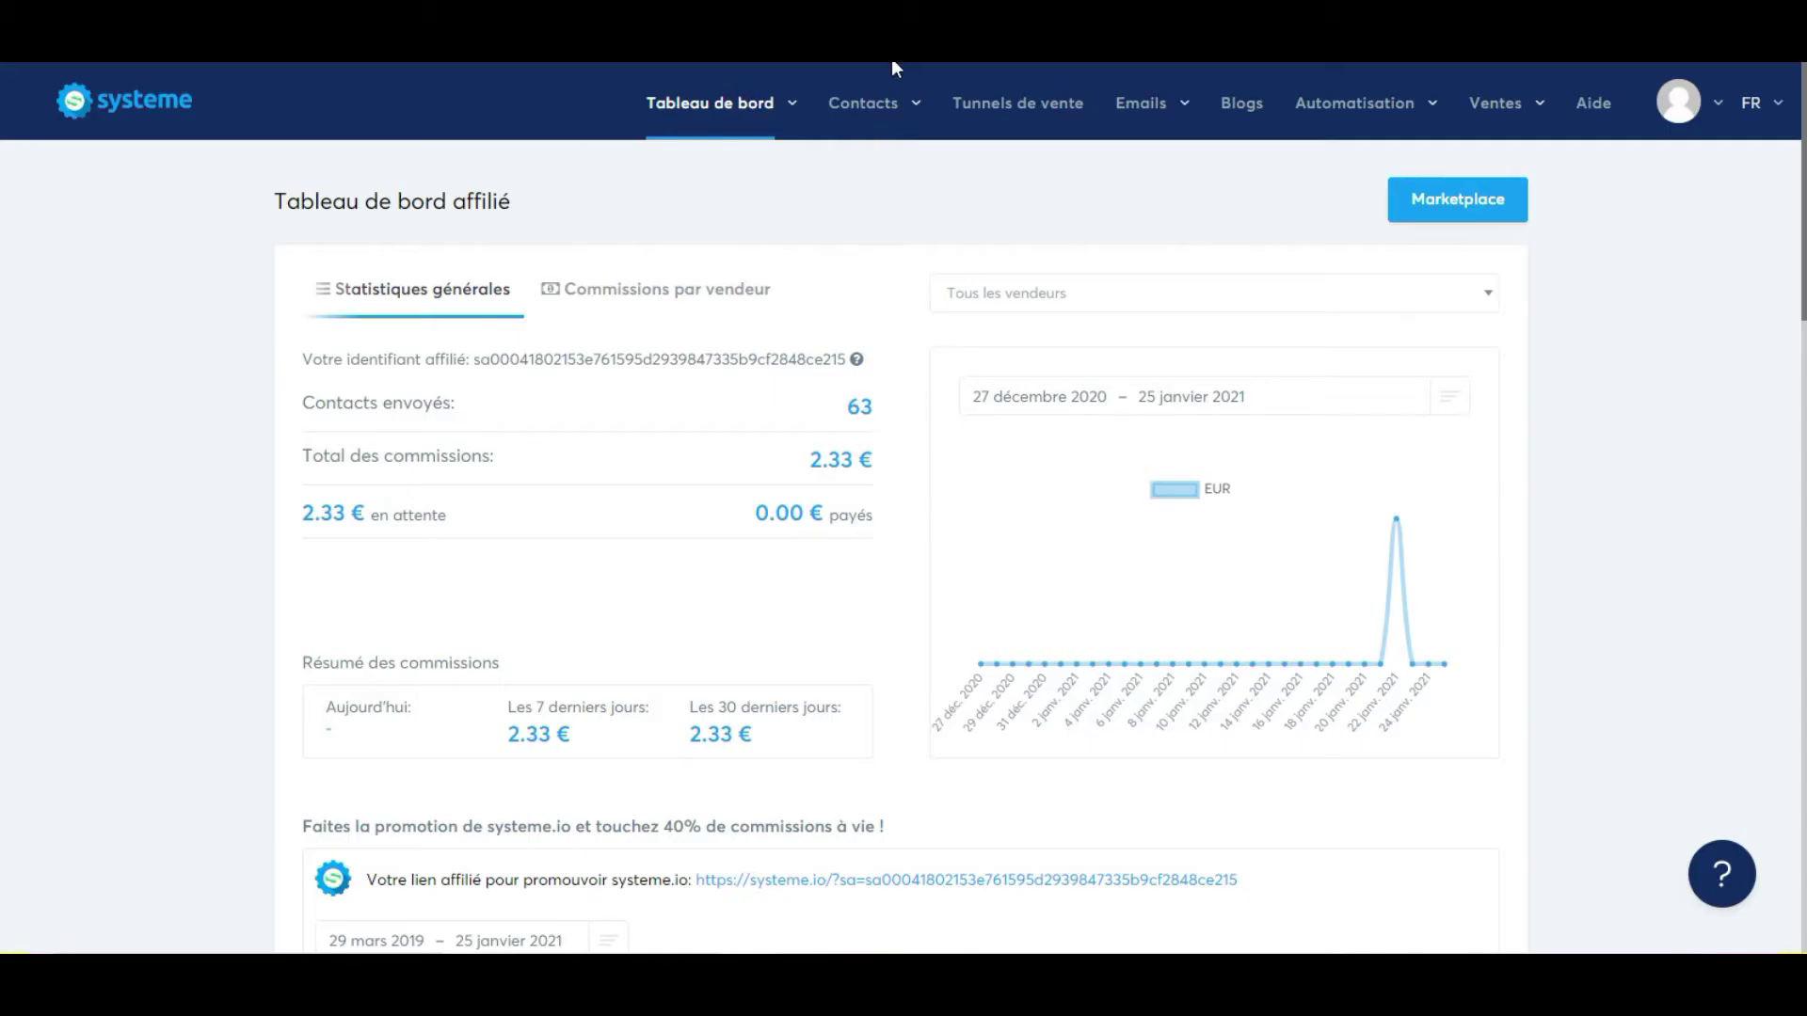
Check the Ebook funnel's share link in the Tunnels de vente list, then close it.
click(981, 113)
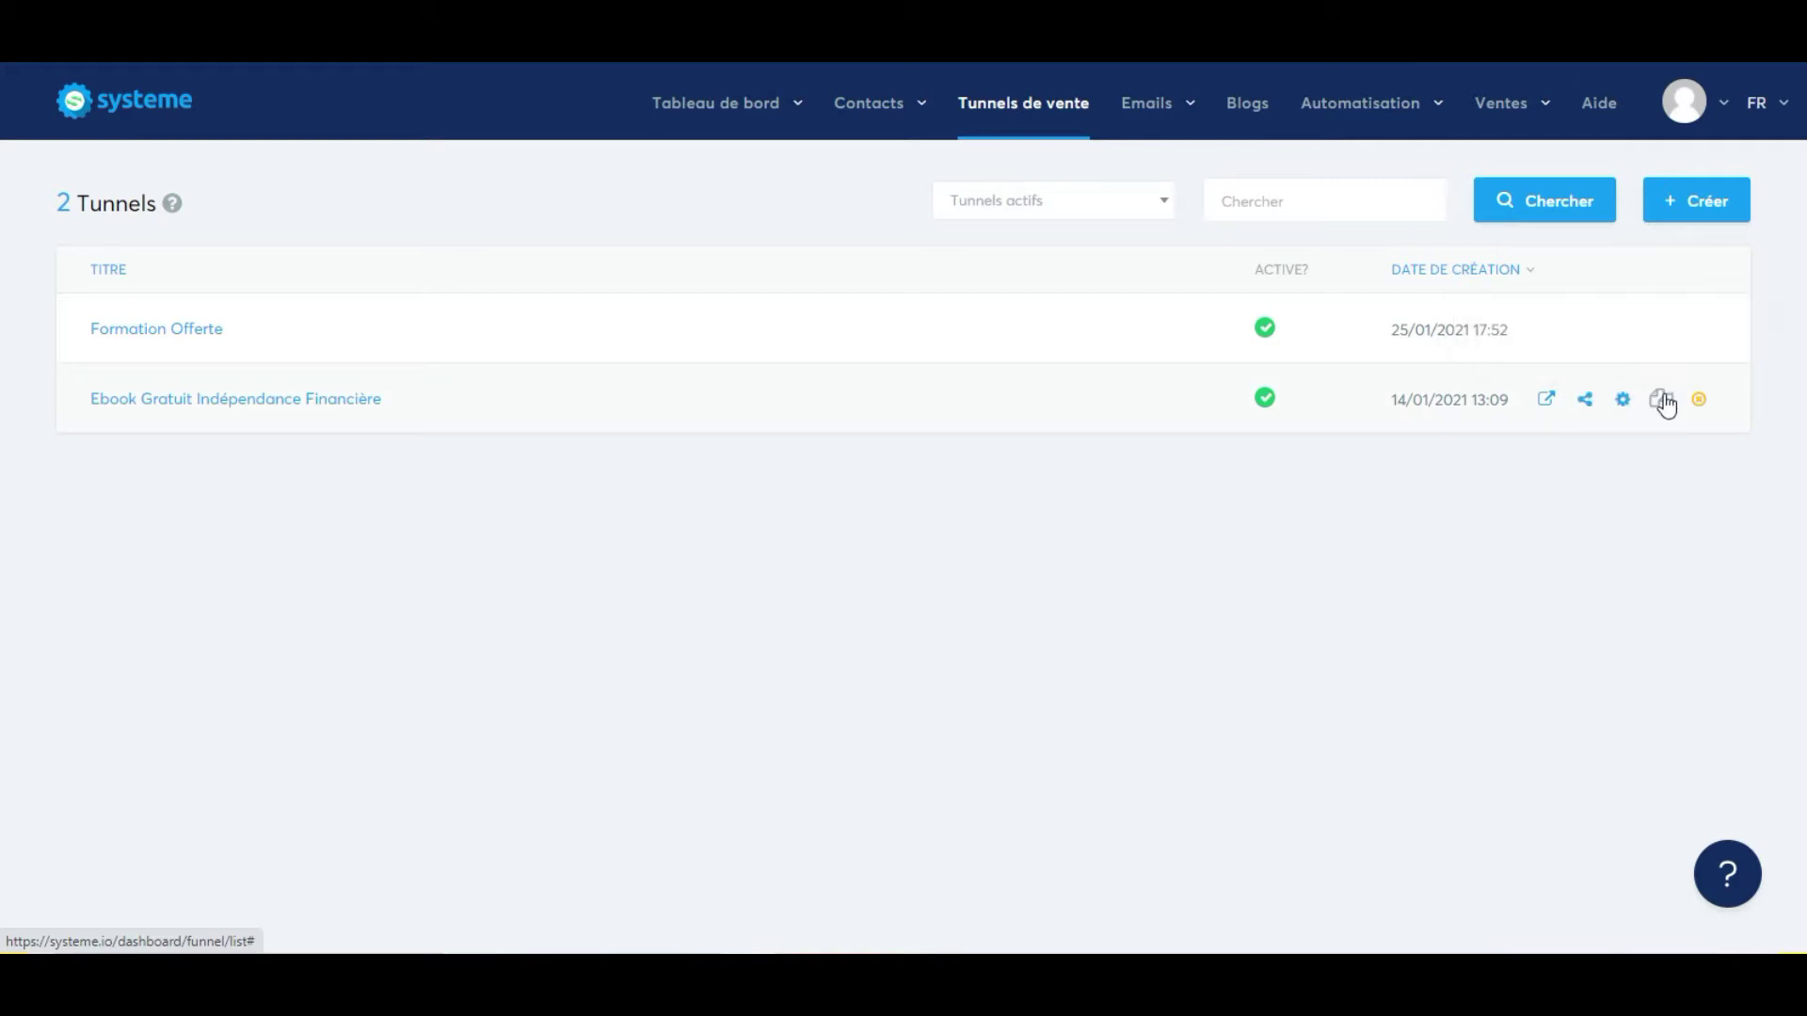
click(1588, 403)
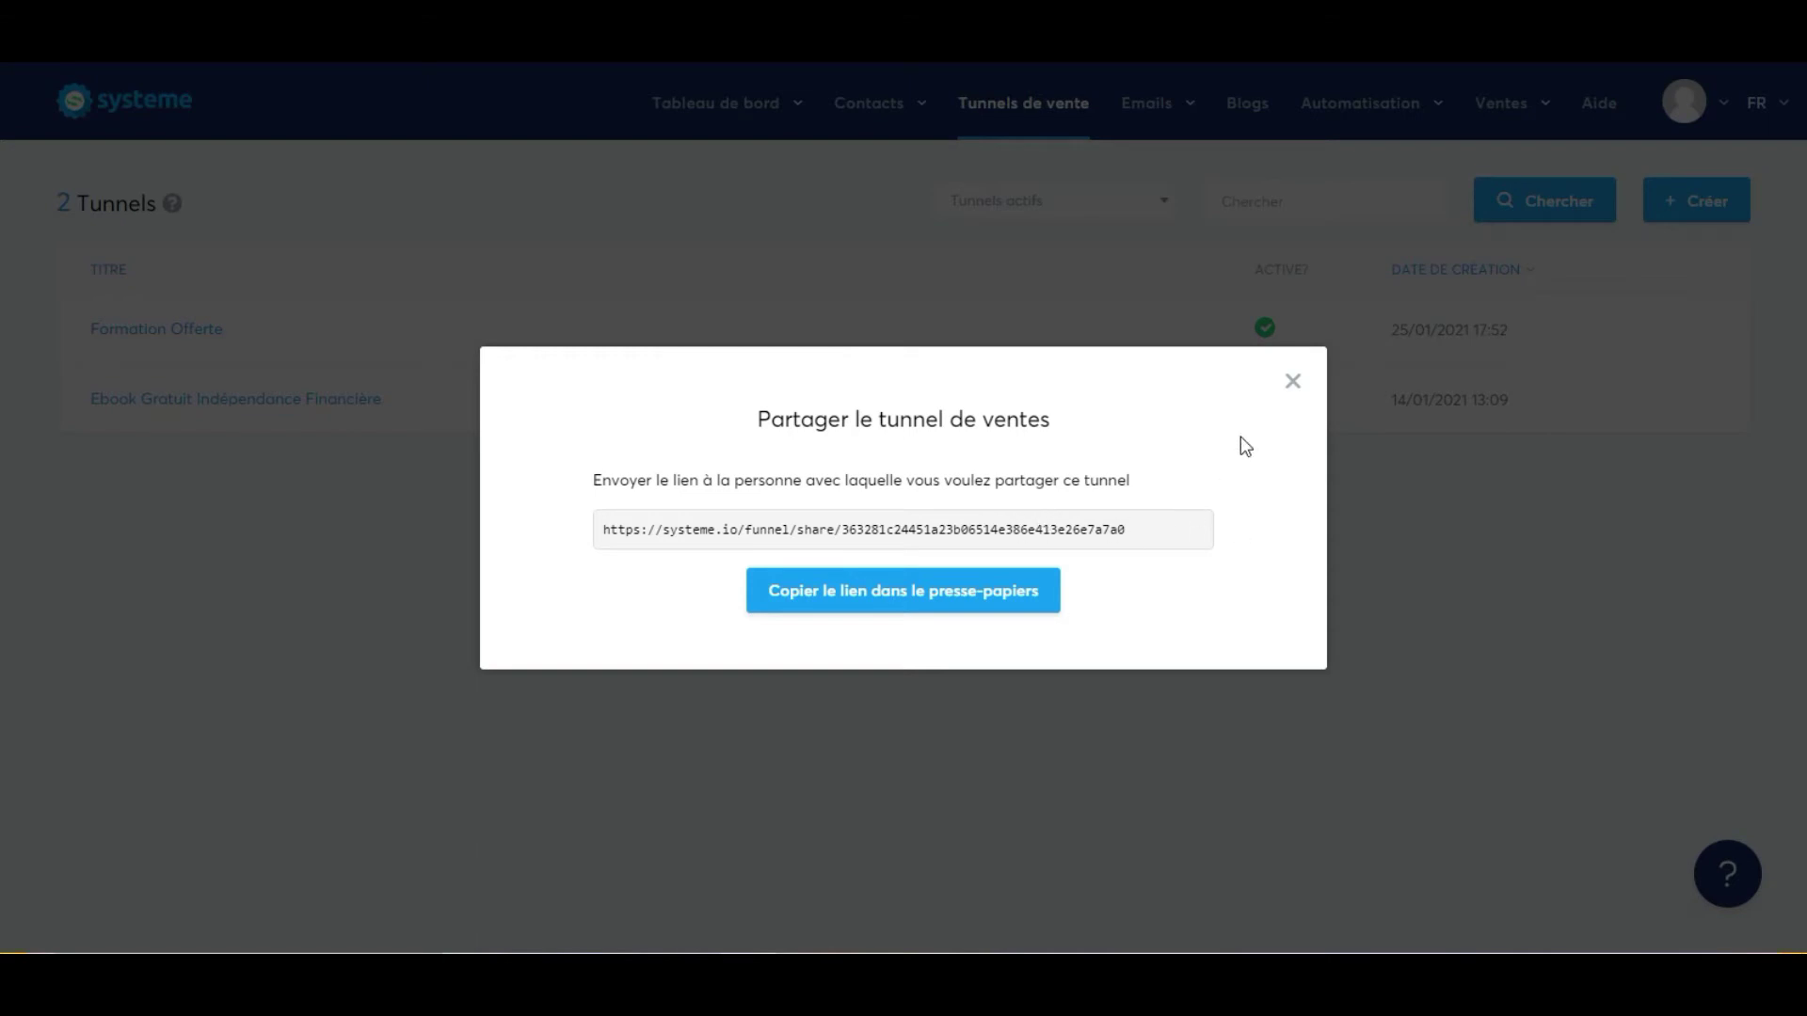
click(1036, 598)
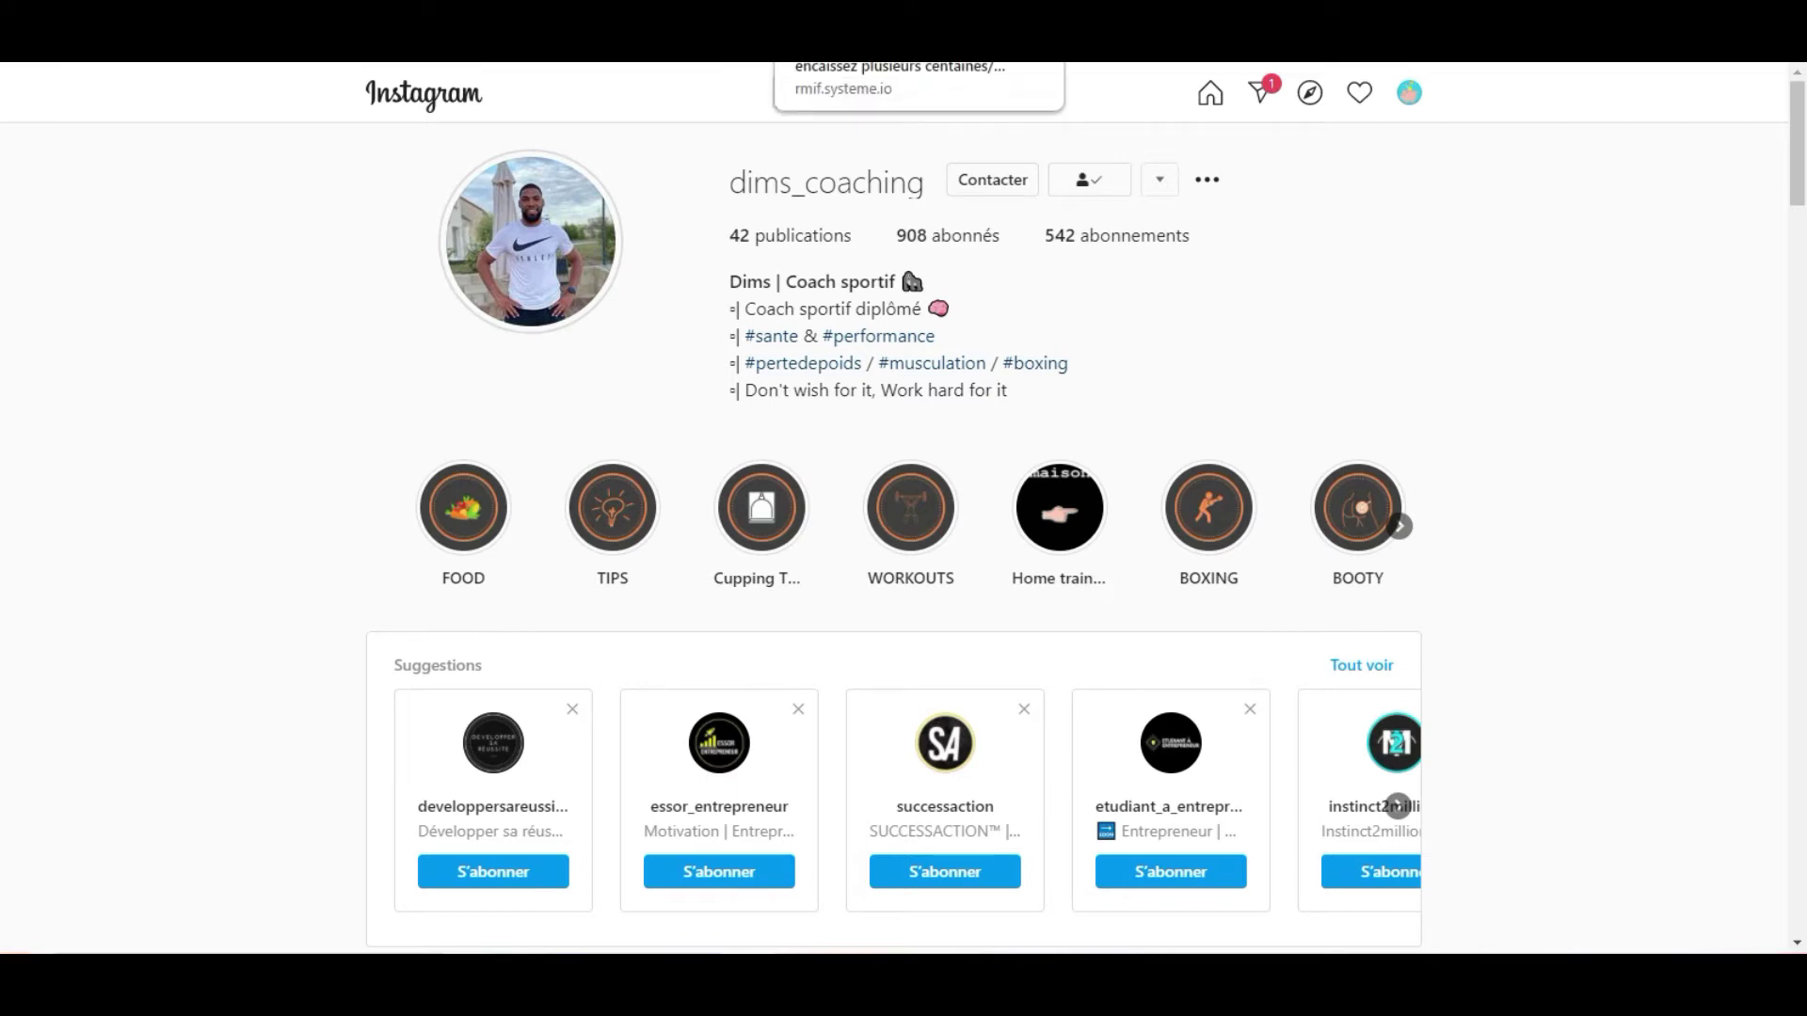
click(837, 12)
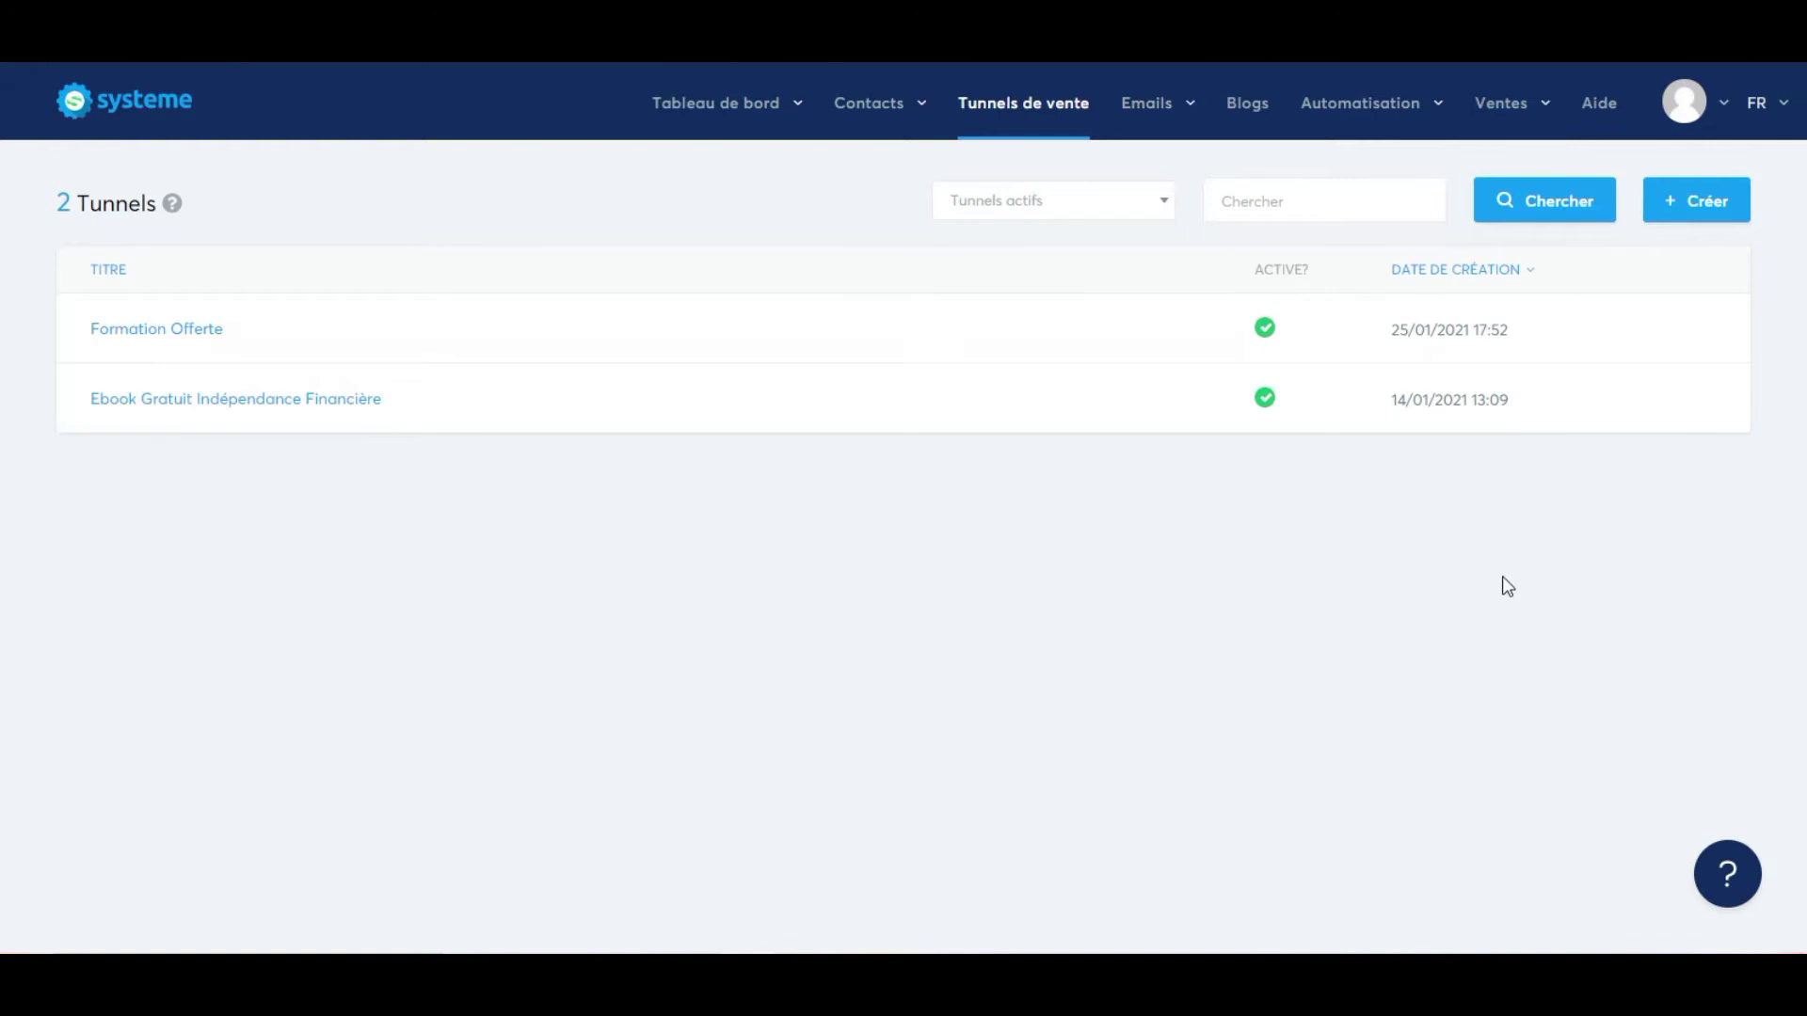
Start a new Construisez votre audience funnel and select the coach's Instagram username.
click(1690, 202)
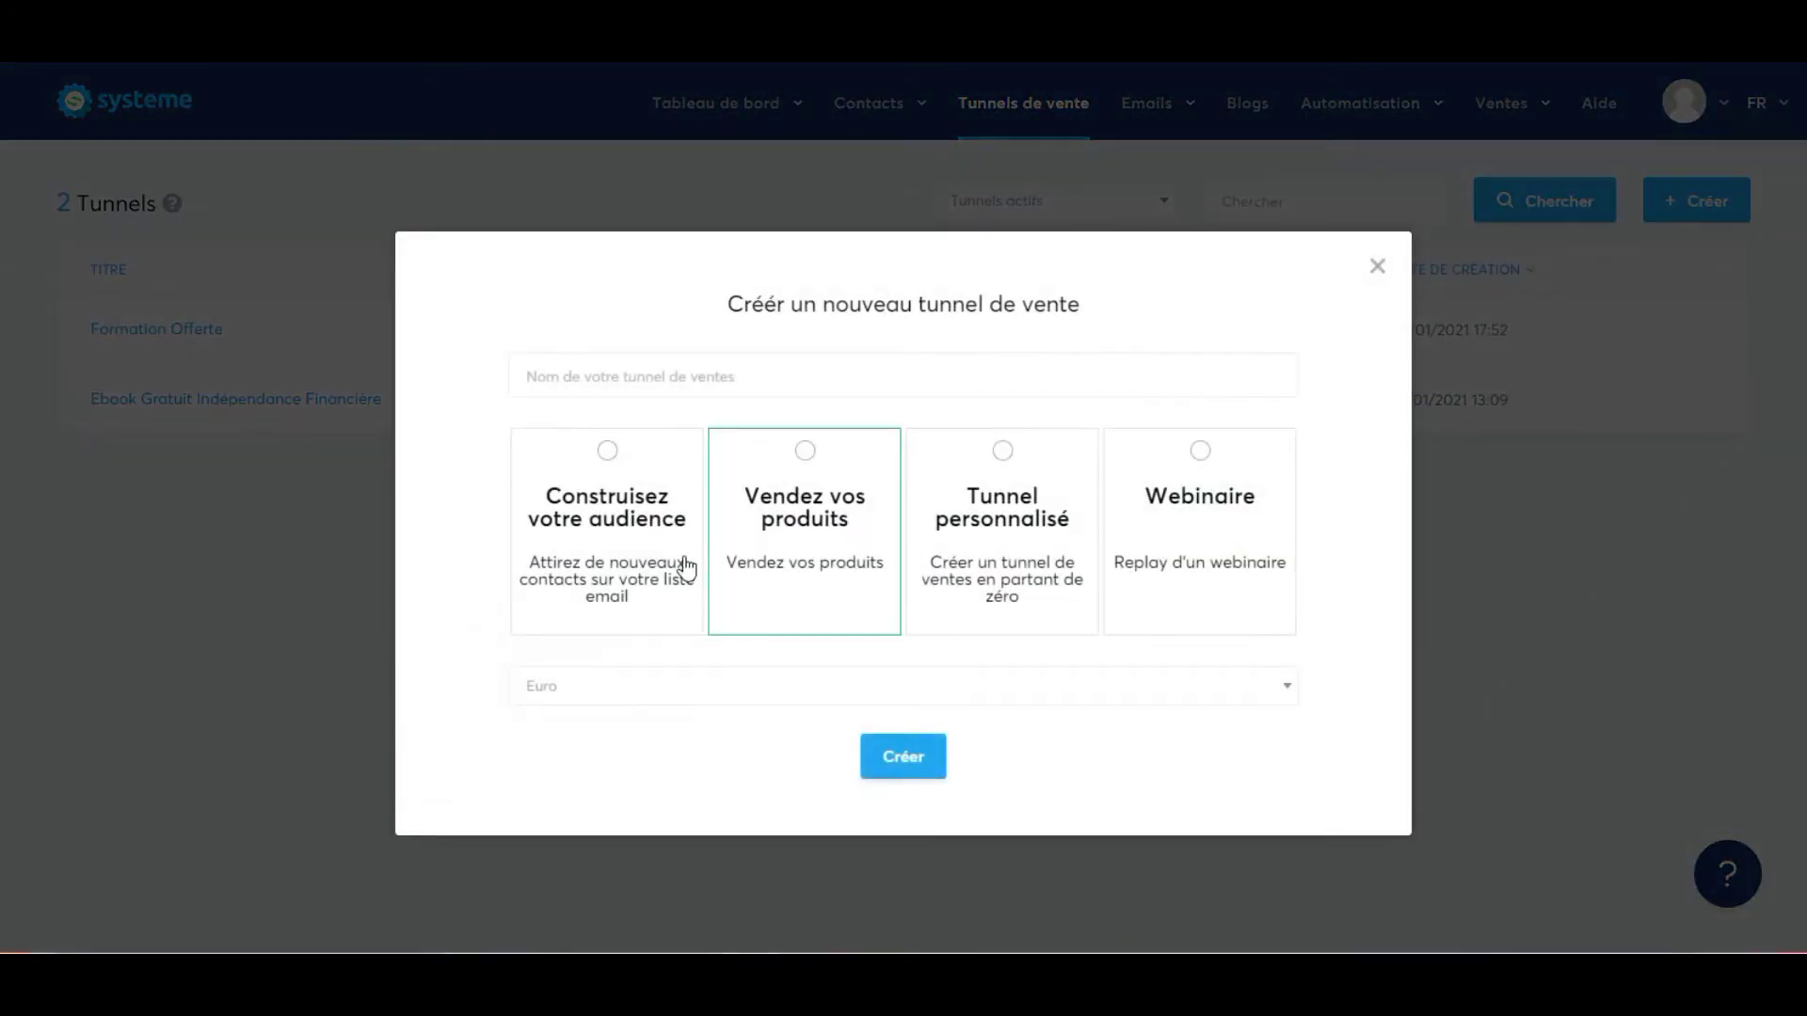
click(600, 492)
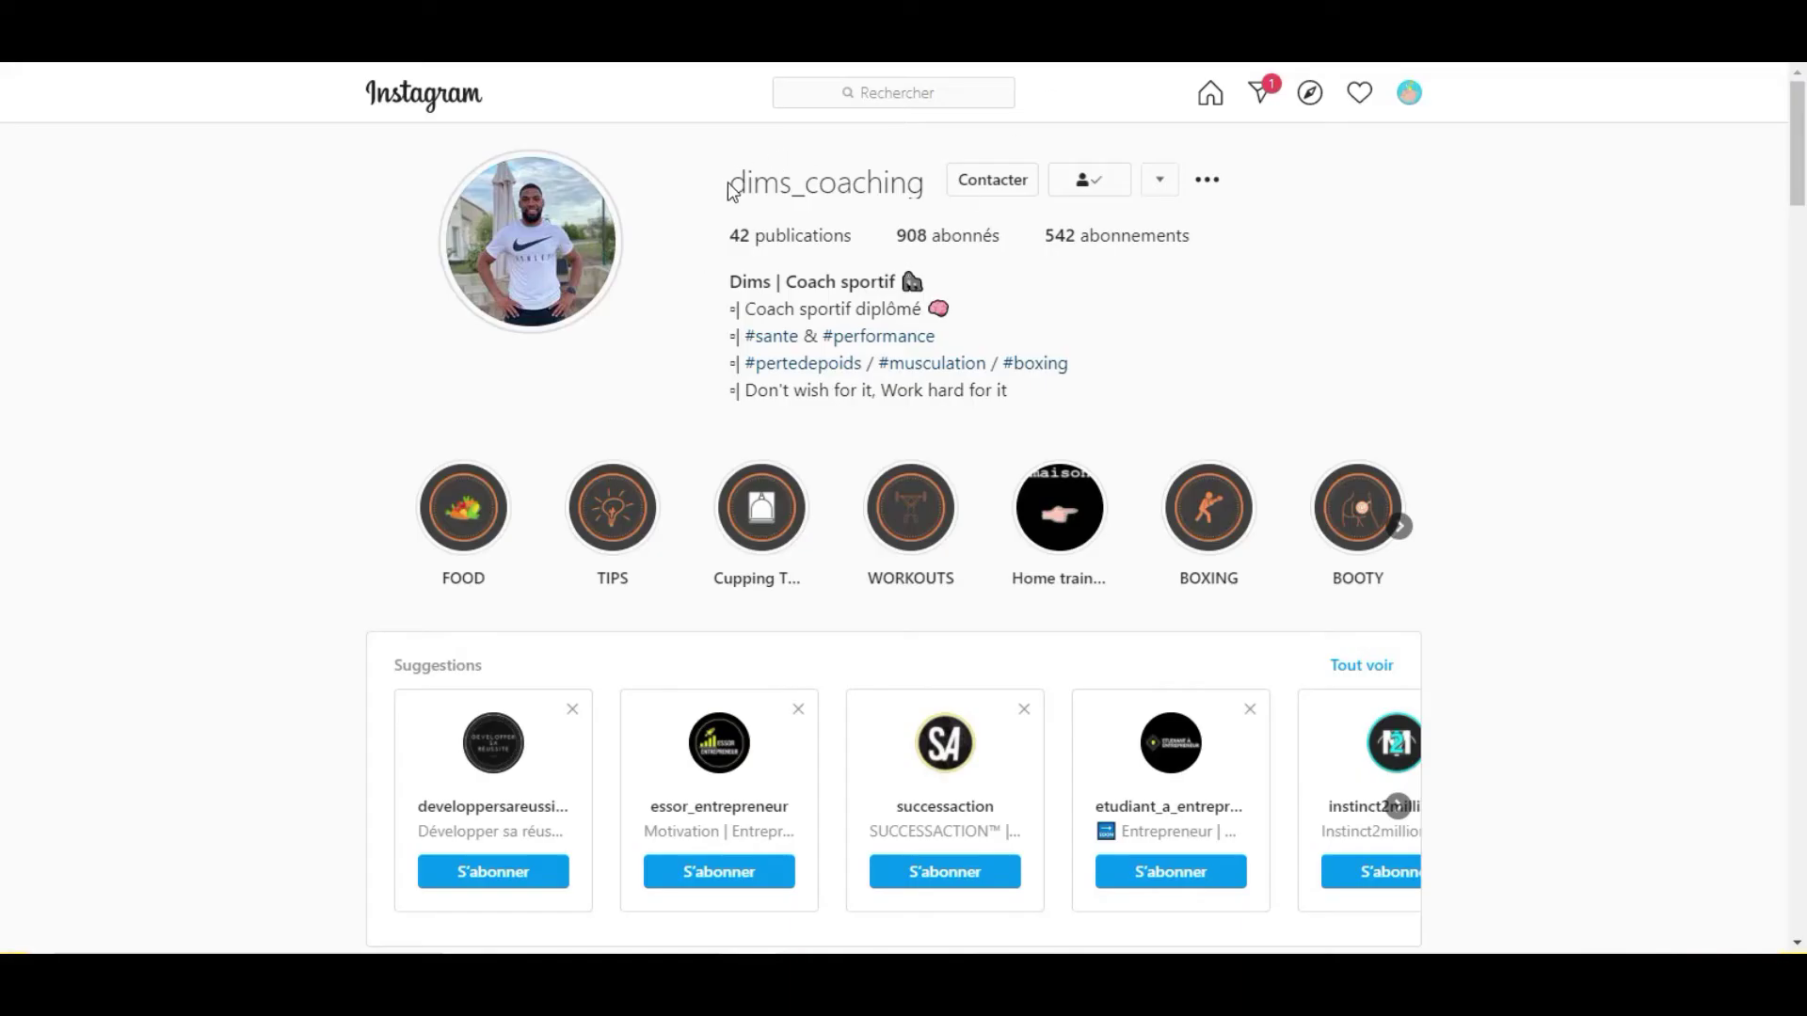
drag(927, 184, 729, 182)
Copy the coach's Instagram username to the clipboard.
right_click(772, 187)
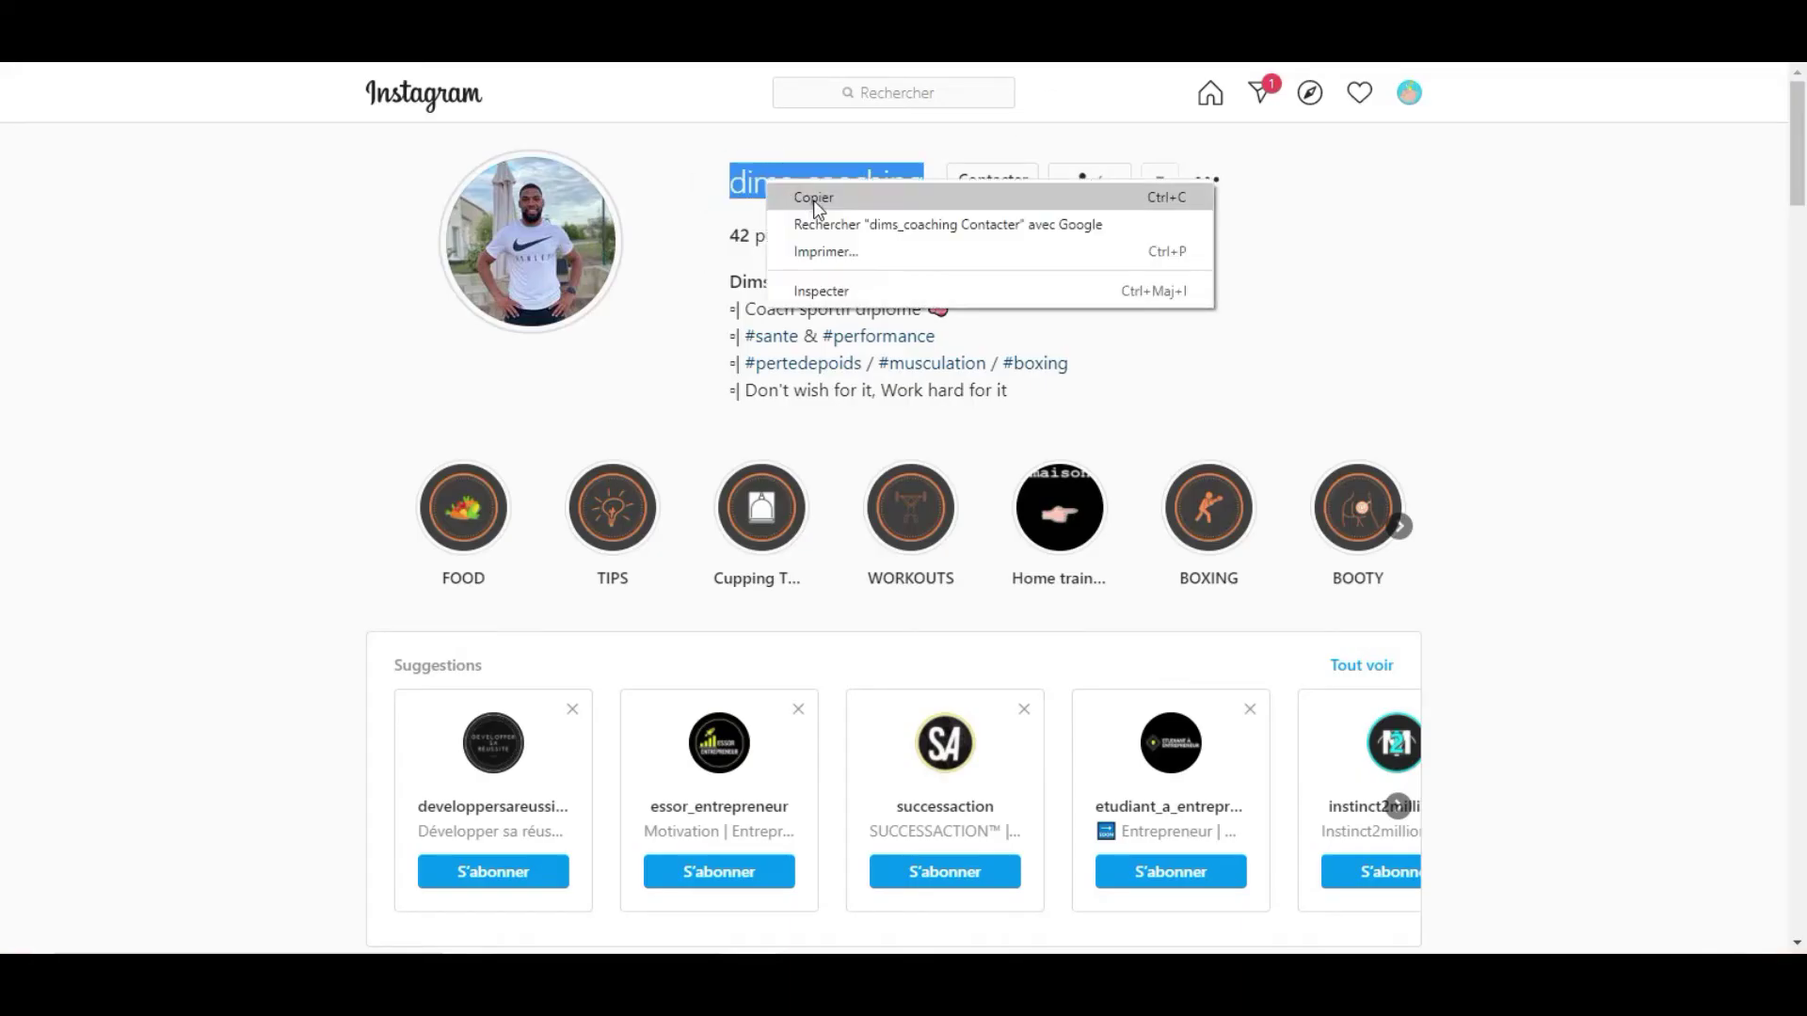
click(811, 199)
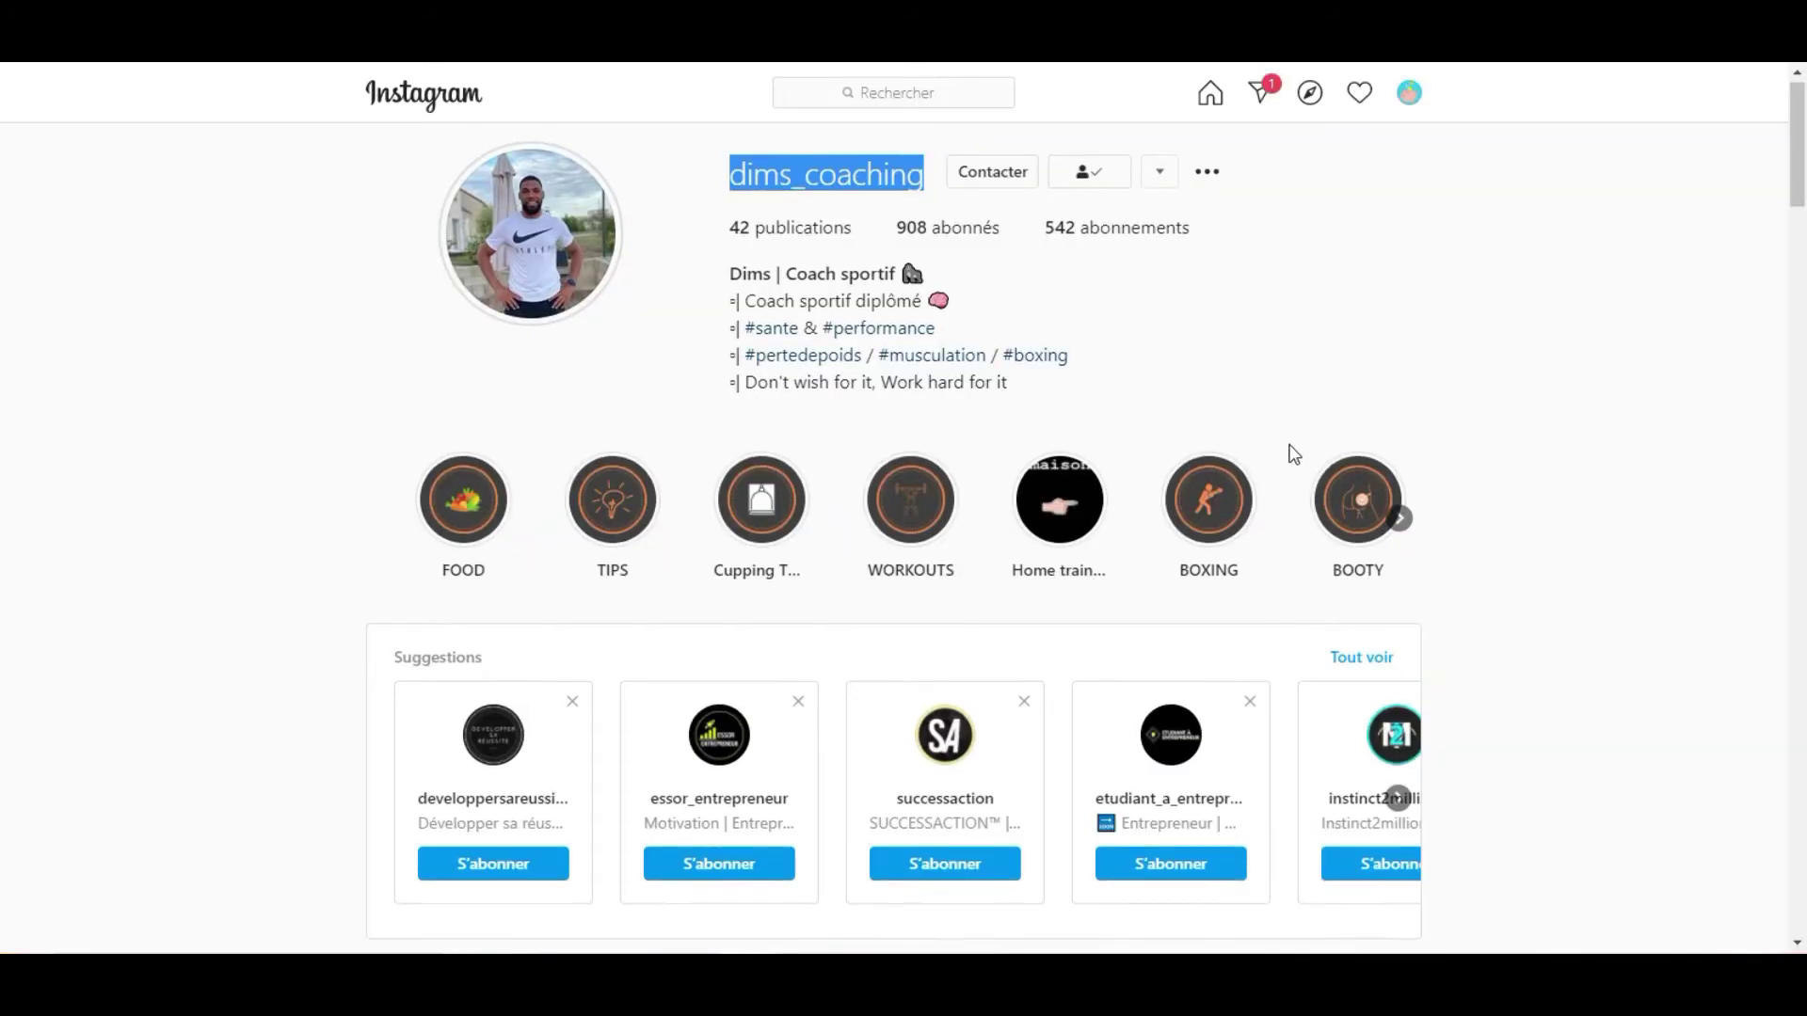
scroll(1097, 541, down, 8)
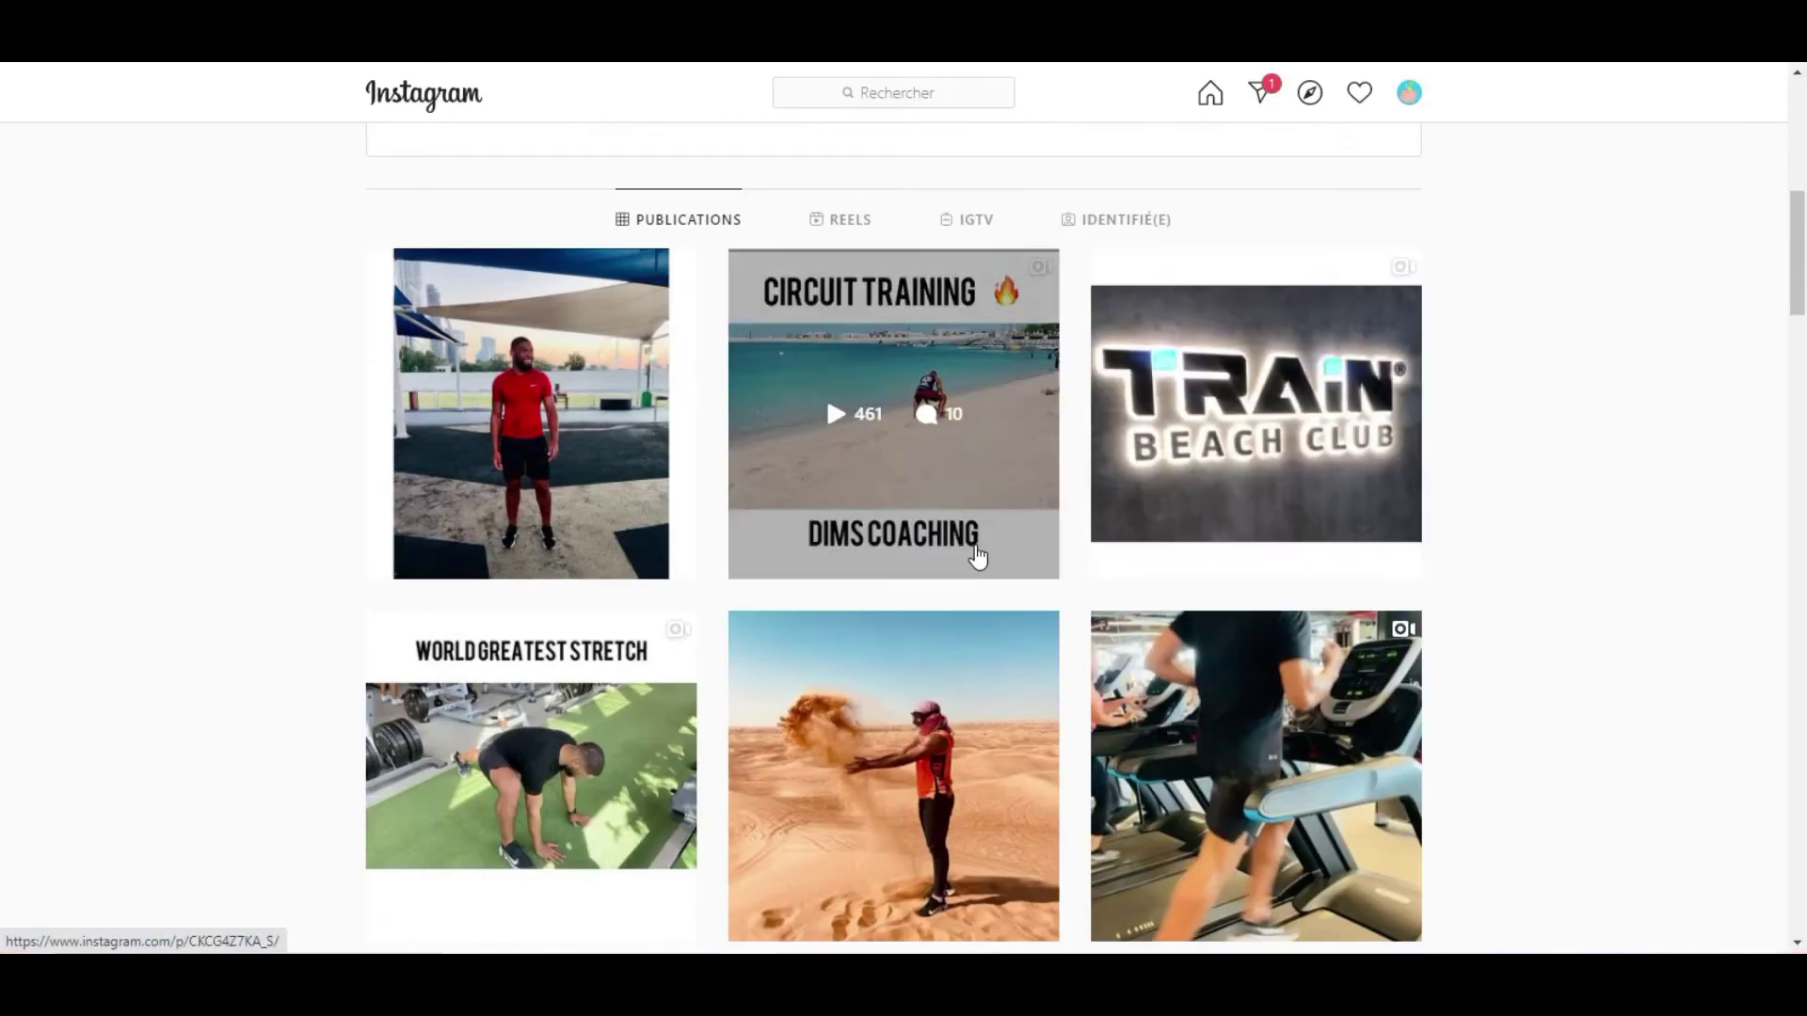
scroll(978, 557, down, 1)
Browse from the TRAIN Beach Club post through the next posts, then close the viewer.
click(1139, 349)
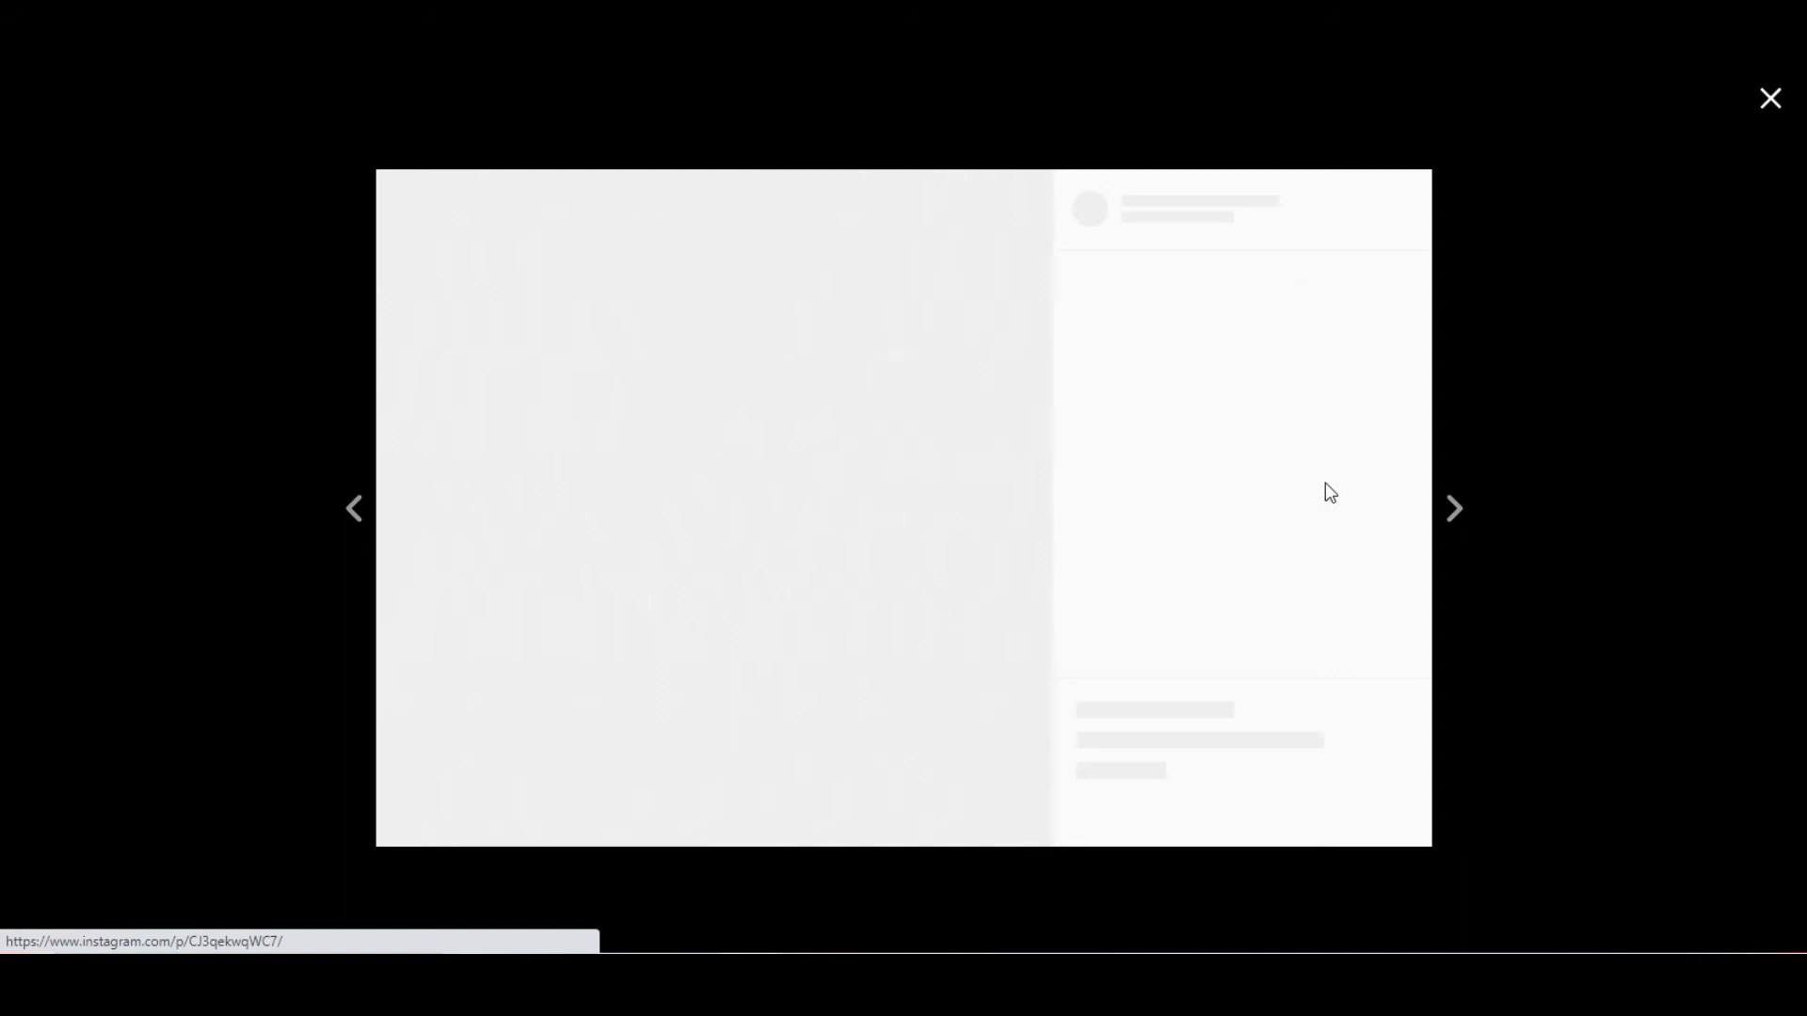
click(1453, 507)
click(1454, 508)
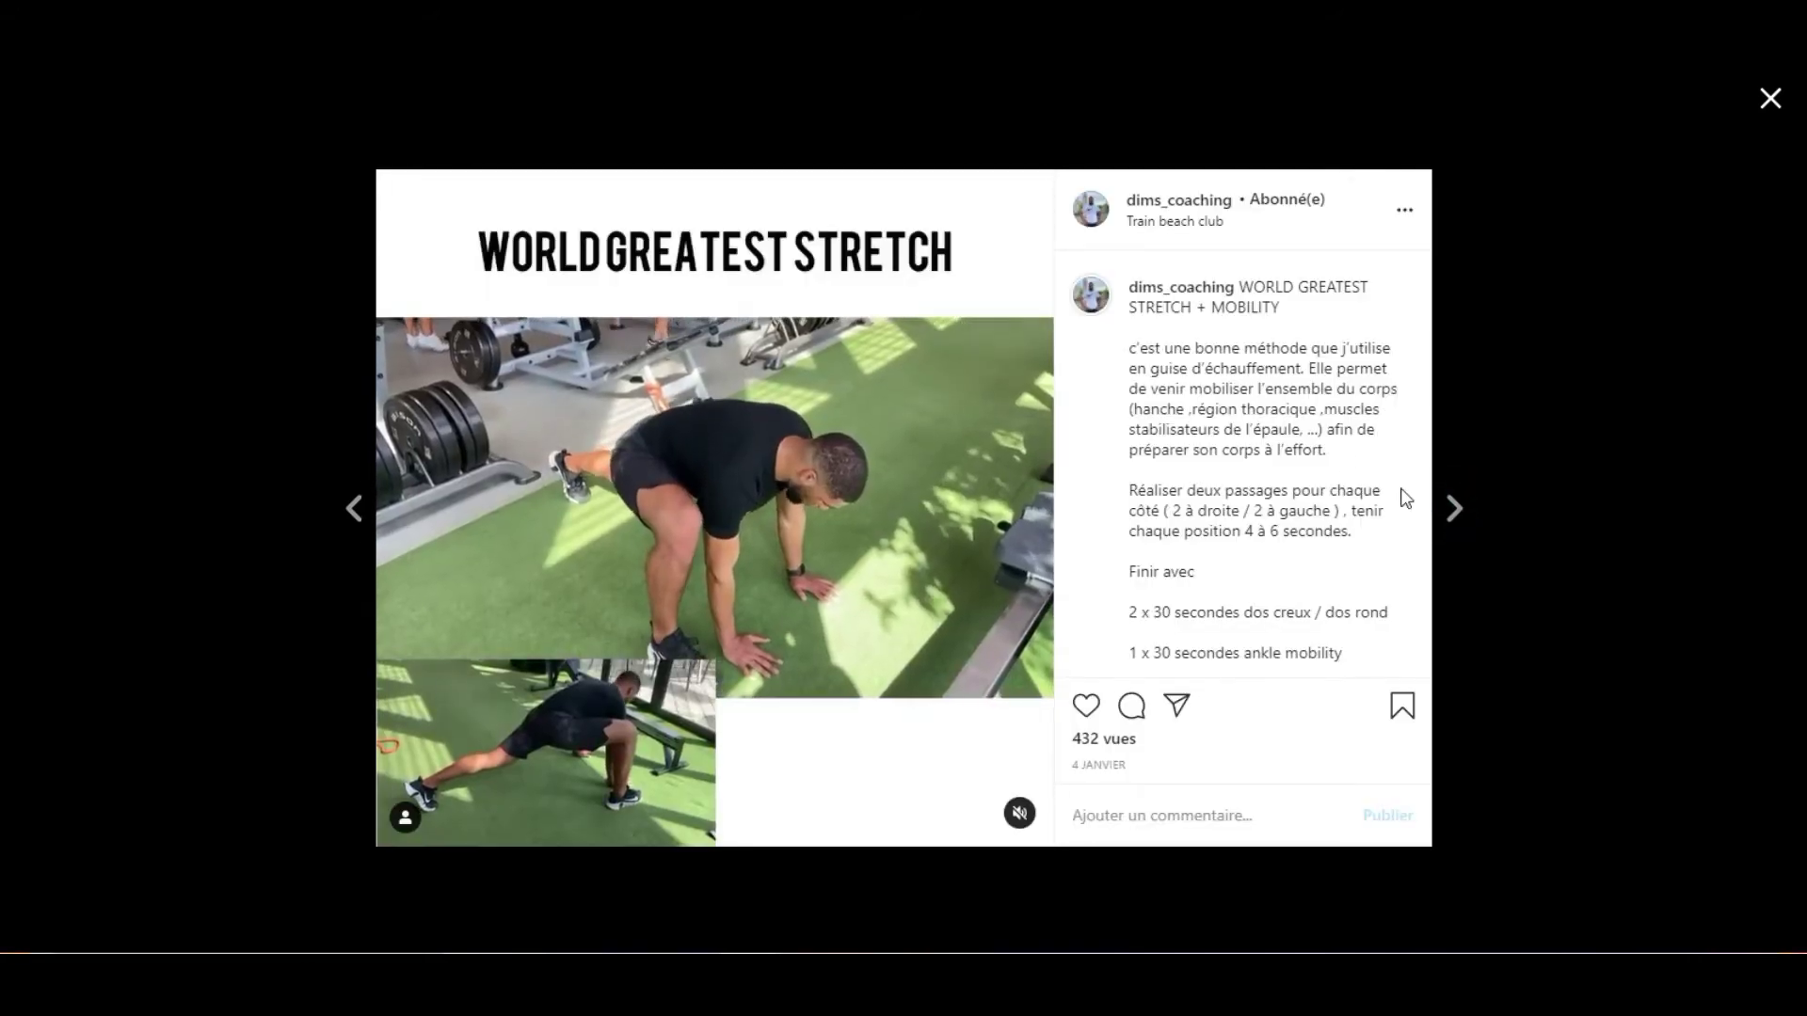
scroll(1313, 436, down, 2)
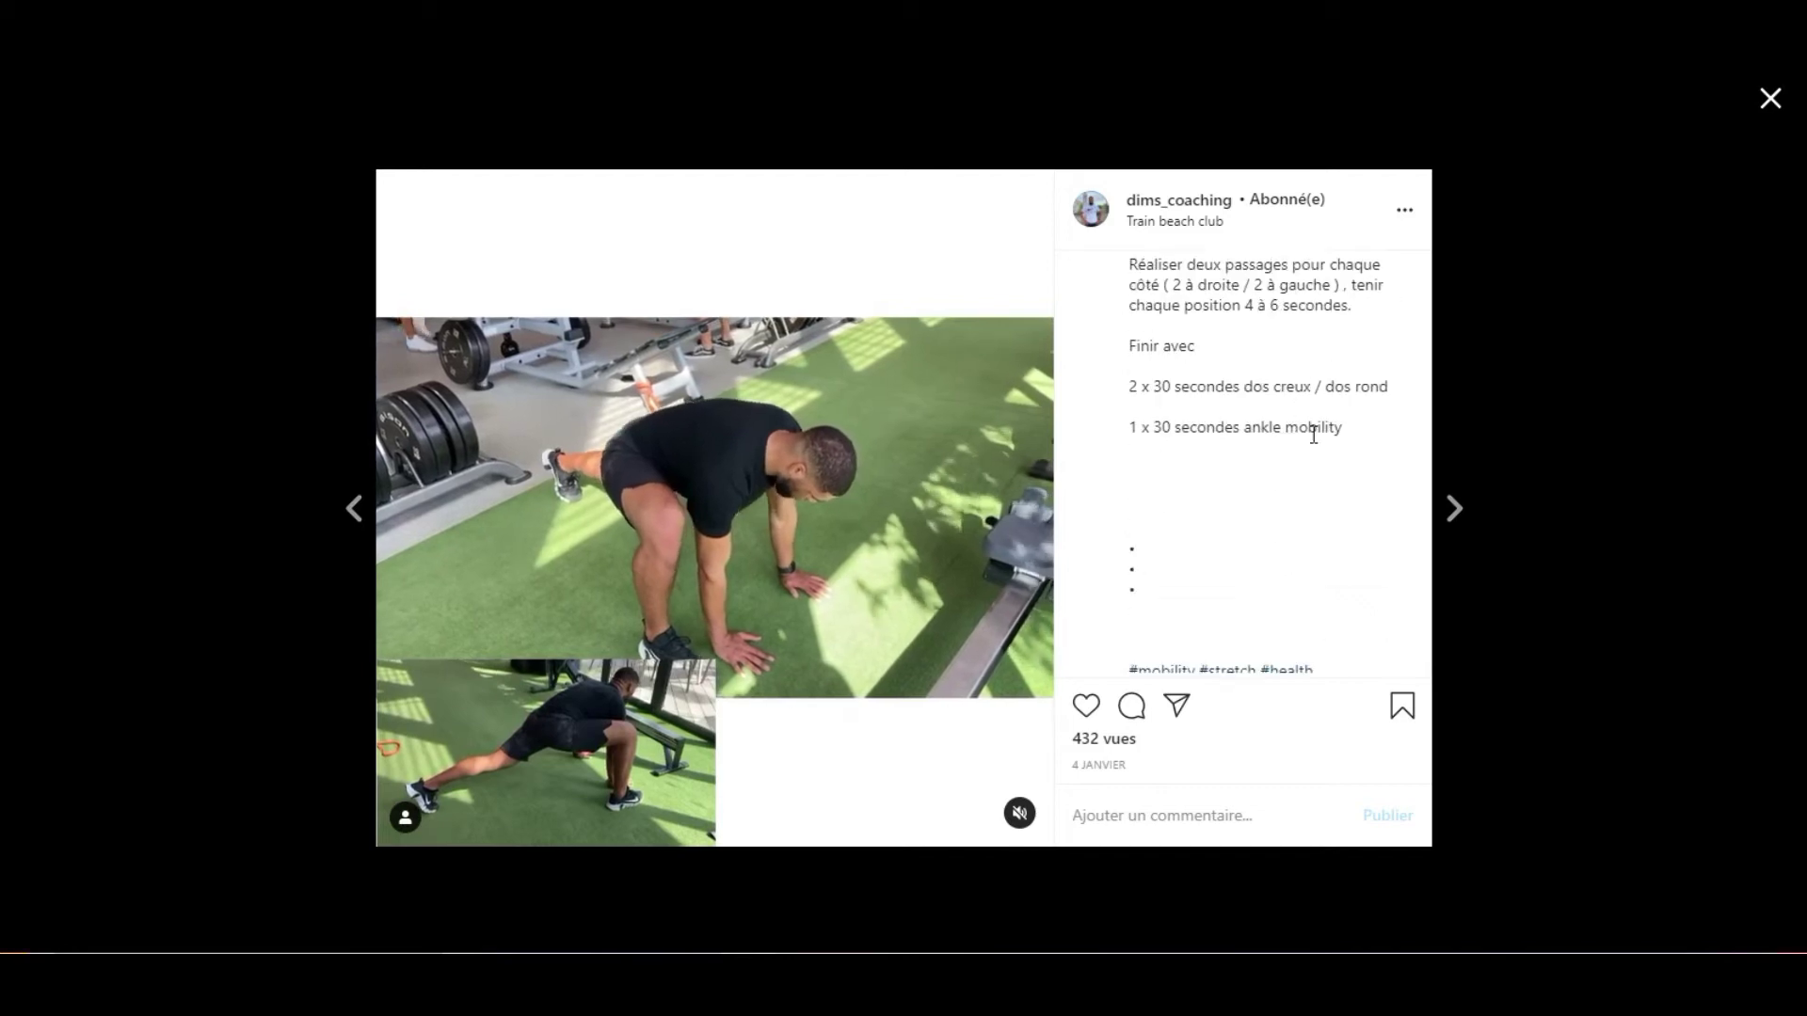
click(1601, 379)
scroll(1026, 451, up, 5)
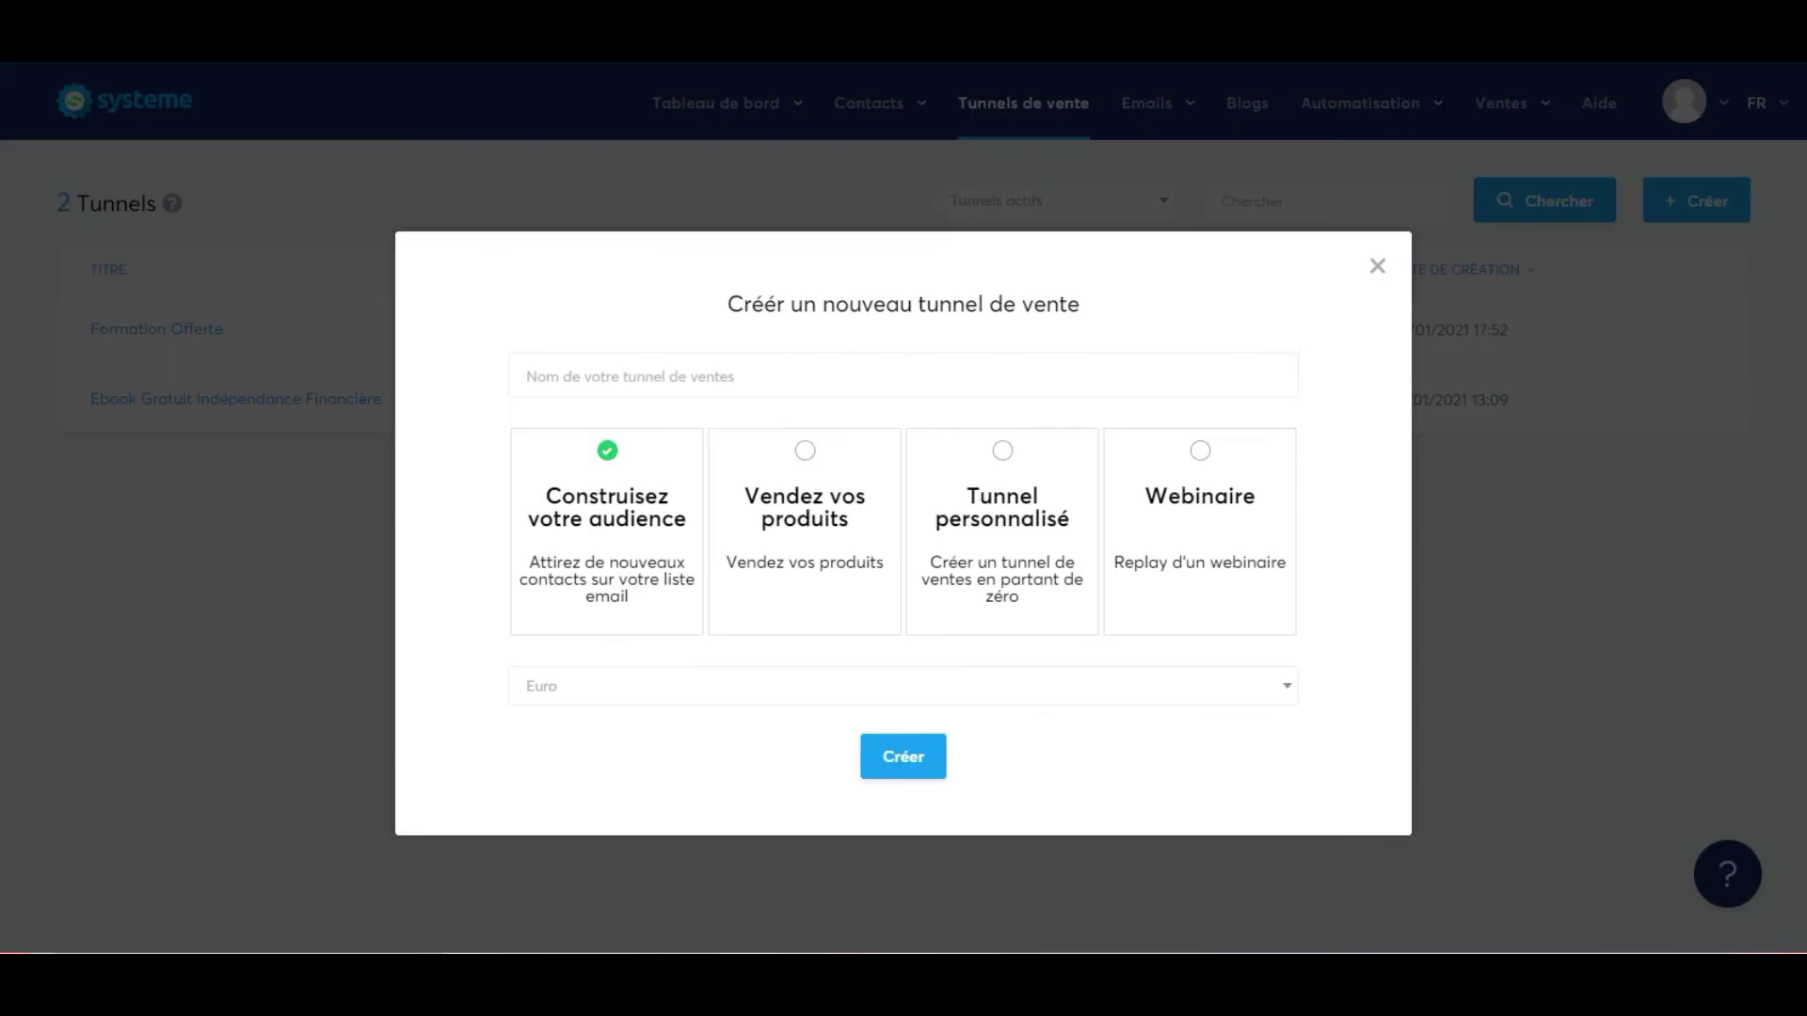
Name the new funnel with the pasted handle dims_coaching and create it.
click(930, 755)
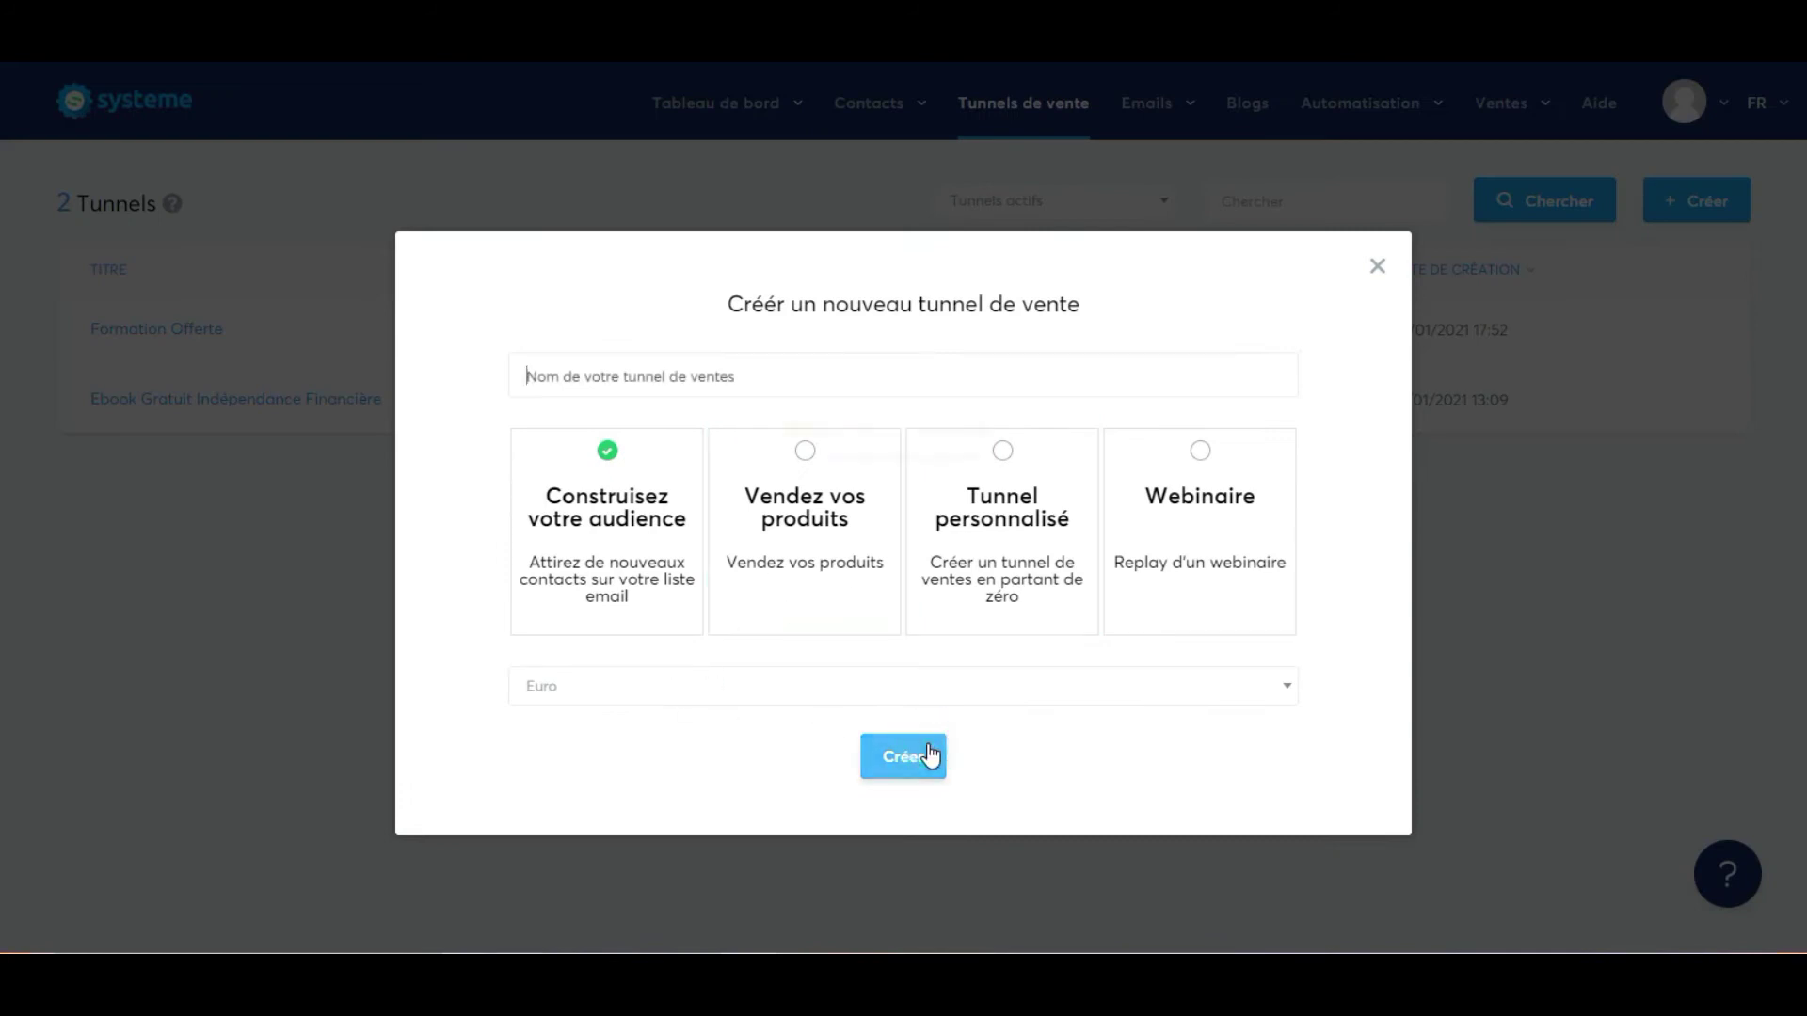
click(727, 377)
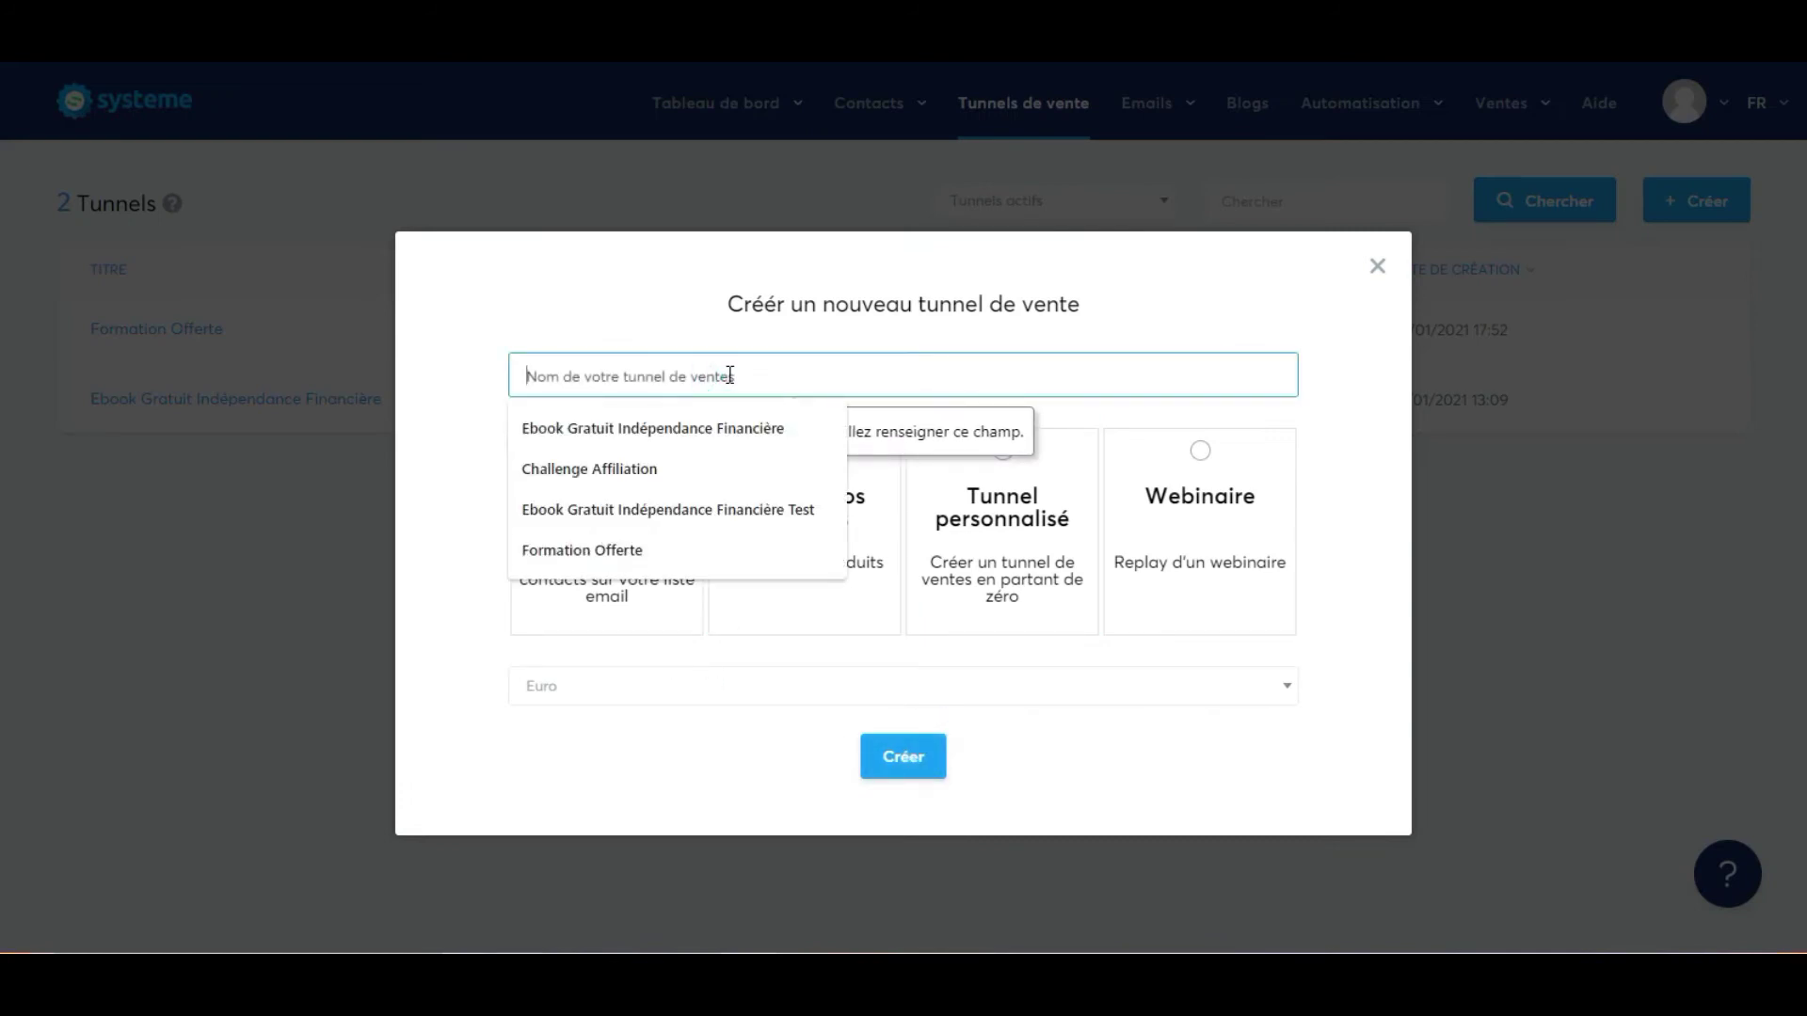
key(ctrl+v)
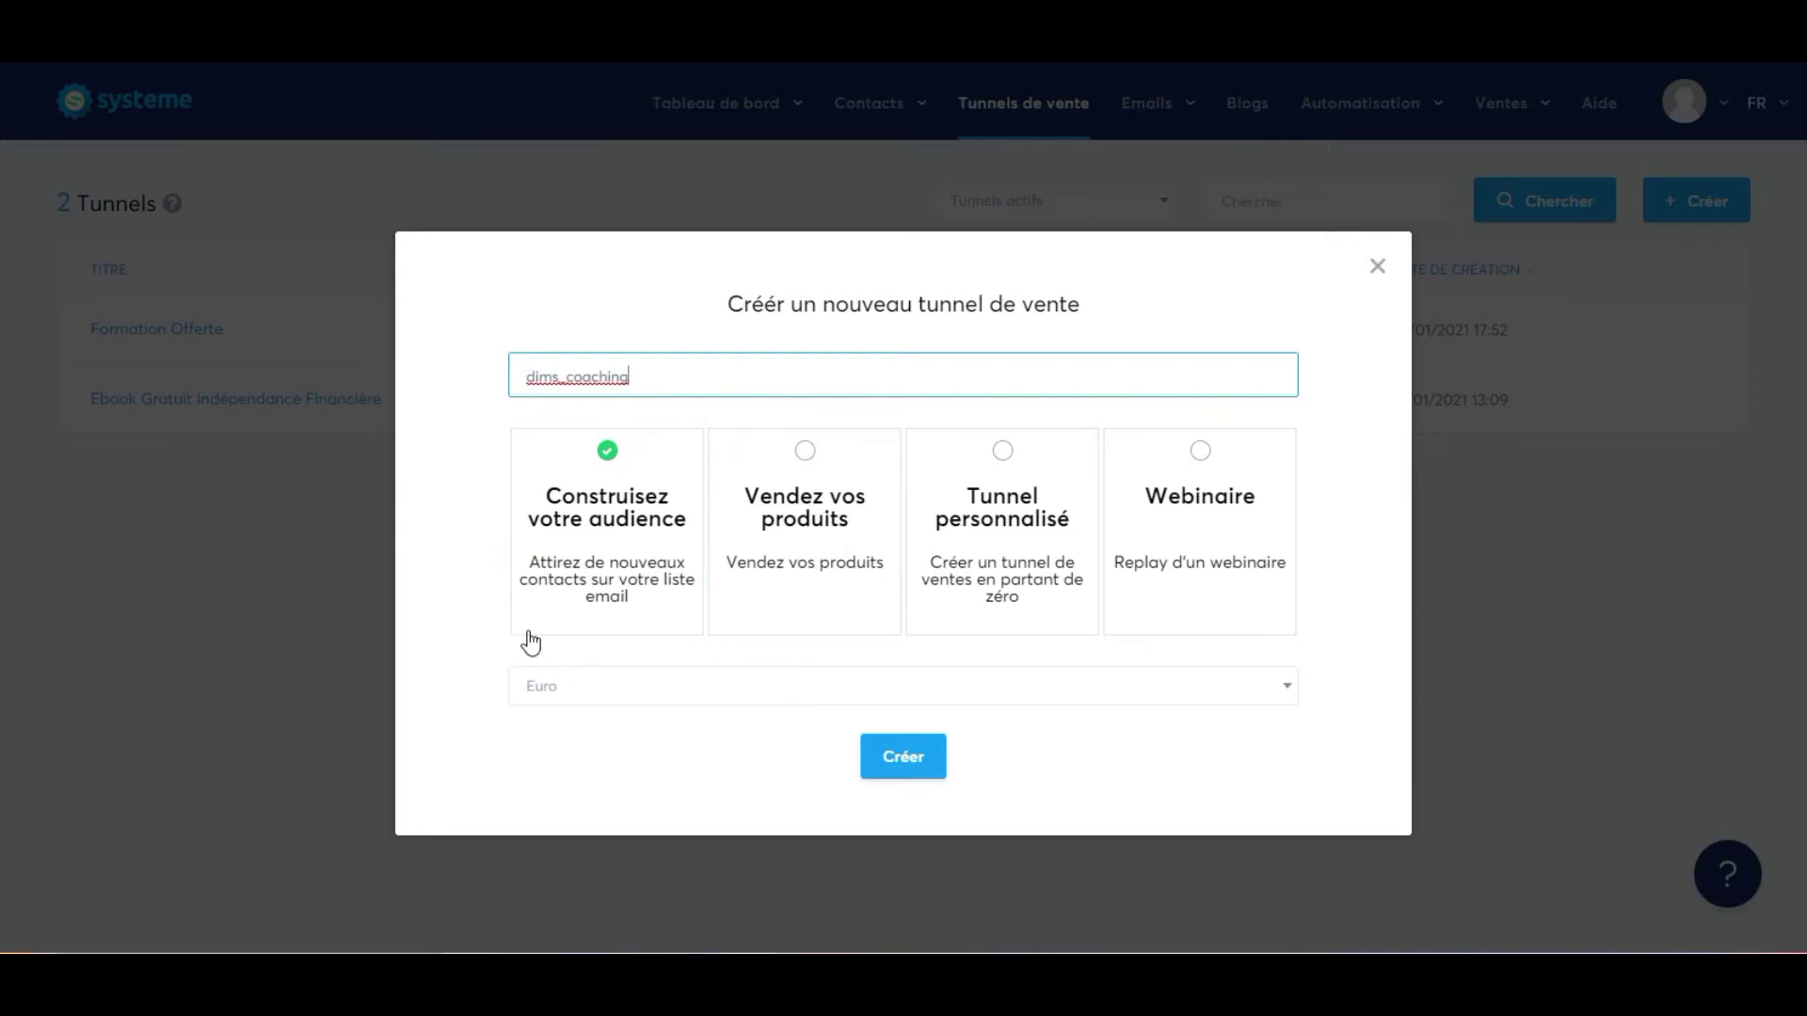
click(886, 752)
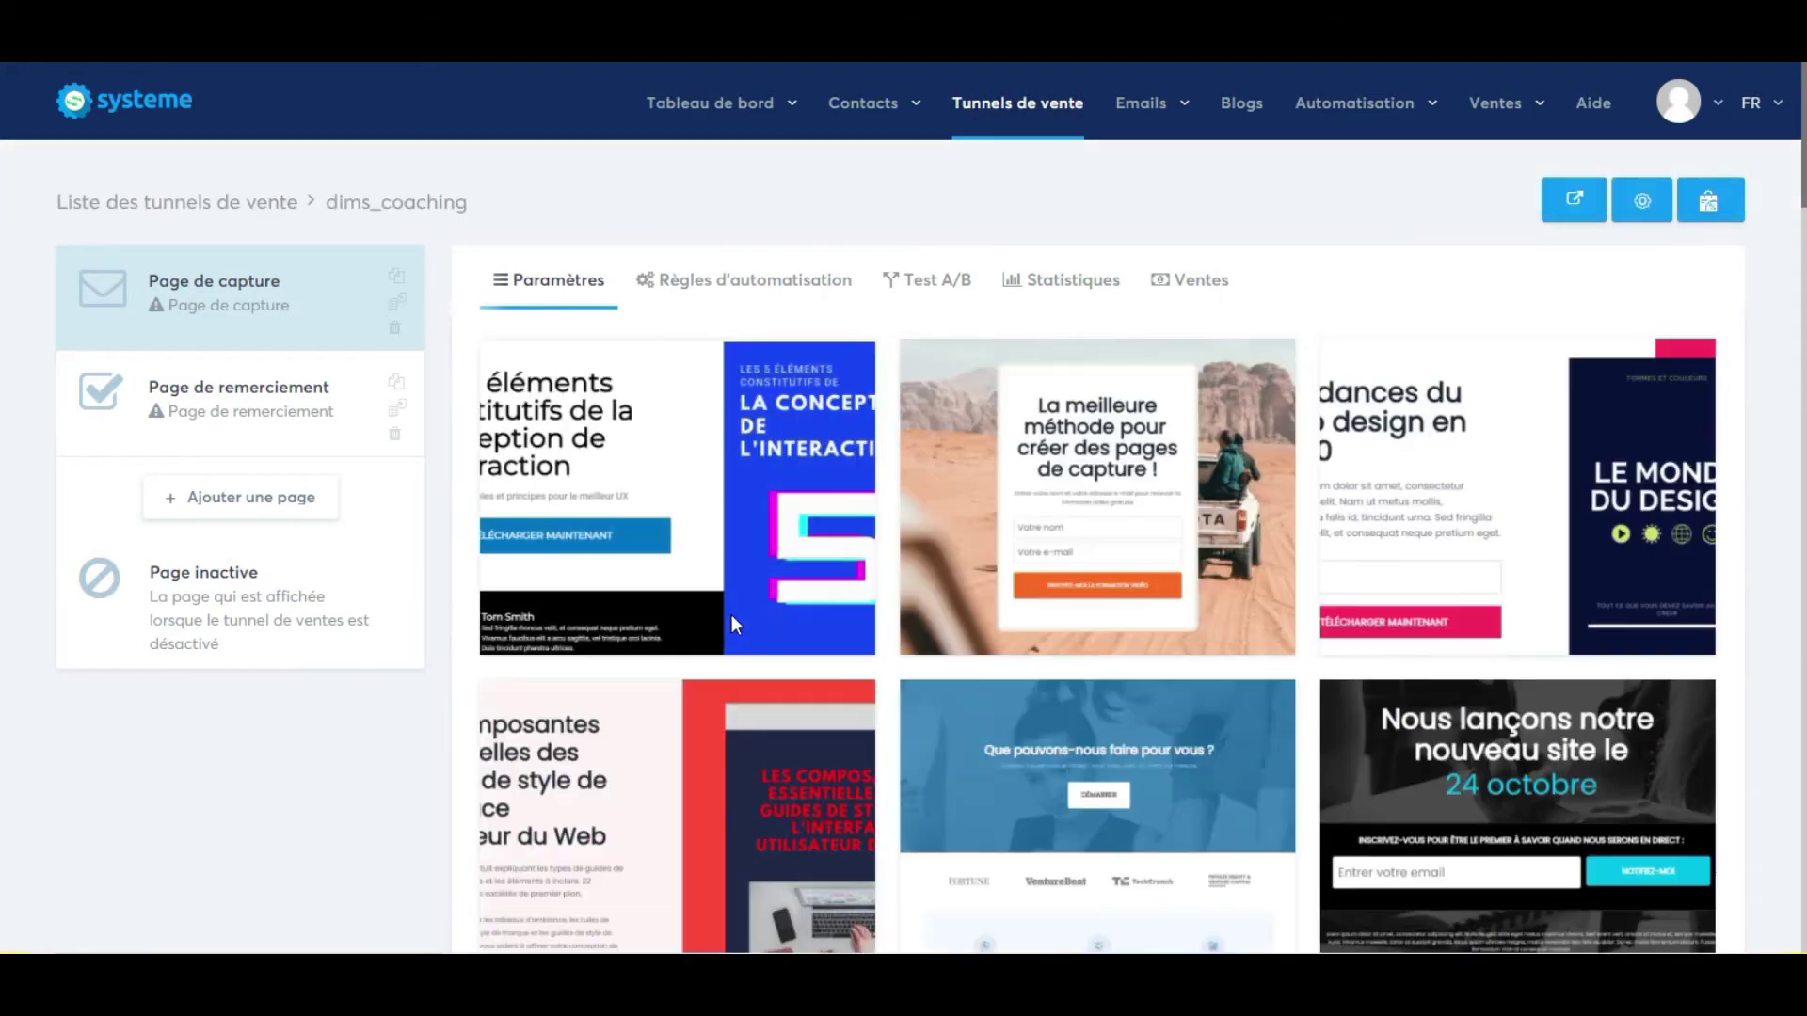
Choose the grey template for the funnel's capture page.
mouse_move(739, 620)
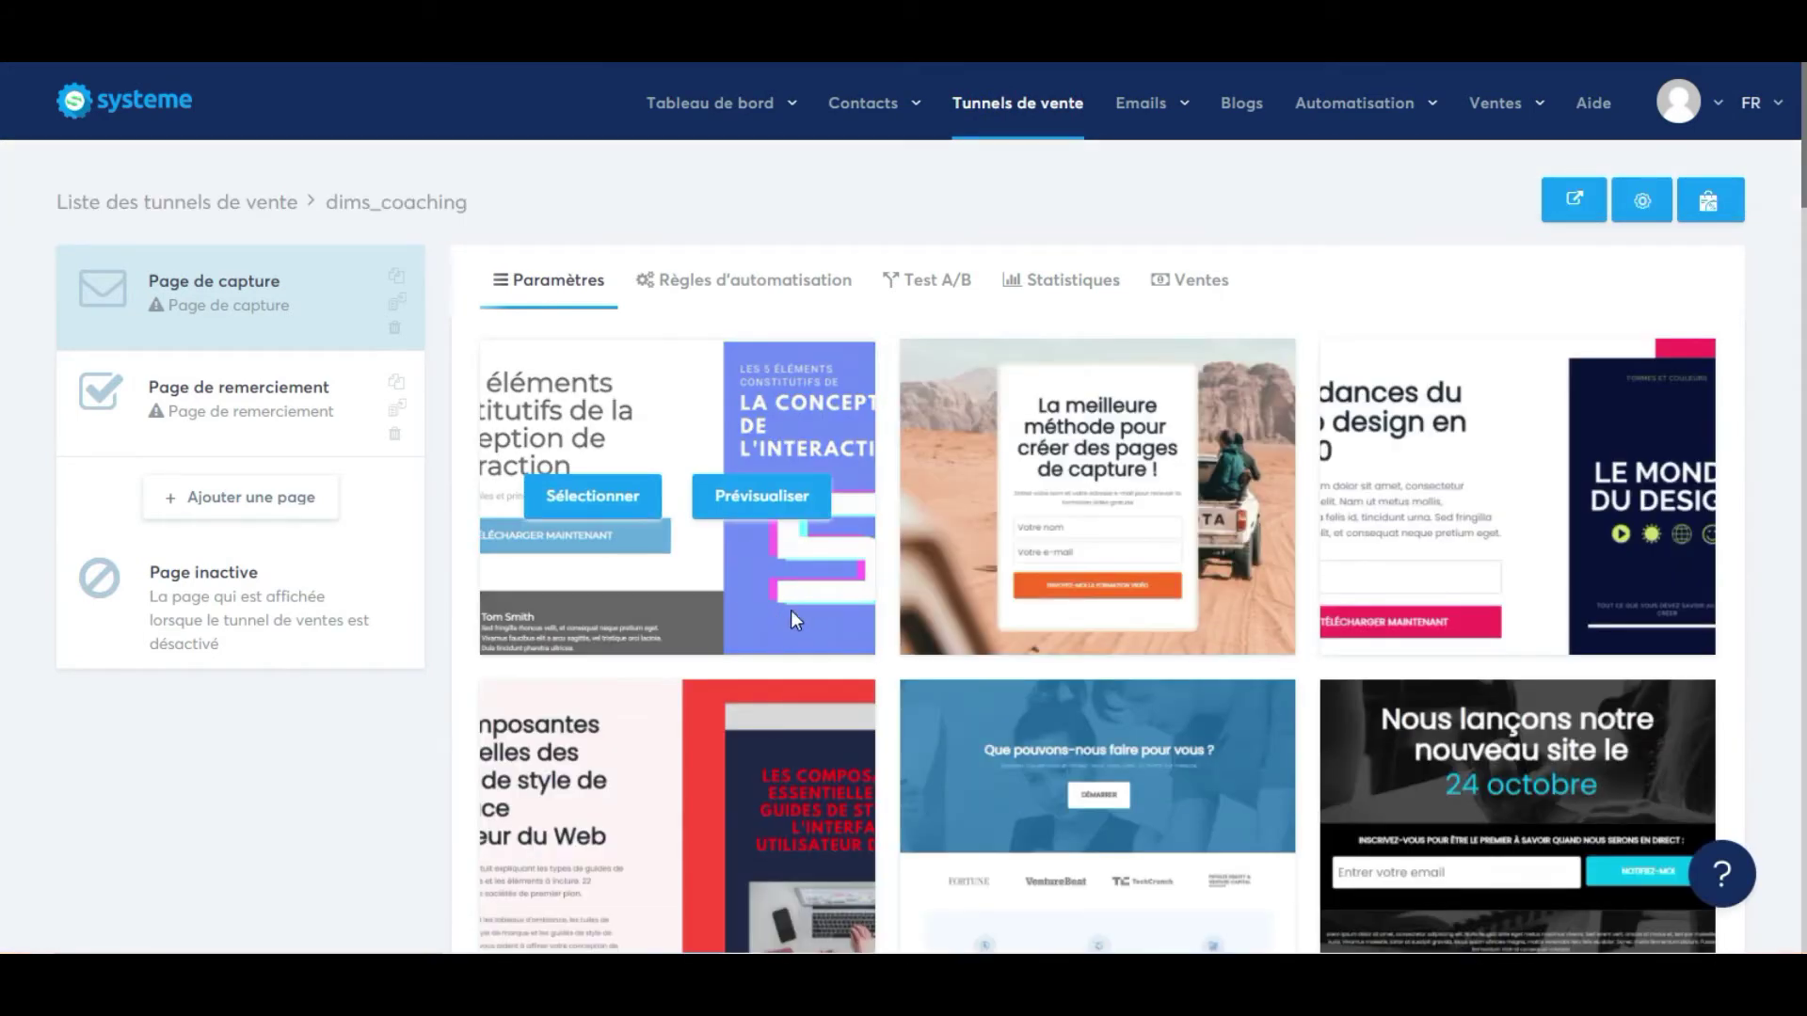
scroll(786, 614, down, 1)
scroll(791, 616, down, 3)
scroll(790, 630, down, 3)
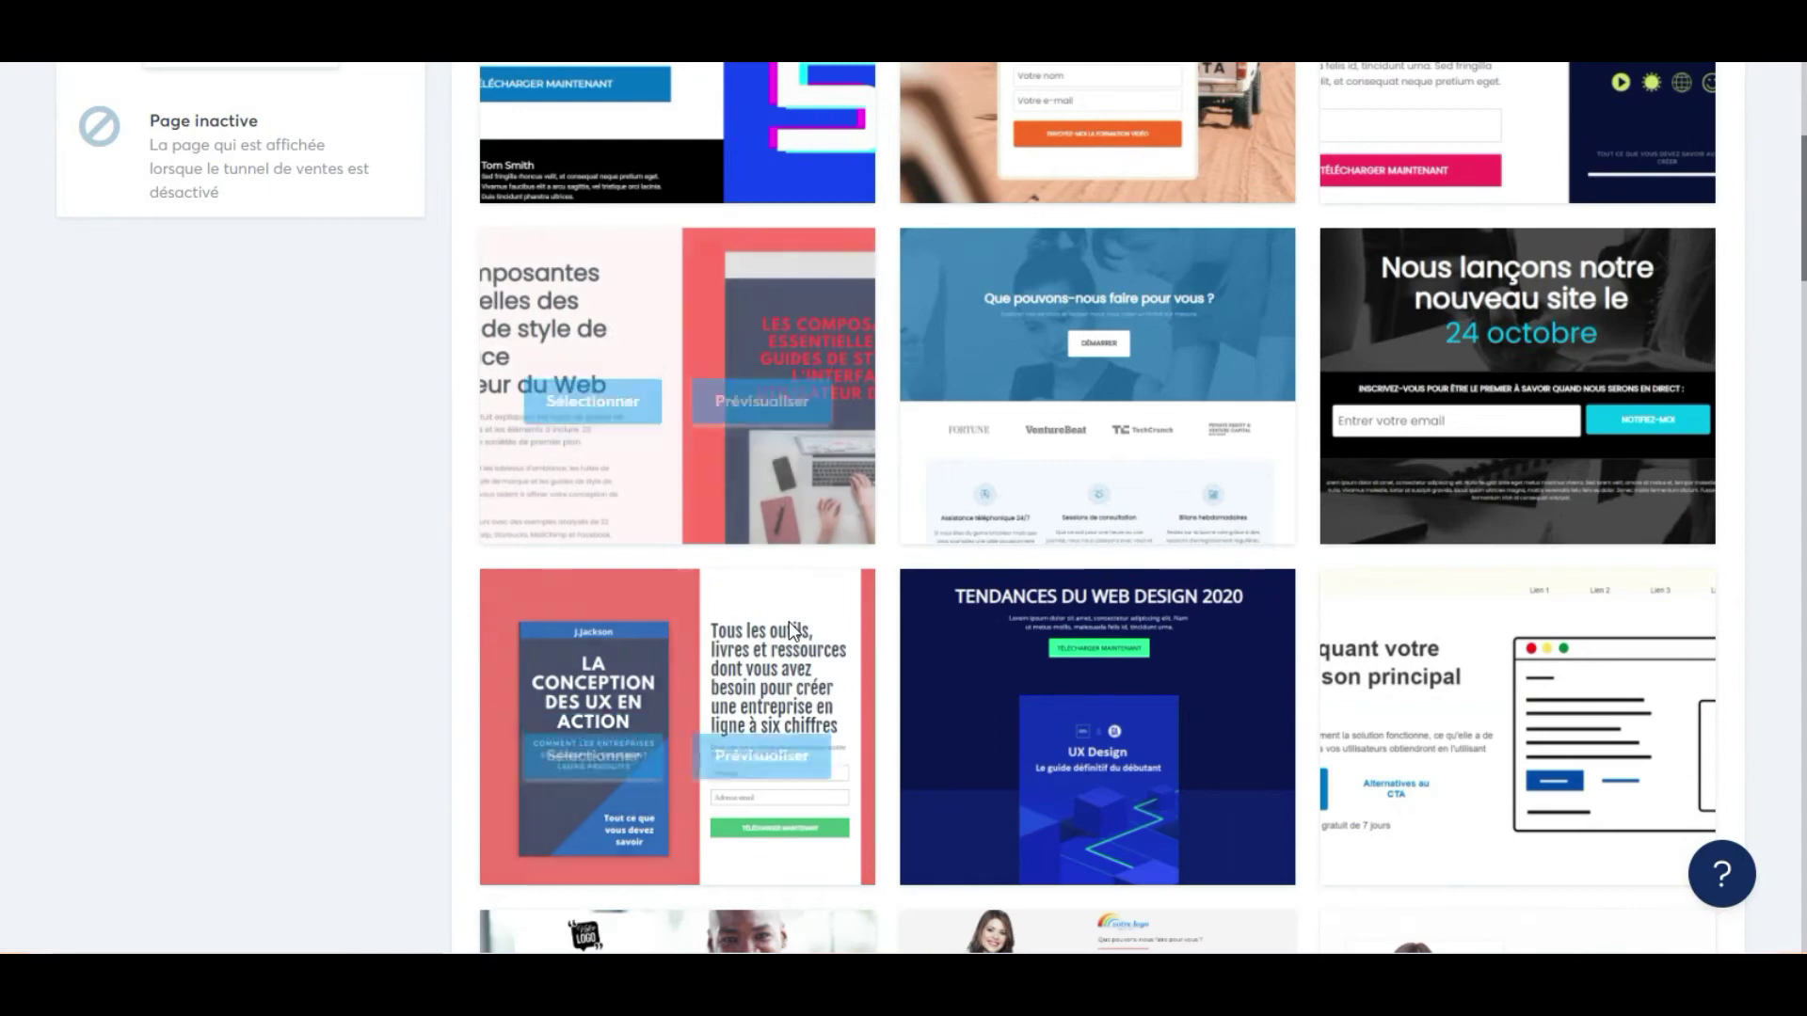
scroll(788, 623, up, 1)
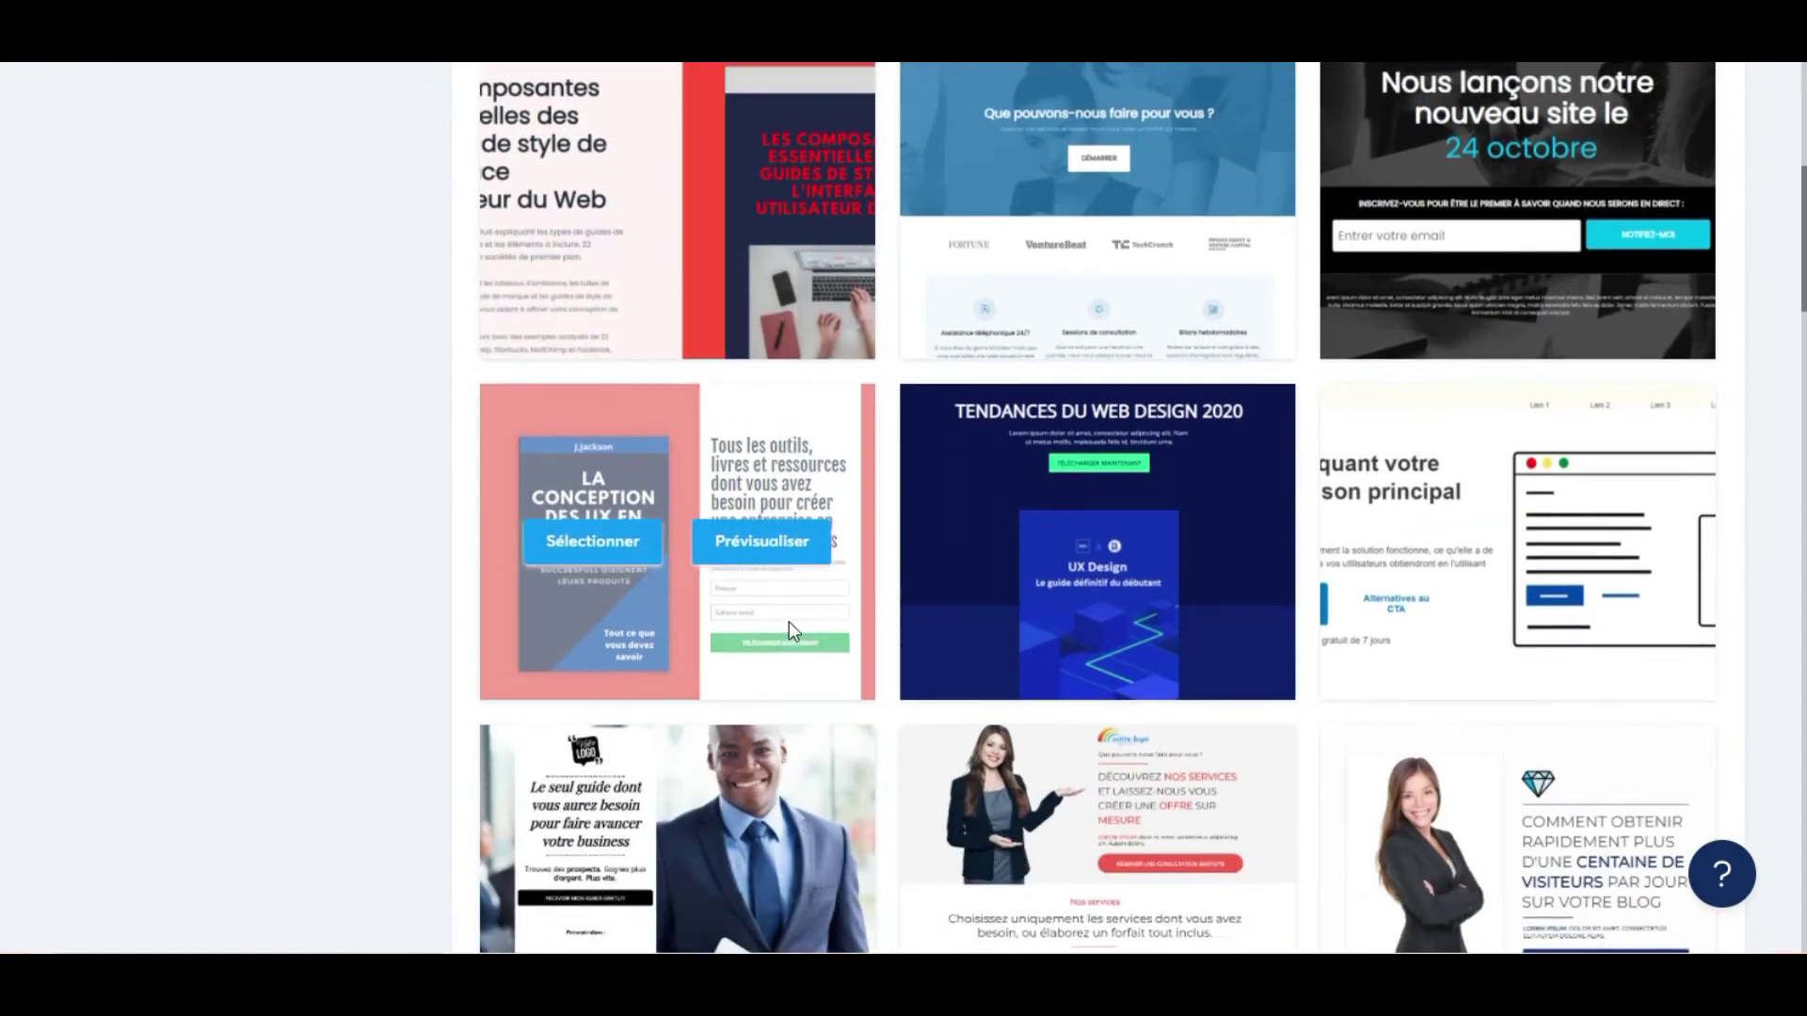
scroll(788, 626, down, 5)
scroll(810, 635, down, 3)
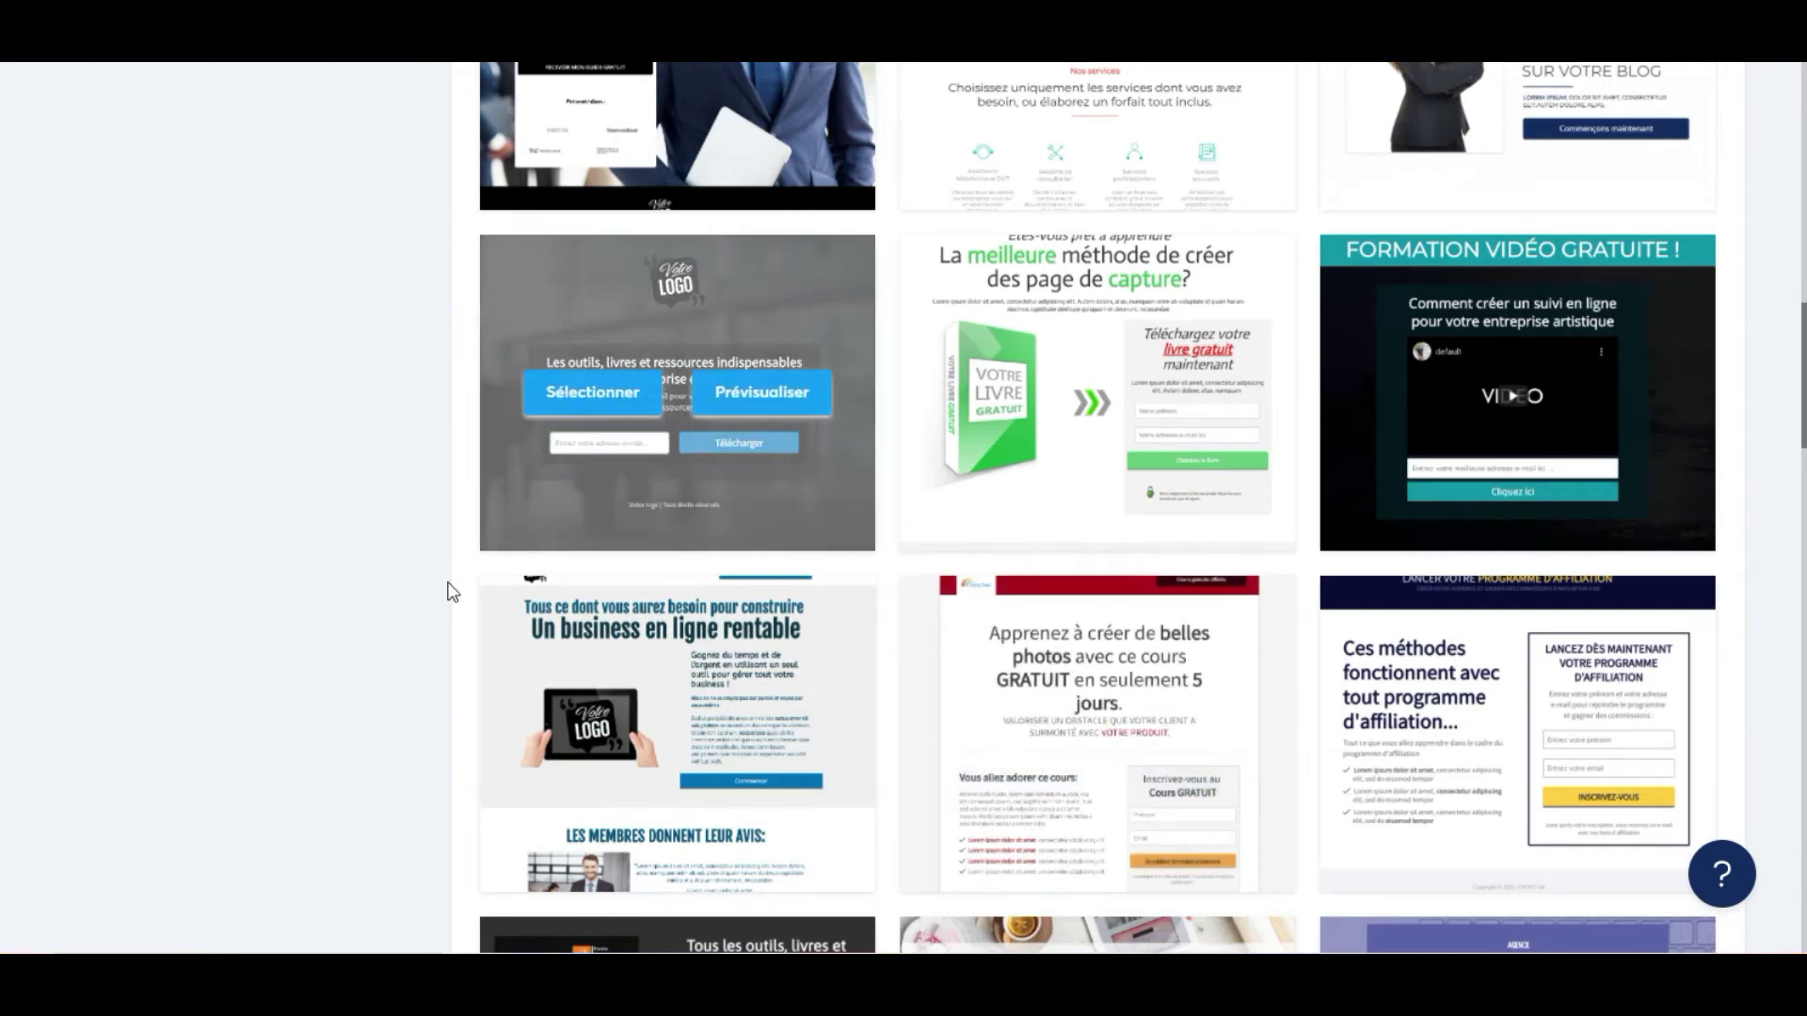
click(591, 393)
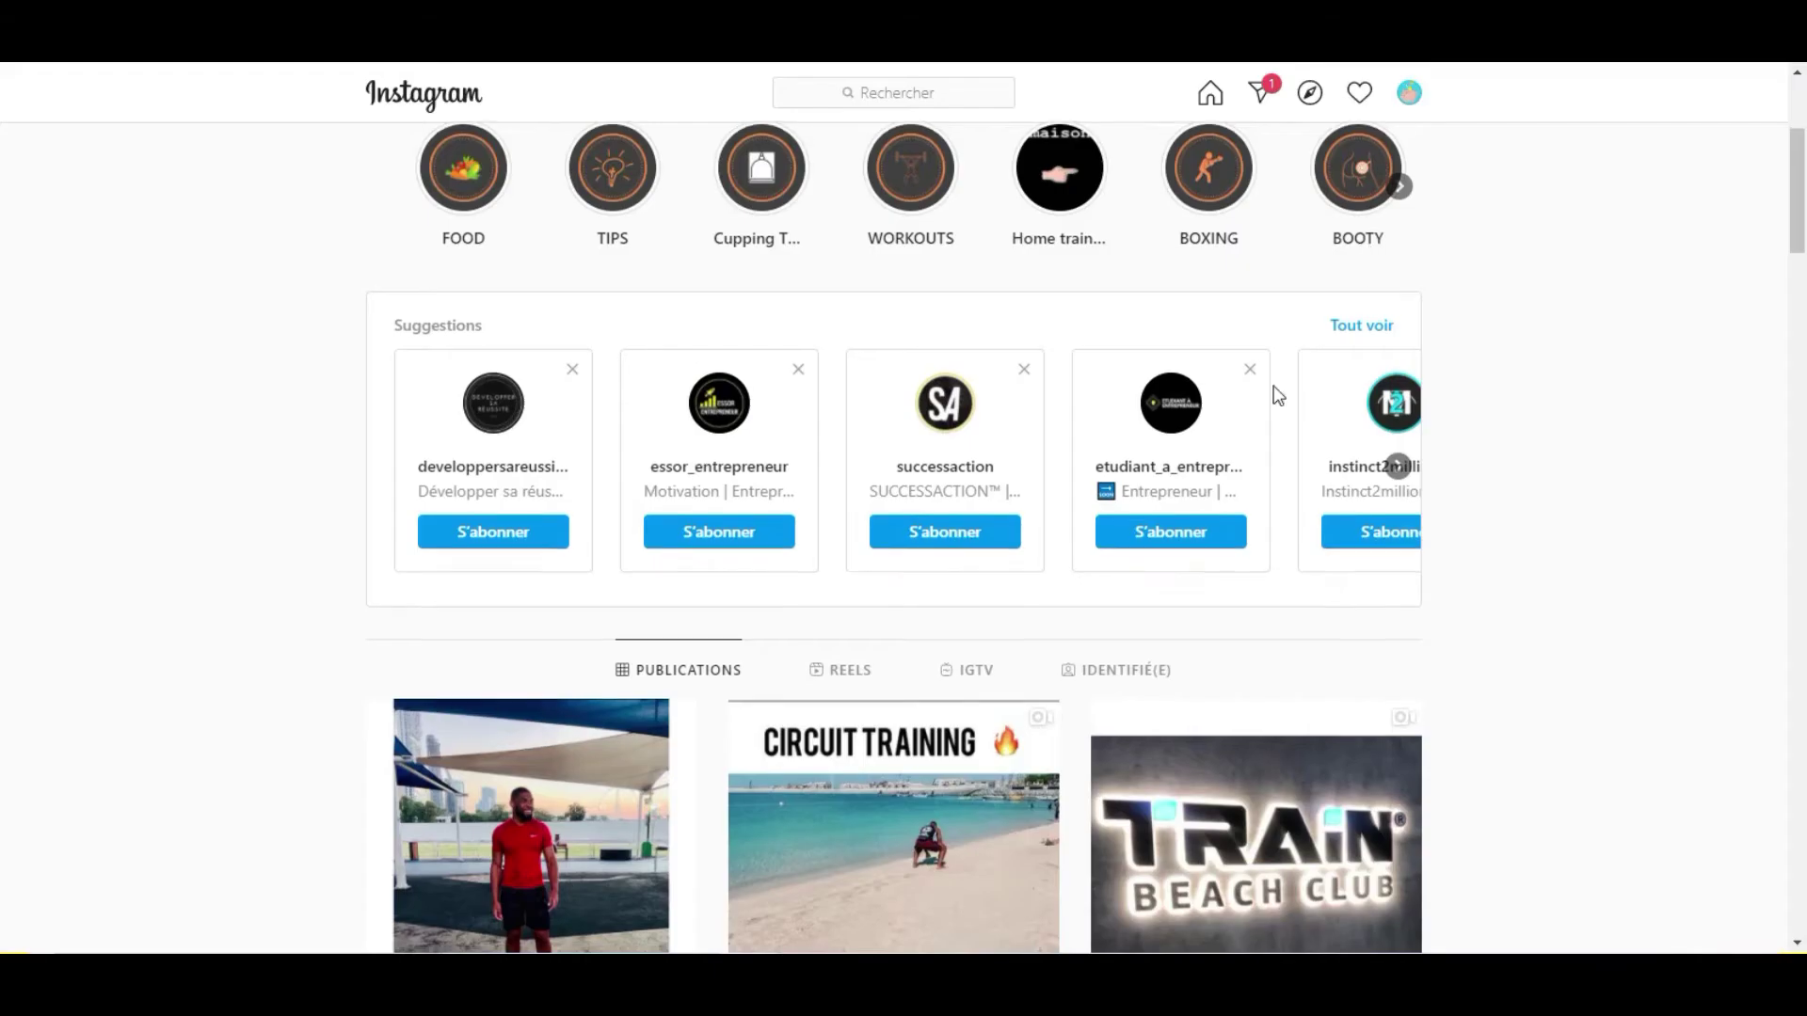
Launch the page editor for the new funnel's capture page from its step settings.
scroll(1274, 392, down, 10)
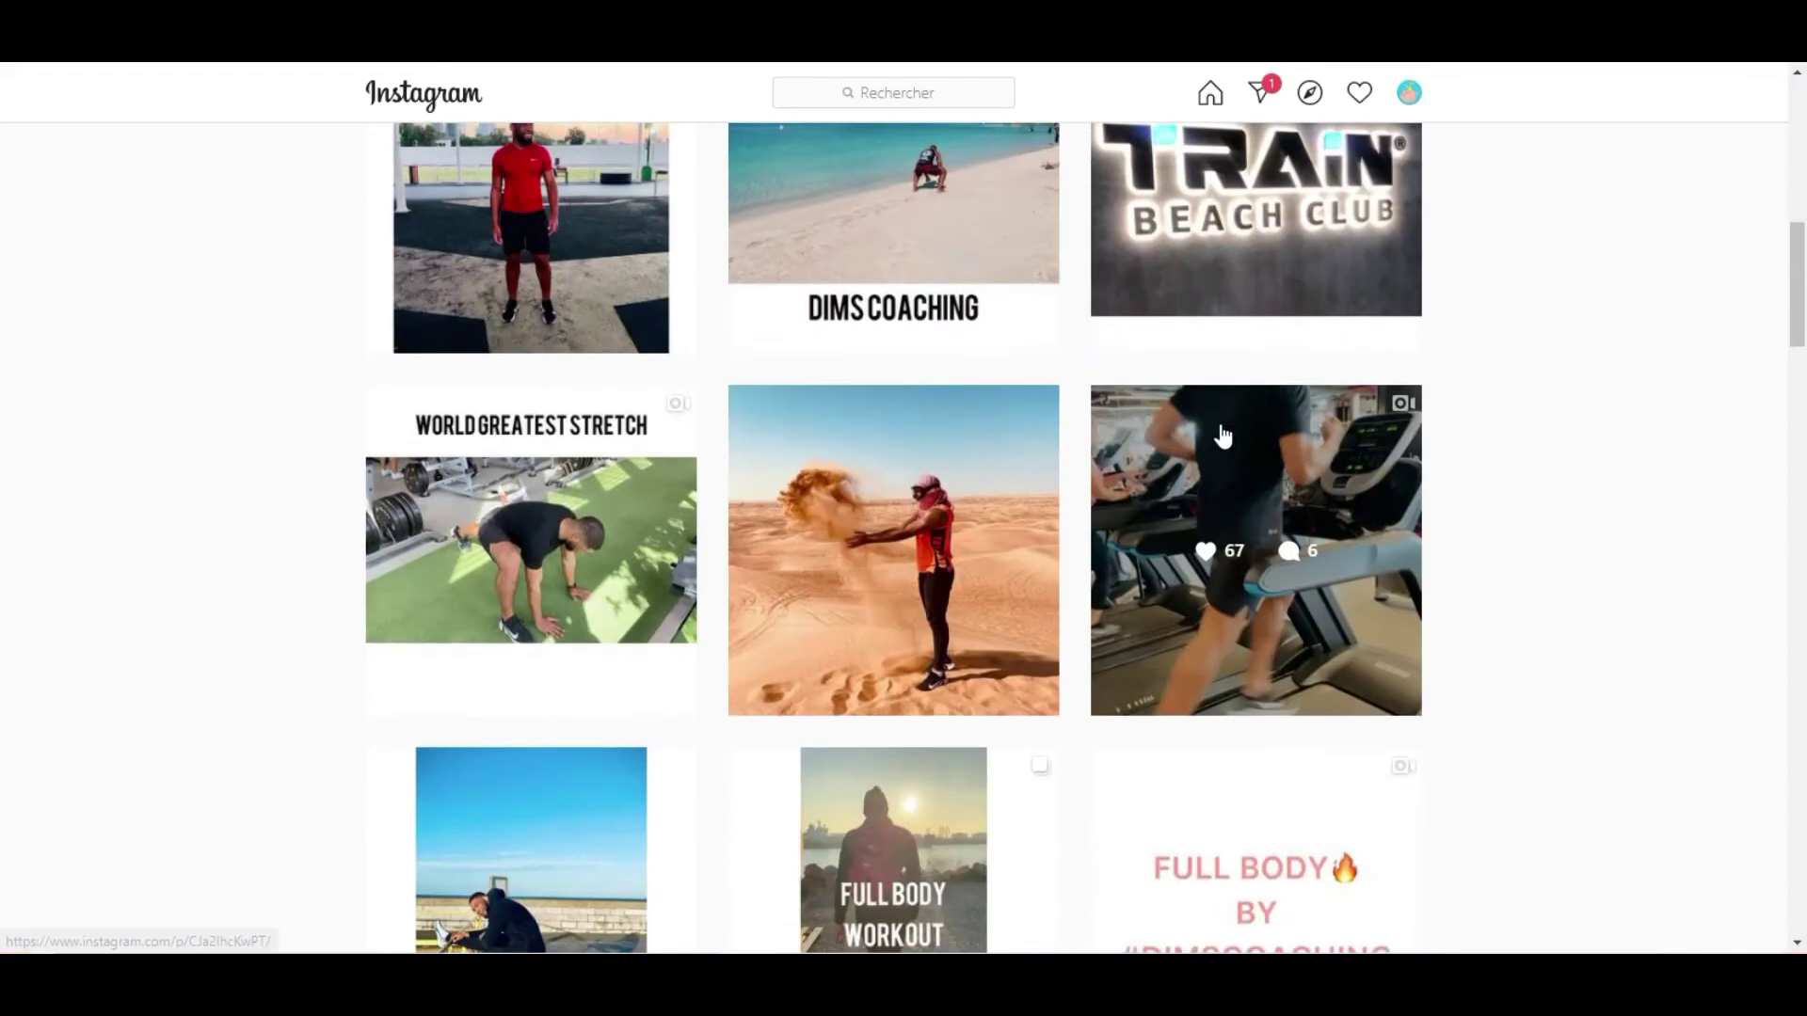
scroll(1203, 461, up, 10)
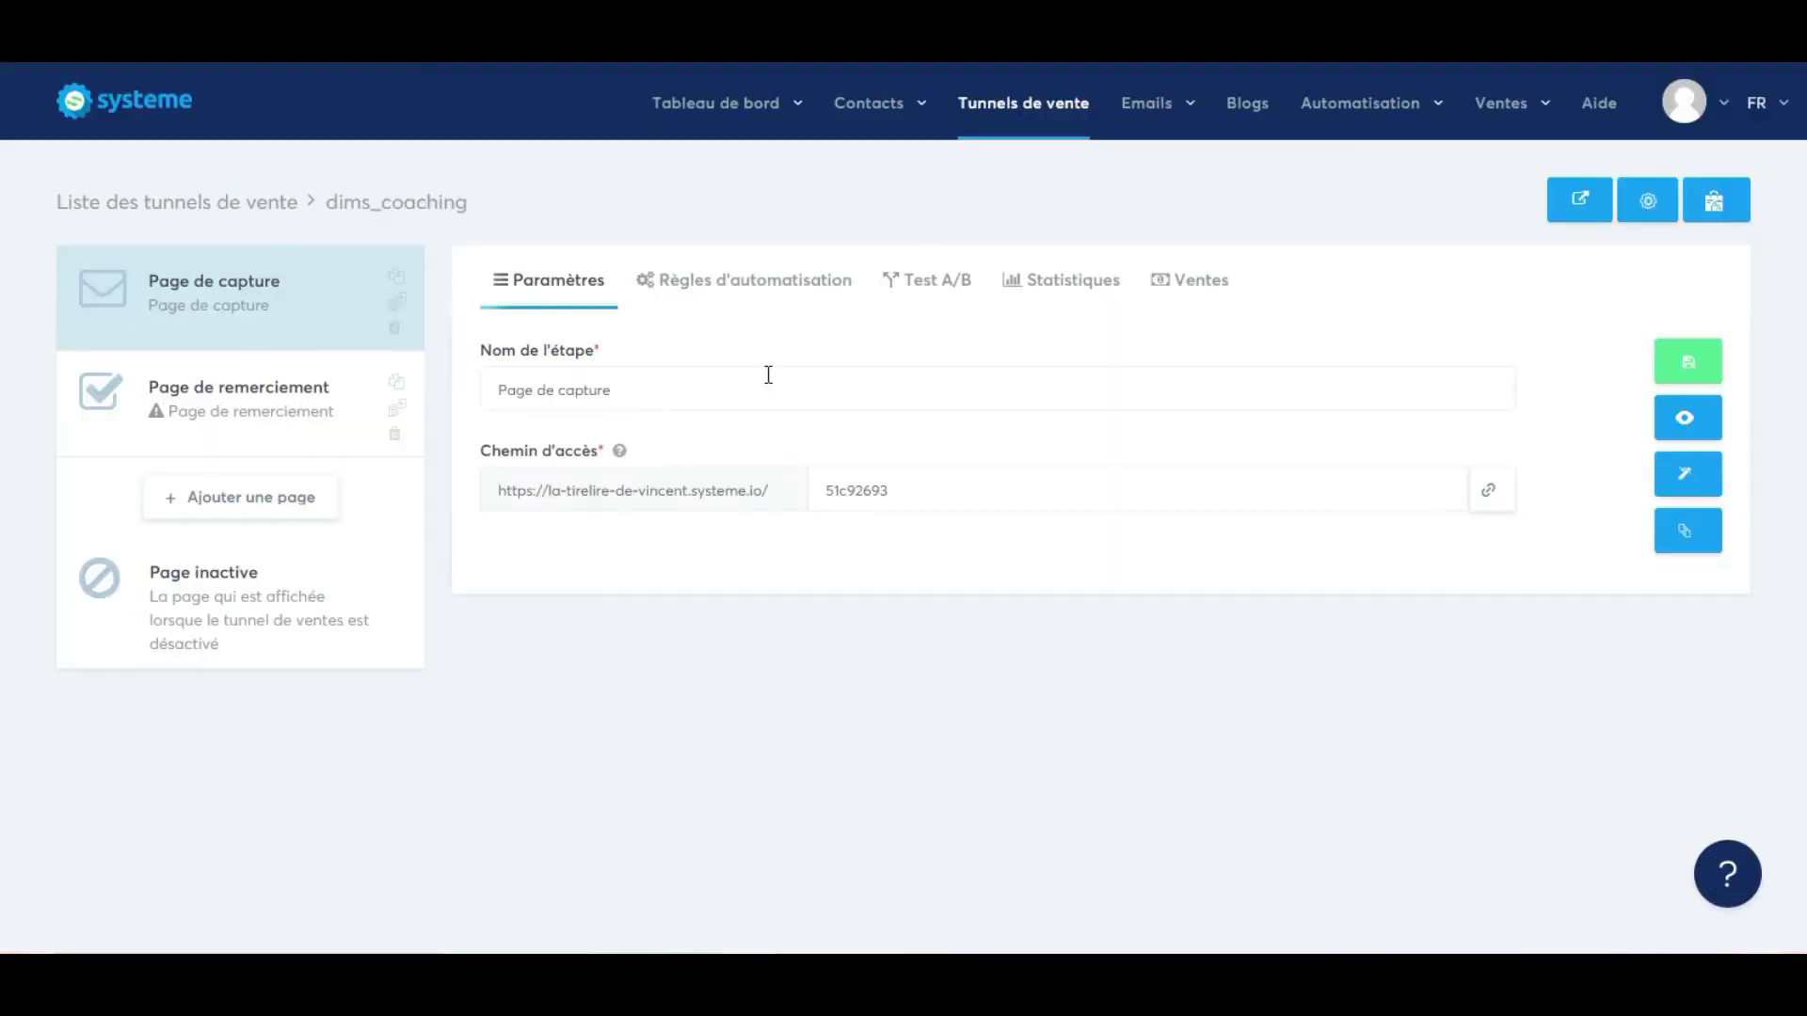
click(1694, 479)
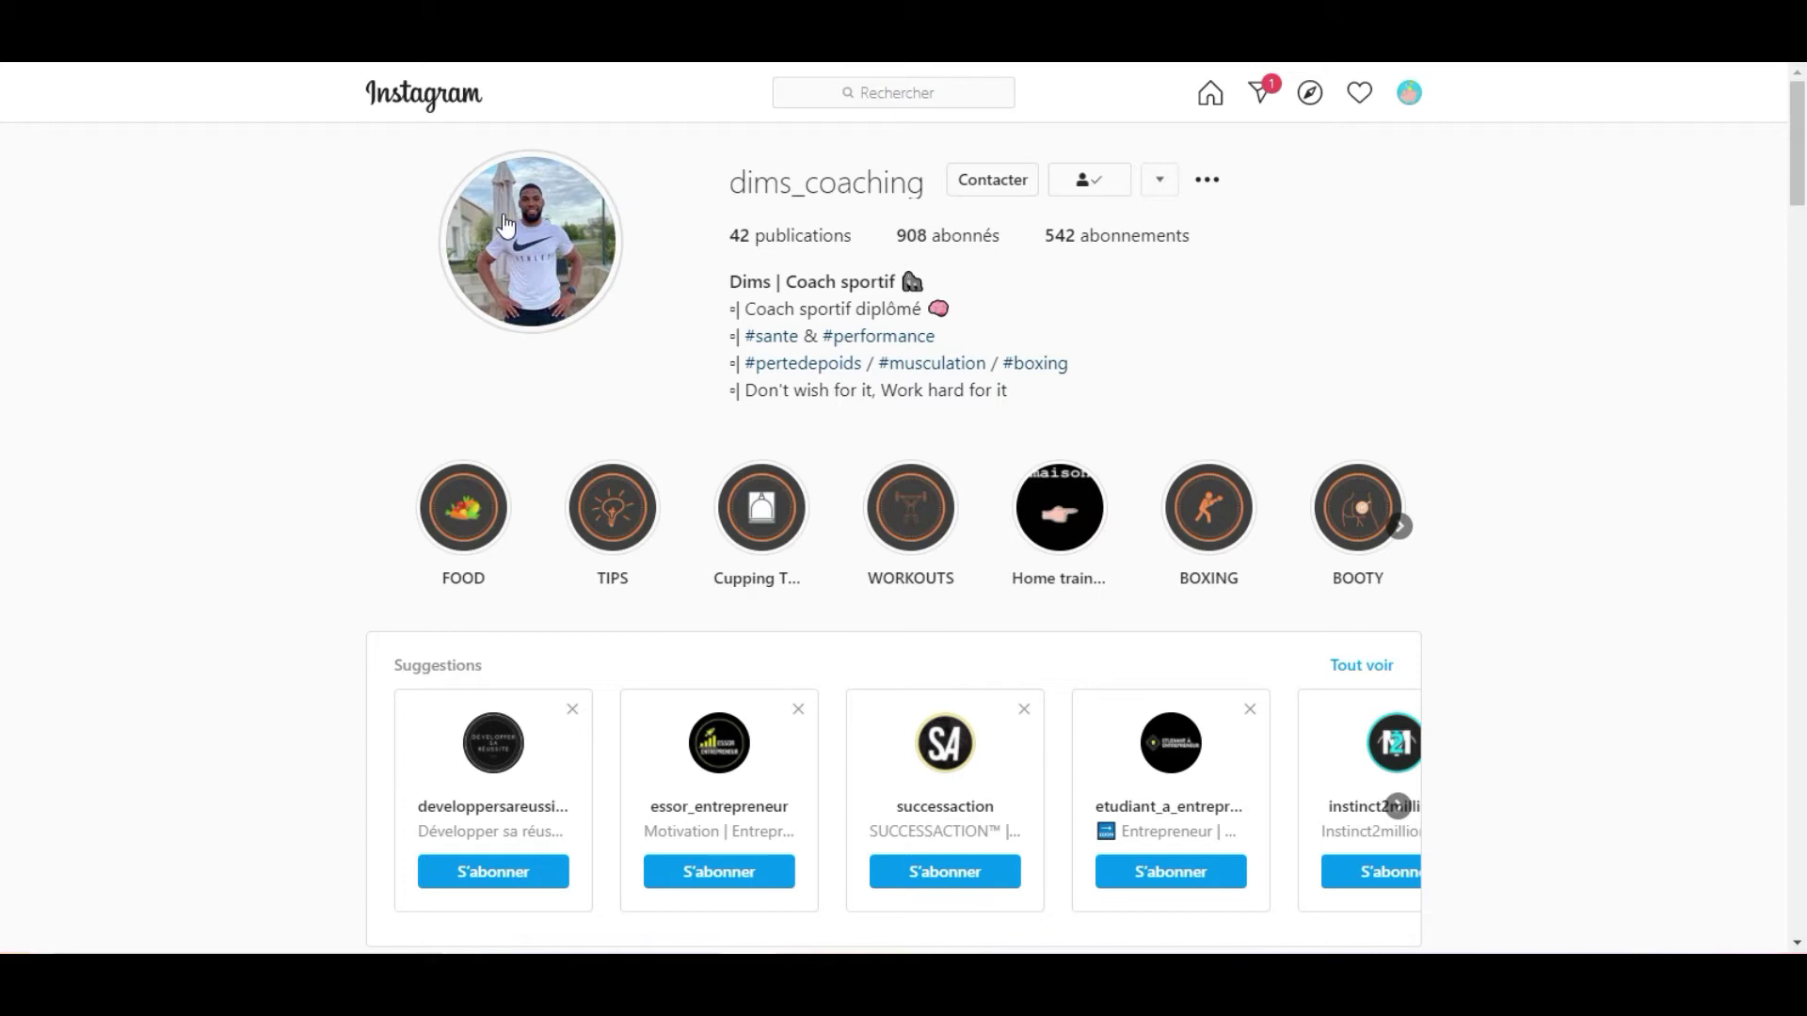
Try viewing the coach's Instagram story from his profile, then close it.
scroll(339, 359, down, 3)
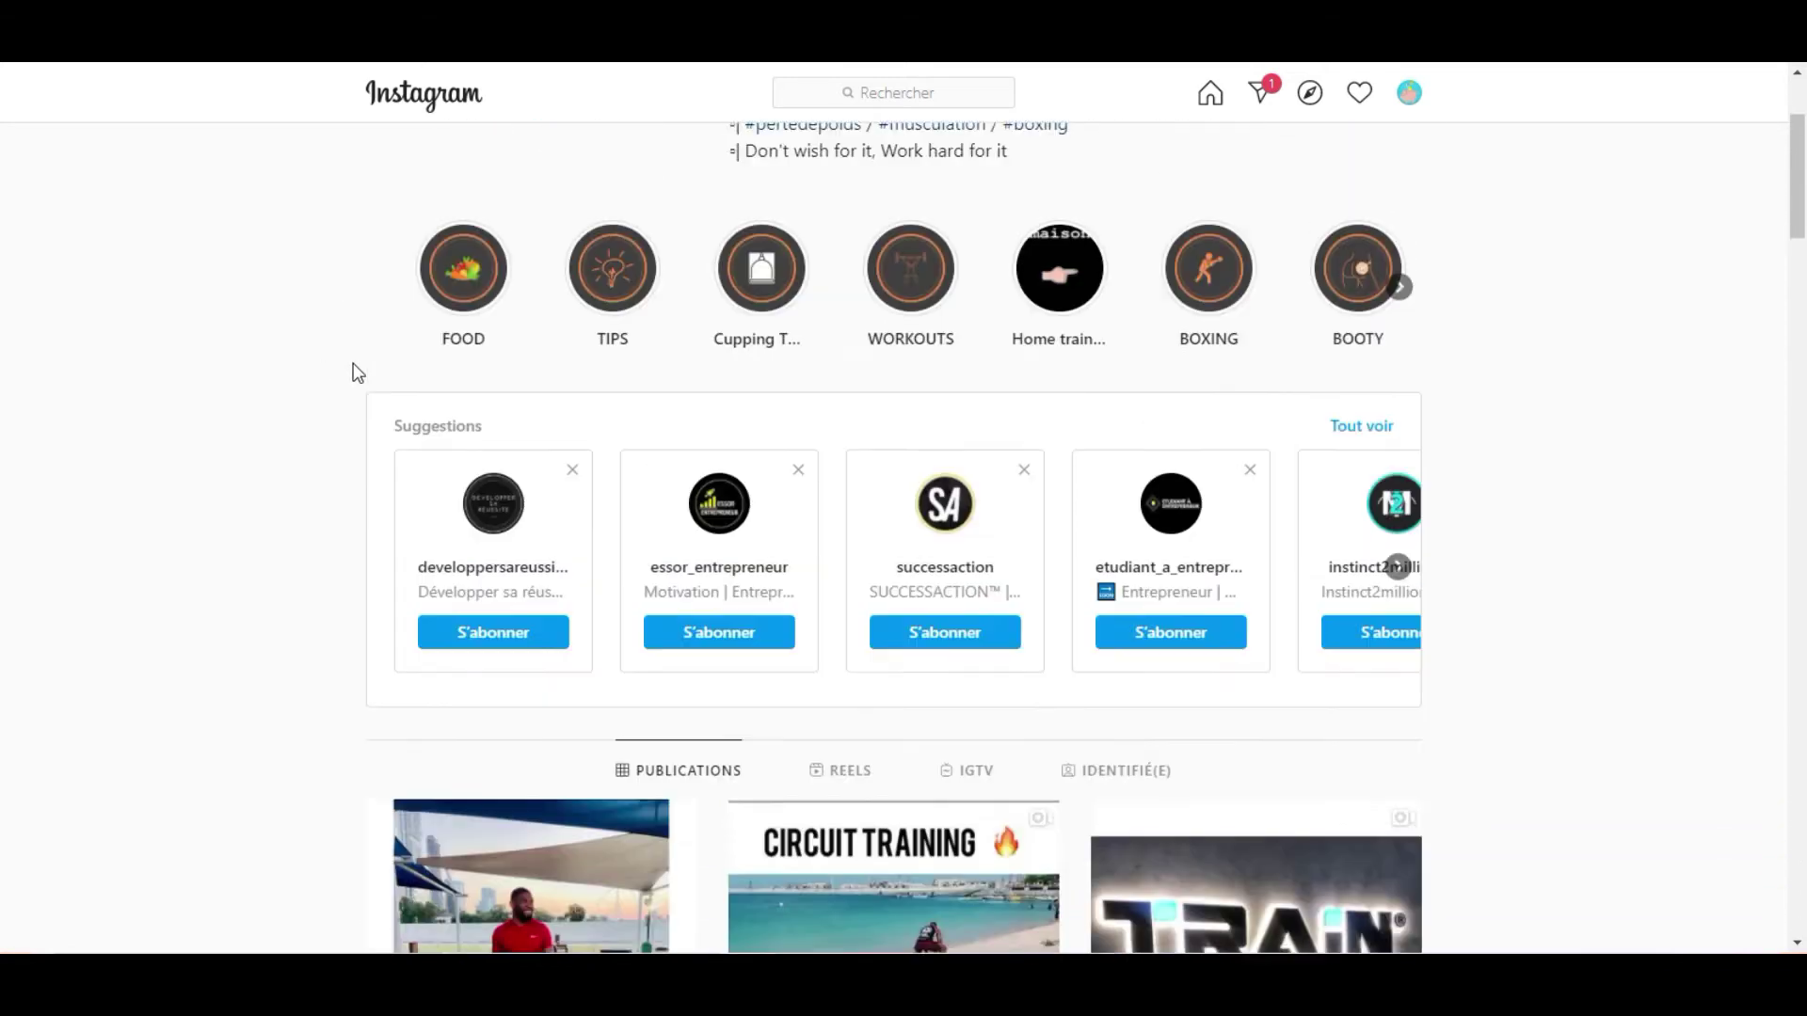
scroll(358, 372, up, 3)
click(523, 243)
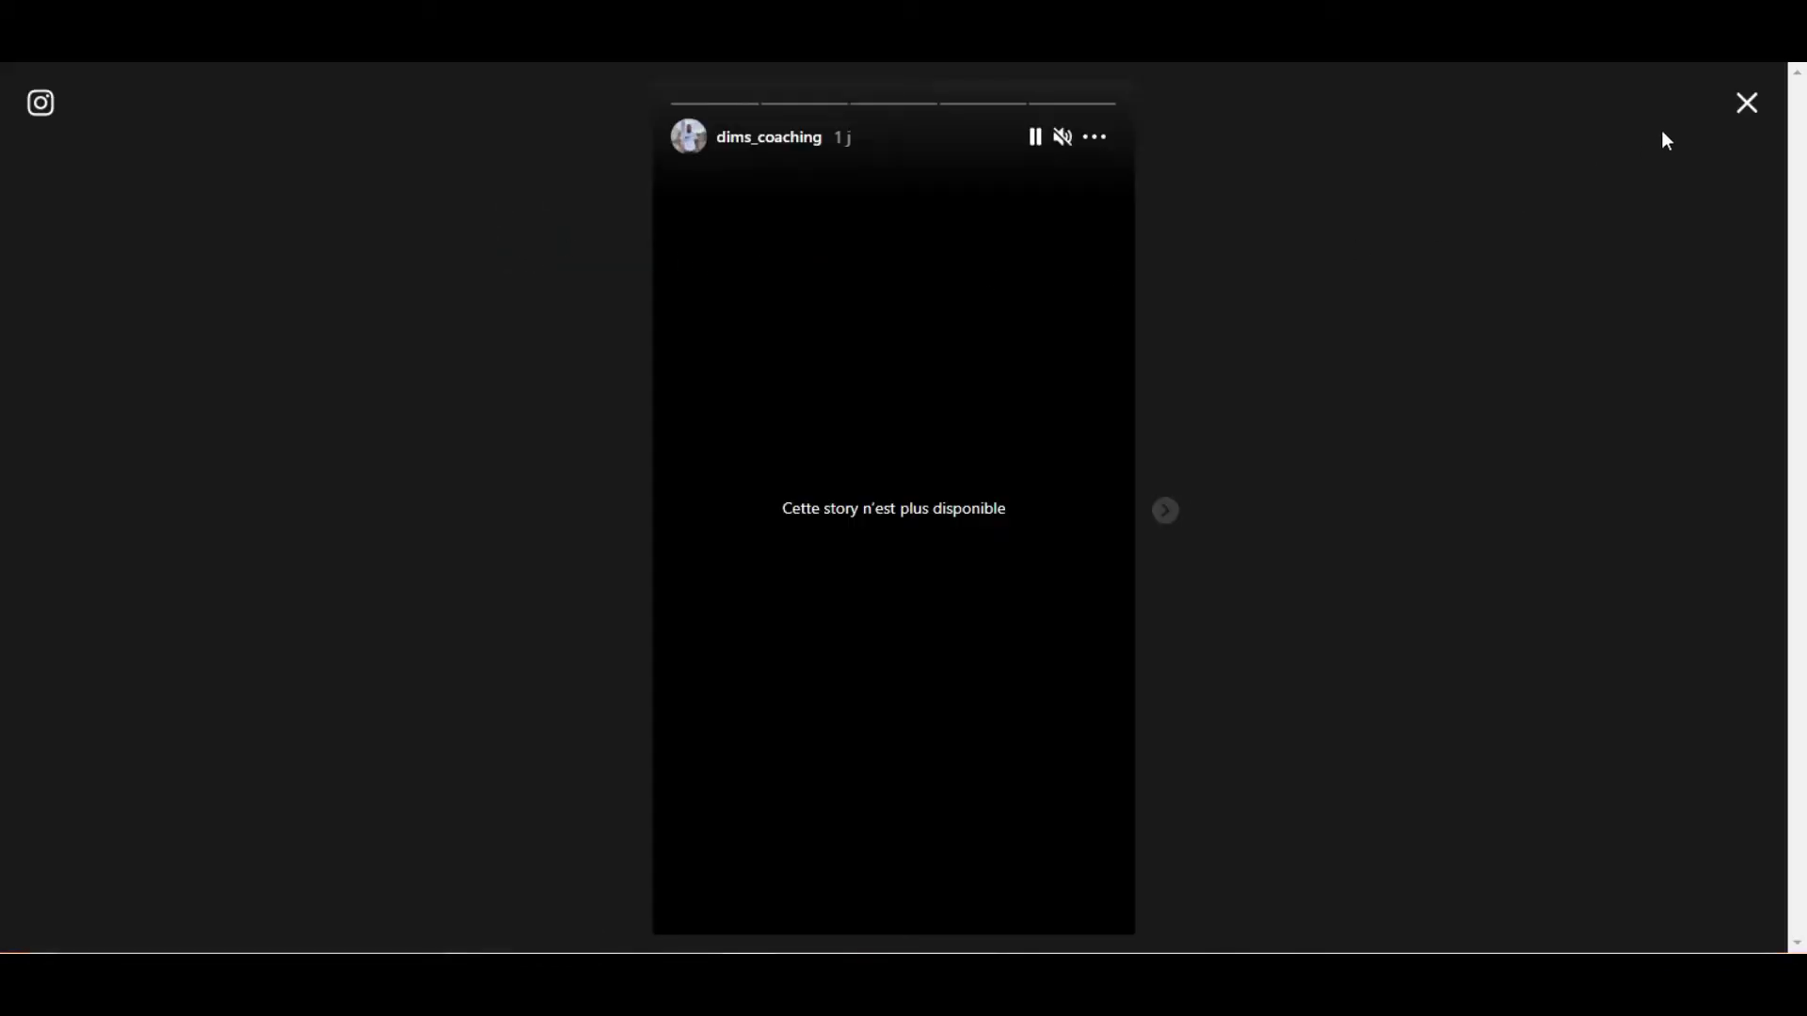
click(1747, 115)
scroll(631, 330, down, 5)
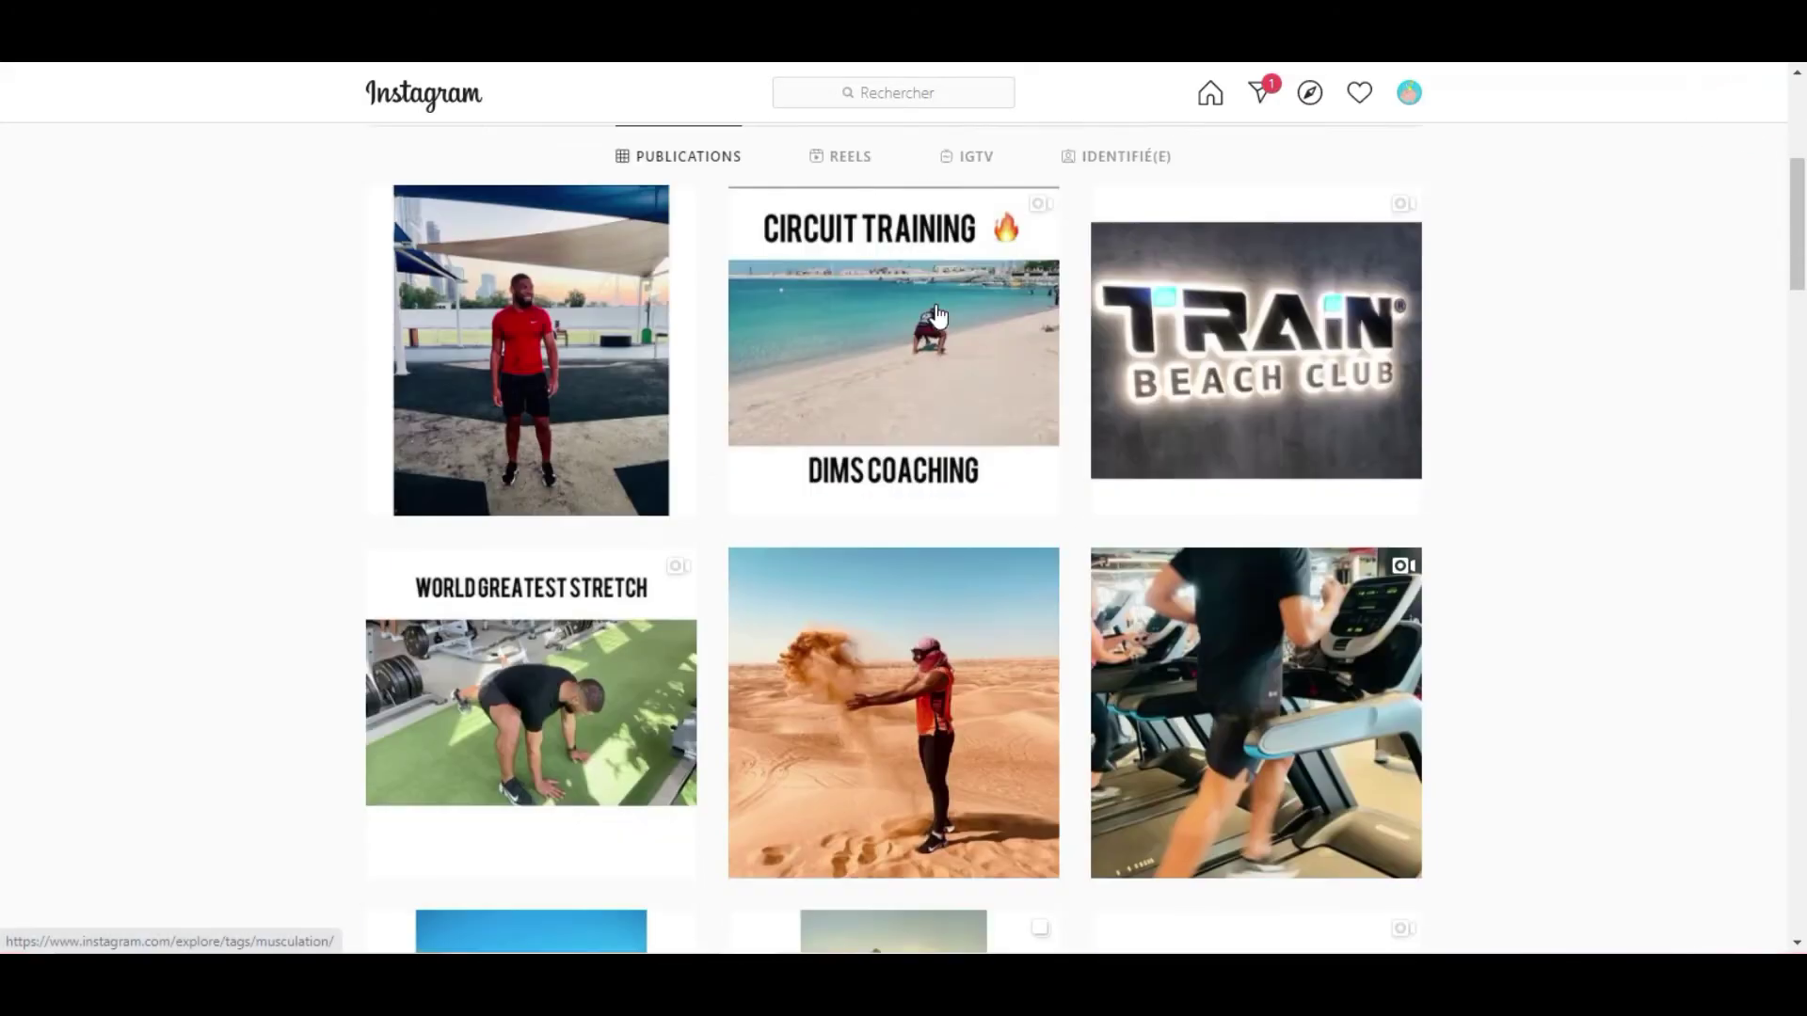
Open the coach's red-shirt photo post and look for a way to save the image.
click(569, 230)
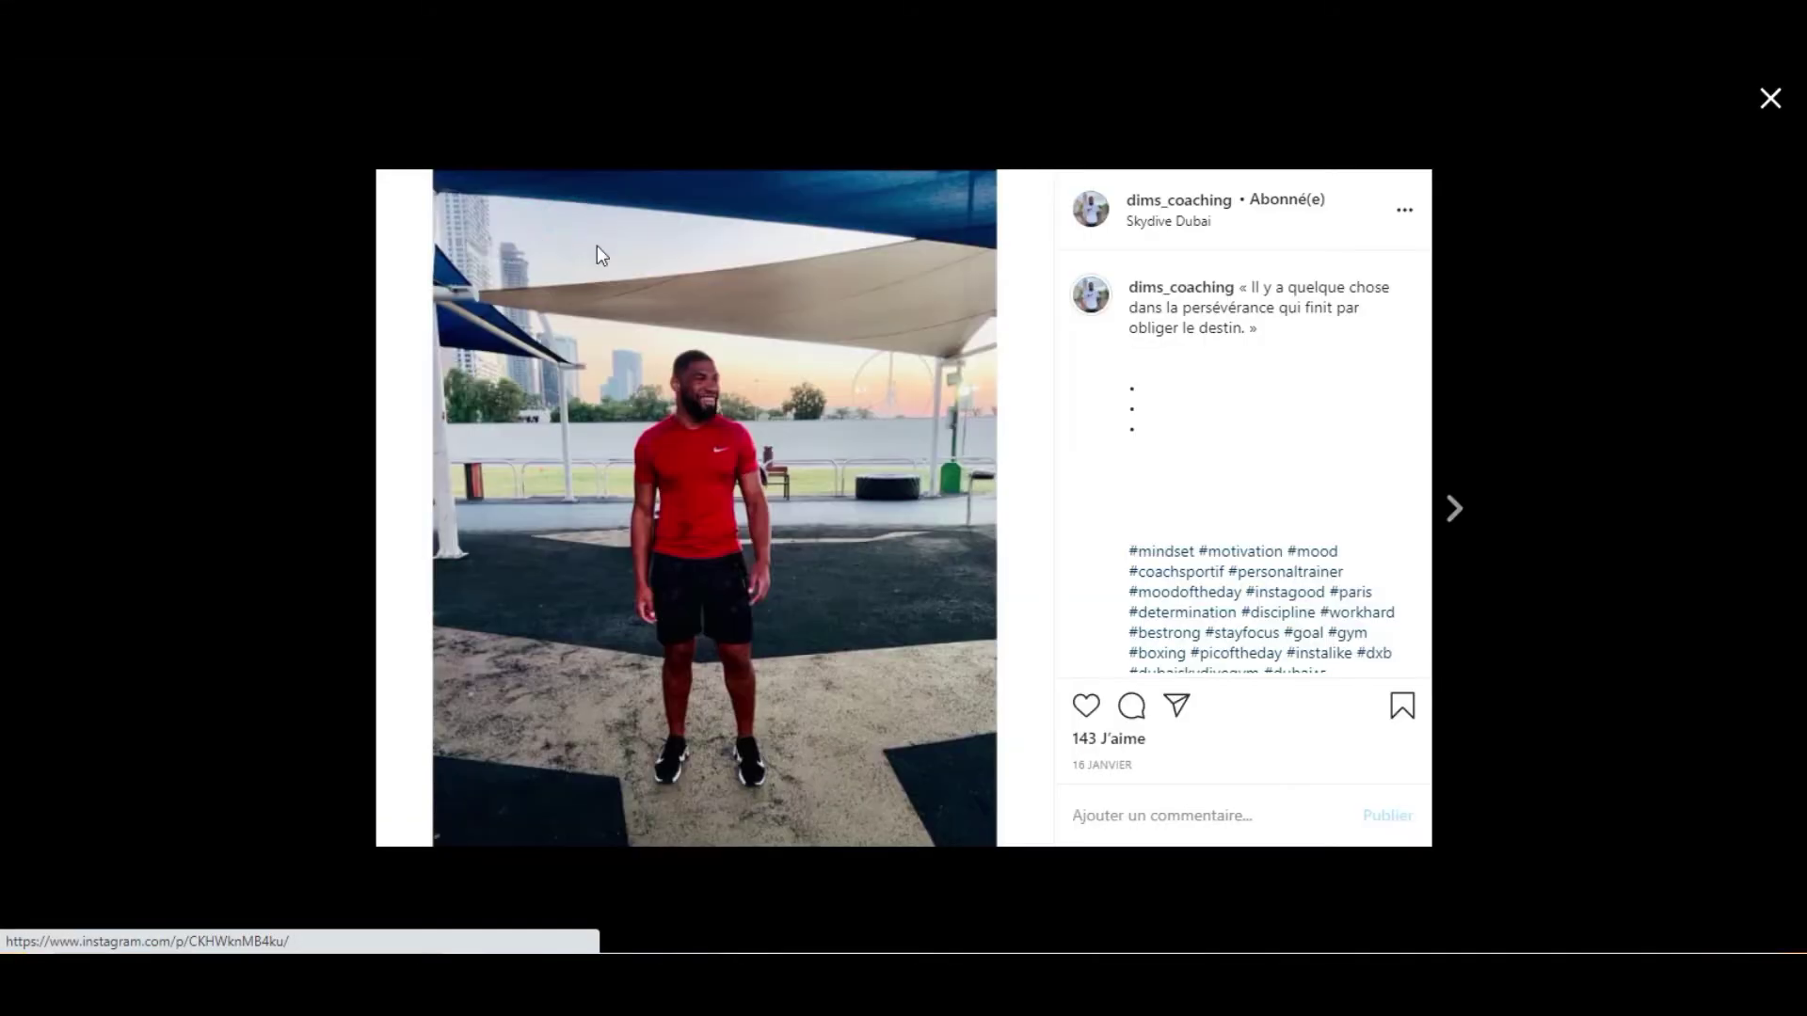
right_click(674, 371)
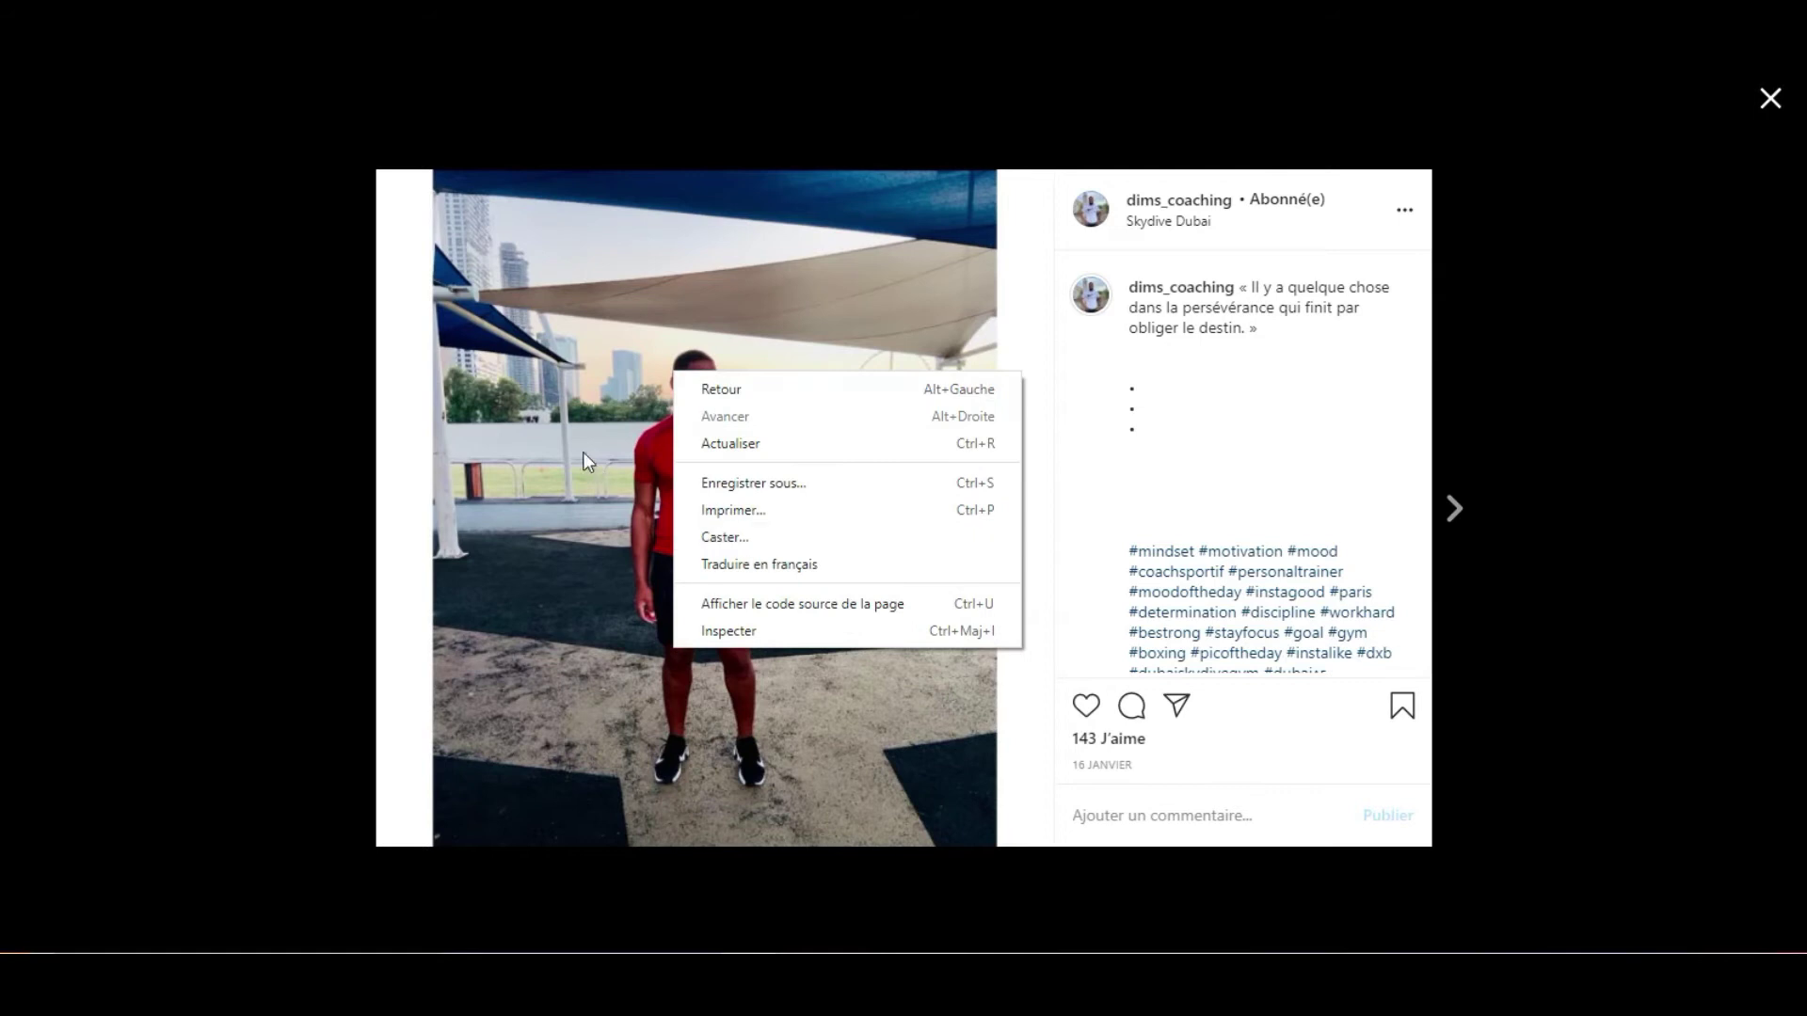
click(631, 313)
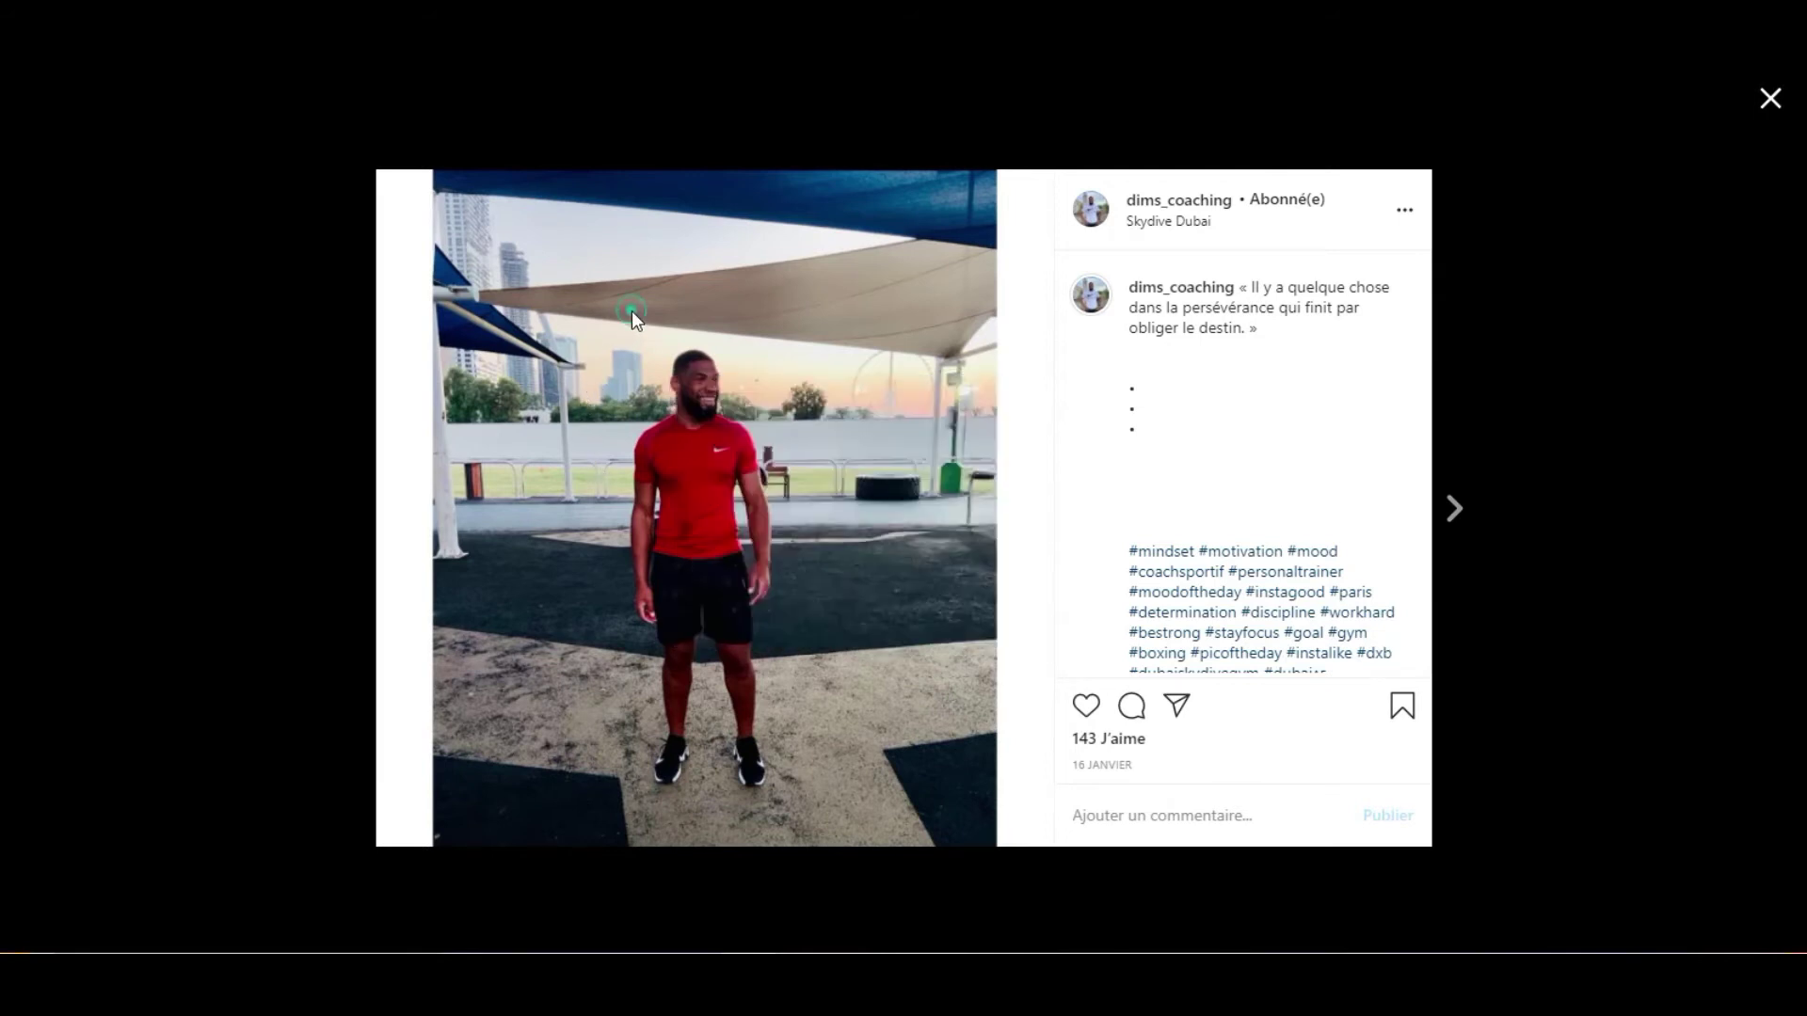
right_click(635, 348)
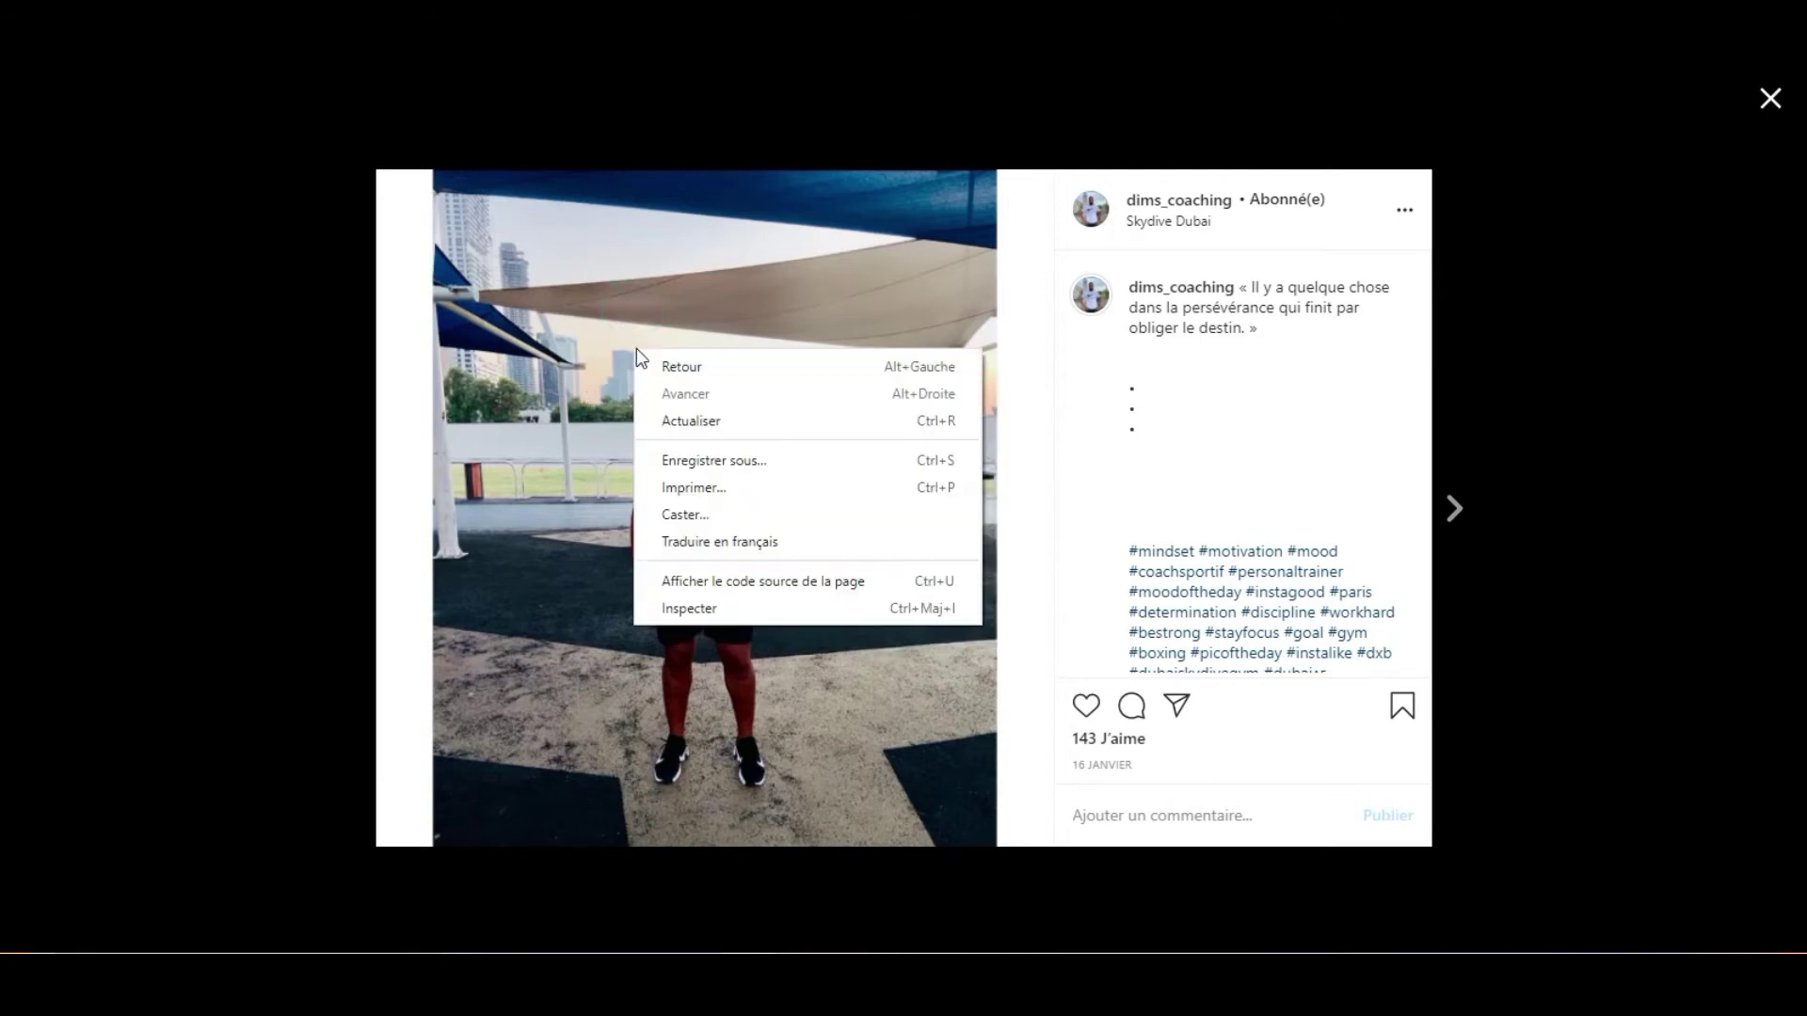
click(686, 279)
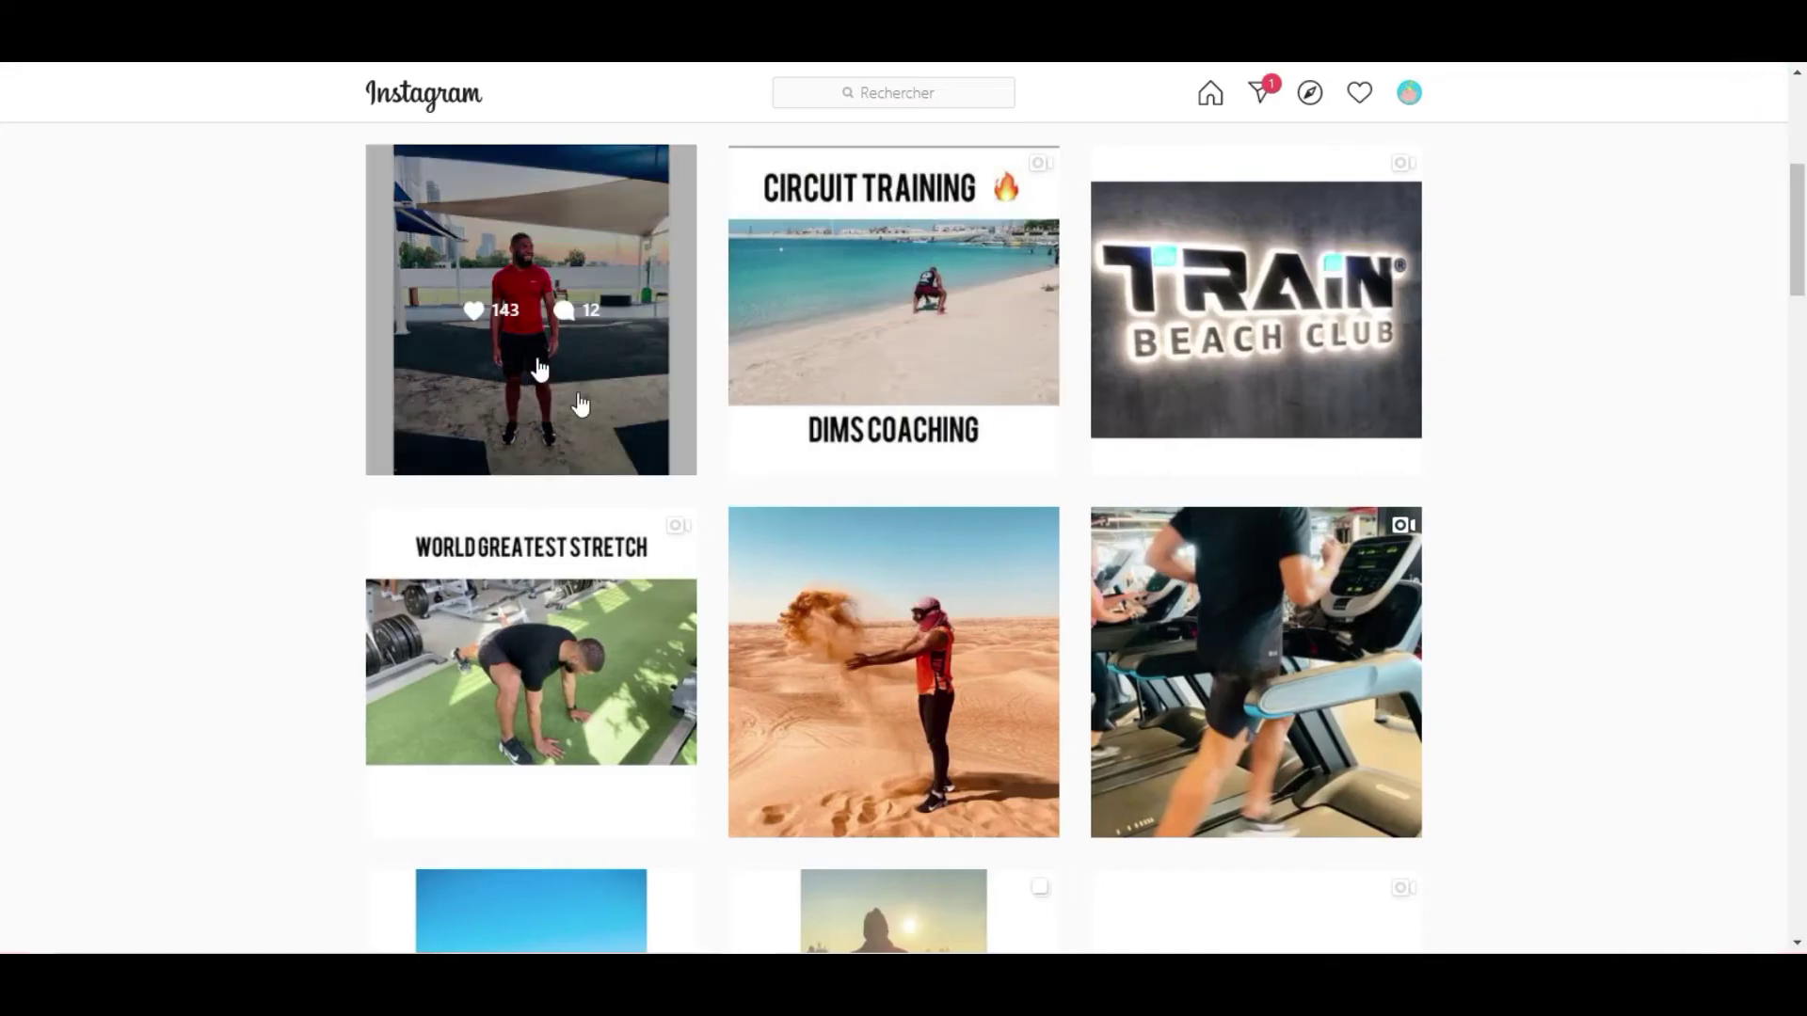
scroll(763, 480, down, 7)
scroll(780, 489, down, 3)
scroll(511, 254, up, 10)
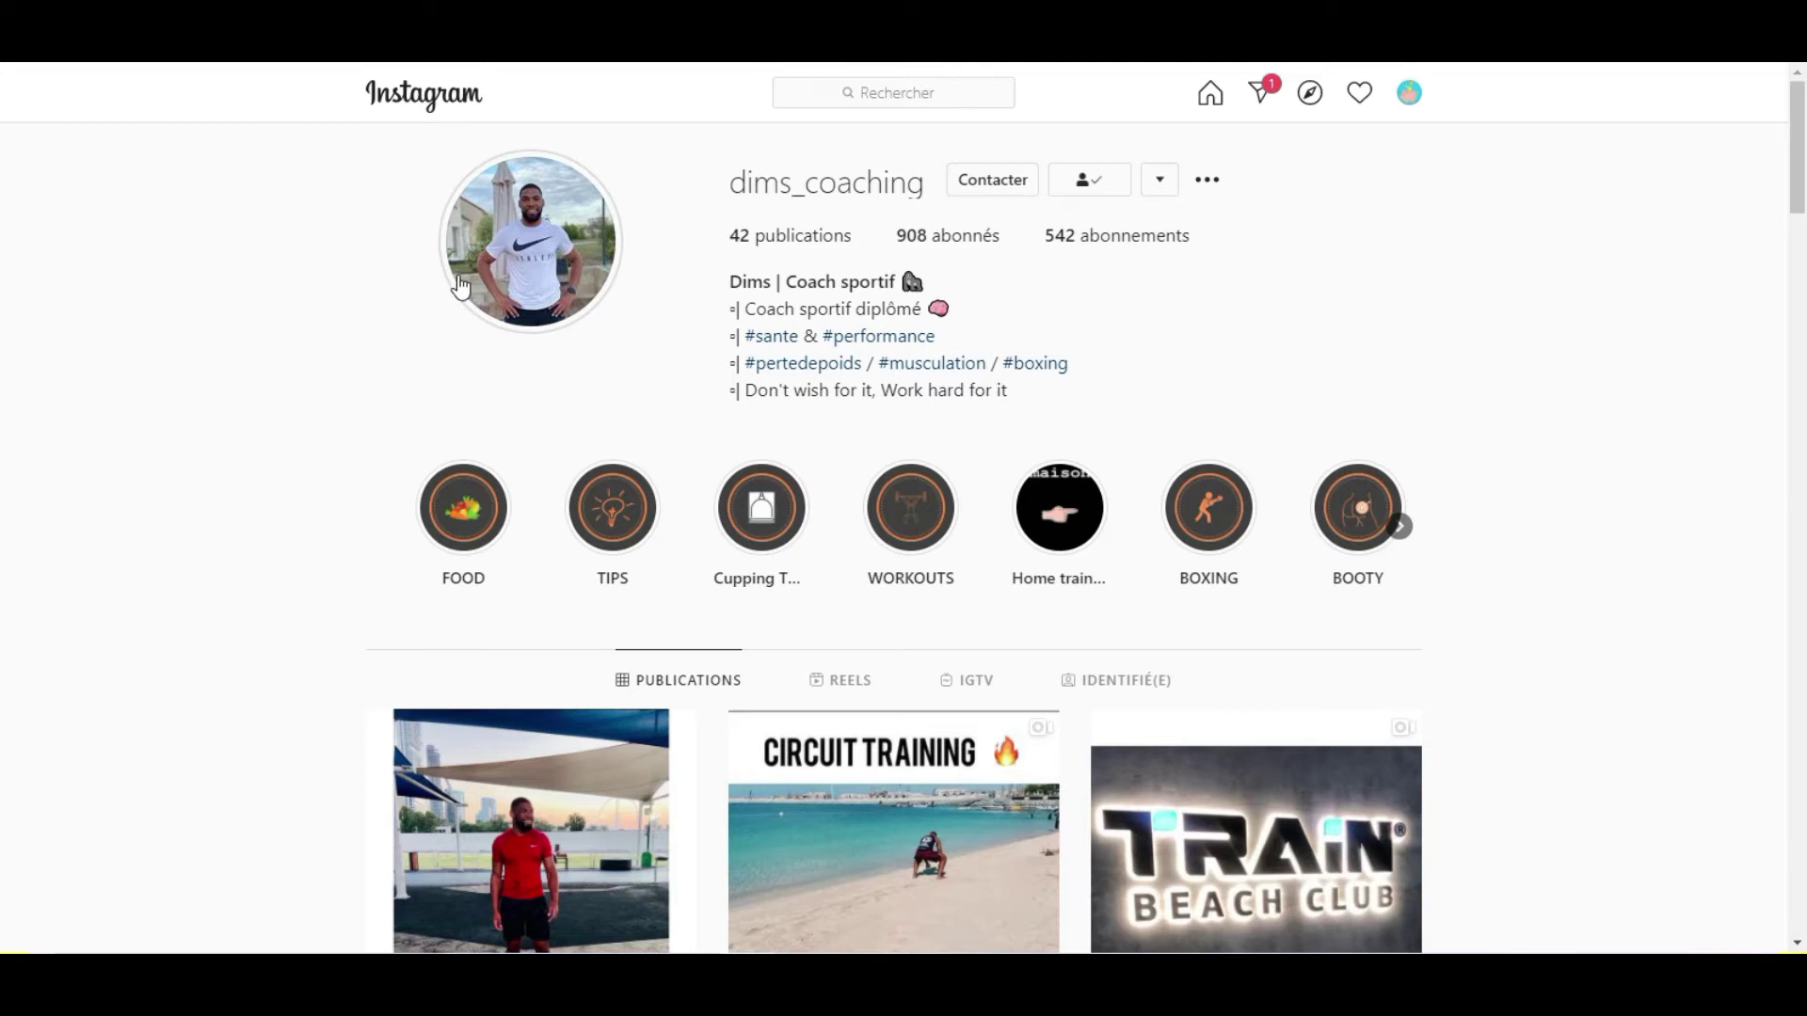
scroll(505, 307, down, 2)
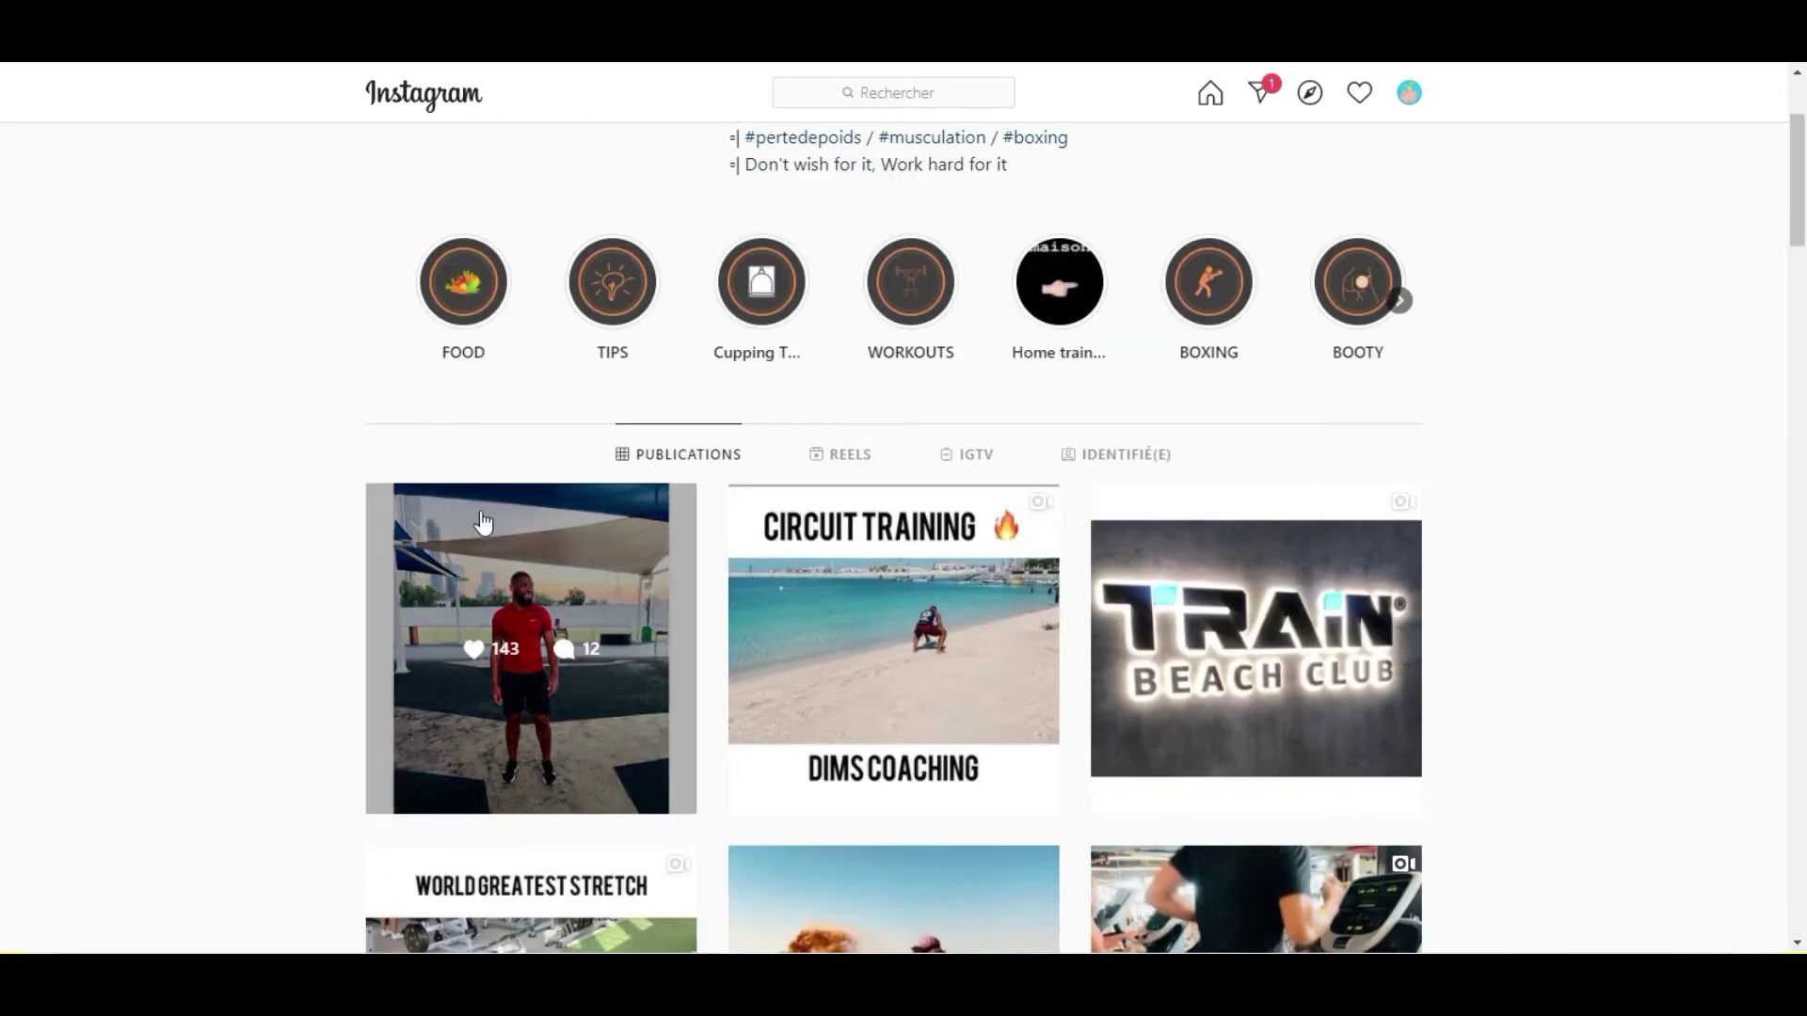
scroll(518, 506, down, 4)
scroll(518, 506, up, 6)
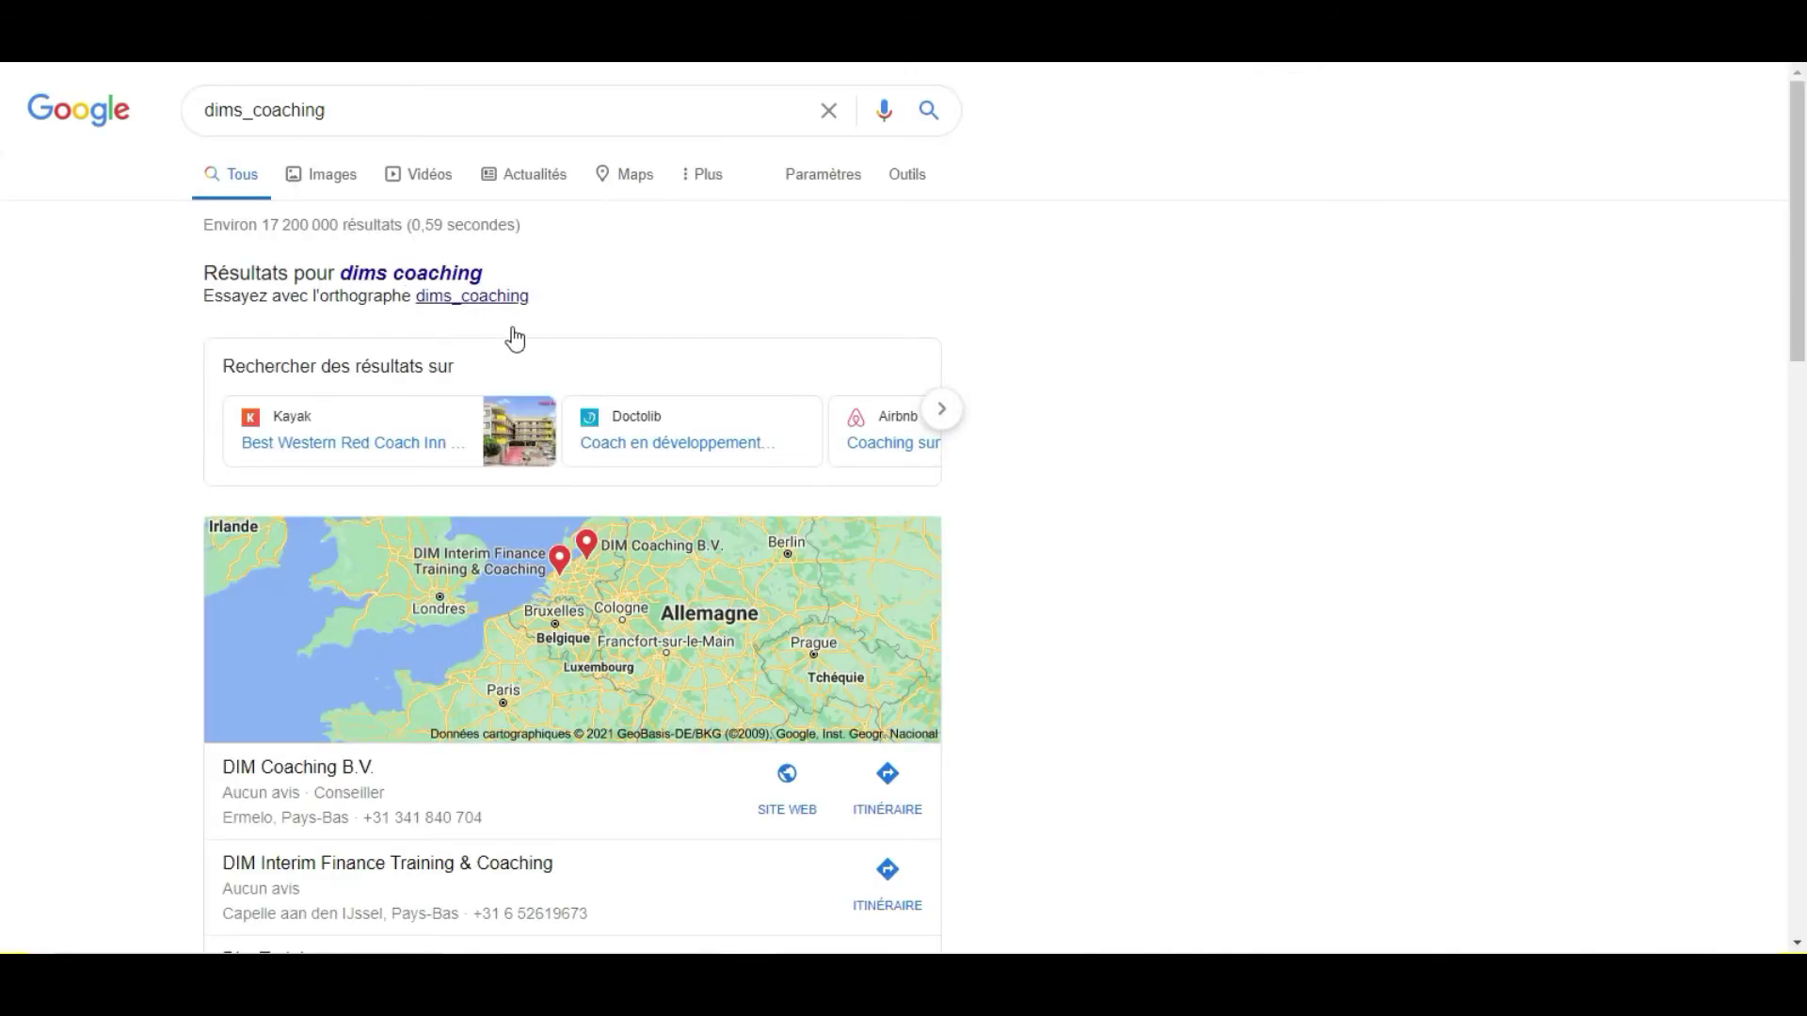
scroll(536, 359, down, 4)
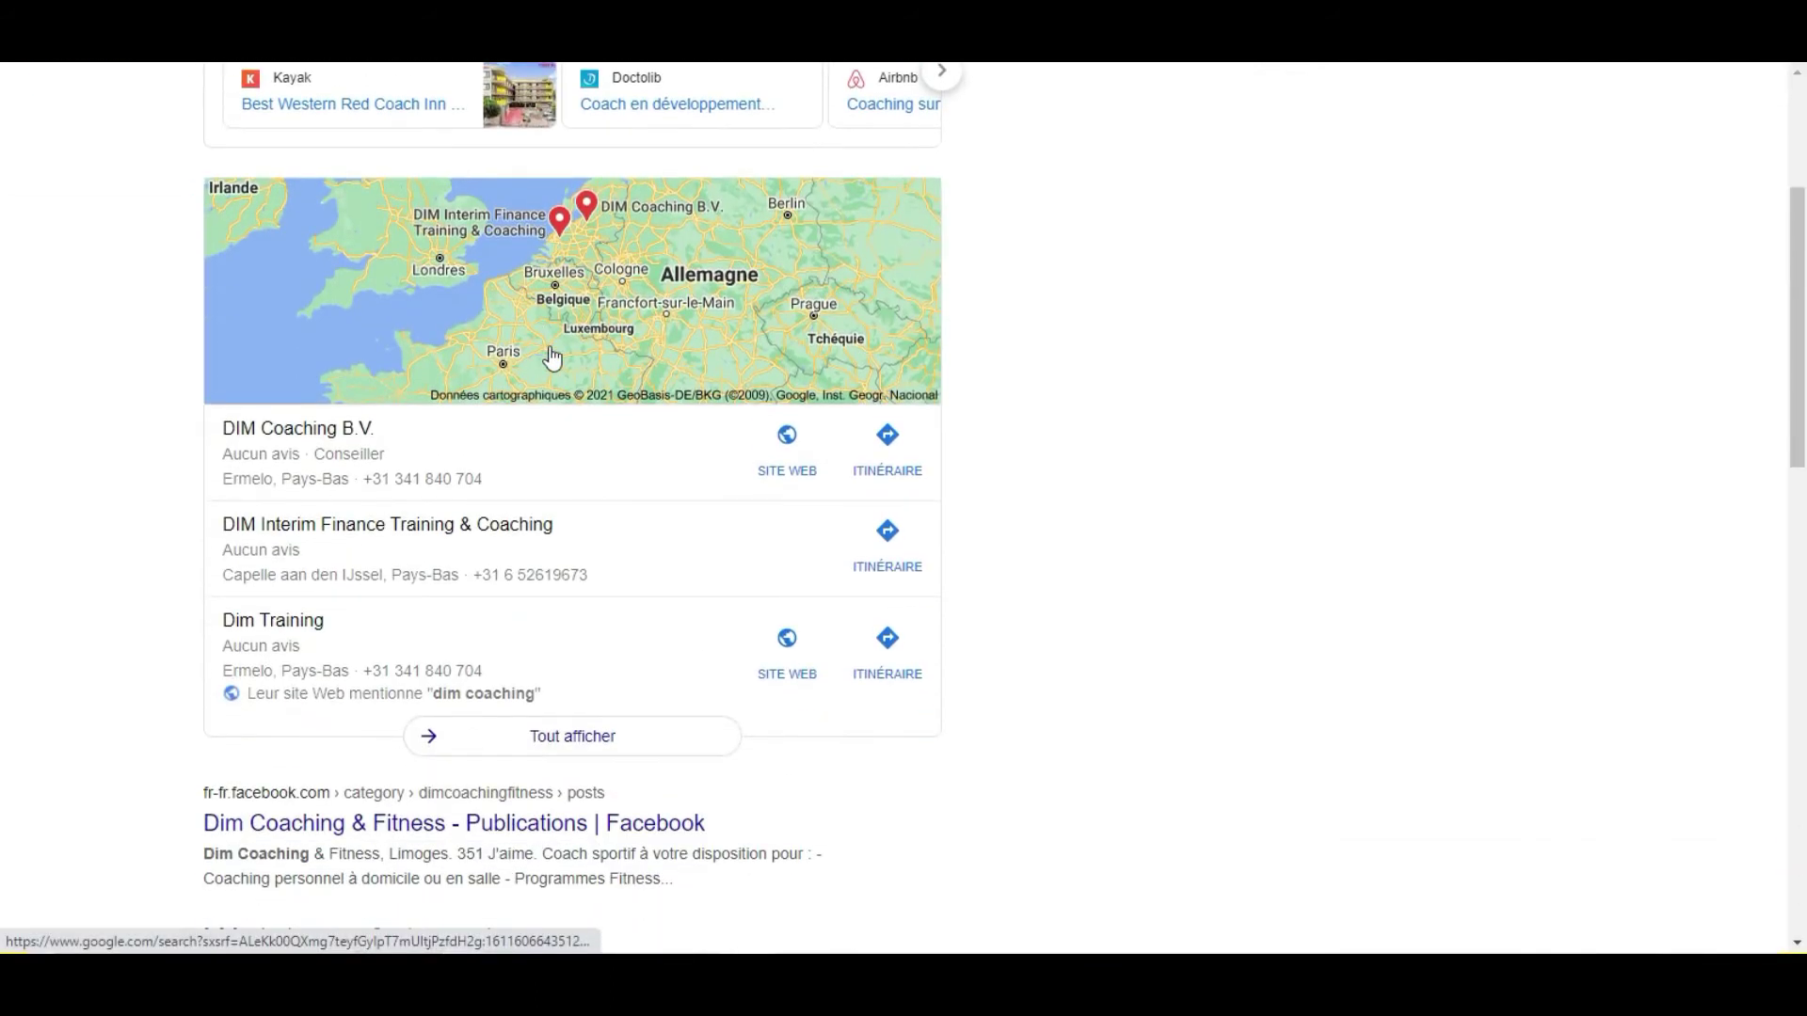
Dismiss the location request and search Google for 'dims_coaching instagram'.
scroll(552, 358, down, 5)
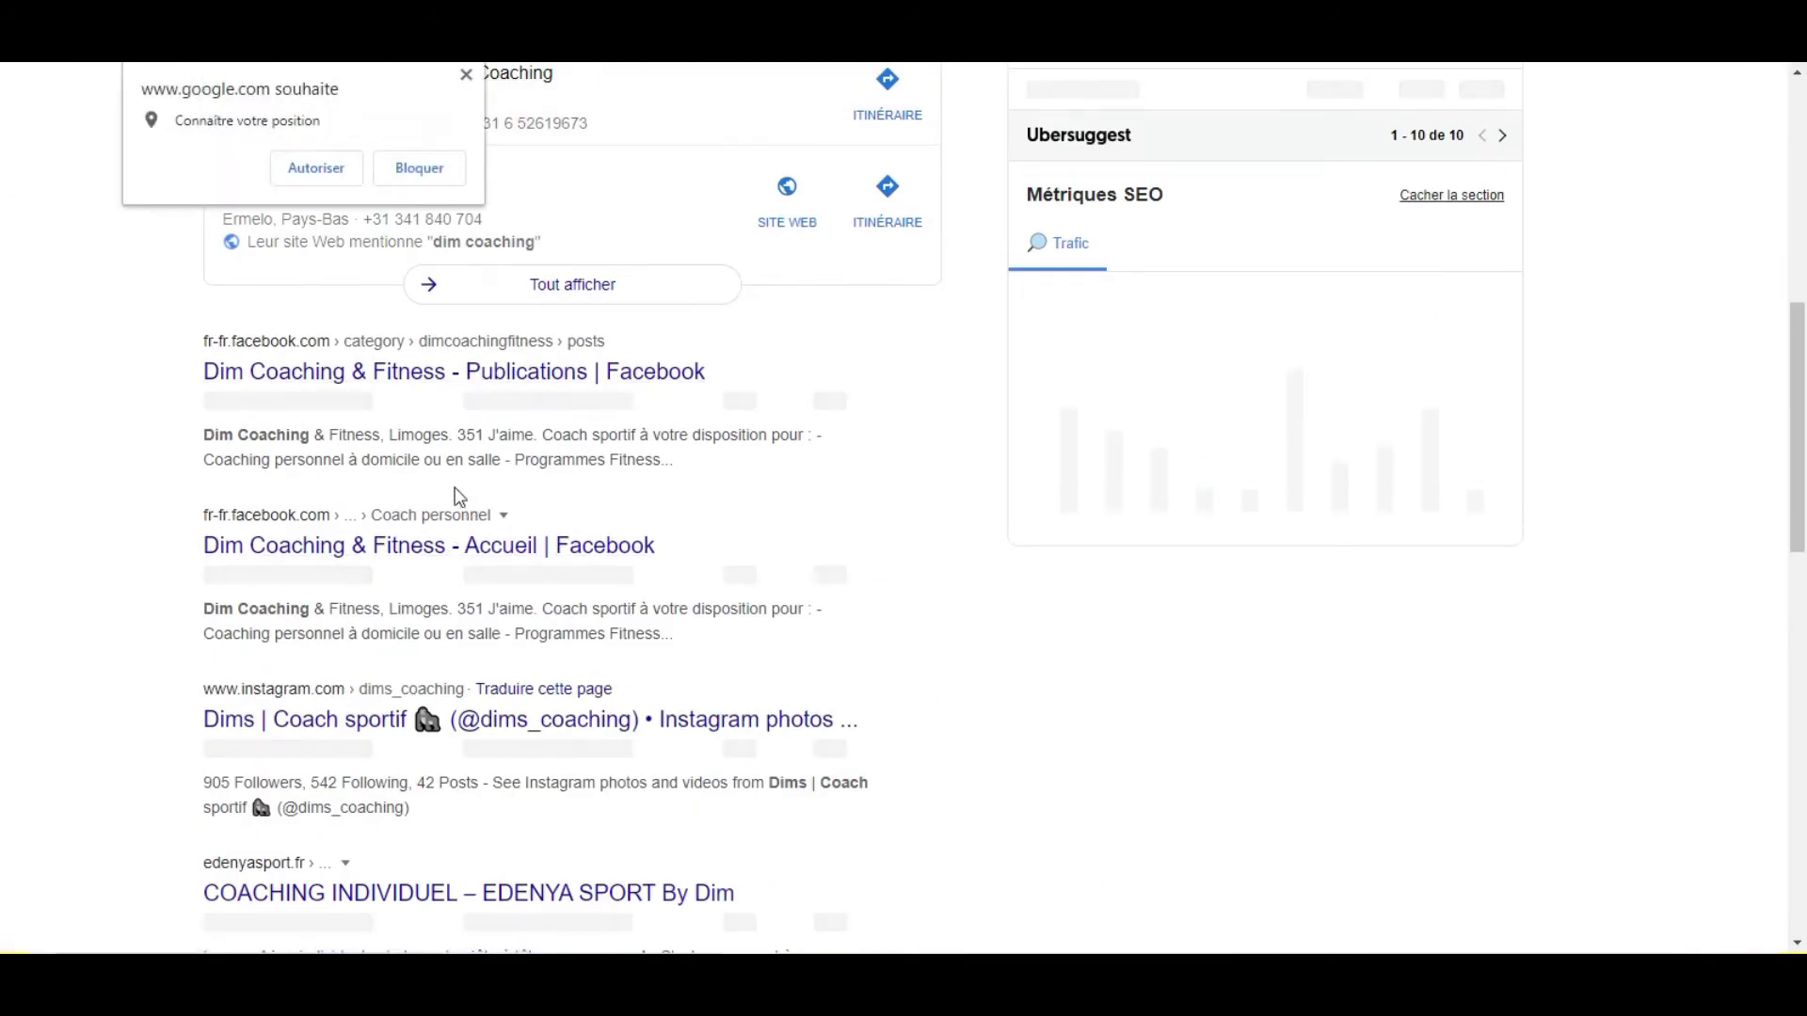
click(466, 74)
scroll(484, 442, down, 2)
scroll(485, 442, down, 1)
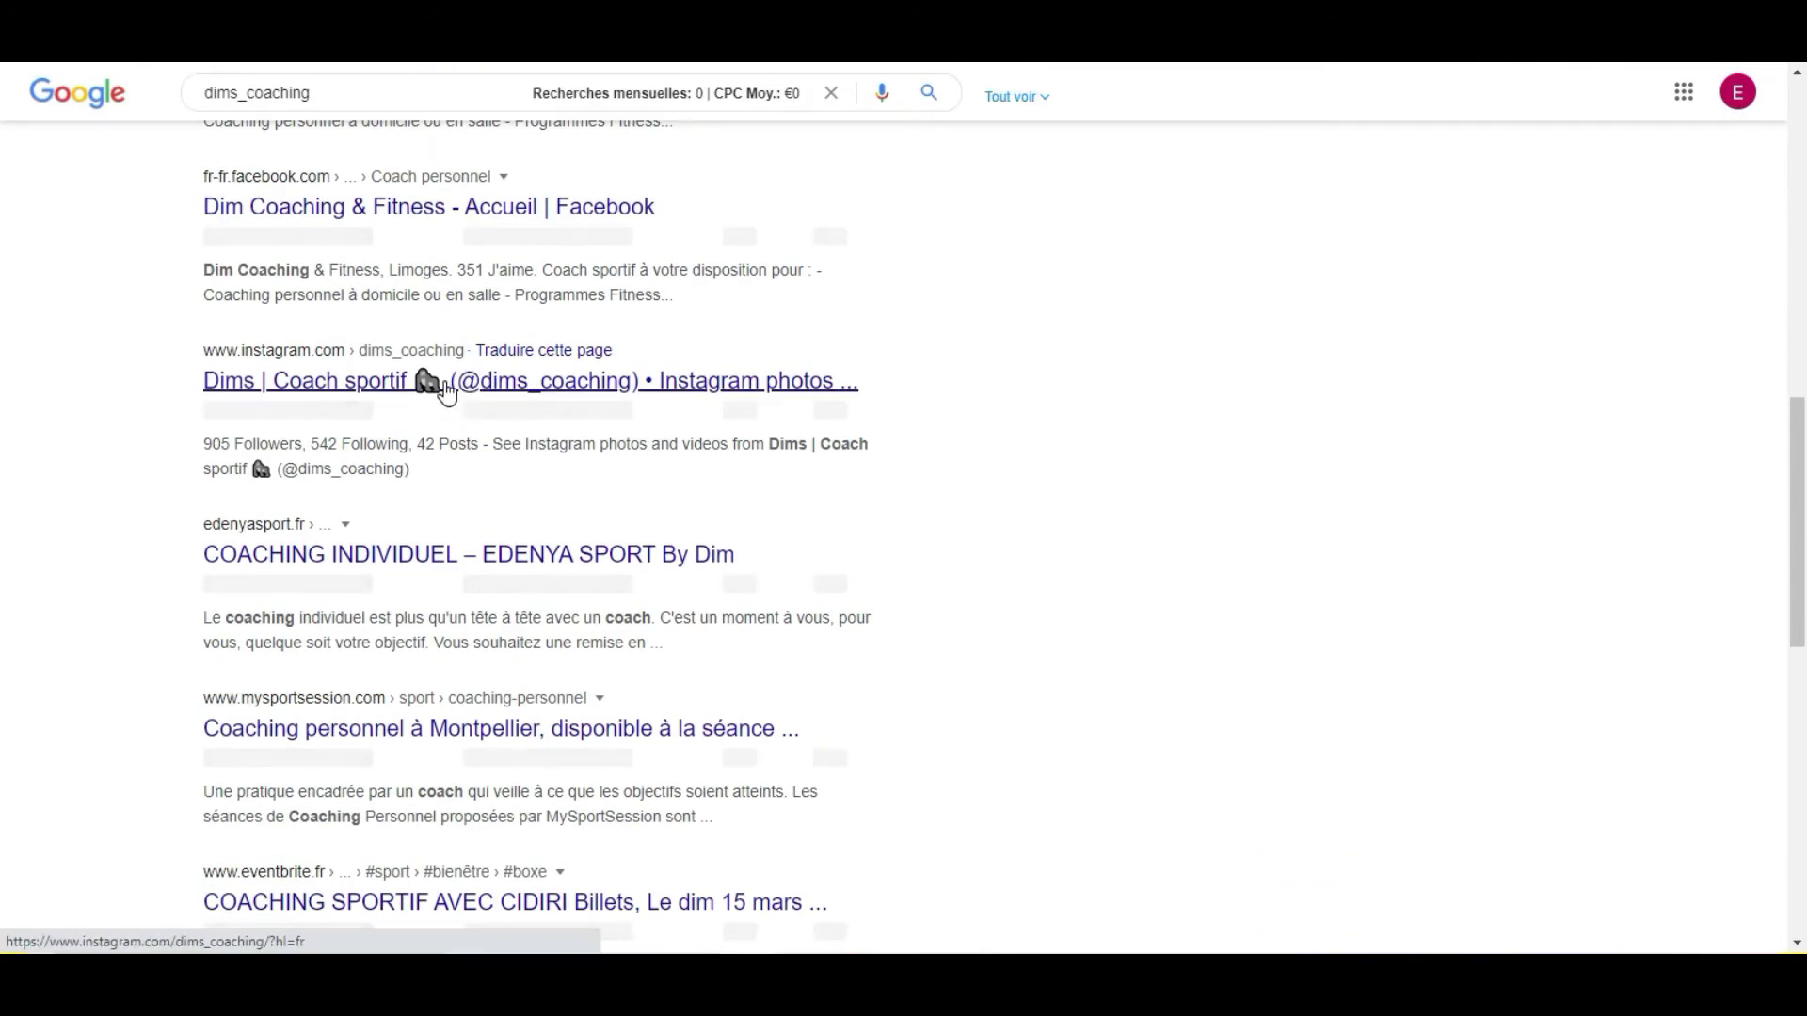
scroll(446, 392, down, 1)
scroll(432, 452, up, 8)
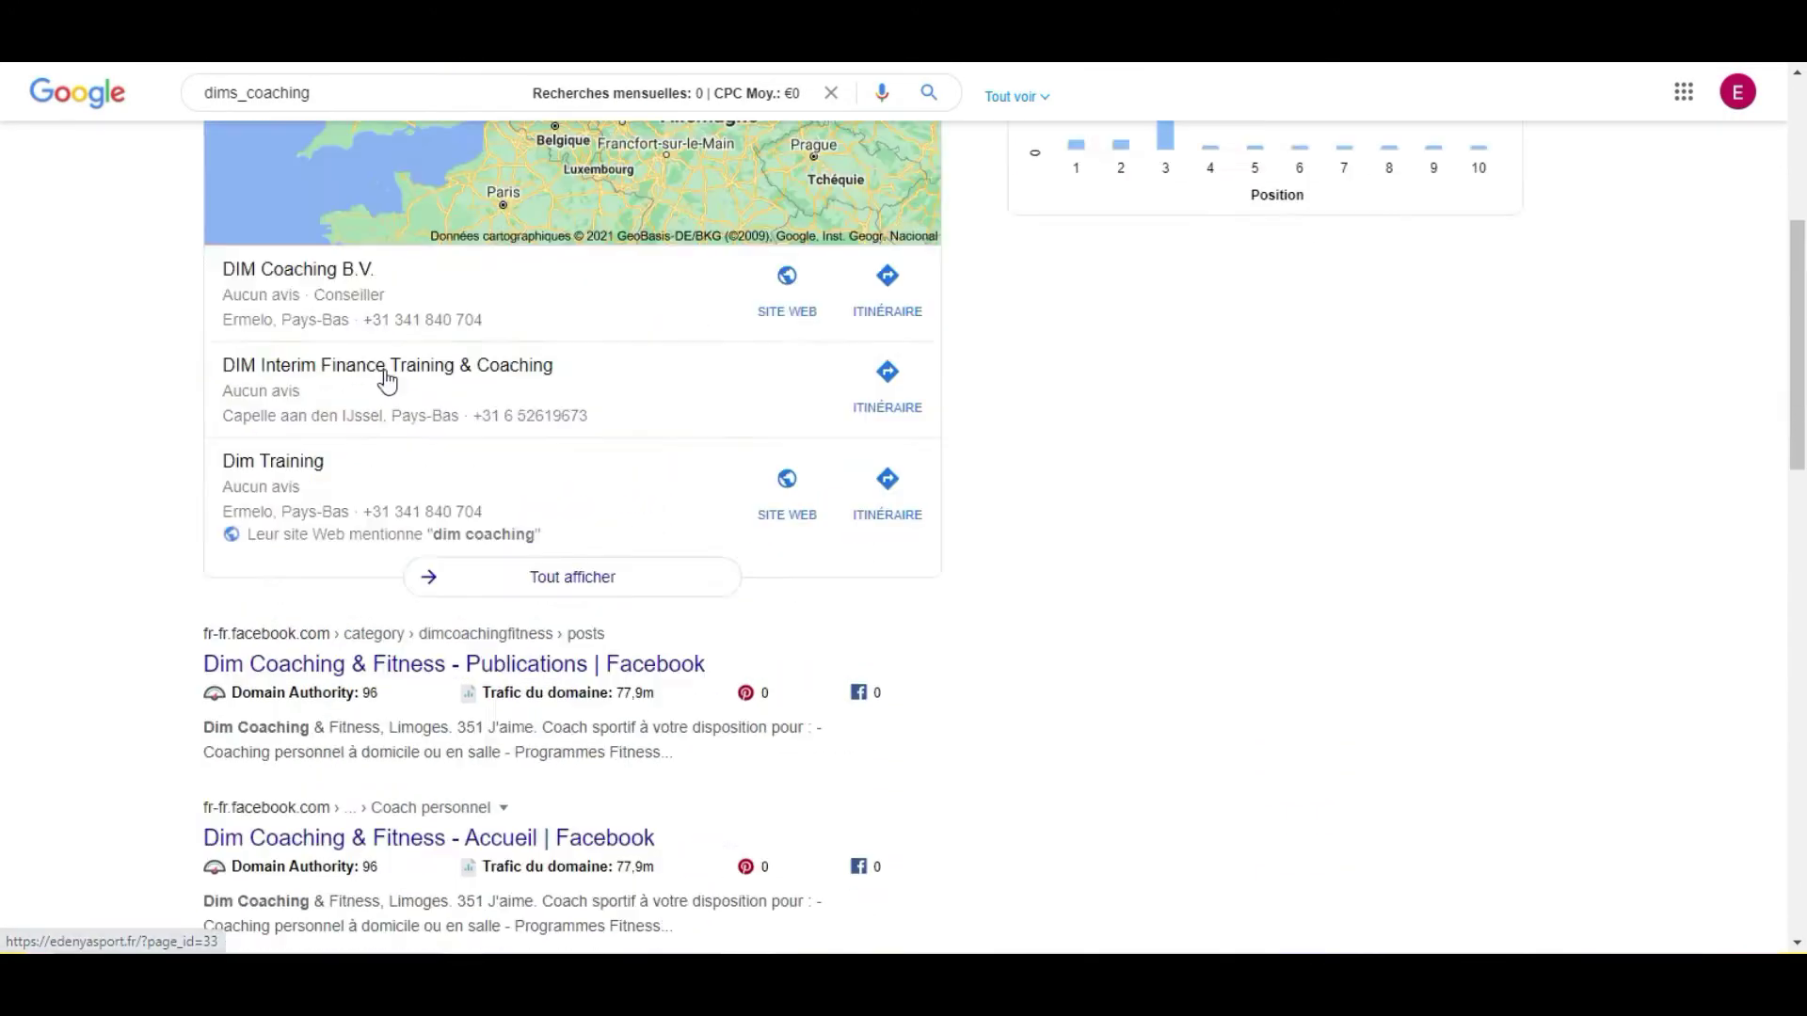
click(362, 114)
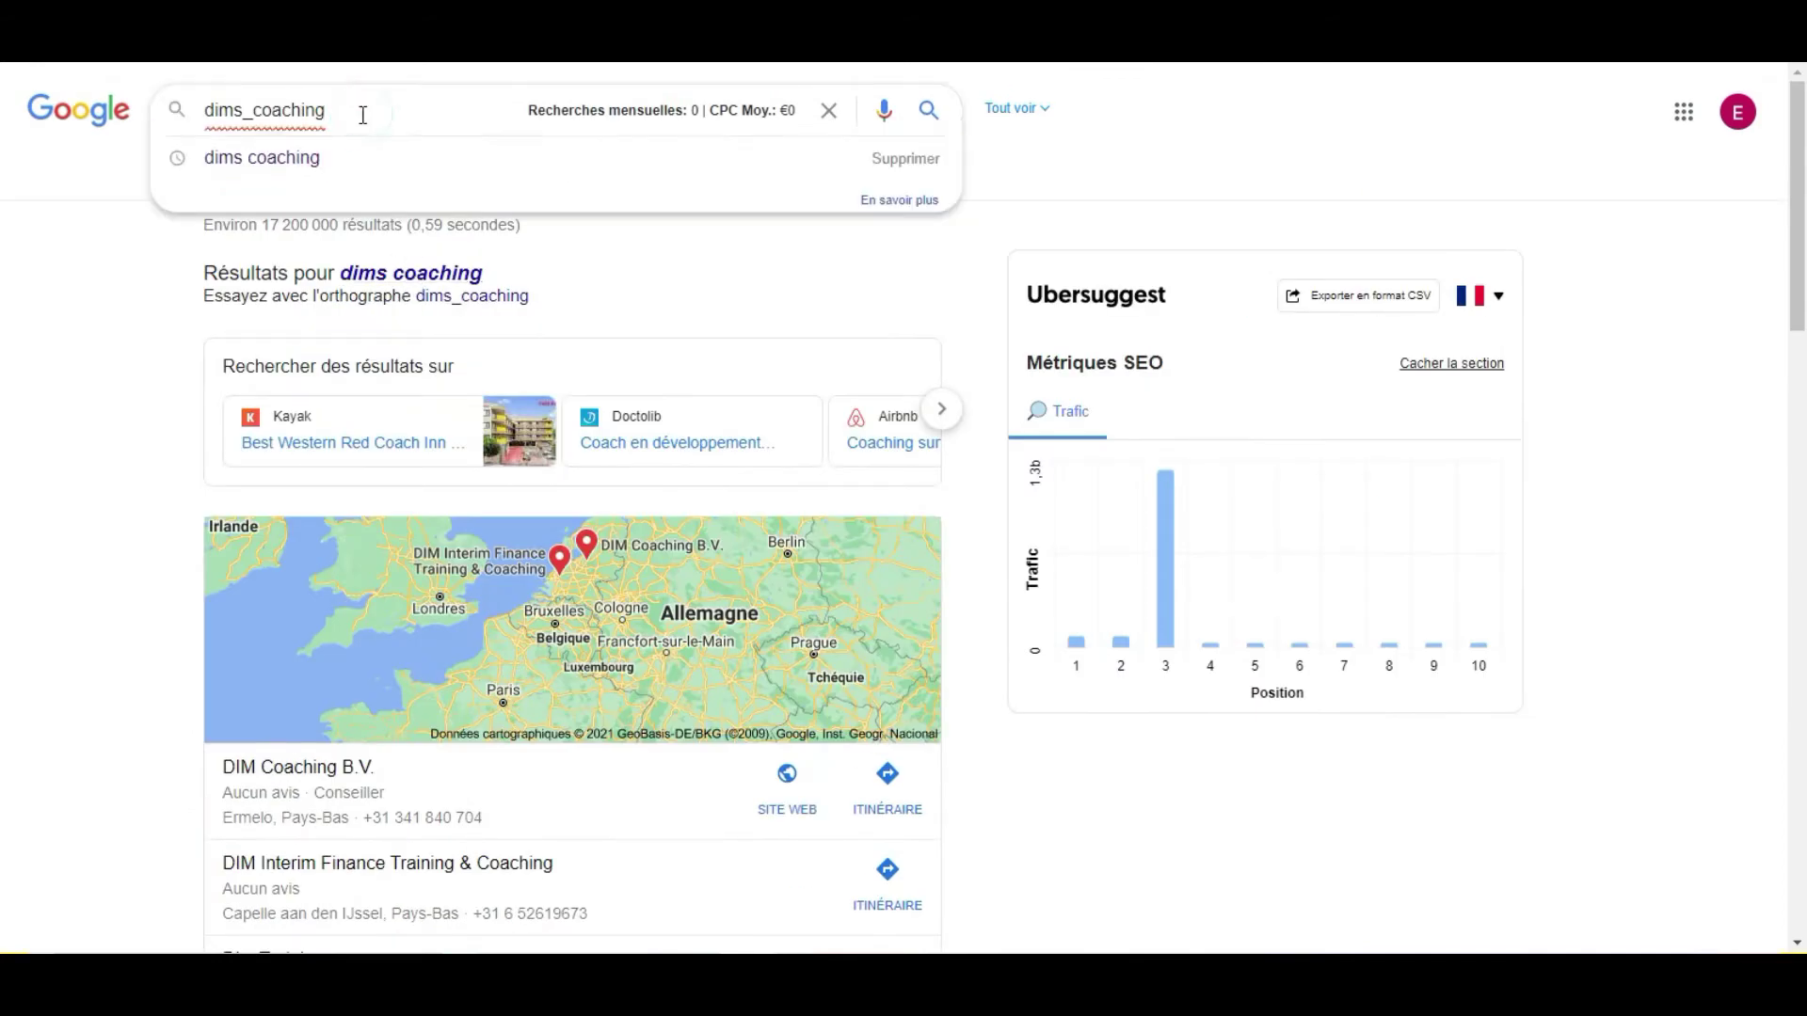
mouse_move(1700, 847)
click(1757, 851)
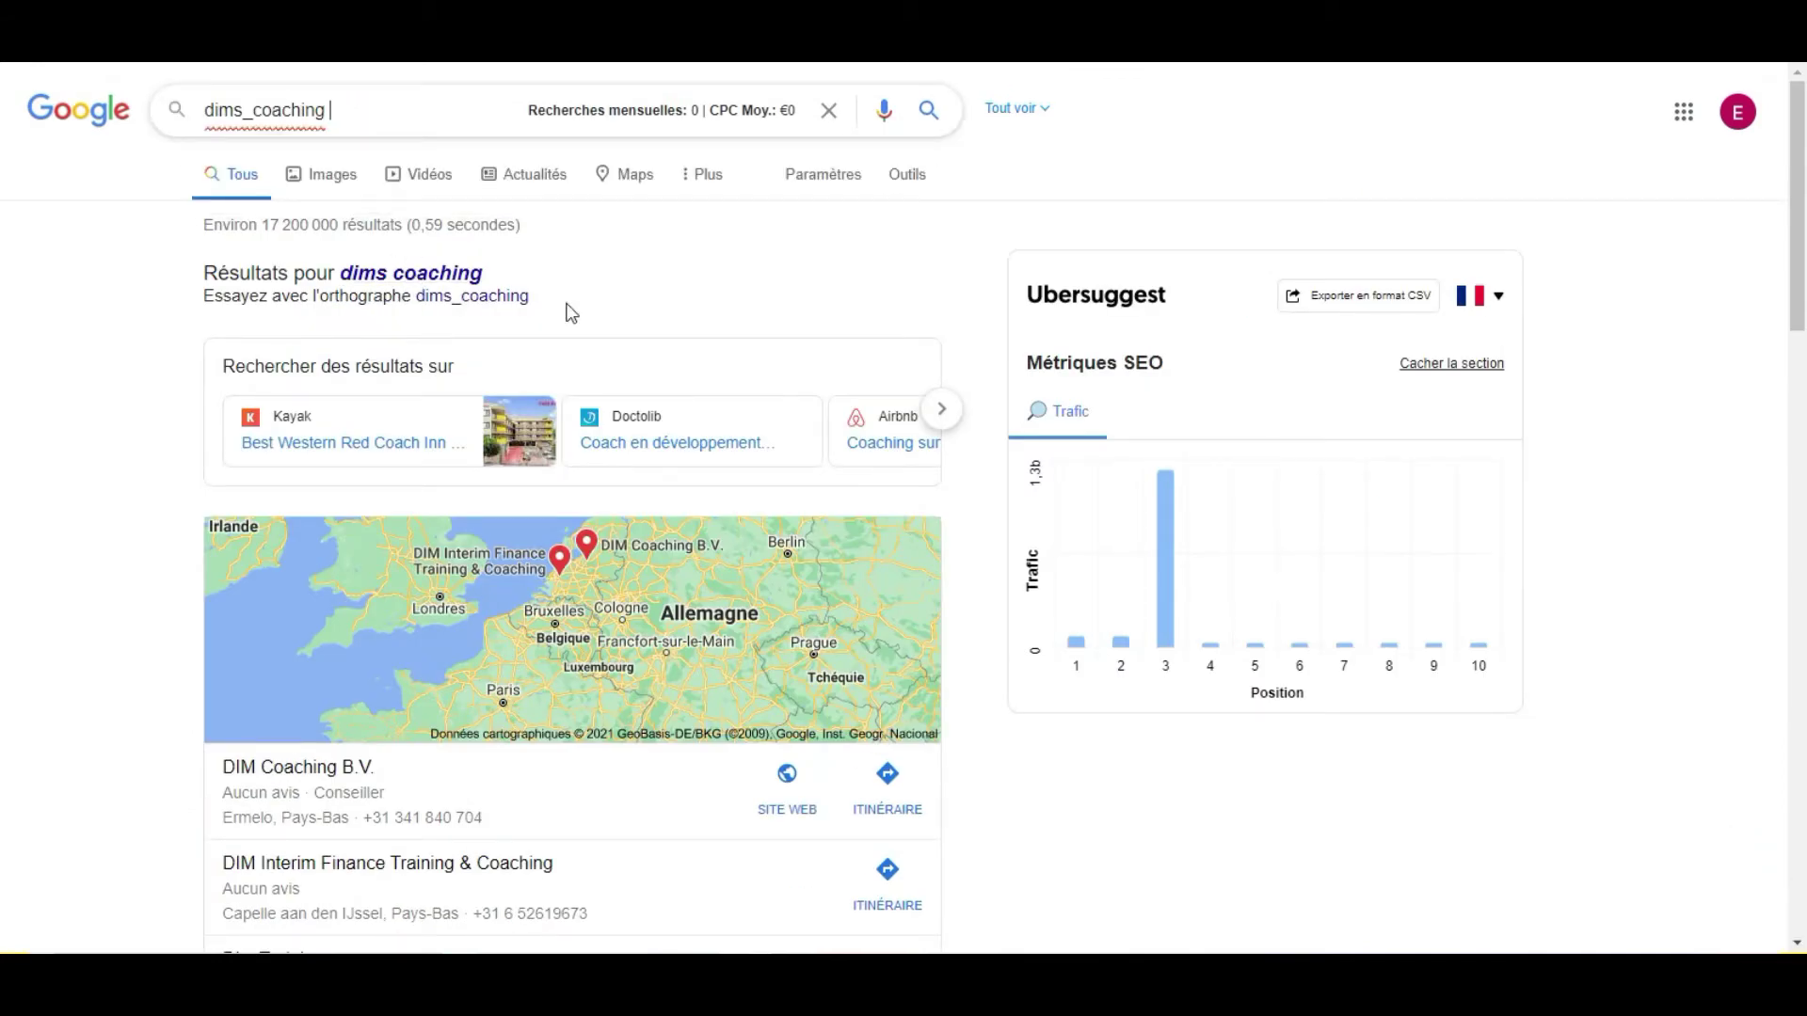
text(insta)
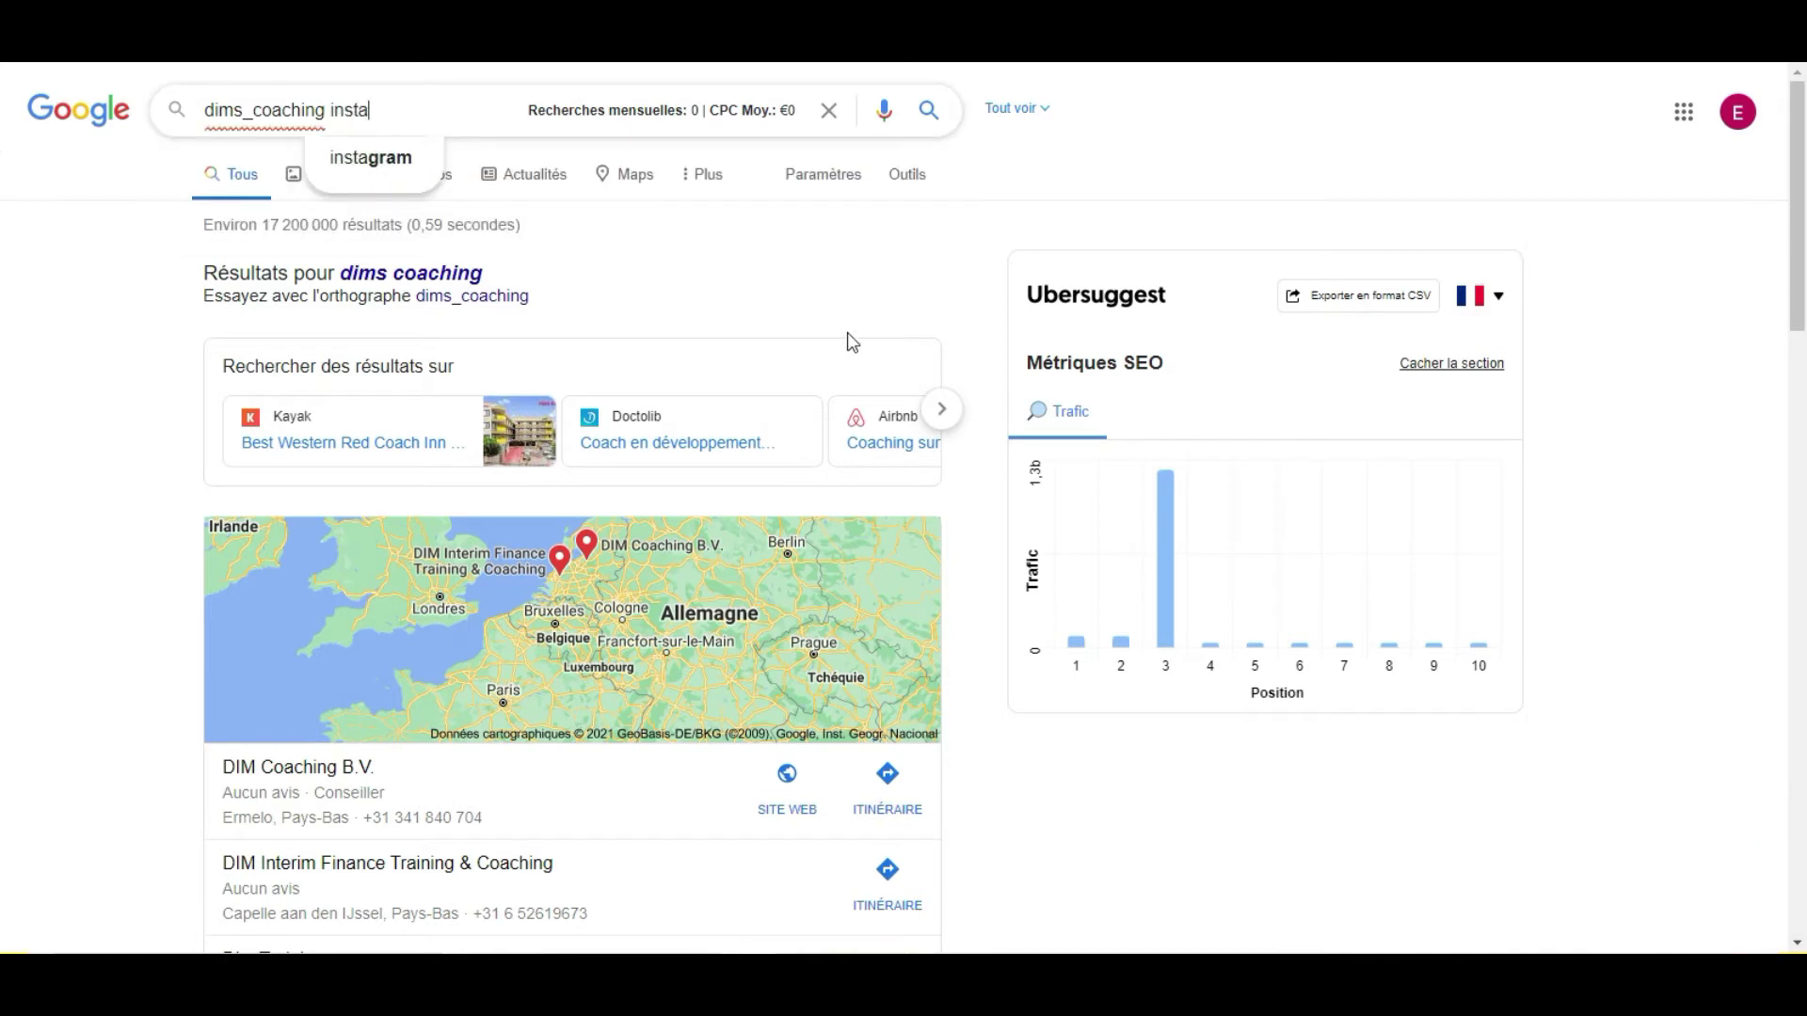
click(336, 158)
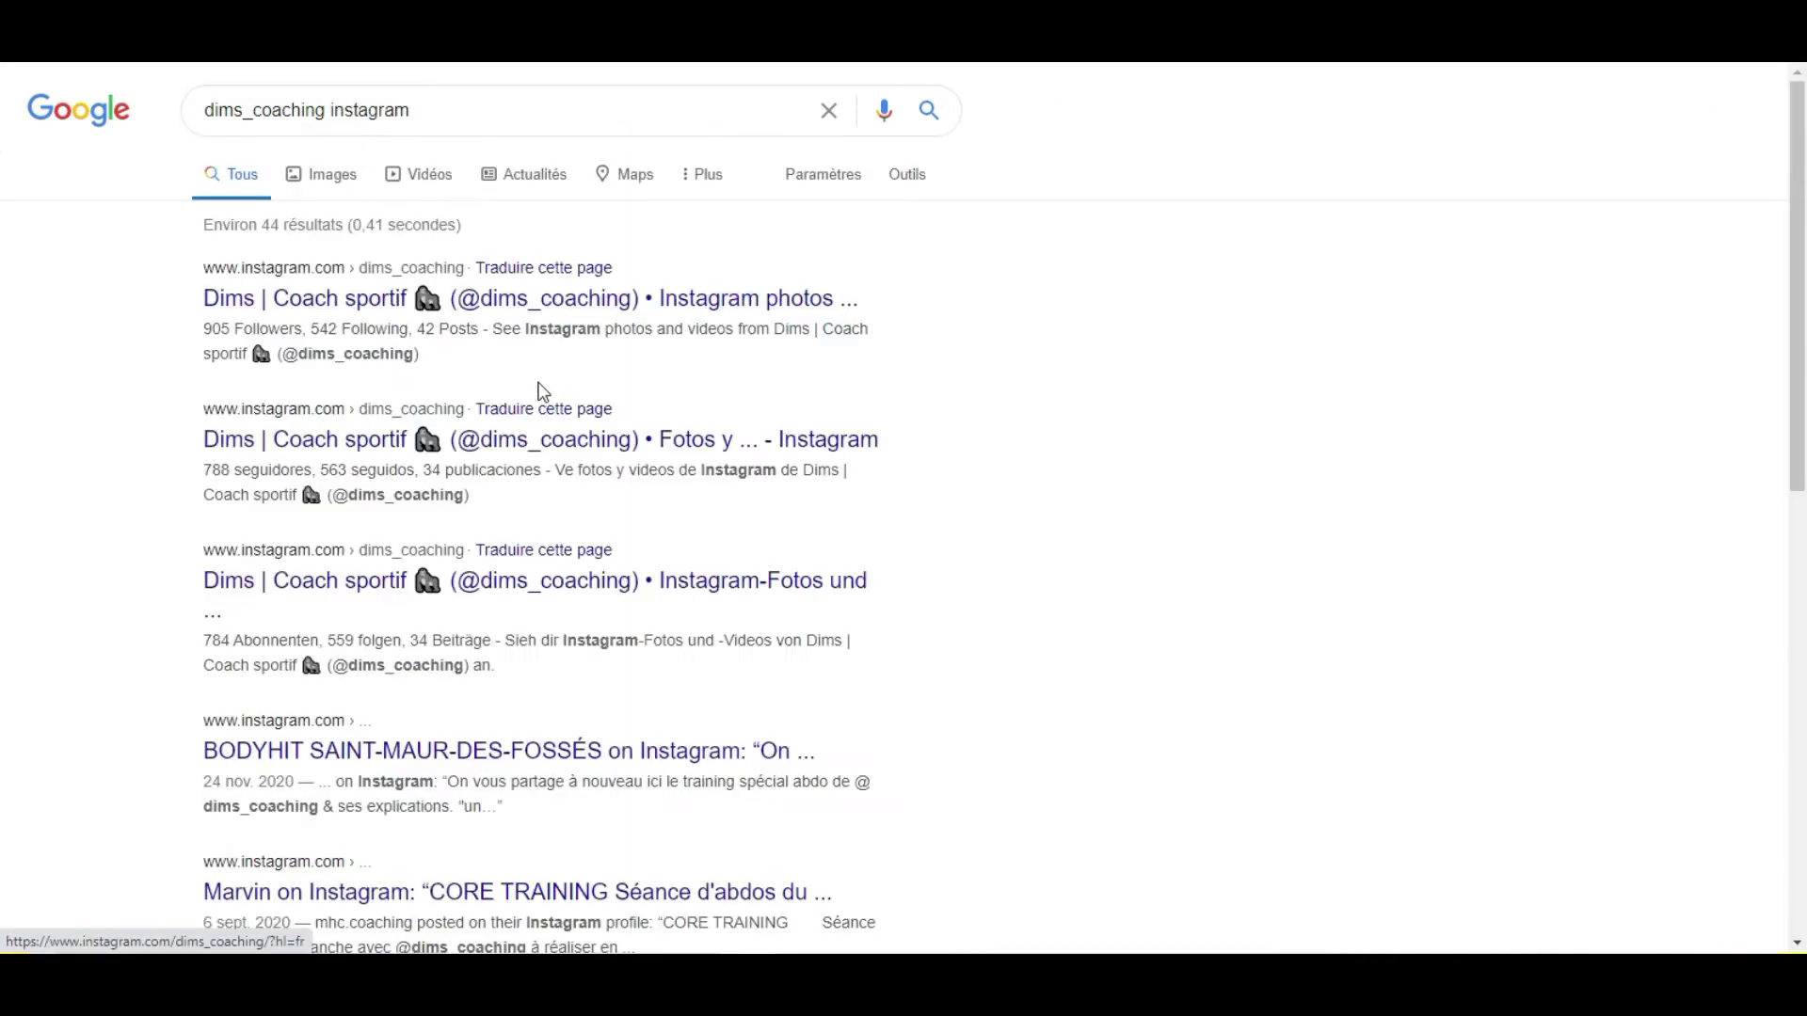
Open the picuki.com result showing the coach's posts.
scroll(511, 476, down, 1)
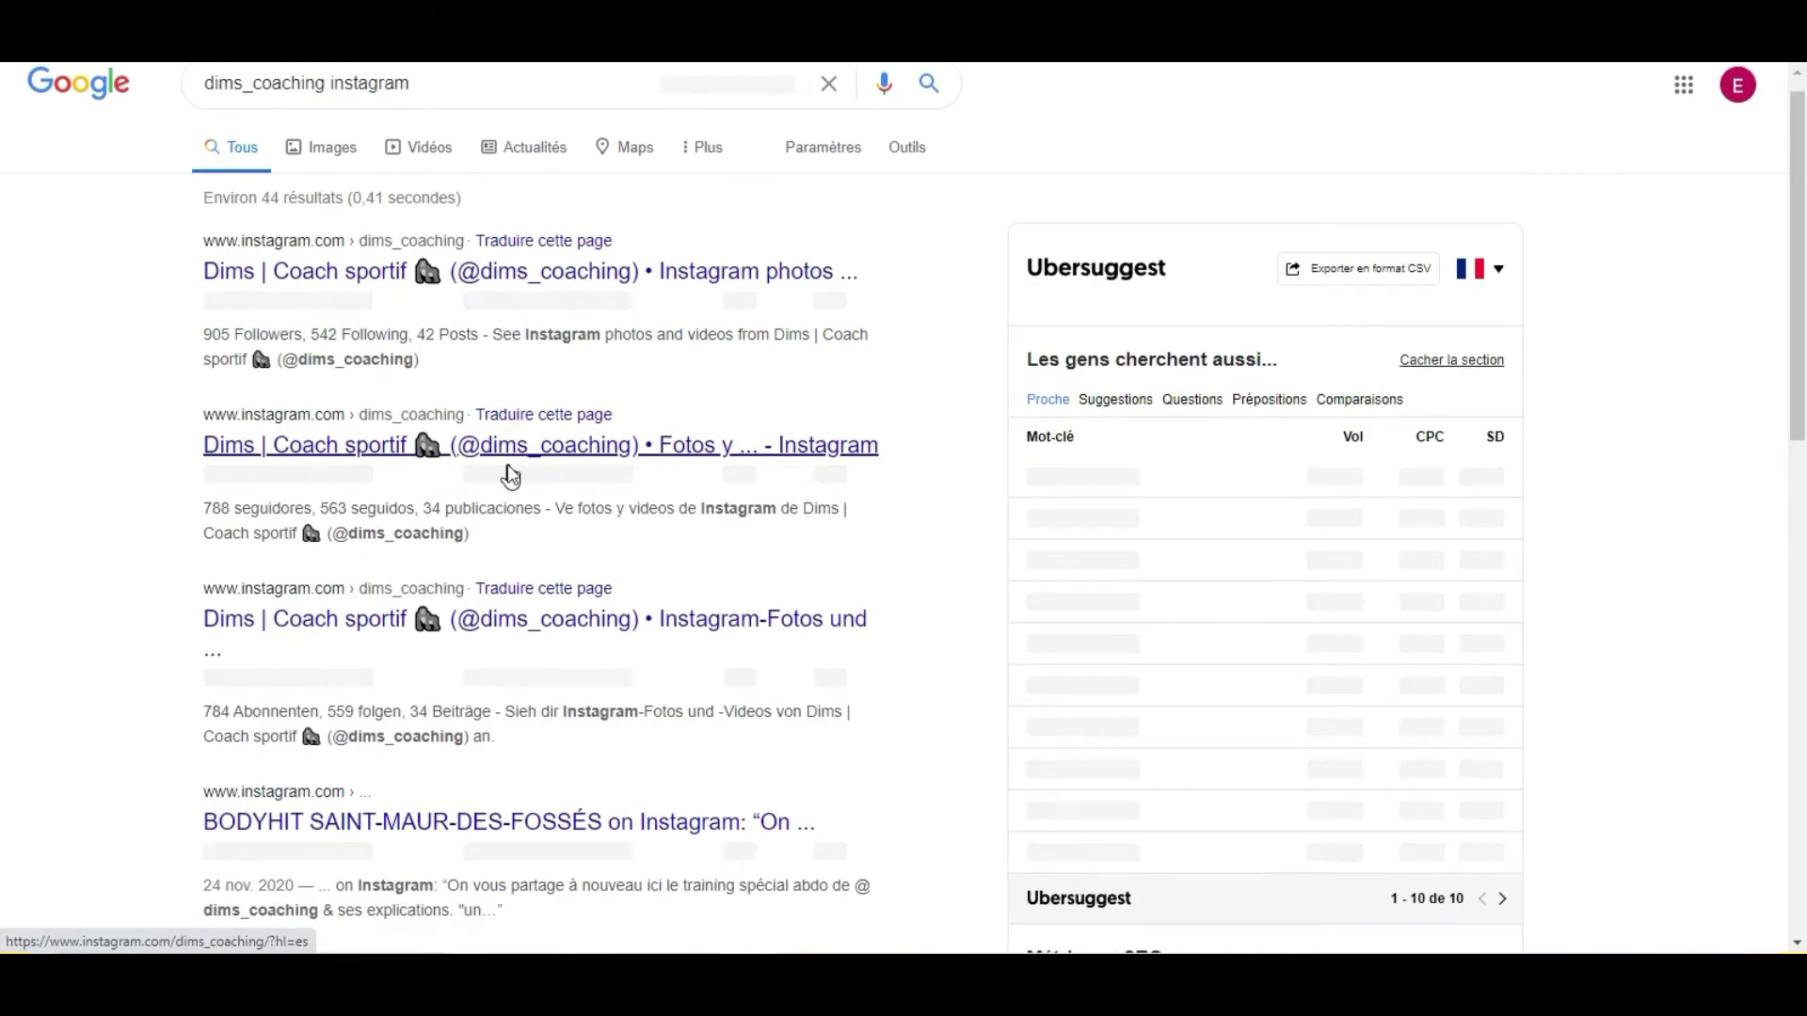
scroll(512, 476, down, 5)
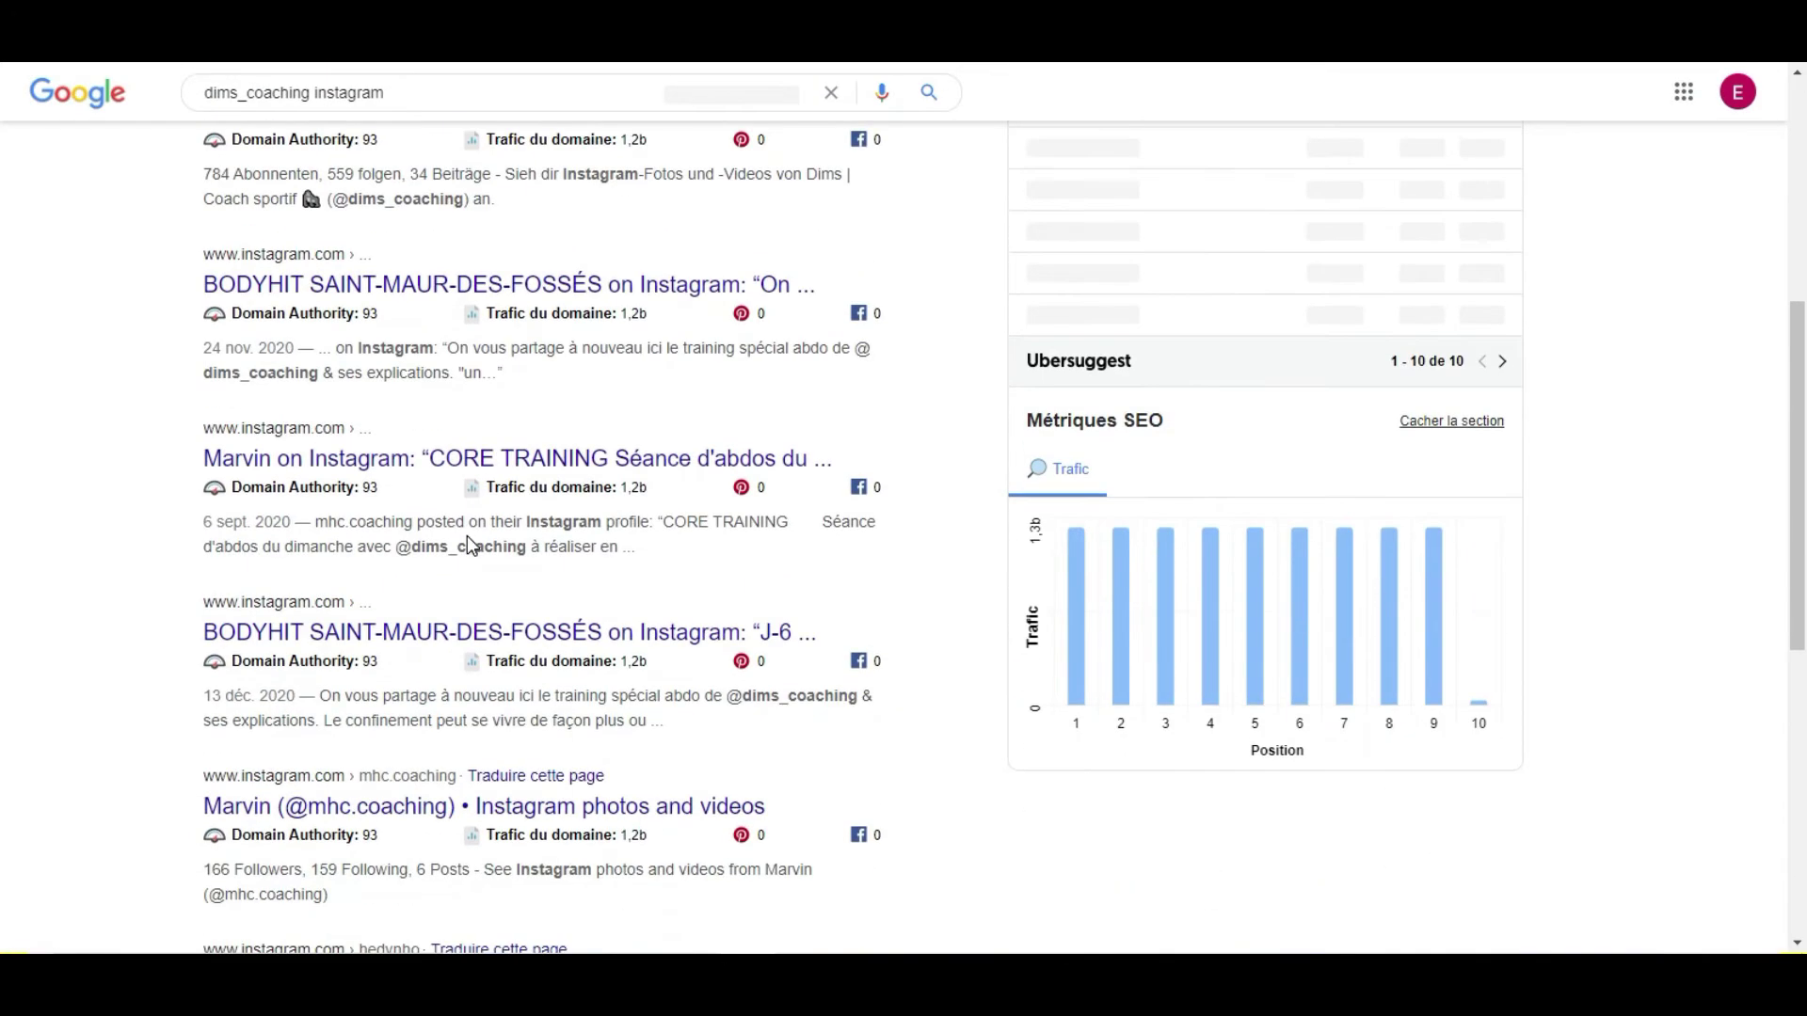
scroll(466, 535, down, 6)
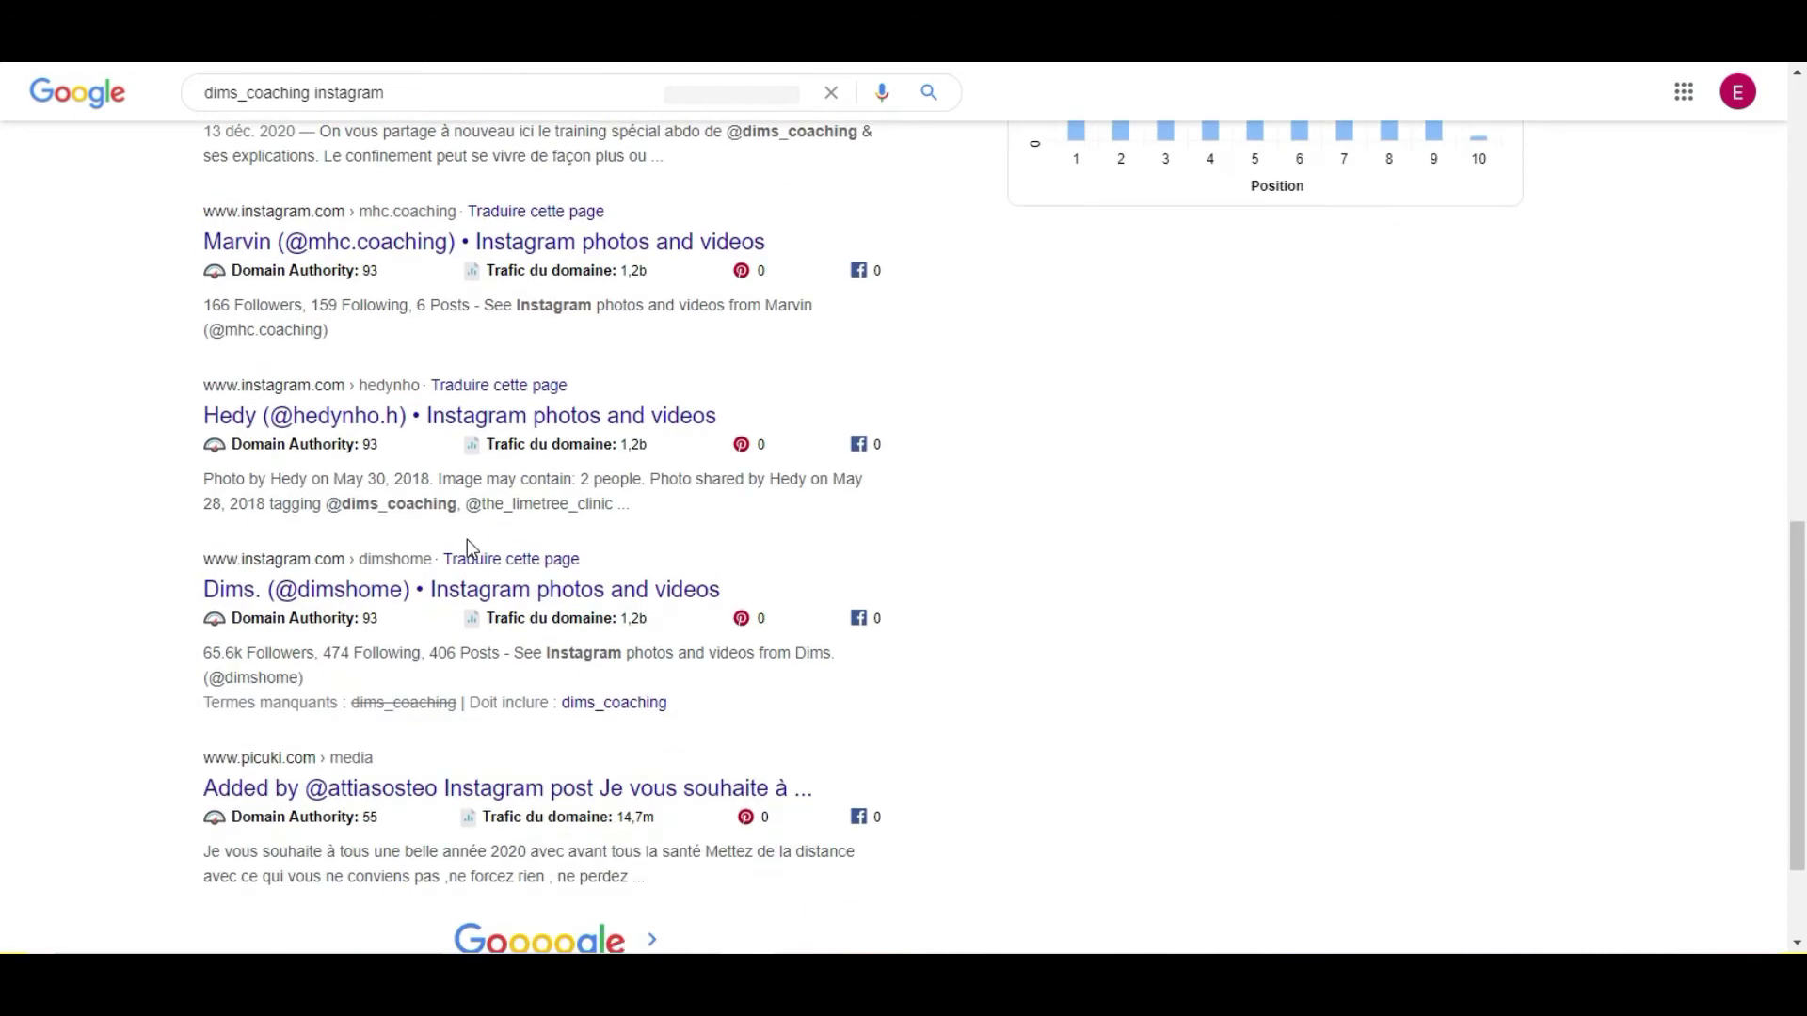
scroll(467, 541, down, 2)
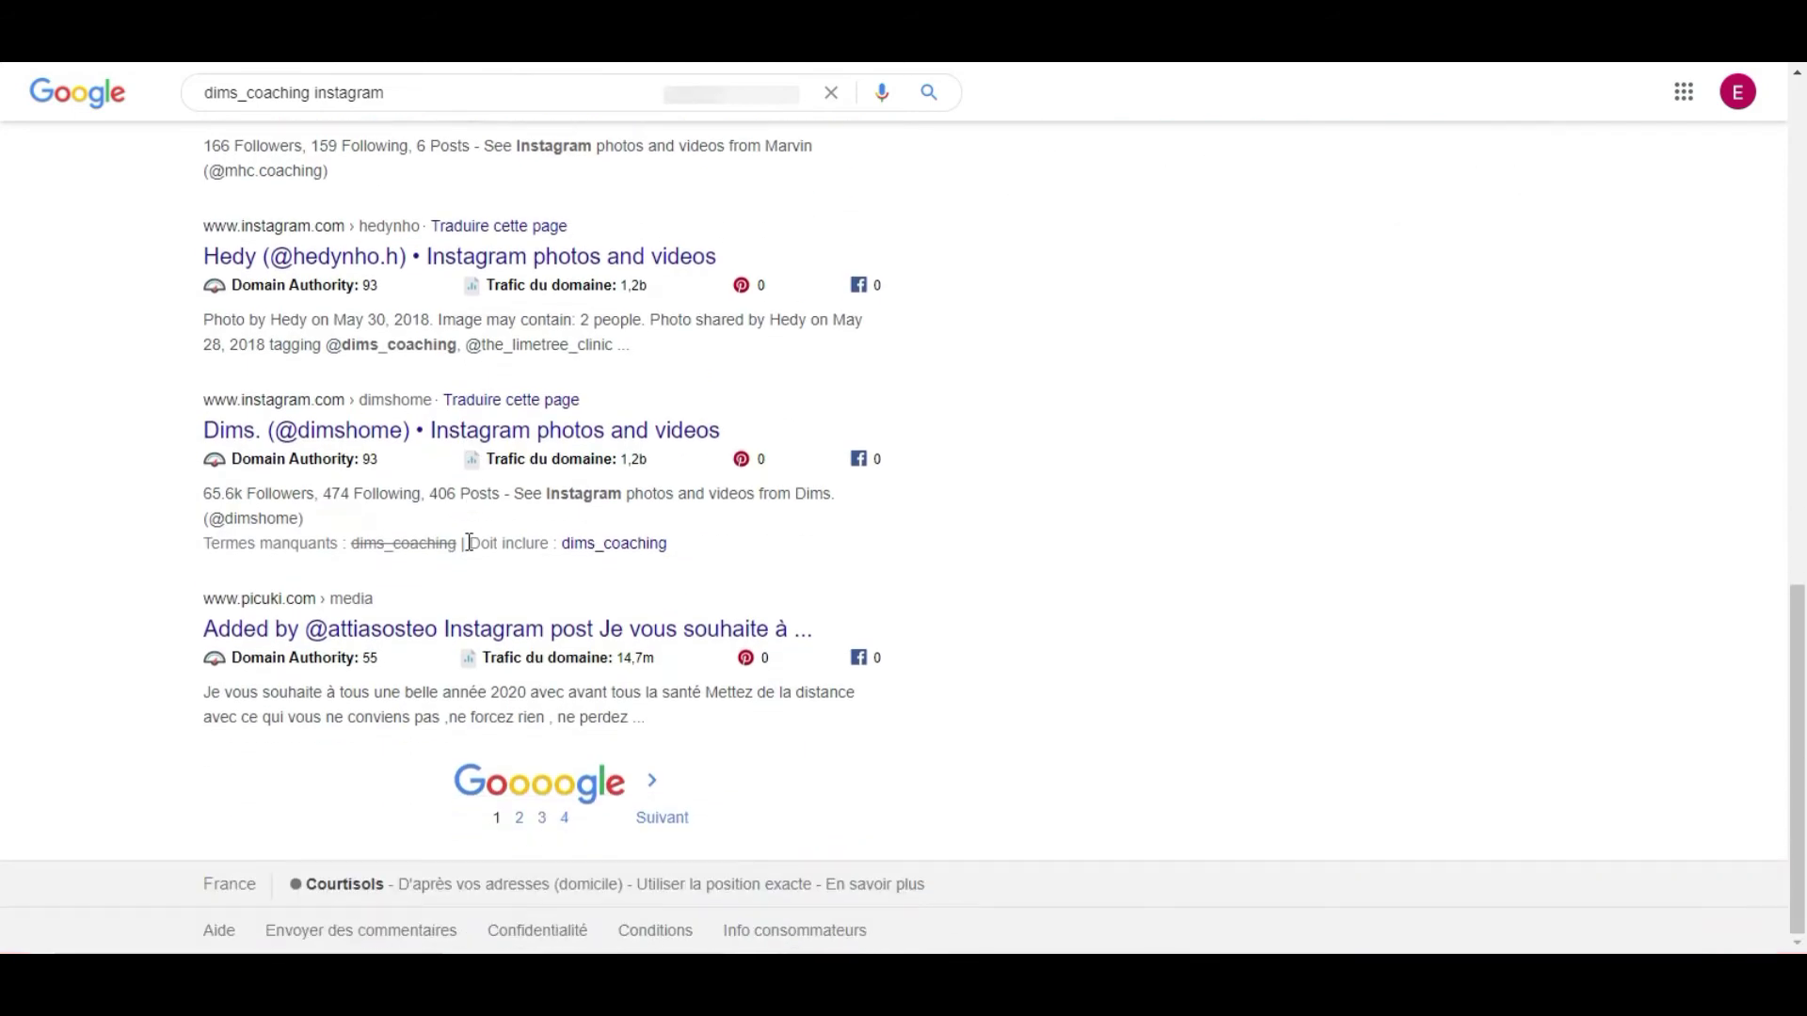
click(410, 640)
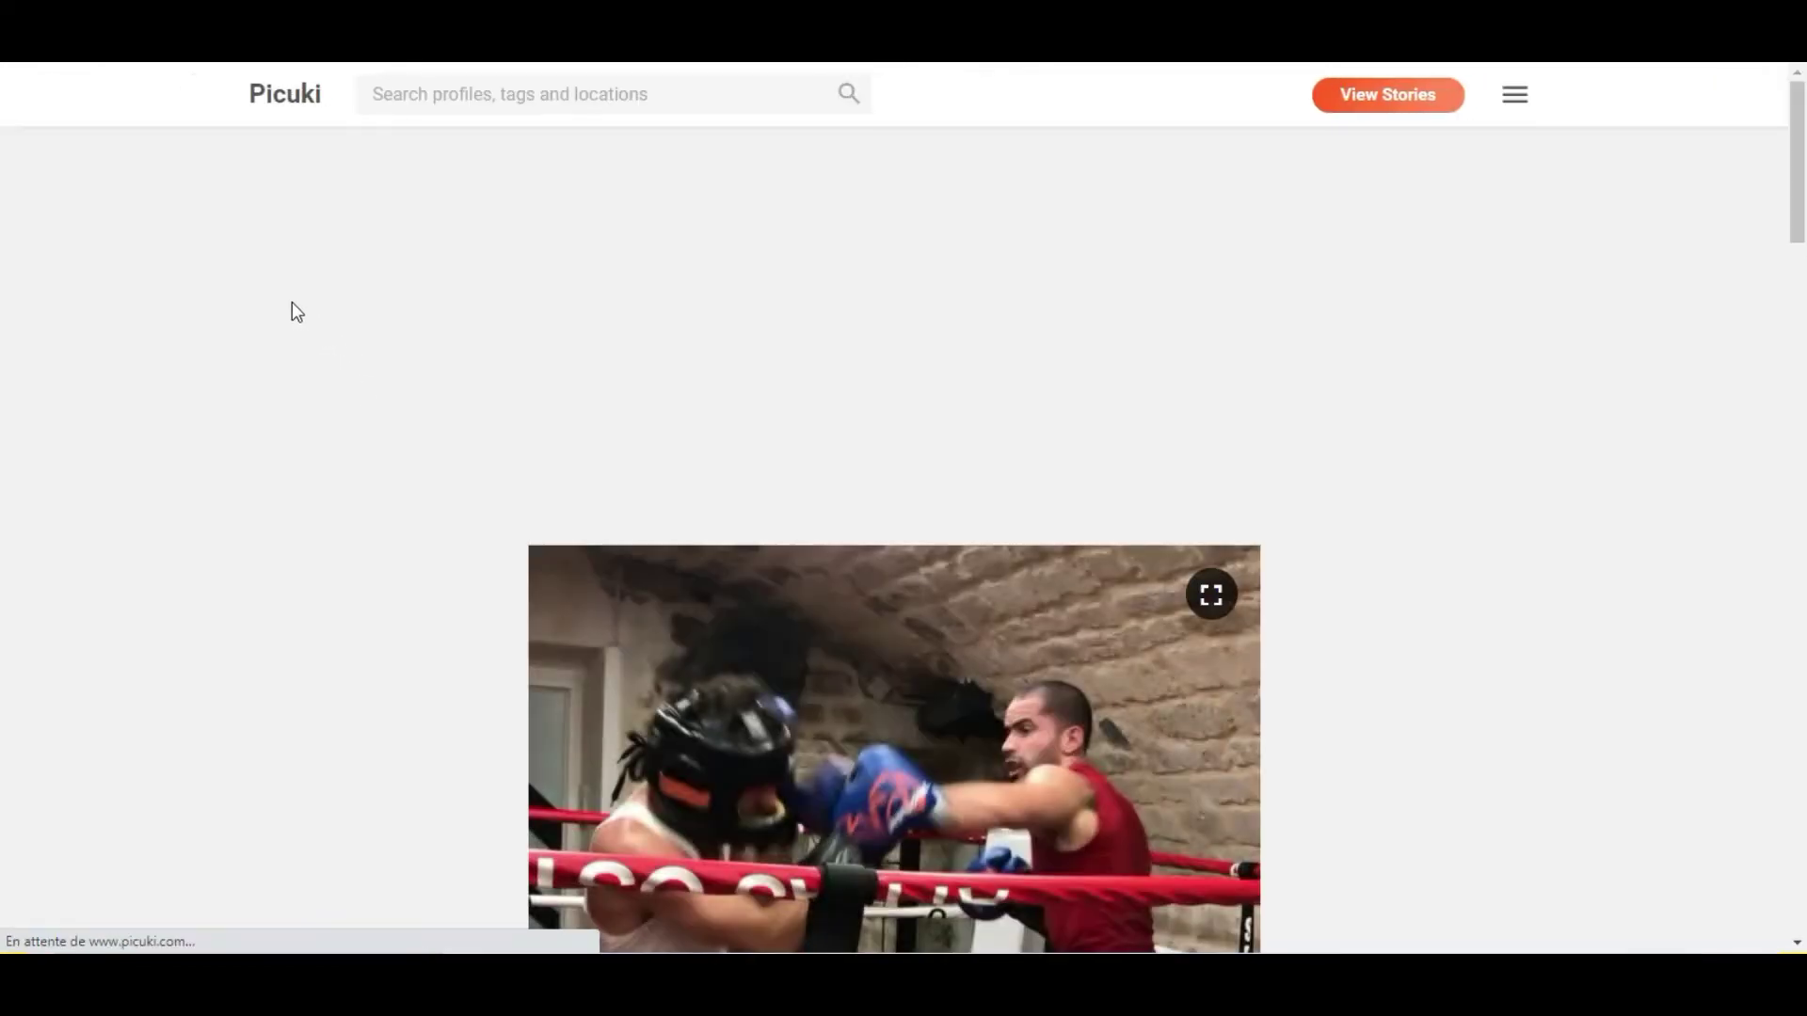
Search Picuki's home page for the pasted dims_coaching username.
scroll(371, 369, down, 1)
scroll(557, 429, down, 12)
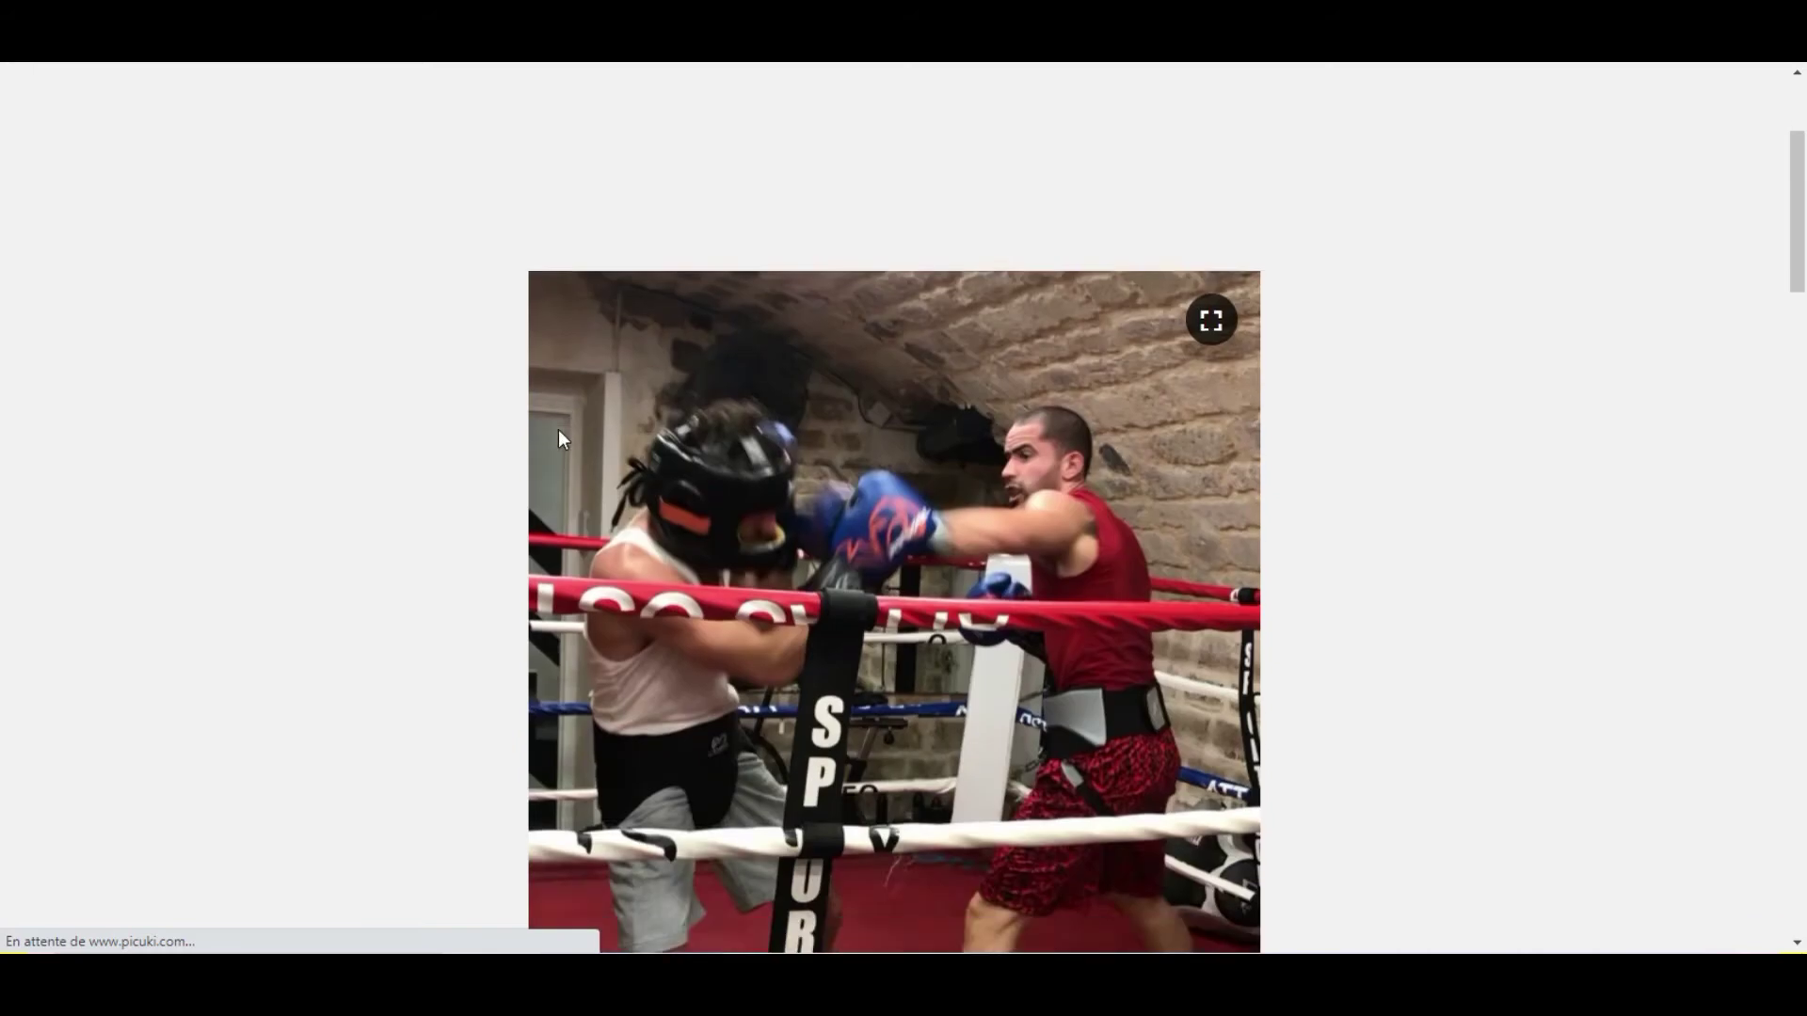
scroll(547, 391, up, 13)
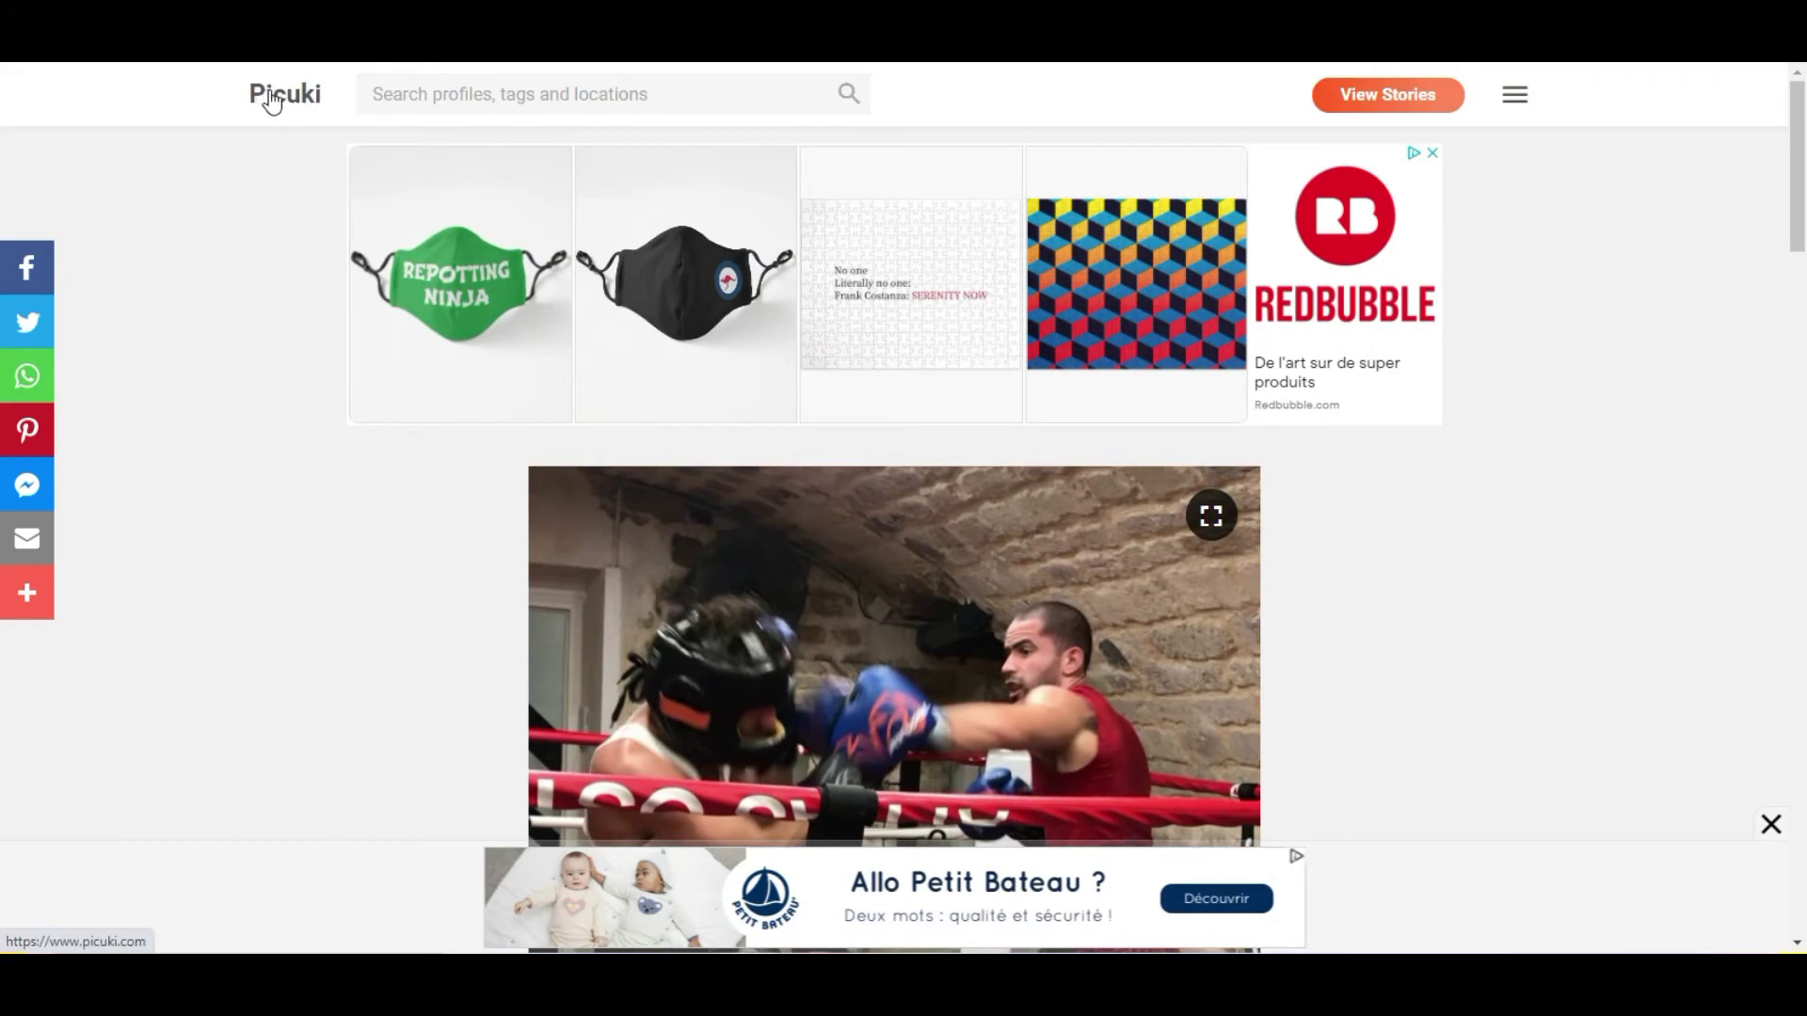
click(303, 98)
click(435, 94)
text(dims_coaching)
click(847, 98)
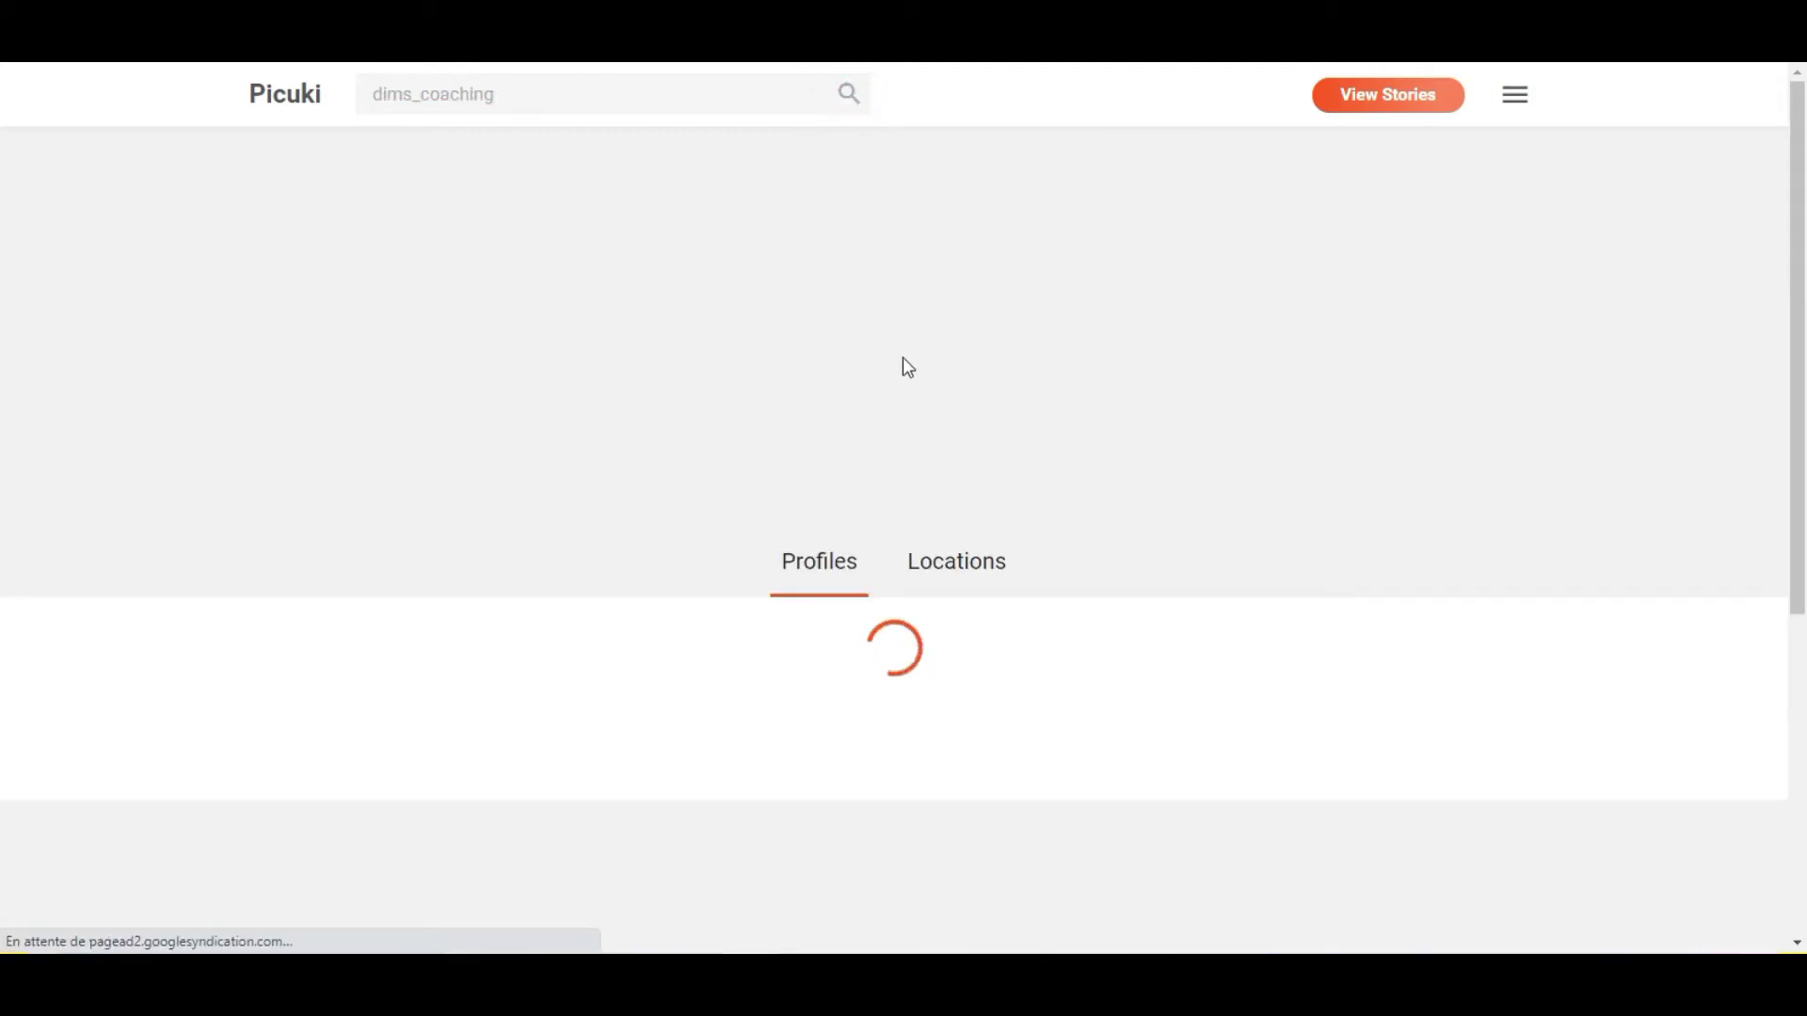
scroll(904, 367, down, 2)
click(709, 496)
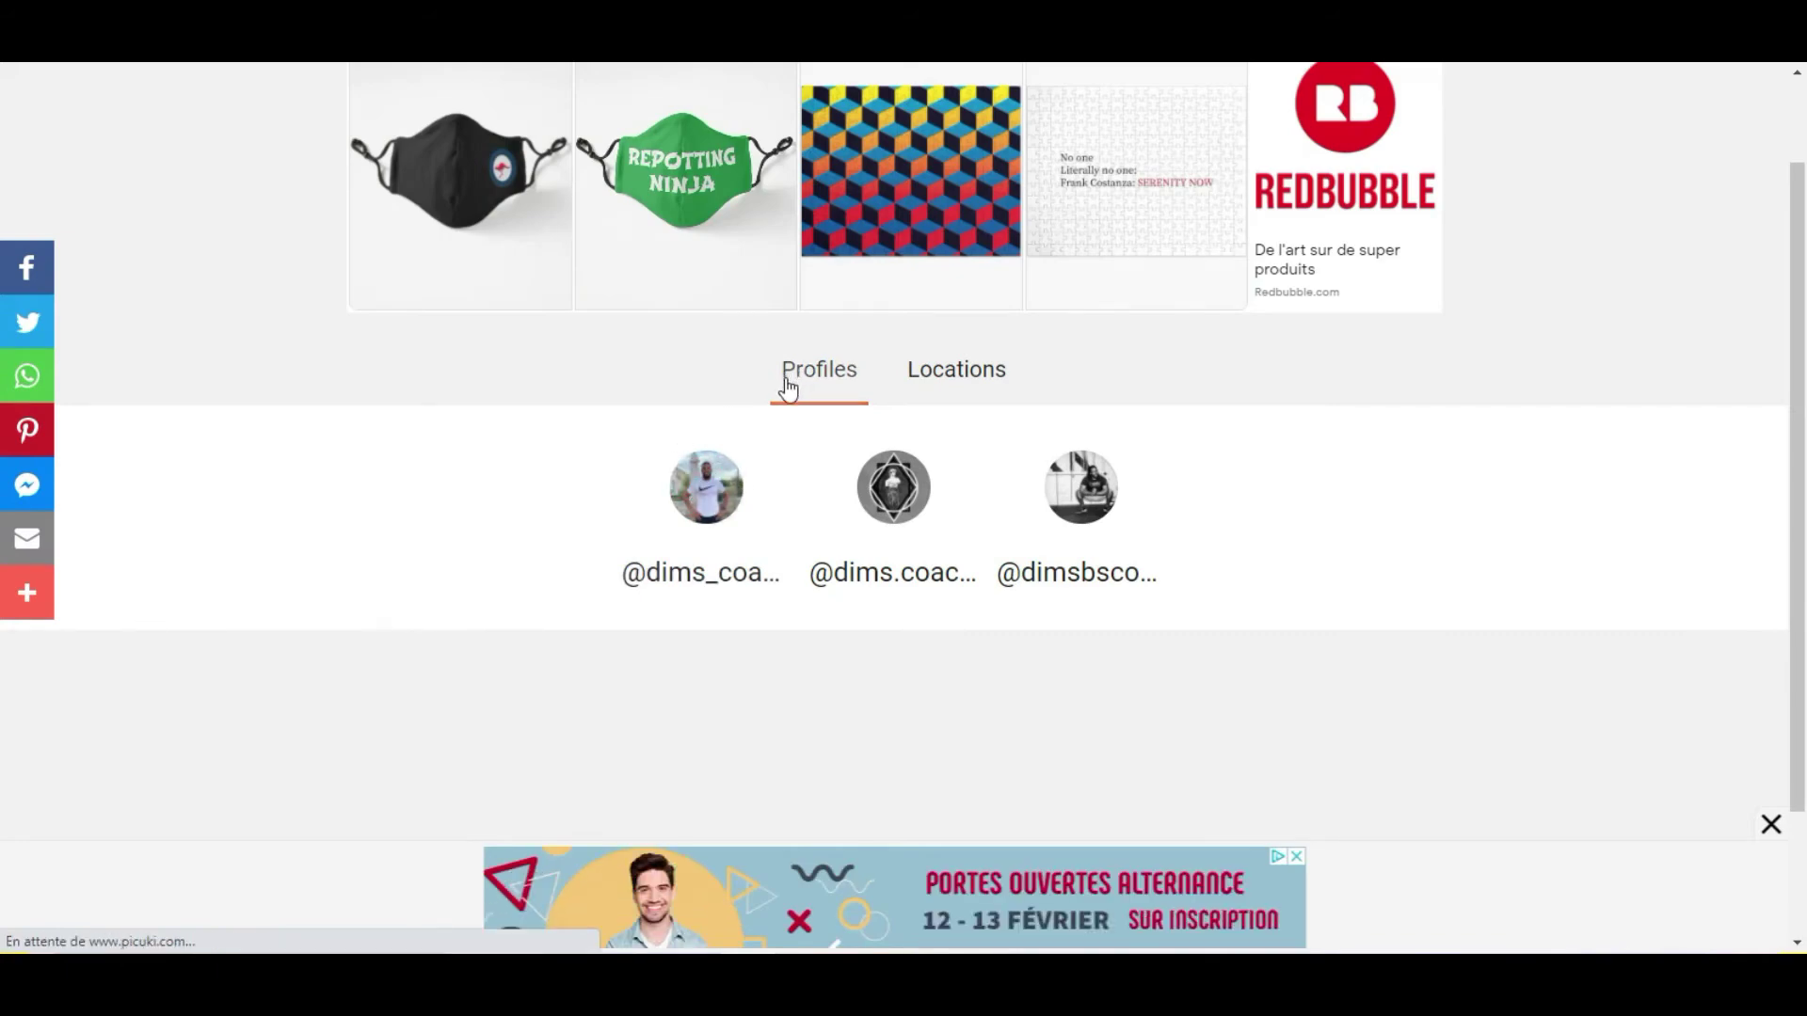
scroll(782, 392, down, 2)
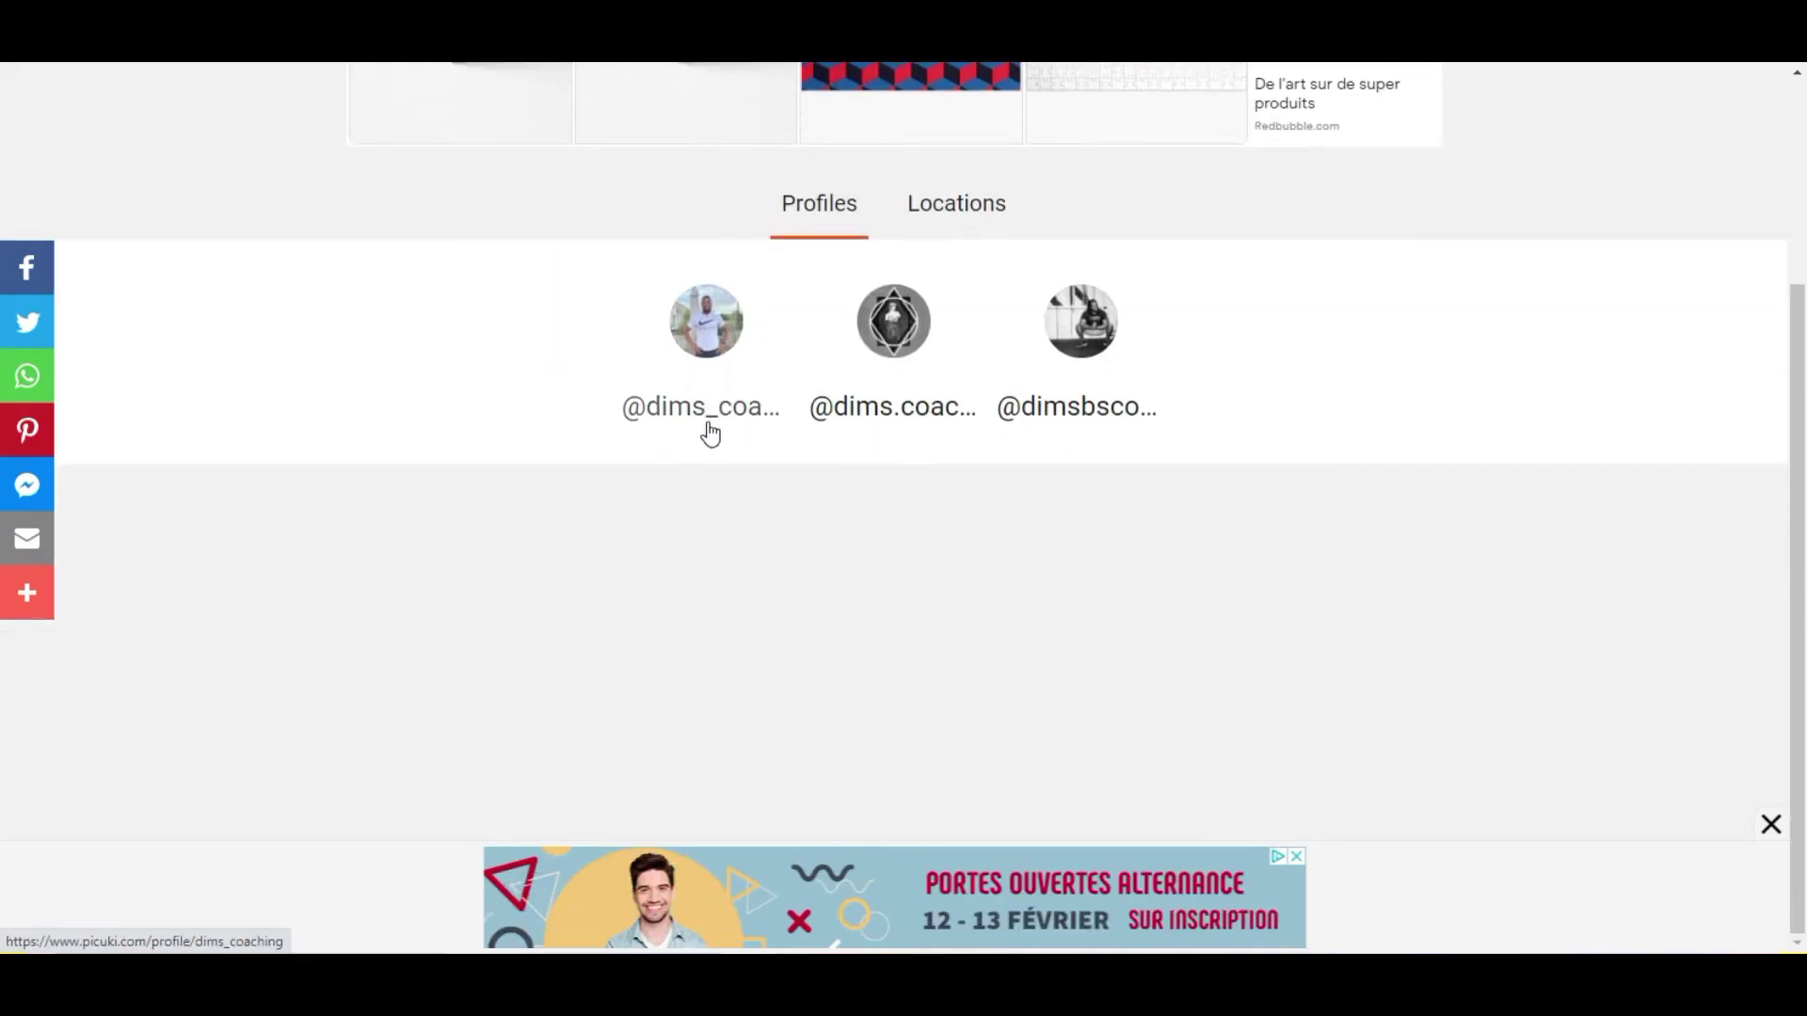
click(711, 420)
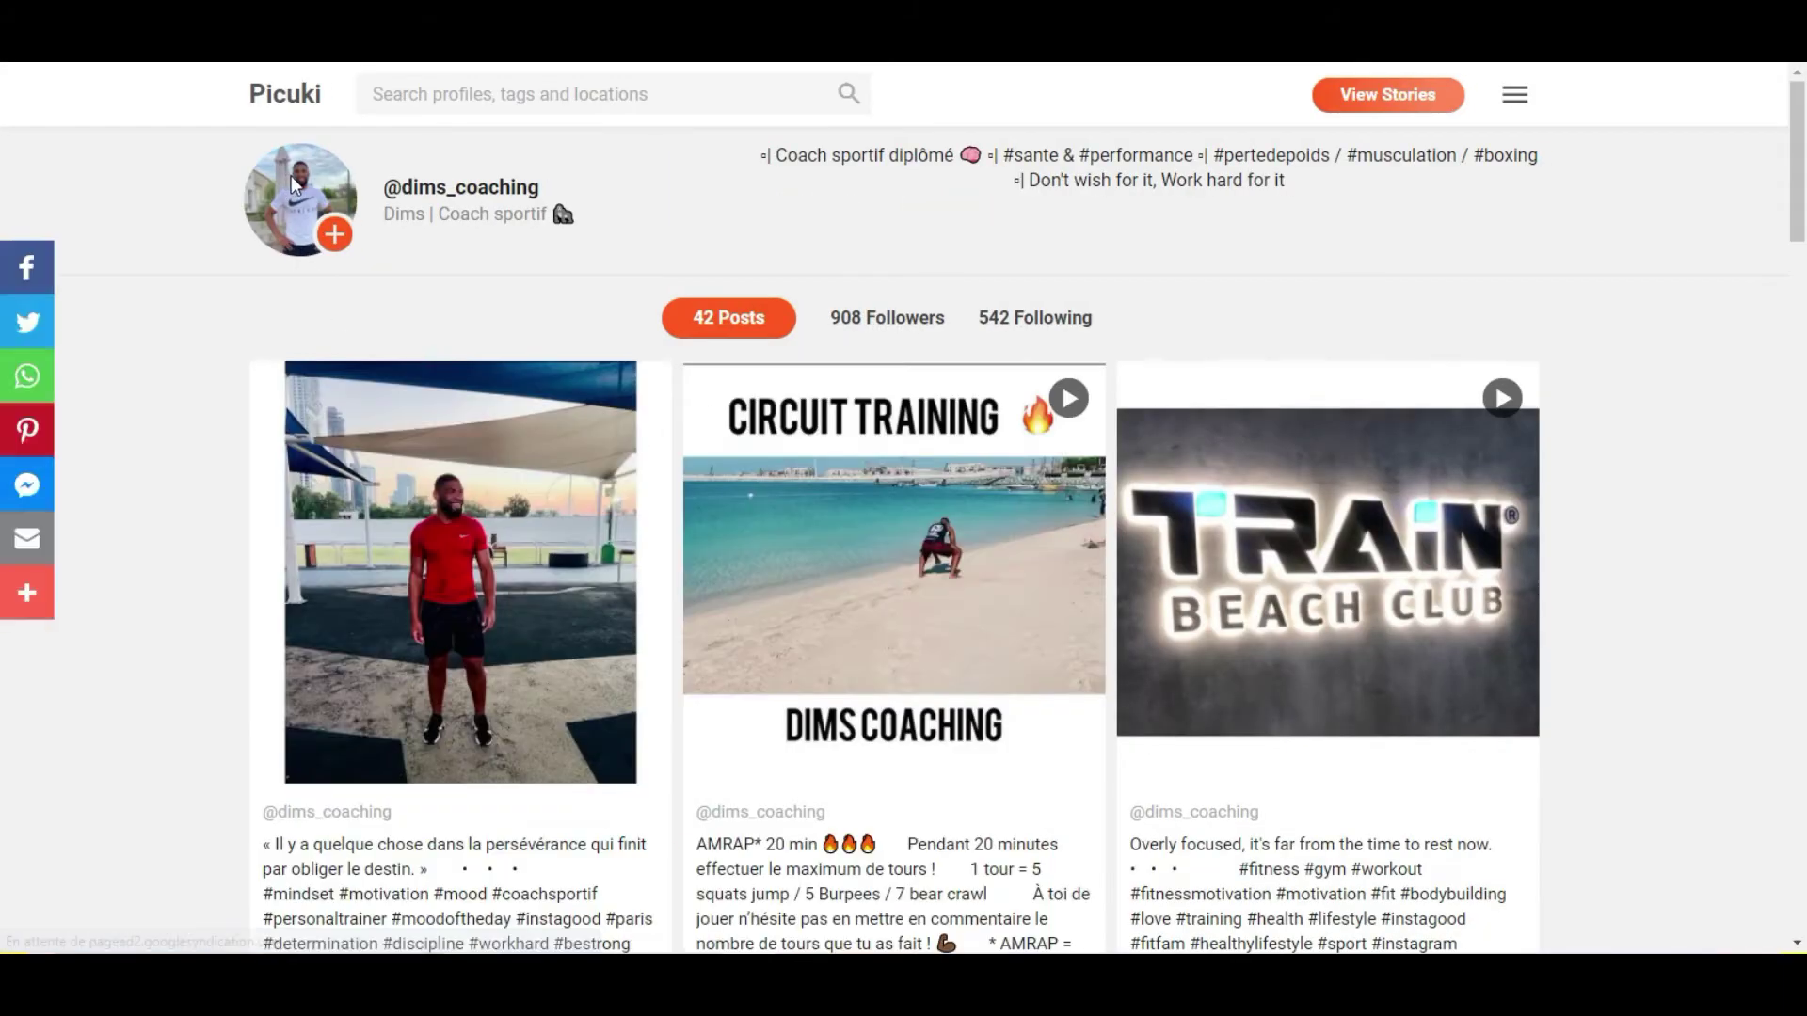
scroll(455, 463, down, 3)
scroll(454, 463, up, 3)
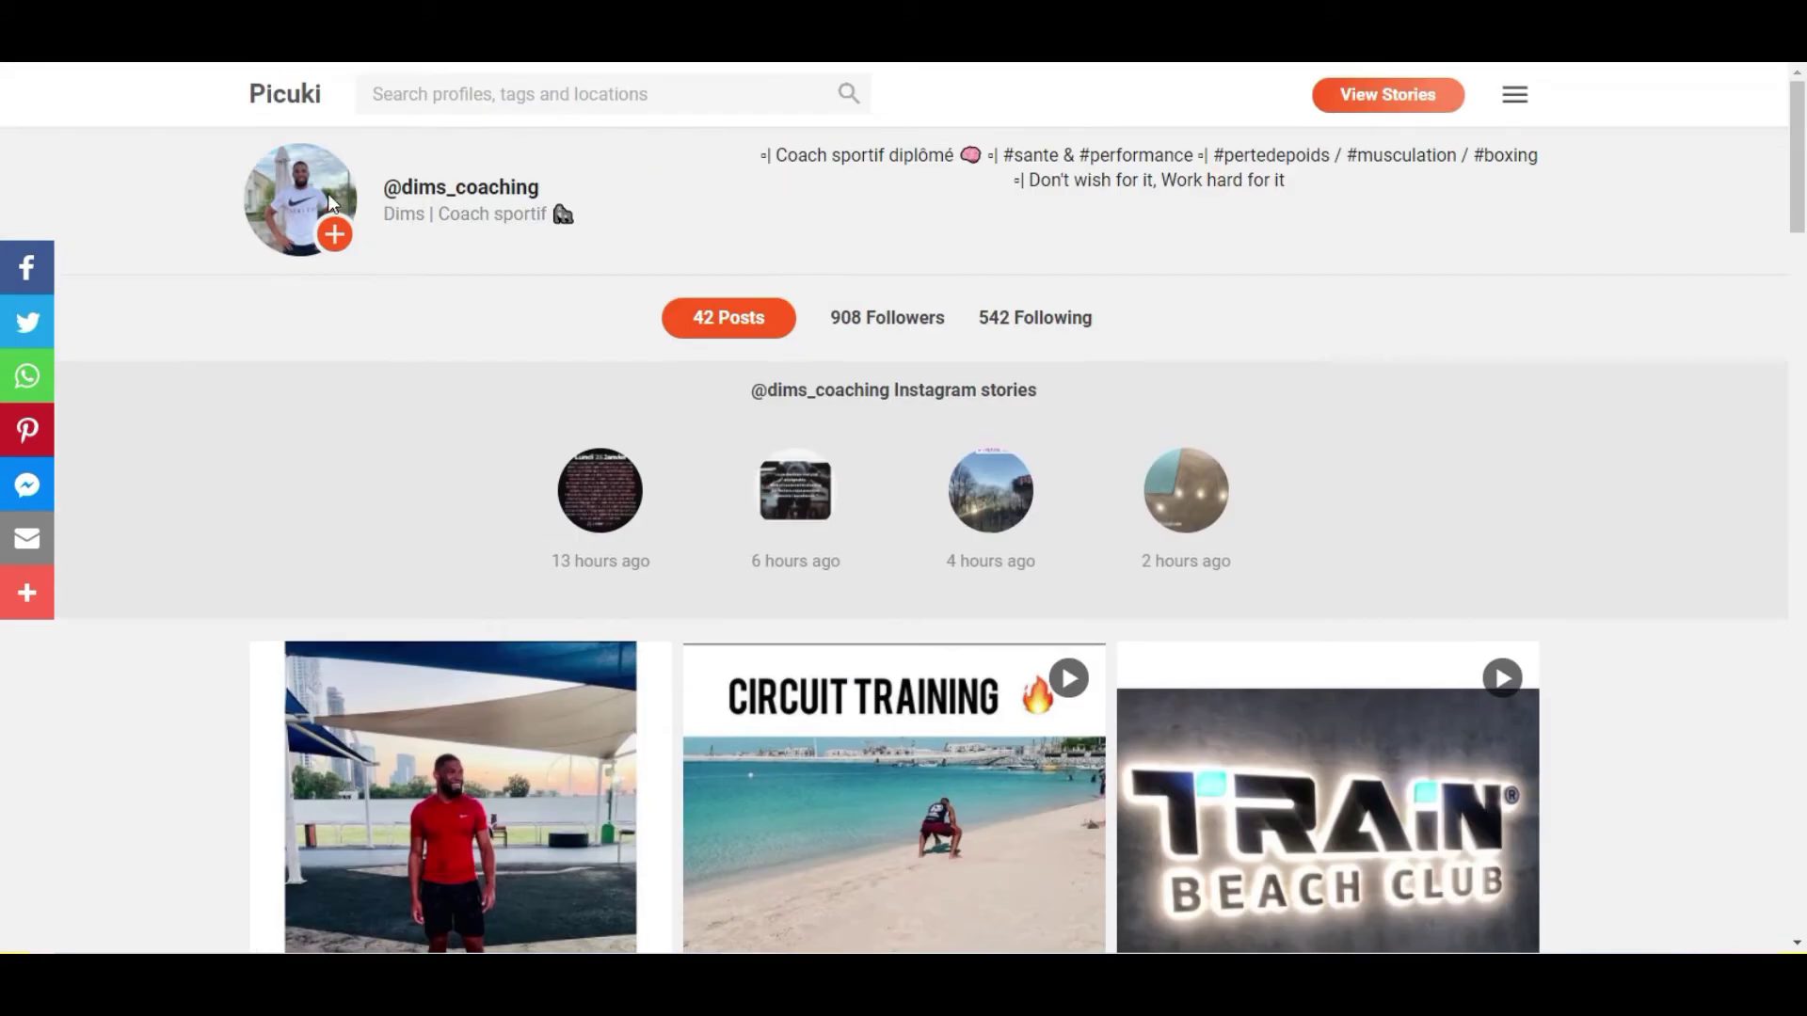
right_click(308, 186)
Save the coach's Picuki profile photo to the computer as a JPEG file.
click(350, 252)
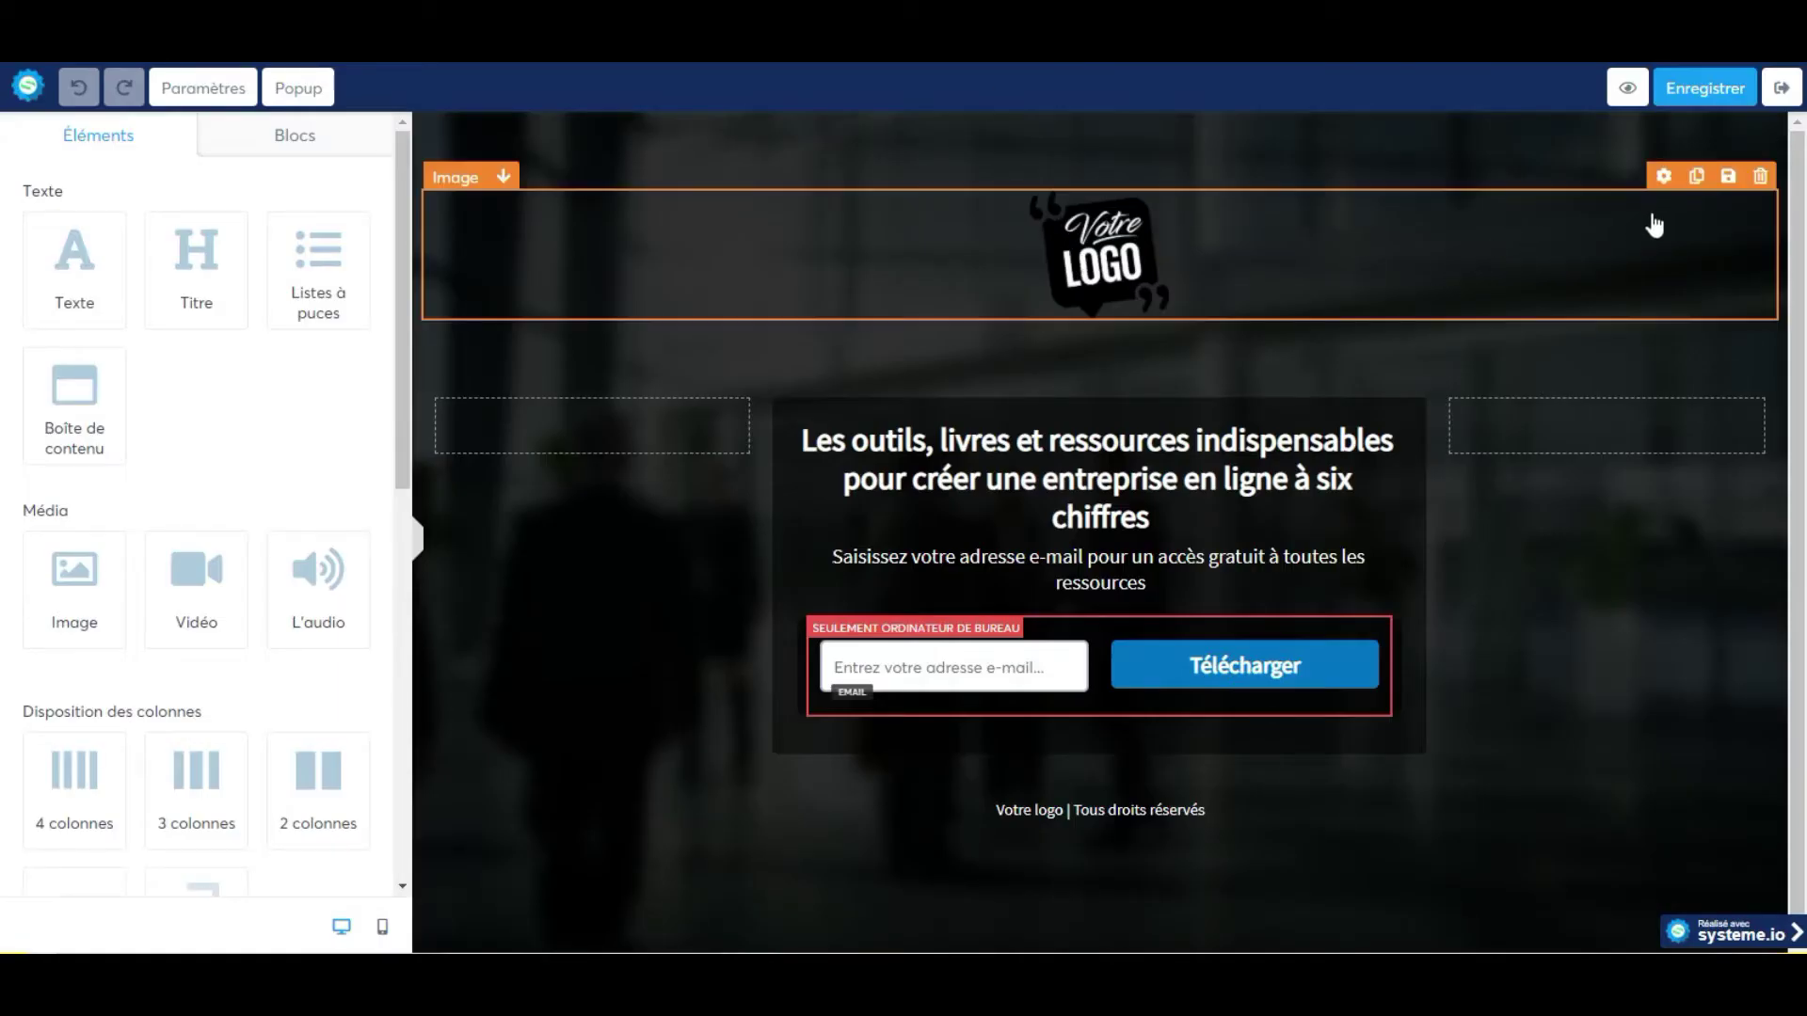
click(1662, 177)
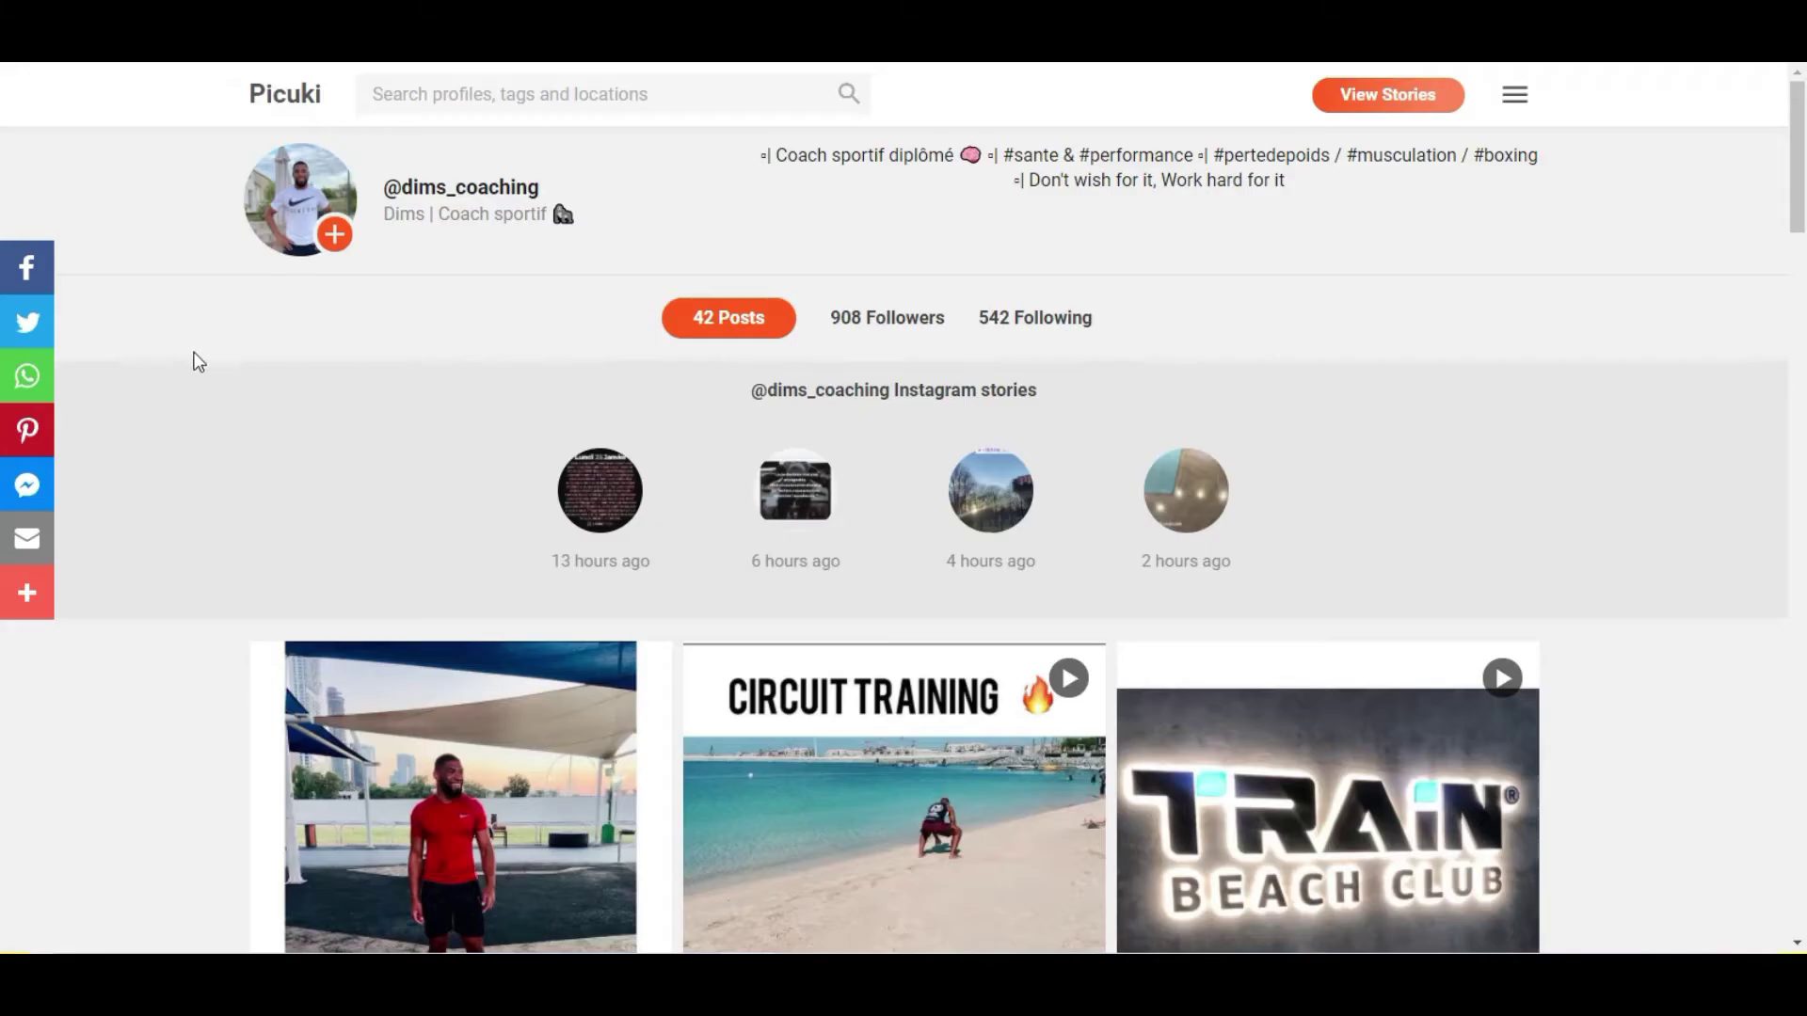
right_click(310, 185)
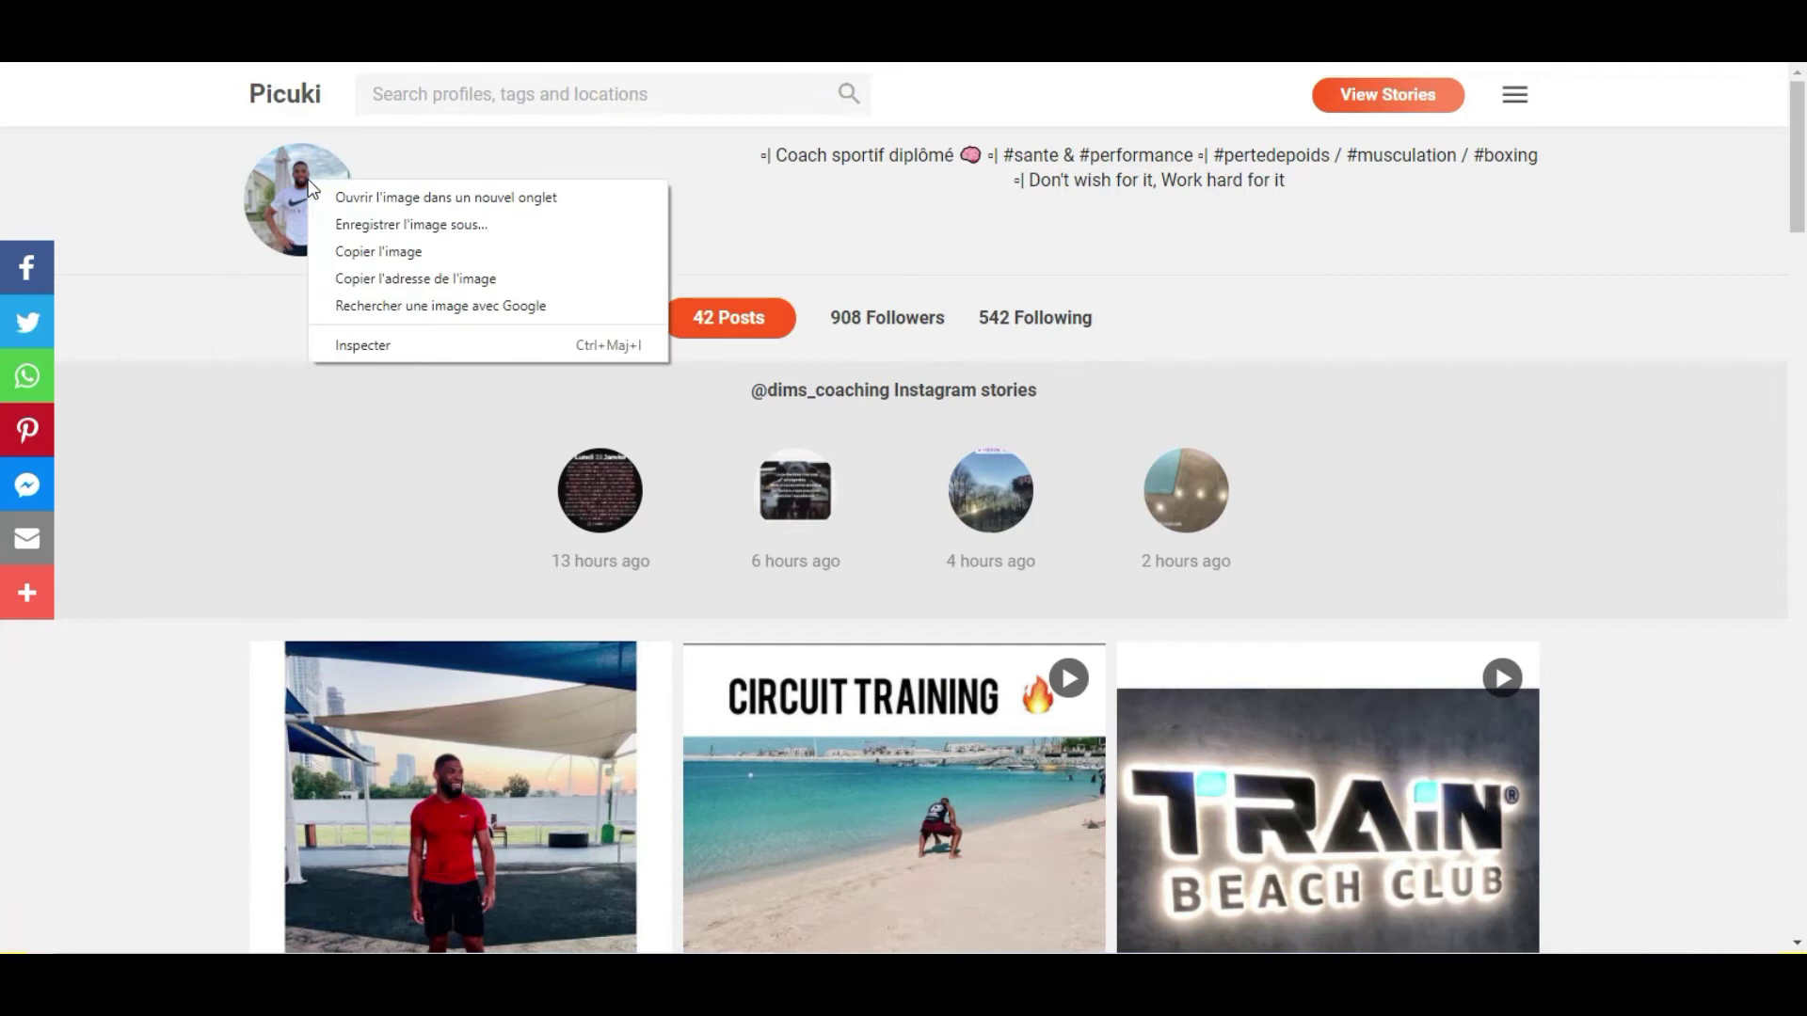
click(360, 230)
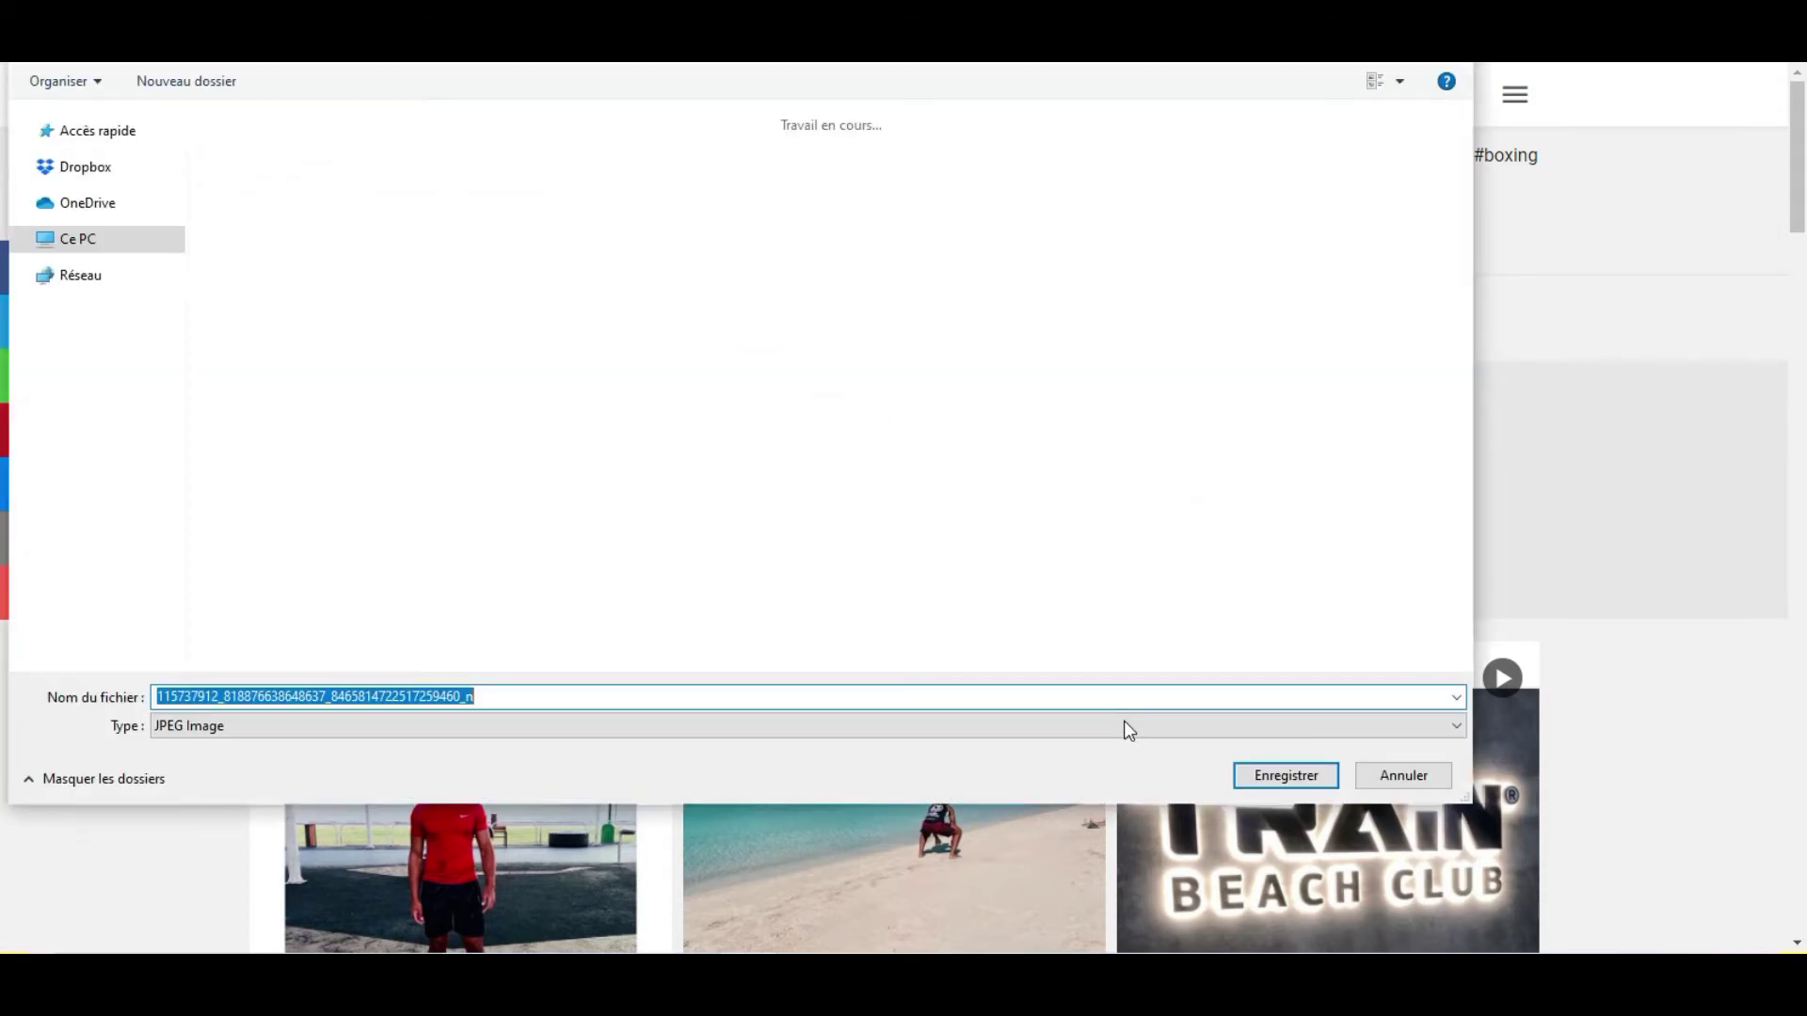
click(1246, 773)
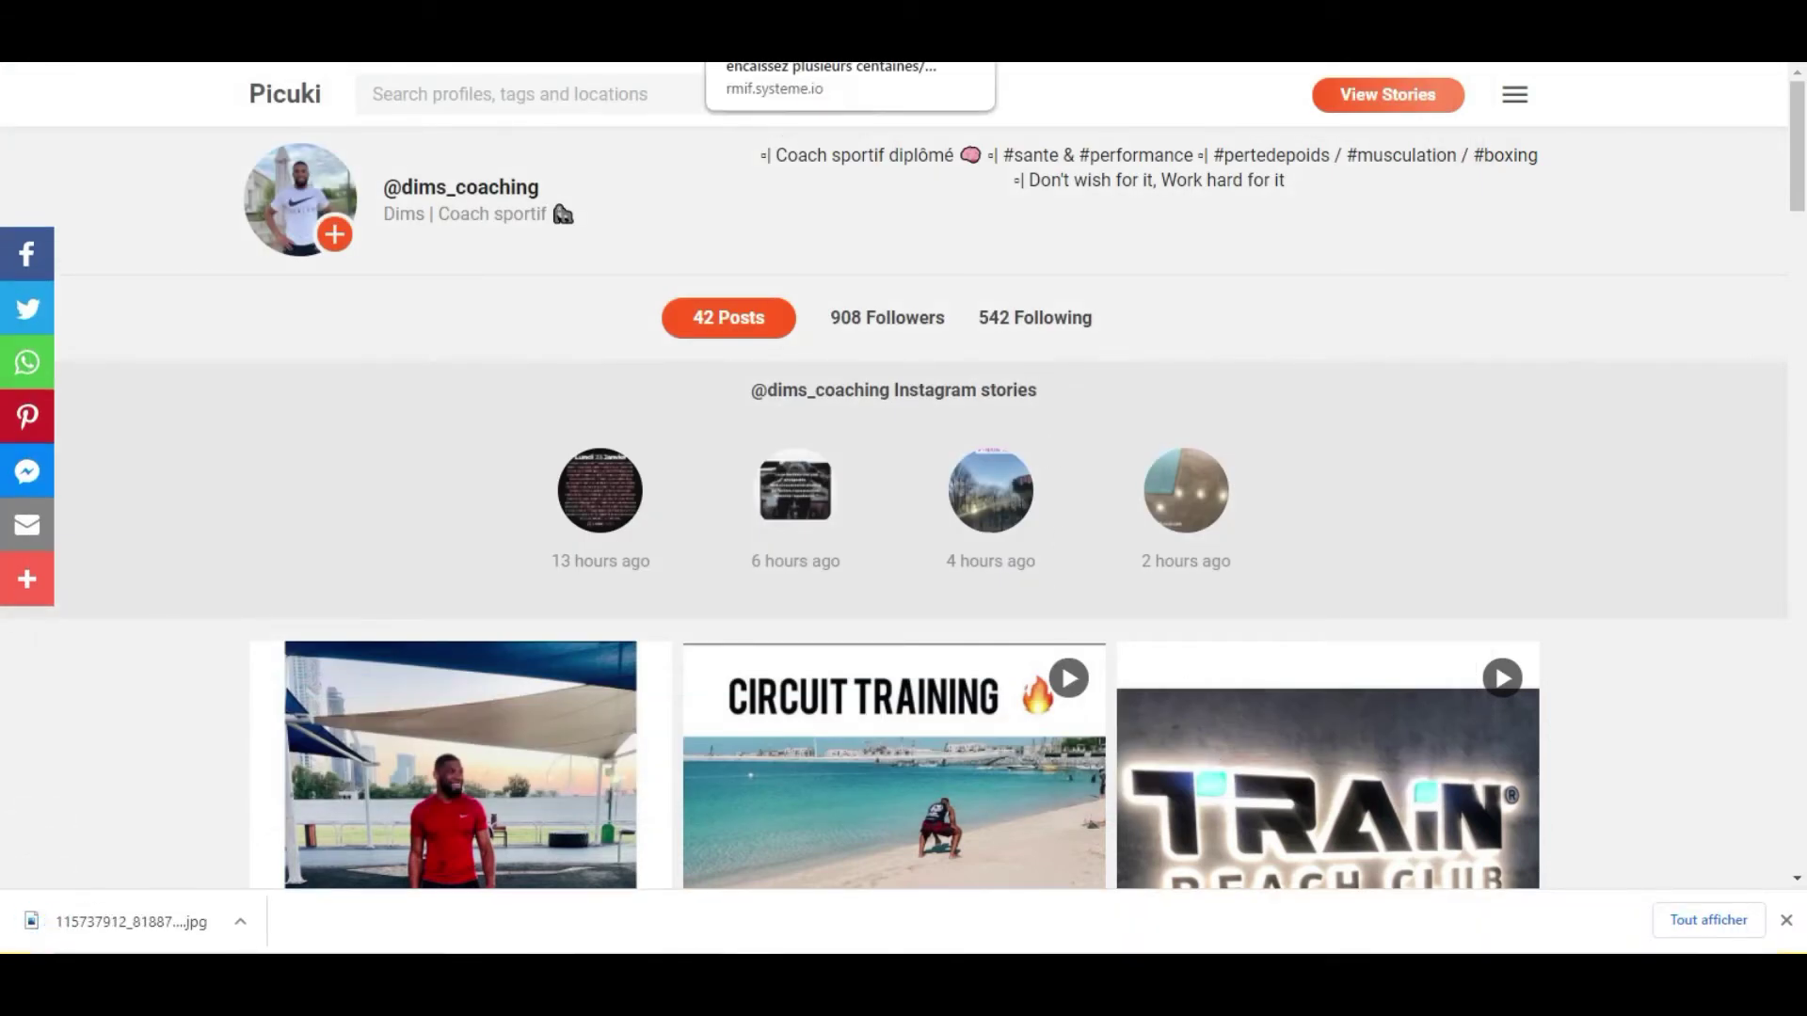
Swap the capture page's placeholder logo for the uploaded coach photo, sized to 95.
click(847, 42)
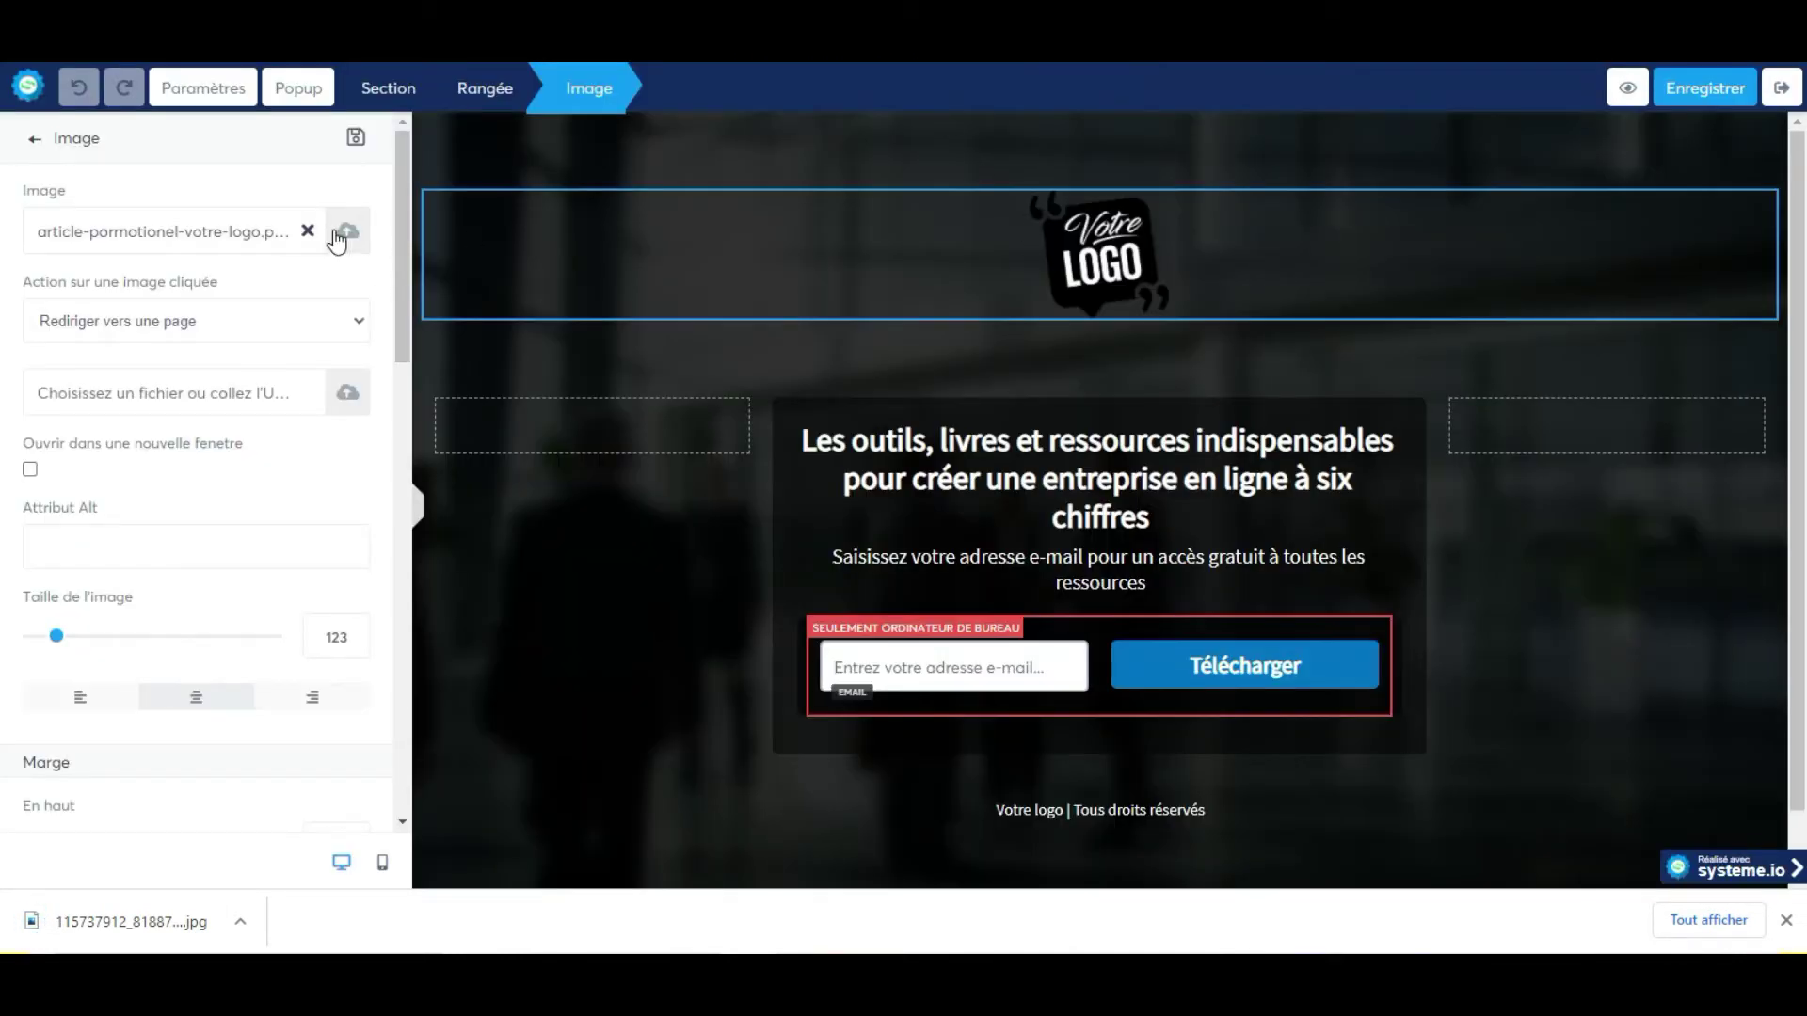
click(1785, 921)
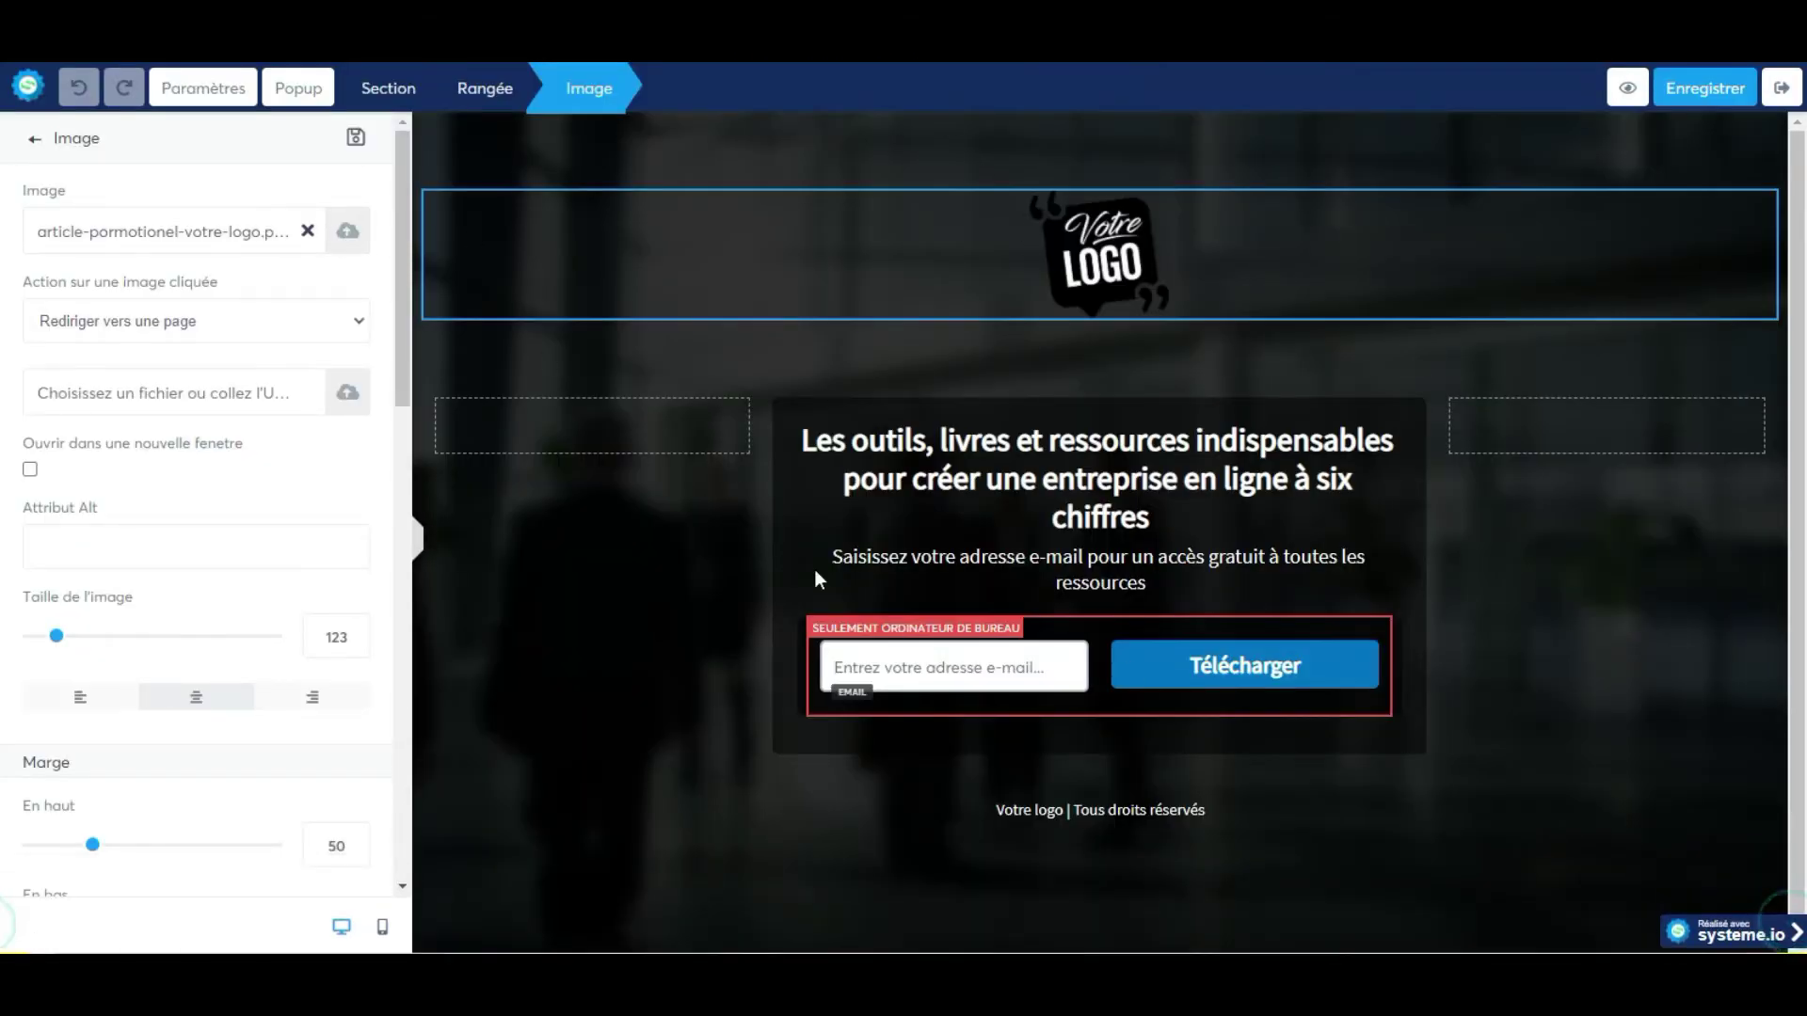
click(348, 236)
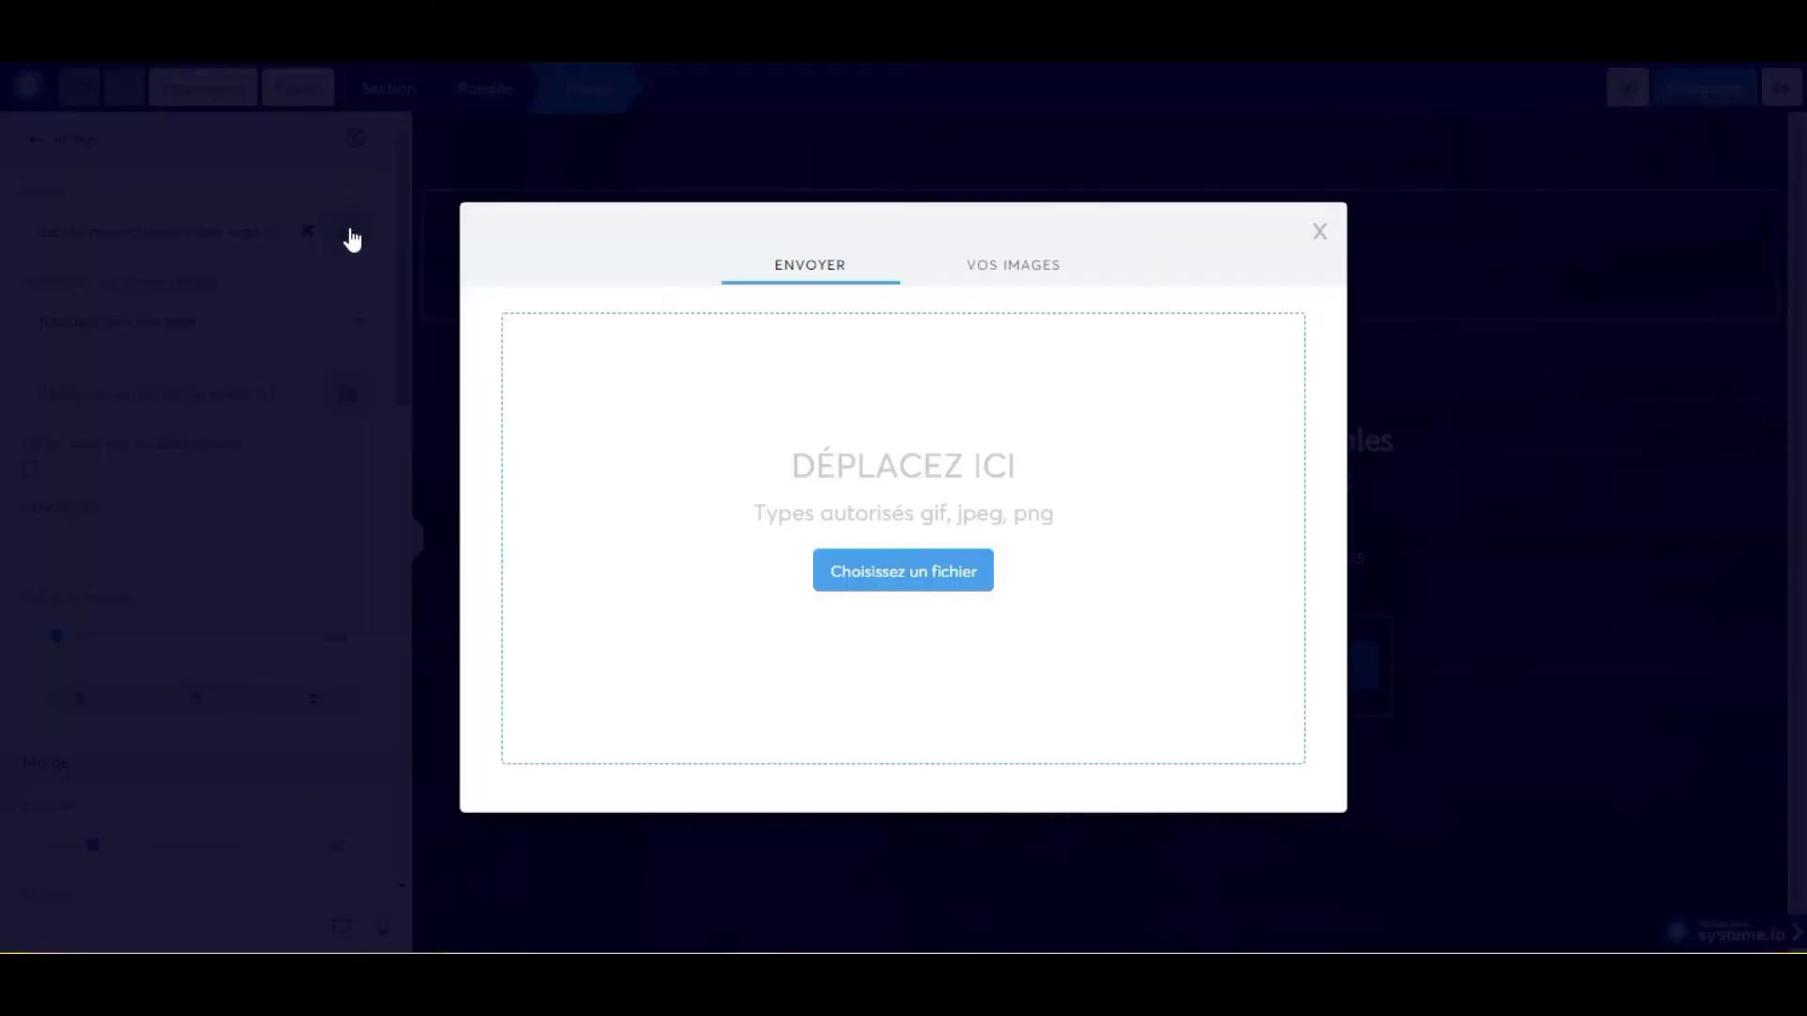
click(872, 585)
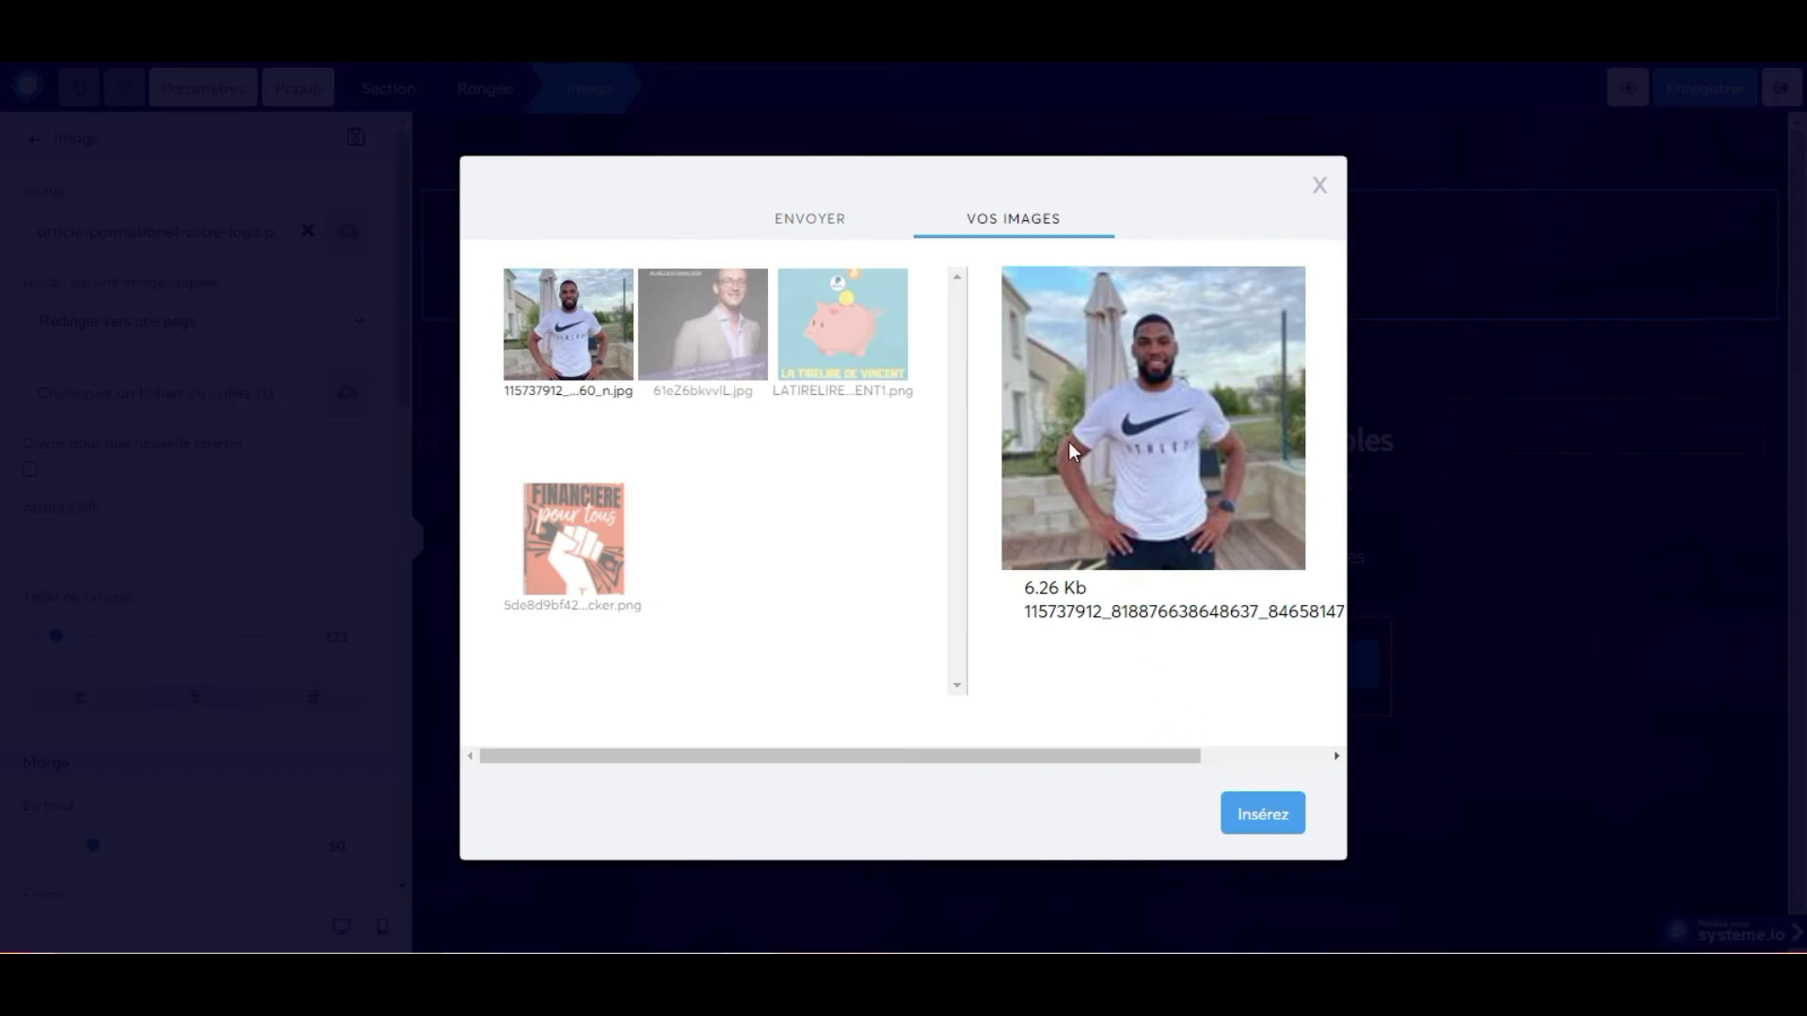
click(1234, 807)
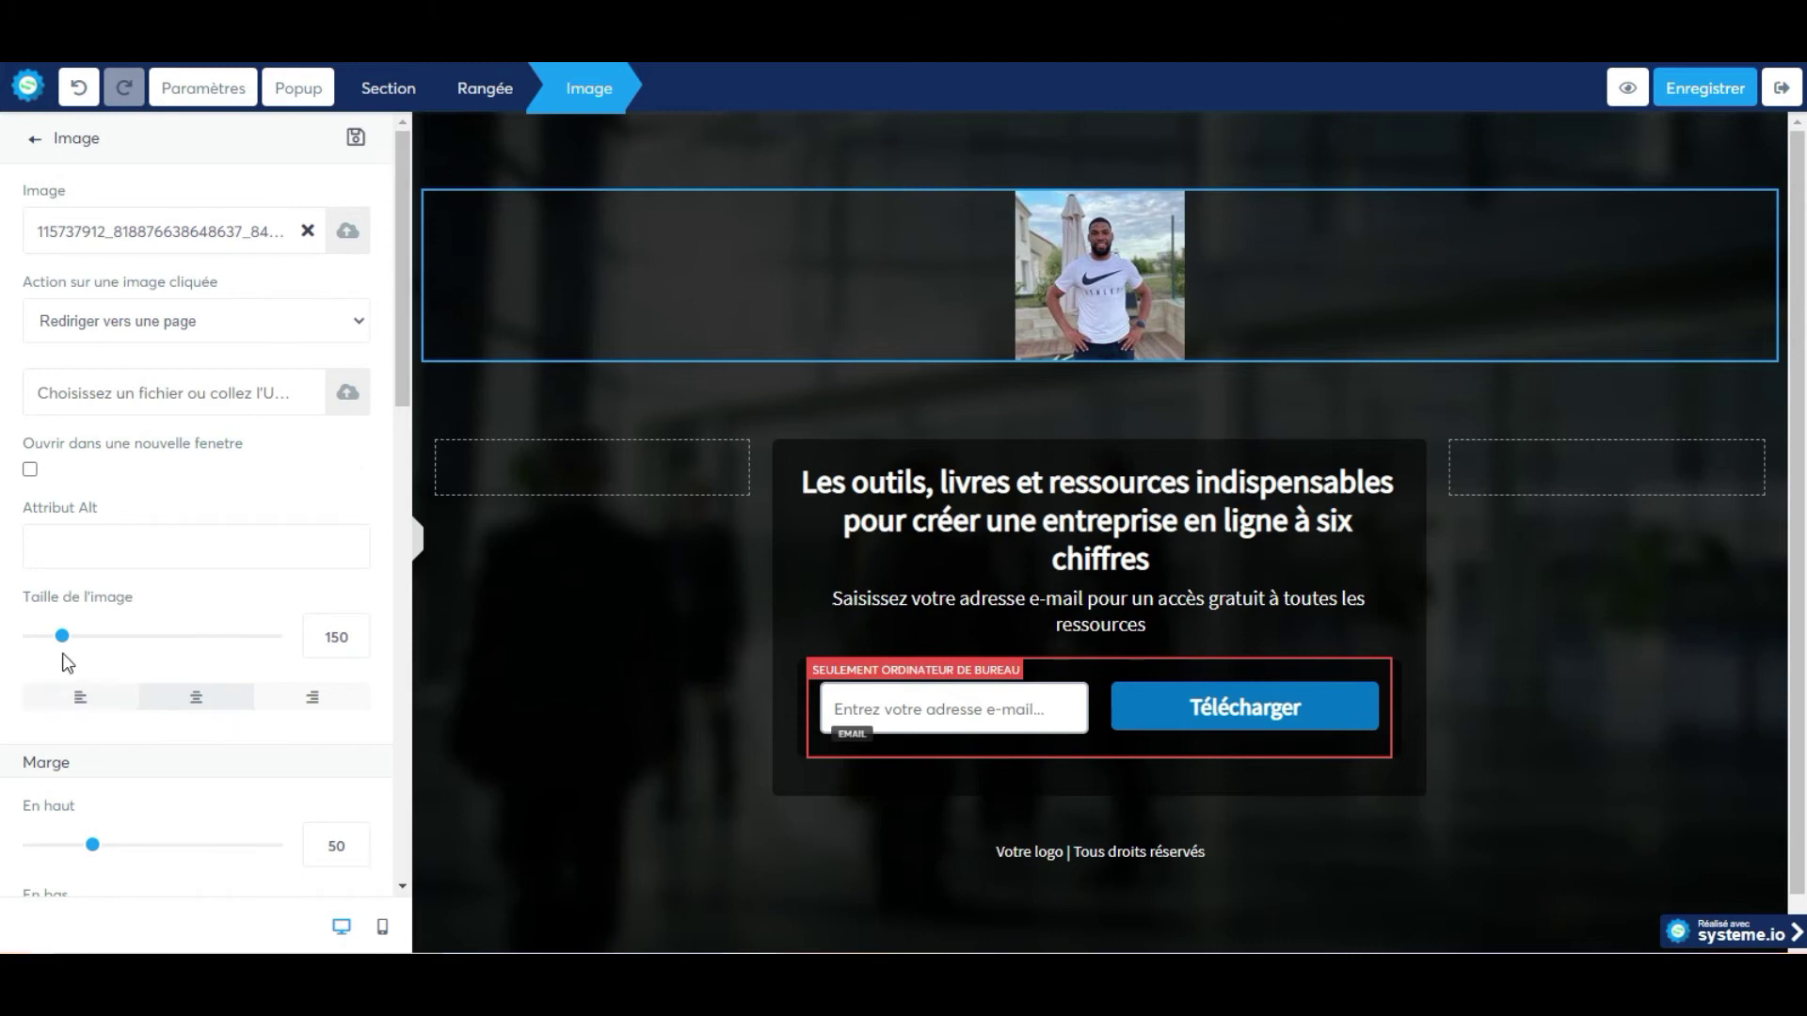
drag(62, 643, 52, 645)
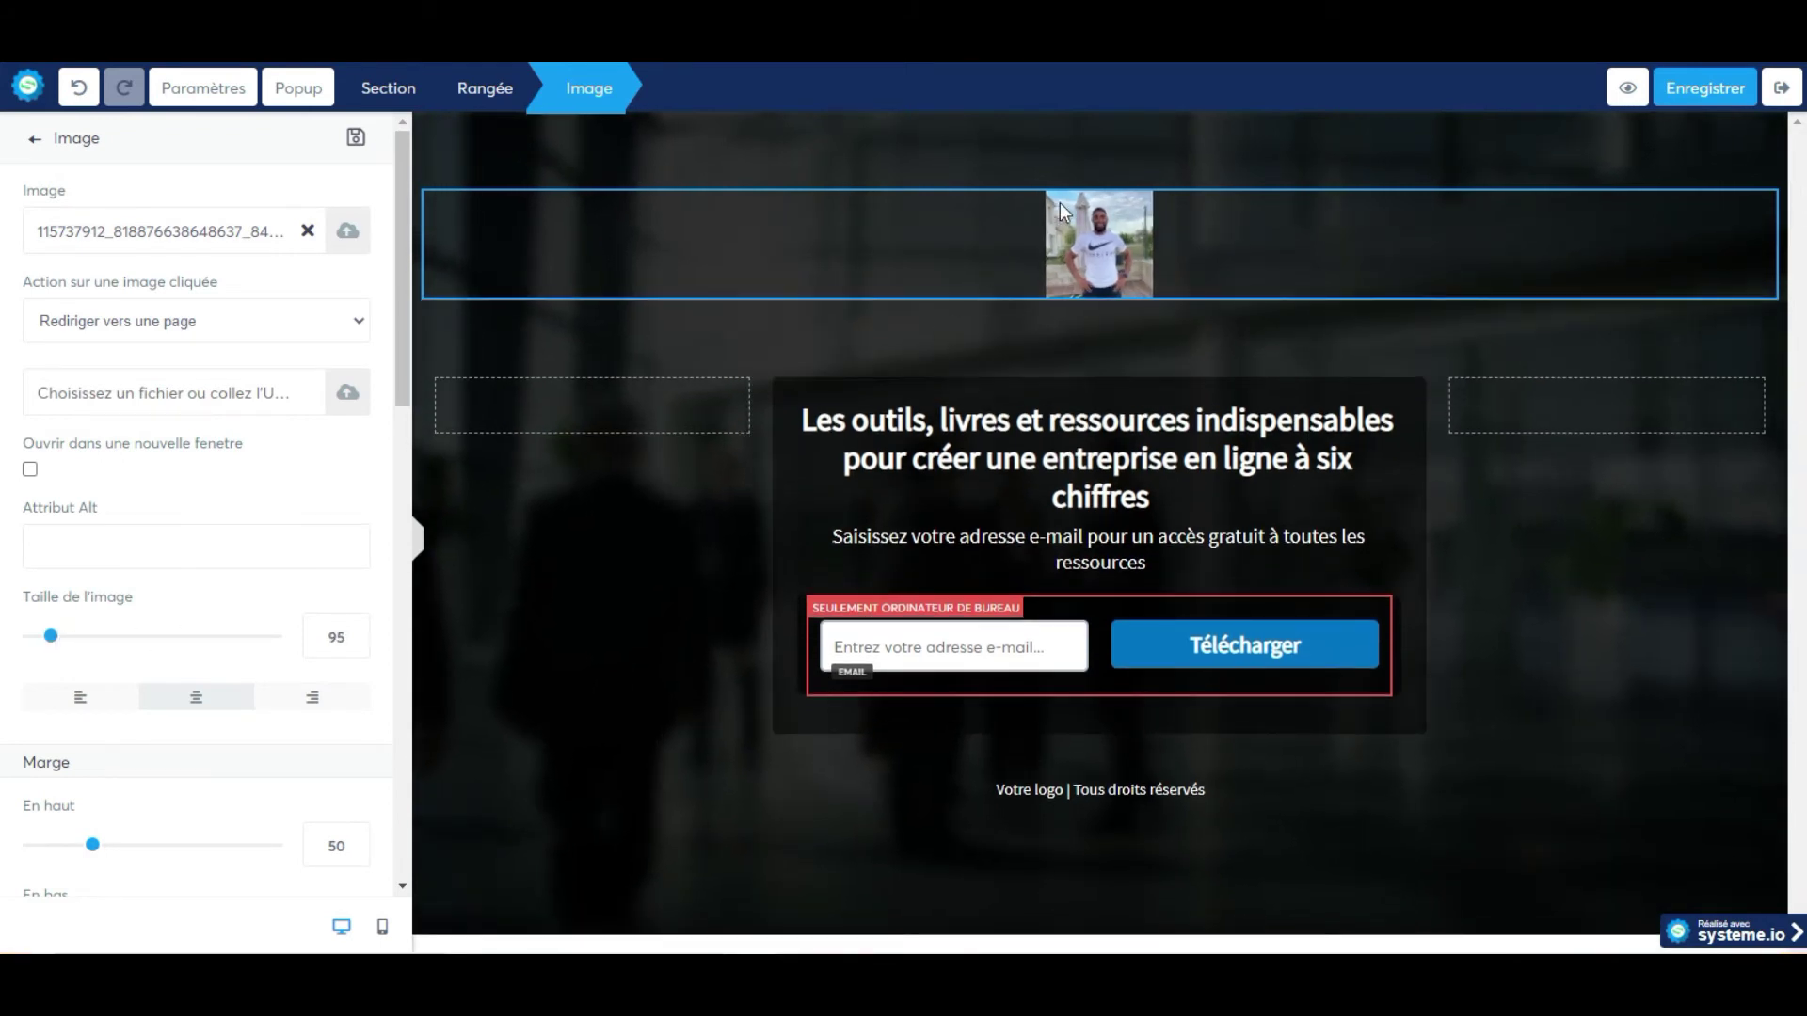
click(1074, 146)
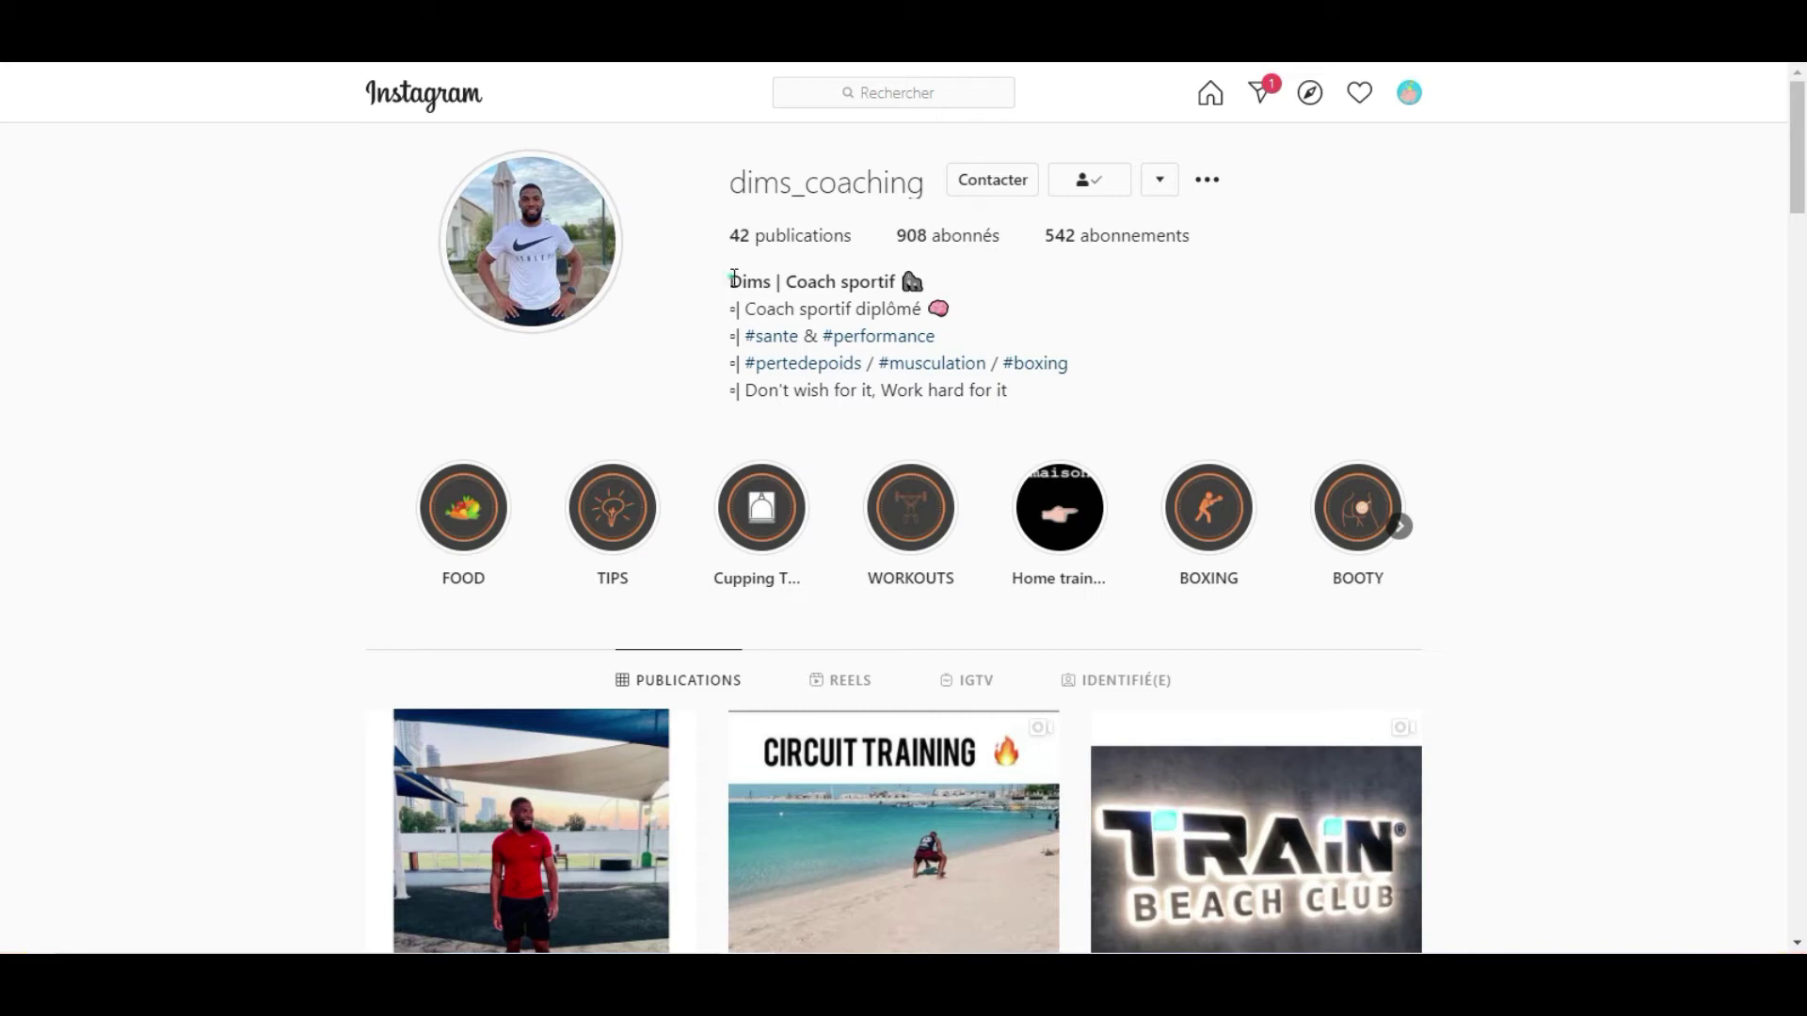
Copy the coach's name and 'Coach sportif' title from the first Instagram bio line.
drag(734, 279, 876, 281)
right_click(898, 282)
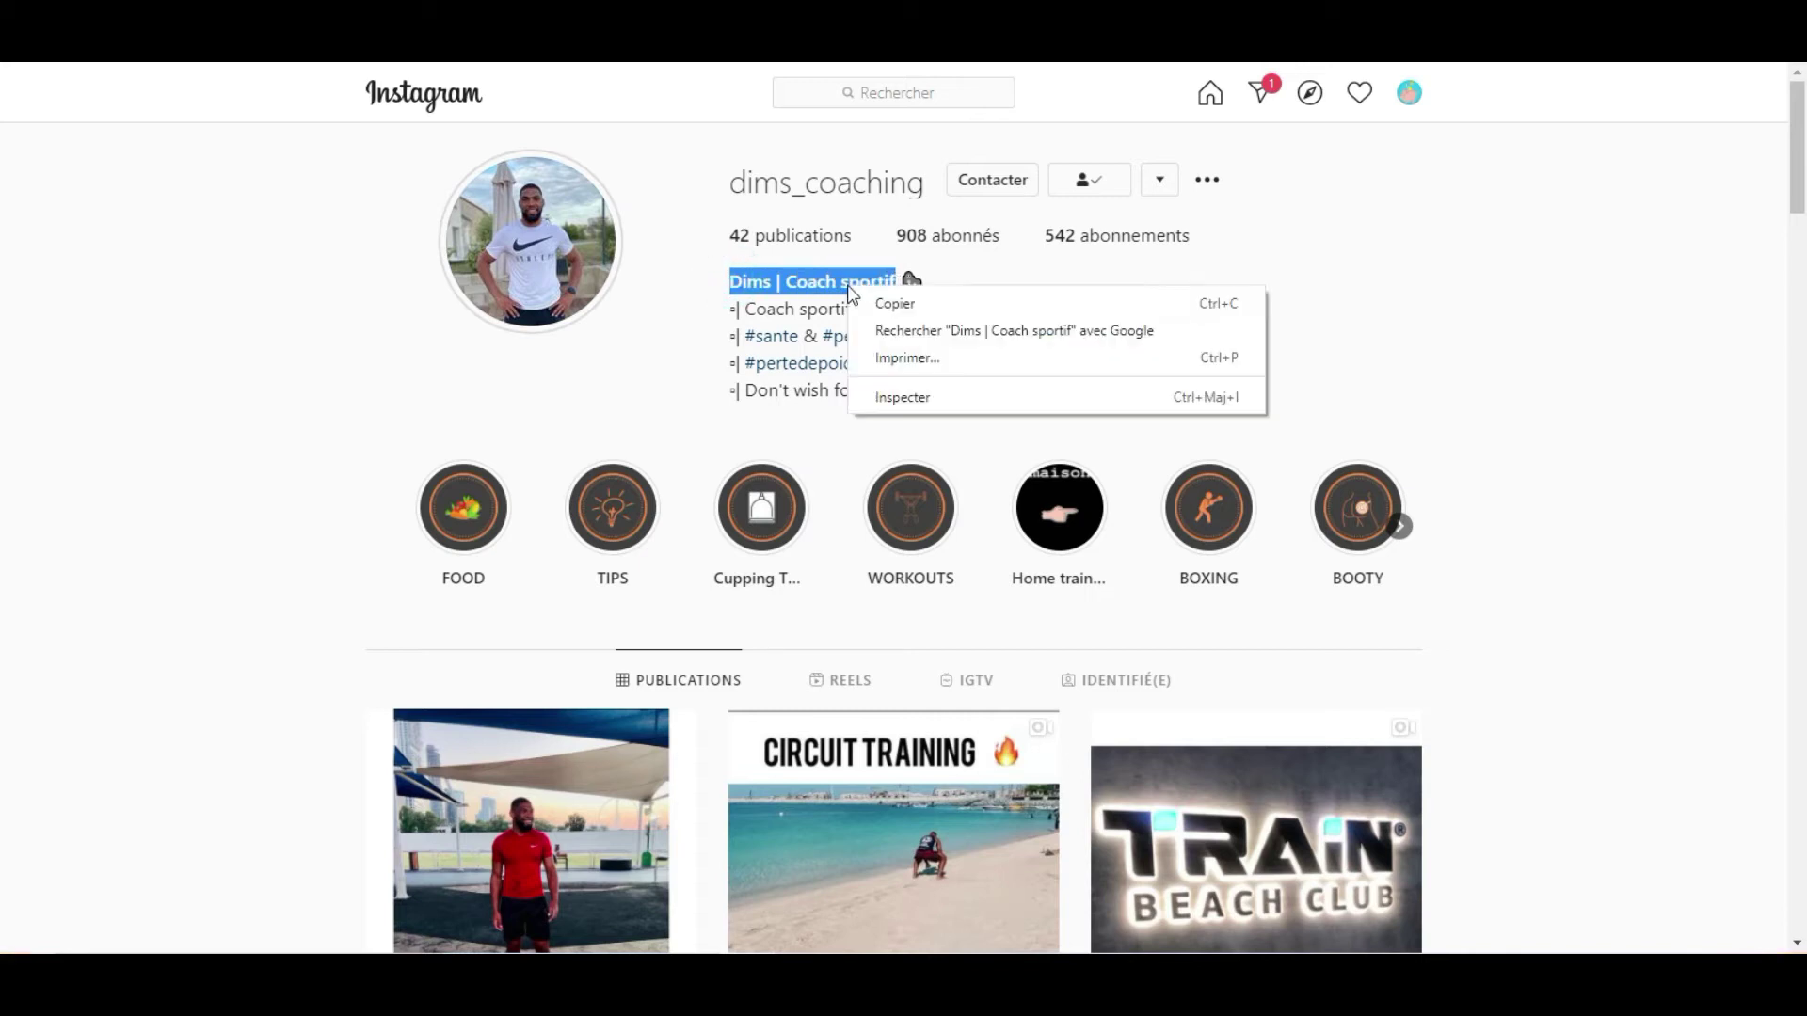
click(870, 301)
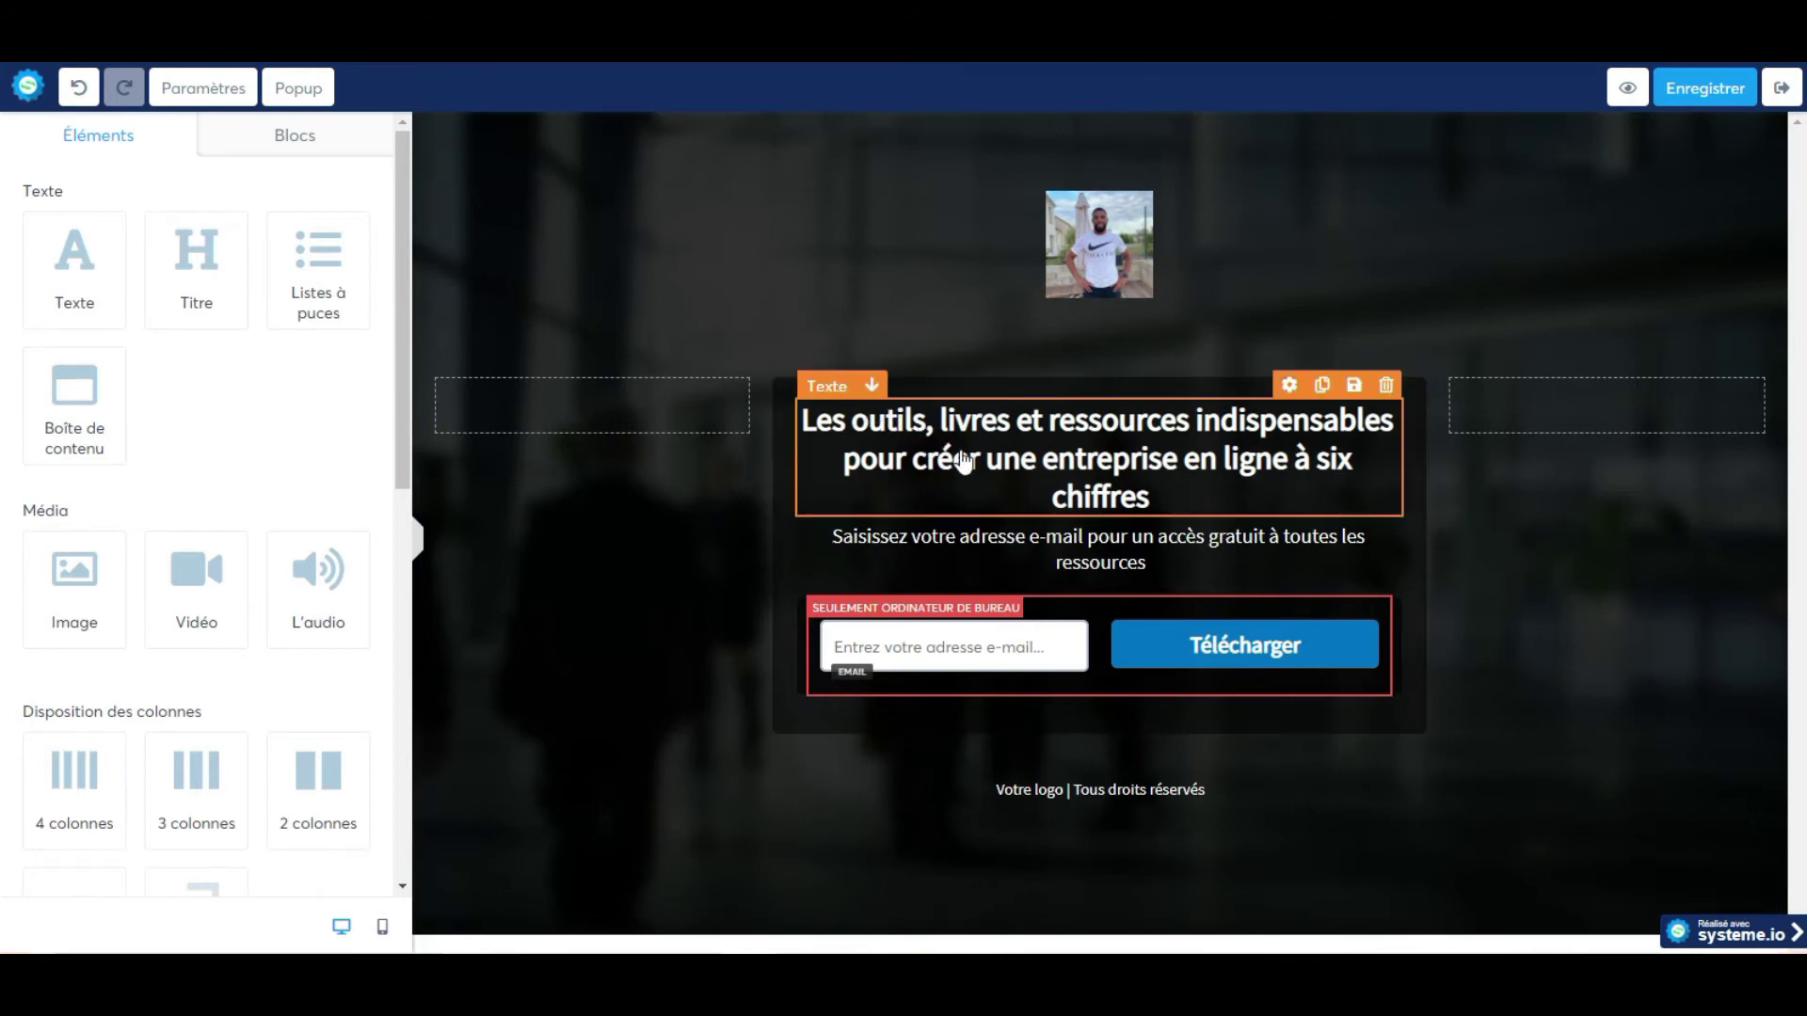
Paste the coach's name and 'Coach sportif' into the headline, colour it white (FFFFFF), and save.
click(994, 461)
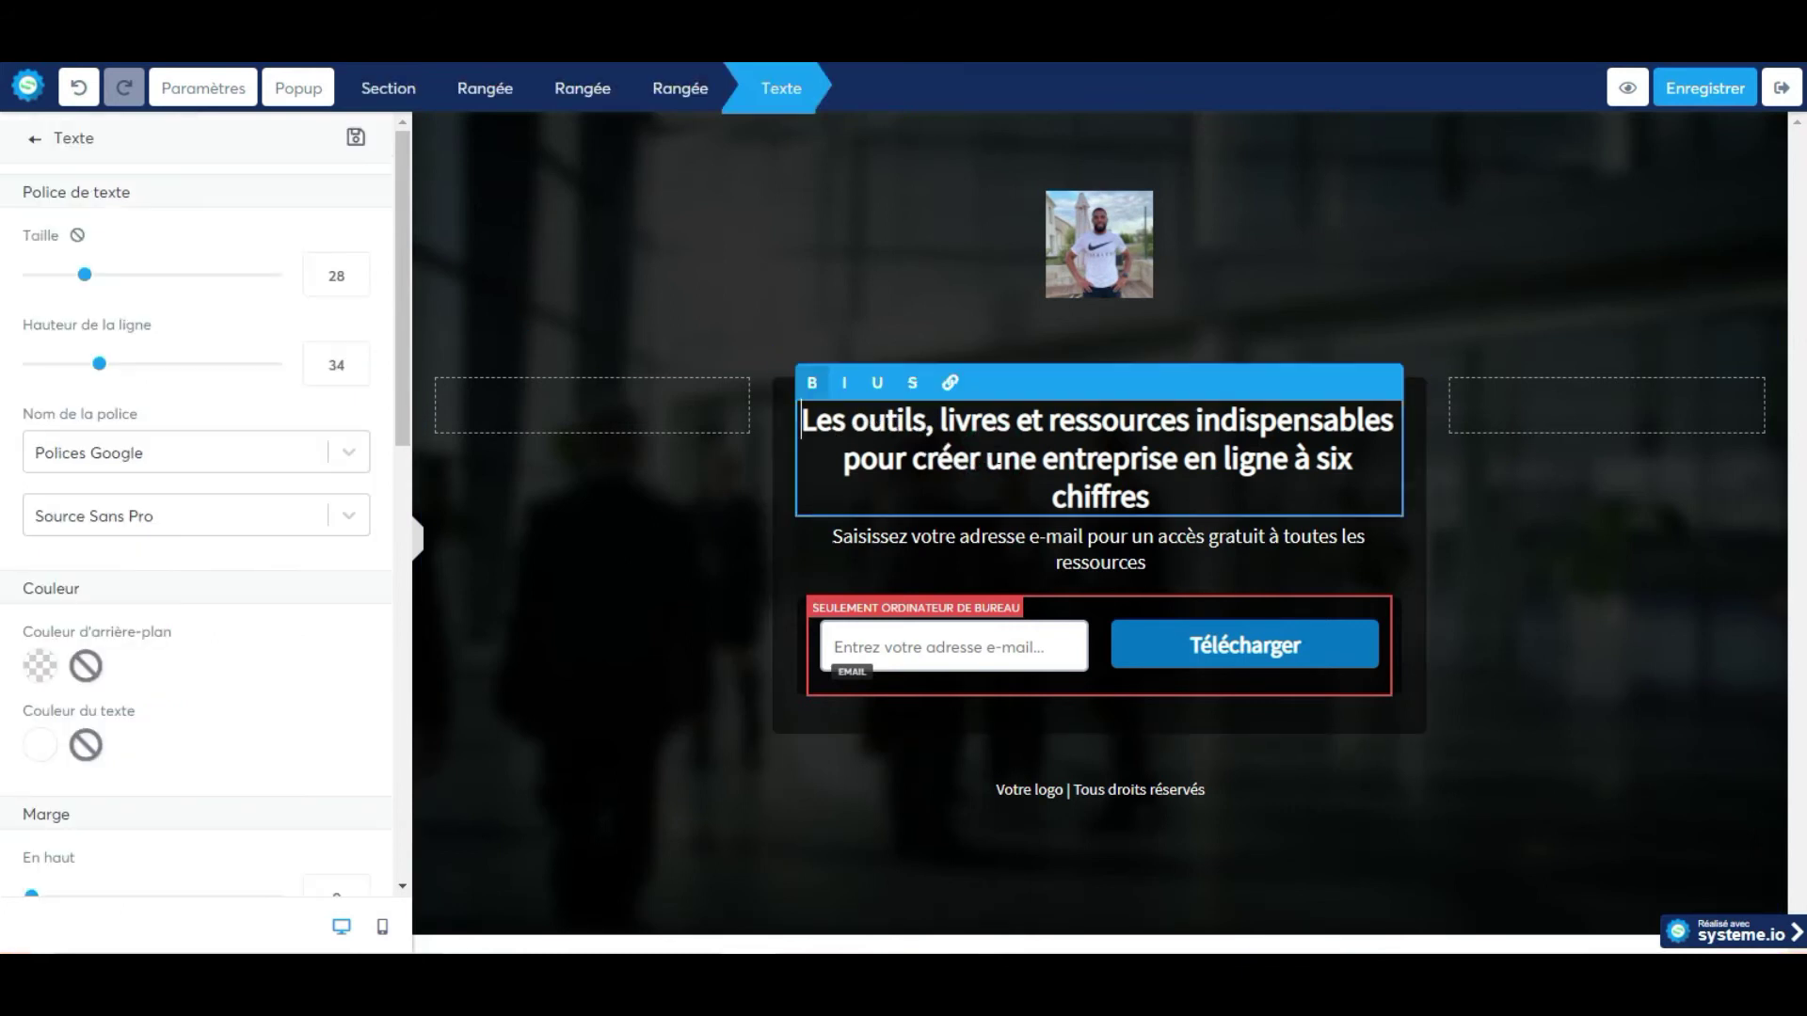
drag(806, 419, 1199, 493)
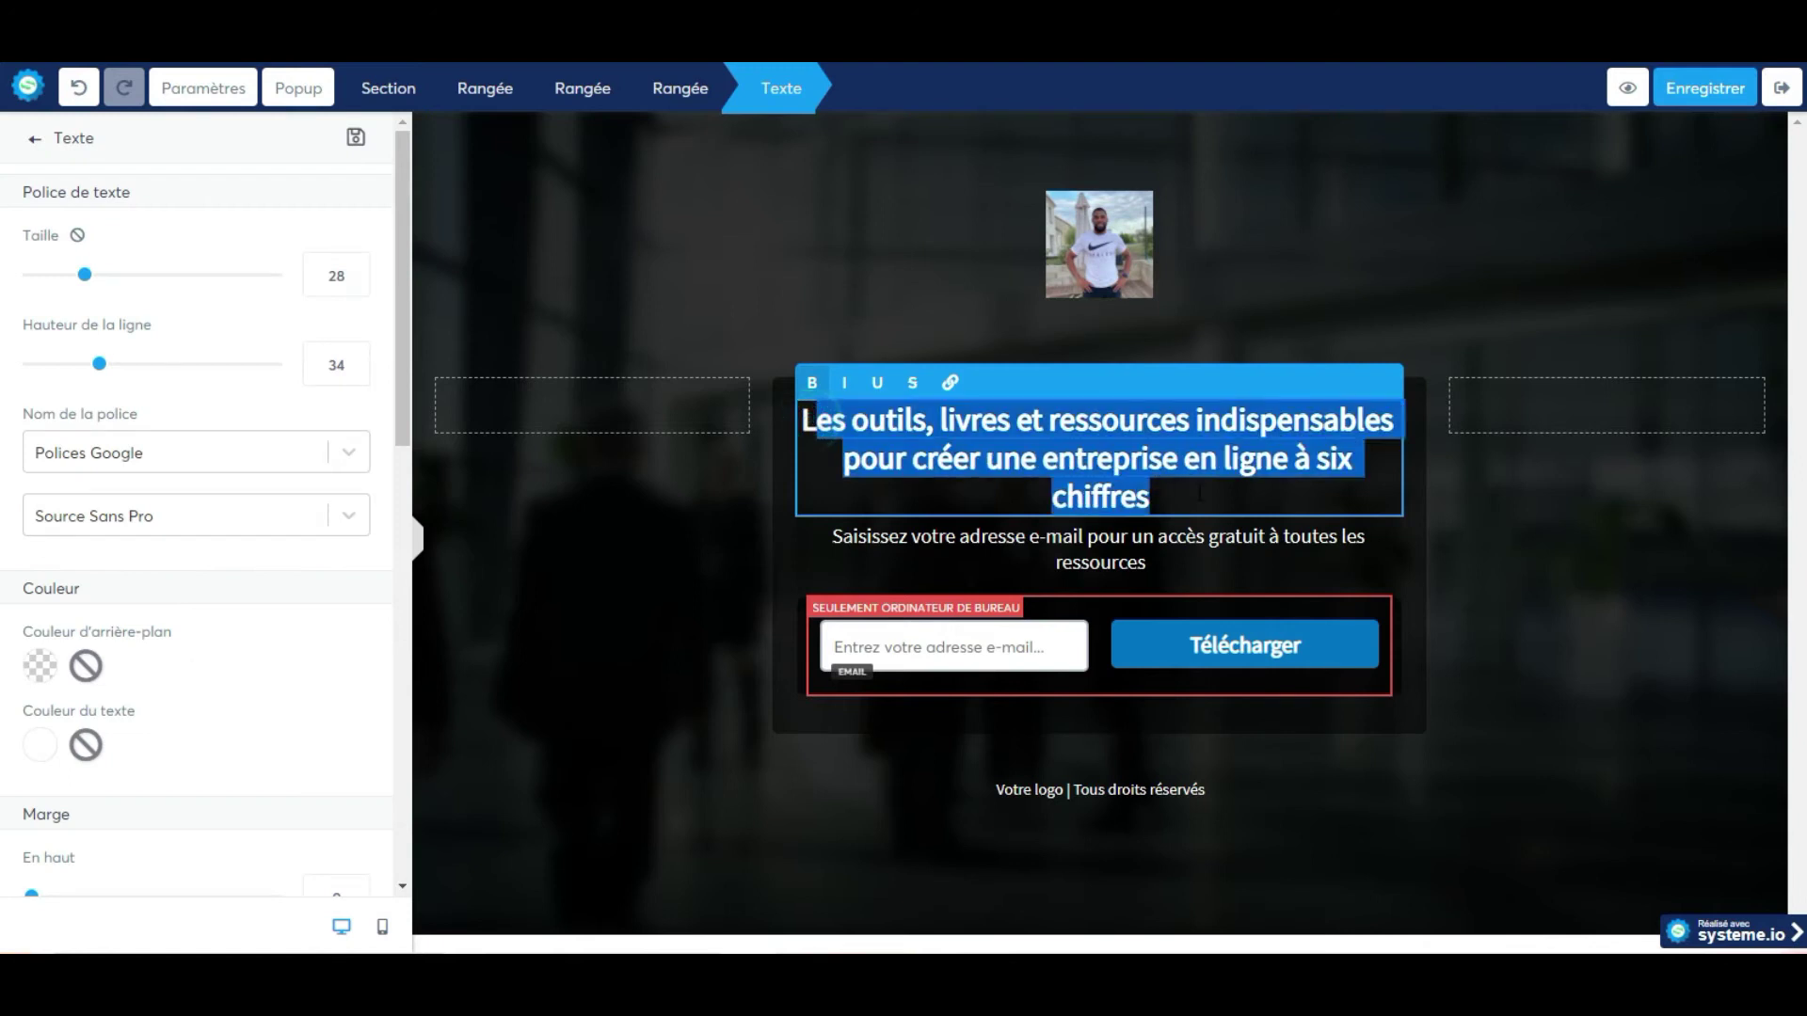
text(LDims | Coach sportif)
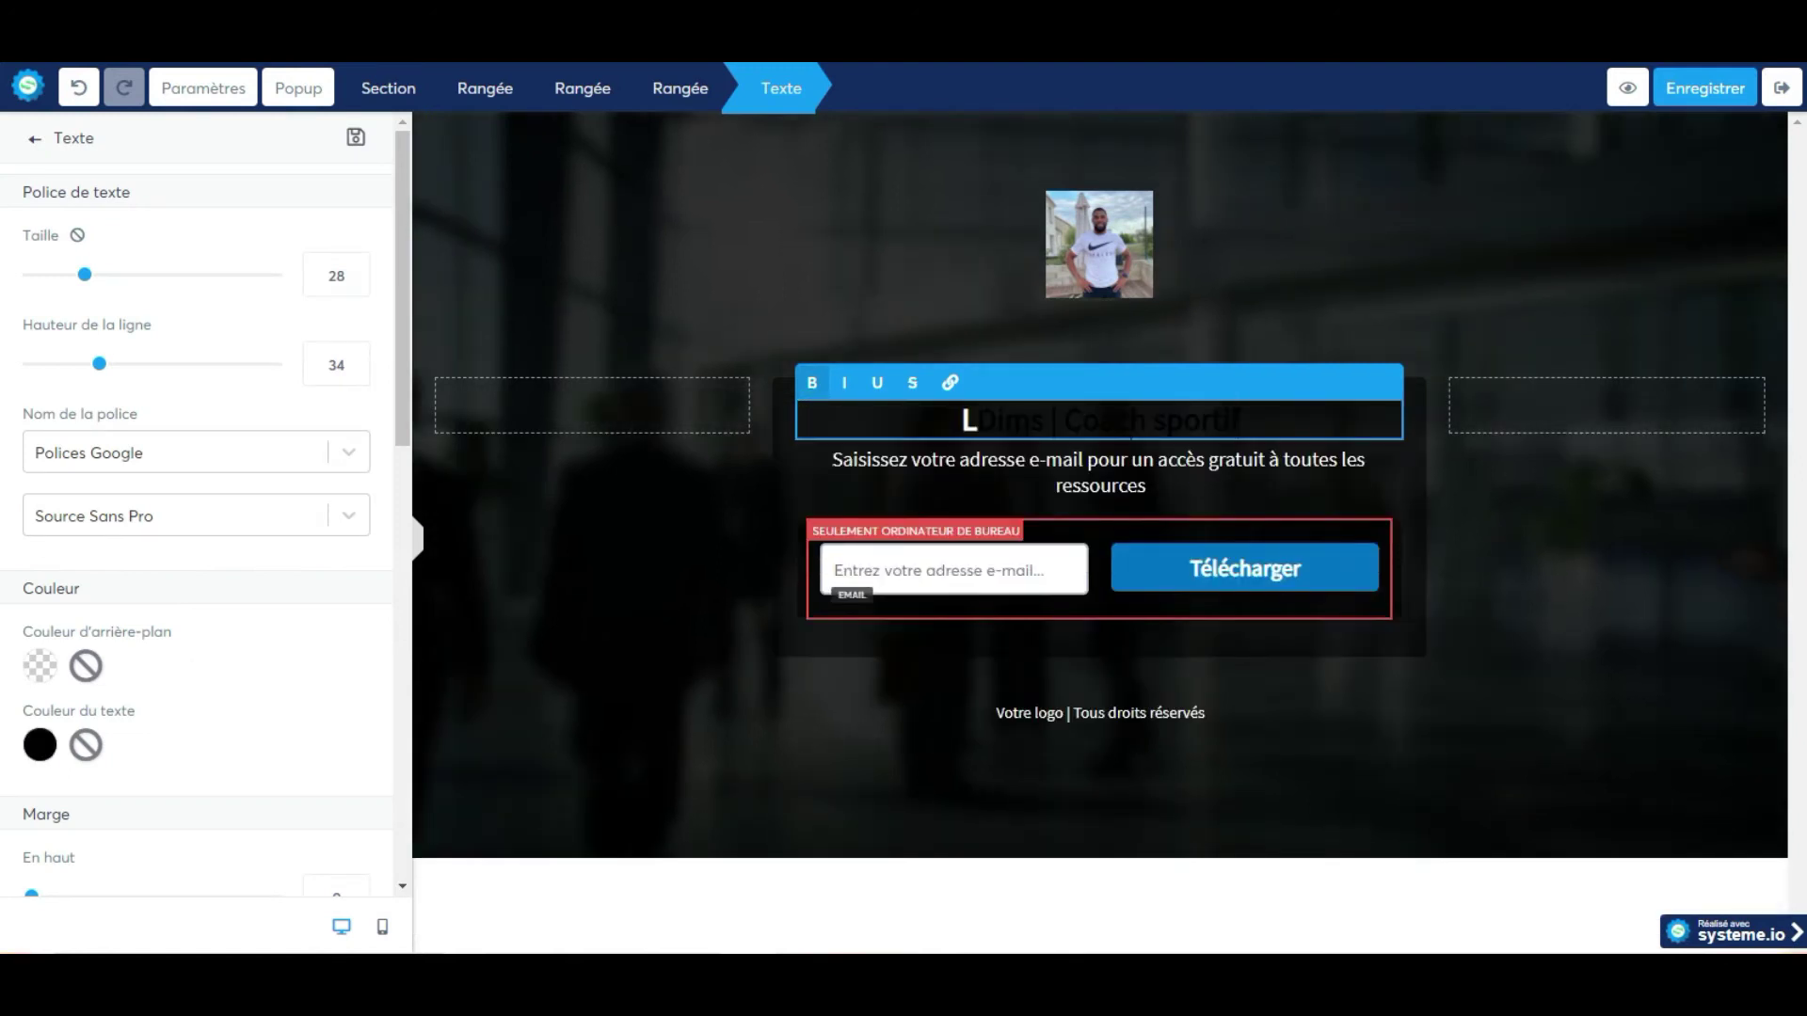
key(BackSpace)
text(Dims | Coach sportif)
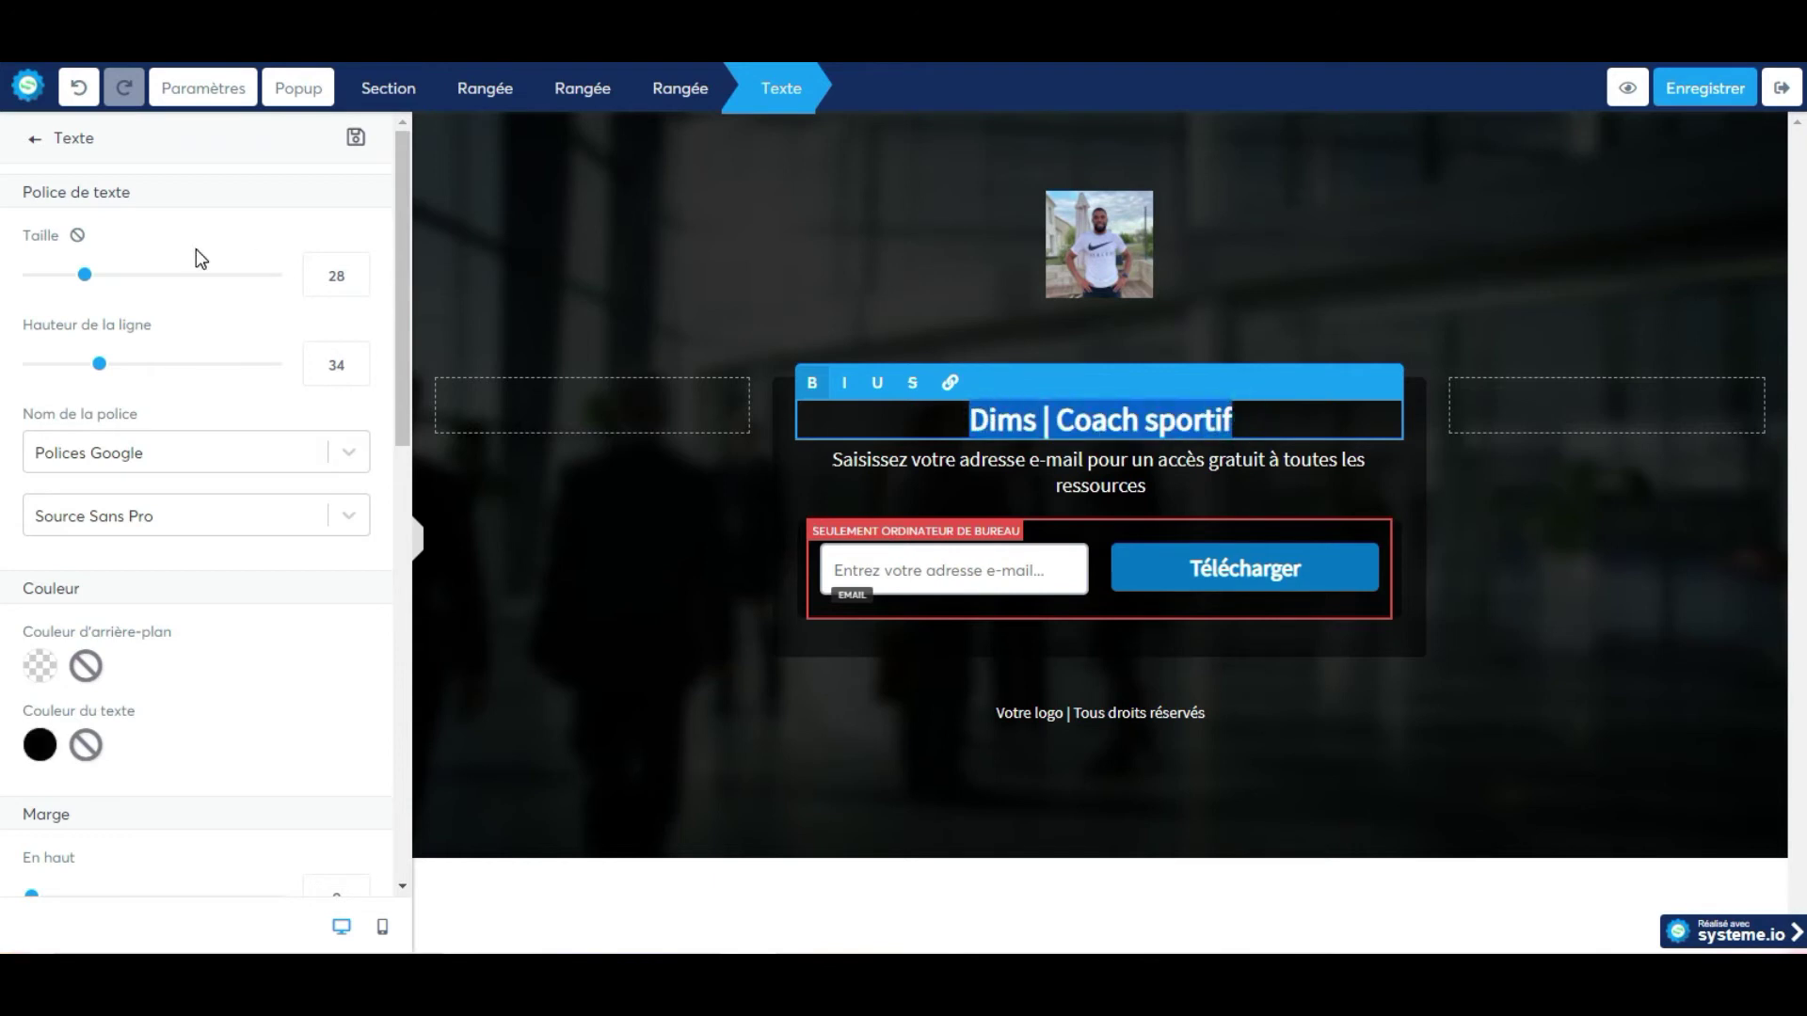
click(40, 746)
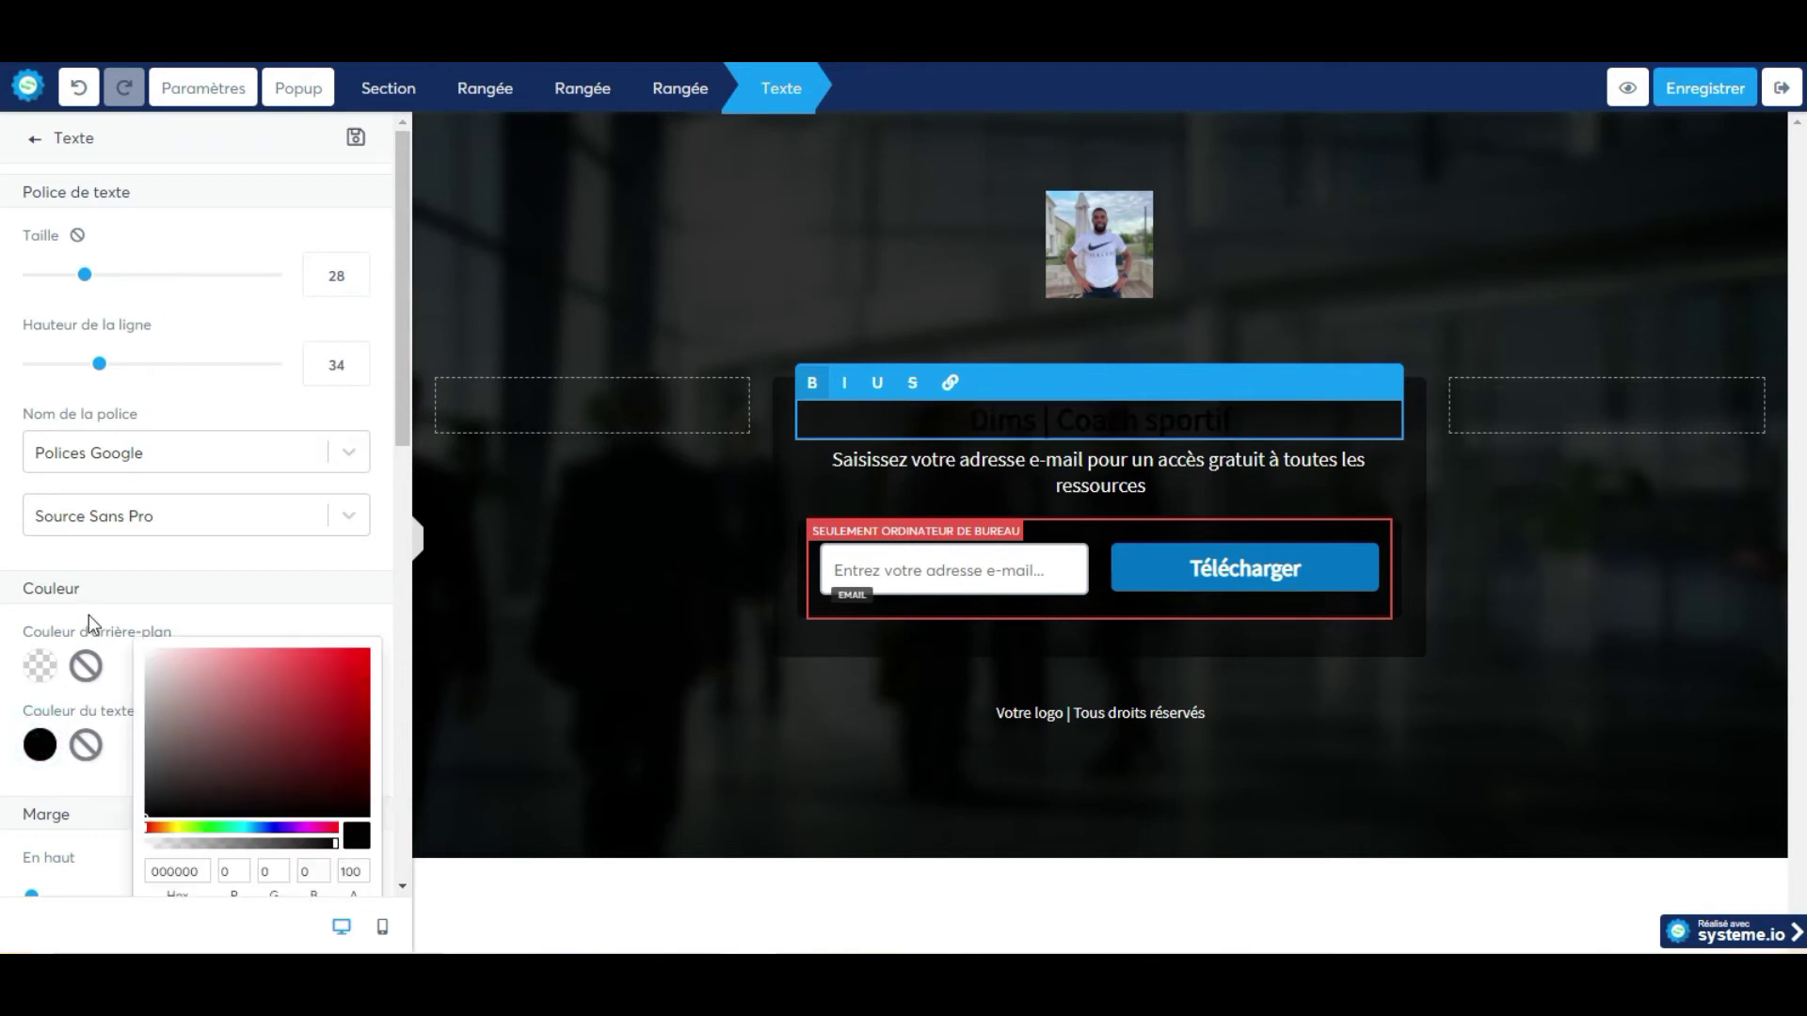
drag(182, 797, 141, 626)
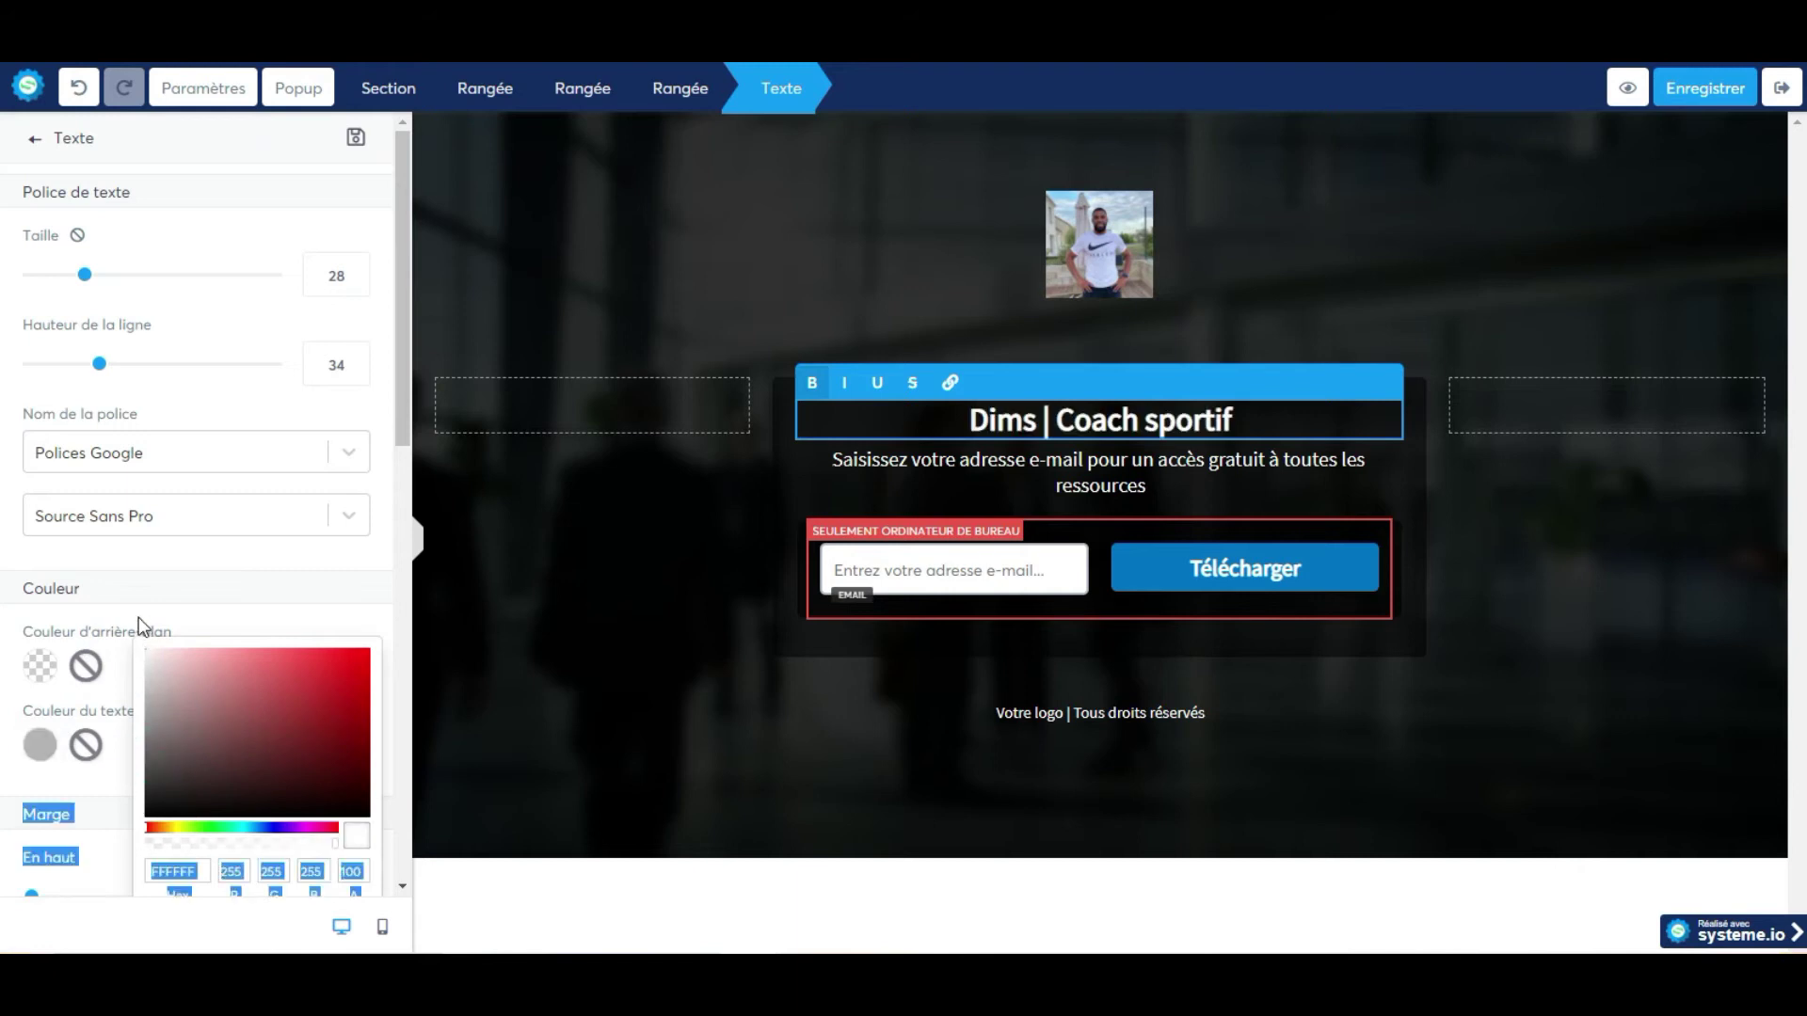
click(816, 450)
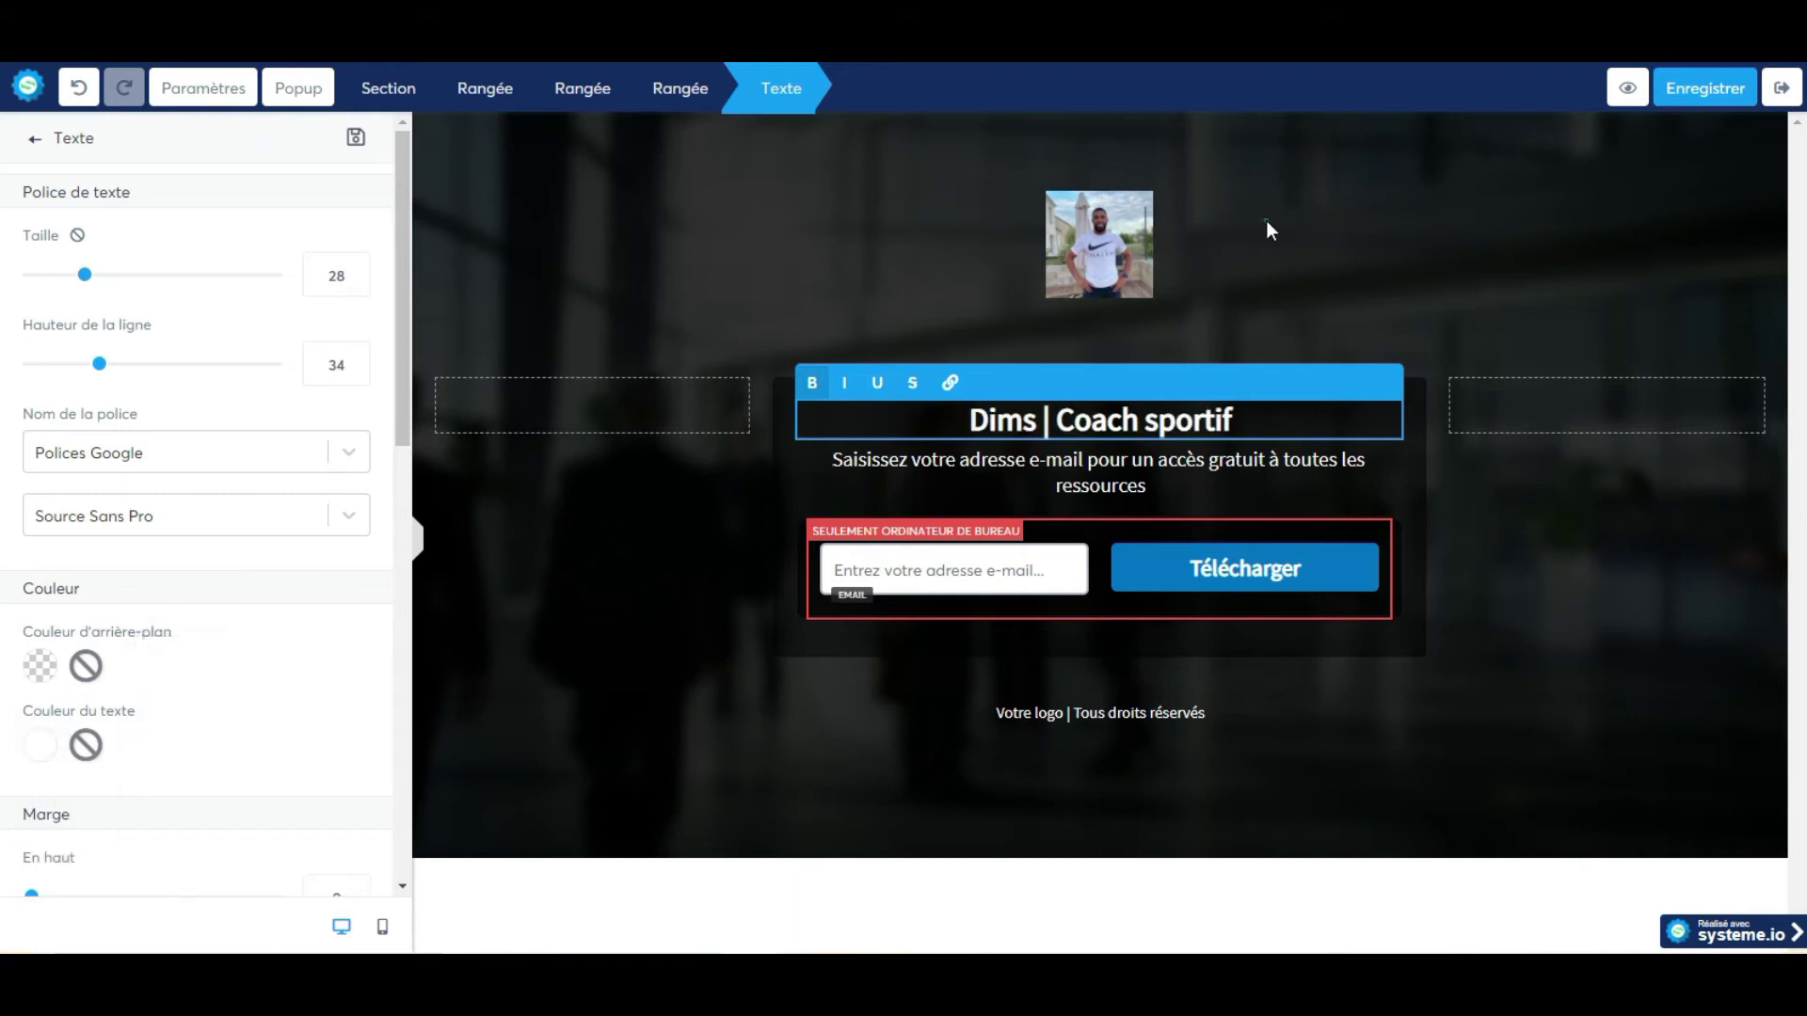
click(1267, 220)
click(1691, 94)
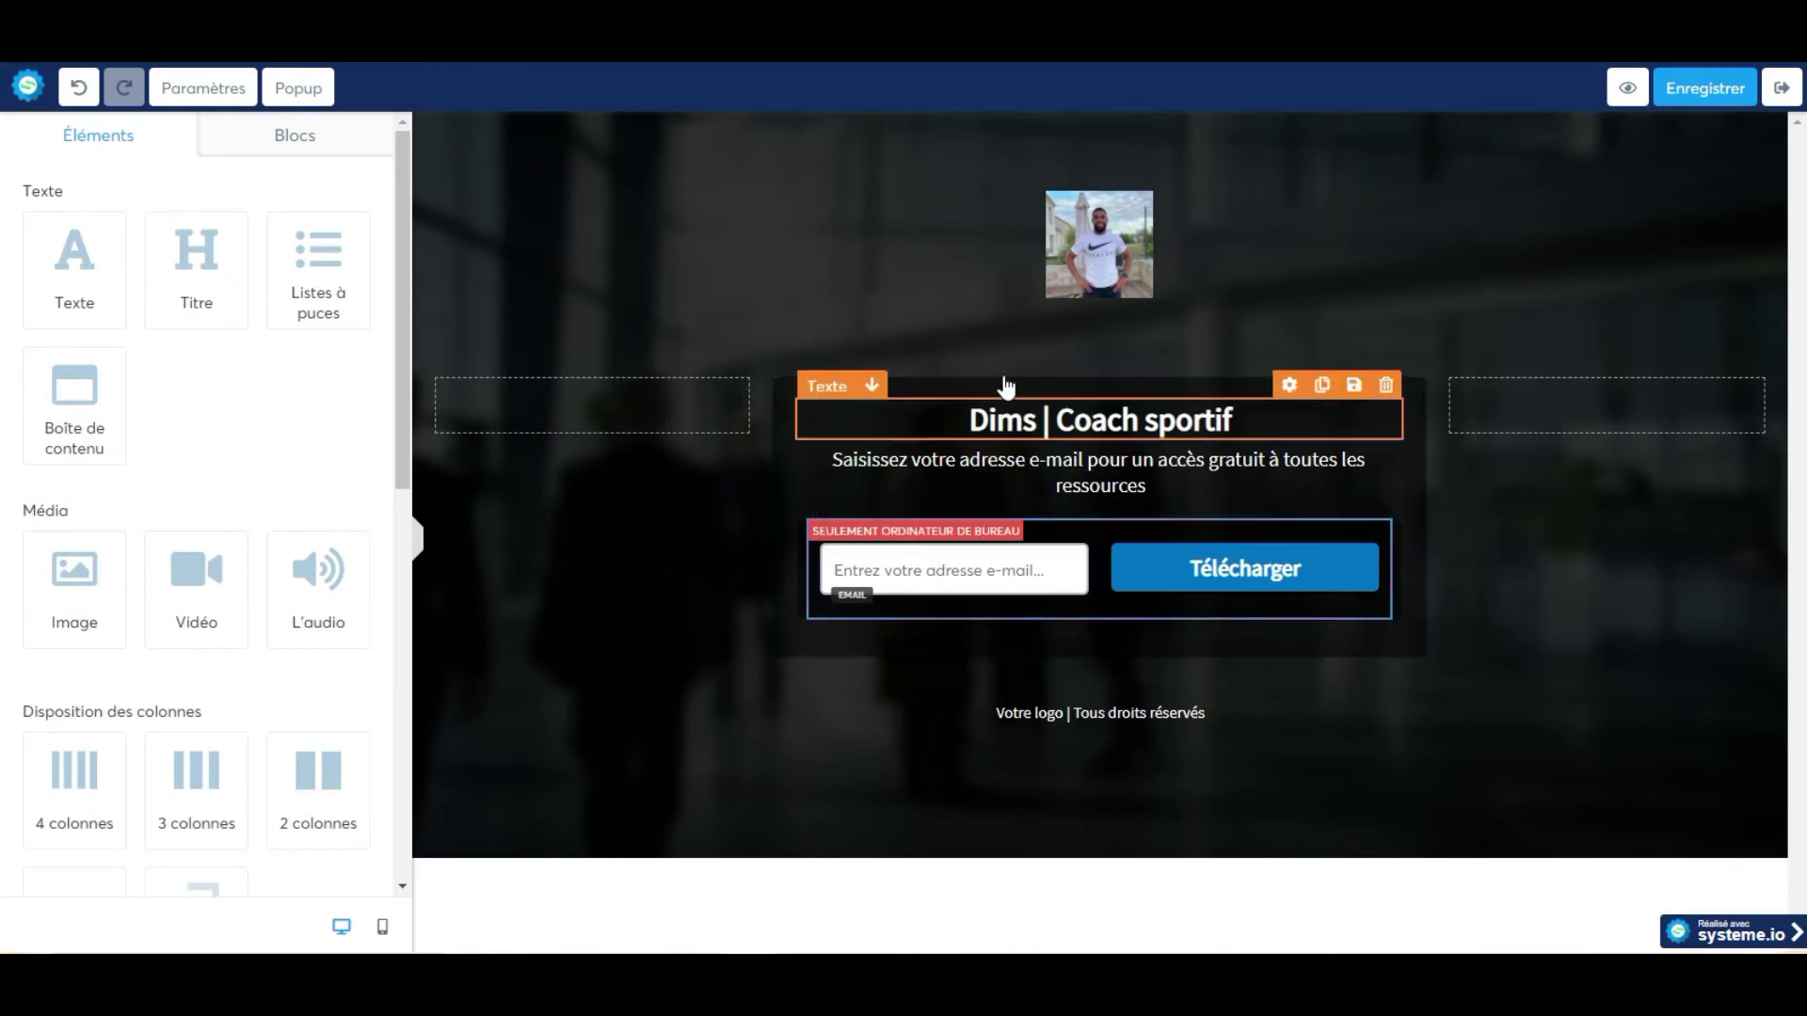
Replace the subtitle's 'un accès gratuit à toutes les ressources' with 'garder'.
click(1103, 473)
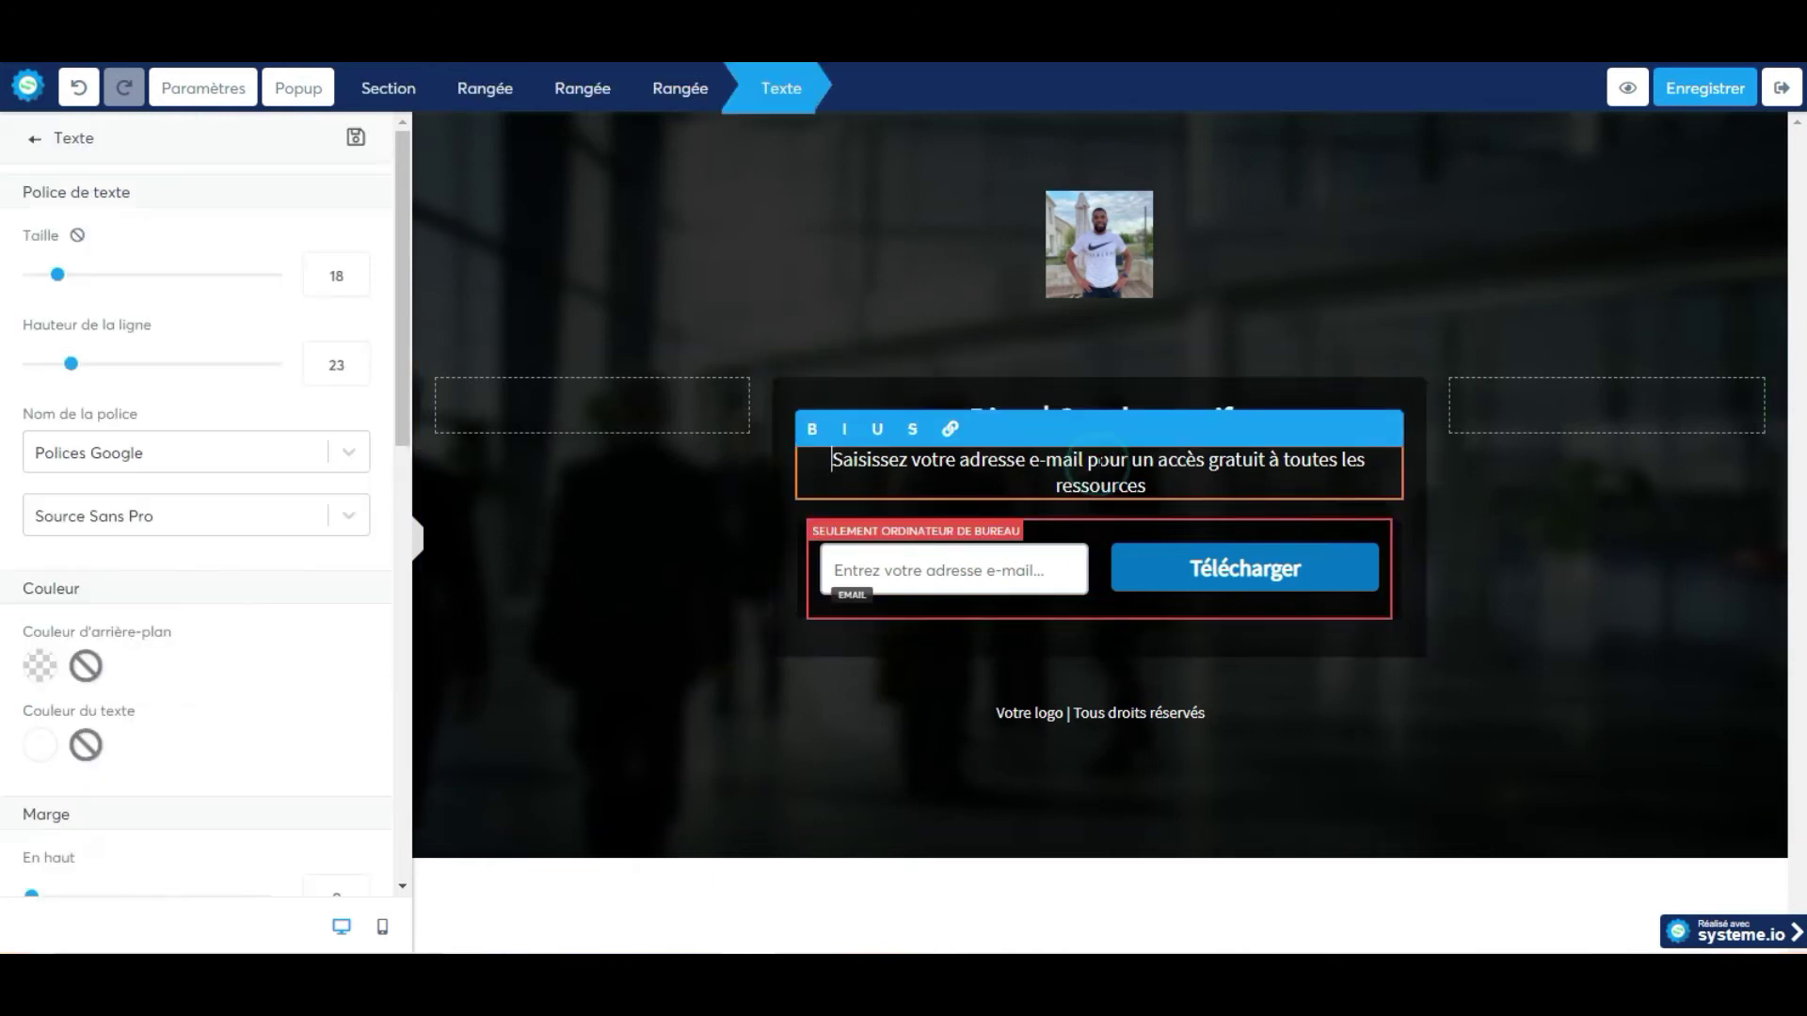
drag(1147, 486, 1136, 453)
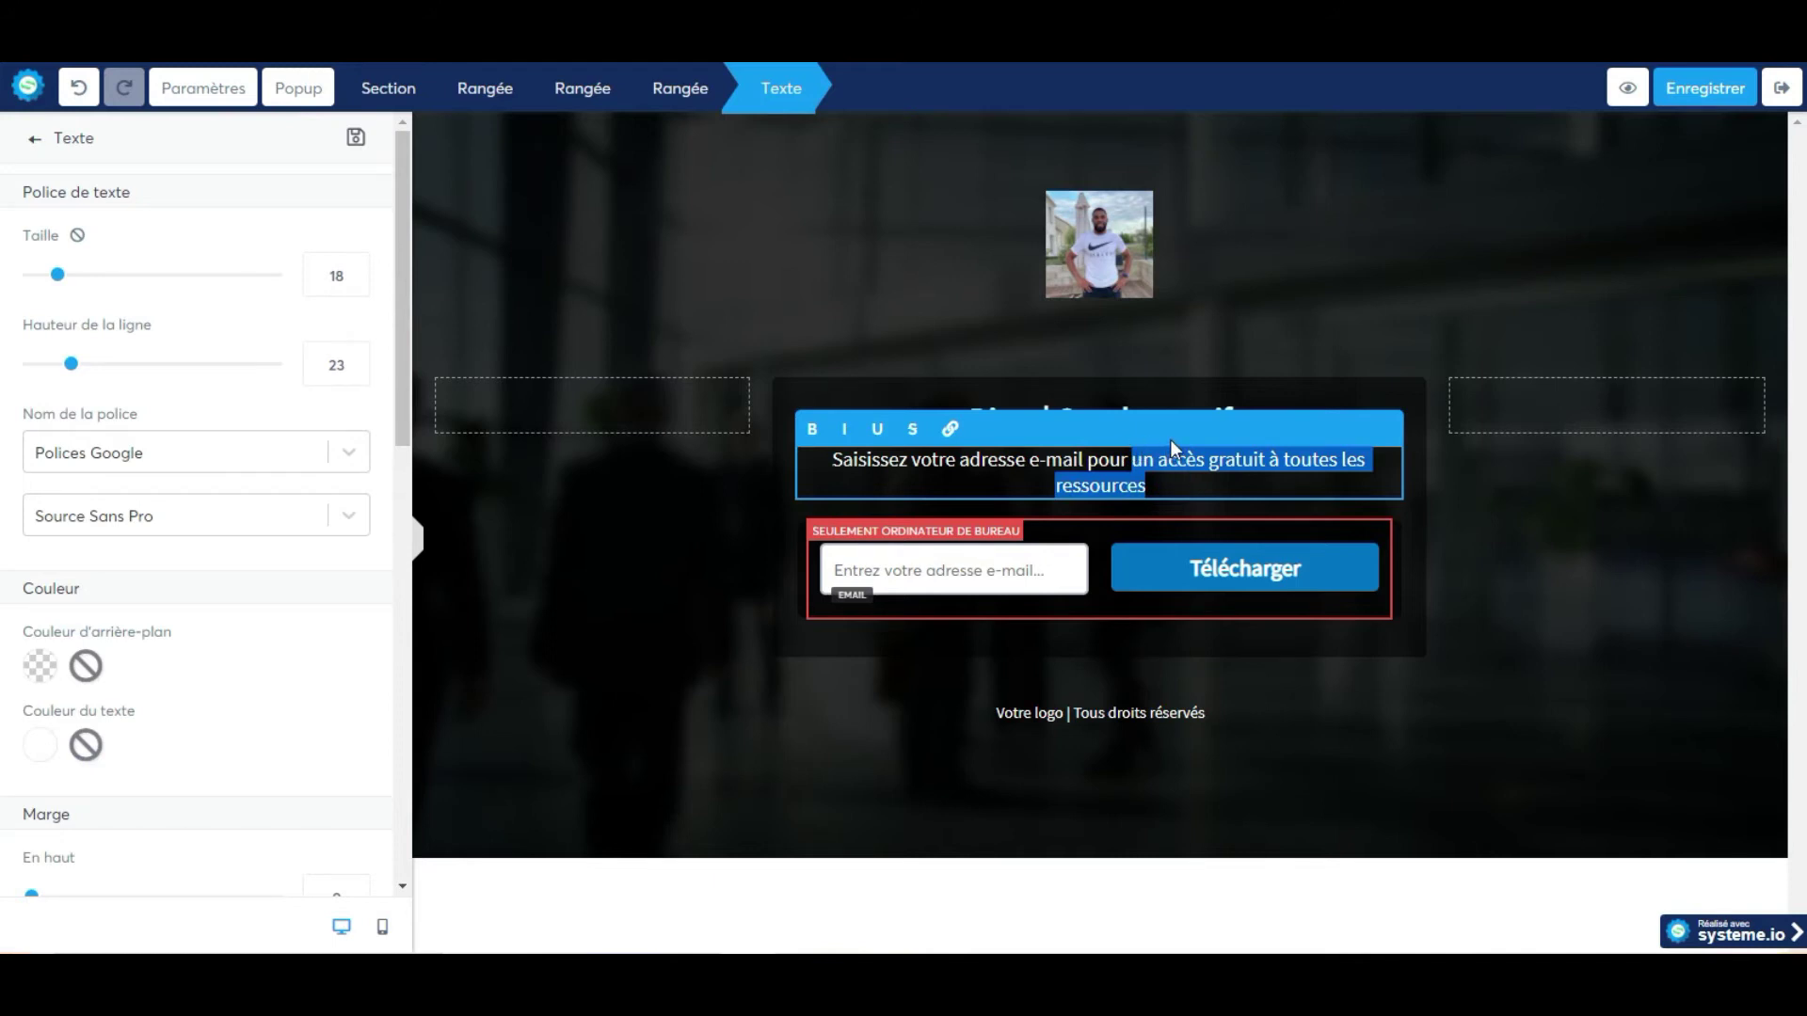
text(garder)
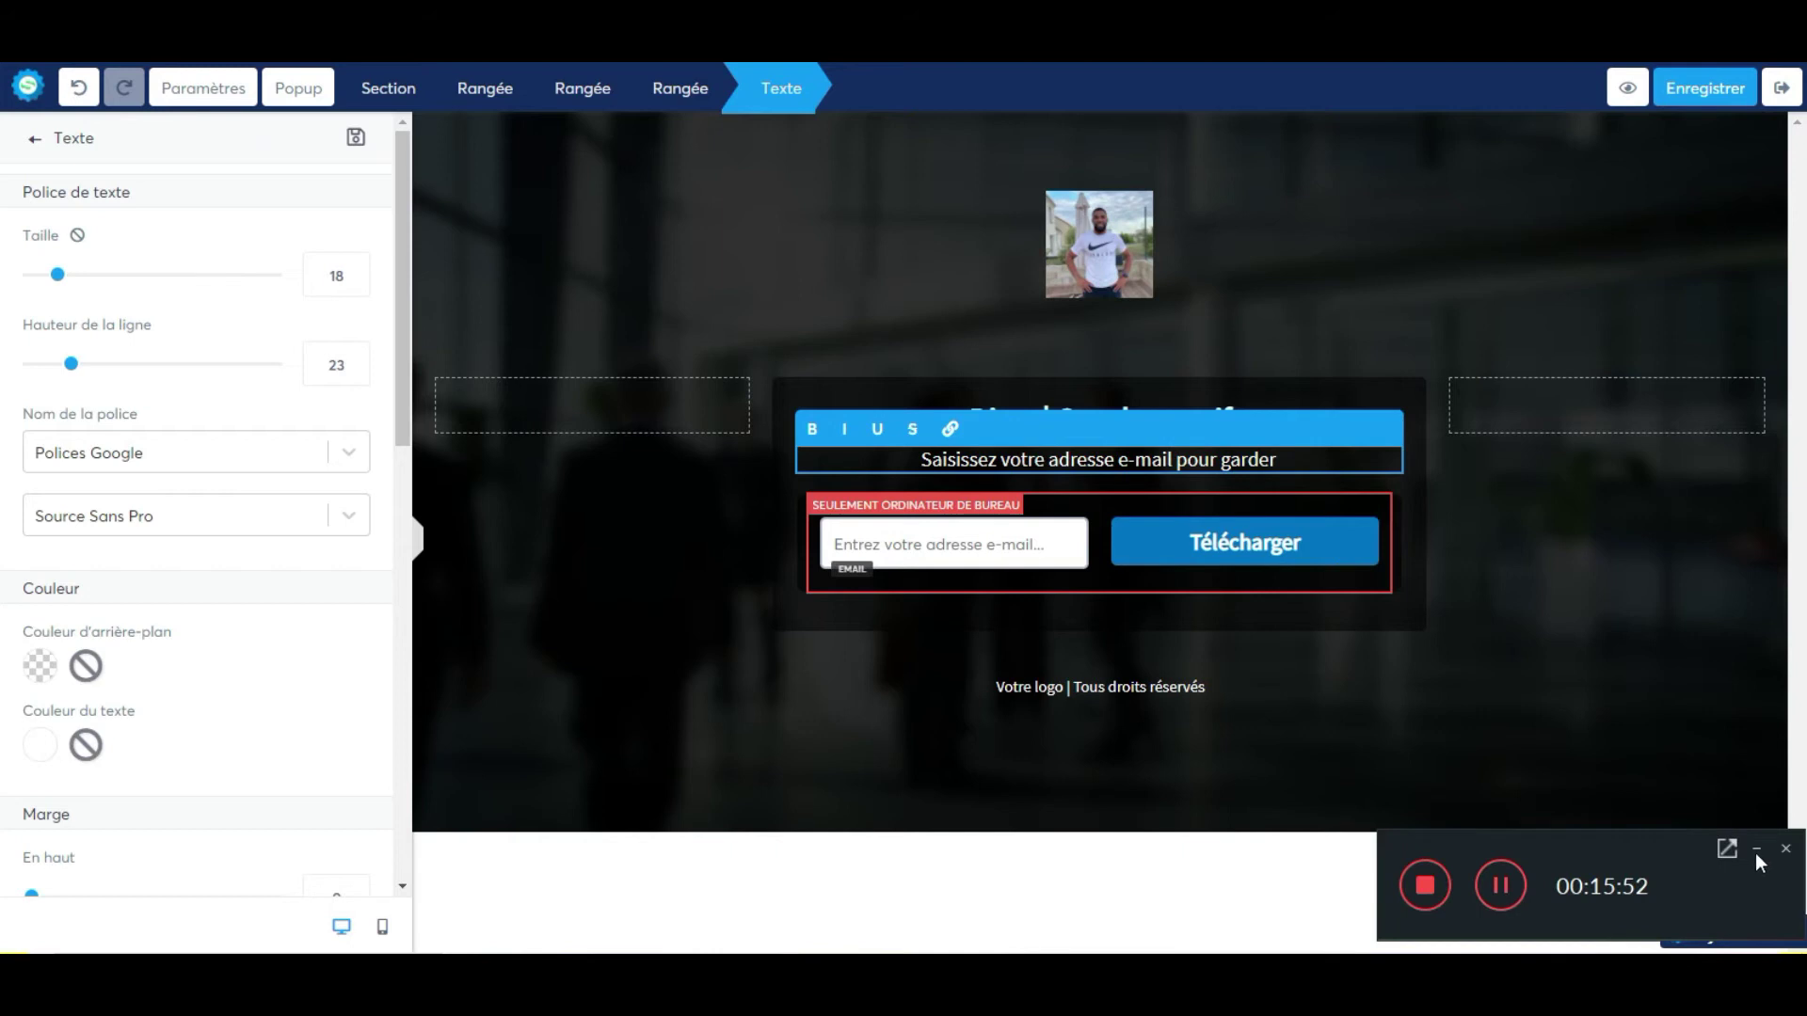
click(1757, 851)
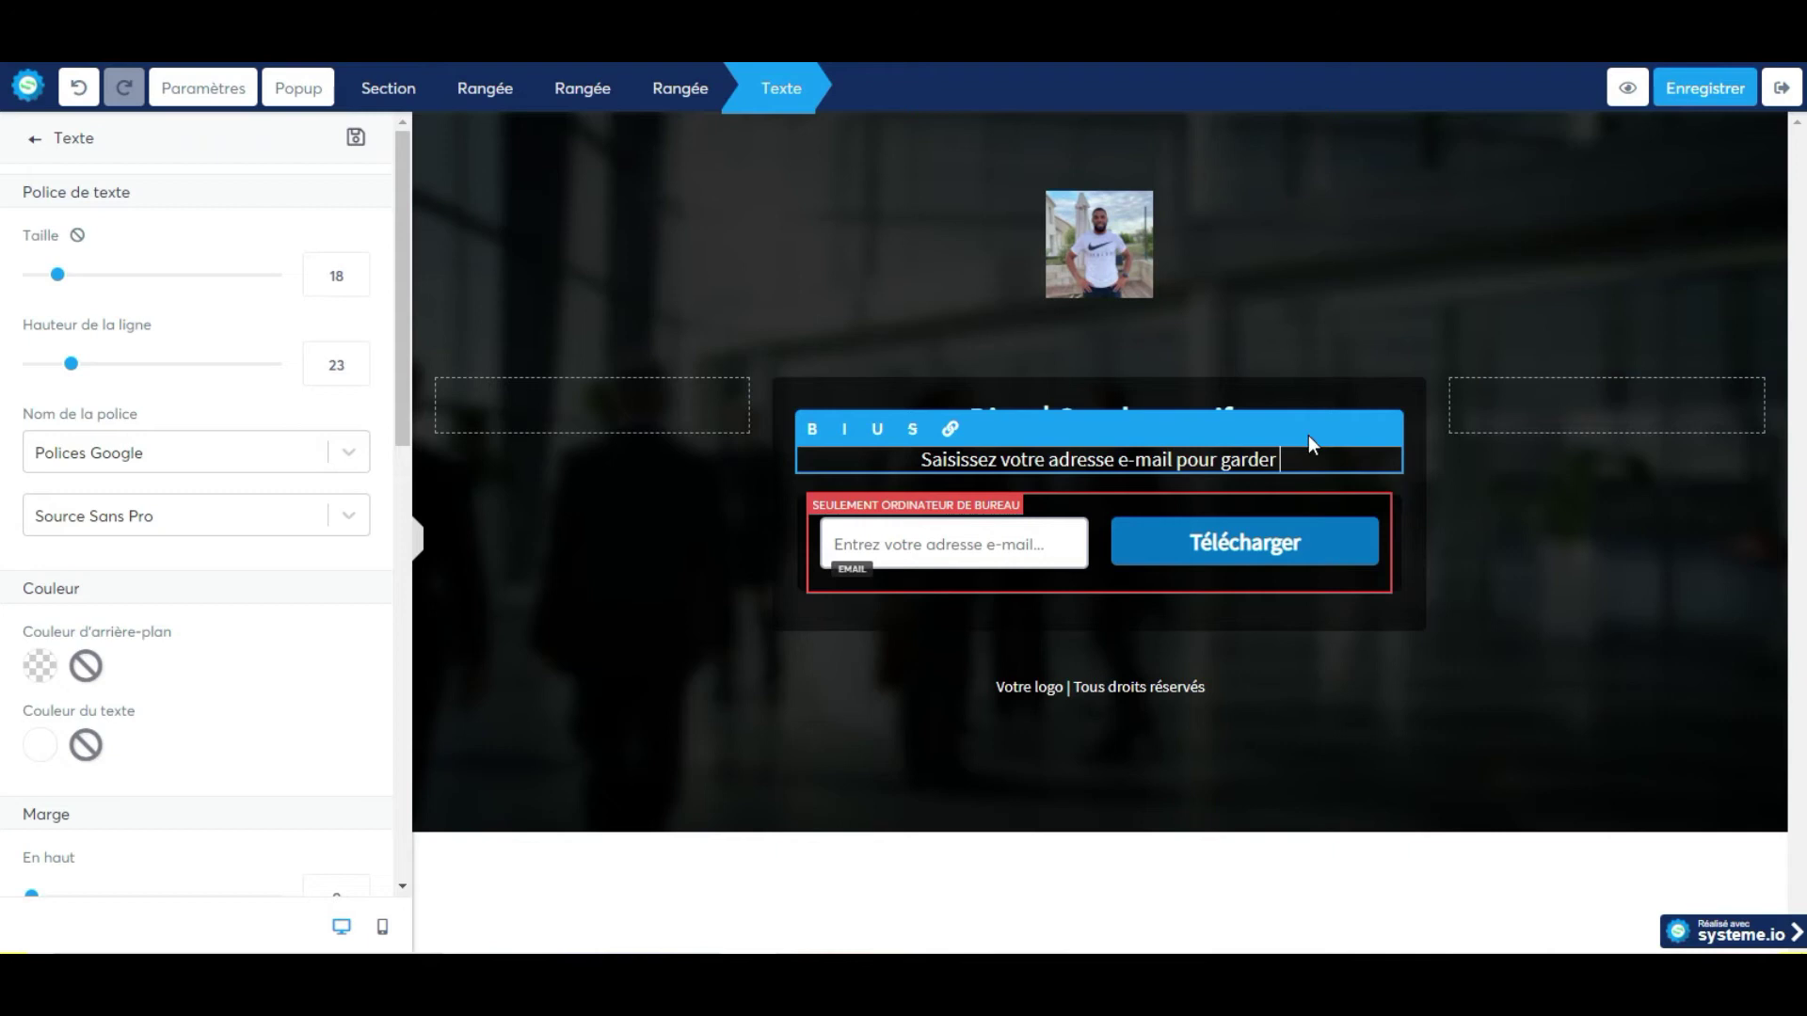
click(1295, 297)
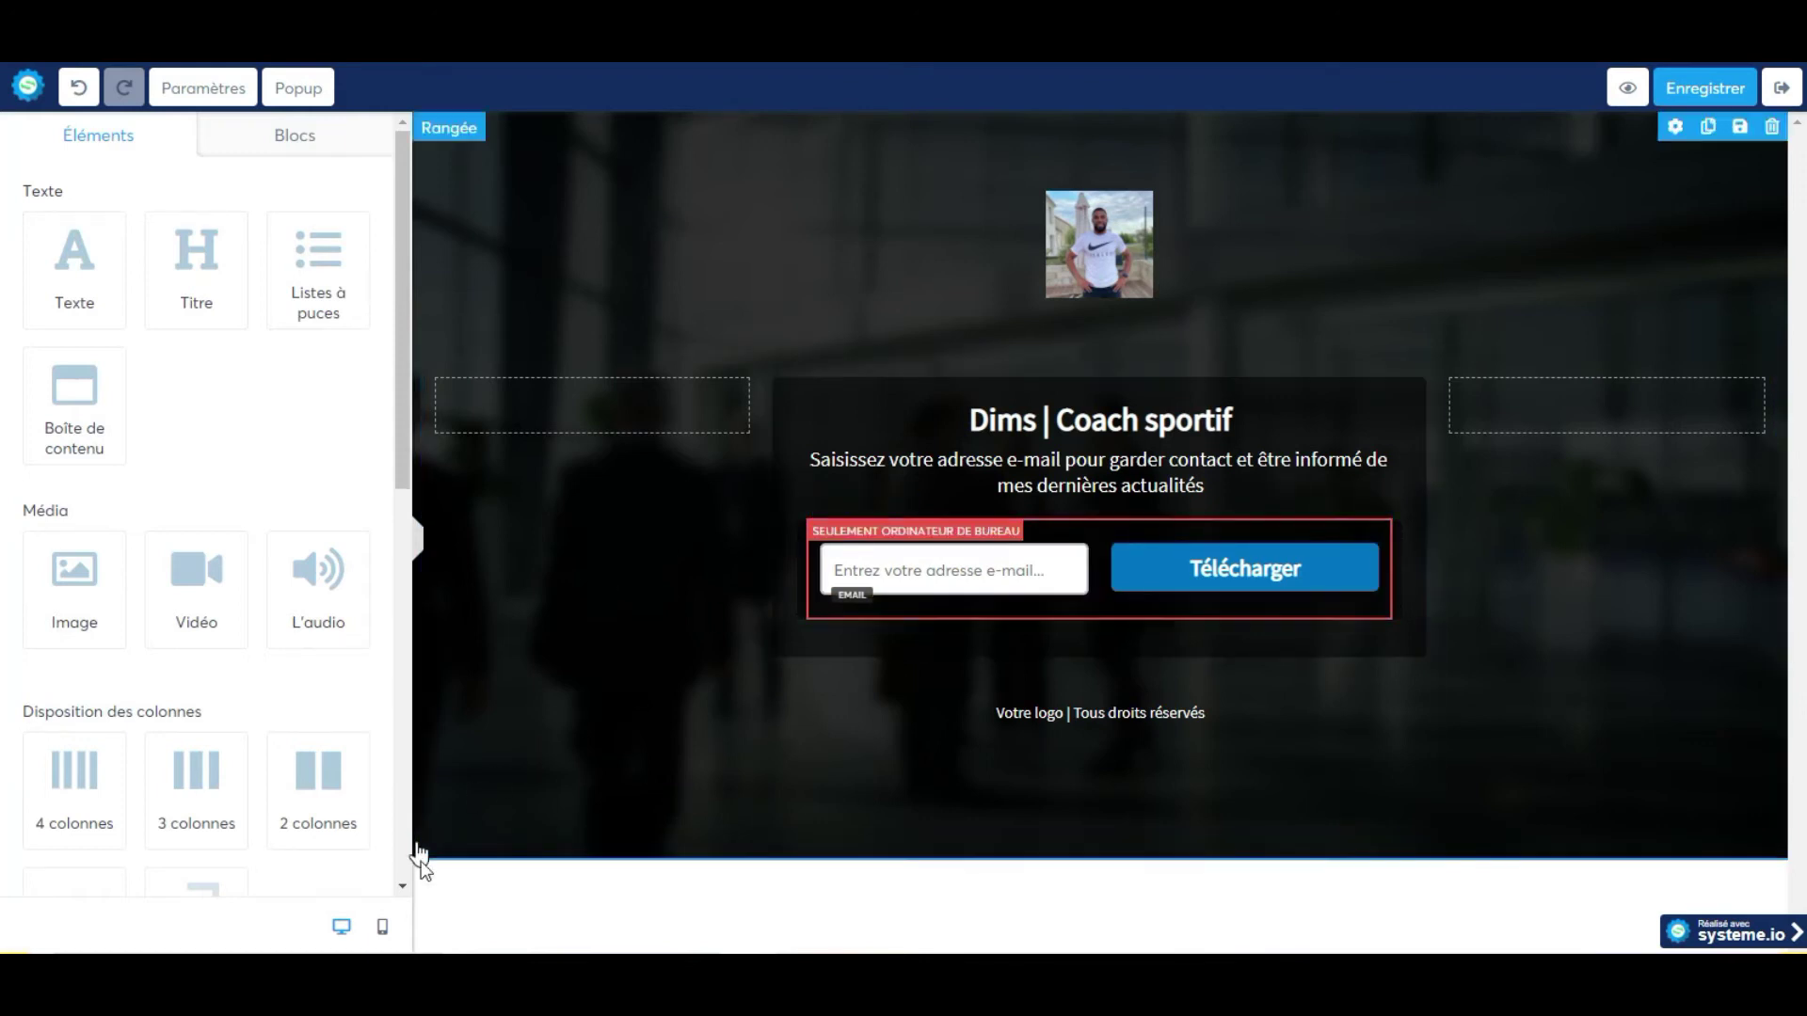
Switch the editor from the mobile preview back to the desktop layout.
click(382, 927)
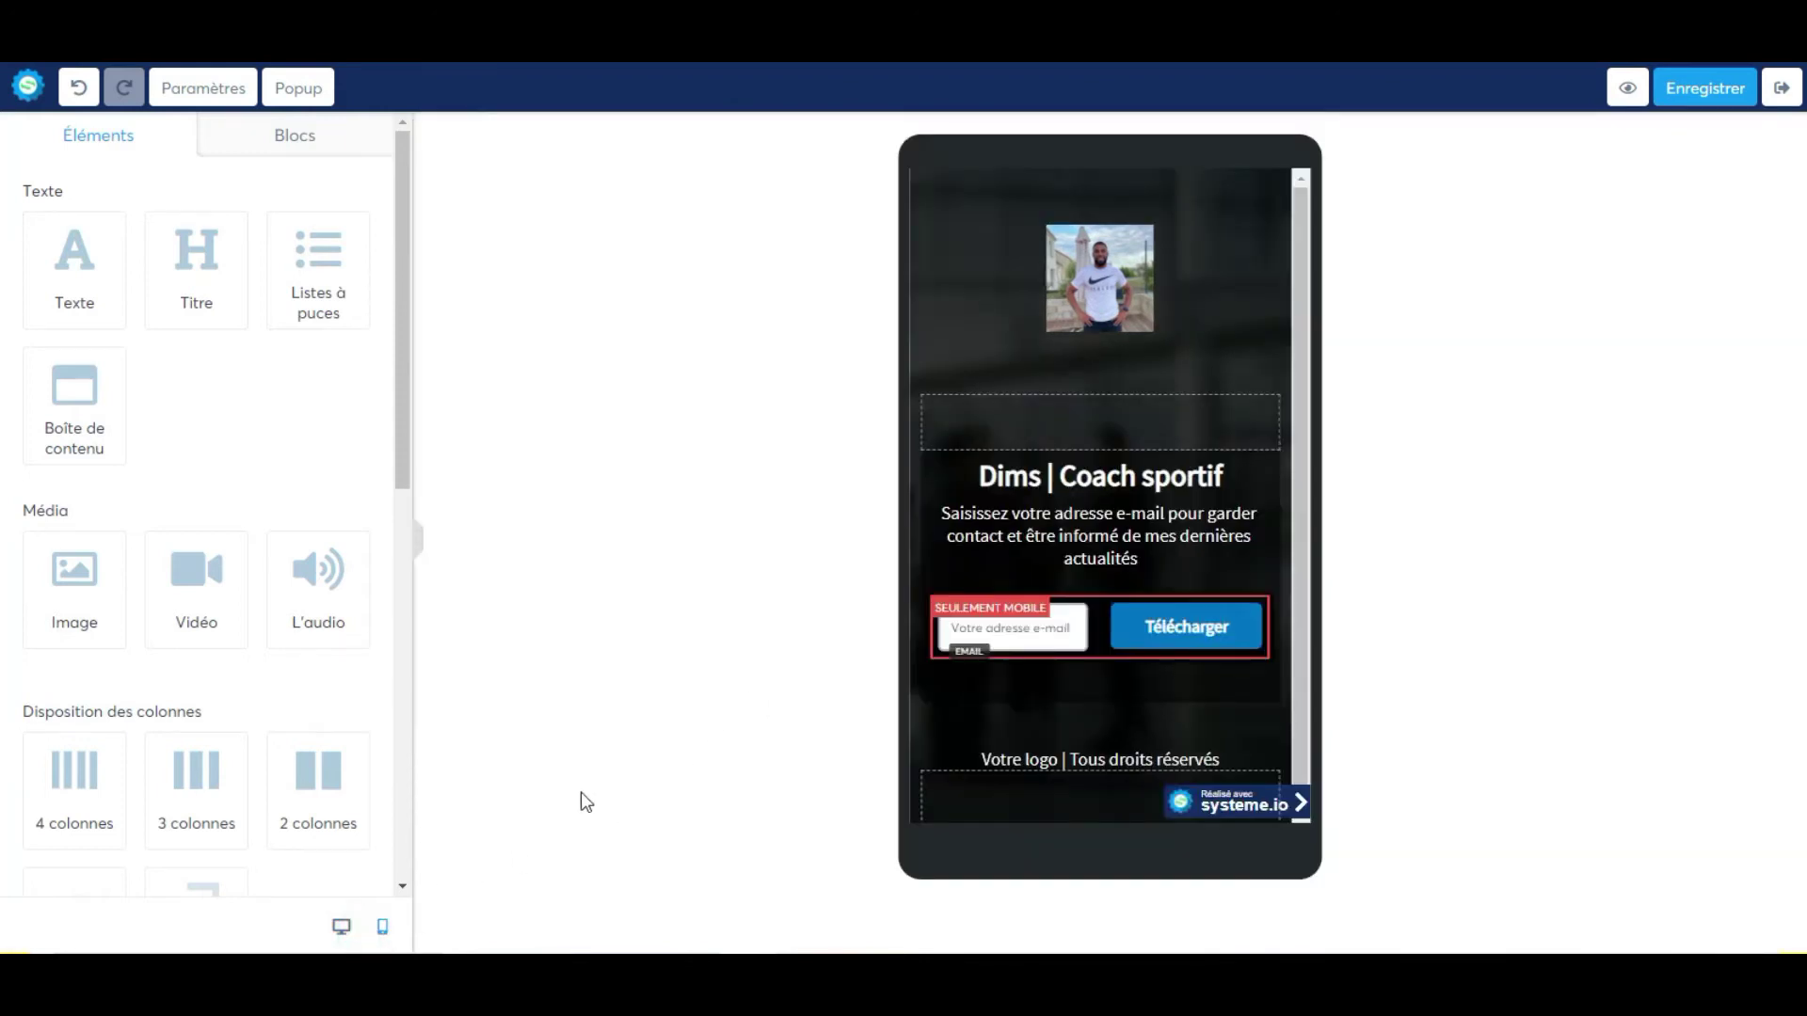
click(341, 926)
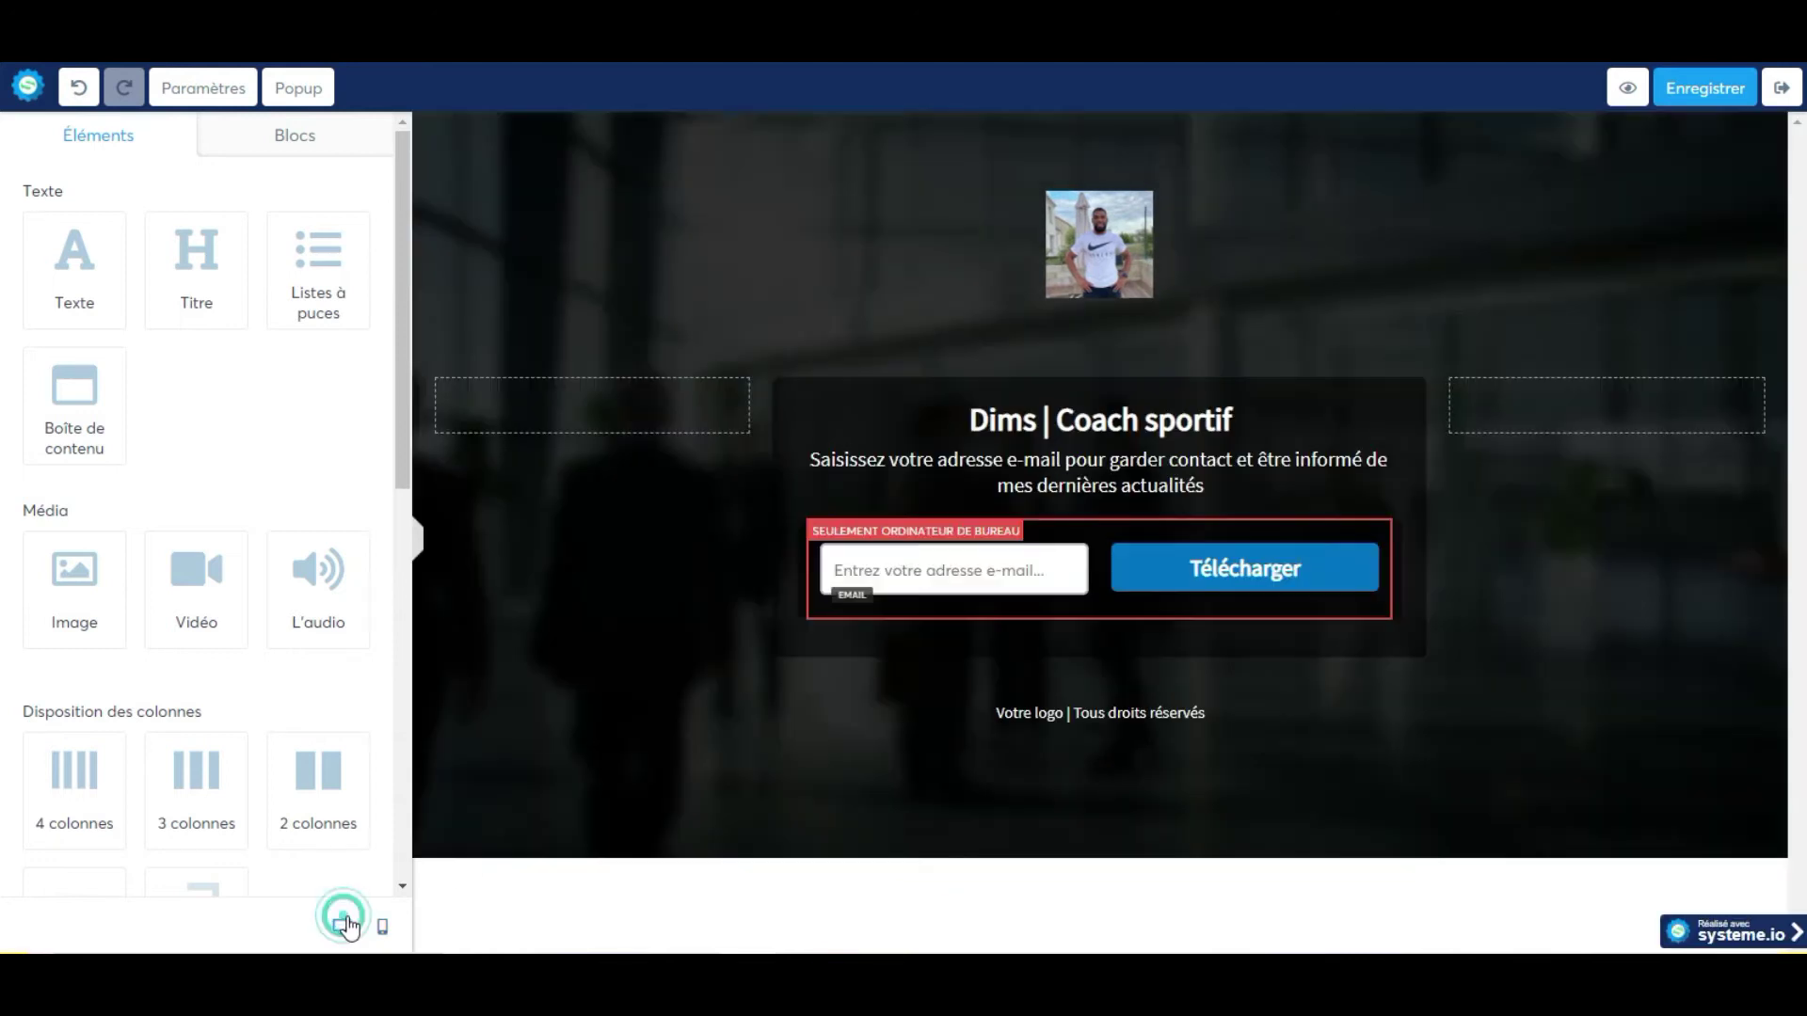
click(697, 395)
click(730, 425)
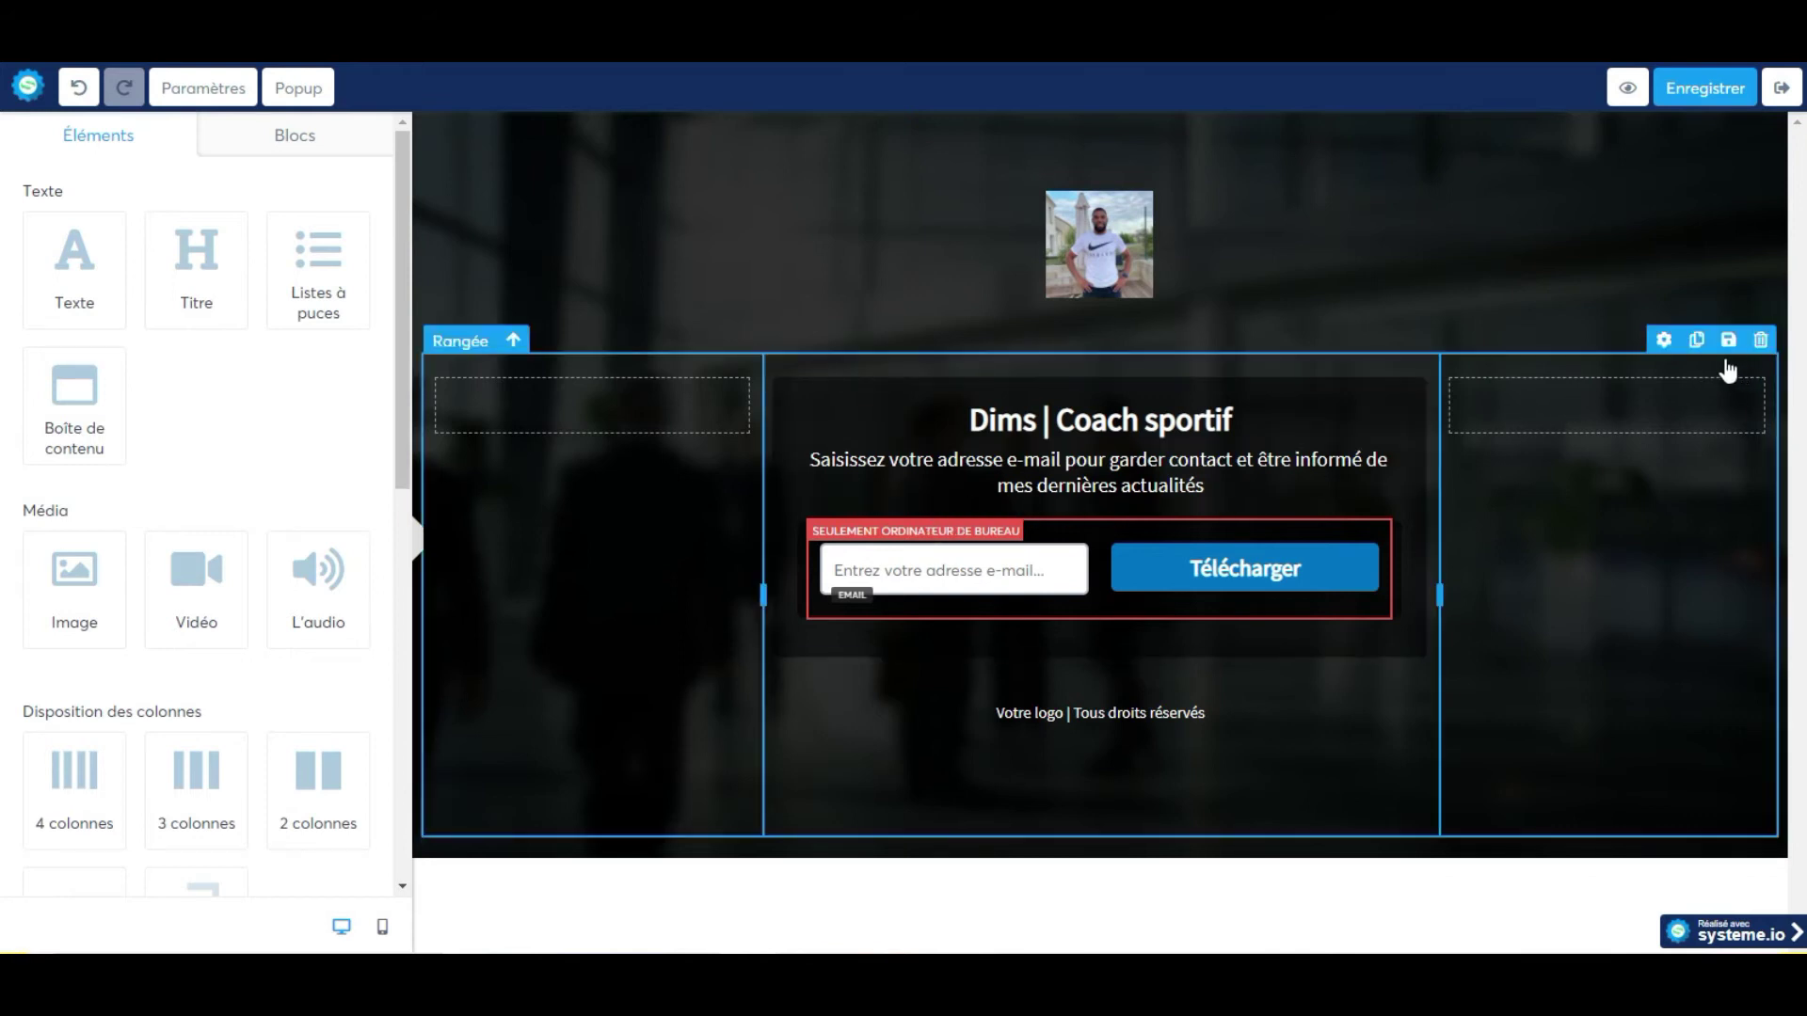
Open the outer row's Rangée settings, then preview the capture page as visitors see it.
click(1627, 452)
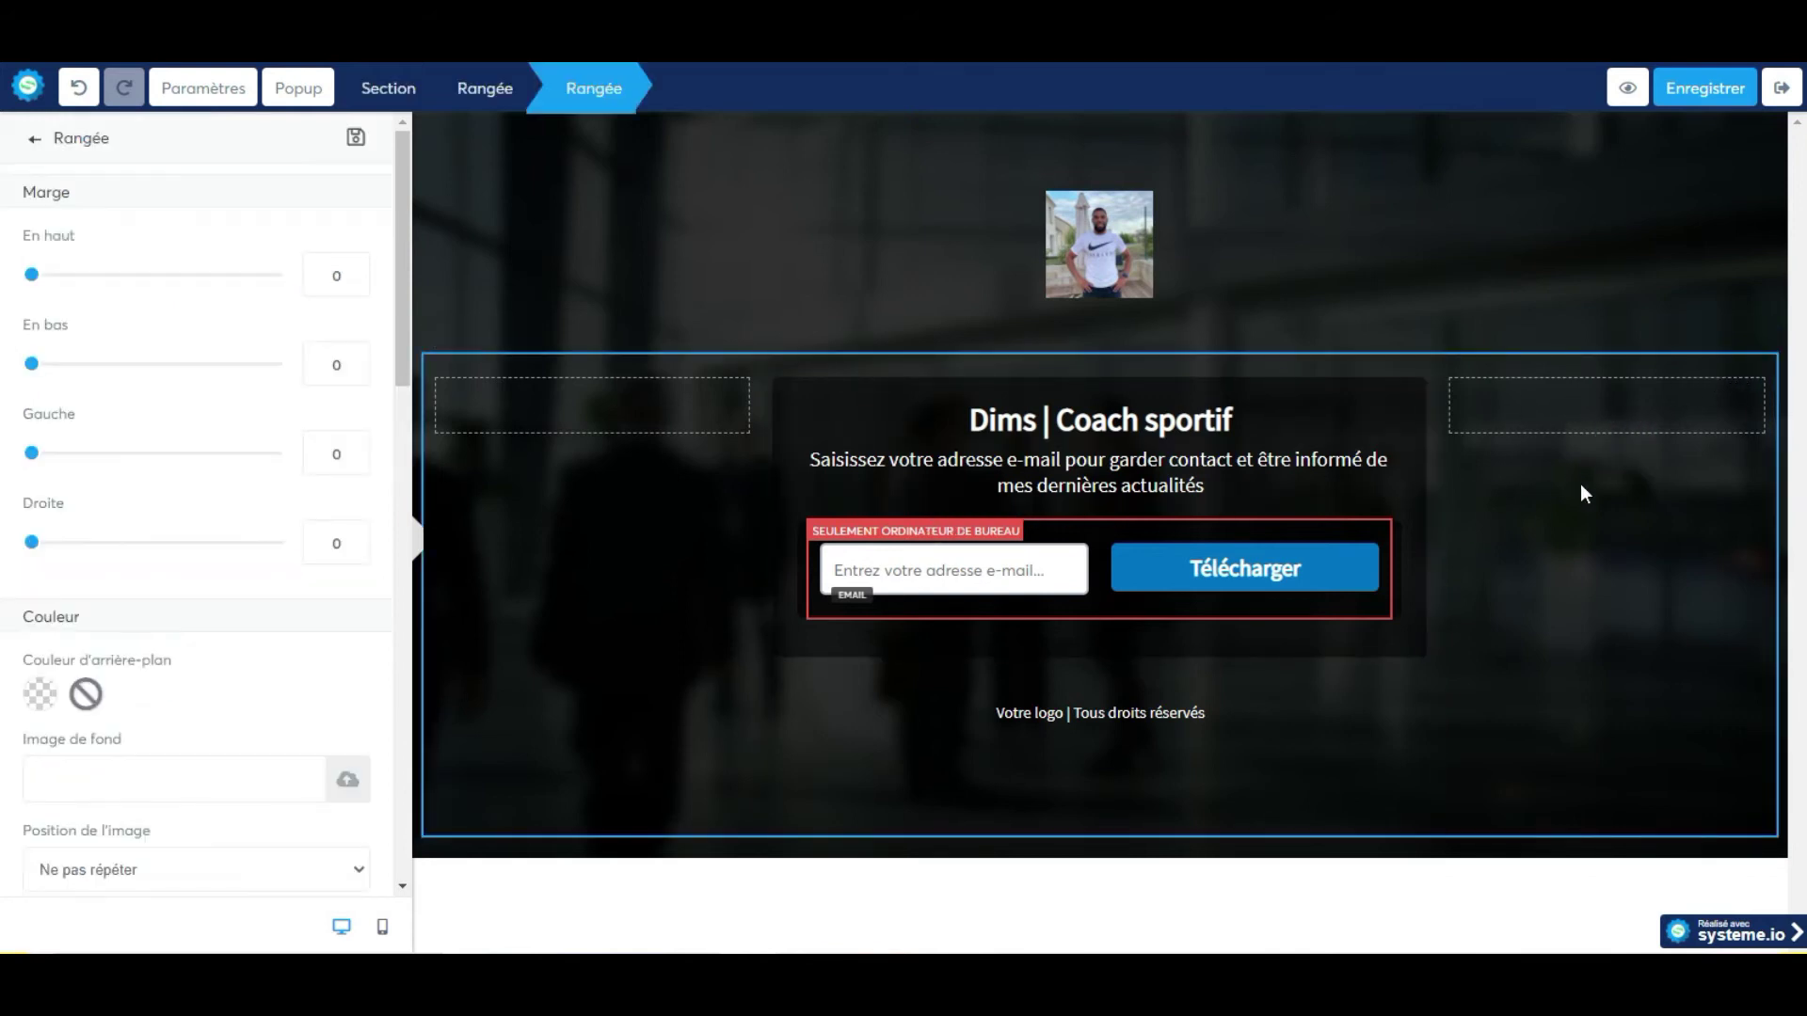
click(362, 924)
click(1636, 88)
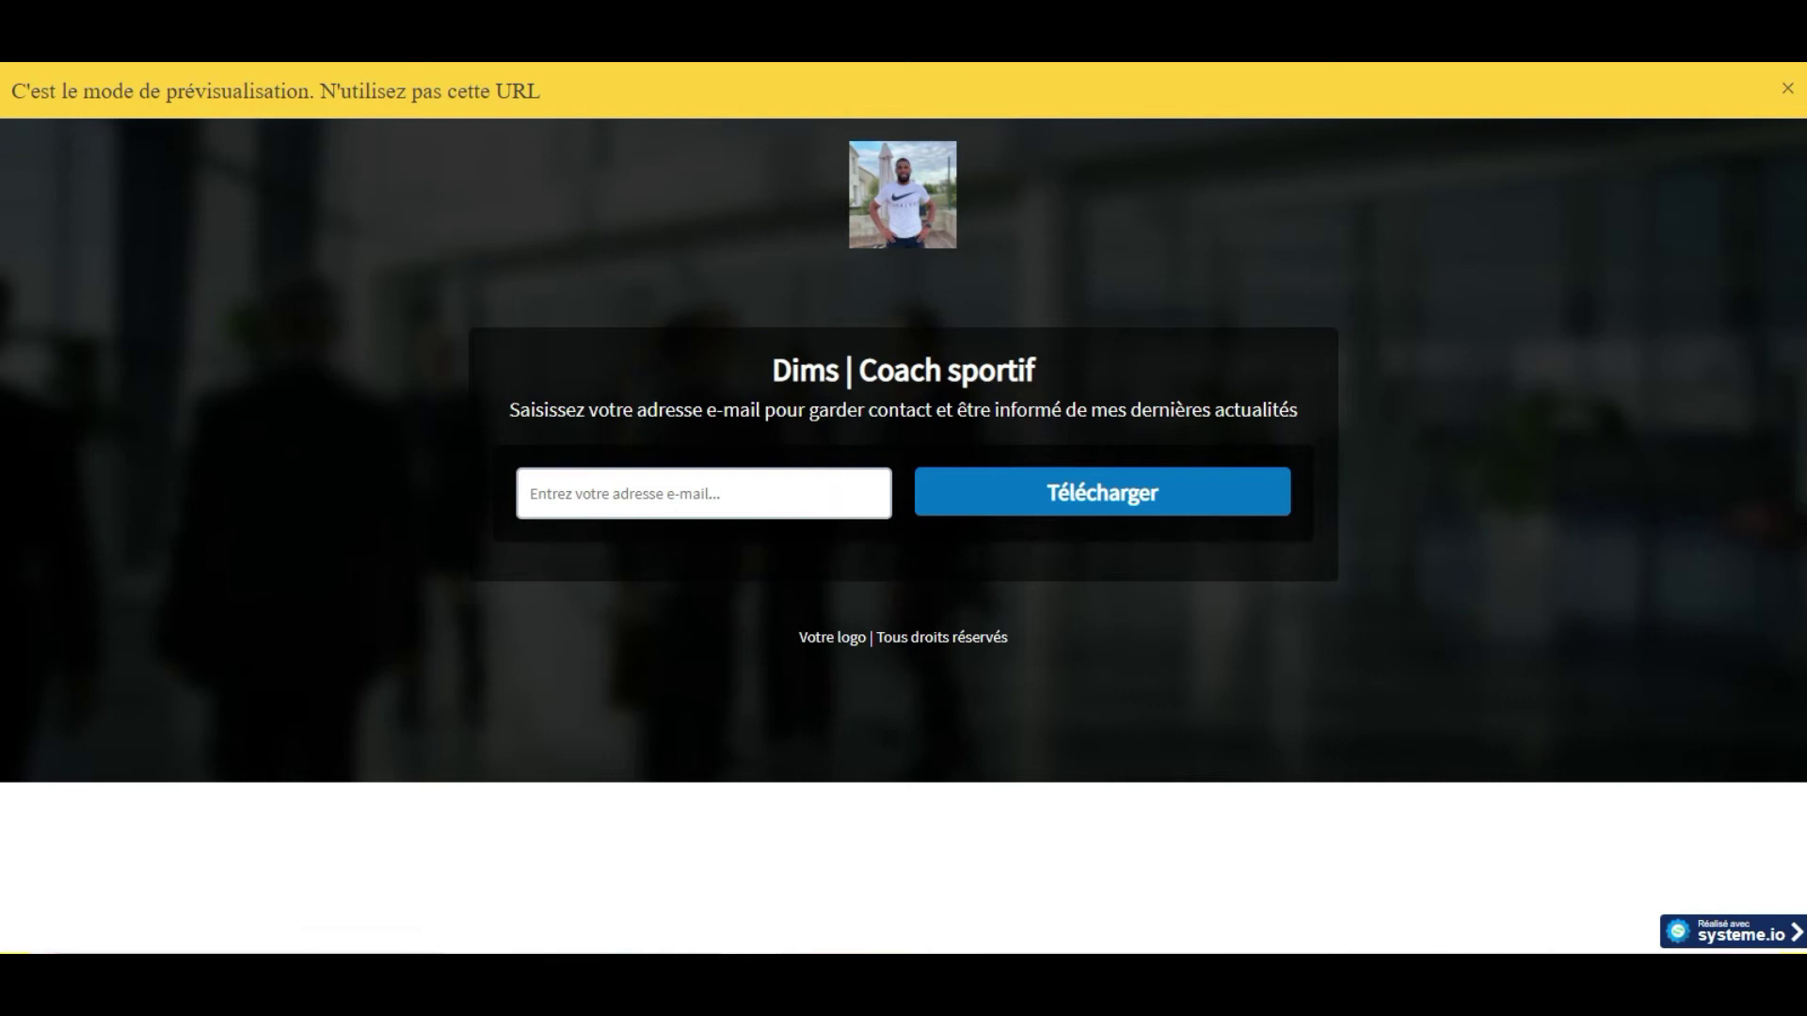
click(1054, 19)
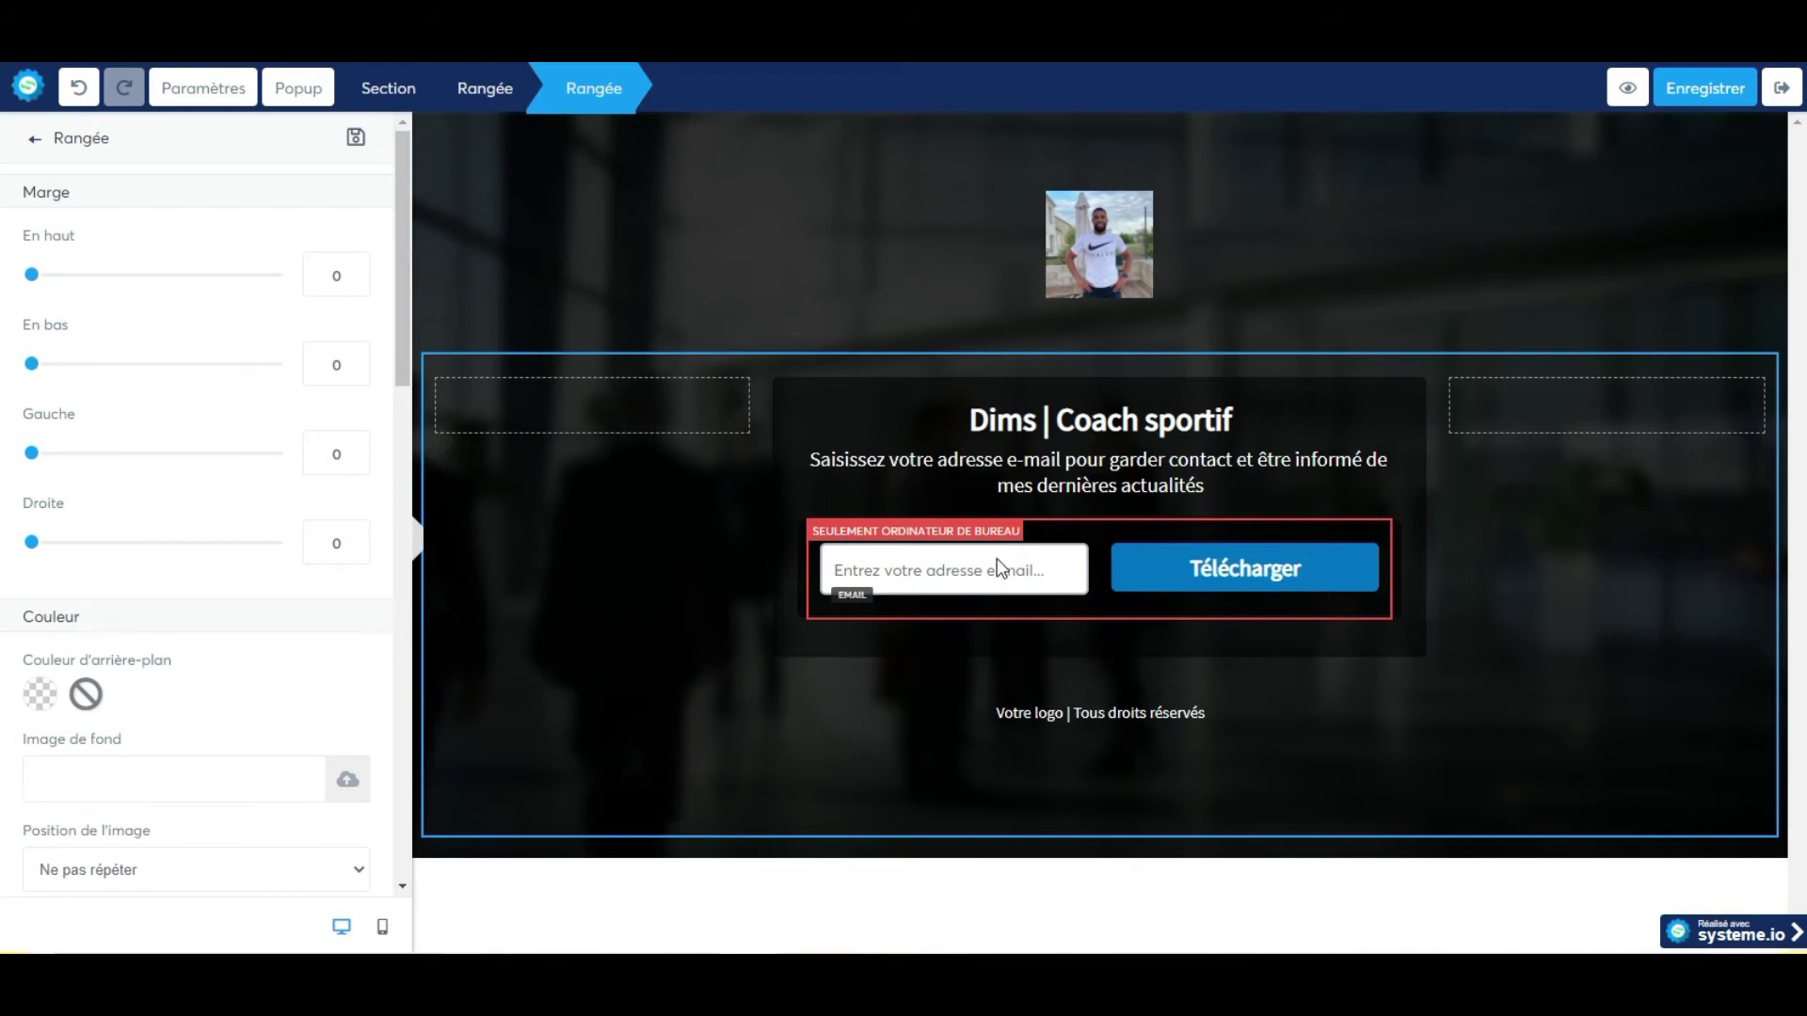
Delete the Télécharger button and the row holding the email field from the capture form.
click(1089, 527)
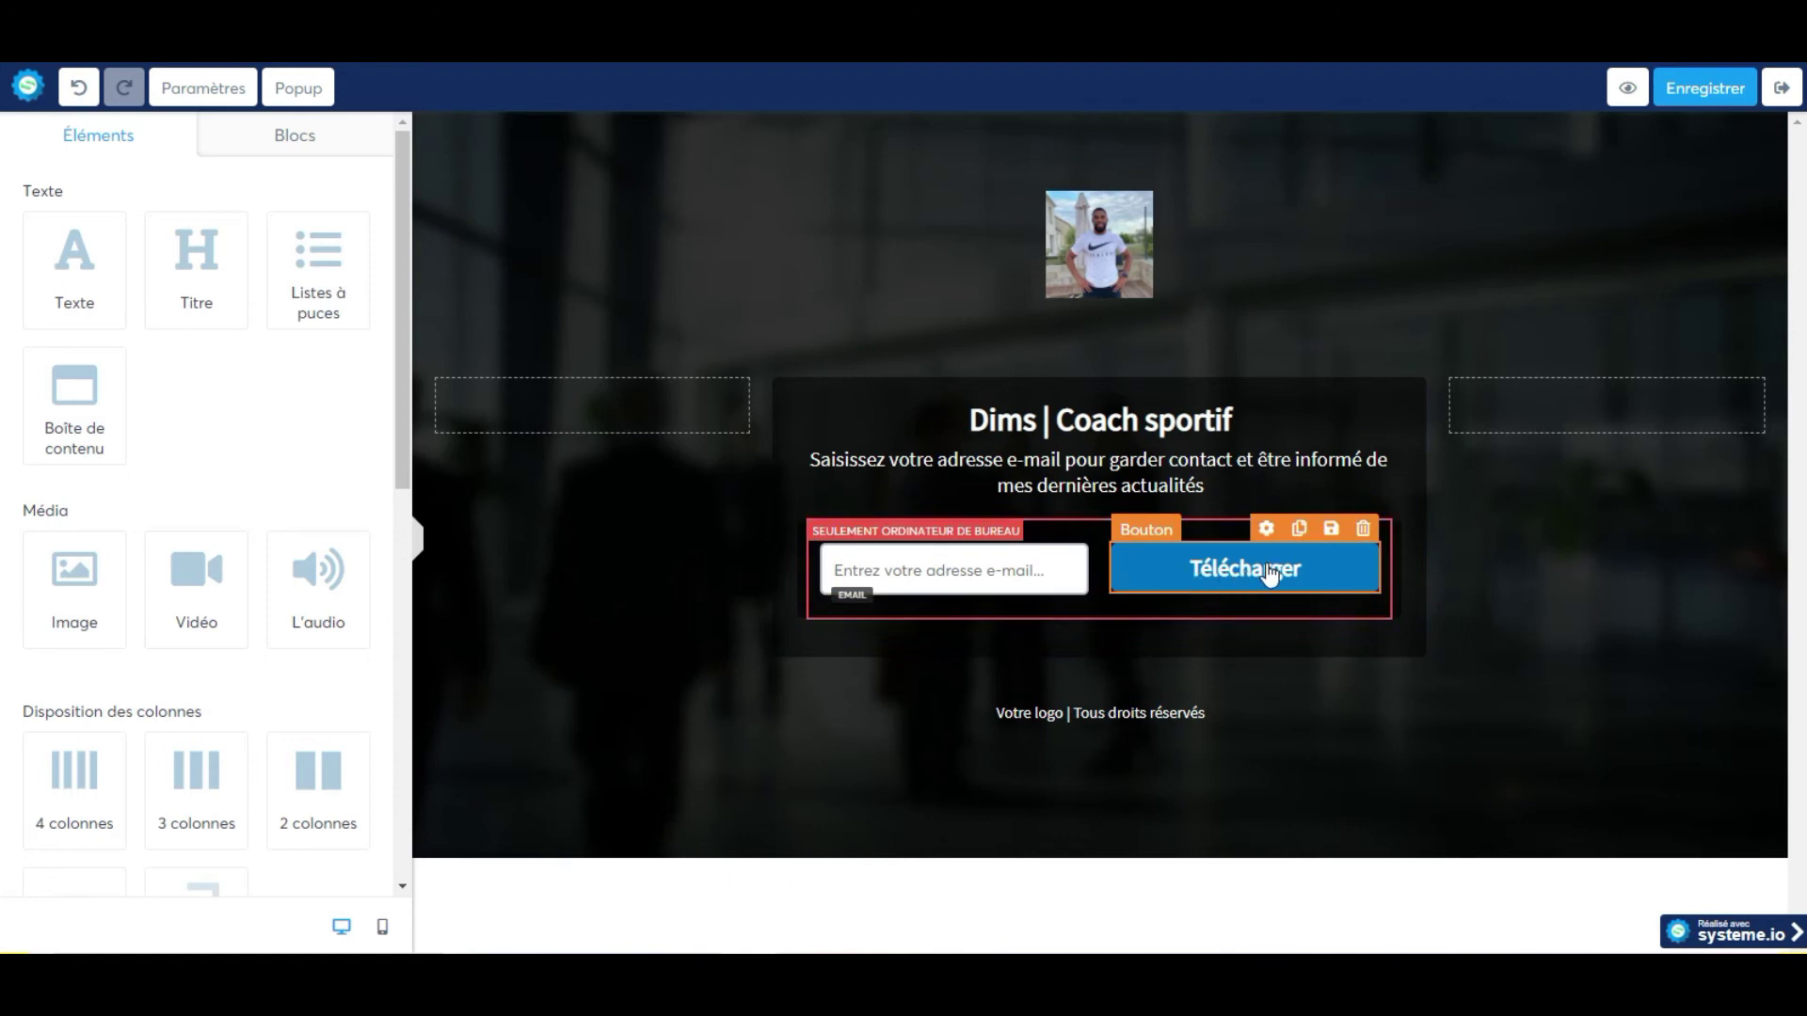
click(1364, 530)
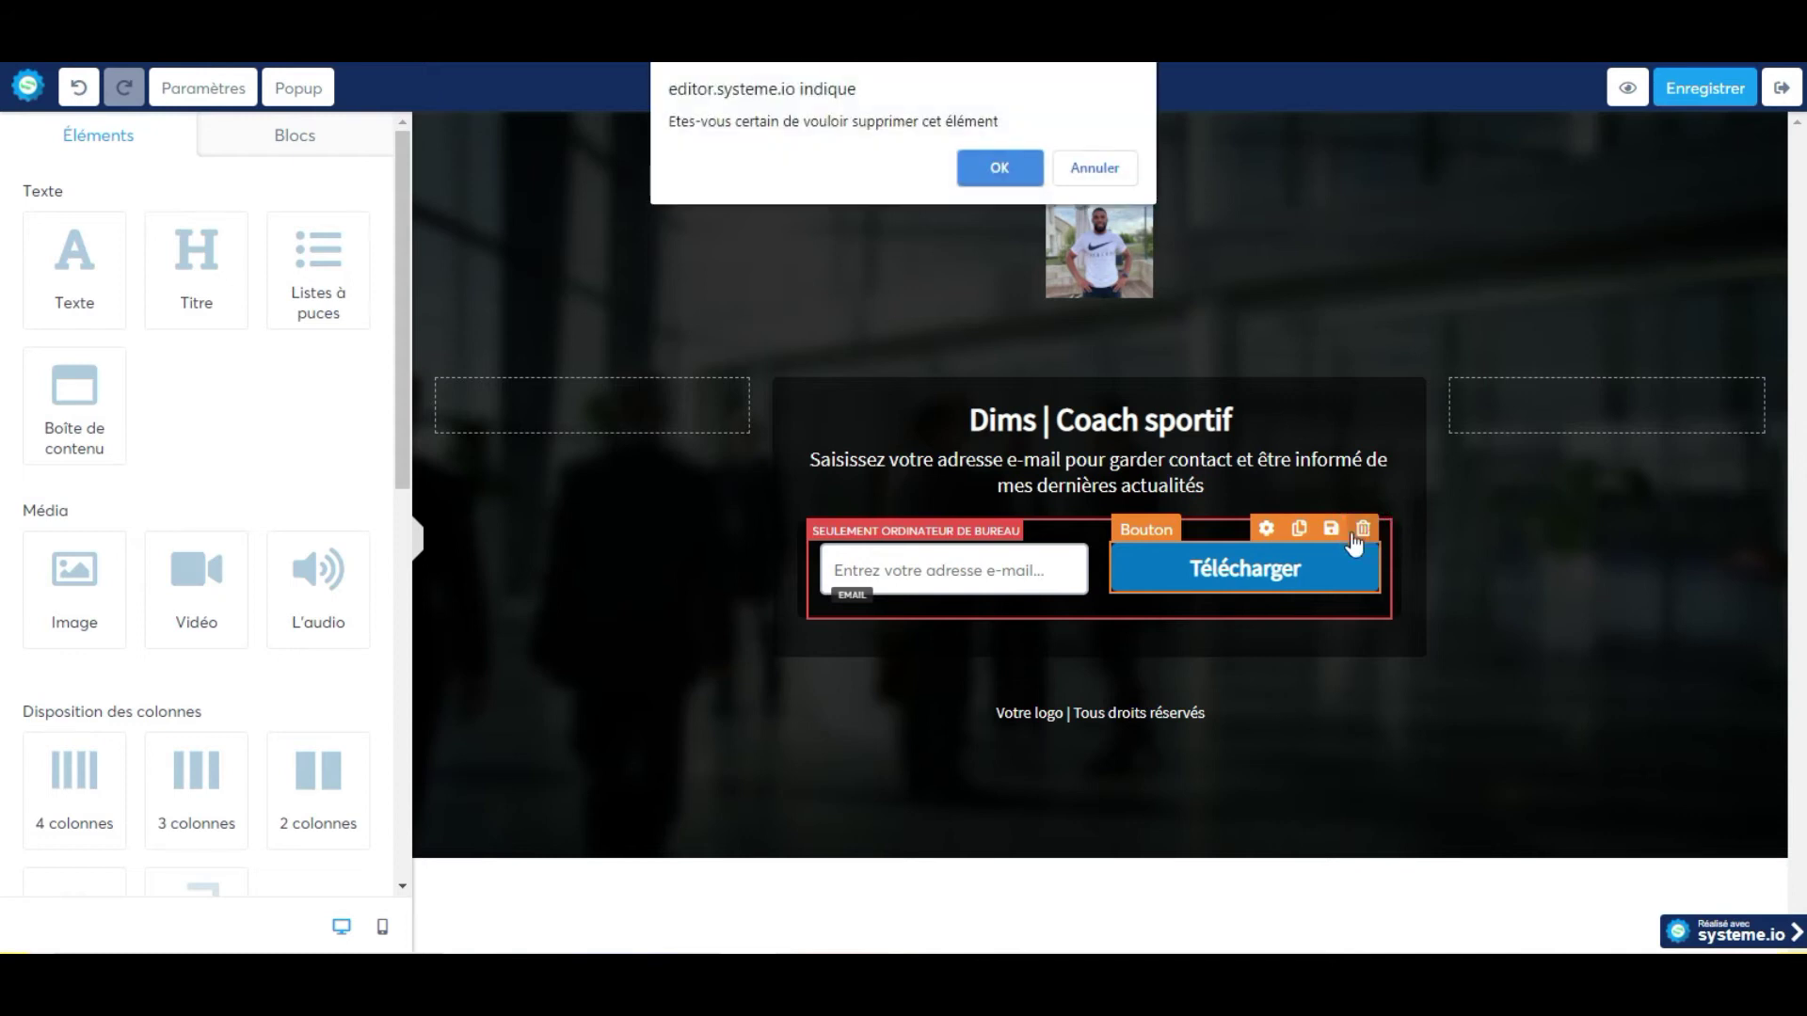
click(984, 169)
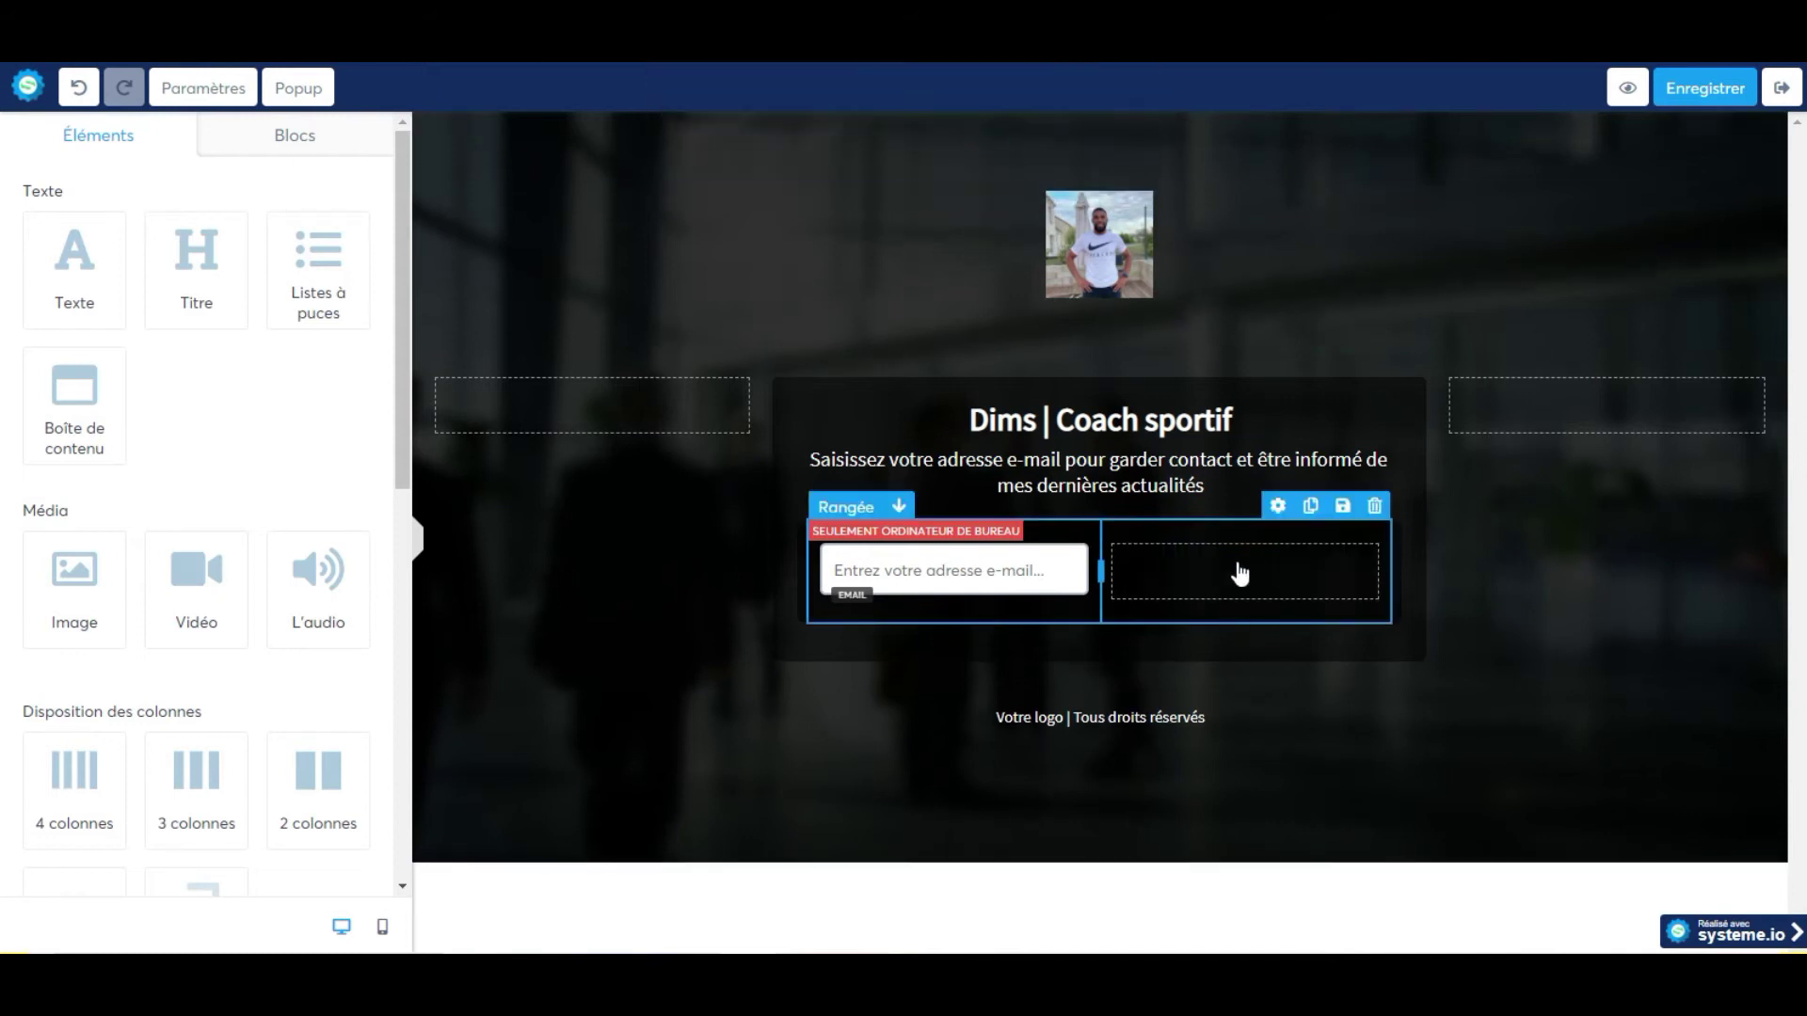
click(1374, 516)
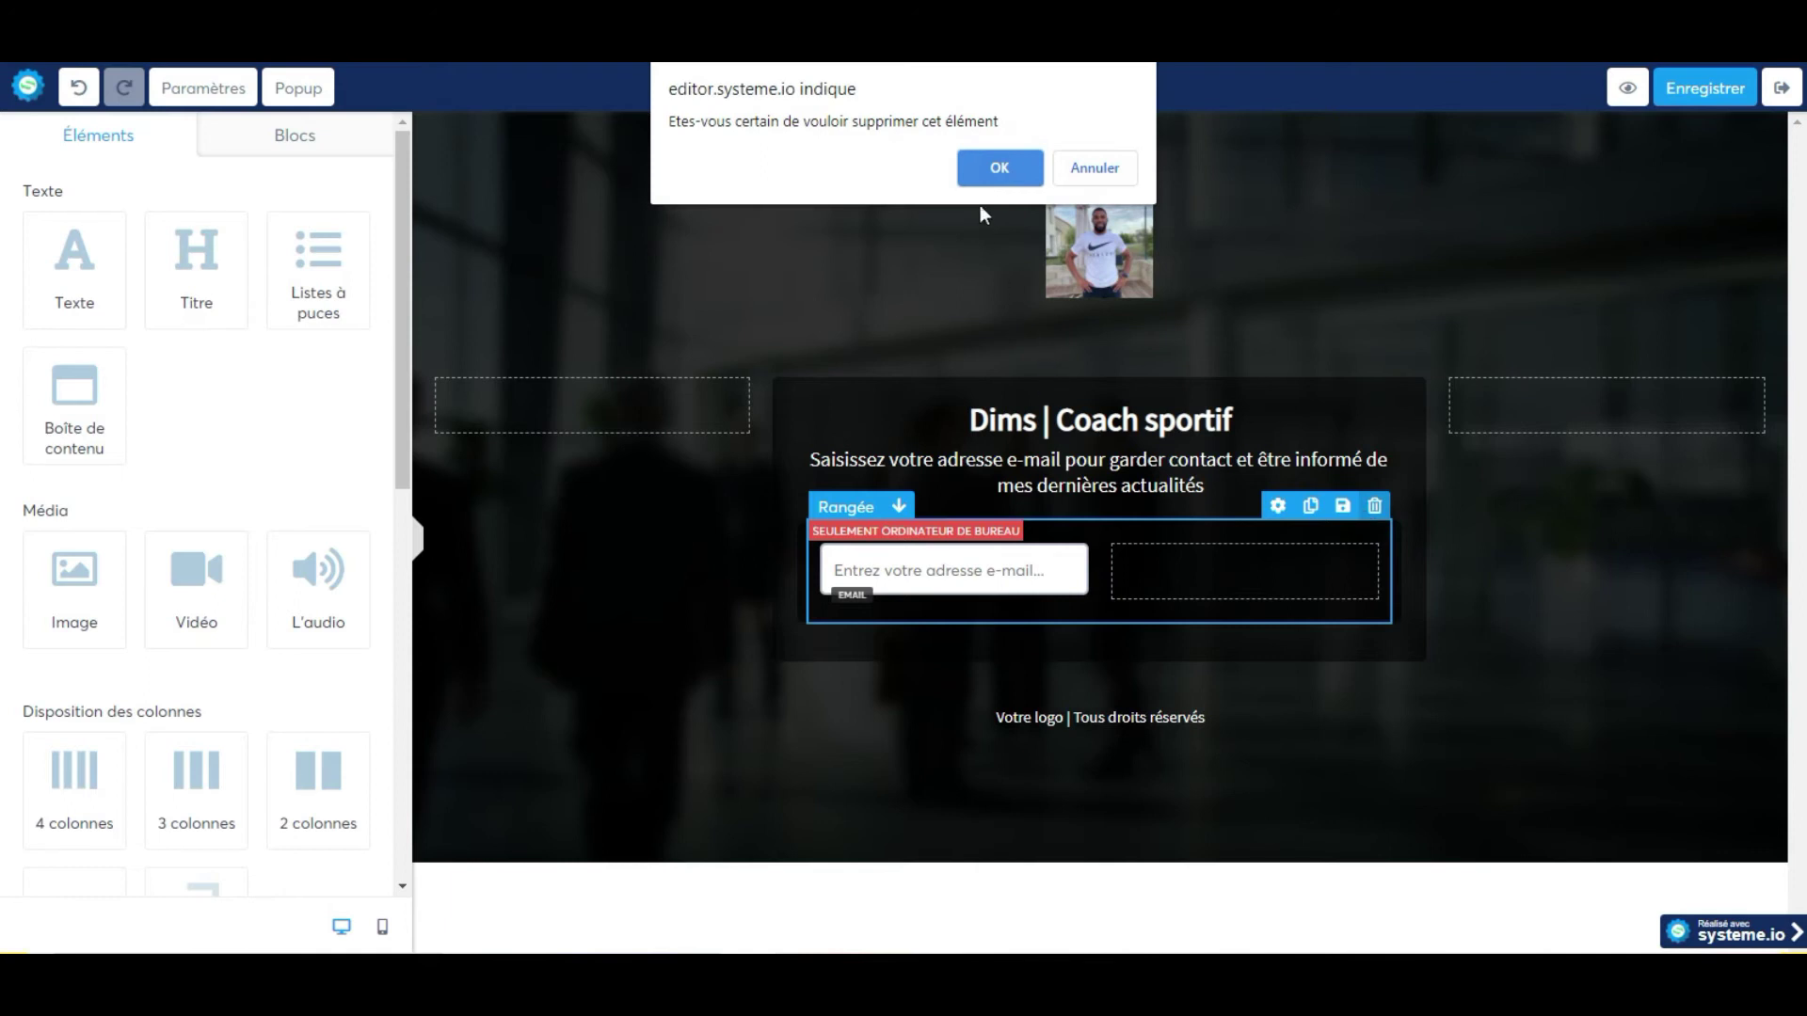
click(995, 169)
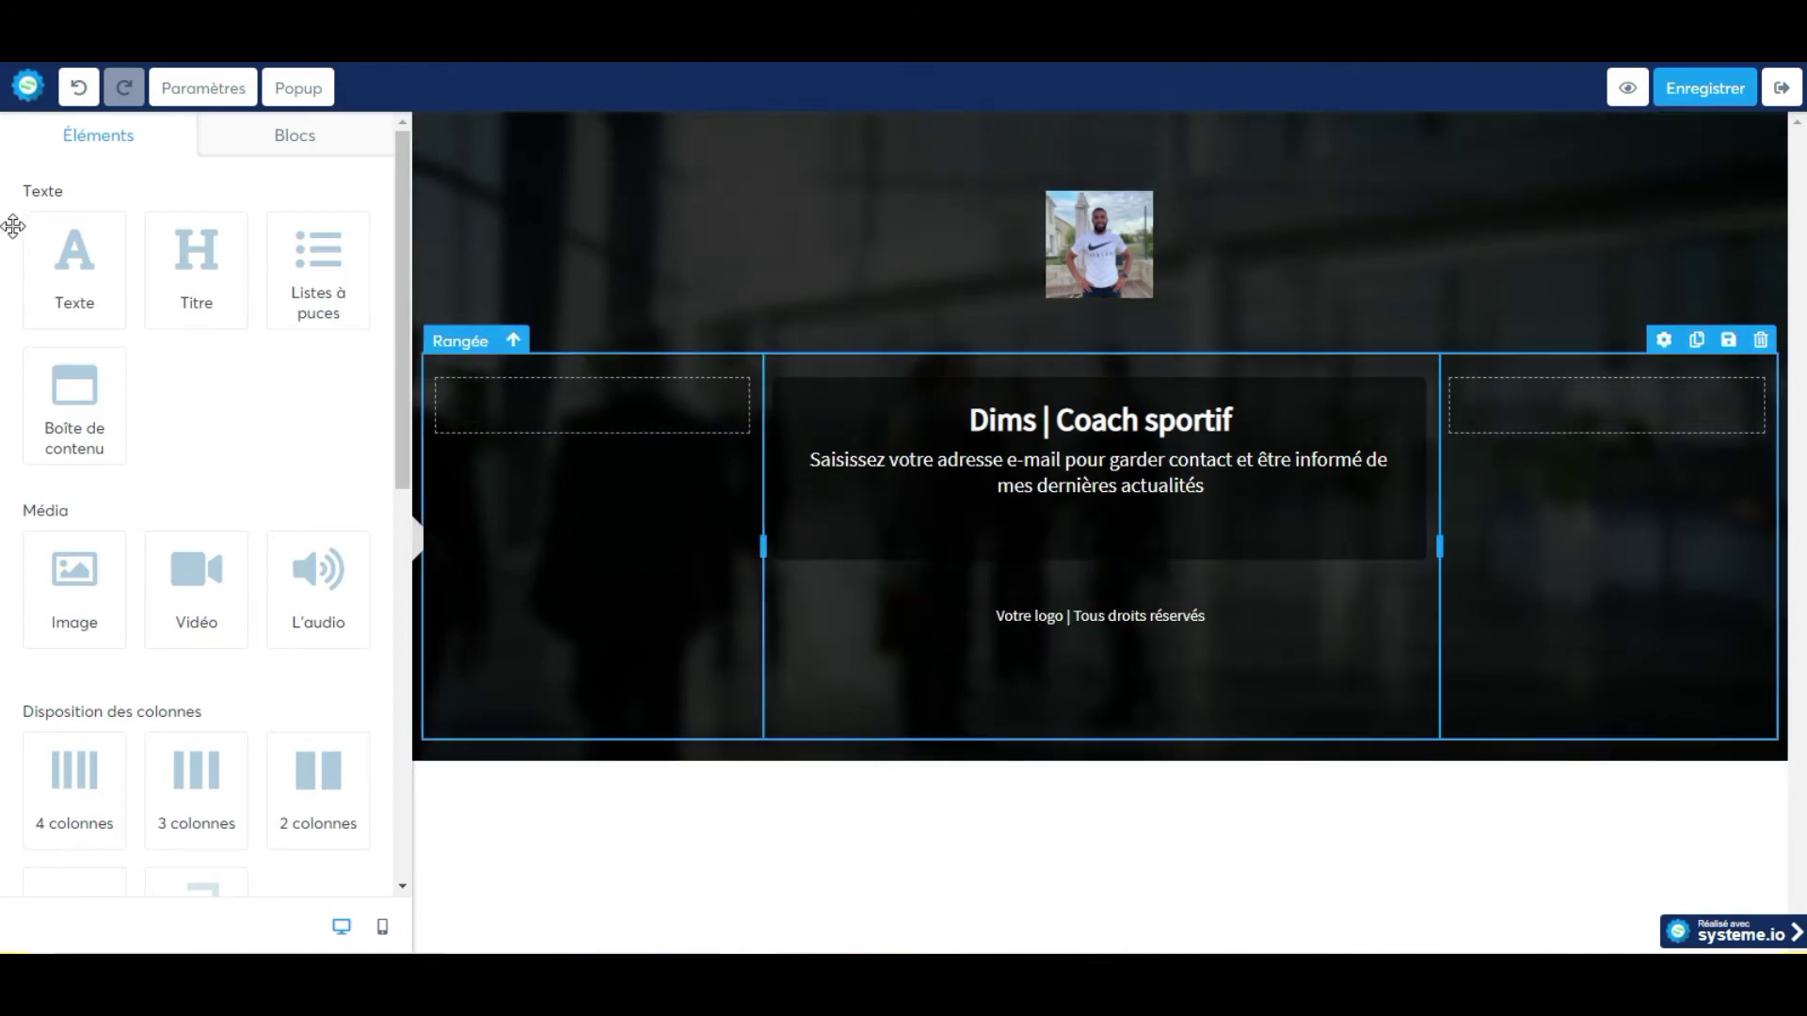
Add a form field under the subtitle with data type Email and default value 'Email'.
scroll(129, 403, down, 9)
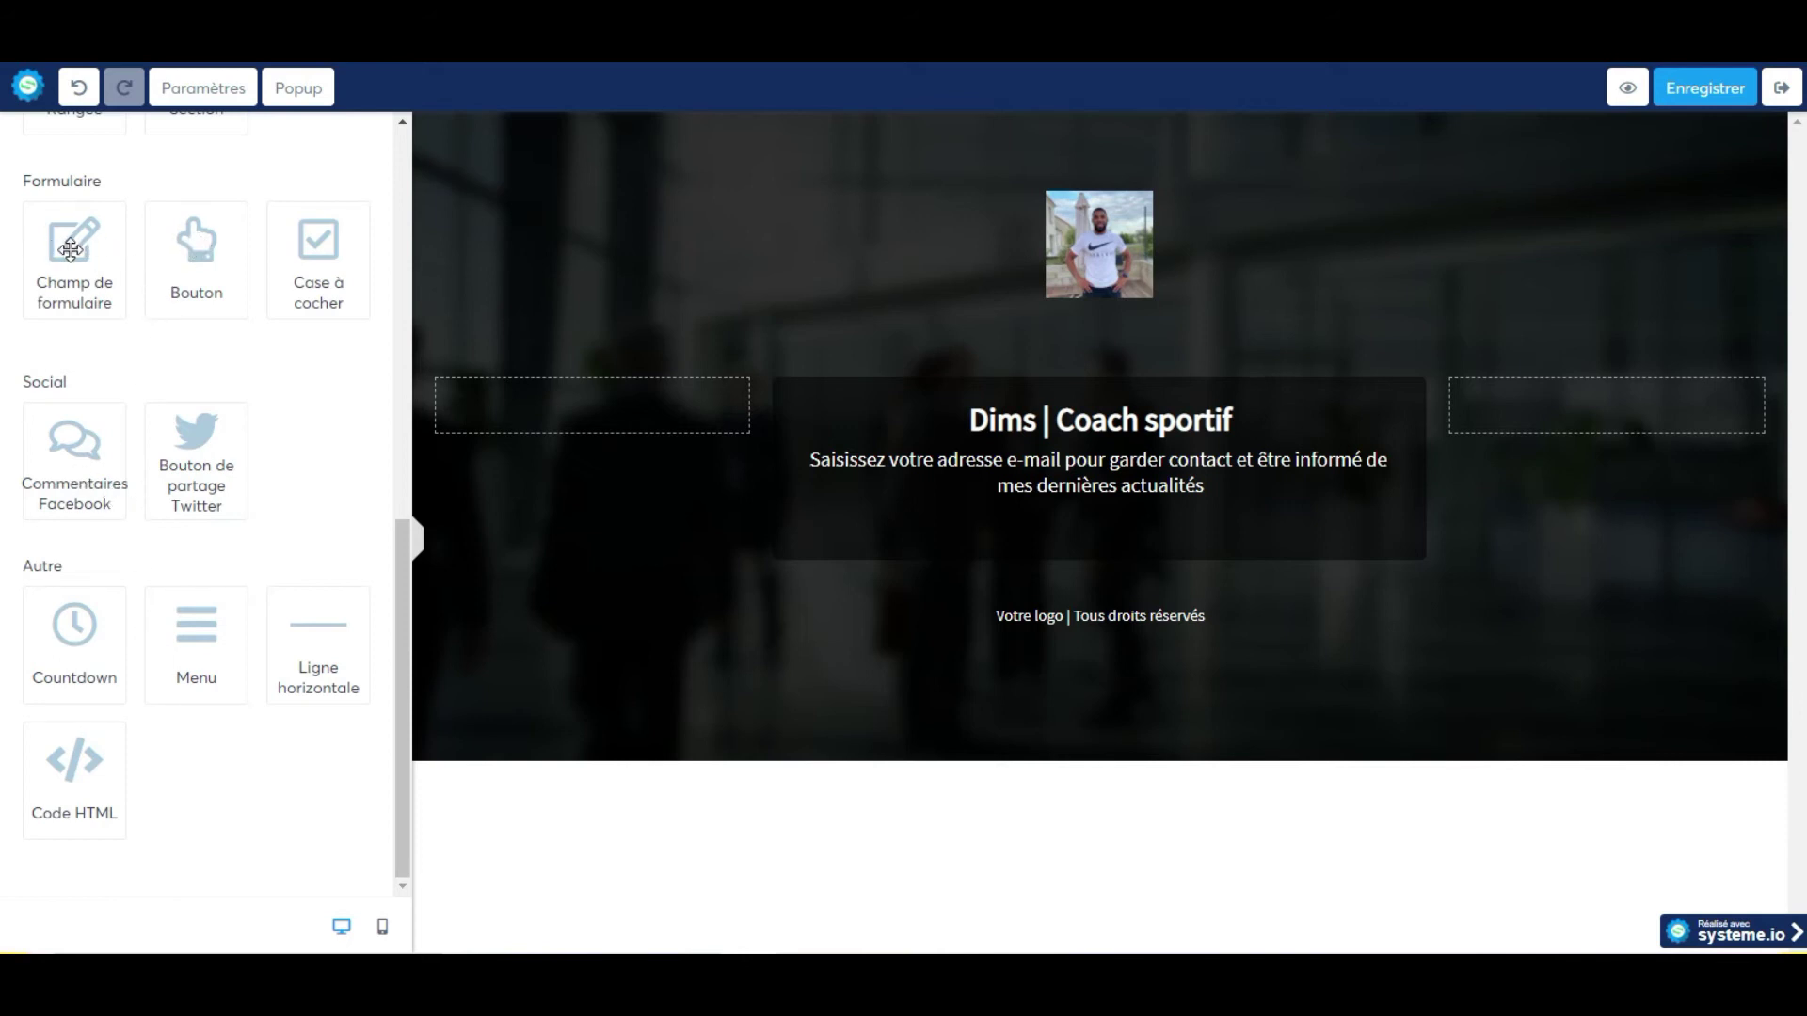
drag(71, 249, 1080, 495)
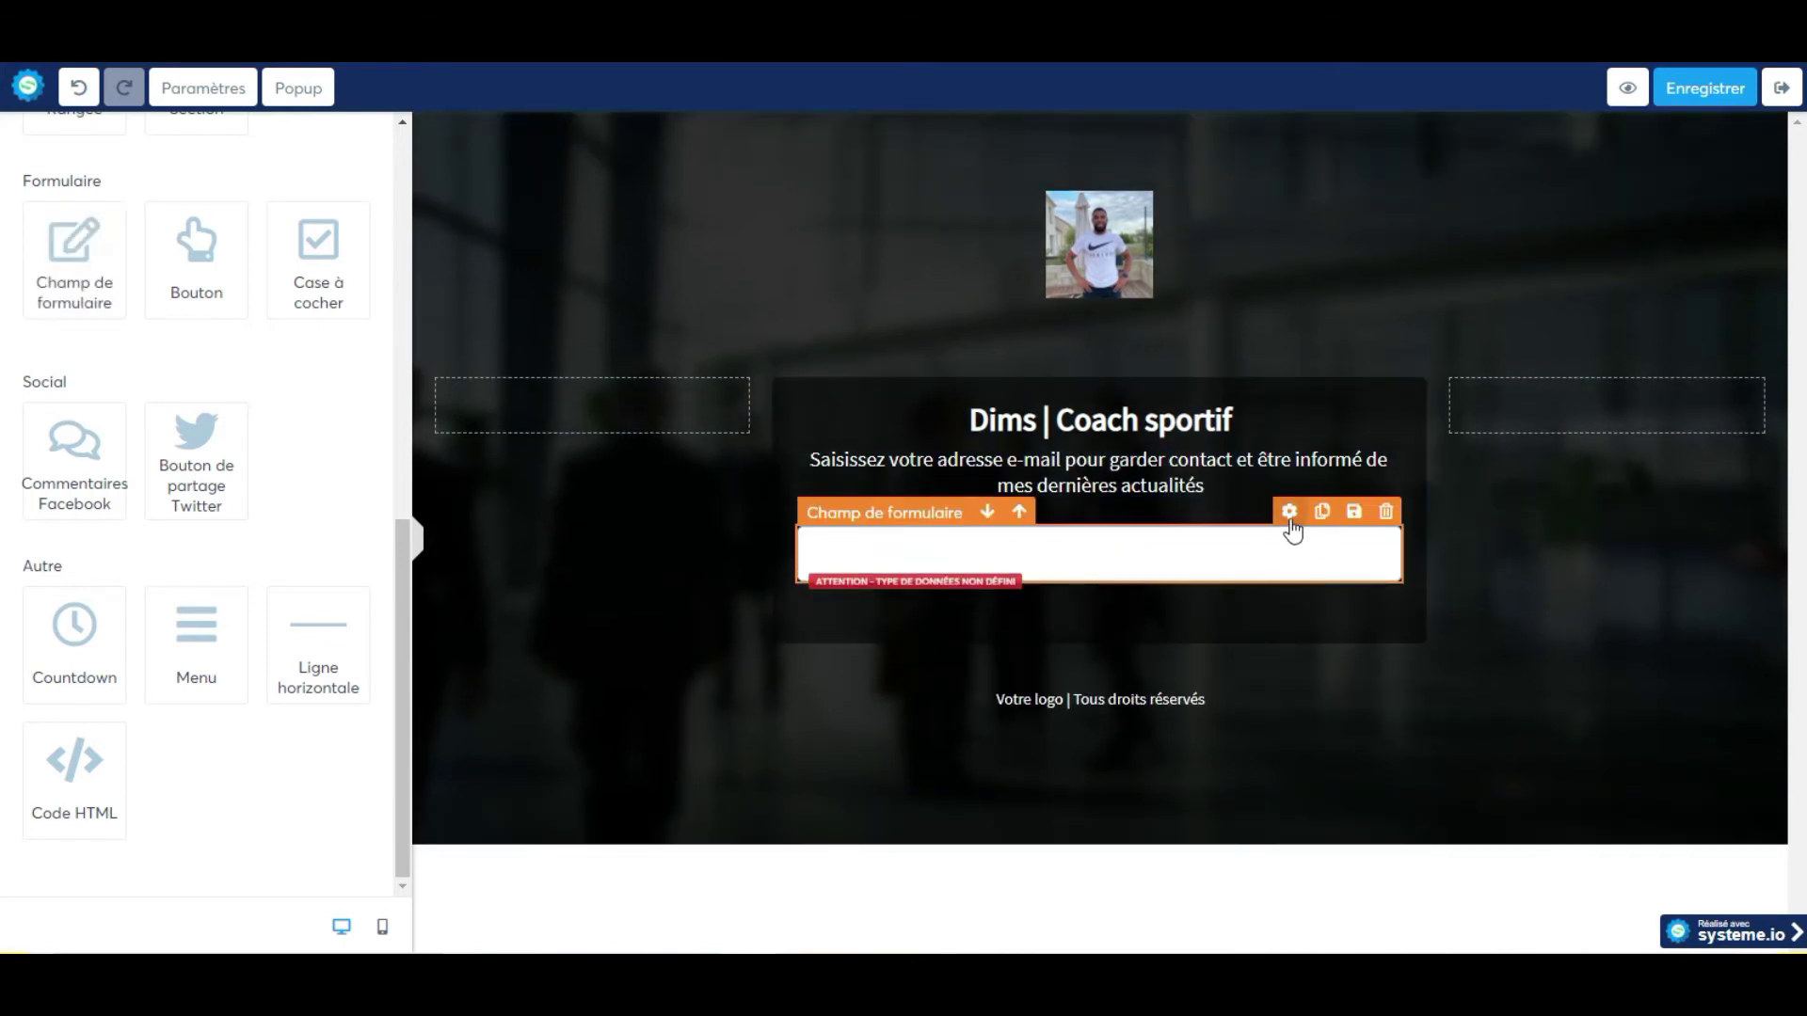
click(1289, 512)
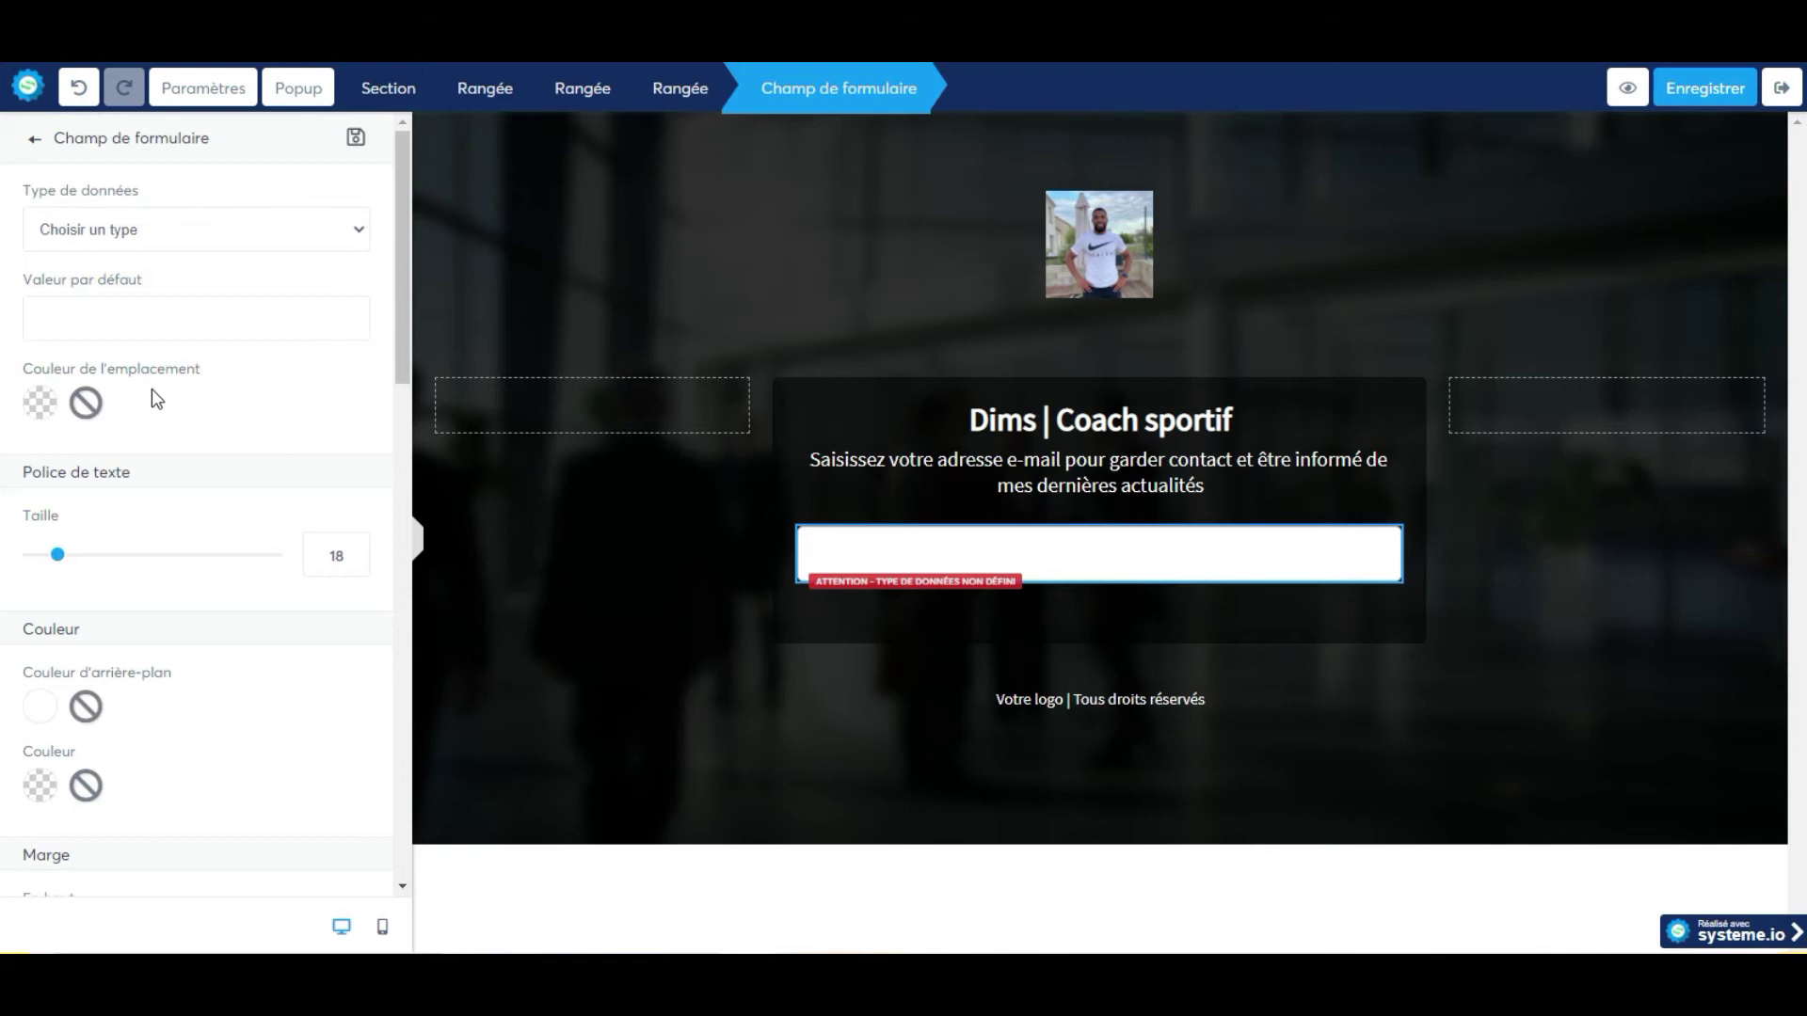
click(178, 235)
click(134, 356)
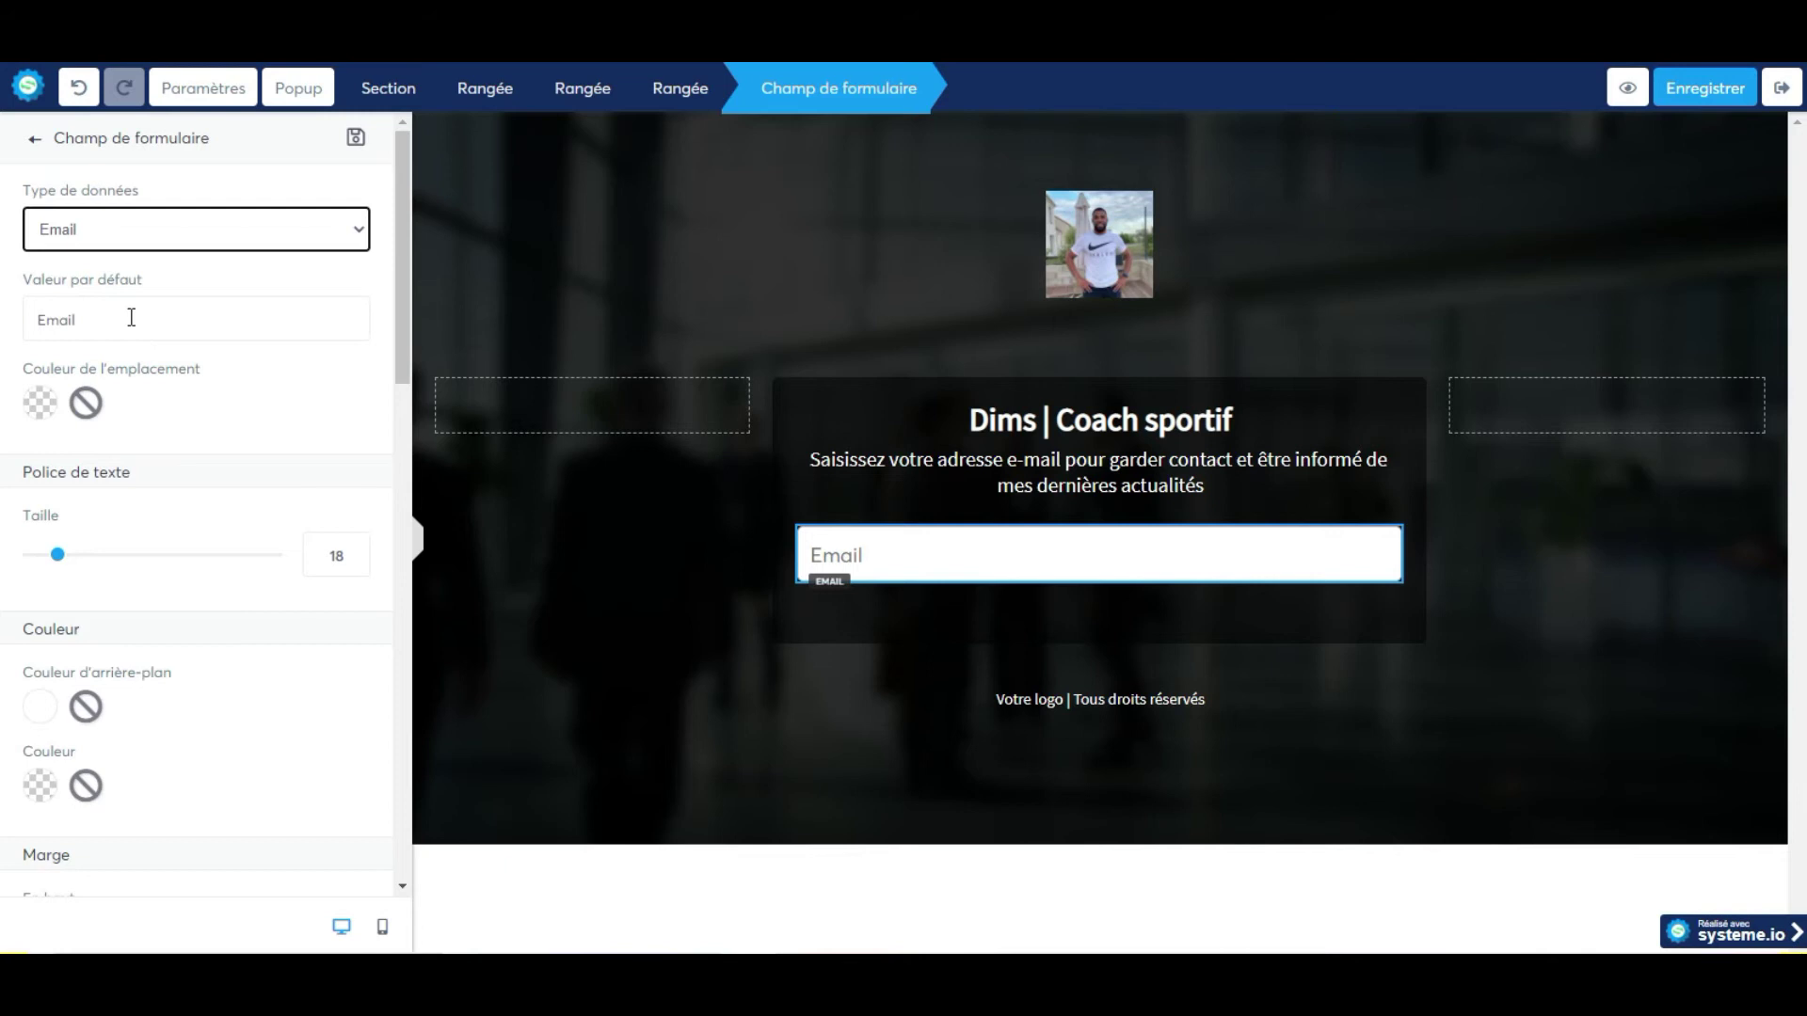
double_click(132, 317)
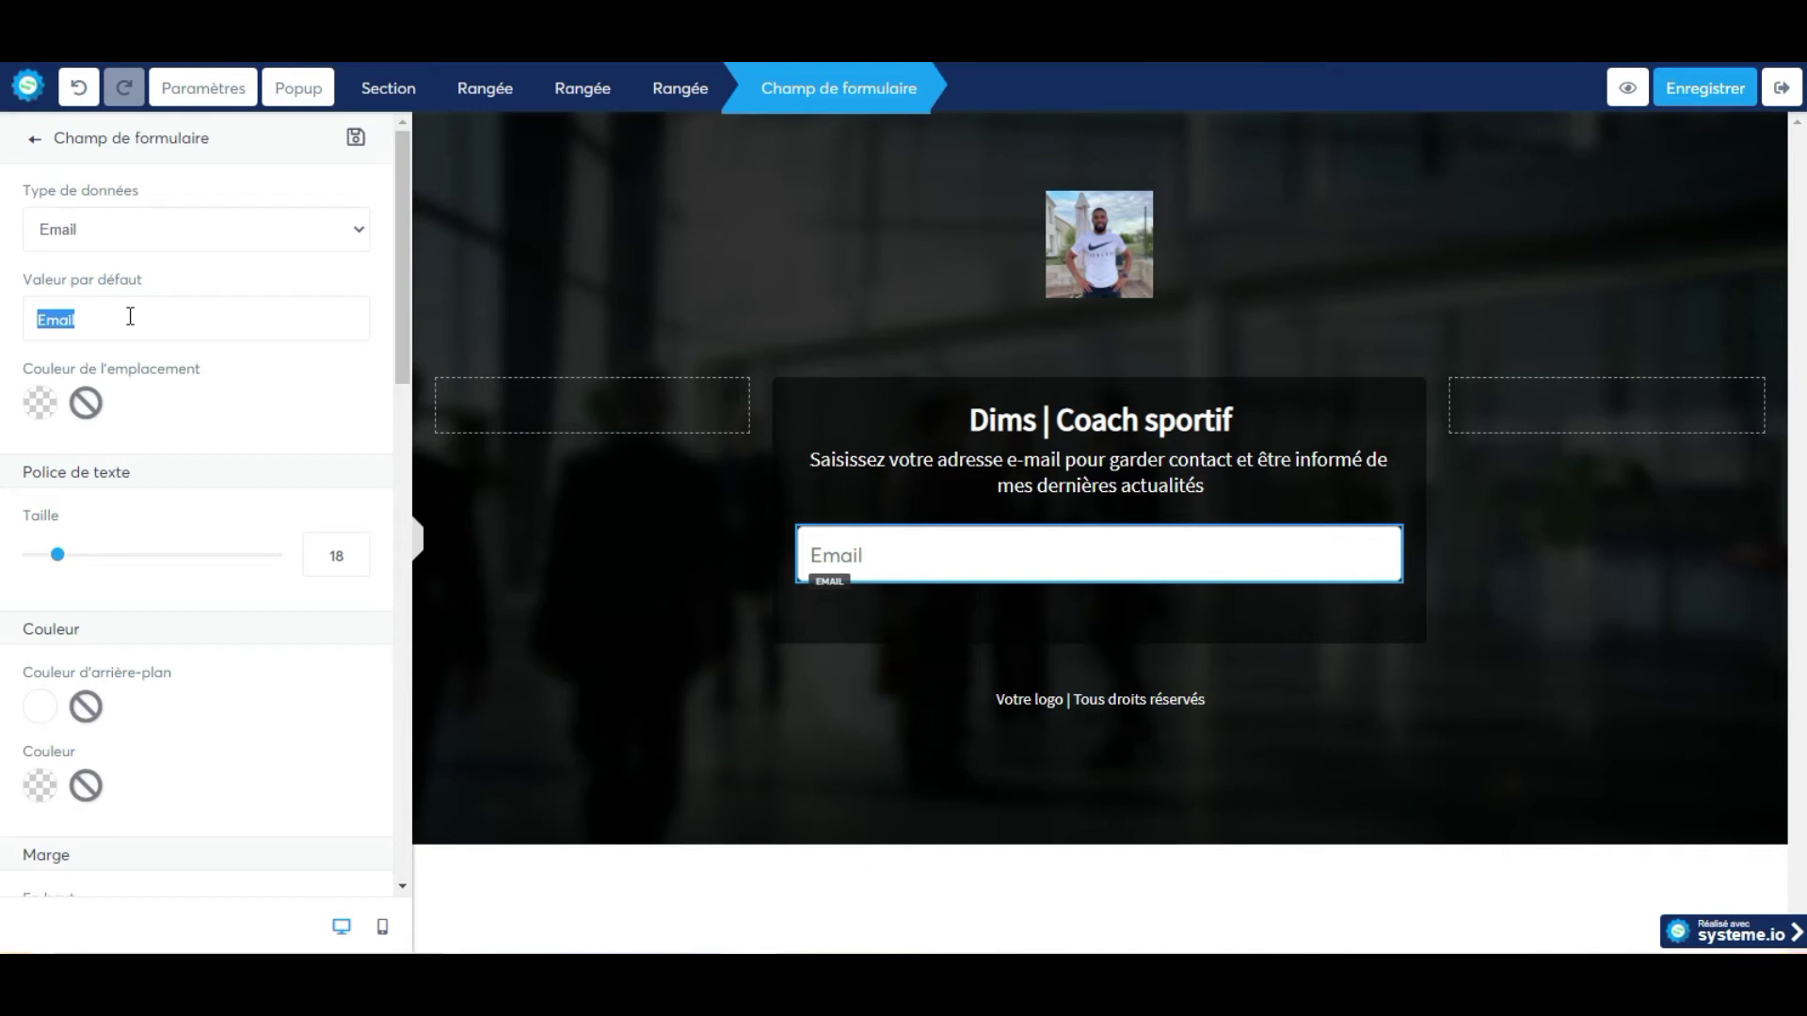
text(J)
key(BackSpace)
text(Em)
click(932, 616)
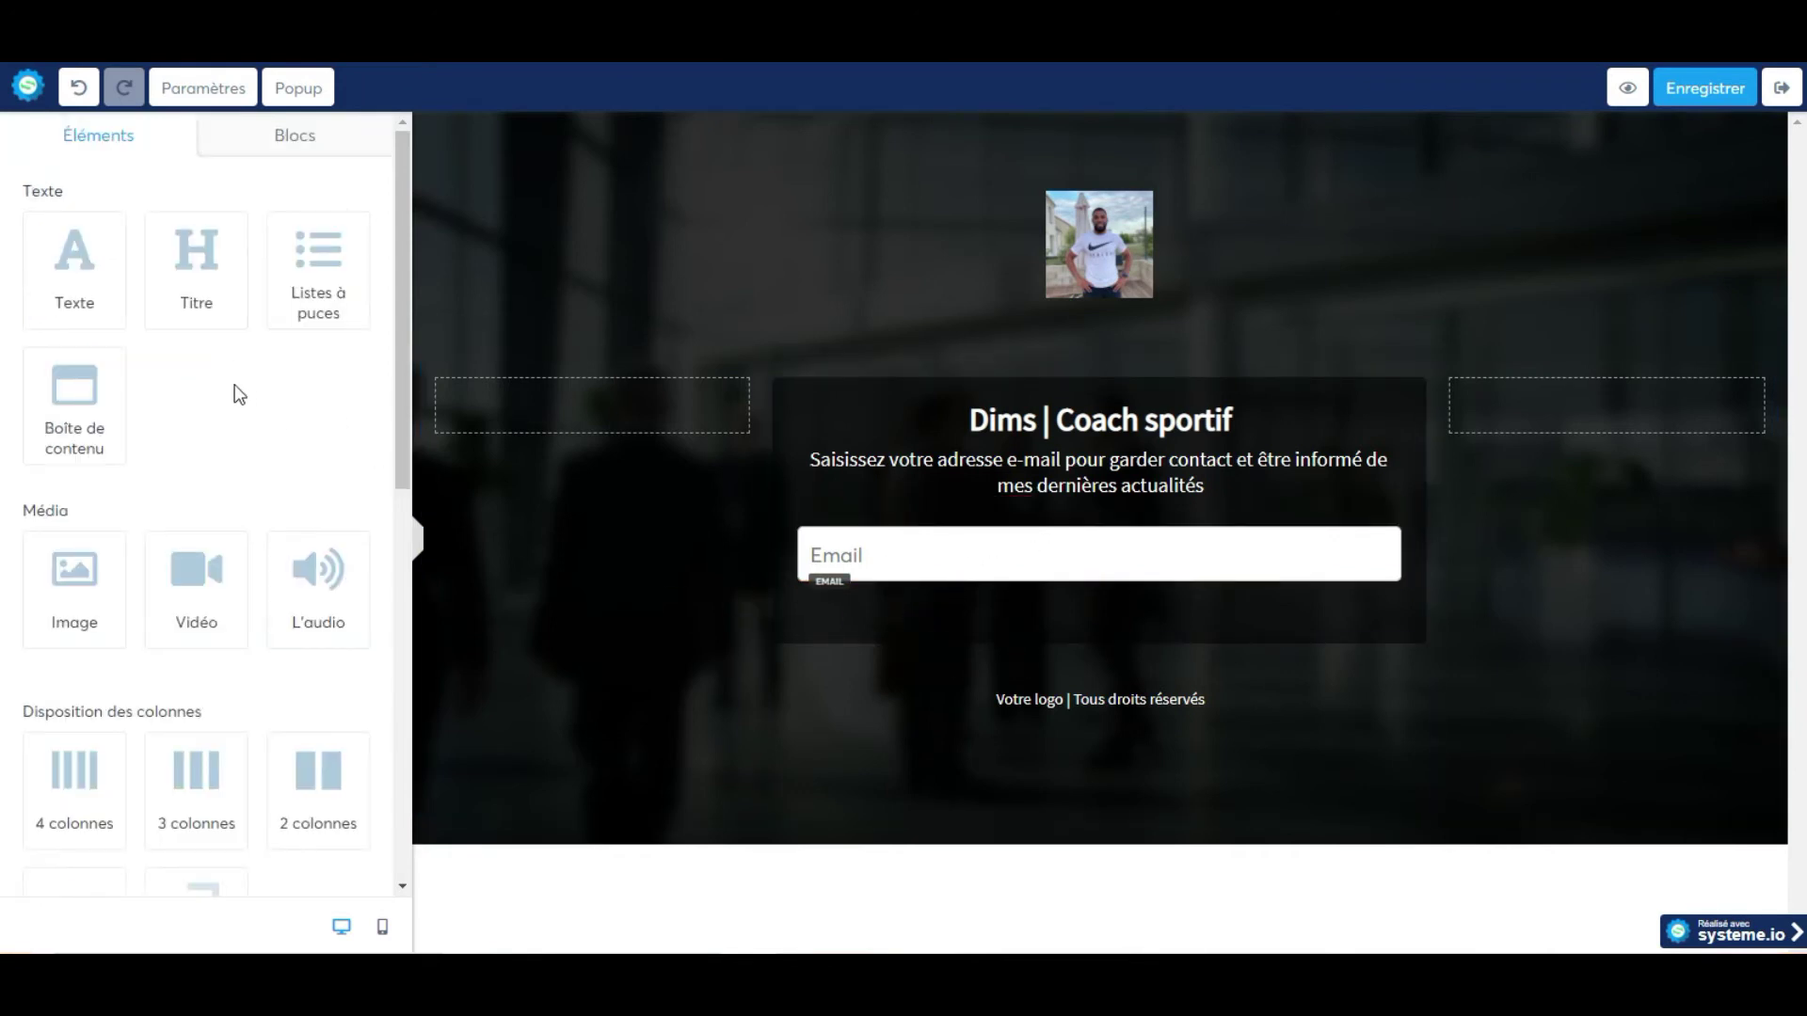
Add a 'Cliquez ici' button and position it directly beneath the Email field.
scroll(213, 423, down, 3)
scroll(222, 424, down, 1)
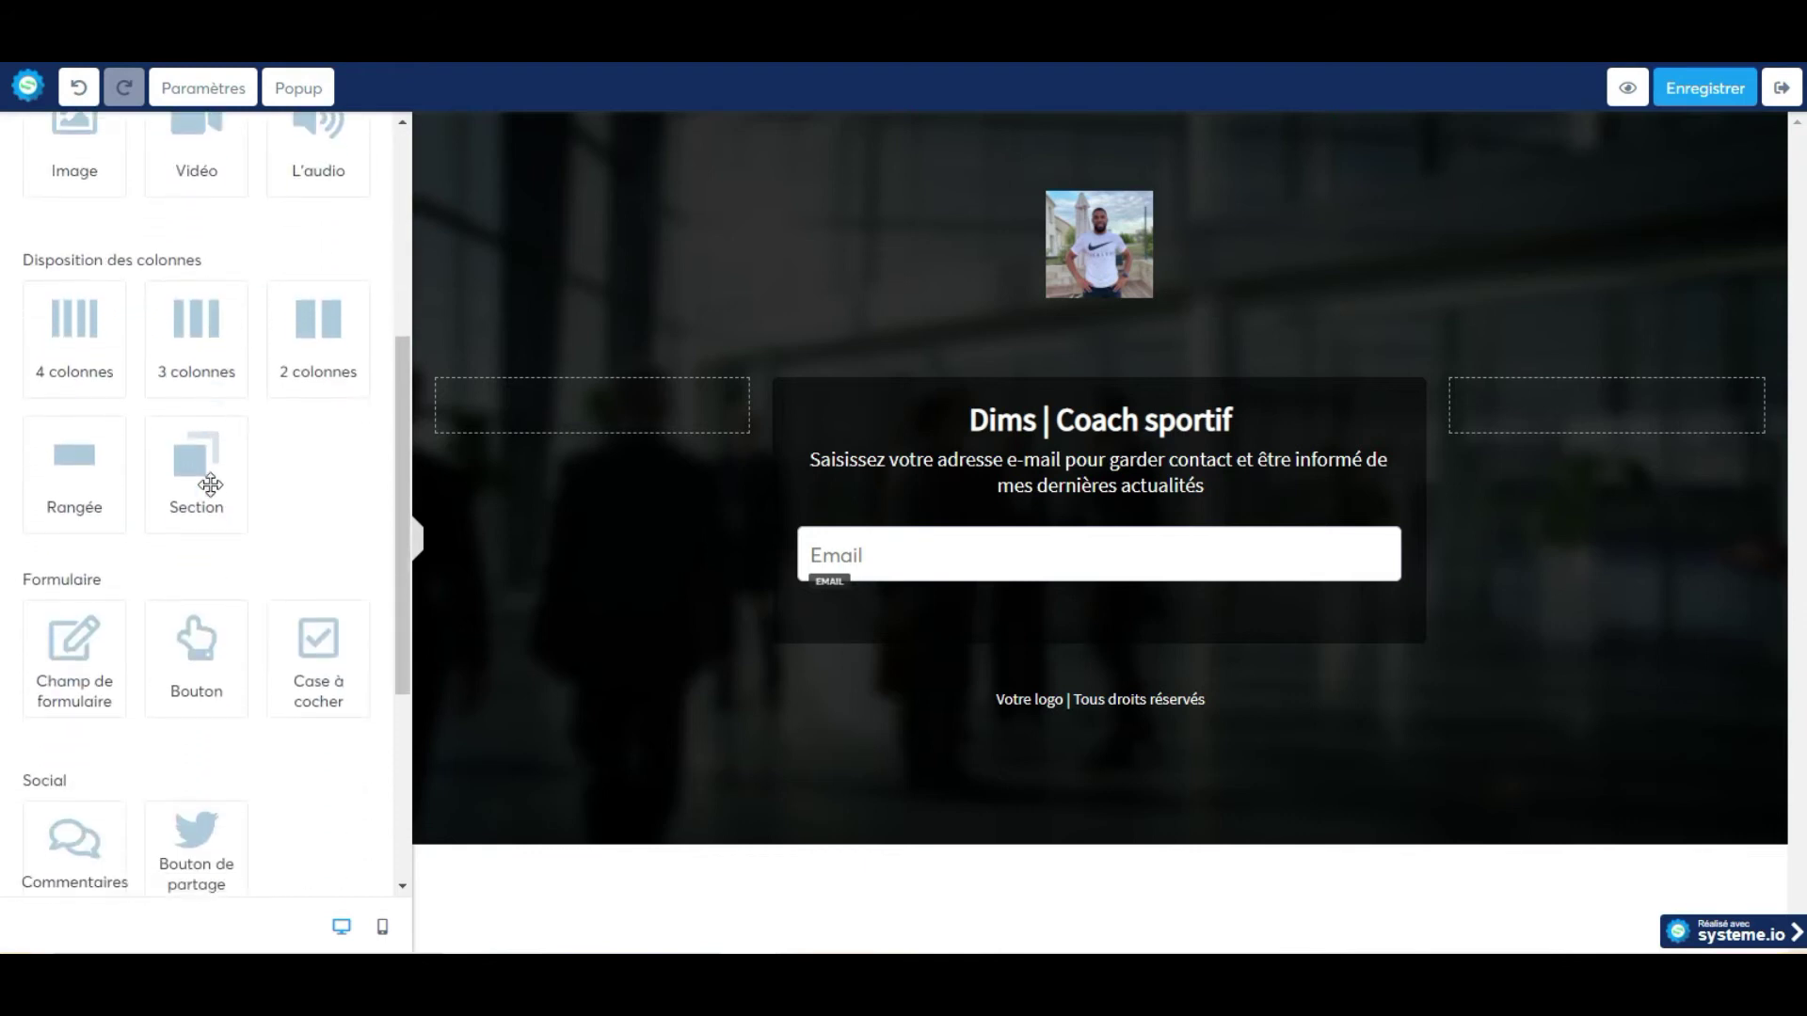
drag(193, 640, 958, 631)
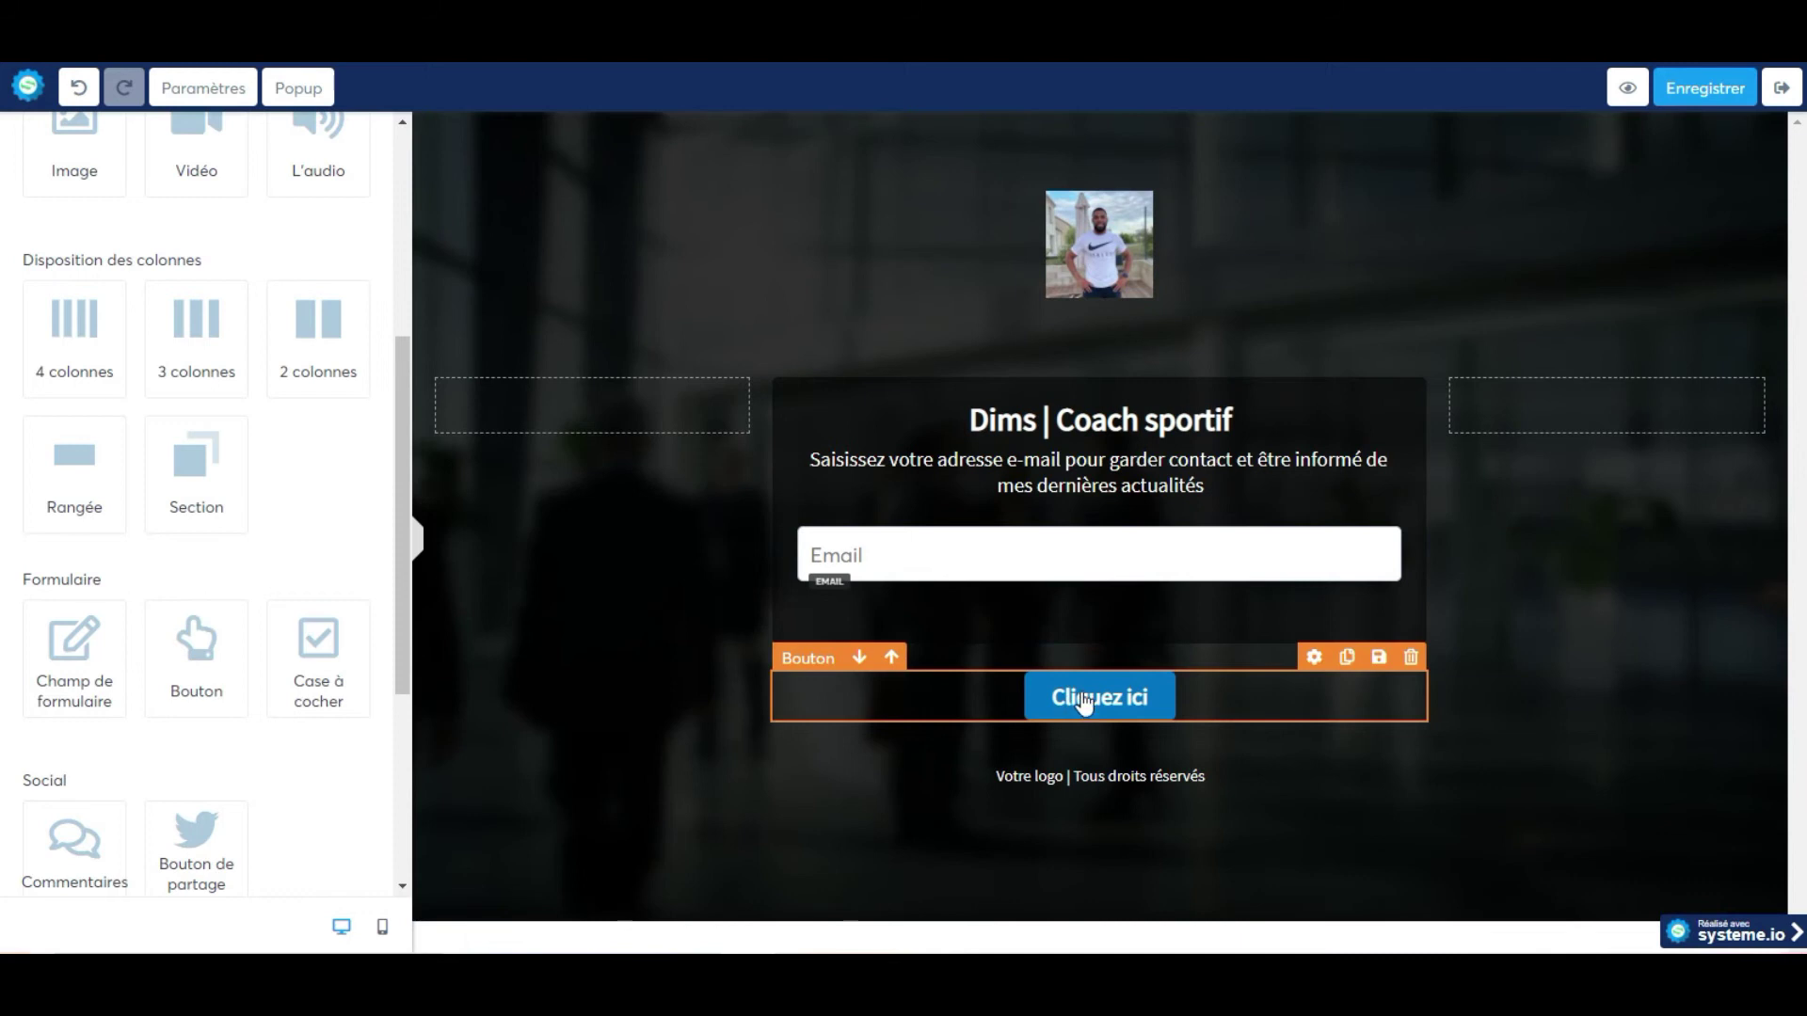
drag(1208, 642, 1202, 612)
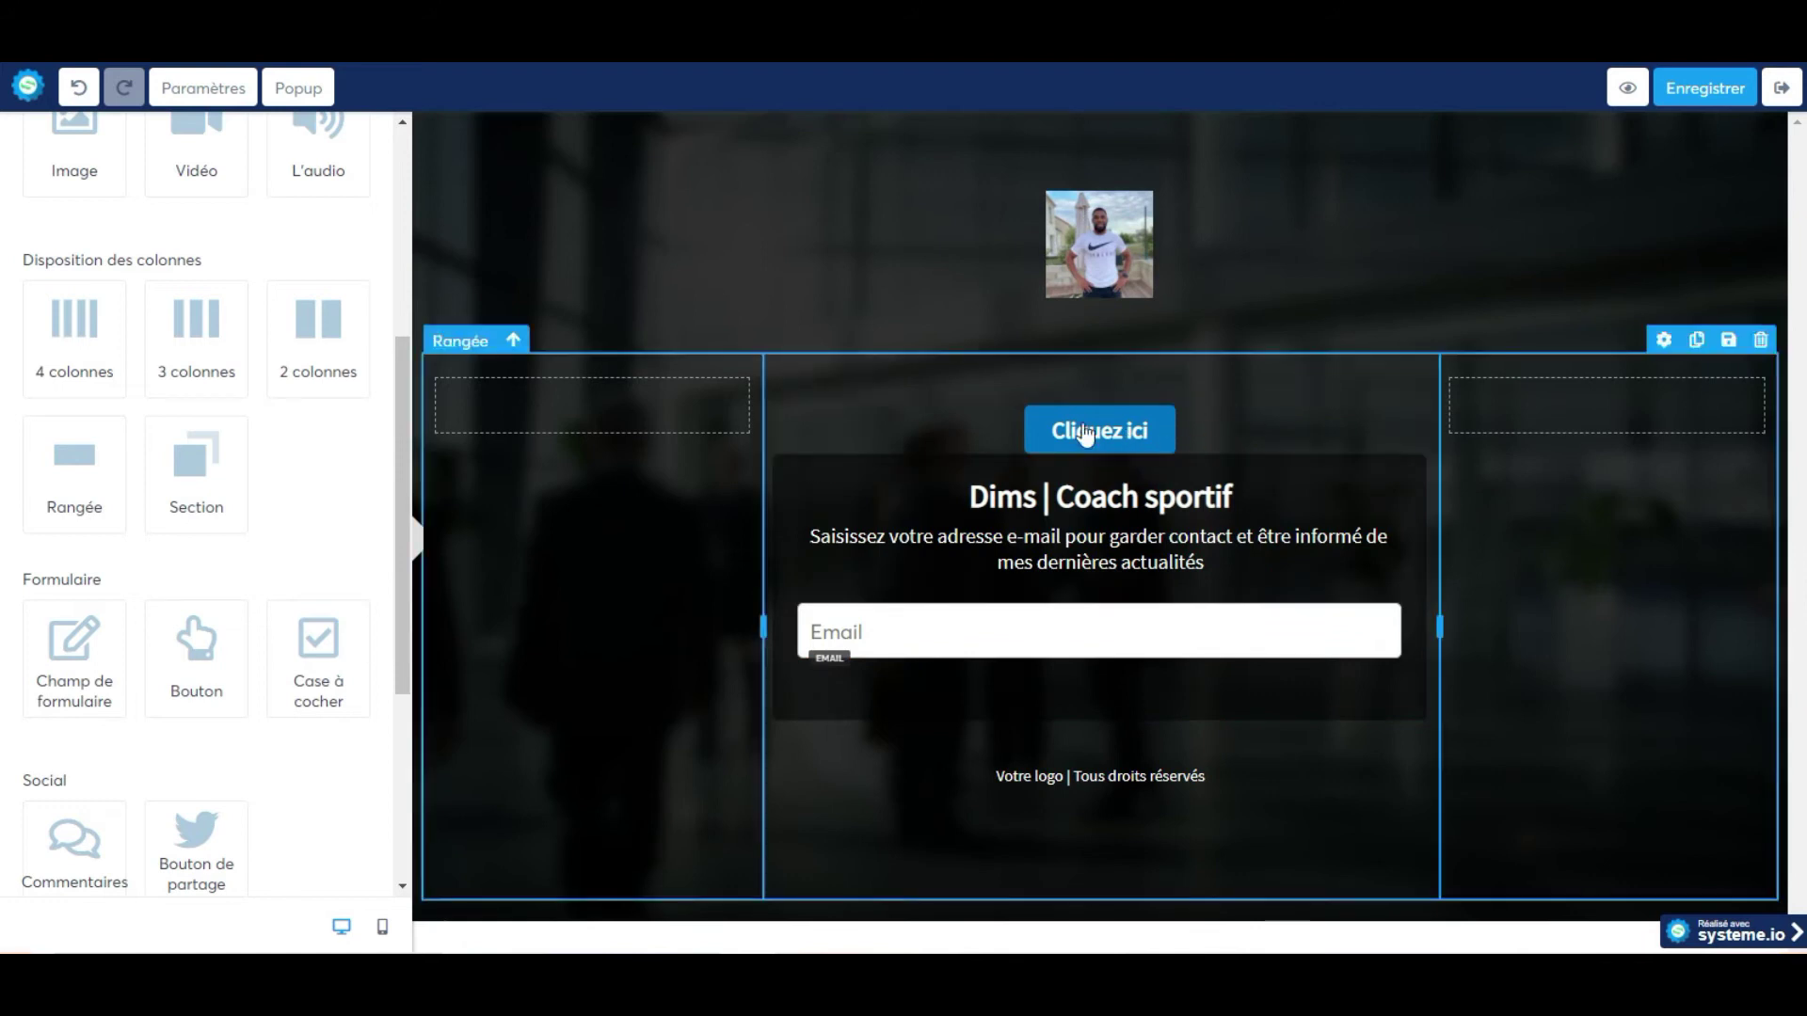
click(859, 390)
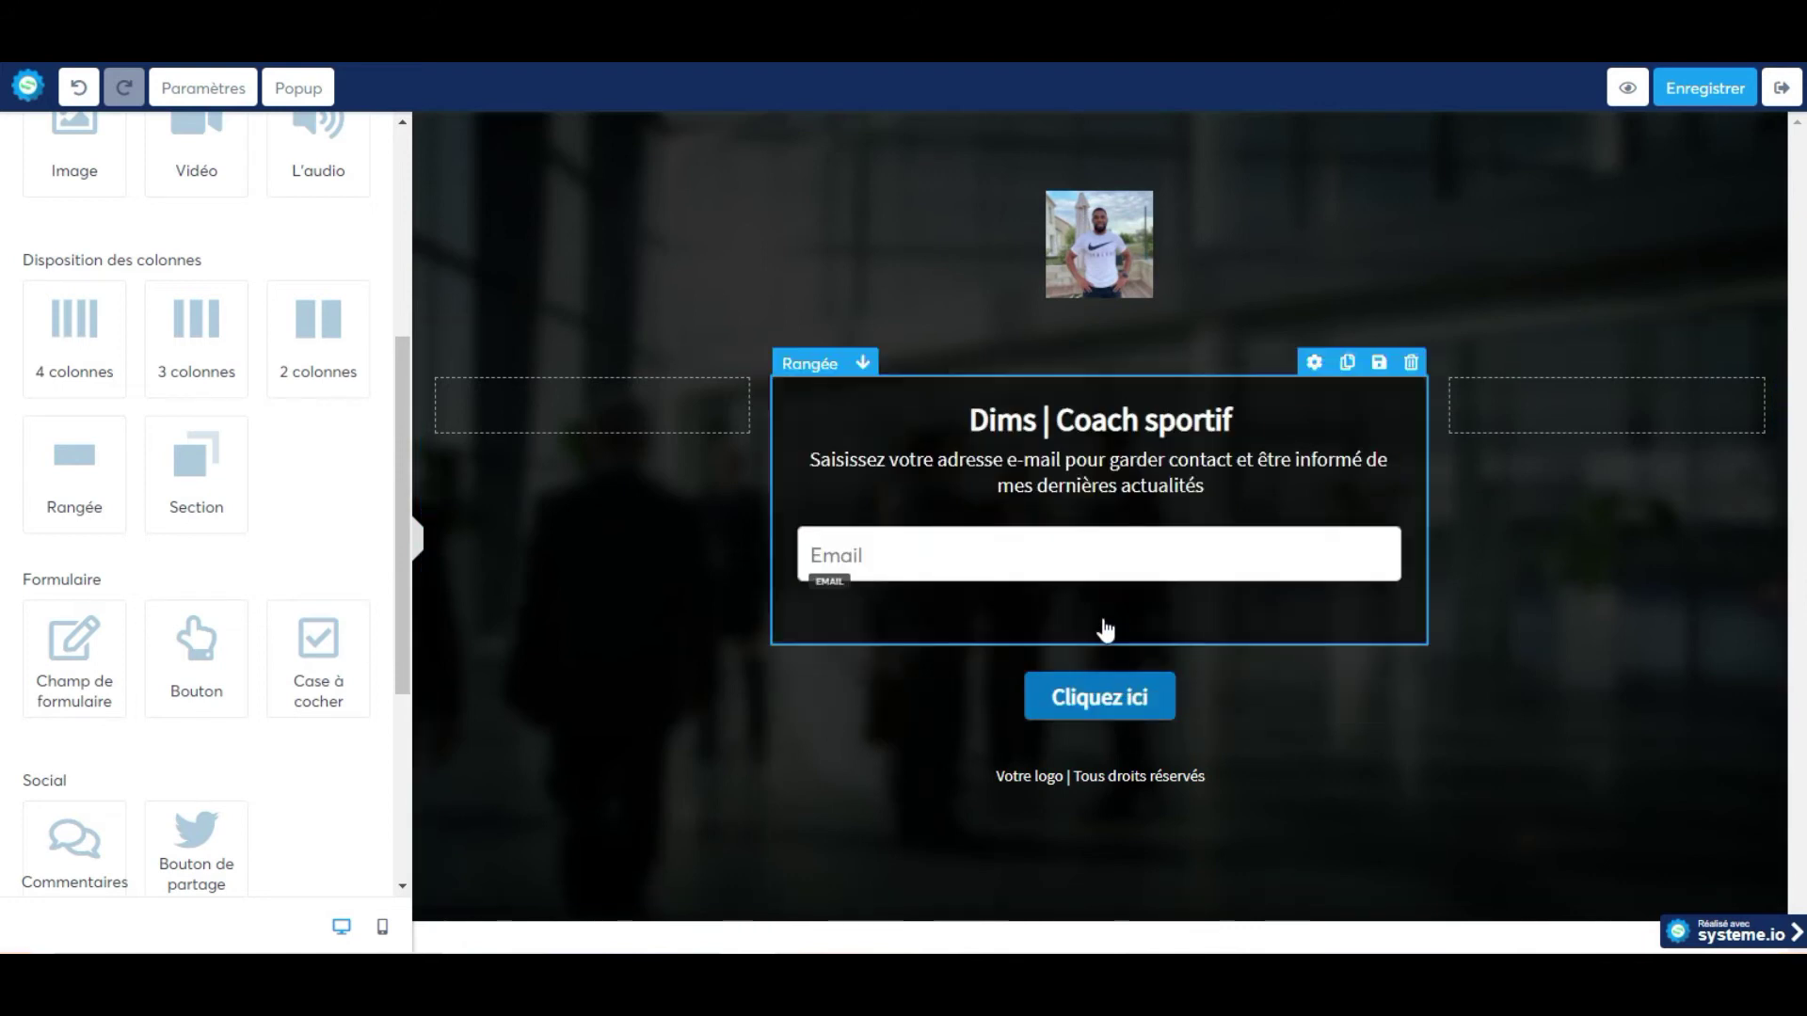
drag(1101, 693, 988, 414)
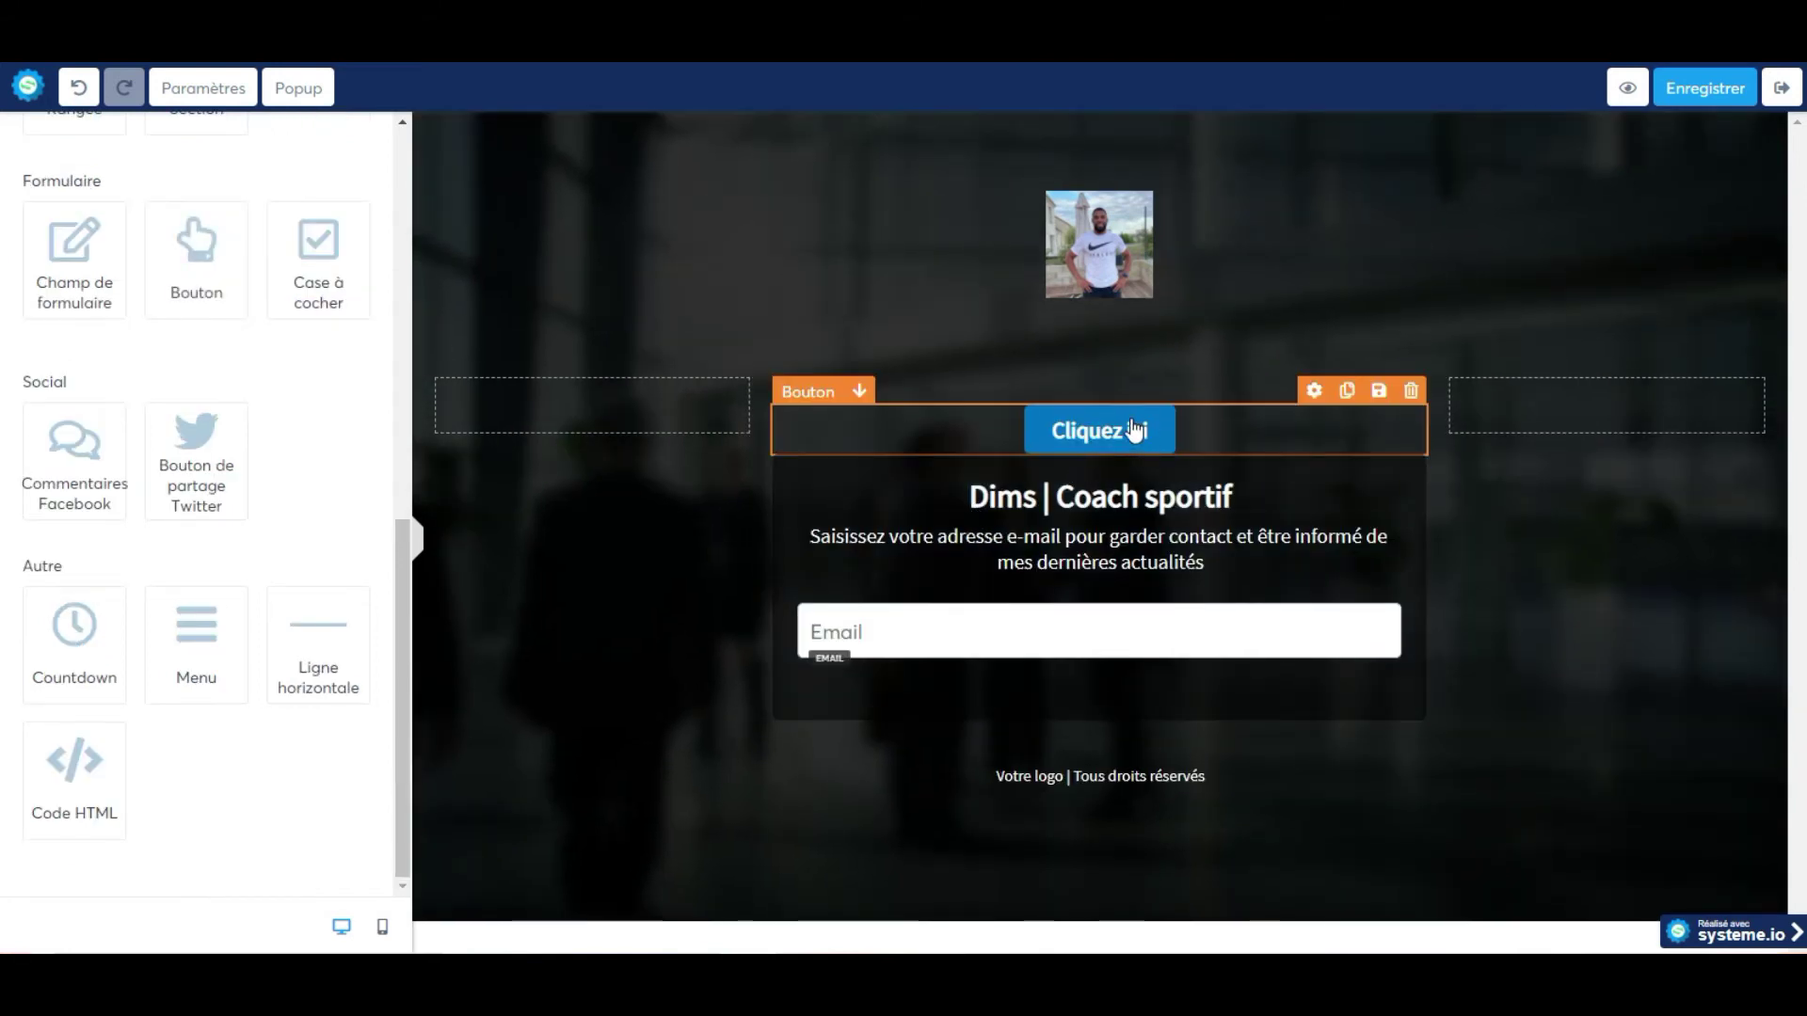
drag(1238, 439, 1250, 637)
drag(1229, 549, 1223, 674)
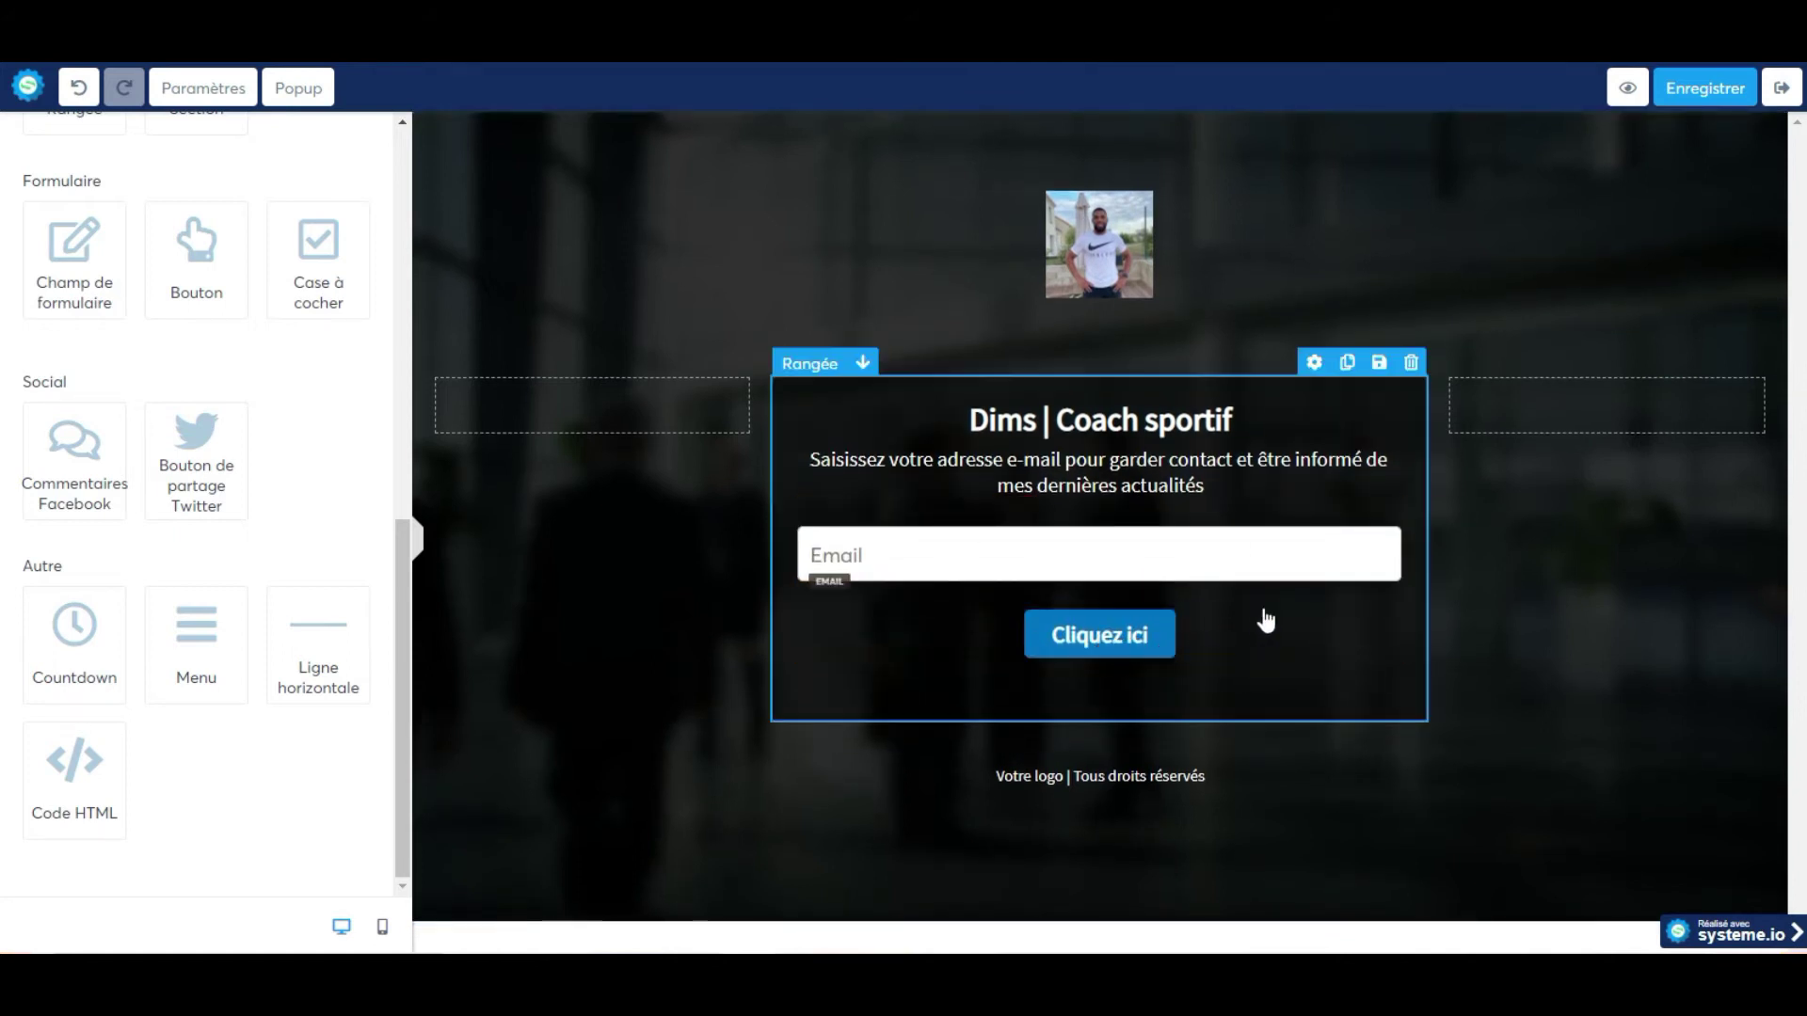
Set the button to redirect visitors to the next funnel step after sign-up.
click(1287, 596)
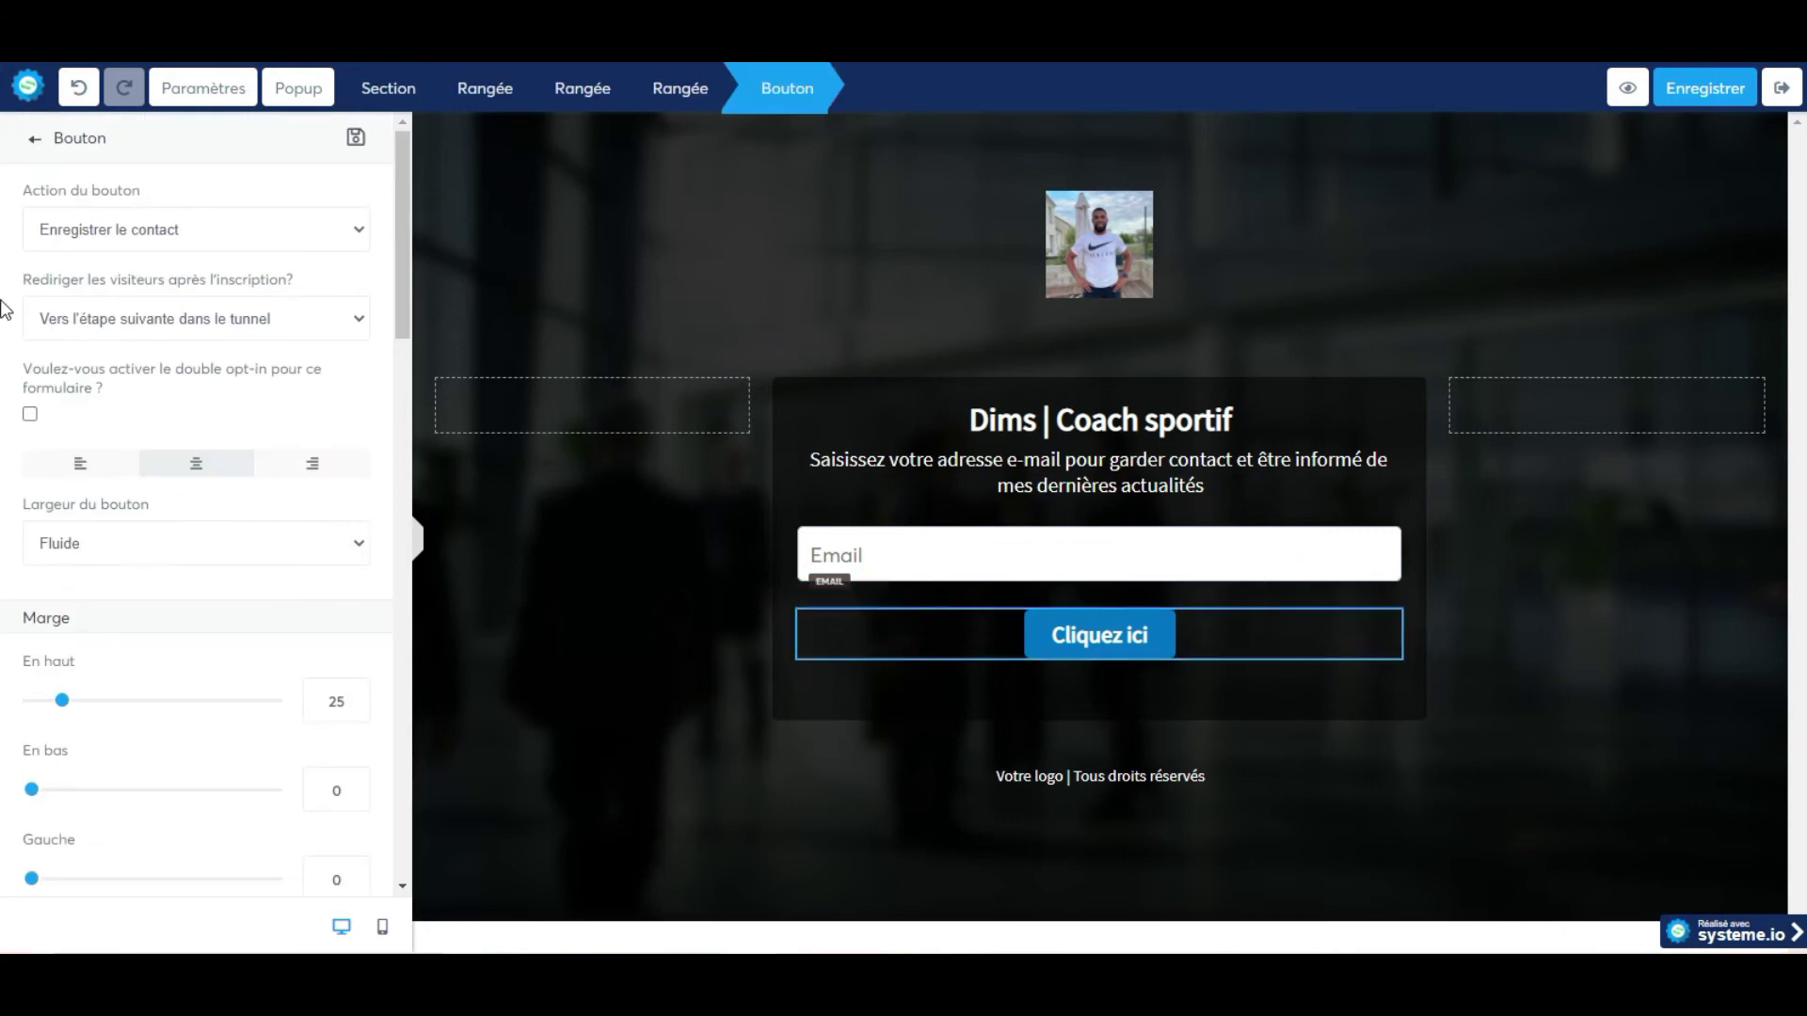
click(230, 230)
click(230, 230)
click(260, 328)
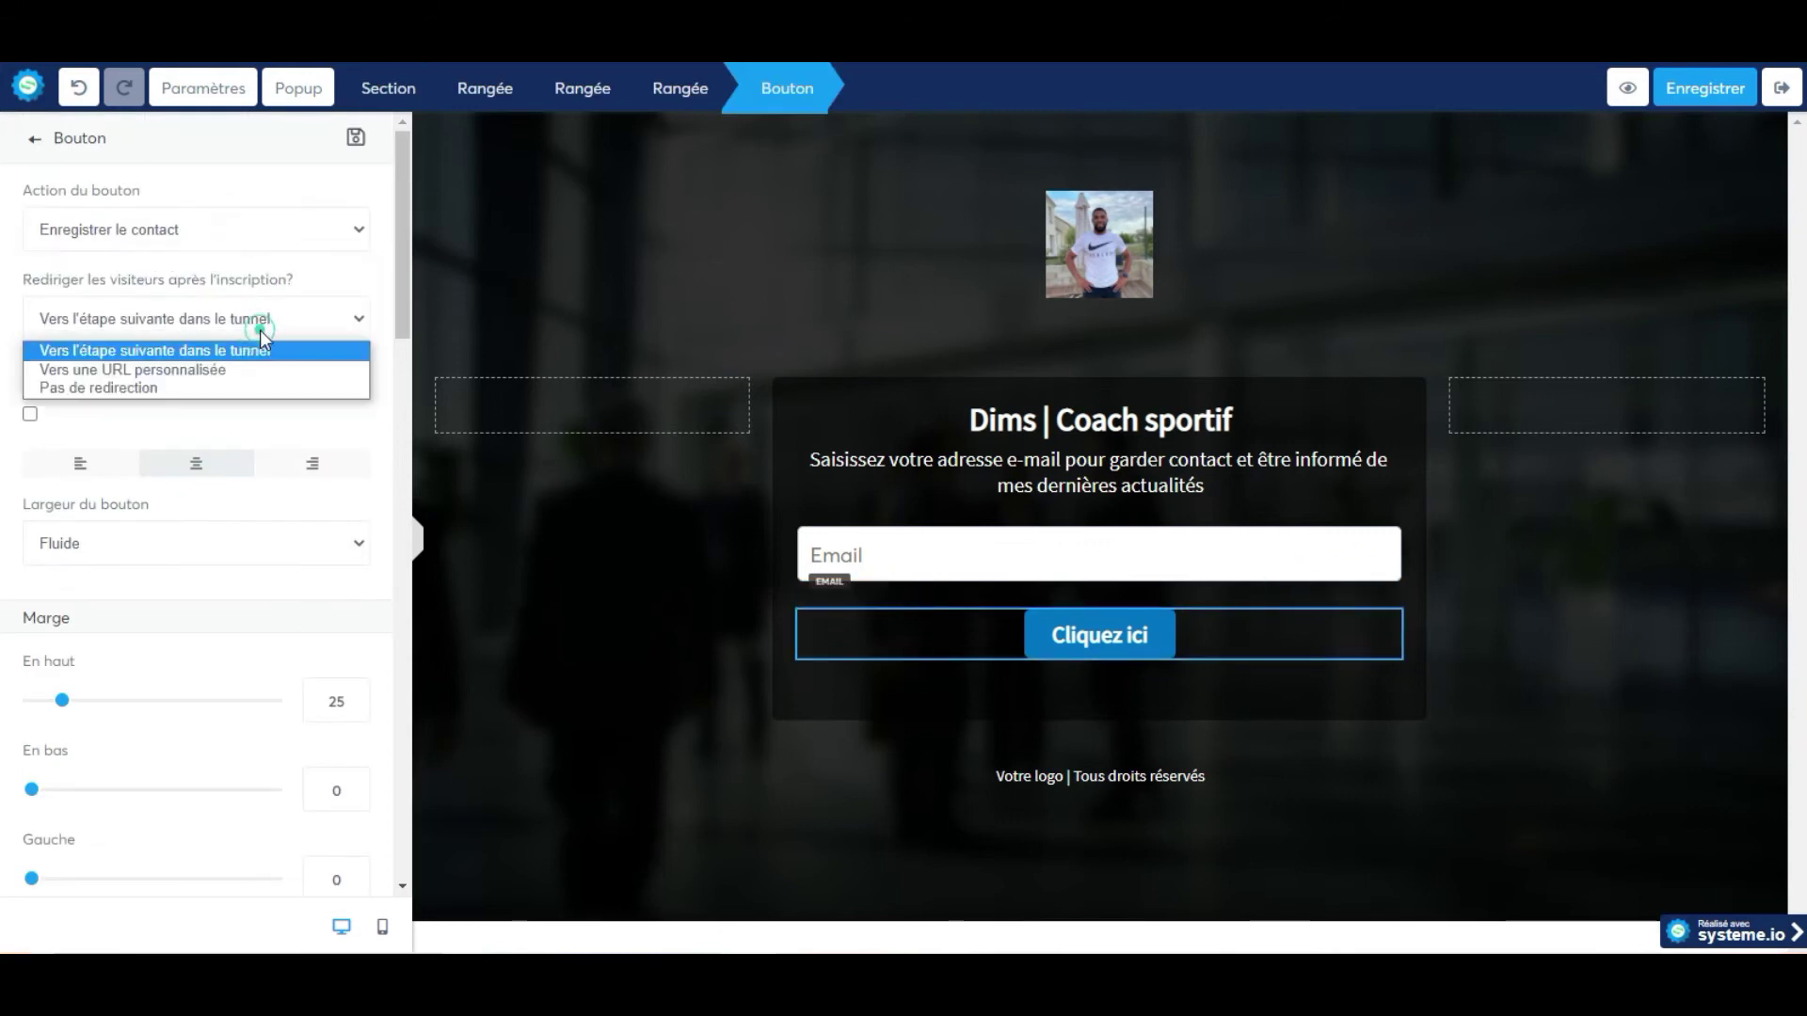
click(230, 386)
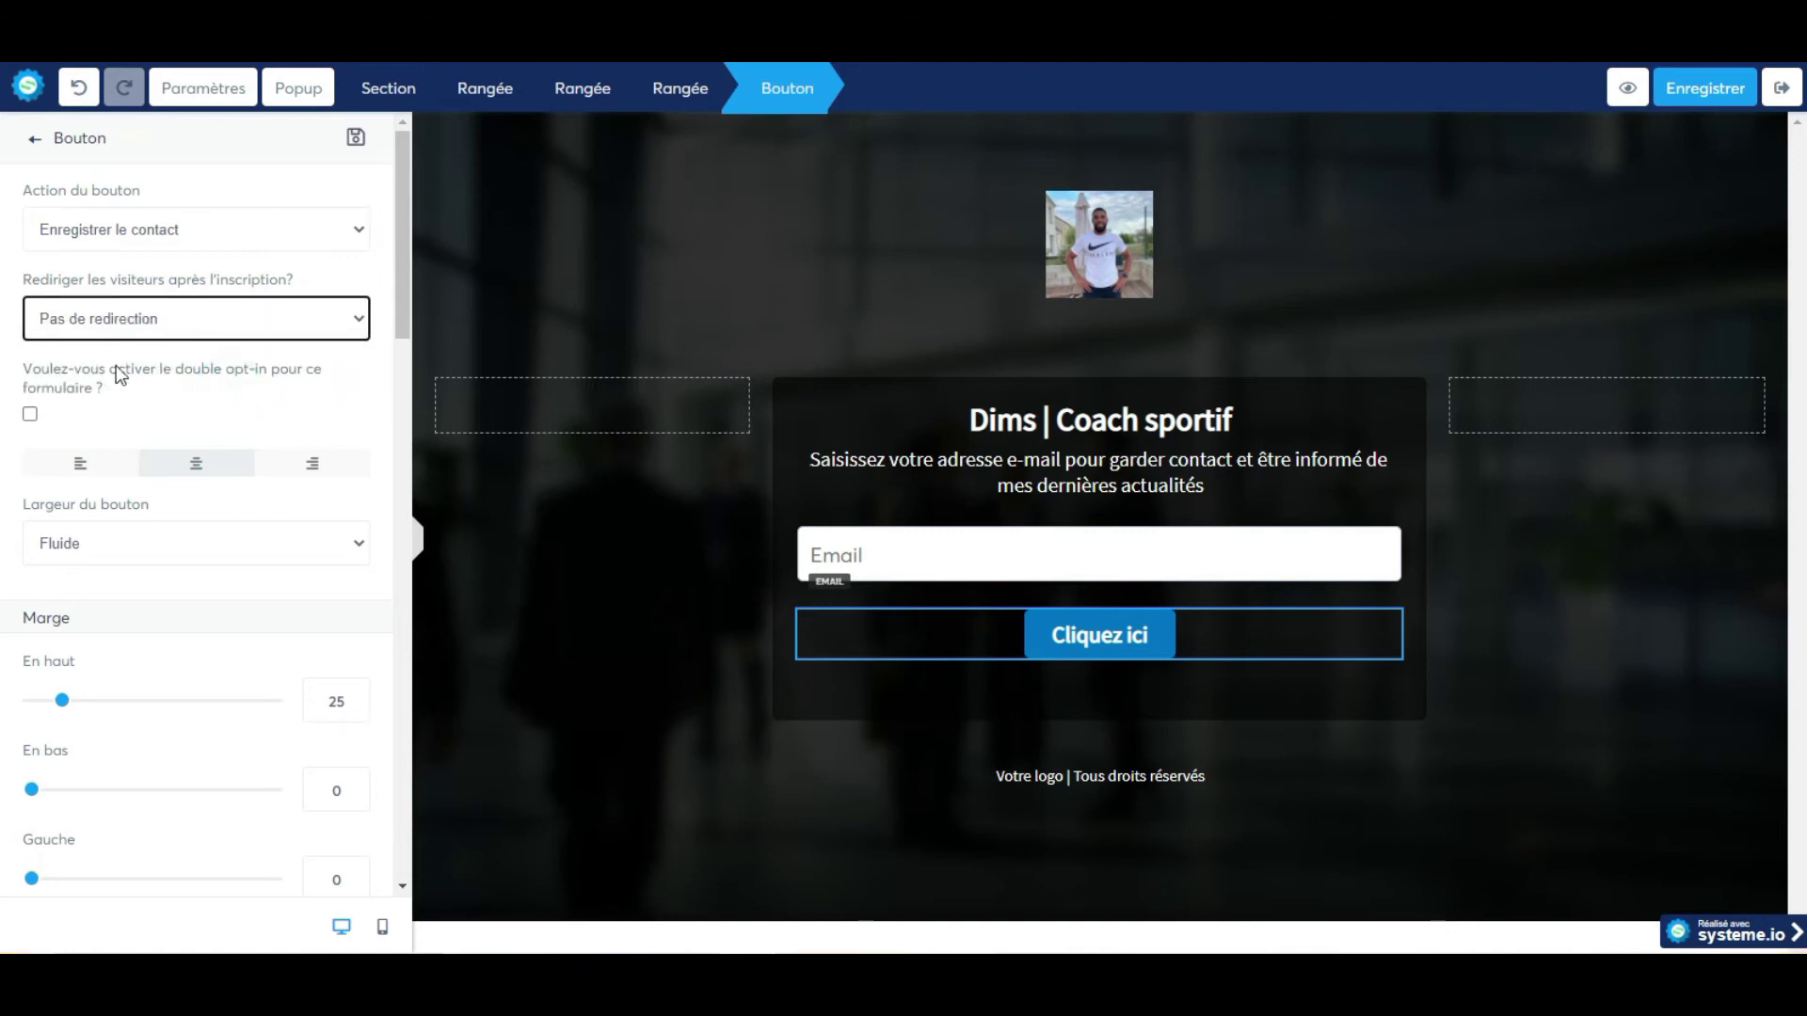
click(165, 327)
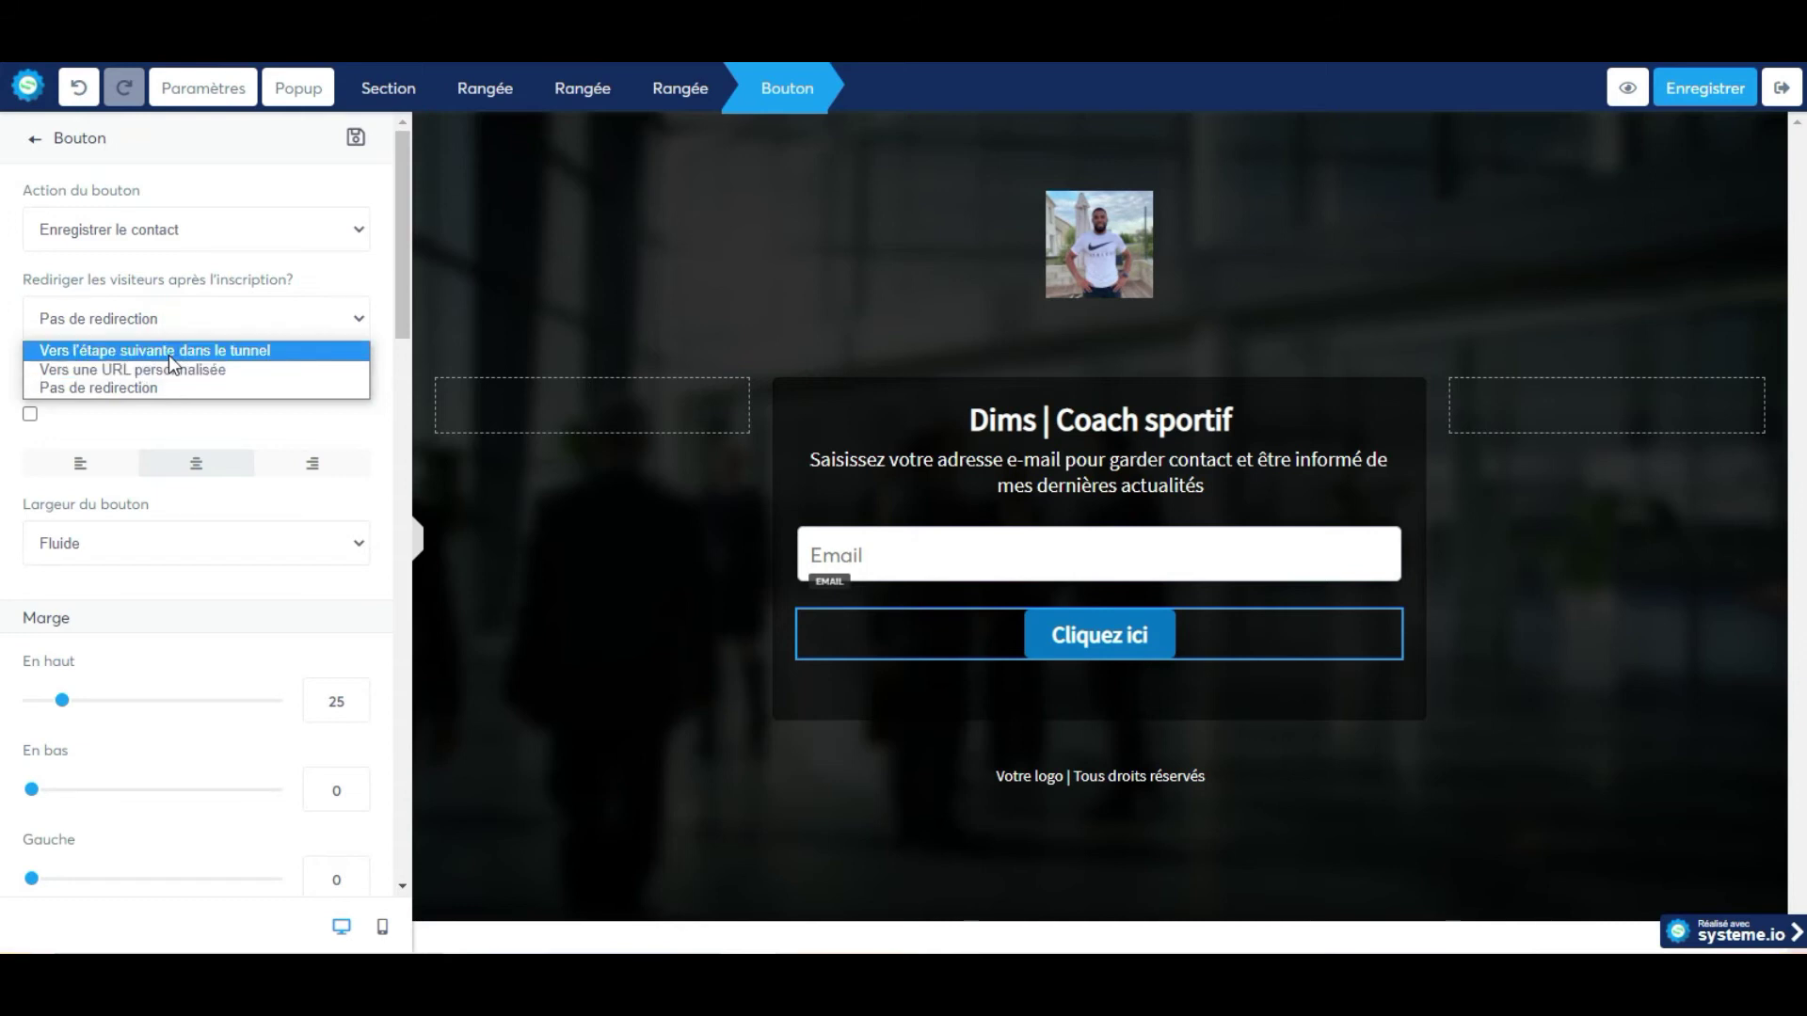
click(167, 352)
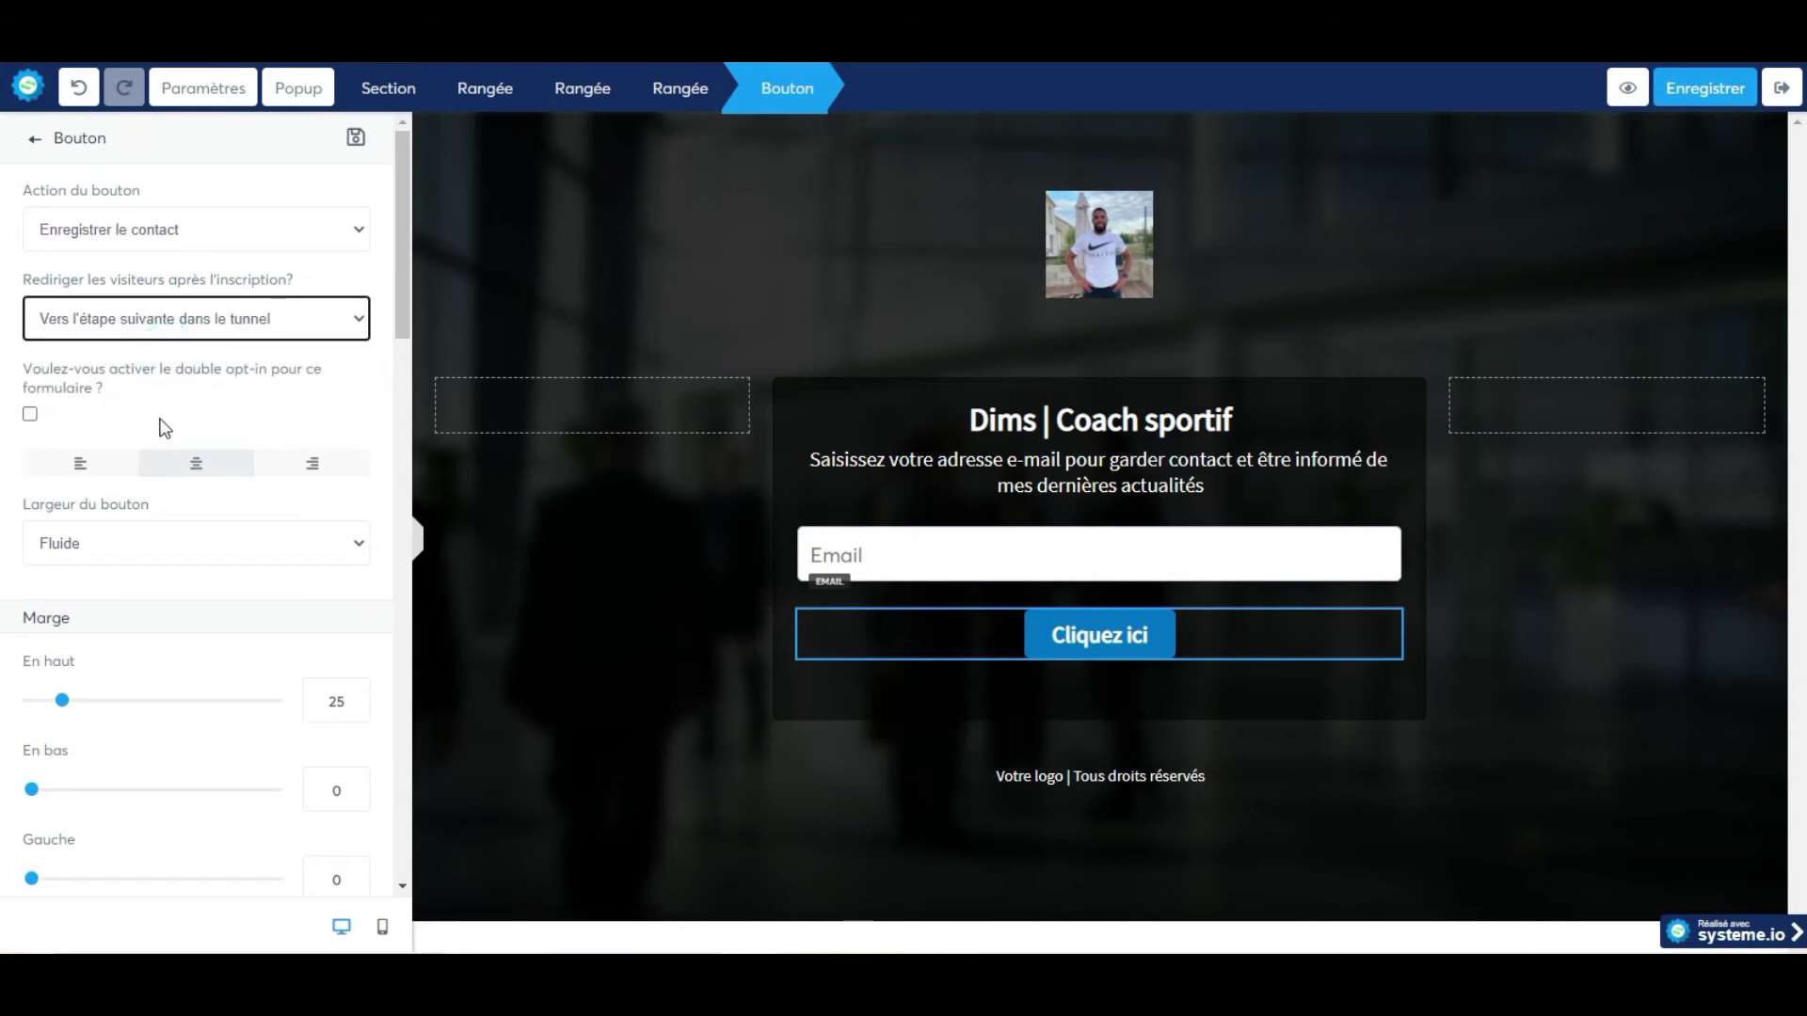
Change the button label to 'Je souhaite rester en contact avec Dims'.
scroll(127, 432, down, 1)
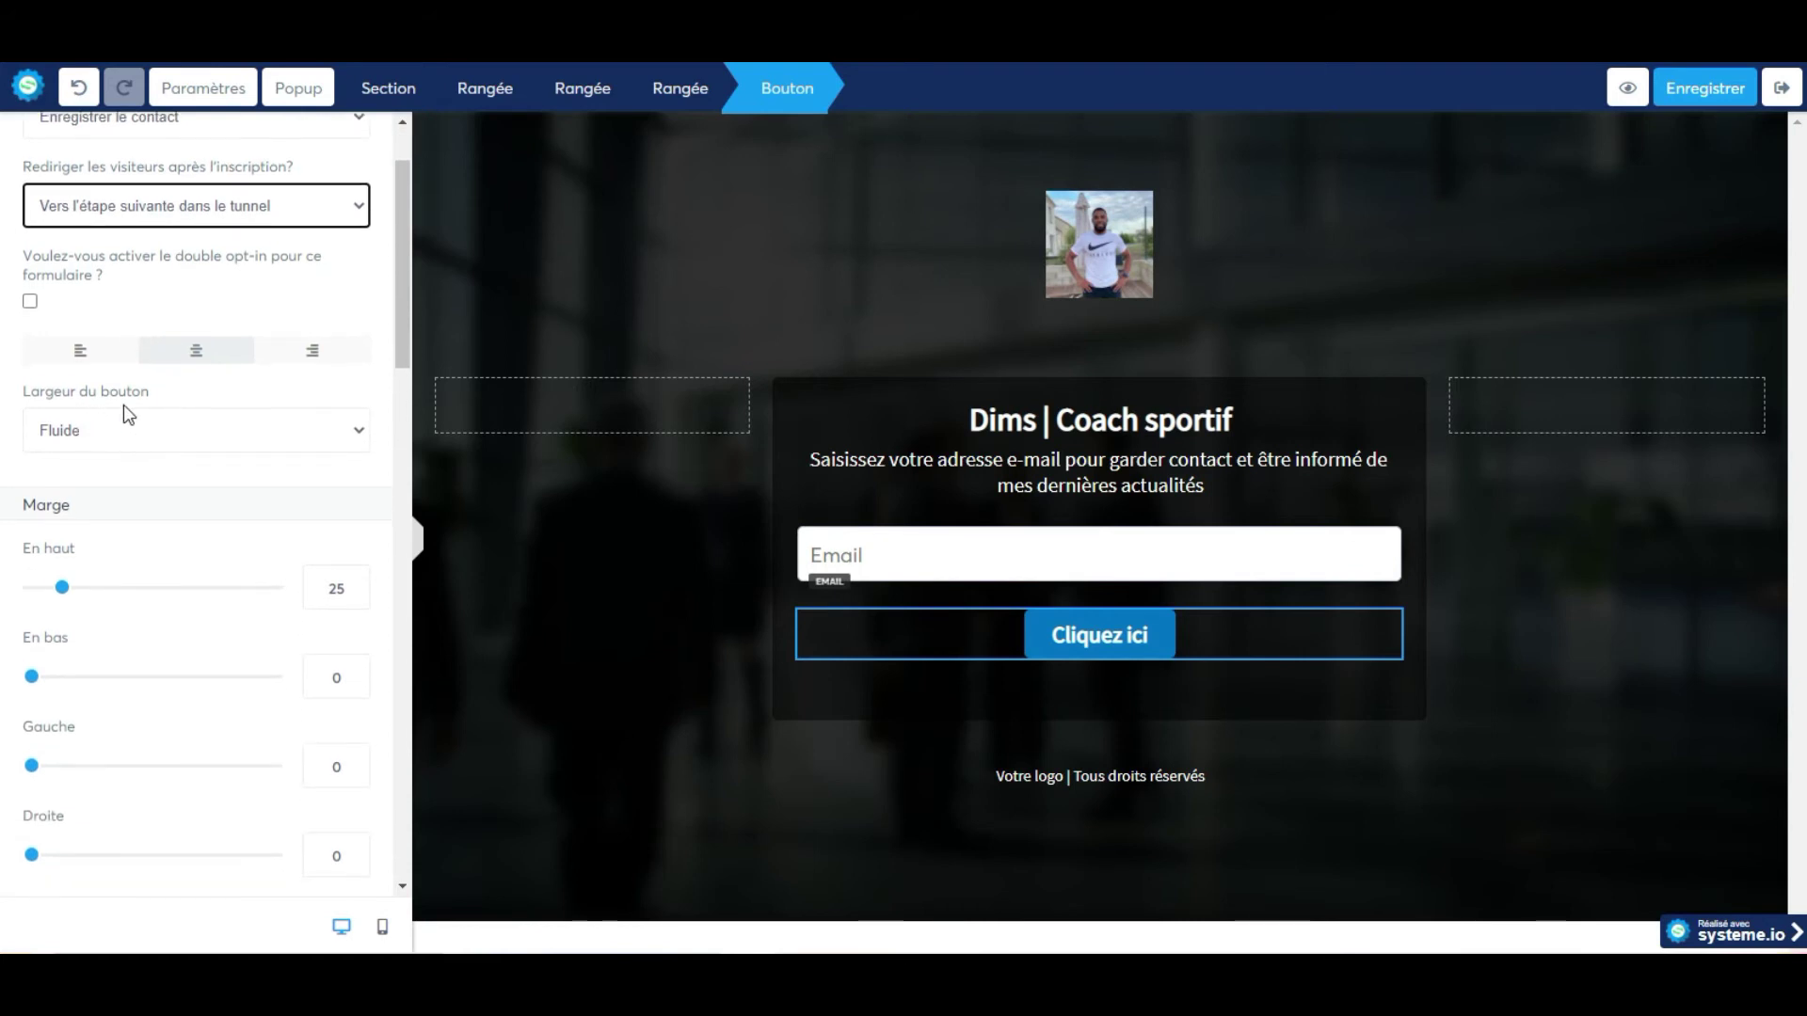
scroll(137, 414, down, 6)
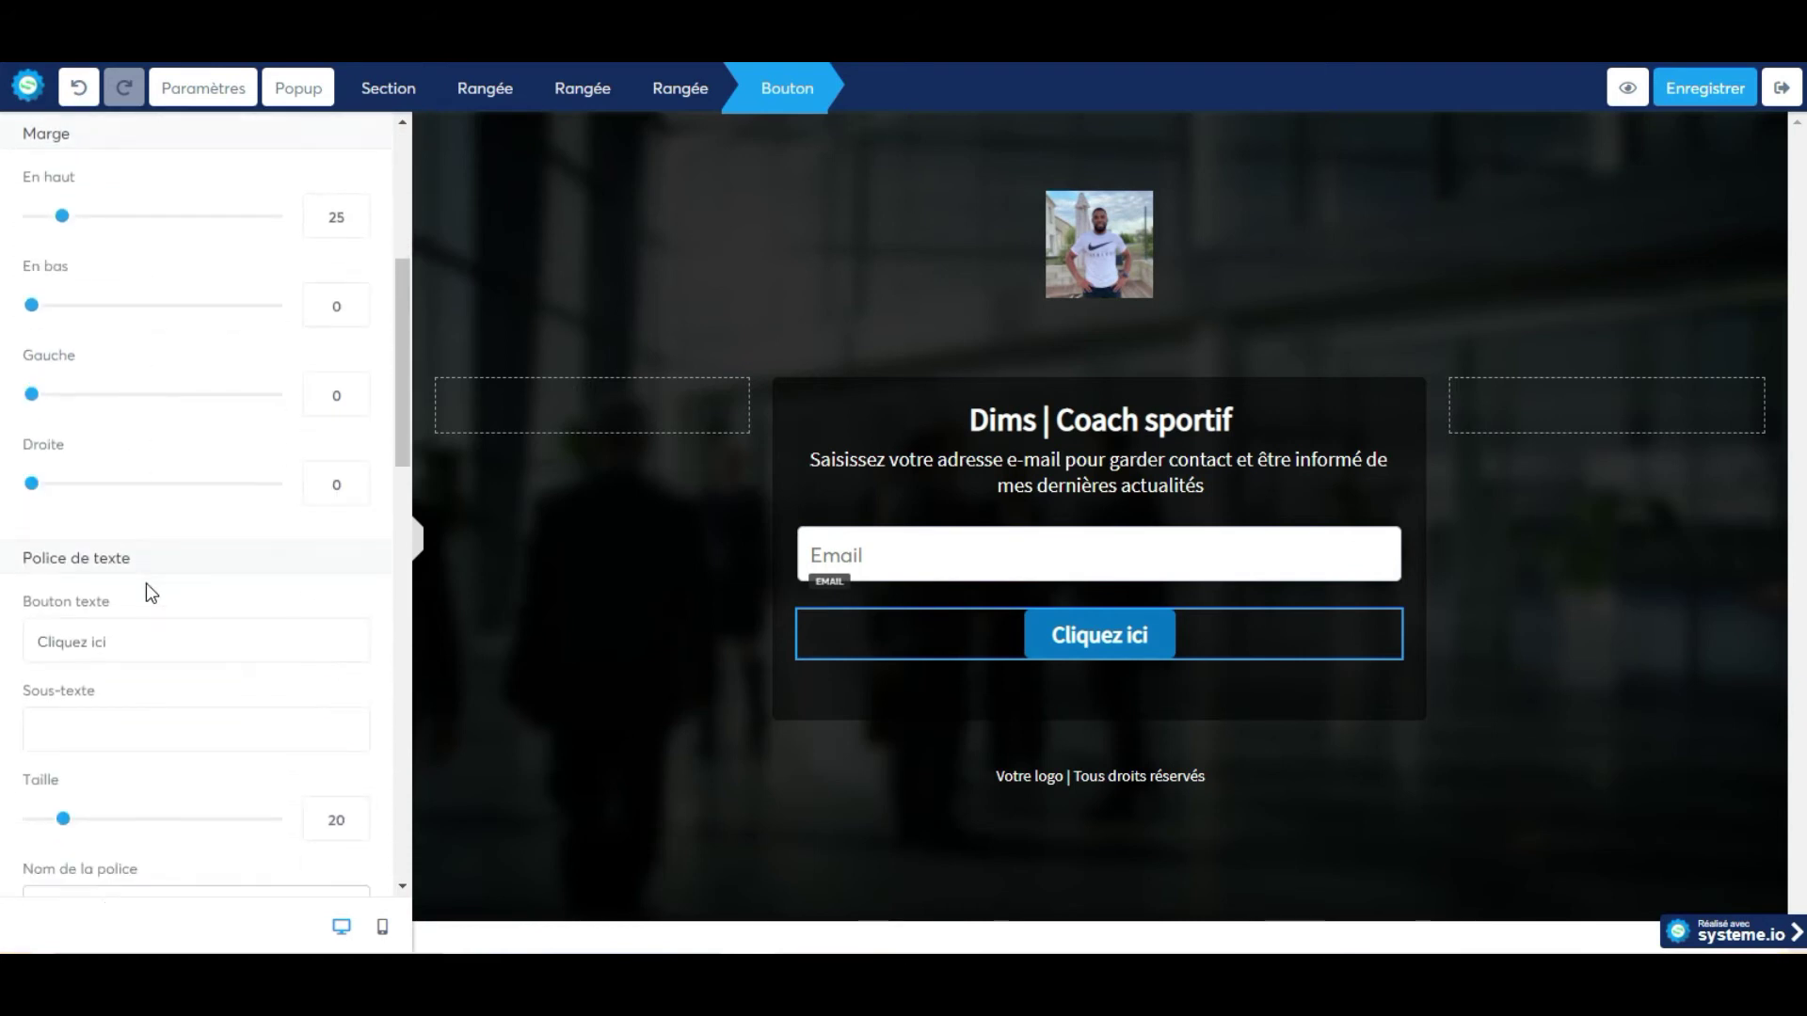
drag(125, 335, 5, 346)
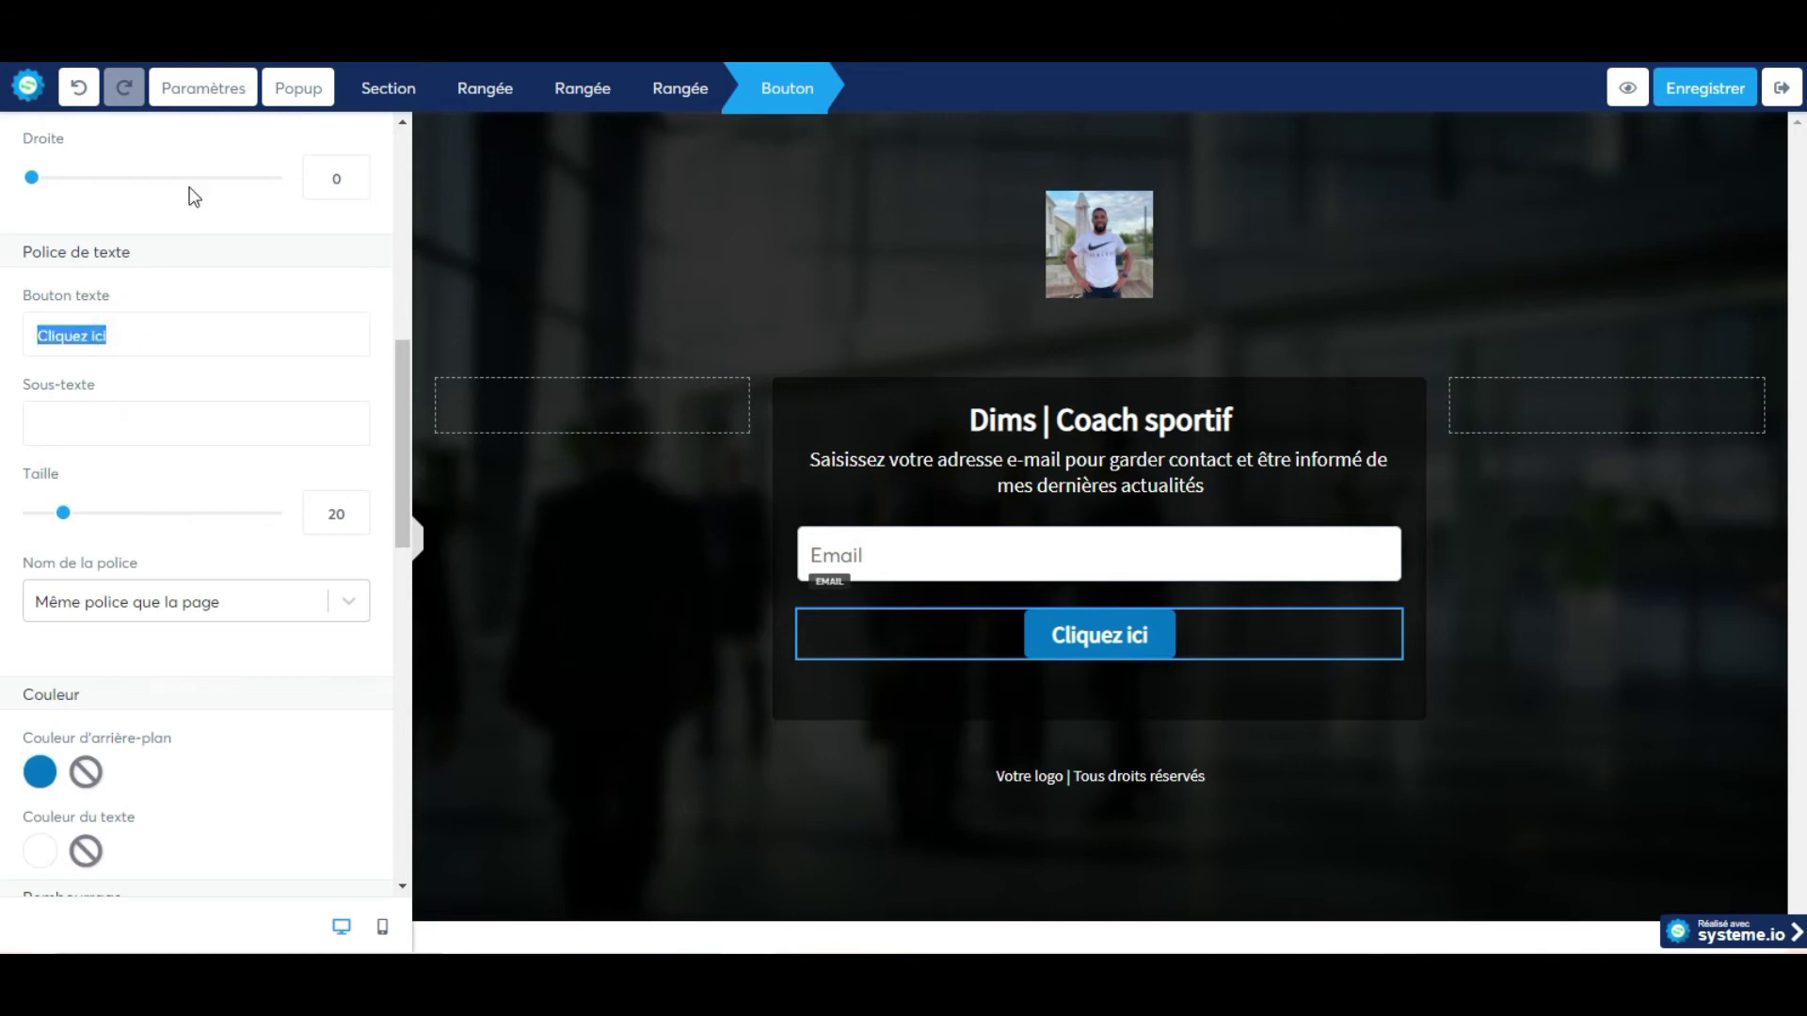
text(Je souhaite rester en contact avec Dims)
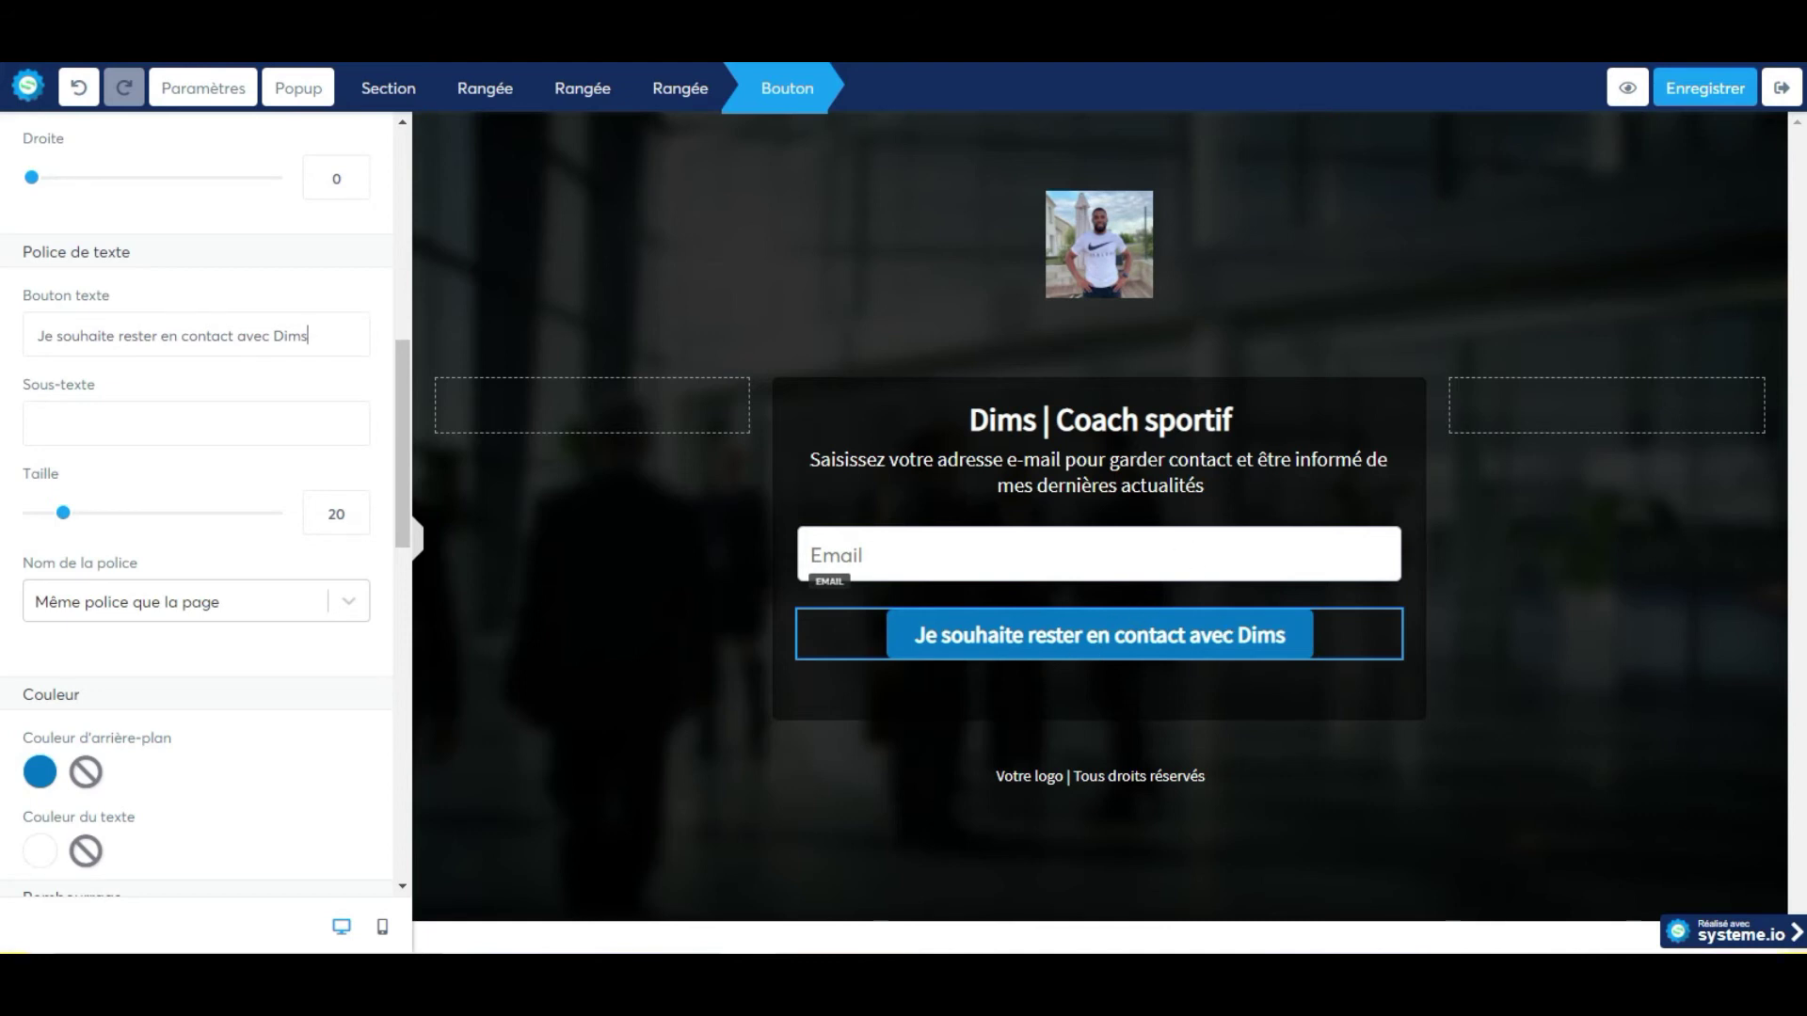
click(1641, 676)
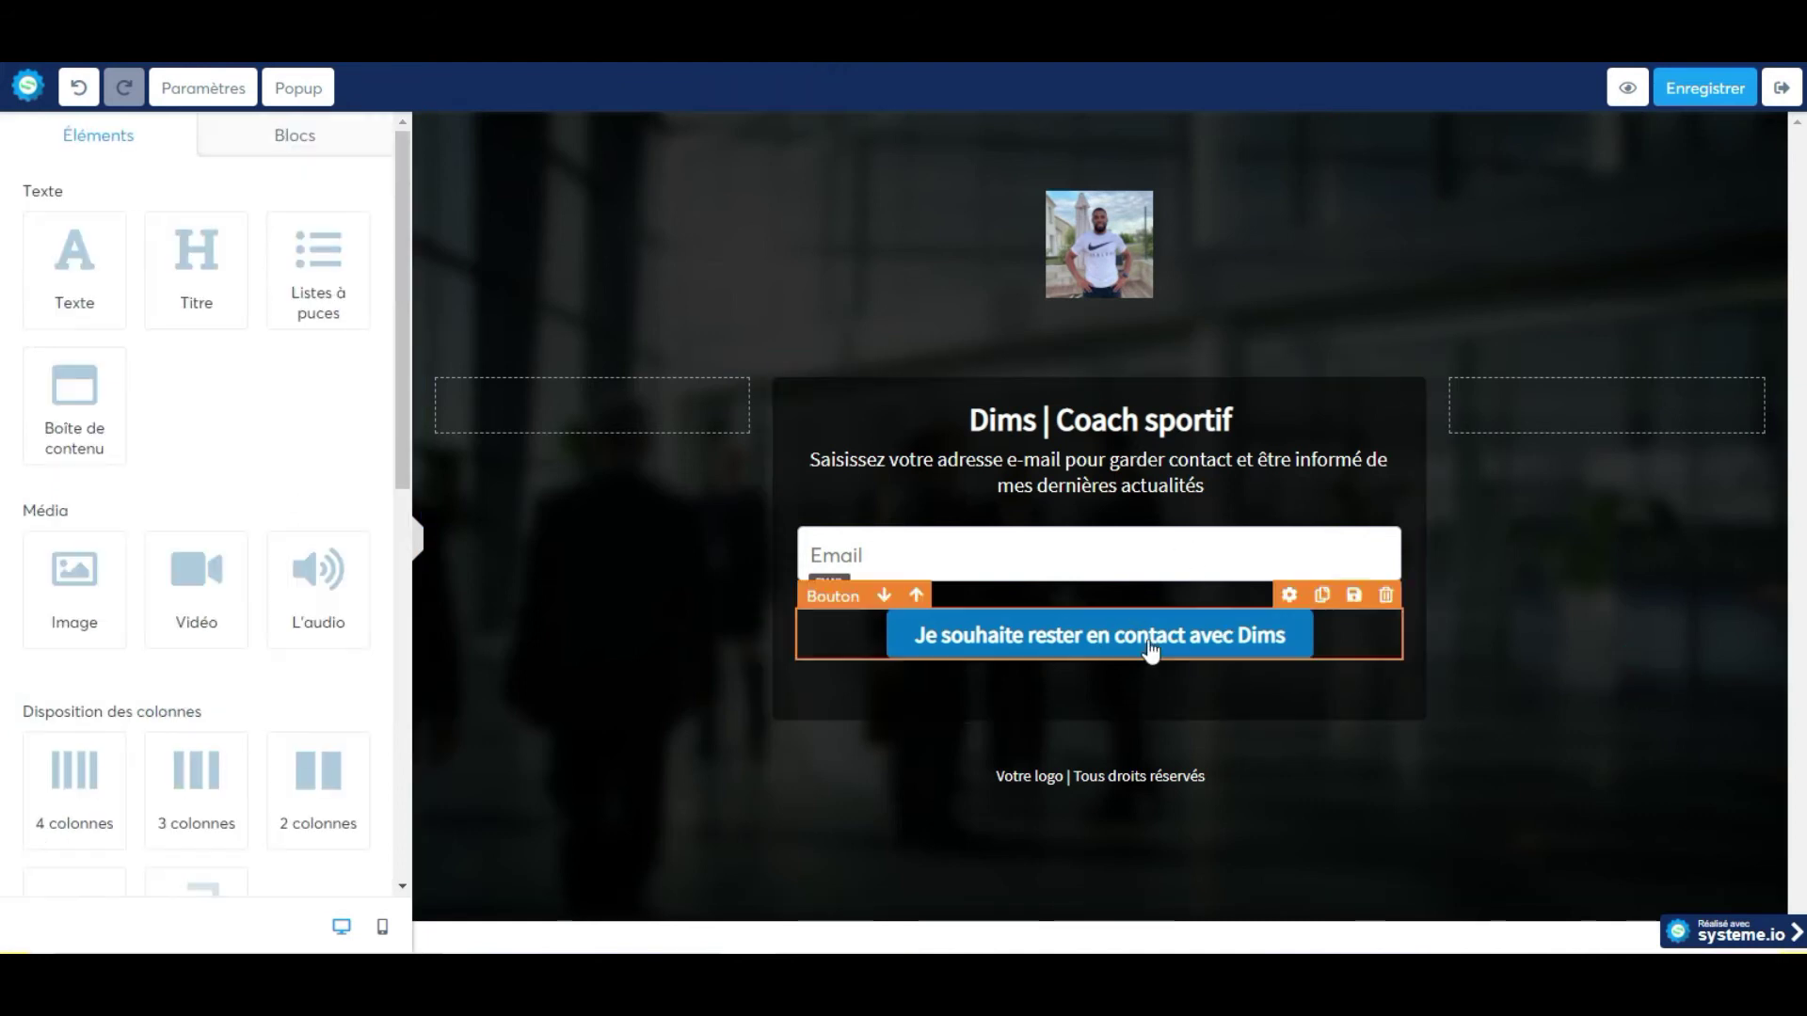
Save the capture page, preview it, and confirm that submitting a blank email shows a validation error.
click(1681, 97)
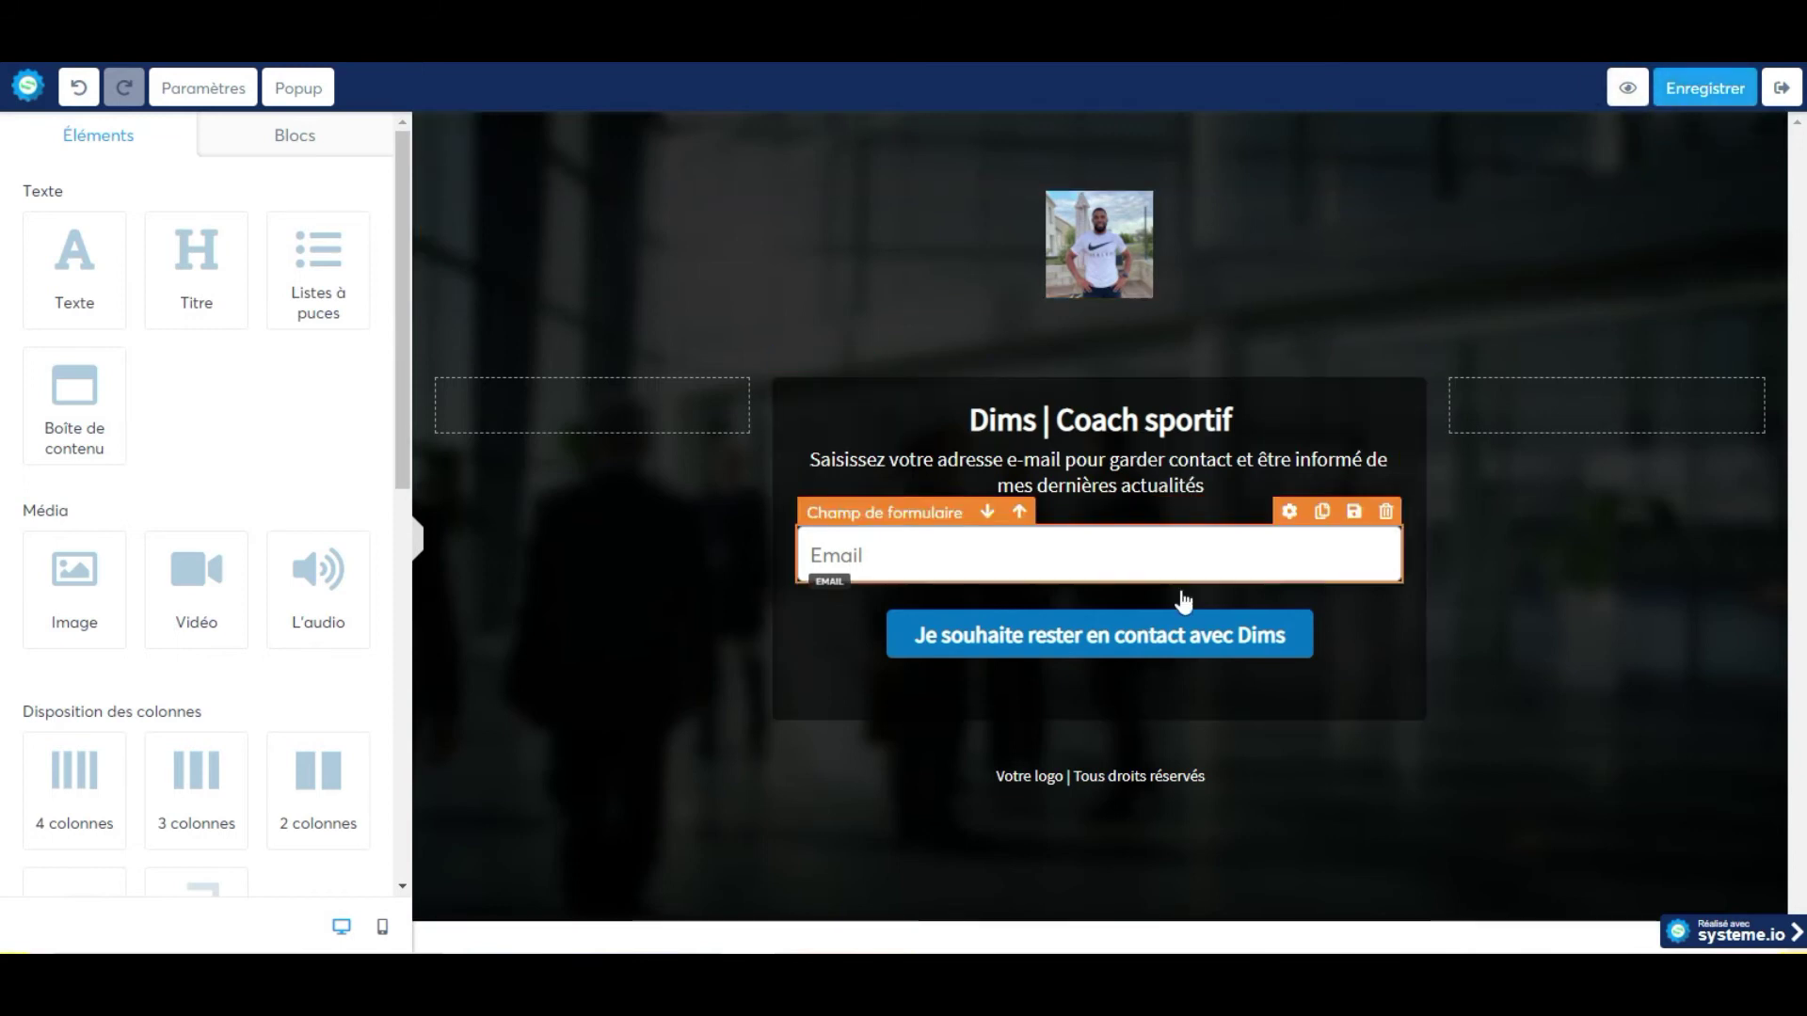
click(1626, 87)
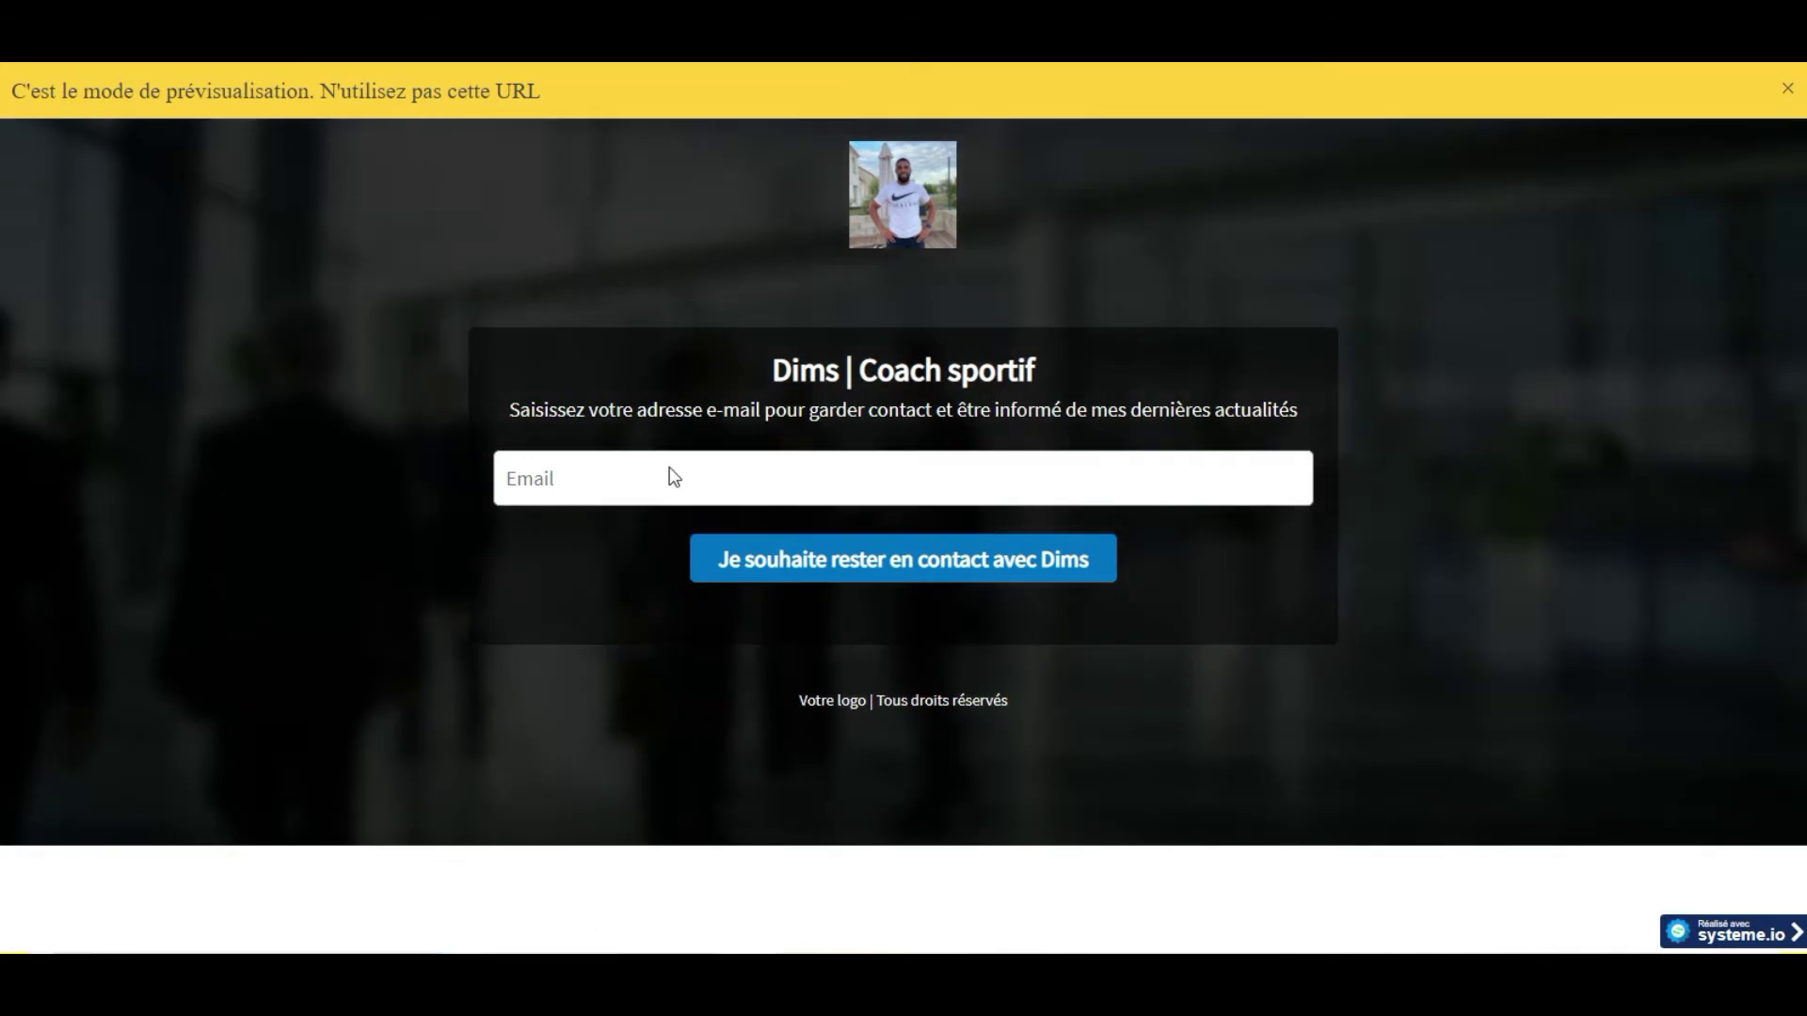
click(841, 565)
click(797, 593)
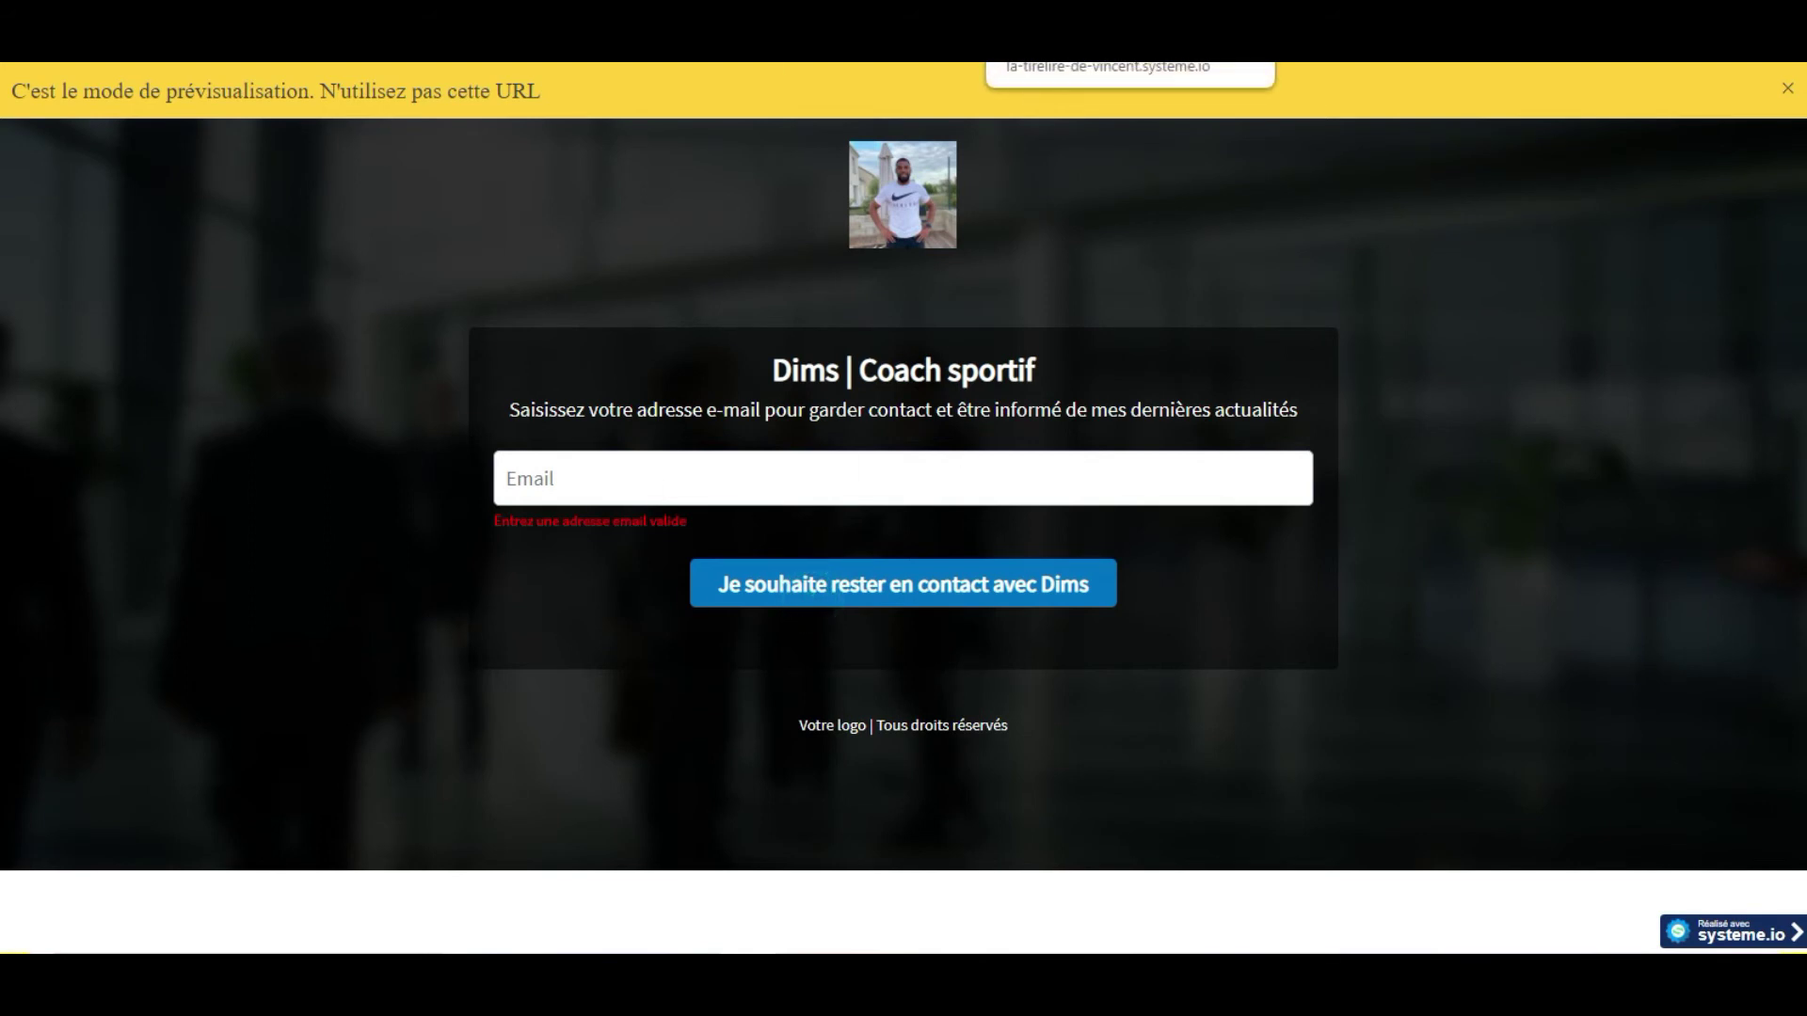
key(ctrl+w)
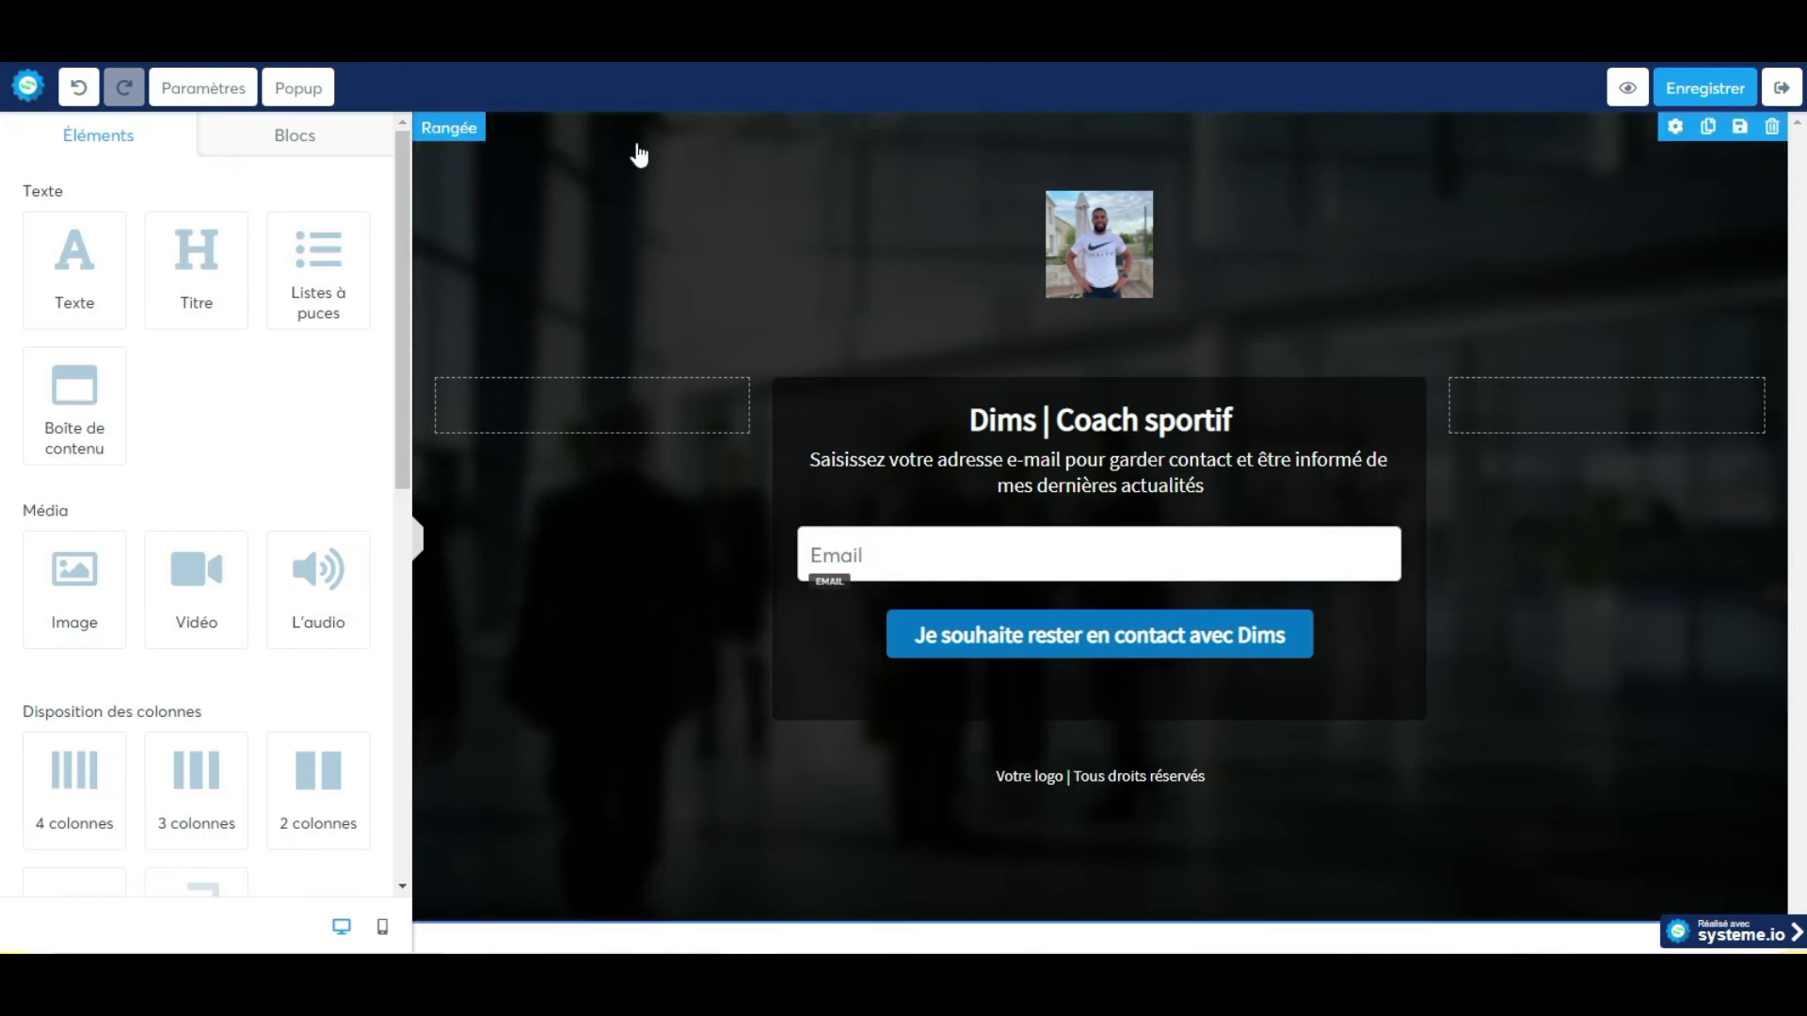
Choose the thumbs-up 'Merci pour votre inscription !' template for the Page de remerciement step.
click(1779, 89)
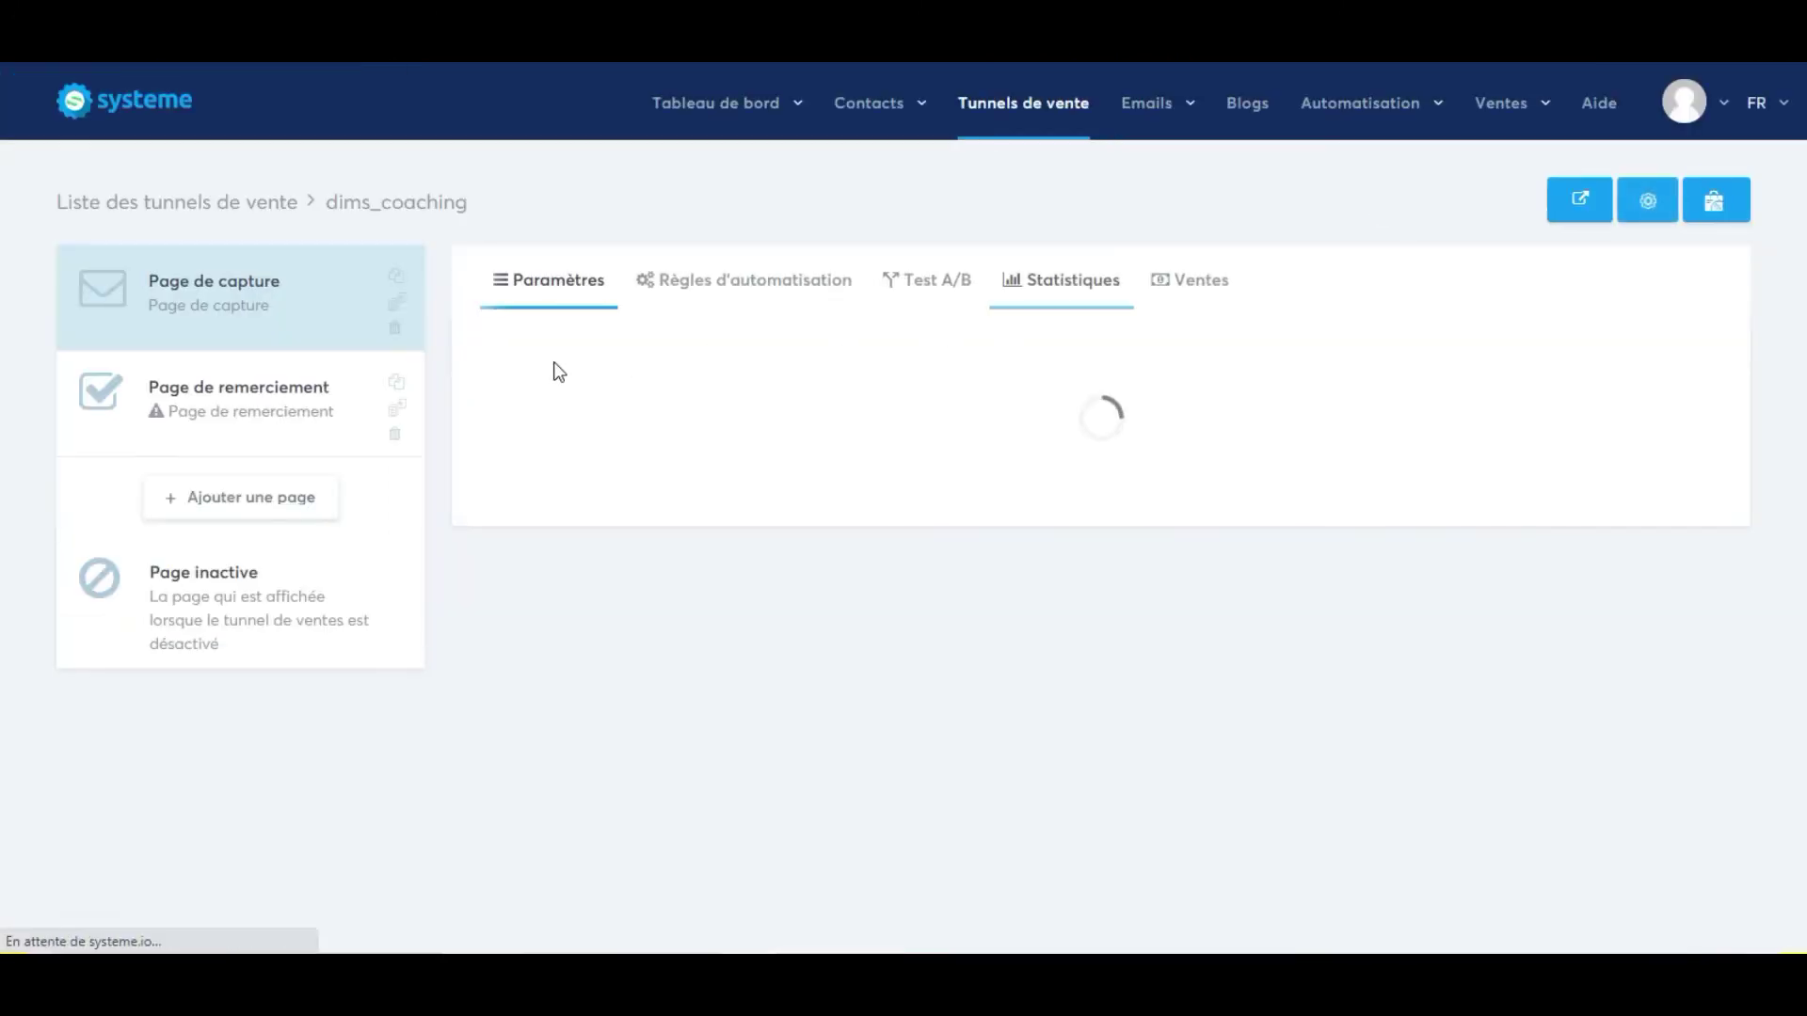
click(236, 405)
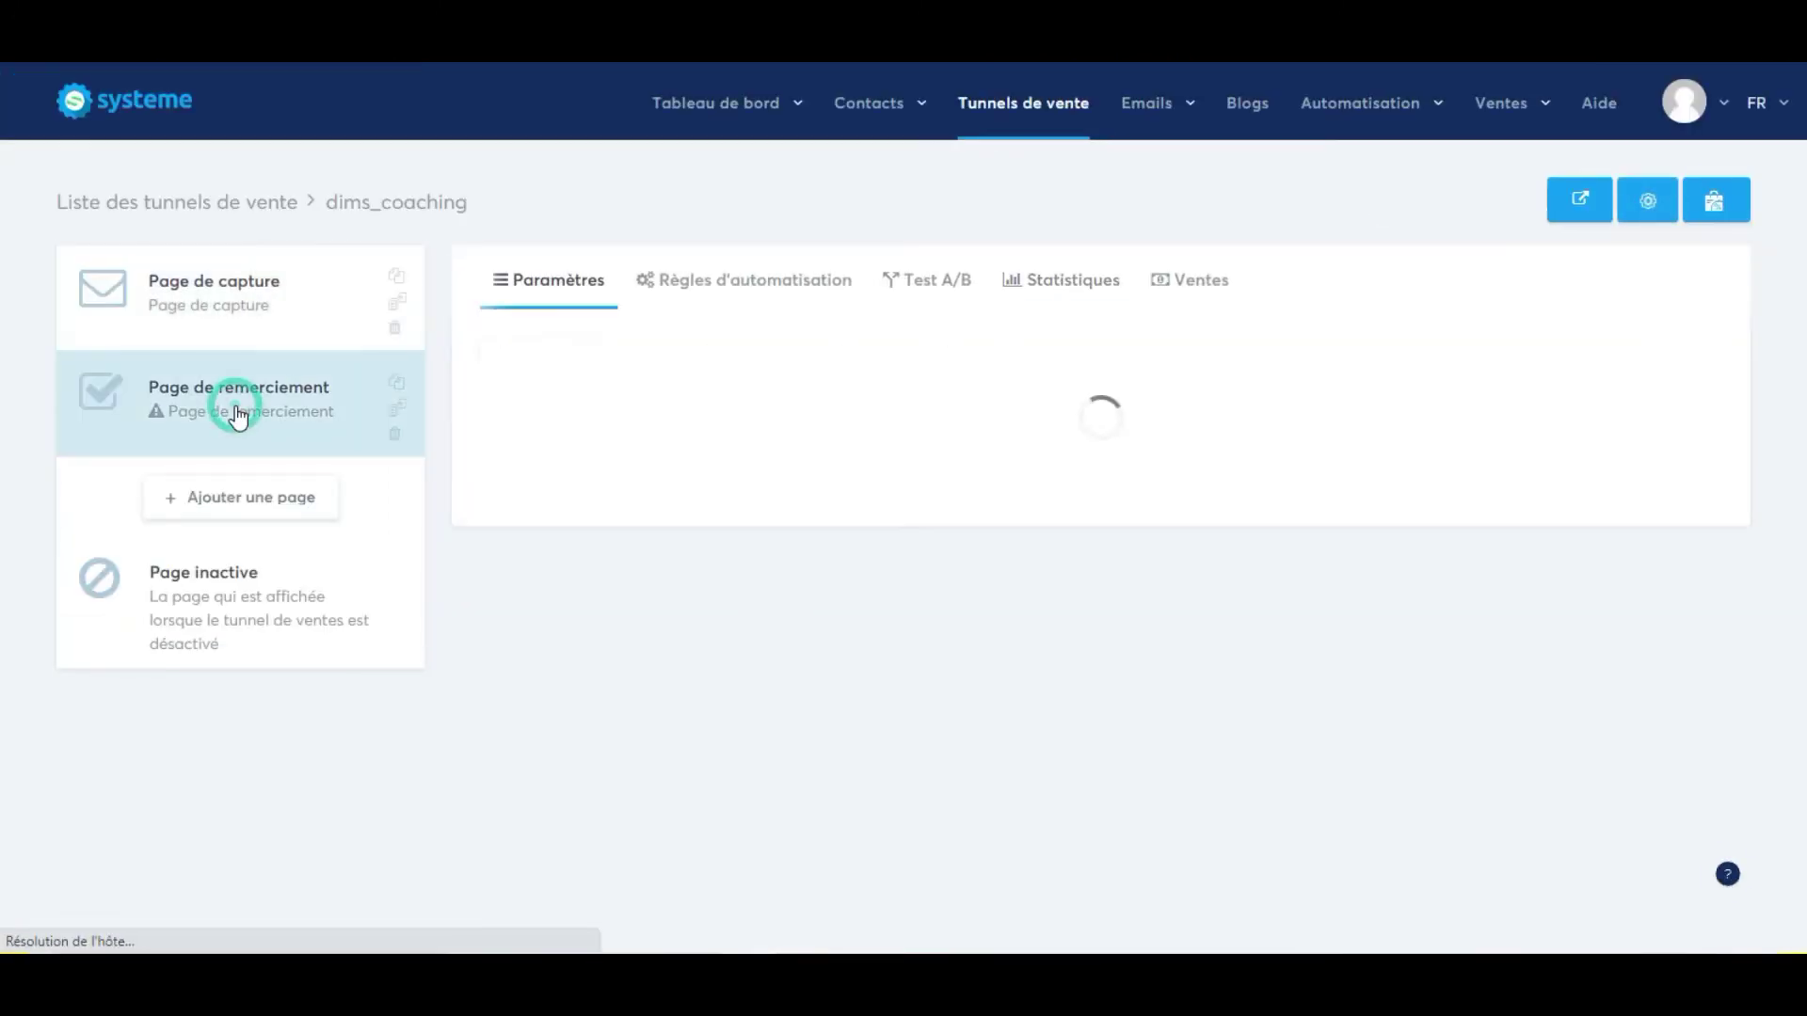
scroll(957, 441, down, 2)
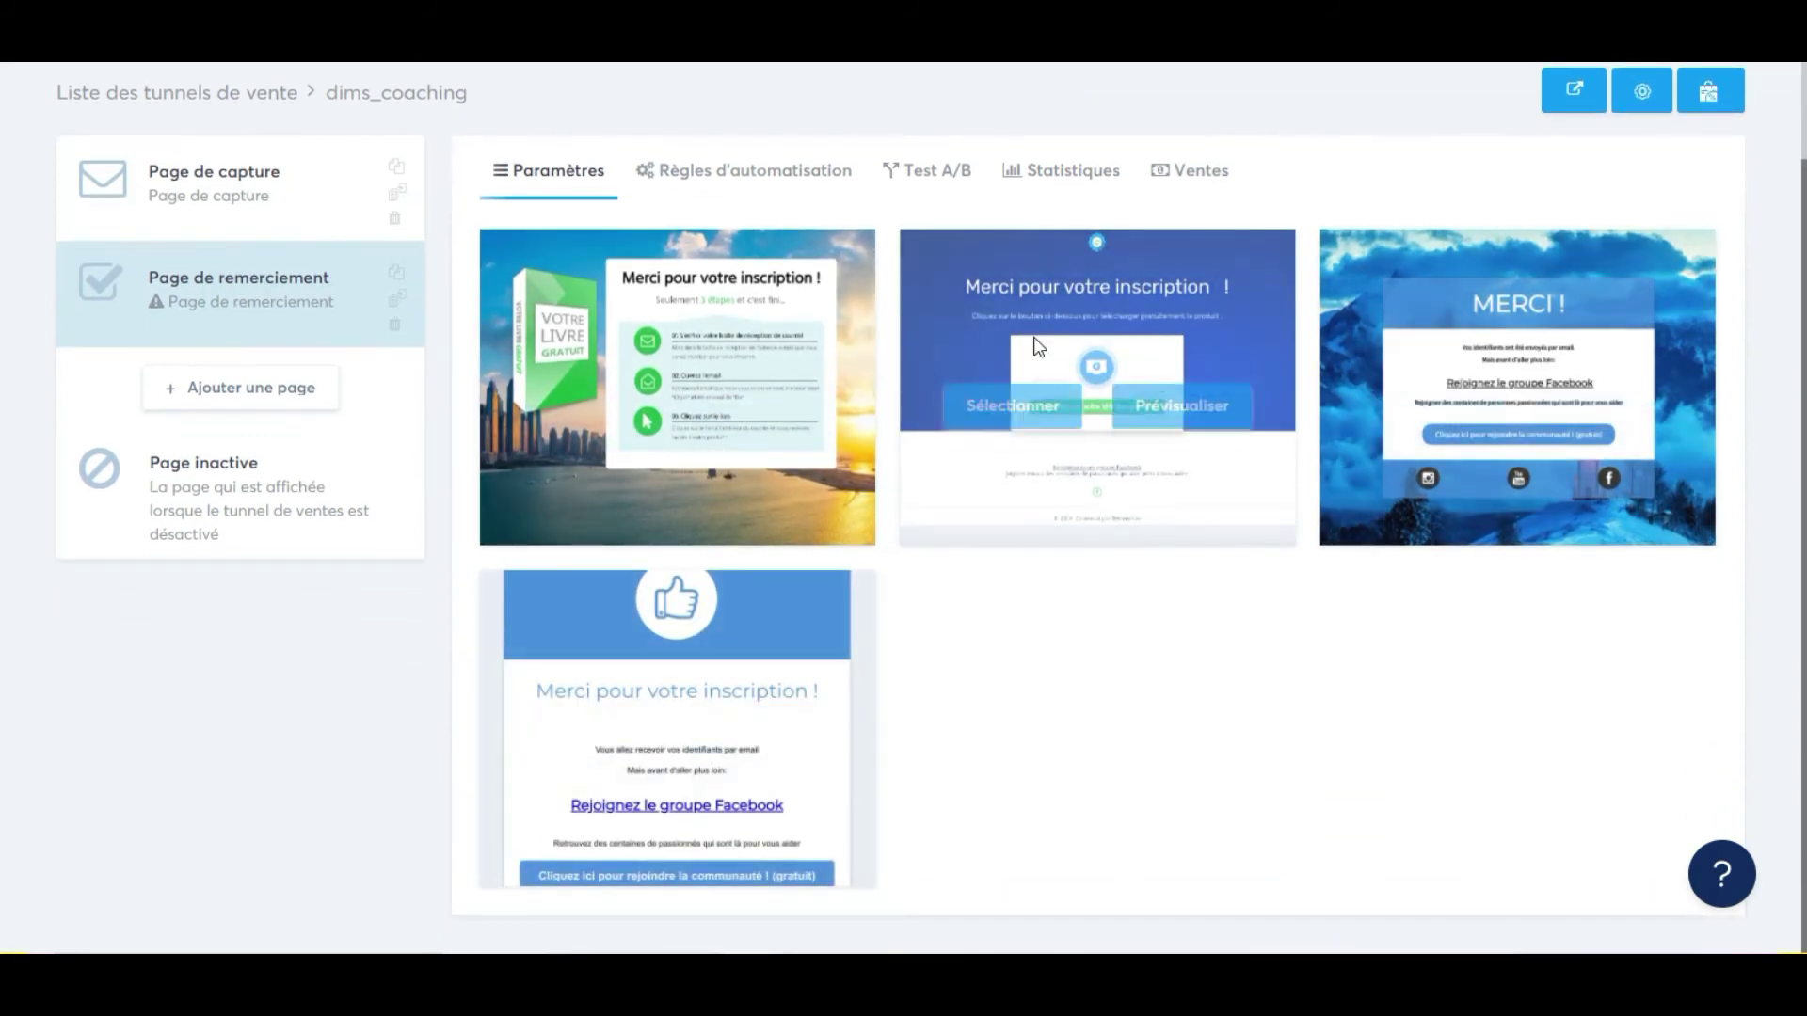
mouse_move(685, 771)
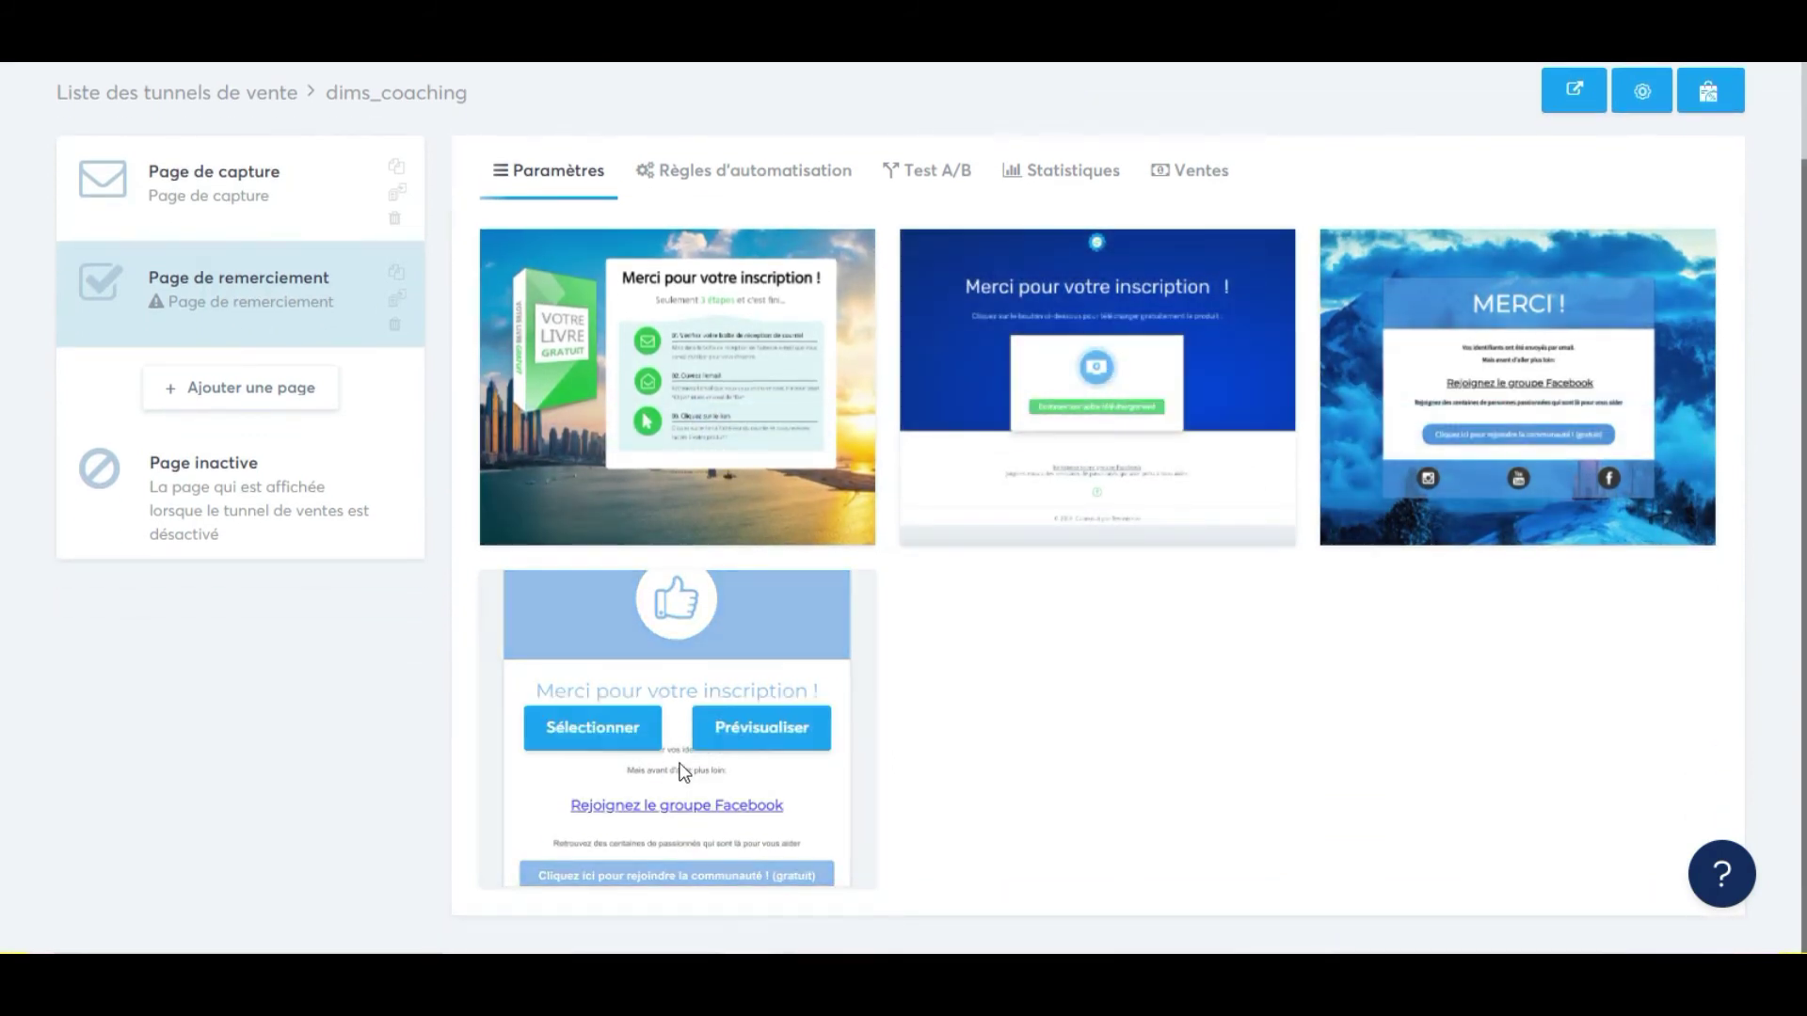
click(605, 734)
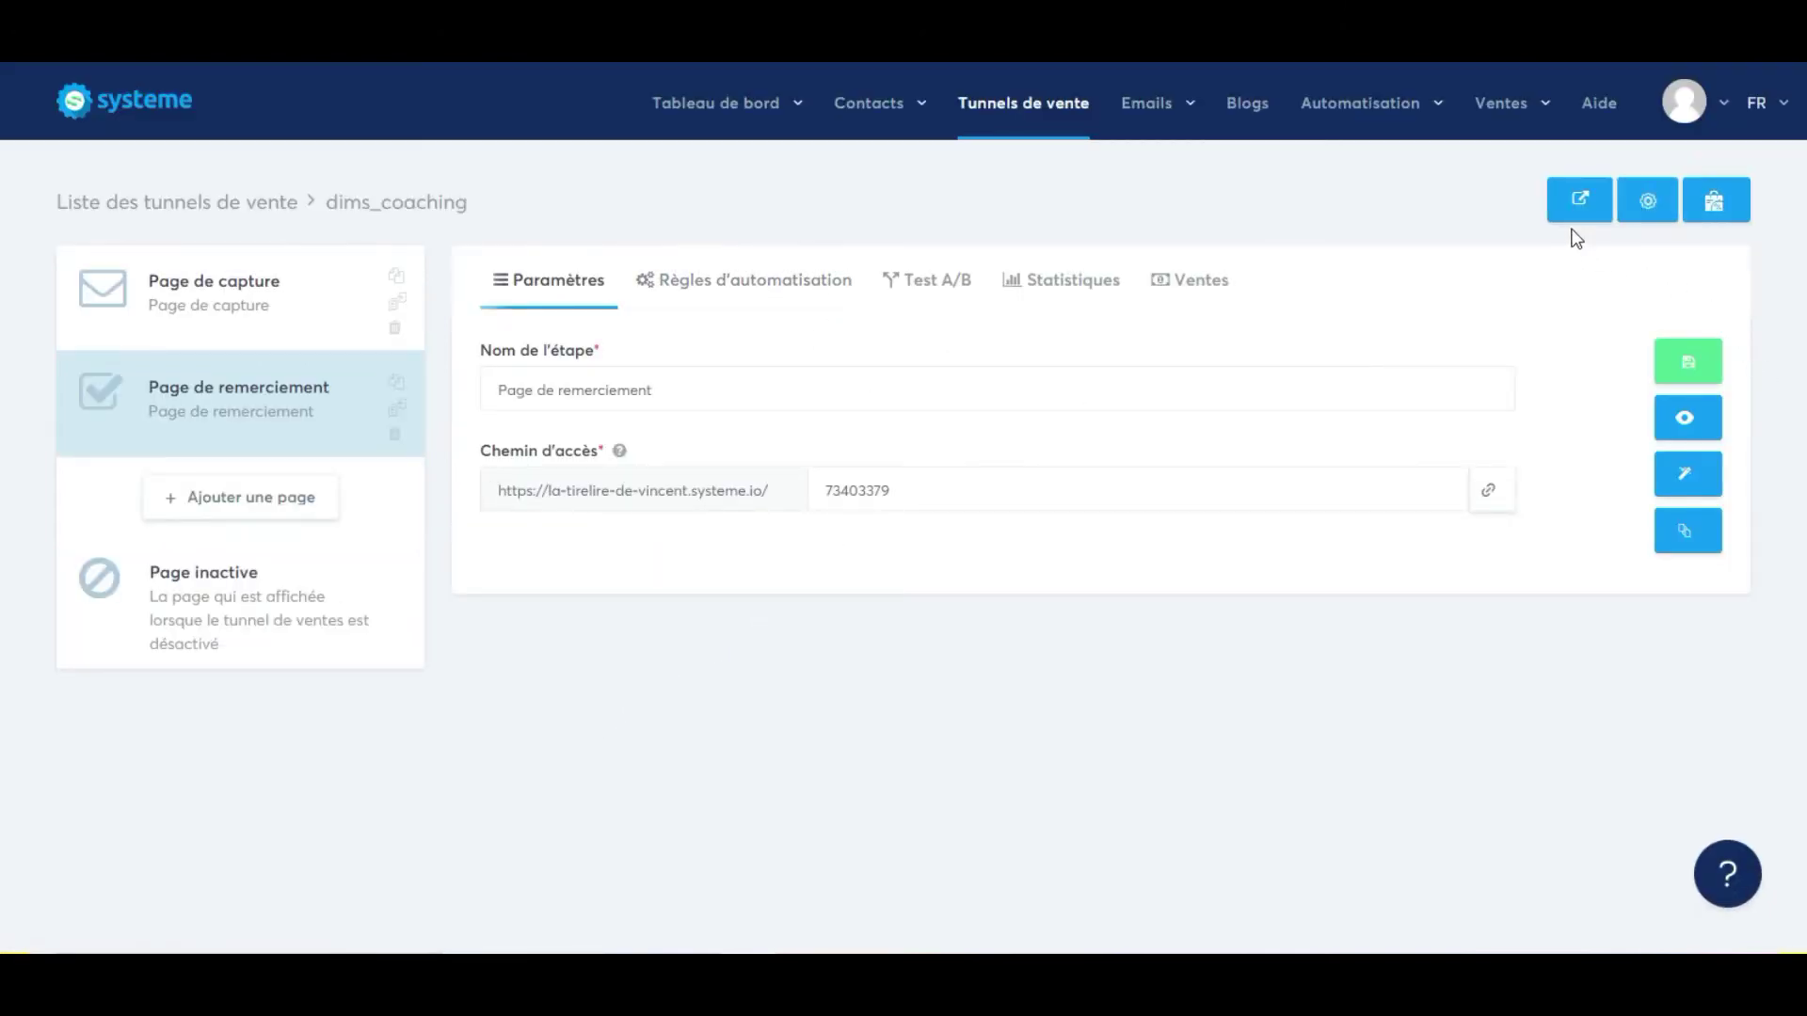
Open the thank-you page in the editor and select its page section.
click(1685, 480)
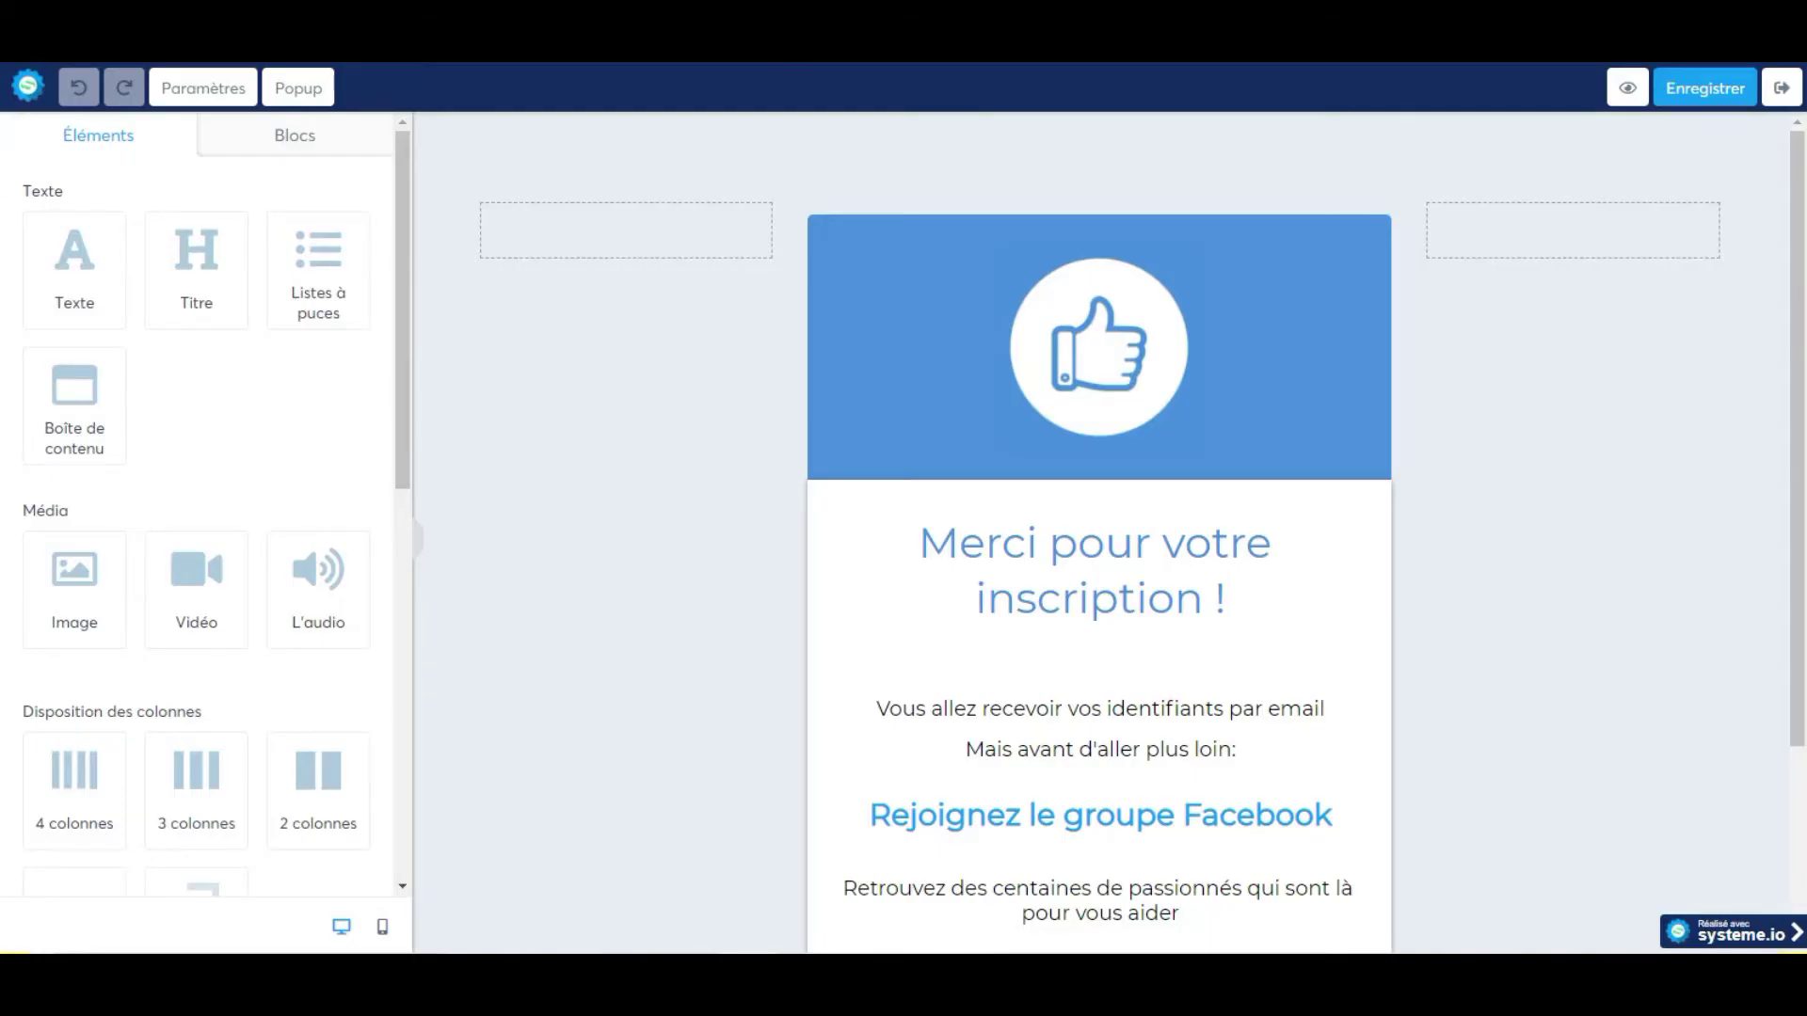
click(527, 149)
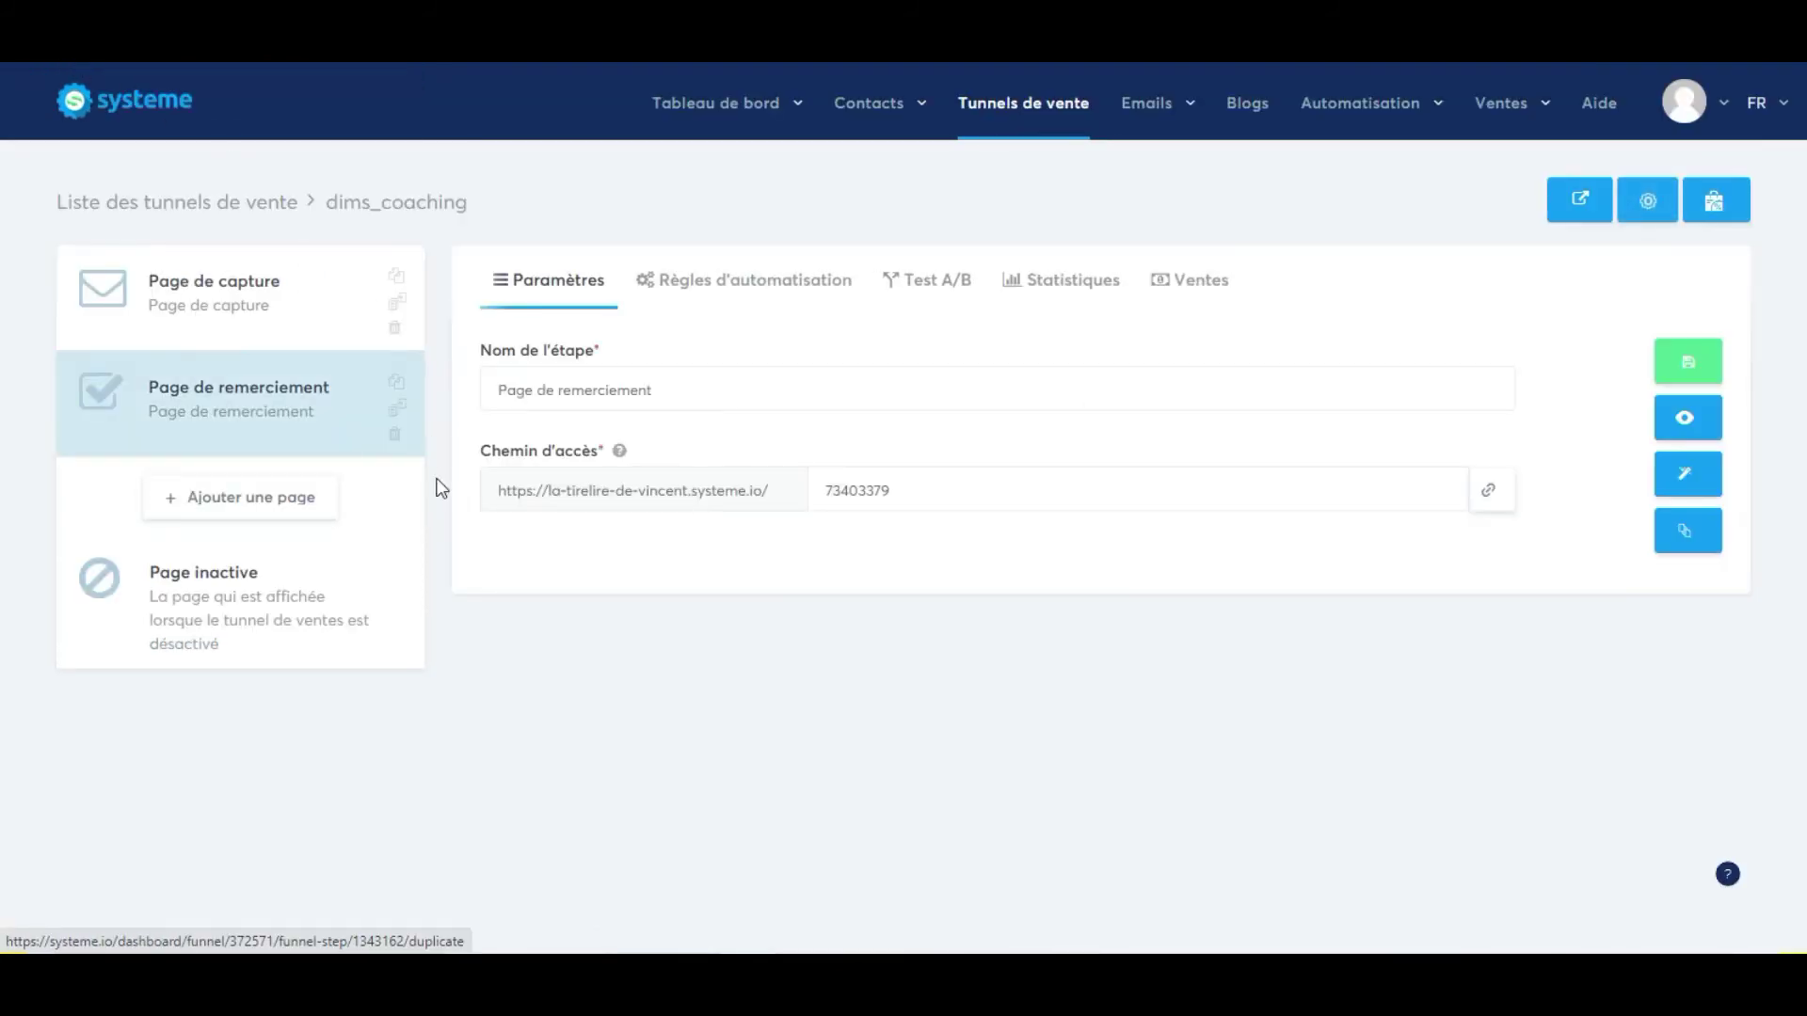
Open the capture page in the editor and inspect the signup box row's settings.
click(254, 309)
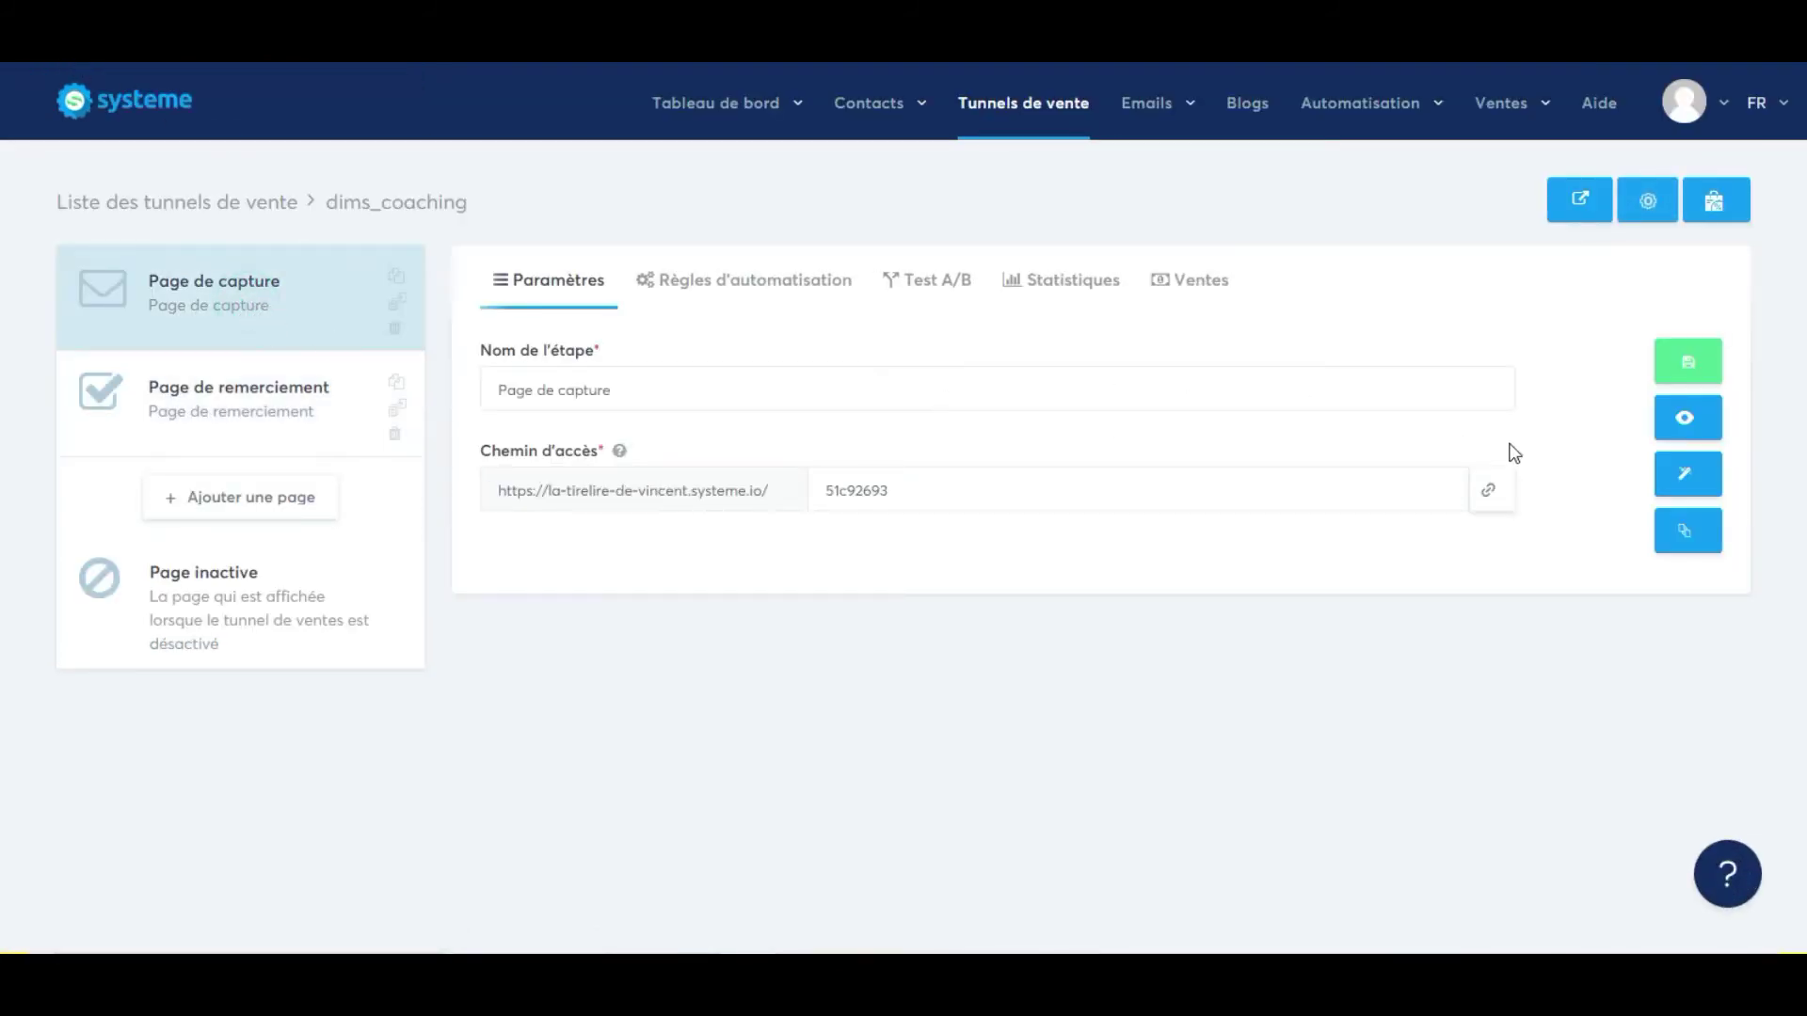
click(1683, 469)
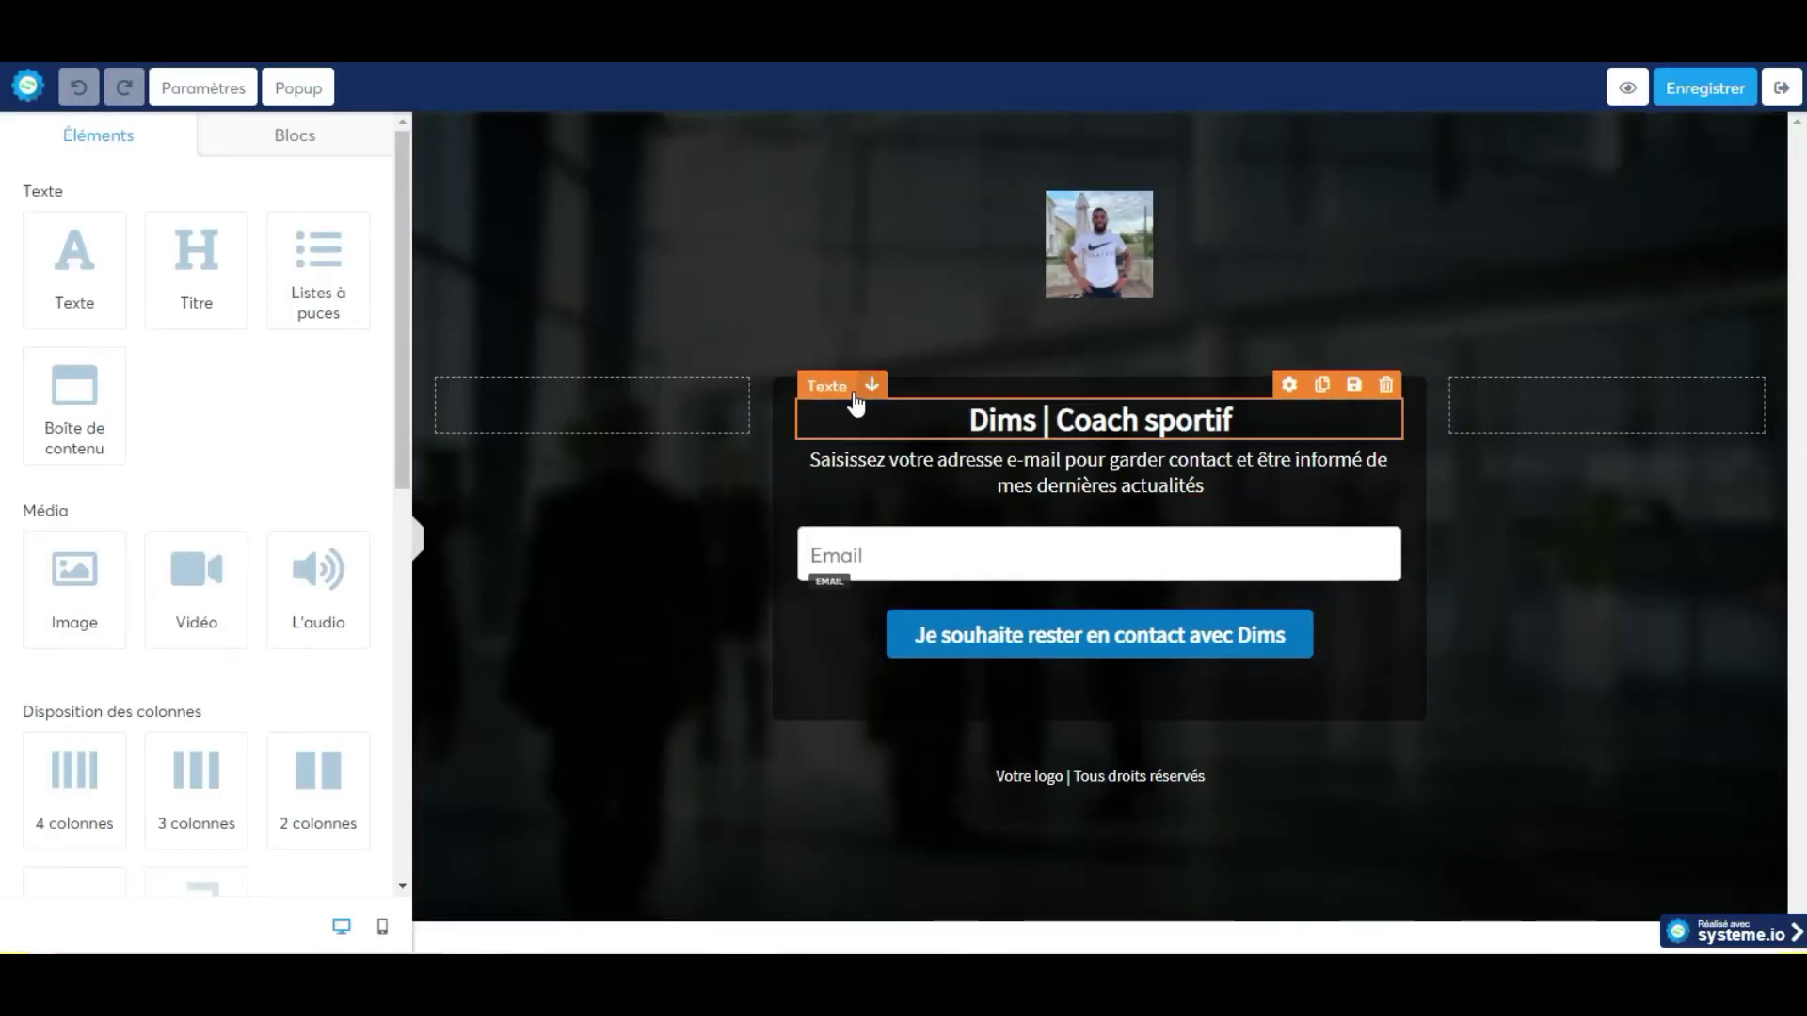
click(793, 473)
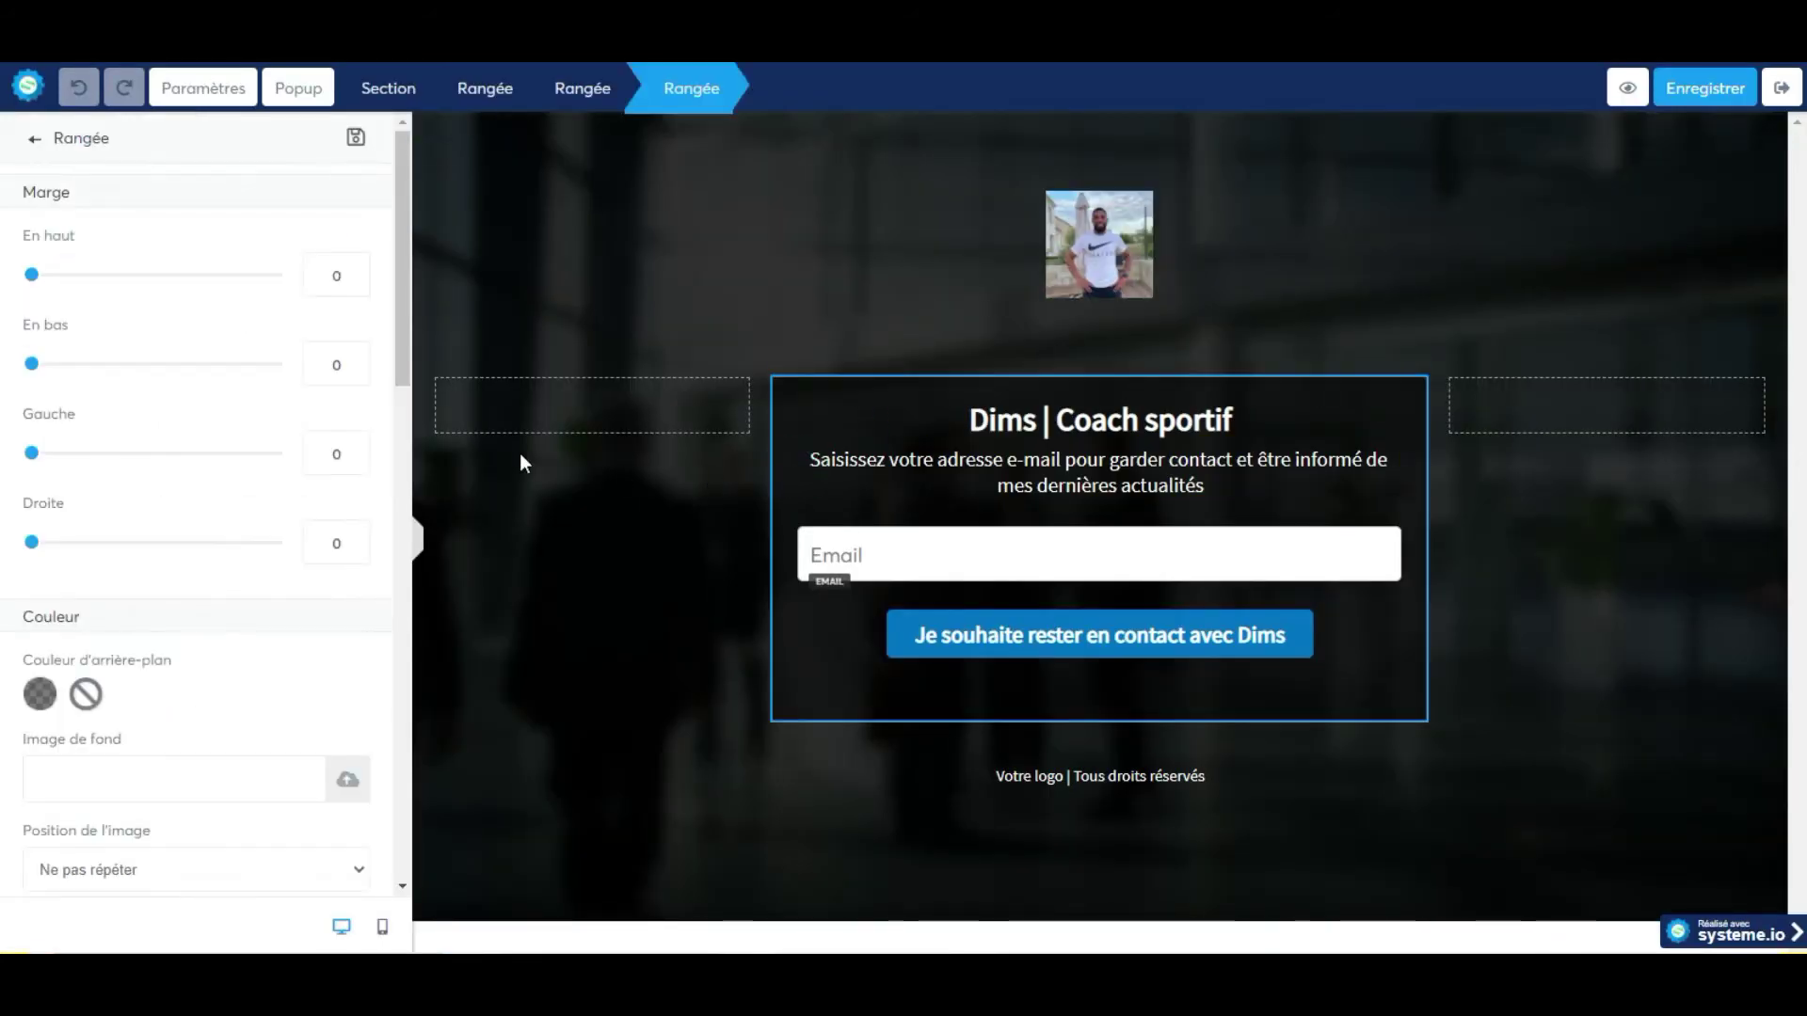
scroll(262, 607, down, 7)
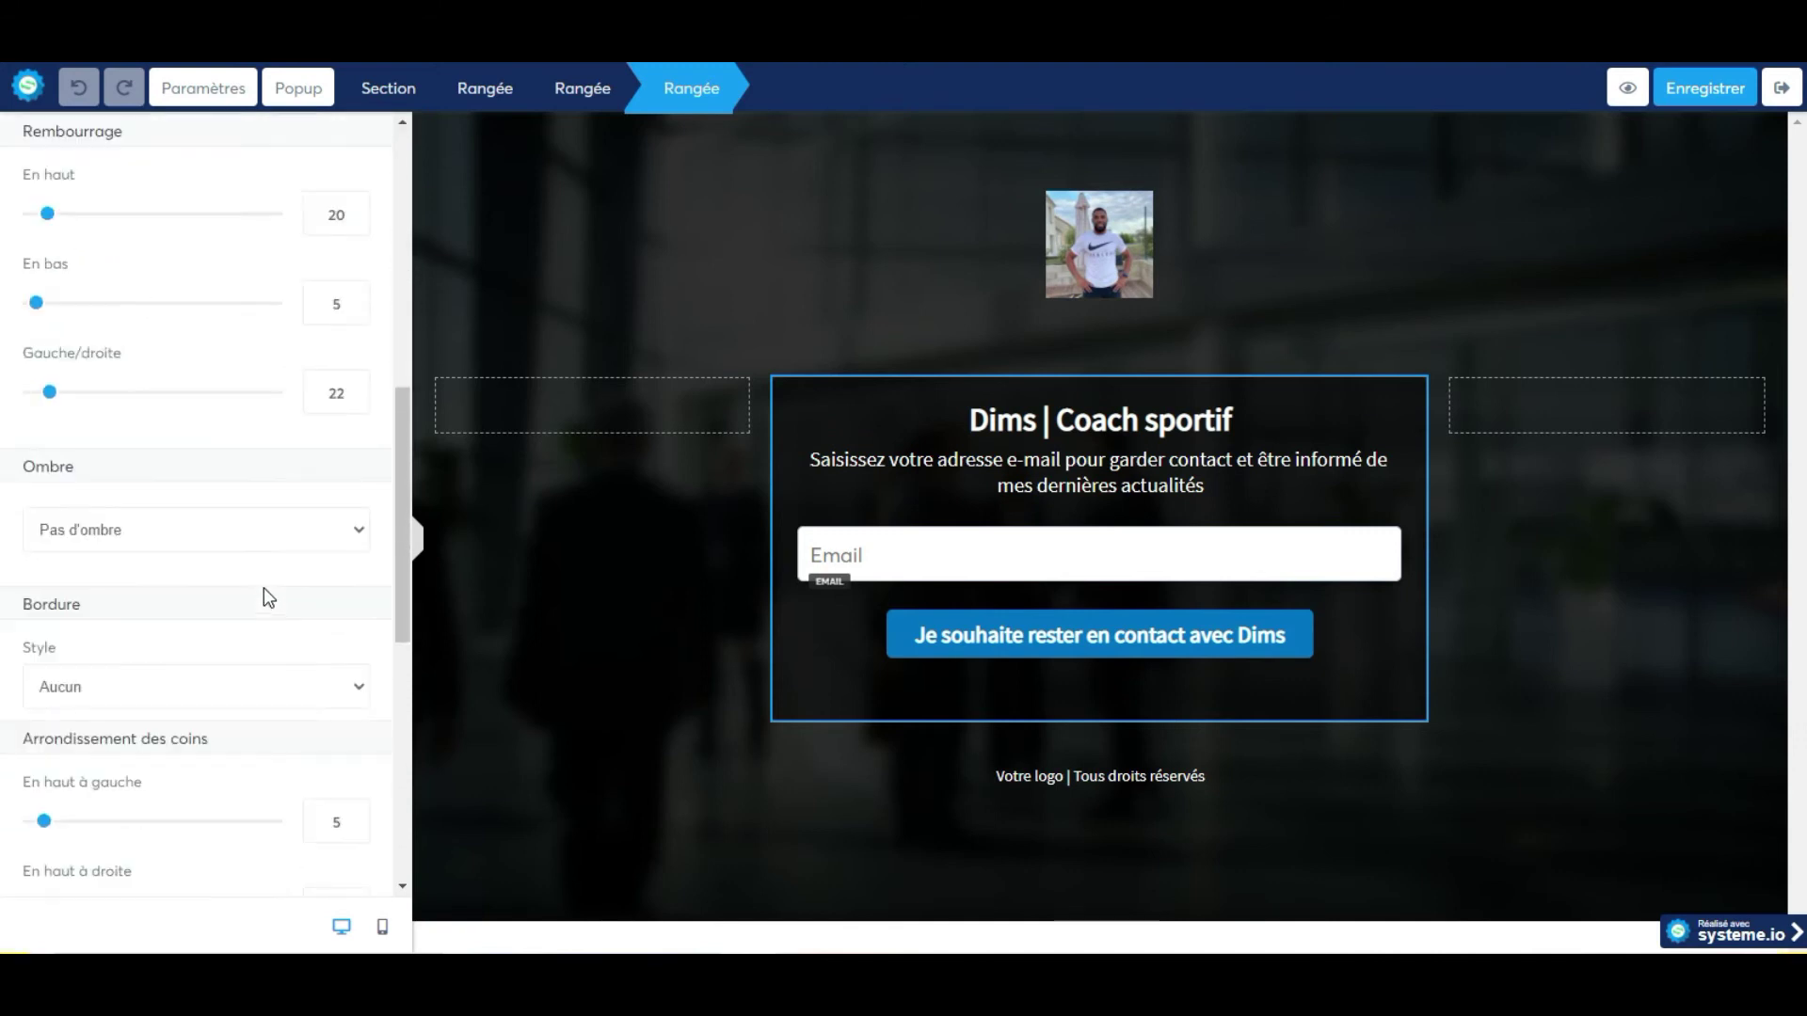
scroll(264, 589, down, 9)
scroll(268, 579, up, 5)
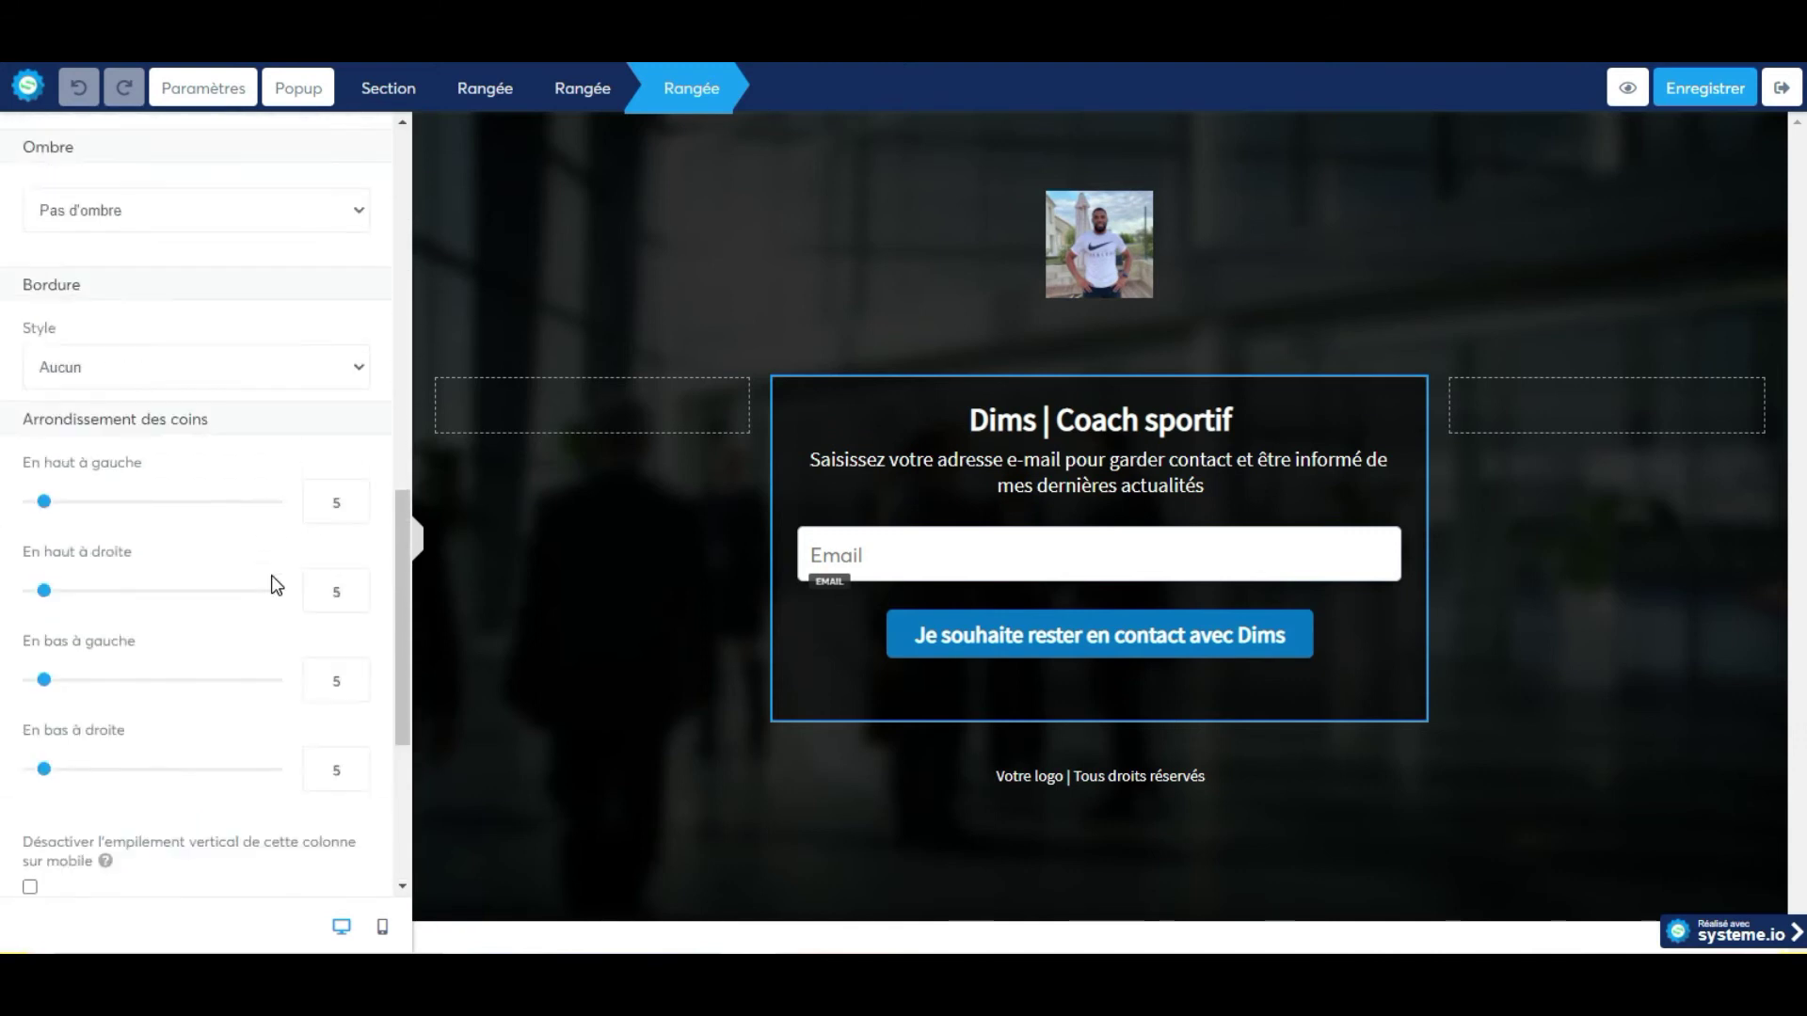
scroll(275, 574, up, 10)
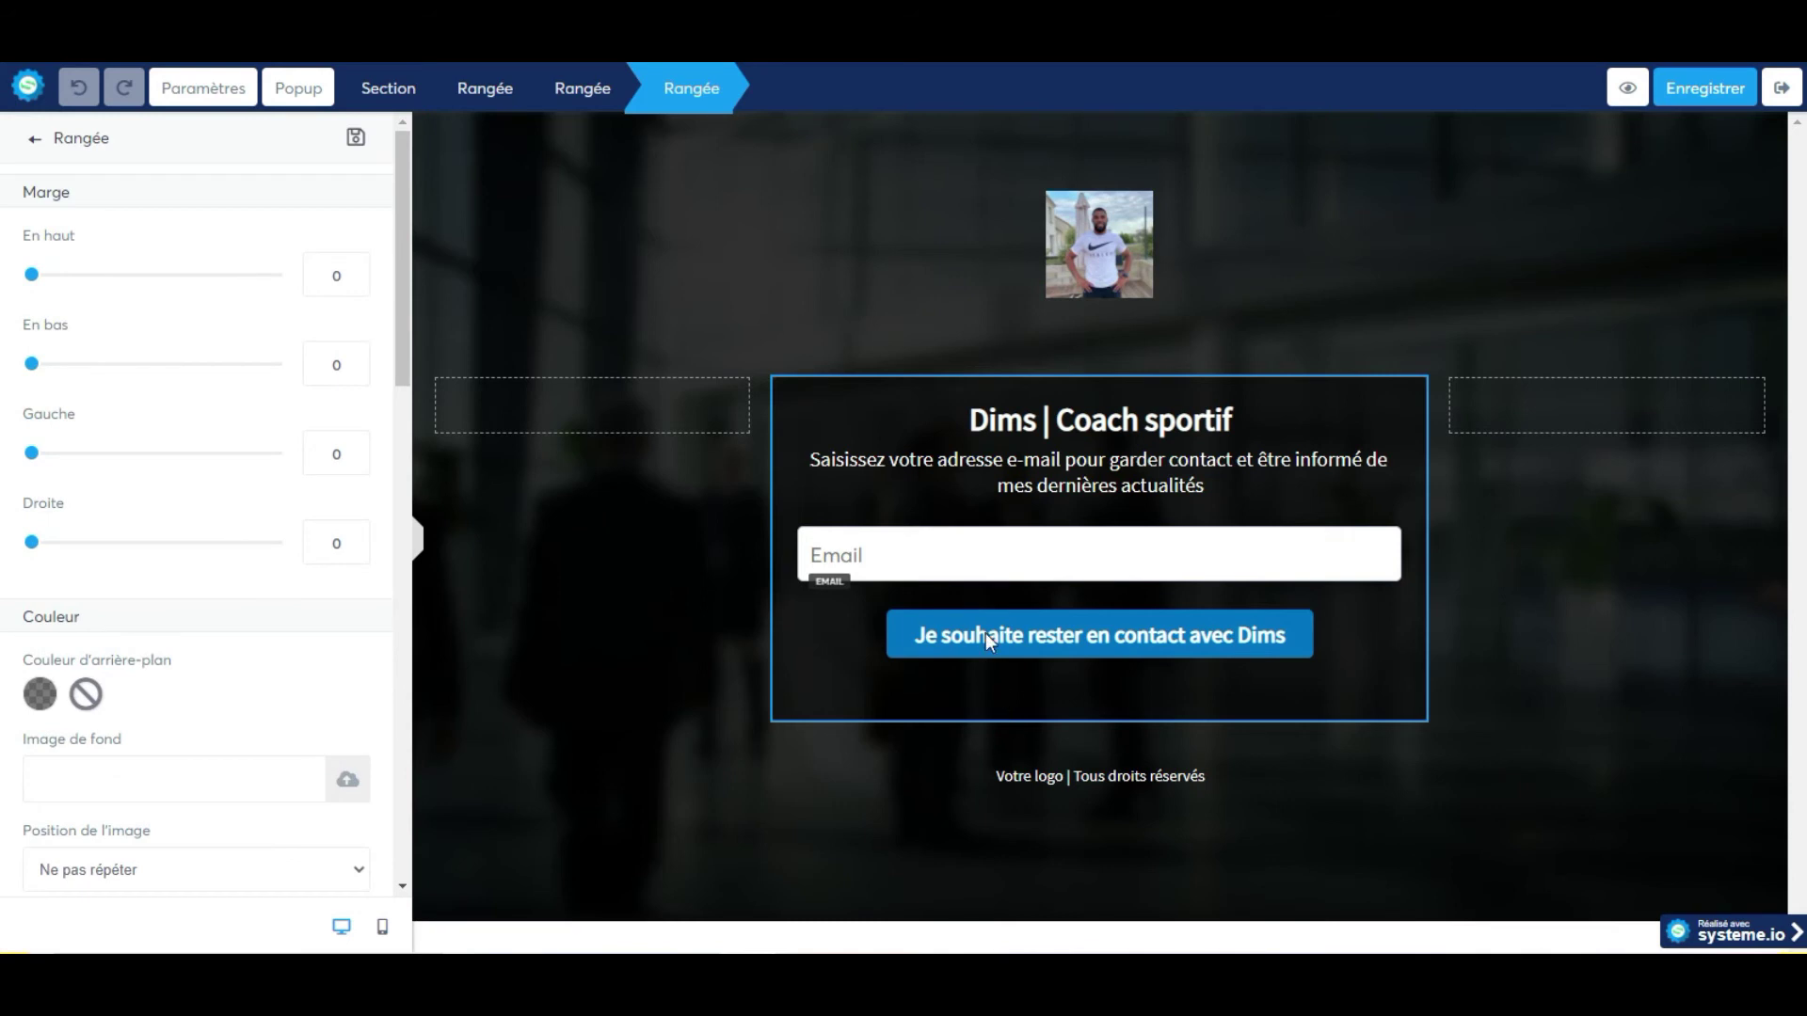
click(678, 614)
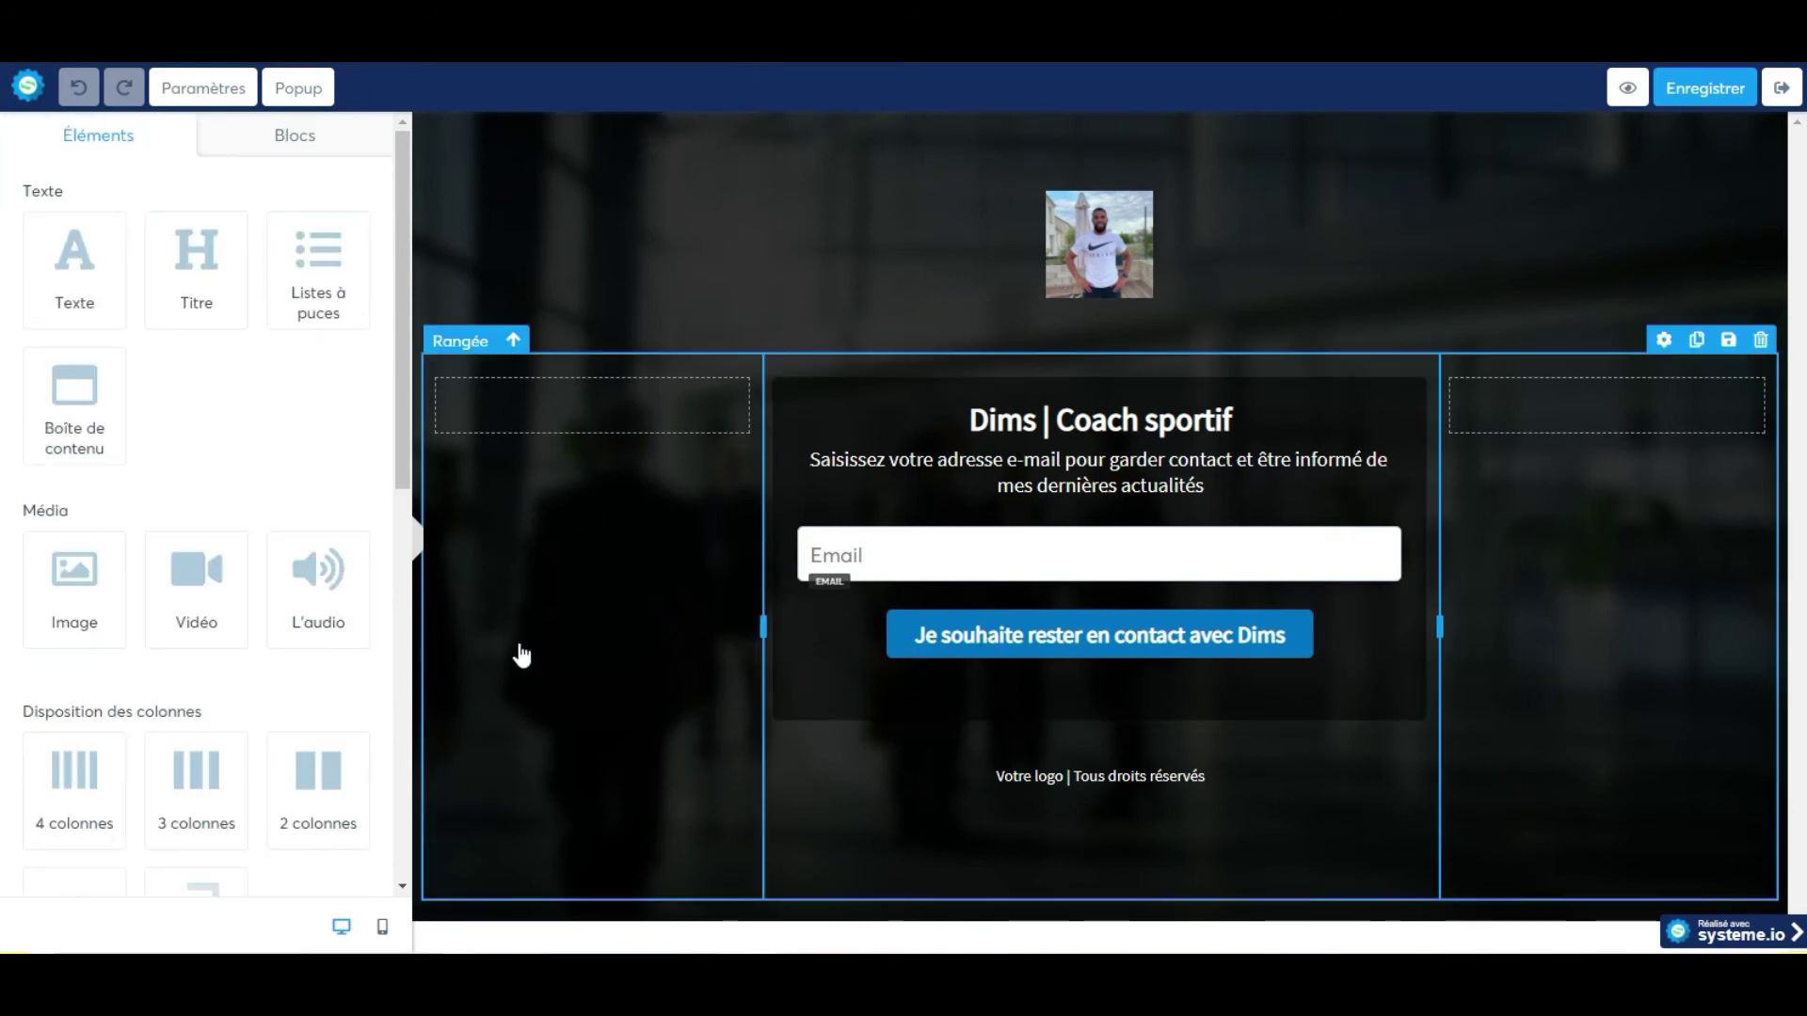
Inspect the coach photo's image settings, then deselect it.
scroll(209, 577, down, 8)
scroll(282, 565, up, 3)
scroll(352, 556, up, 5)
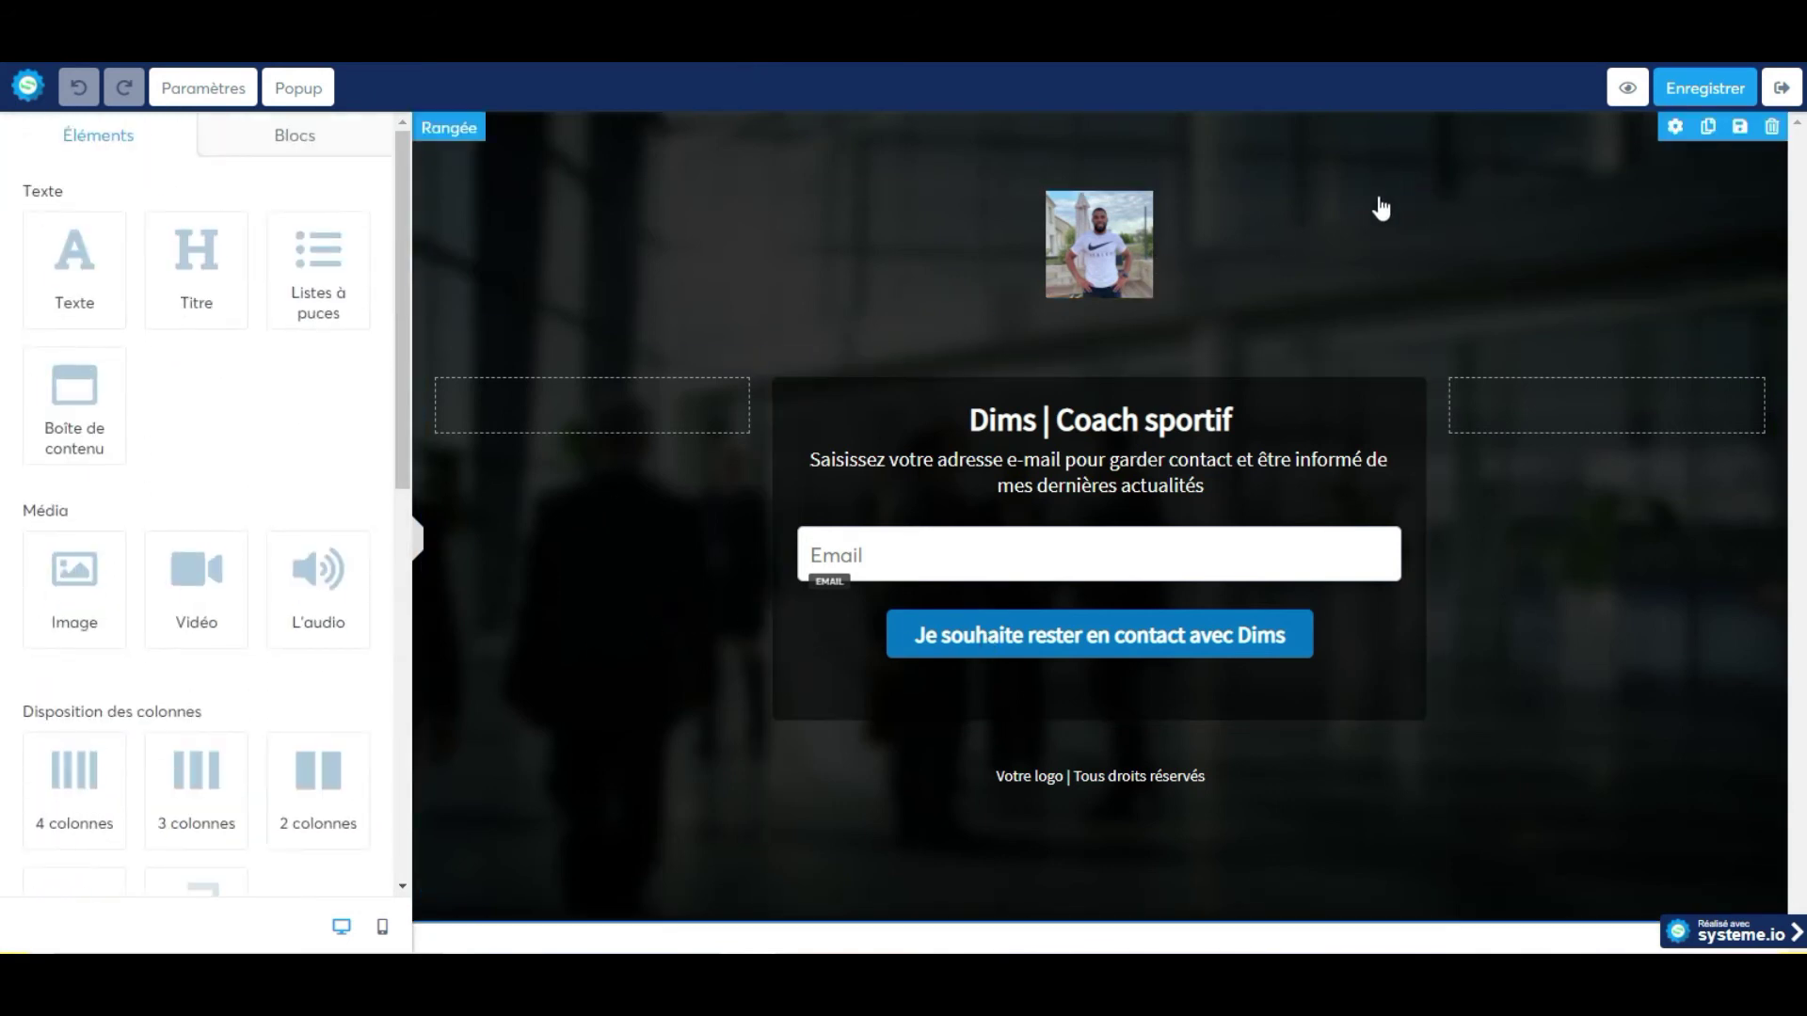
click(1371, 241)
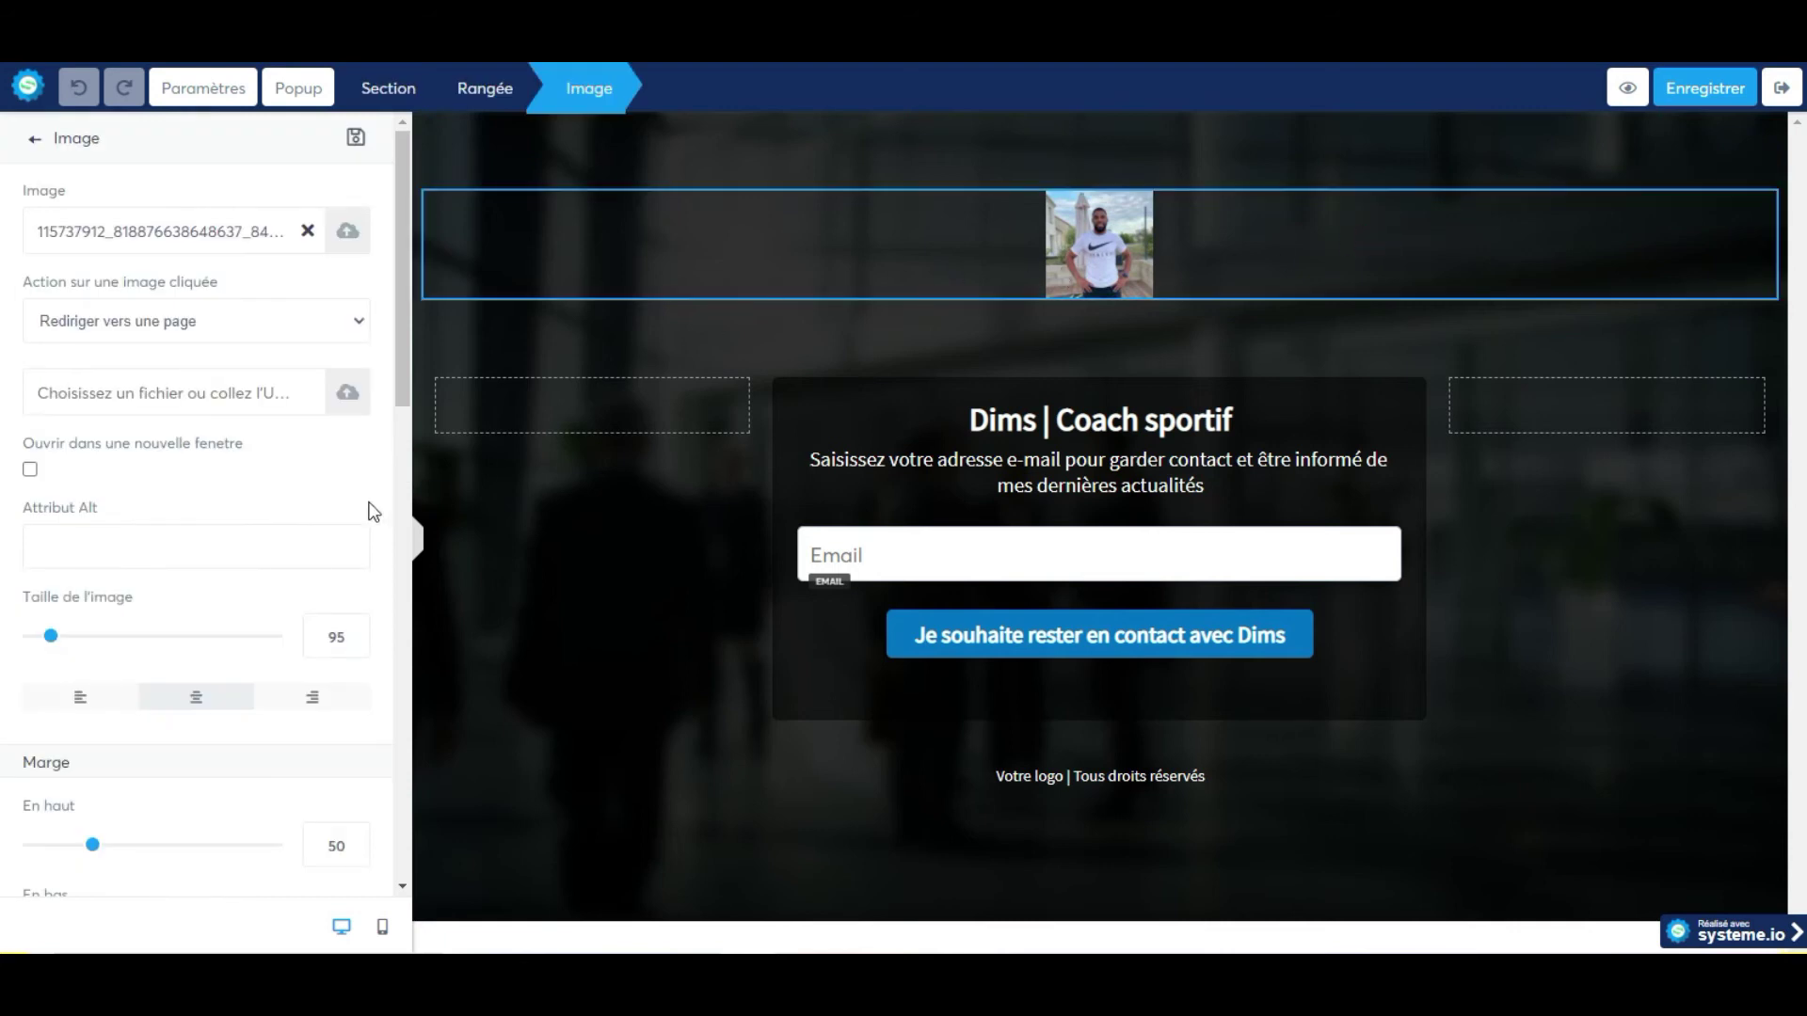
scroll(372, 513, down, 3)
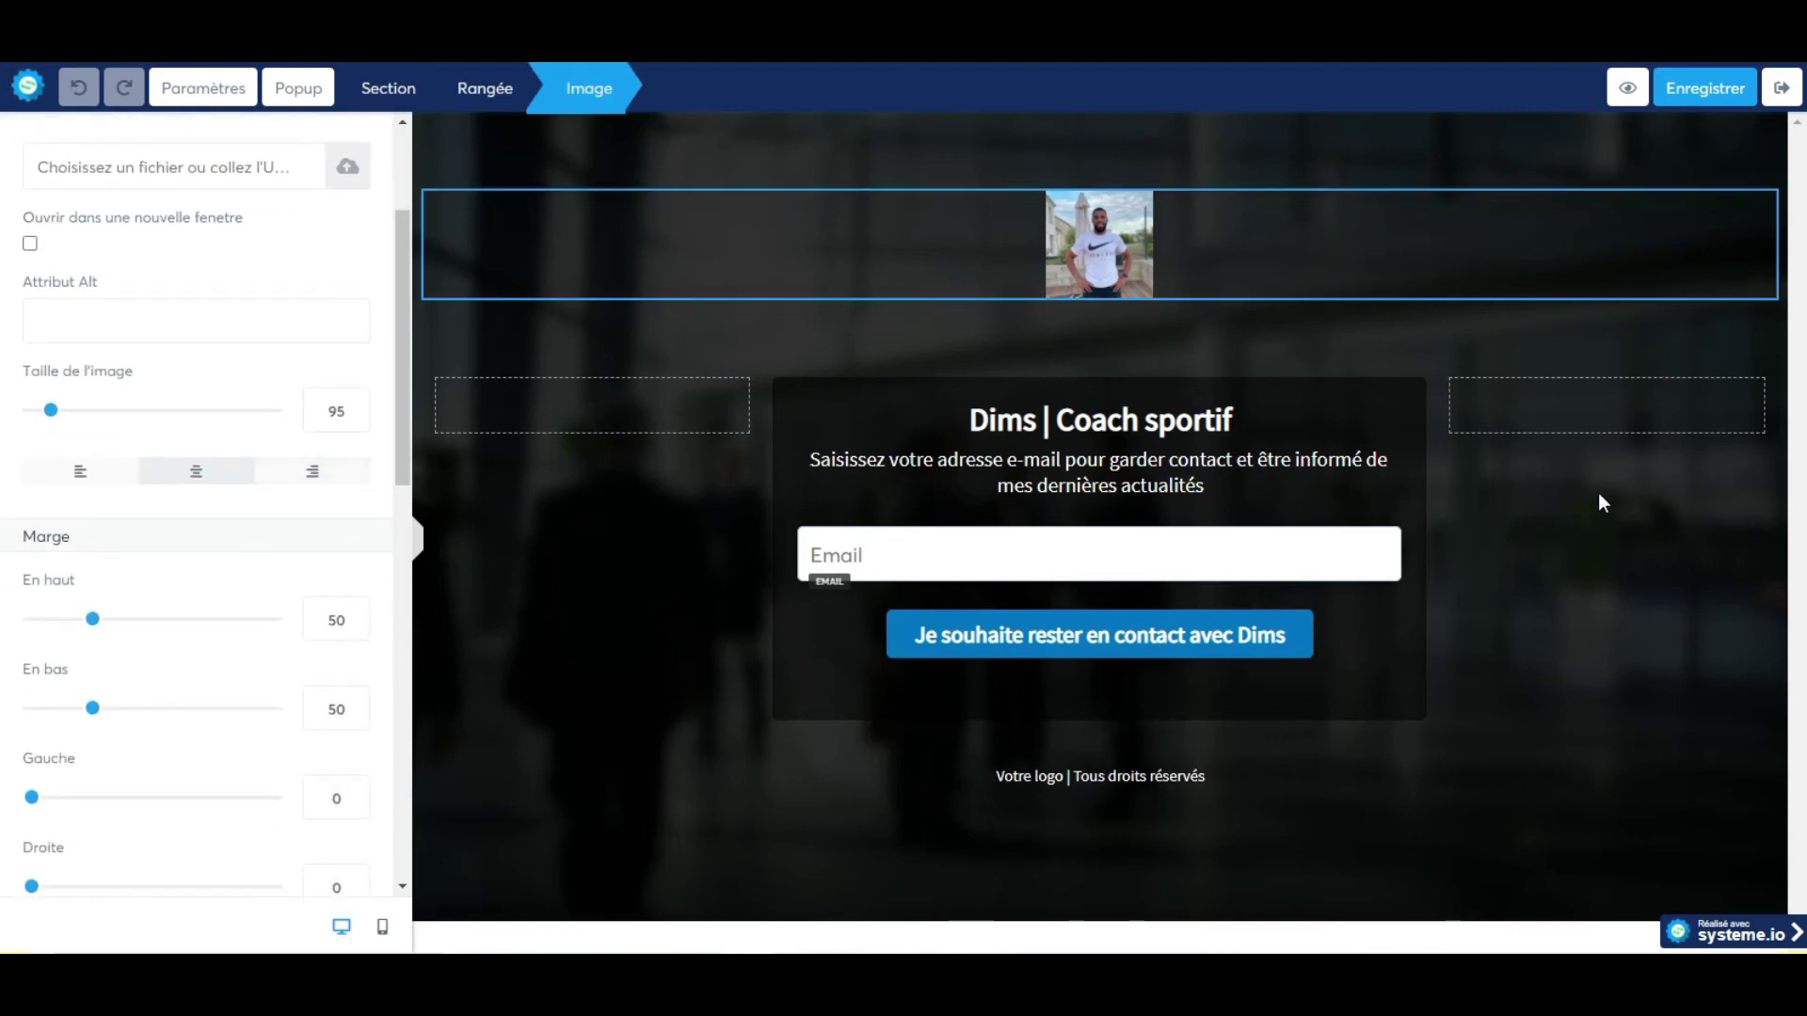
scroll(235, 487, down, 10)
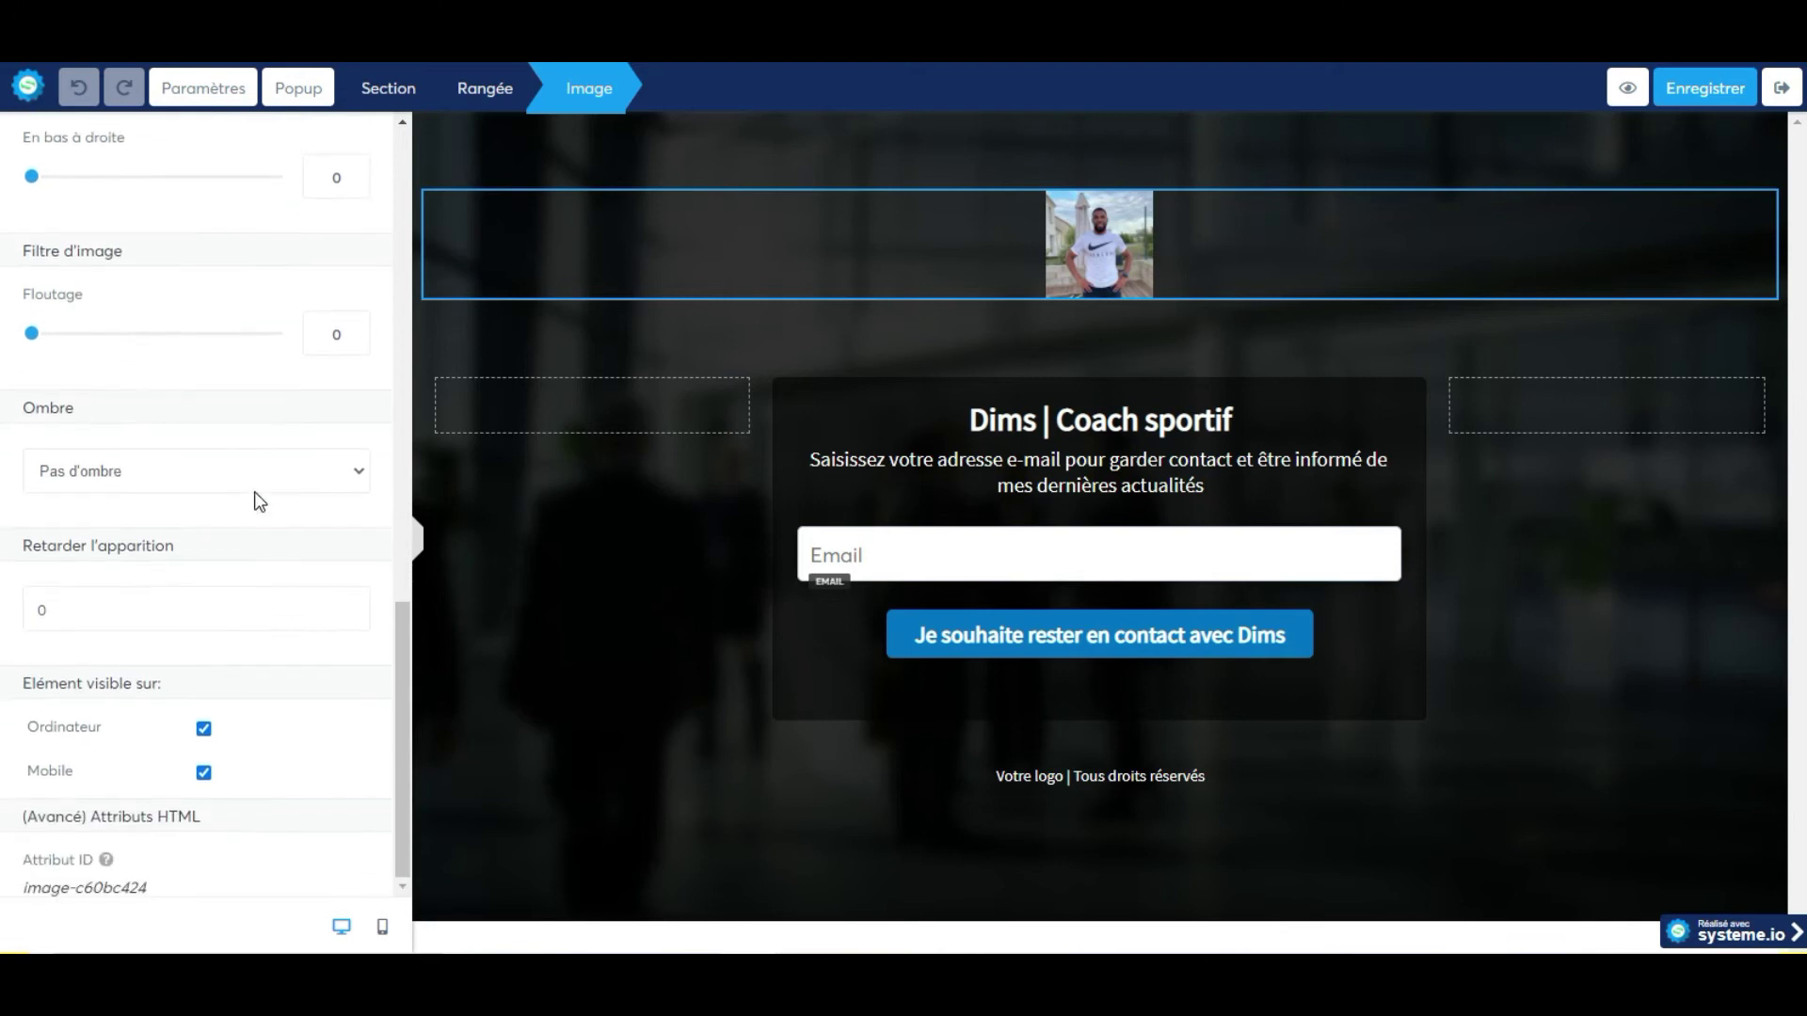
key(Escape)
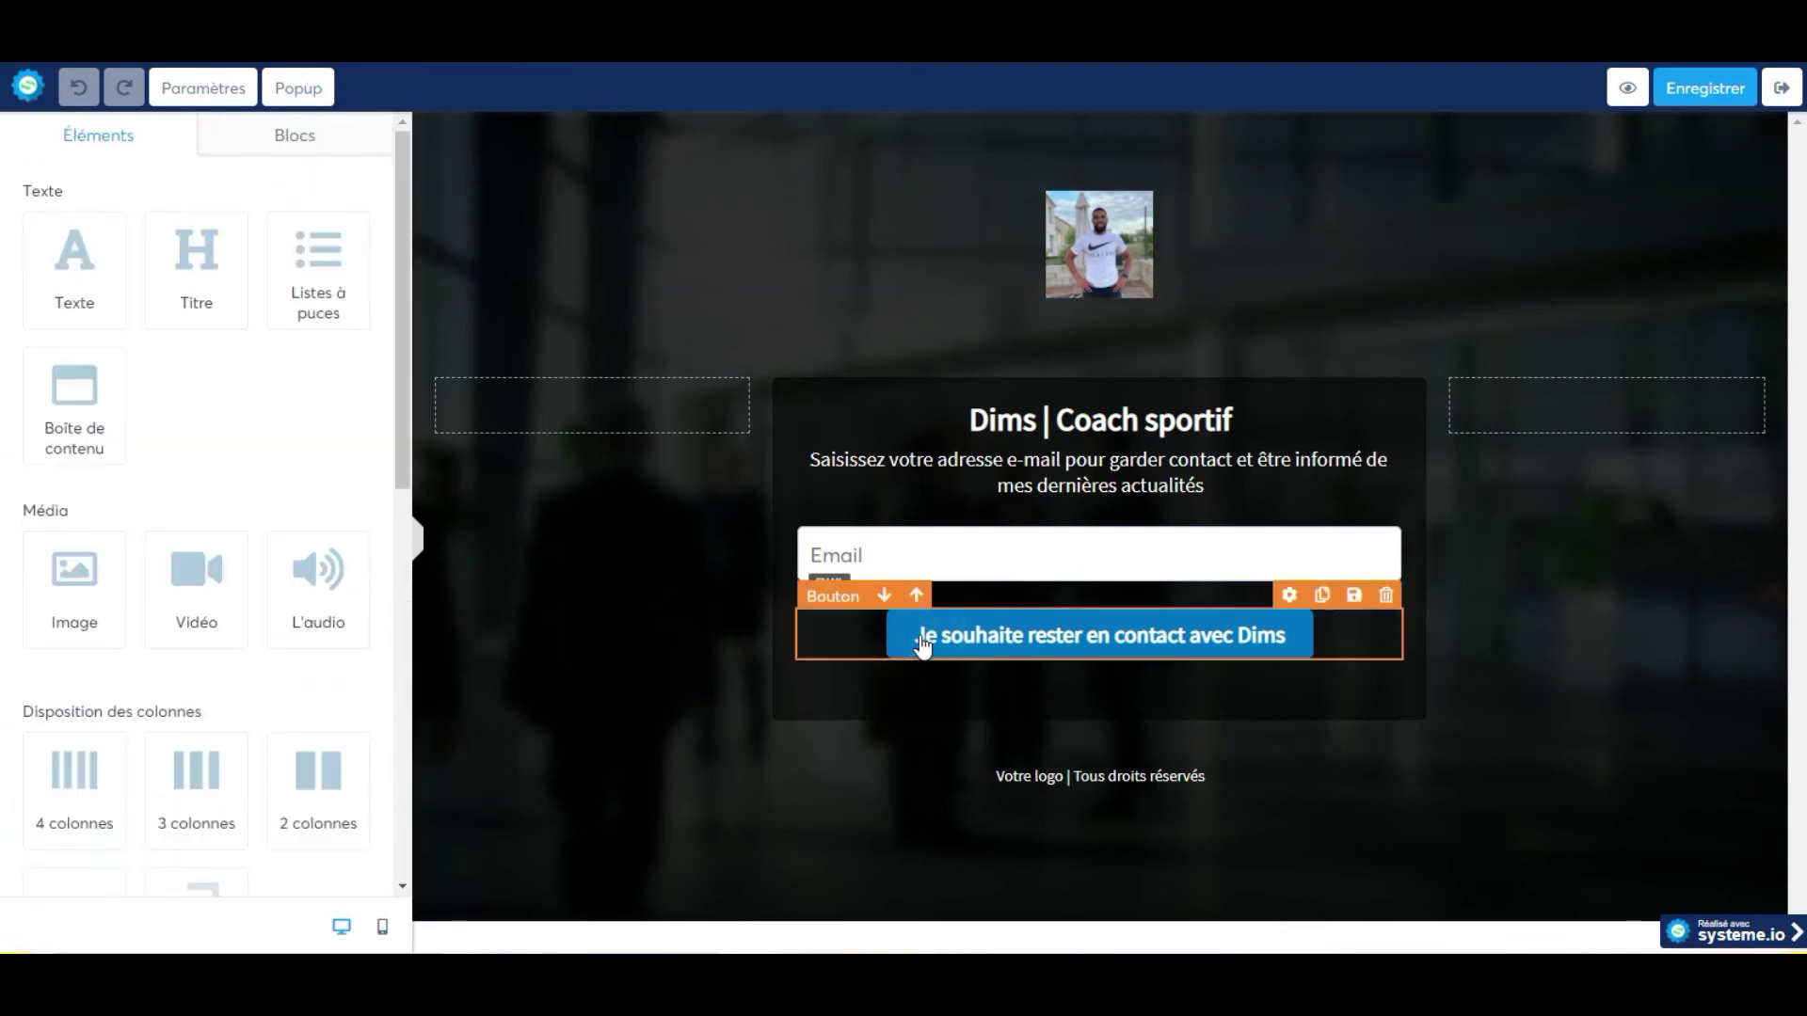
Copy the submit button's background colour 0174C7, then show the Page de remerciement step's settings.
click(979, 643)
scroll(202, 585, down, 5)
scroll(105, 420, down, 5)
scroll(59, 382, up, 3)
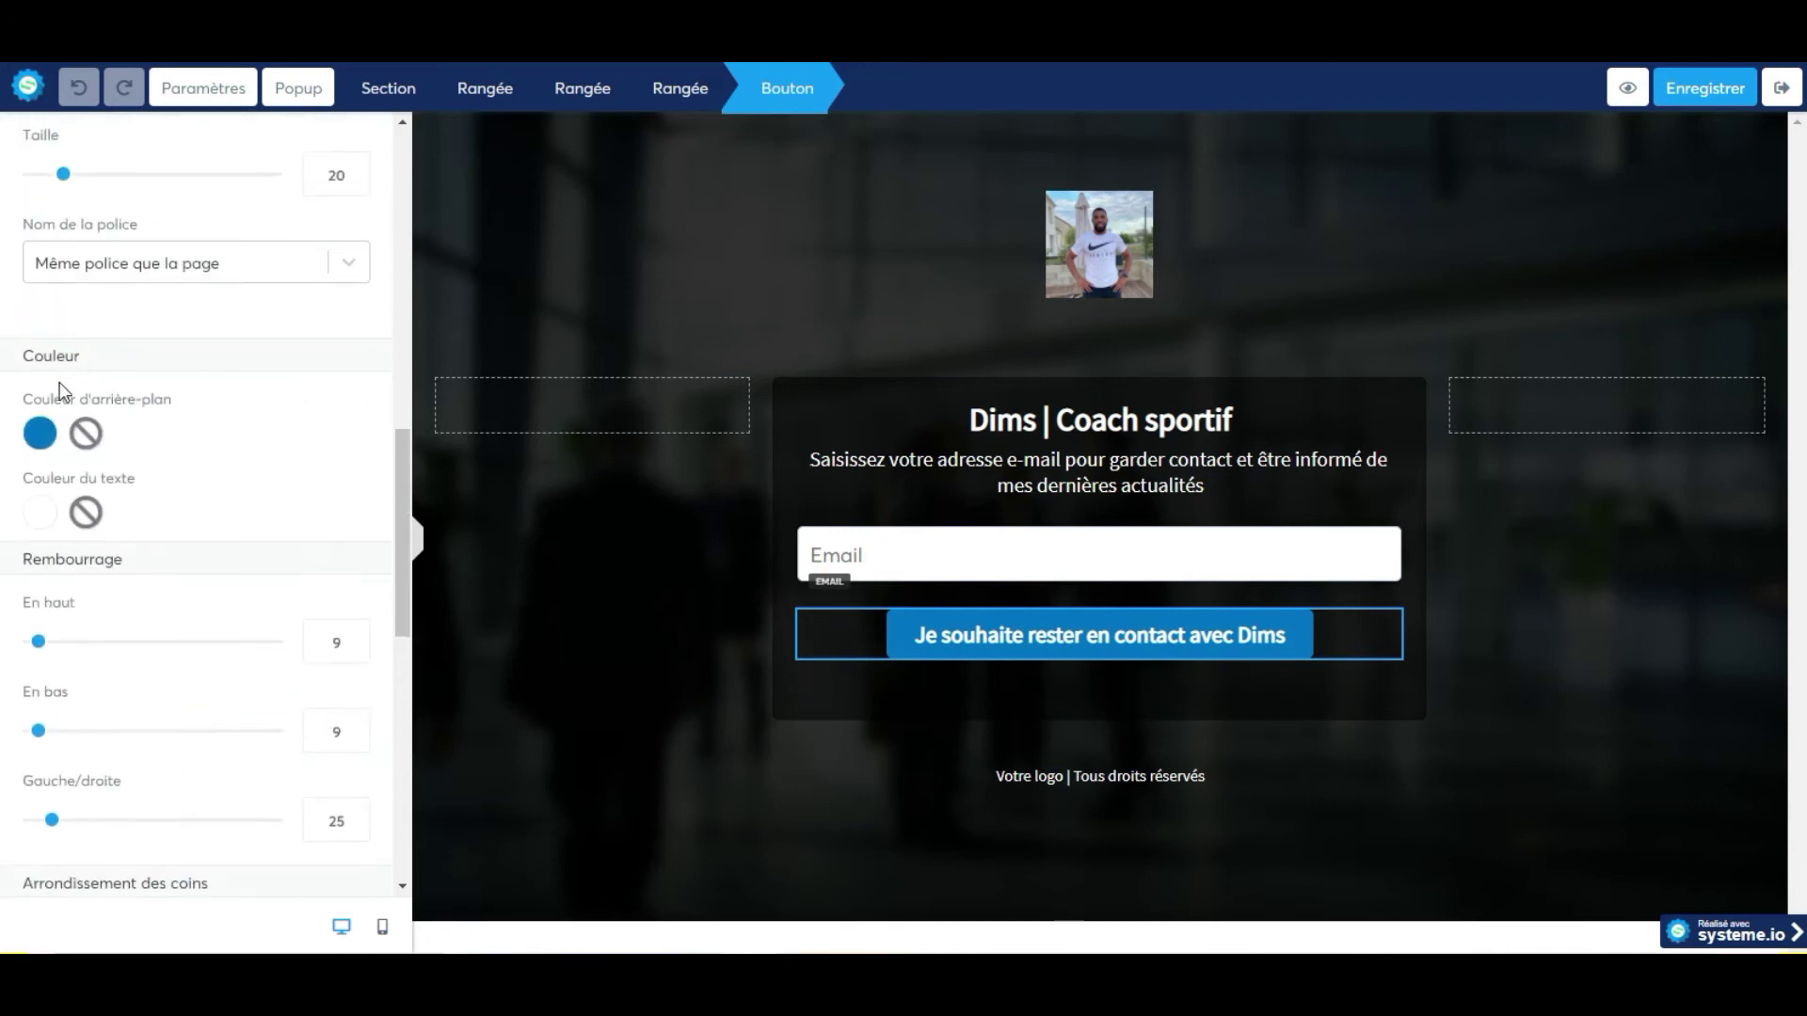
click(39, 431)
double_click(180, 563)
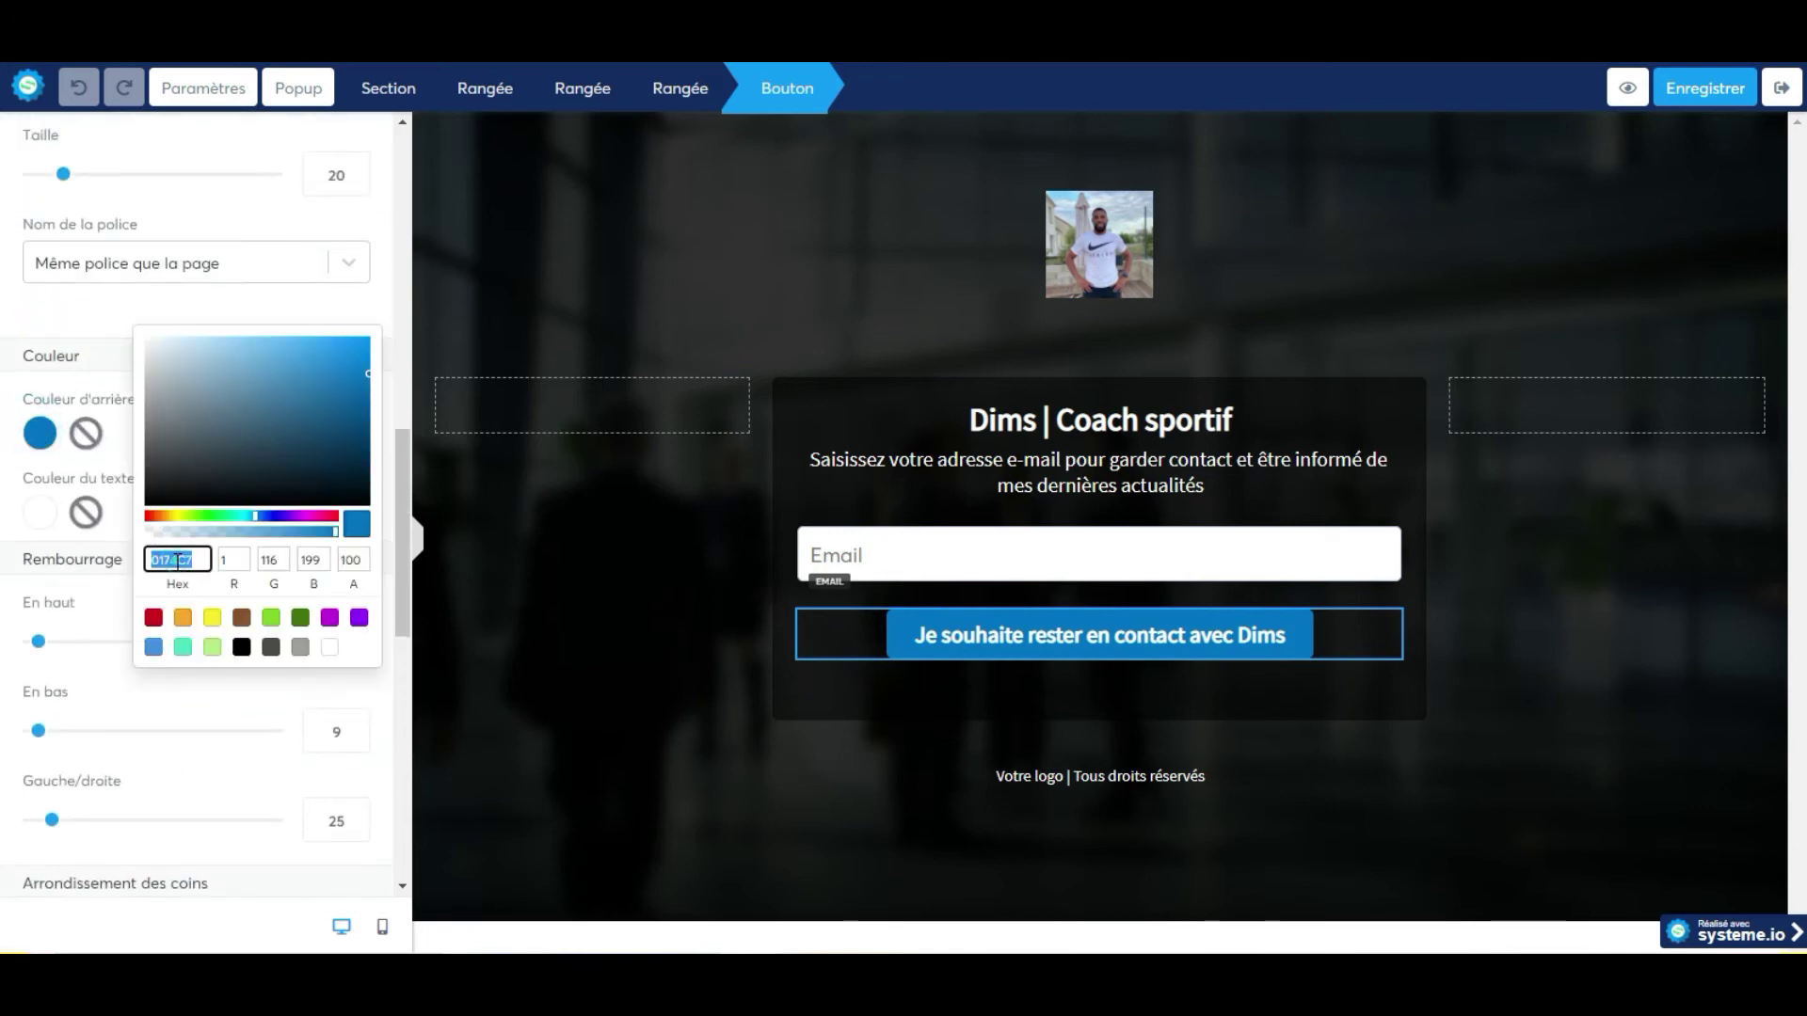
right_click(177, 562)
click(246, 648)
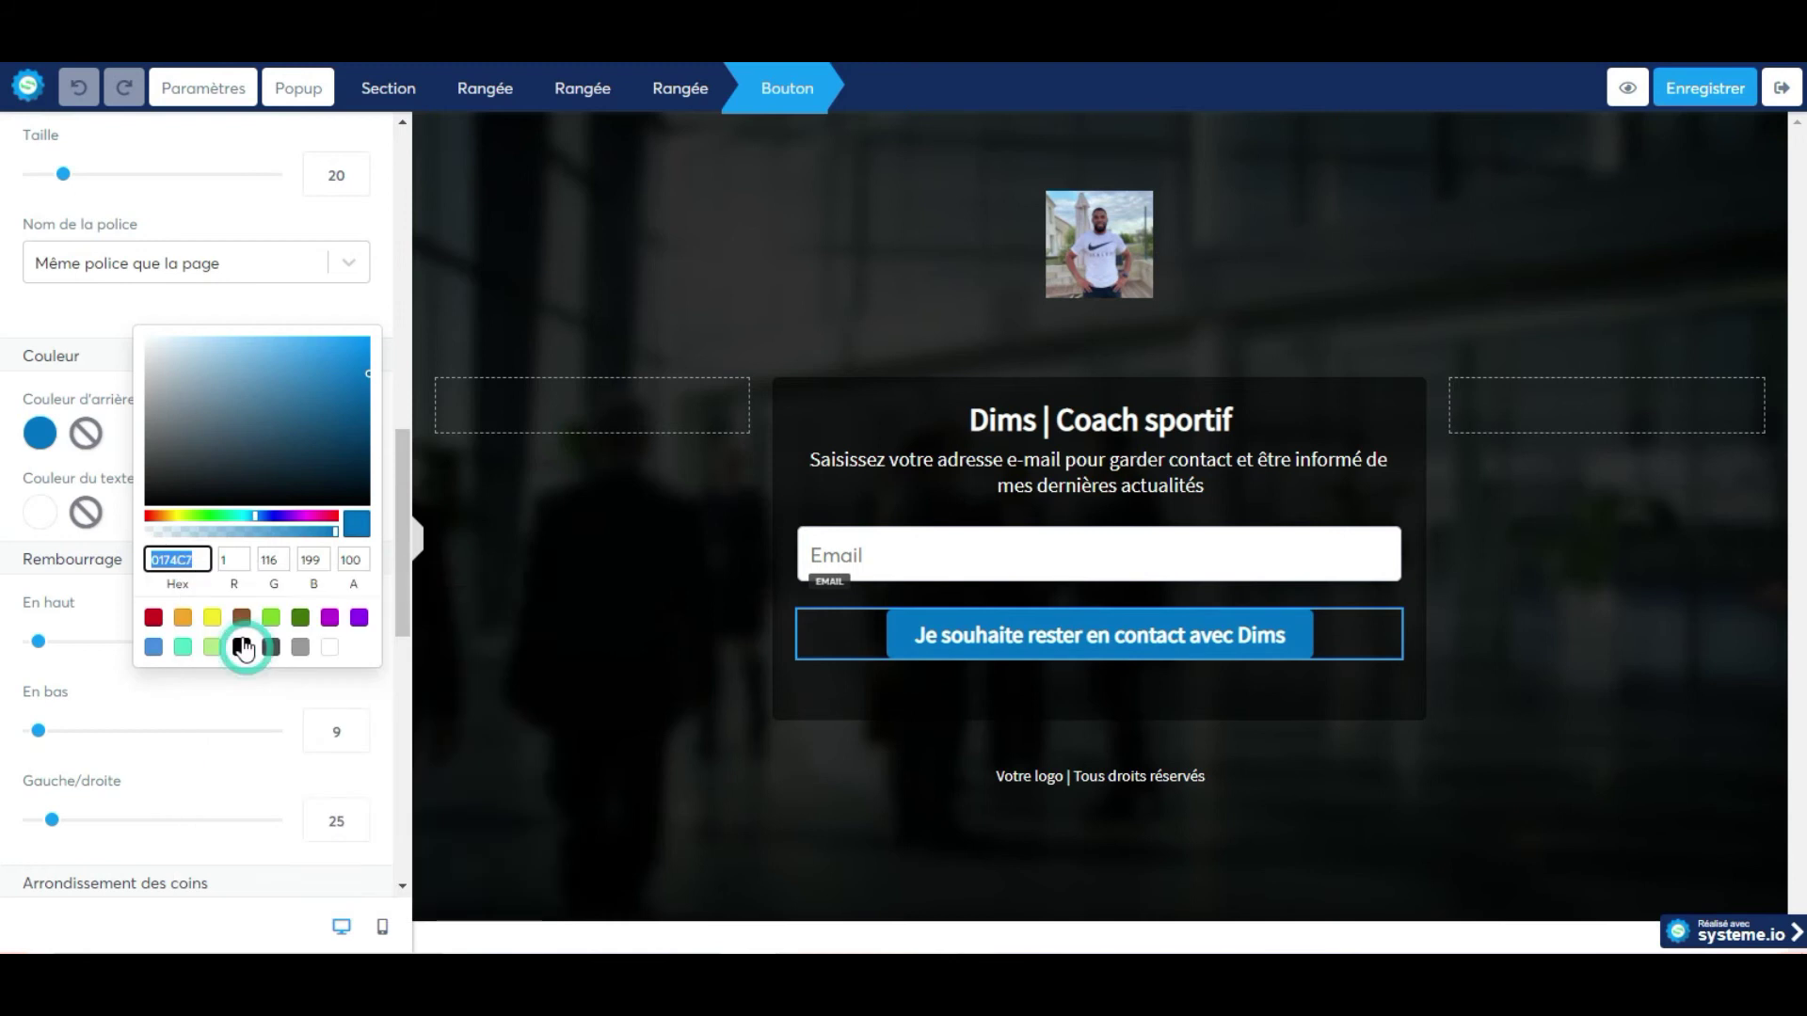
click(1782, 91)
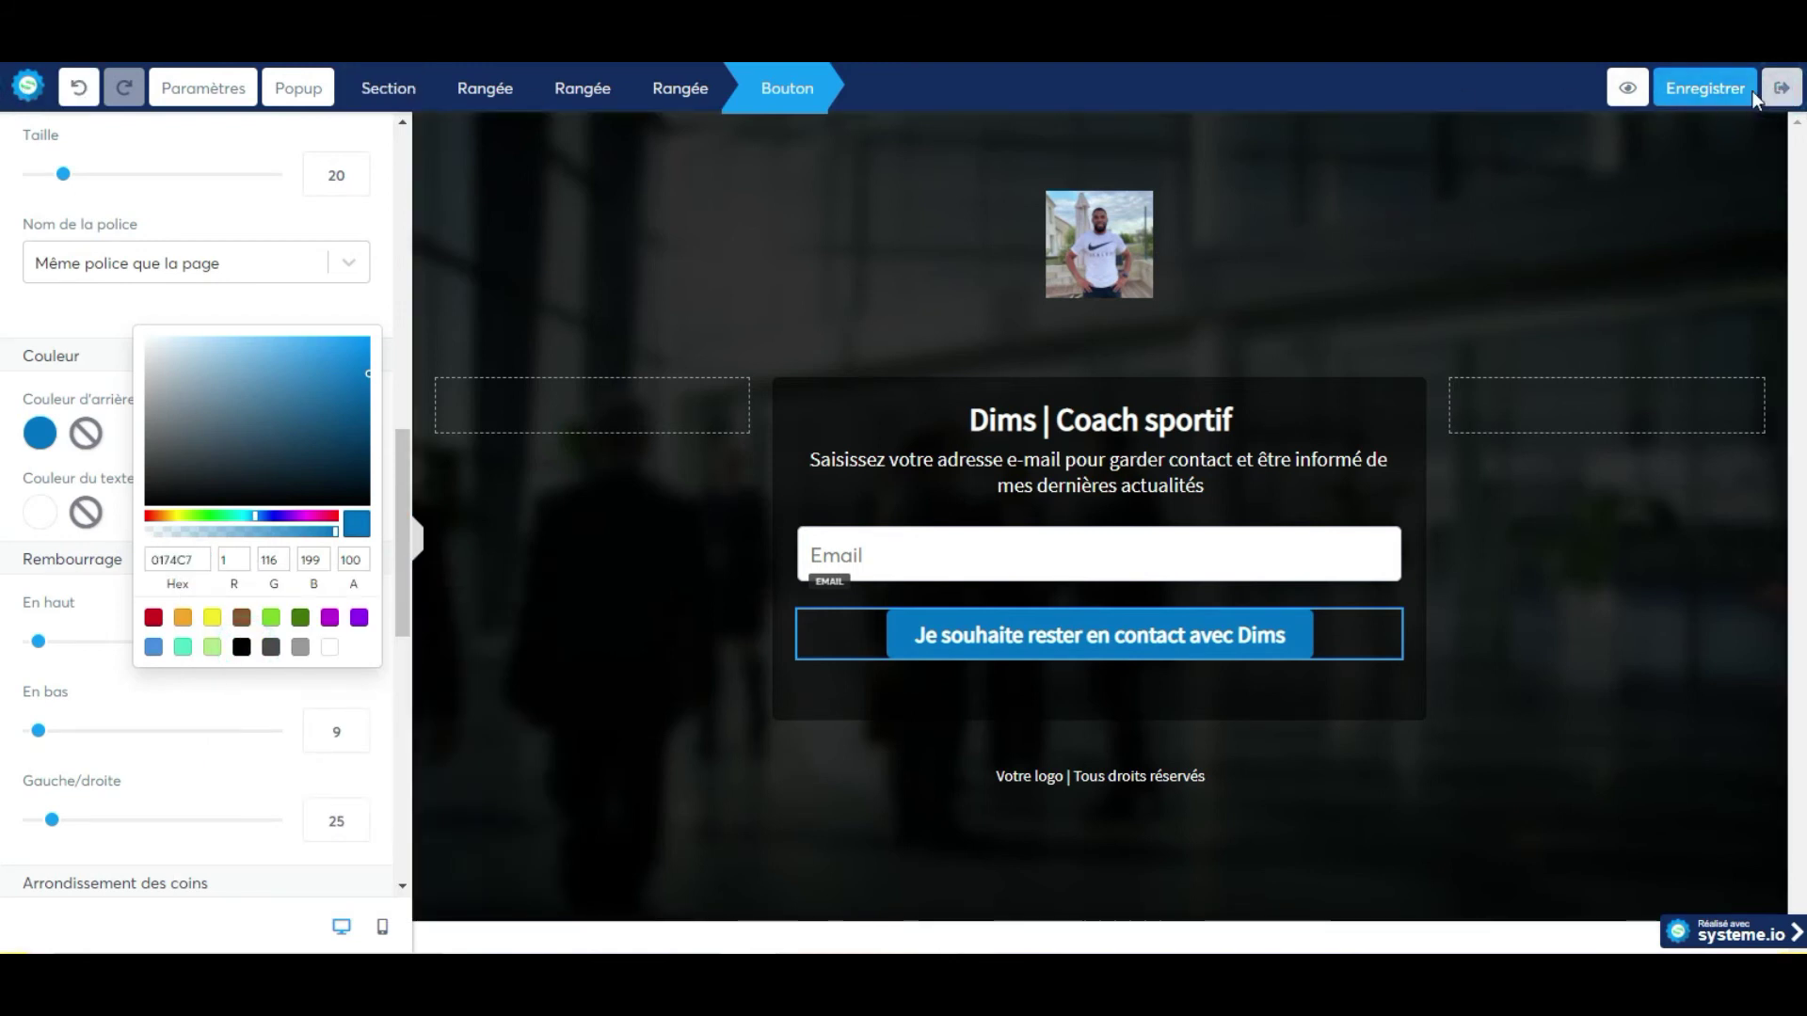
click(228, 414)
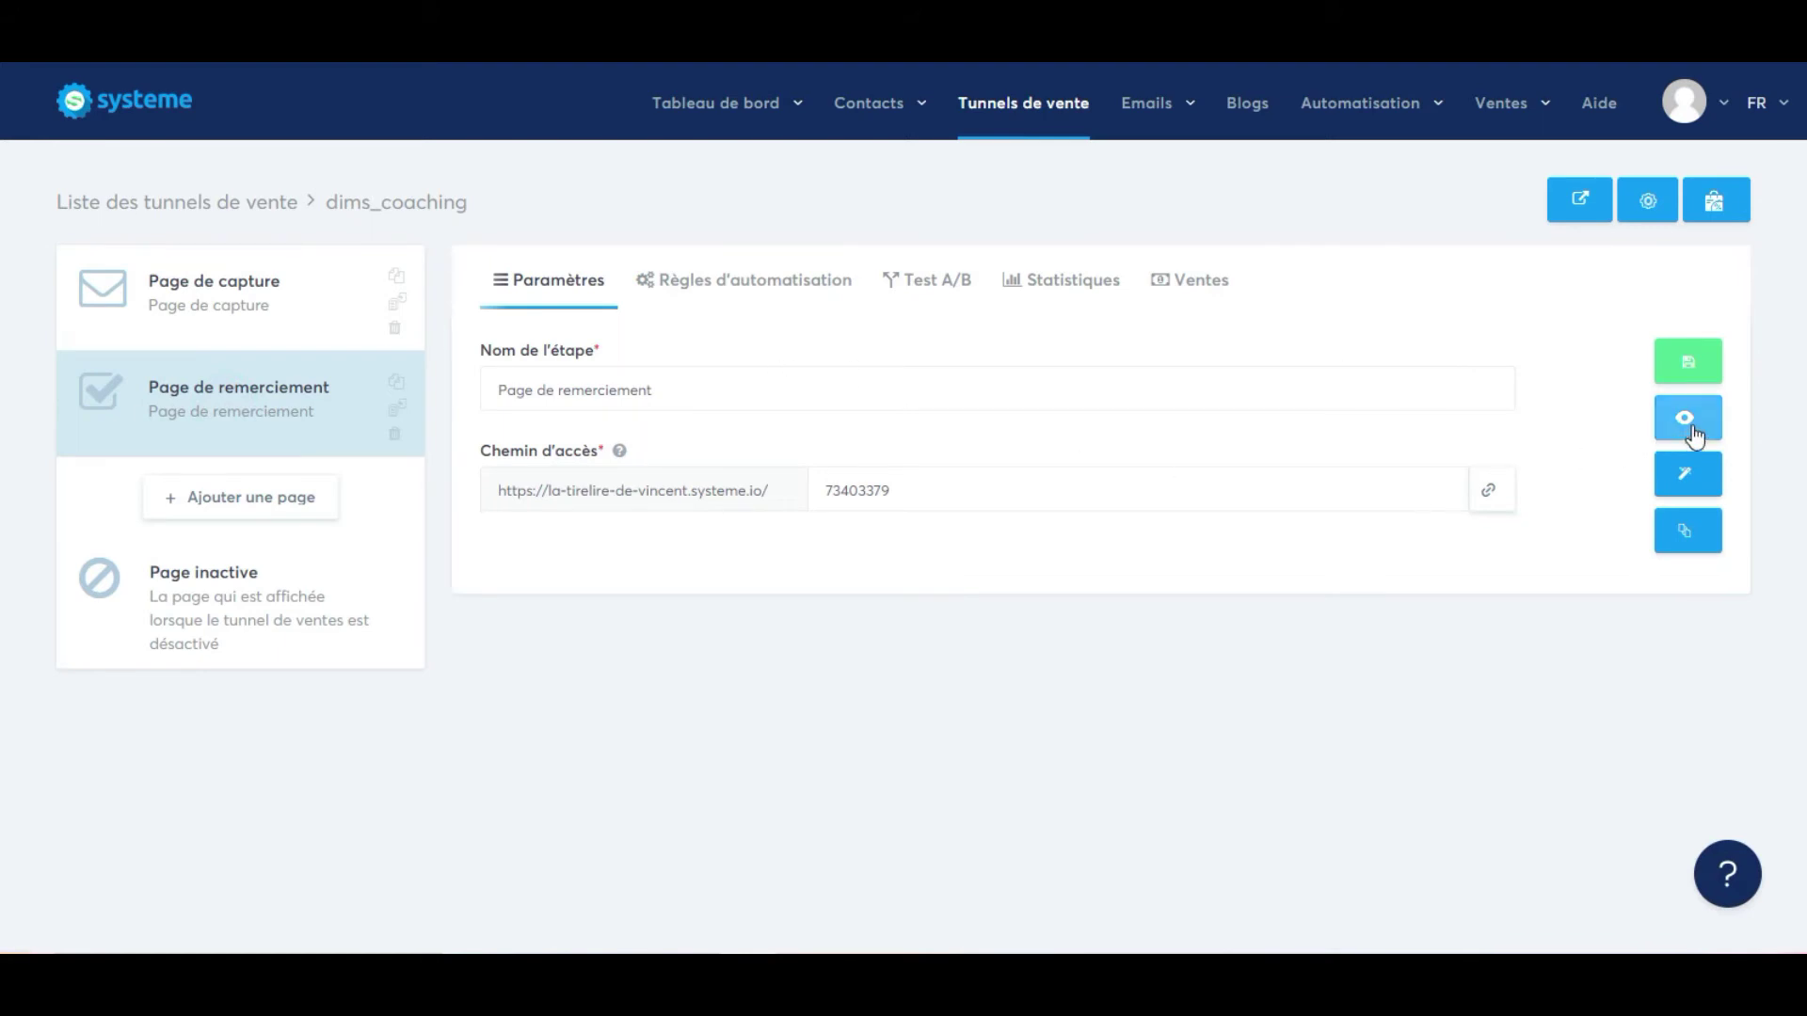
Open the thank-you page in the editor and select the thumbs-up image in the header.
click(1685, 474)
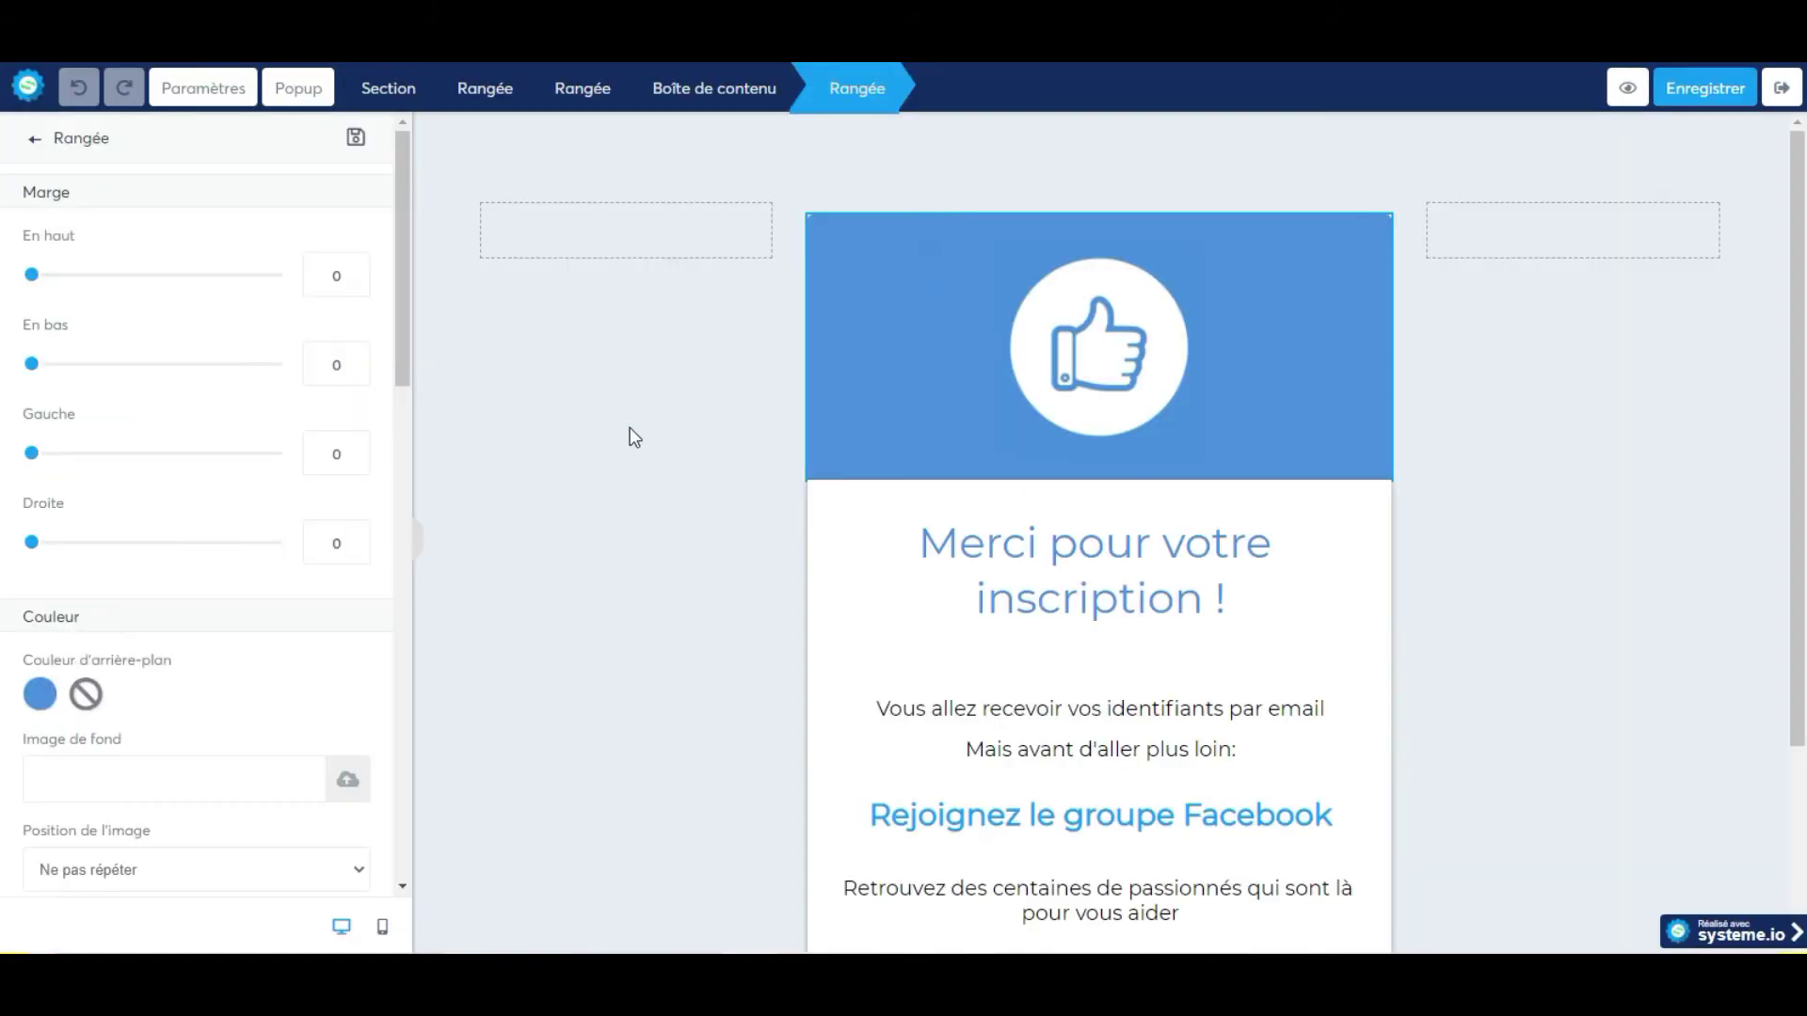
click(632, 435)
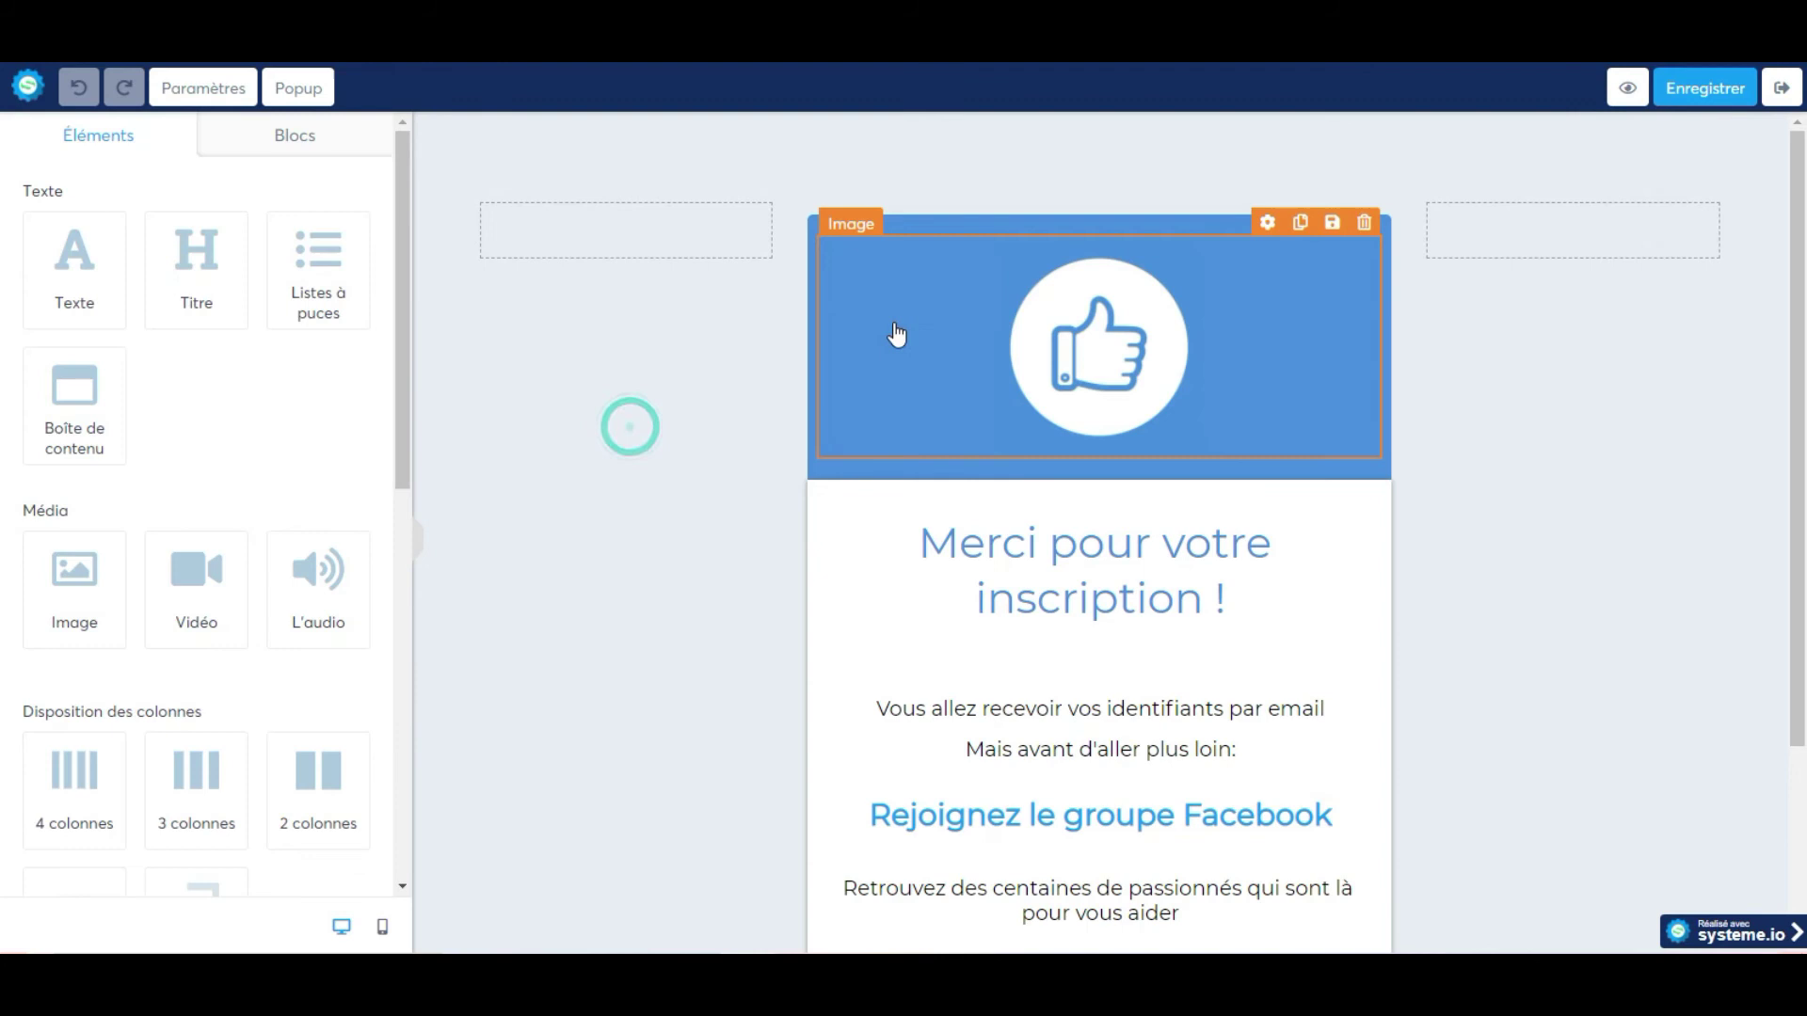
click(903, 297)
click(885, 224)
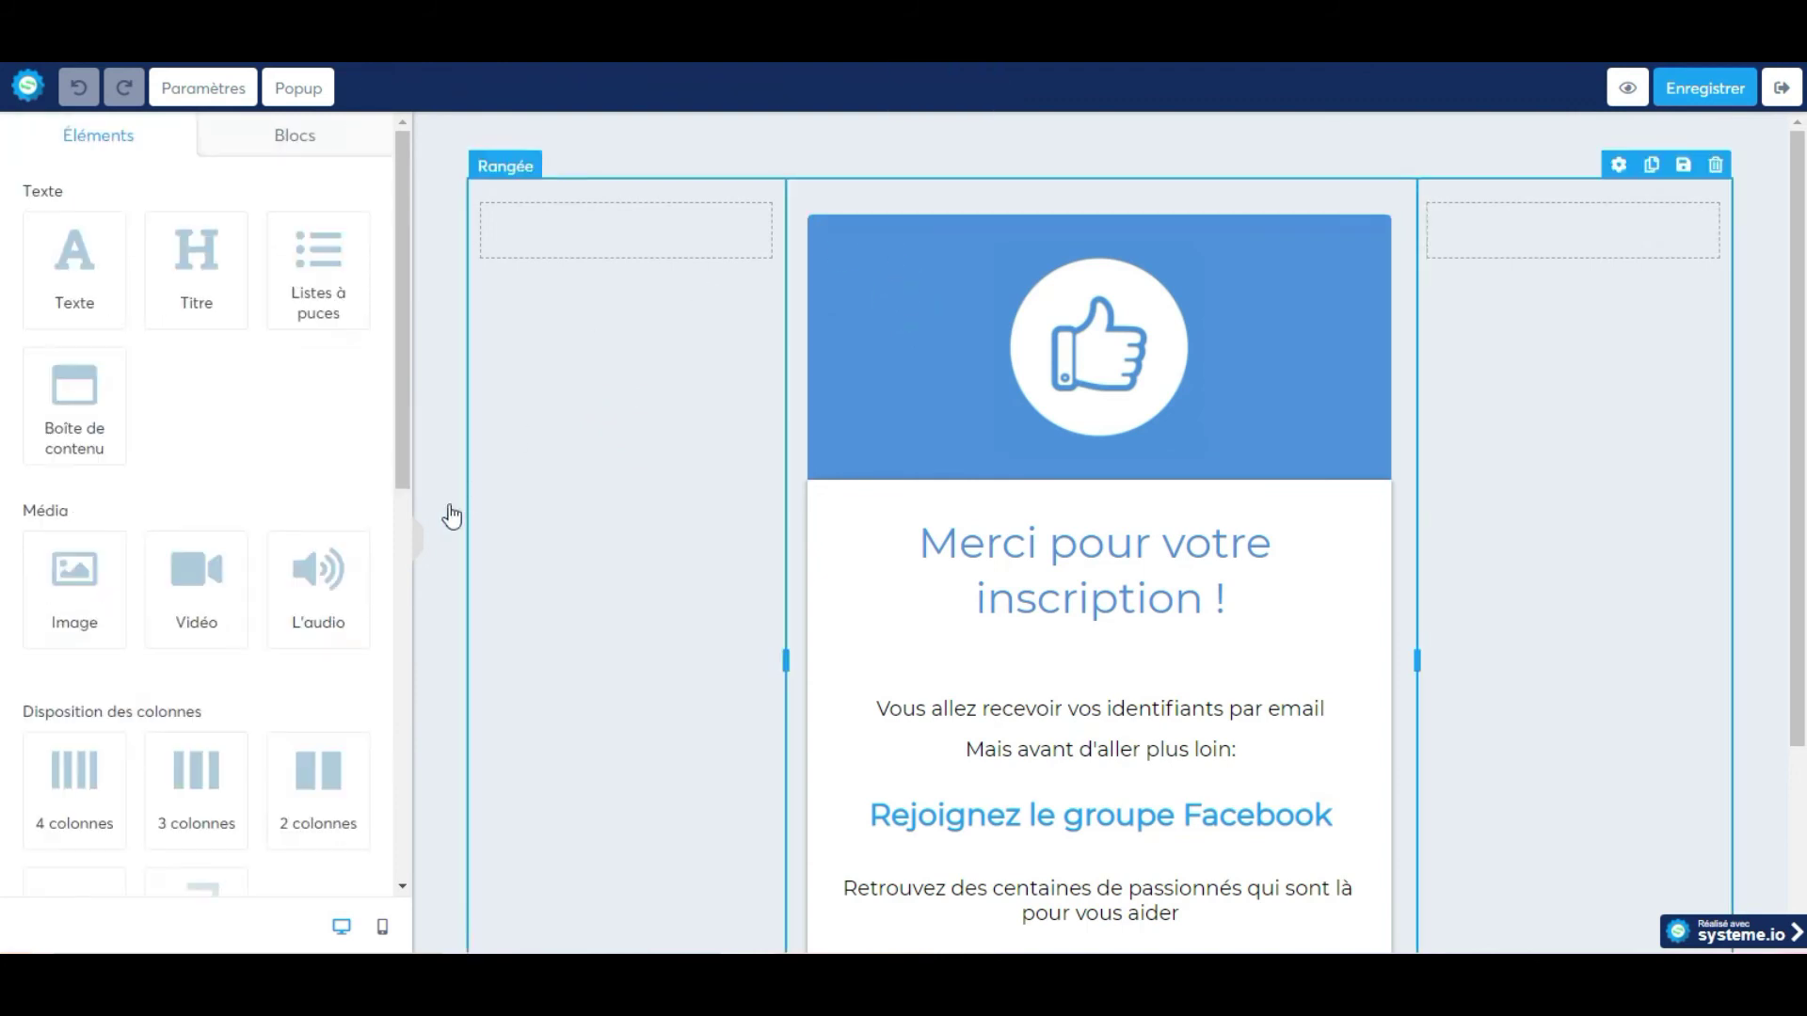
click(894, 280)
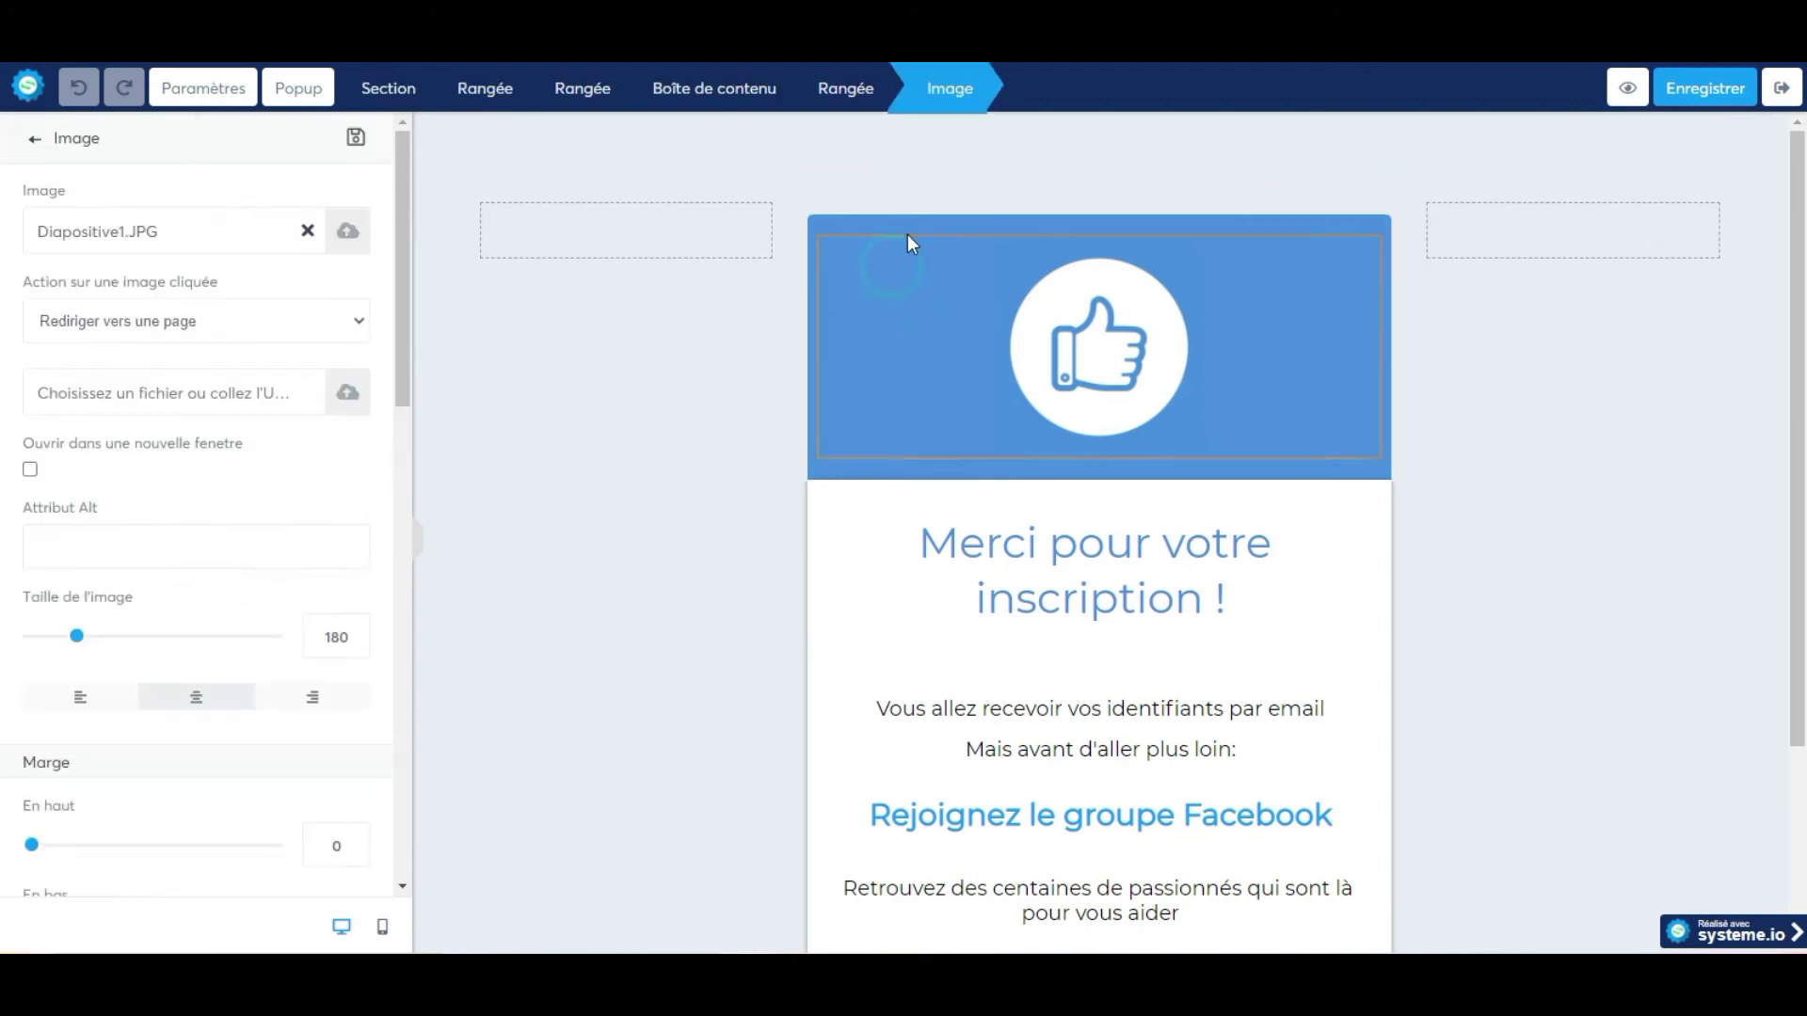
click(913, 226)
scroll(226, 565, down, 8)
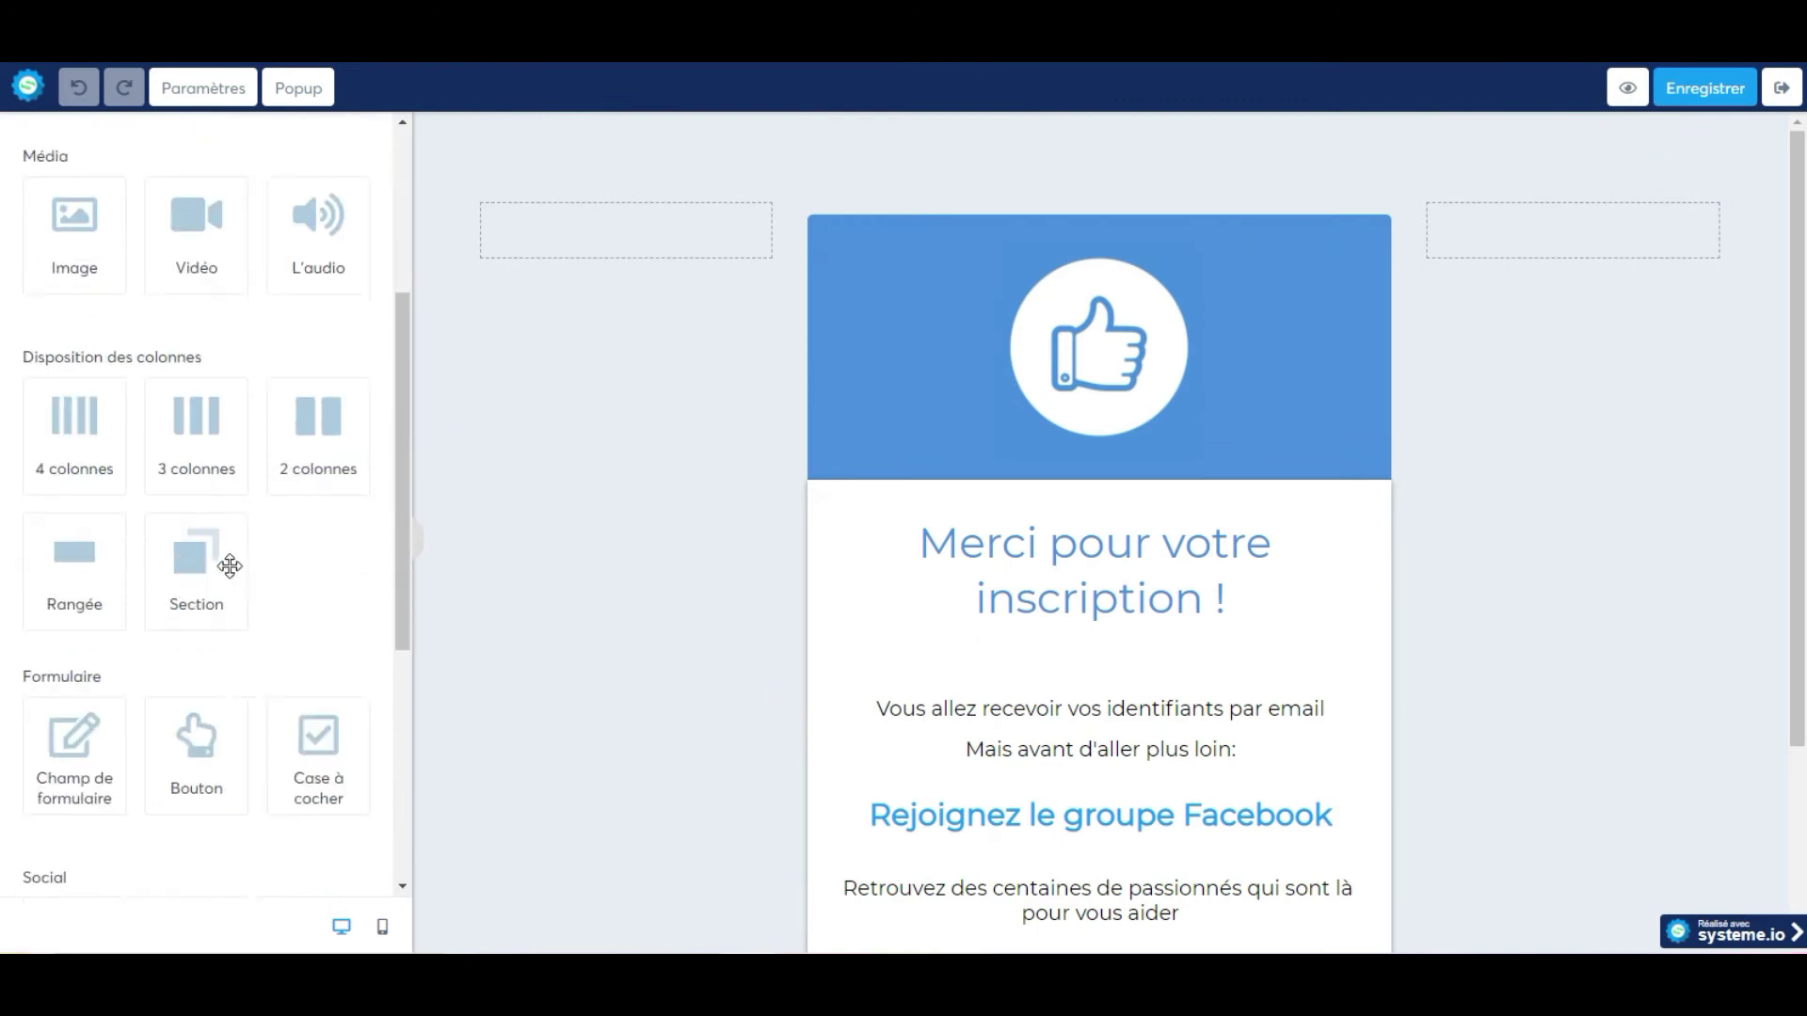
scroll(222, 565, up, 4)
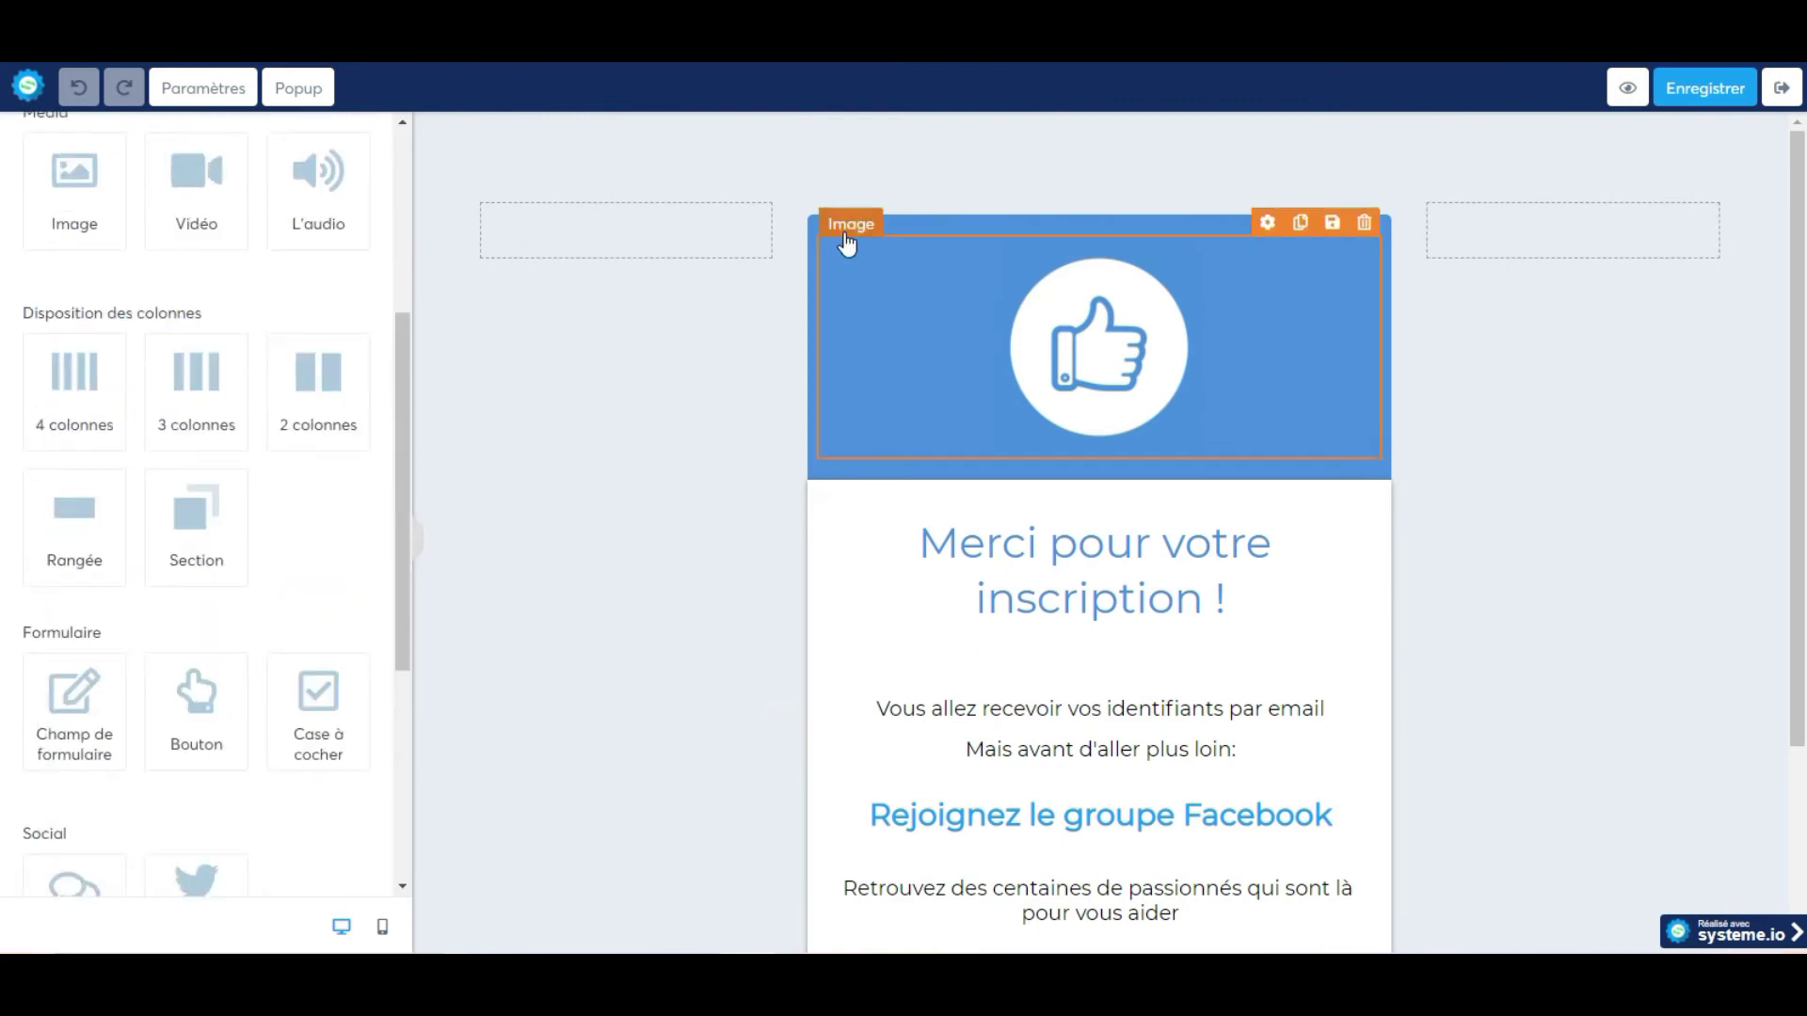
click(888, 236)
click(915, 226)
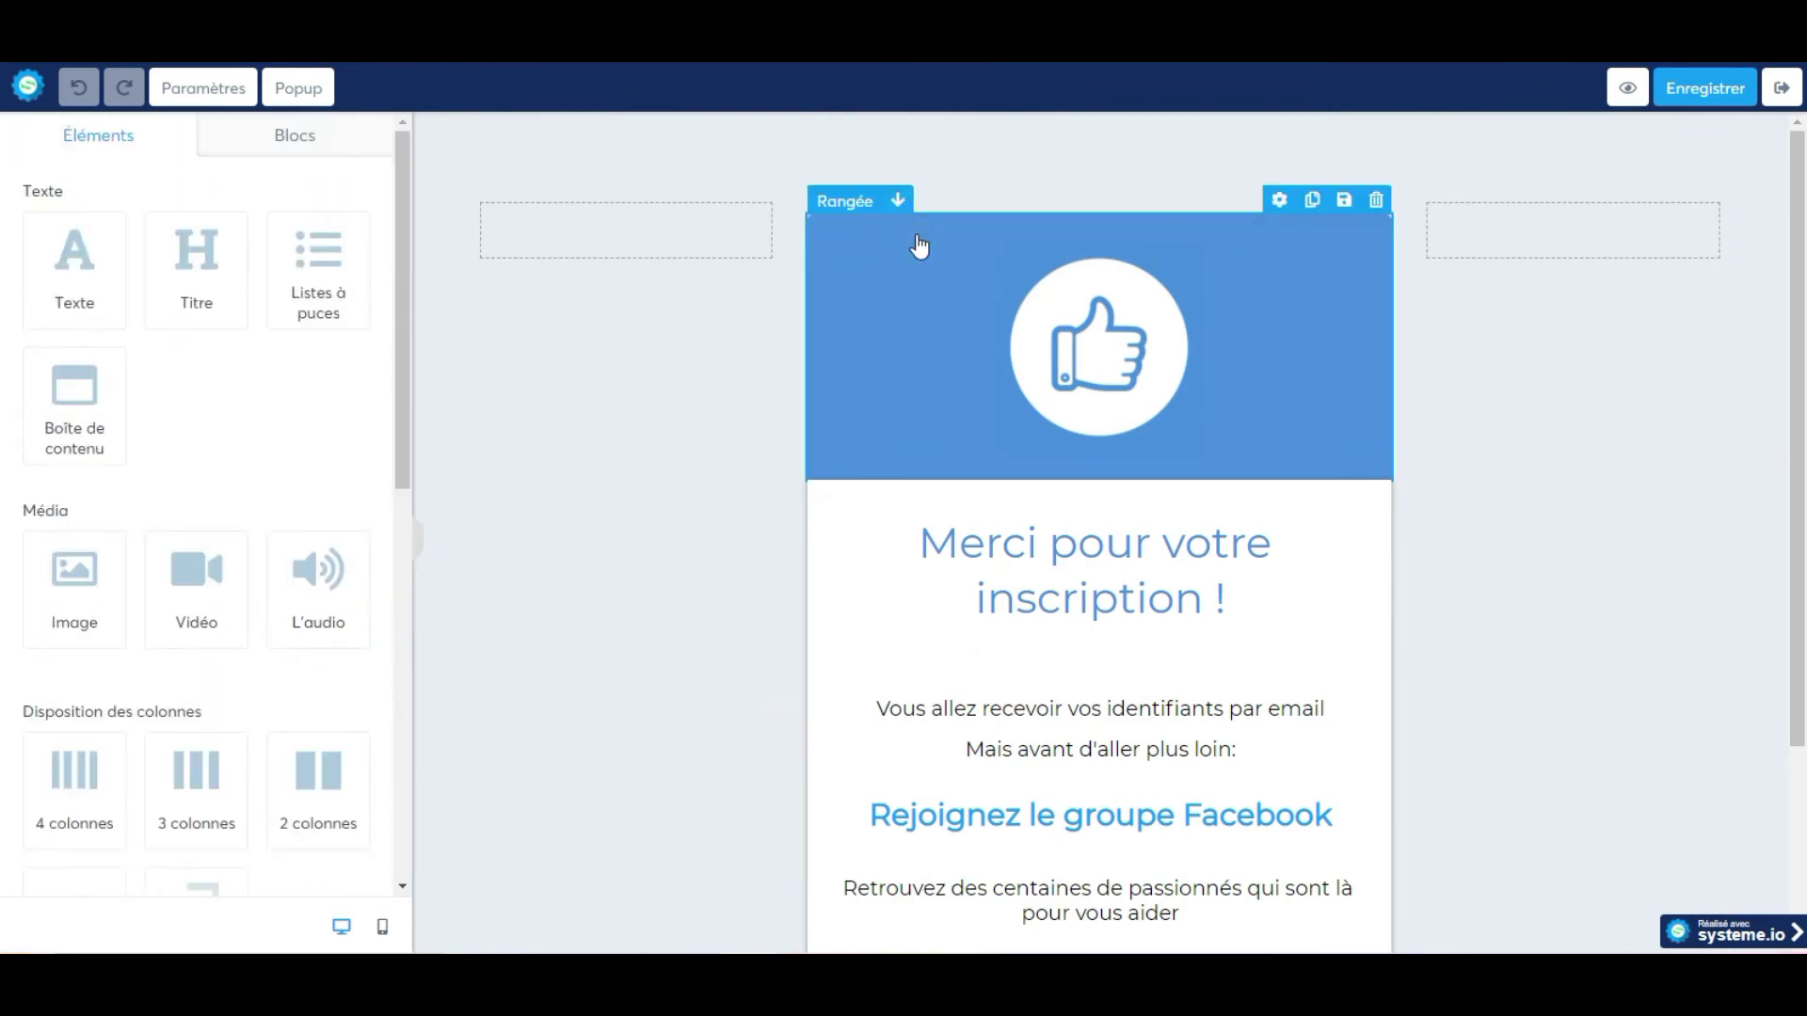
Replace the banner row's background colour 4A90E2 with the copied darker blue 0174C7.
click(921, 241)
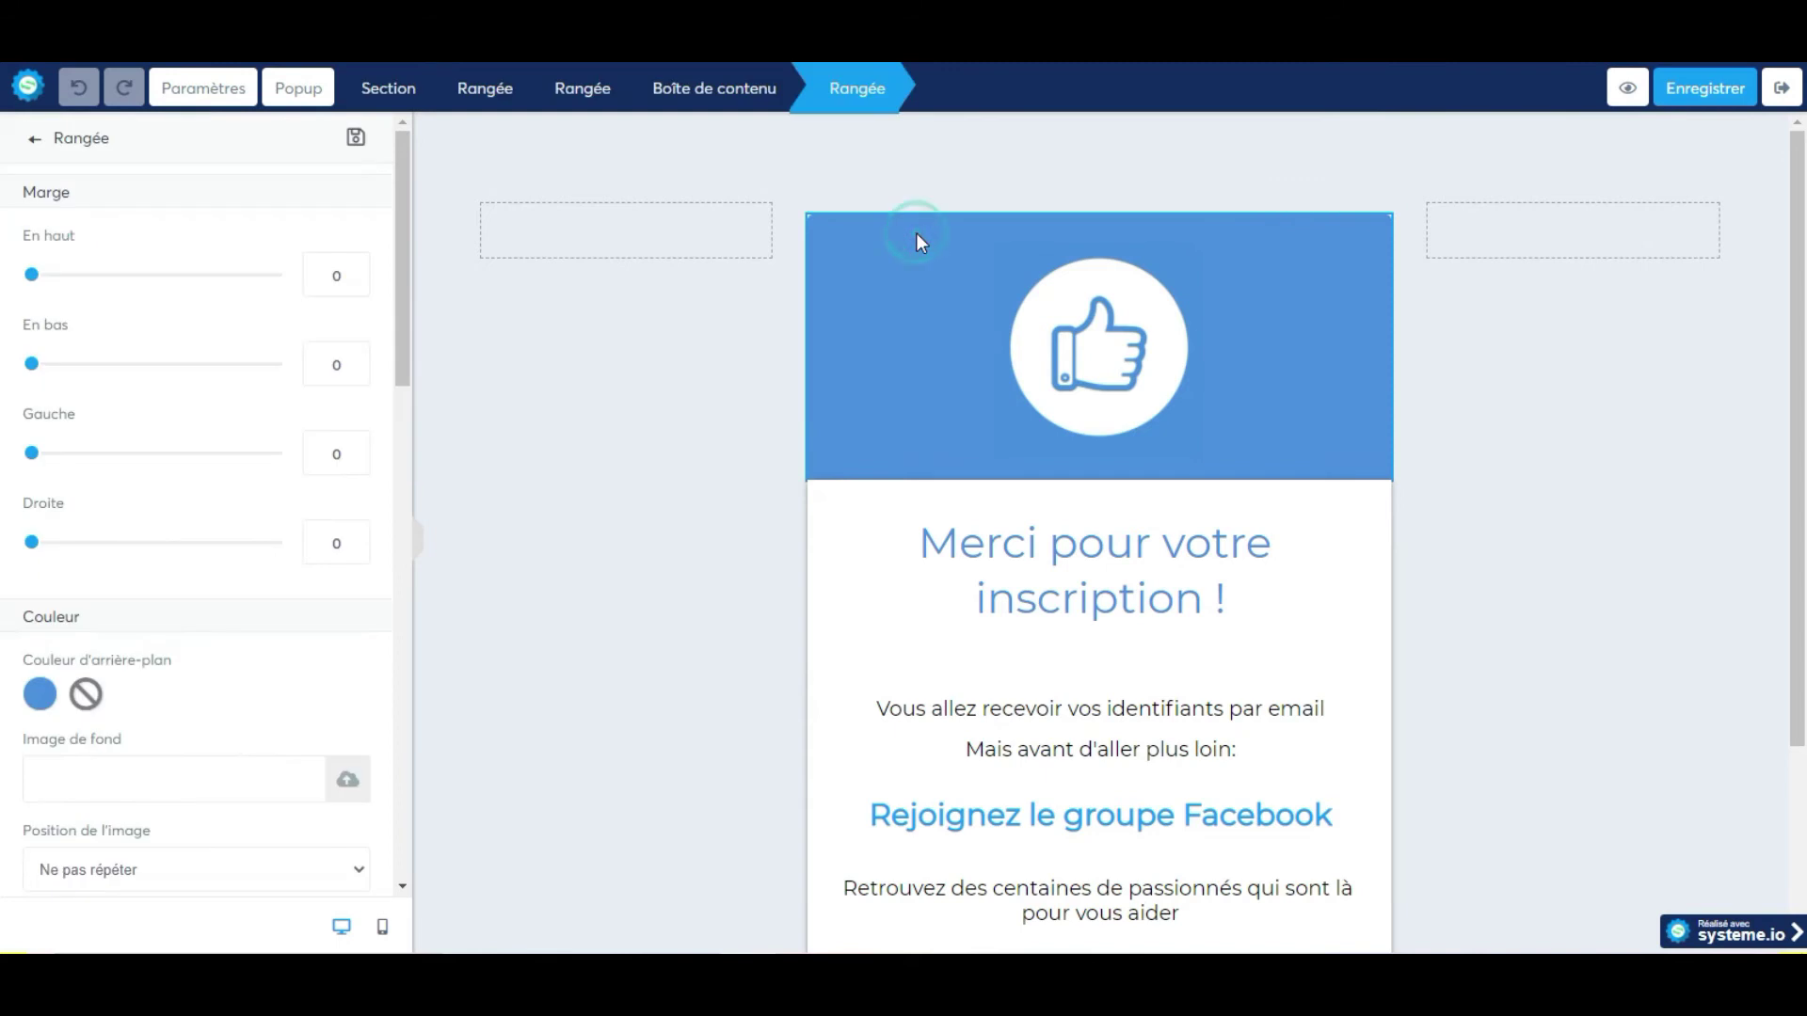
click(42, 695)
double_click(180, 815)
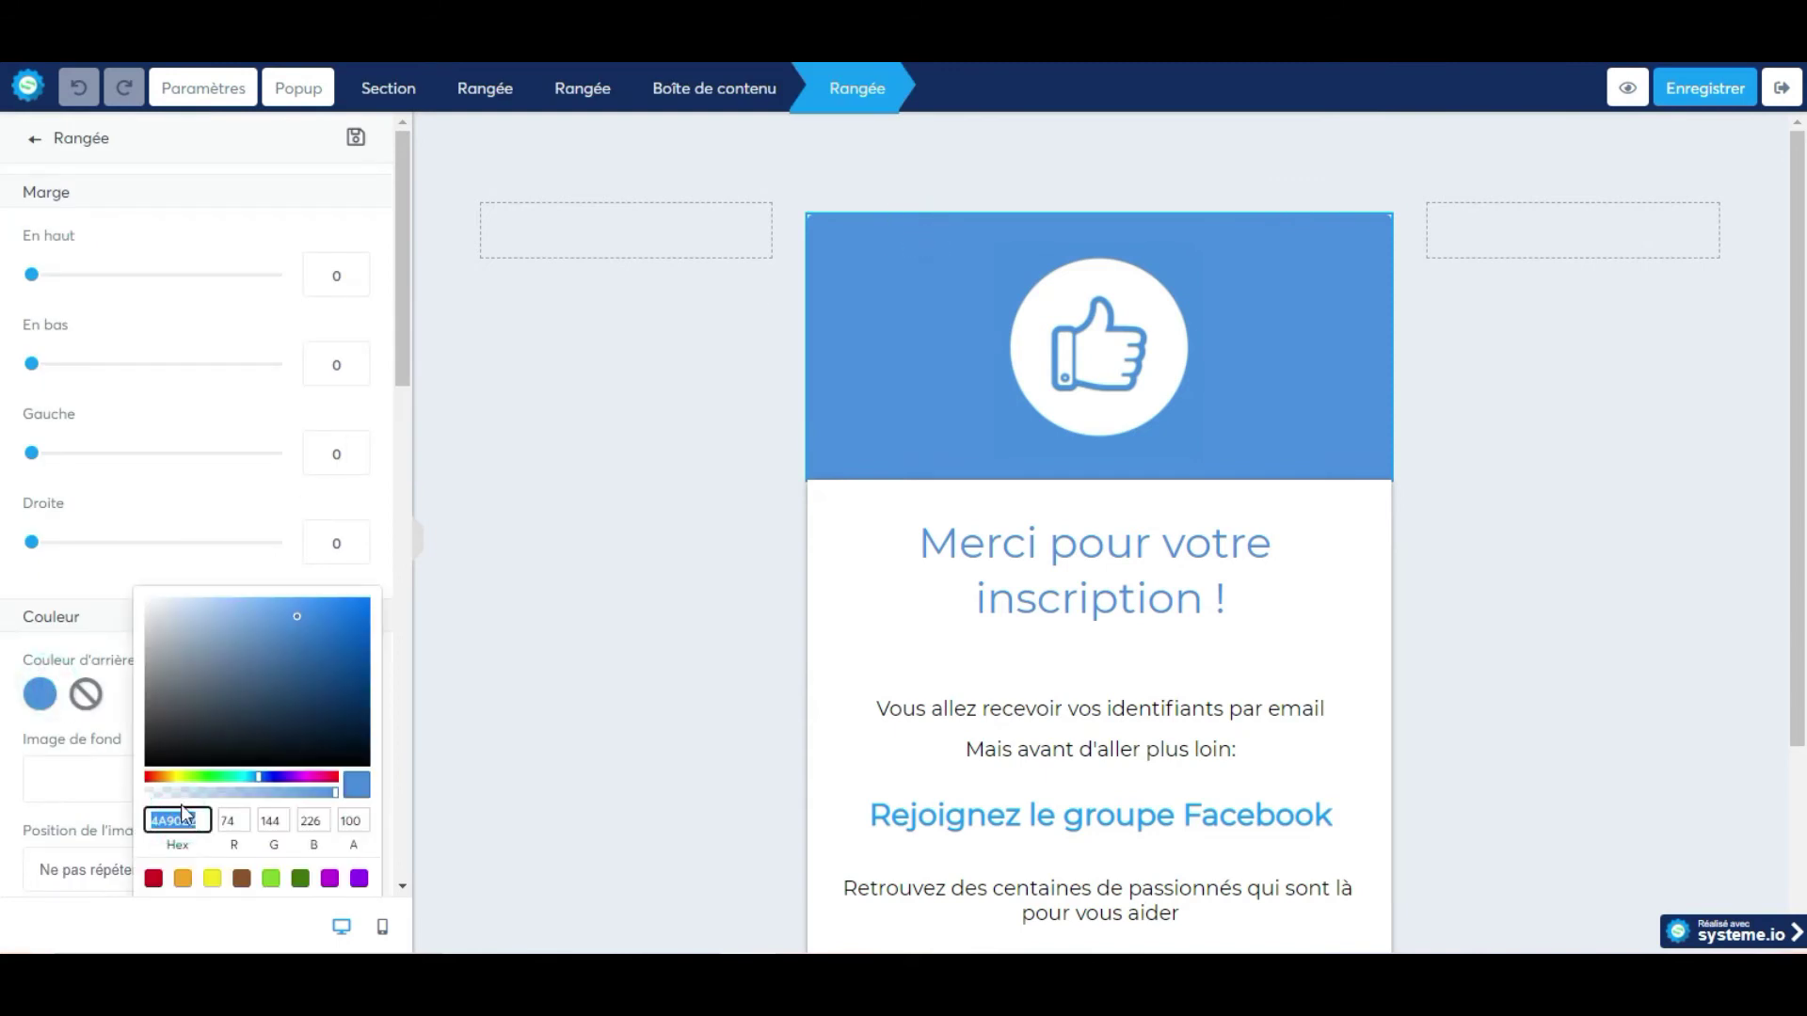
key(ctrl+v)
click(530, 428)
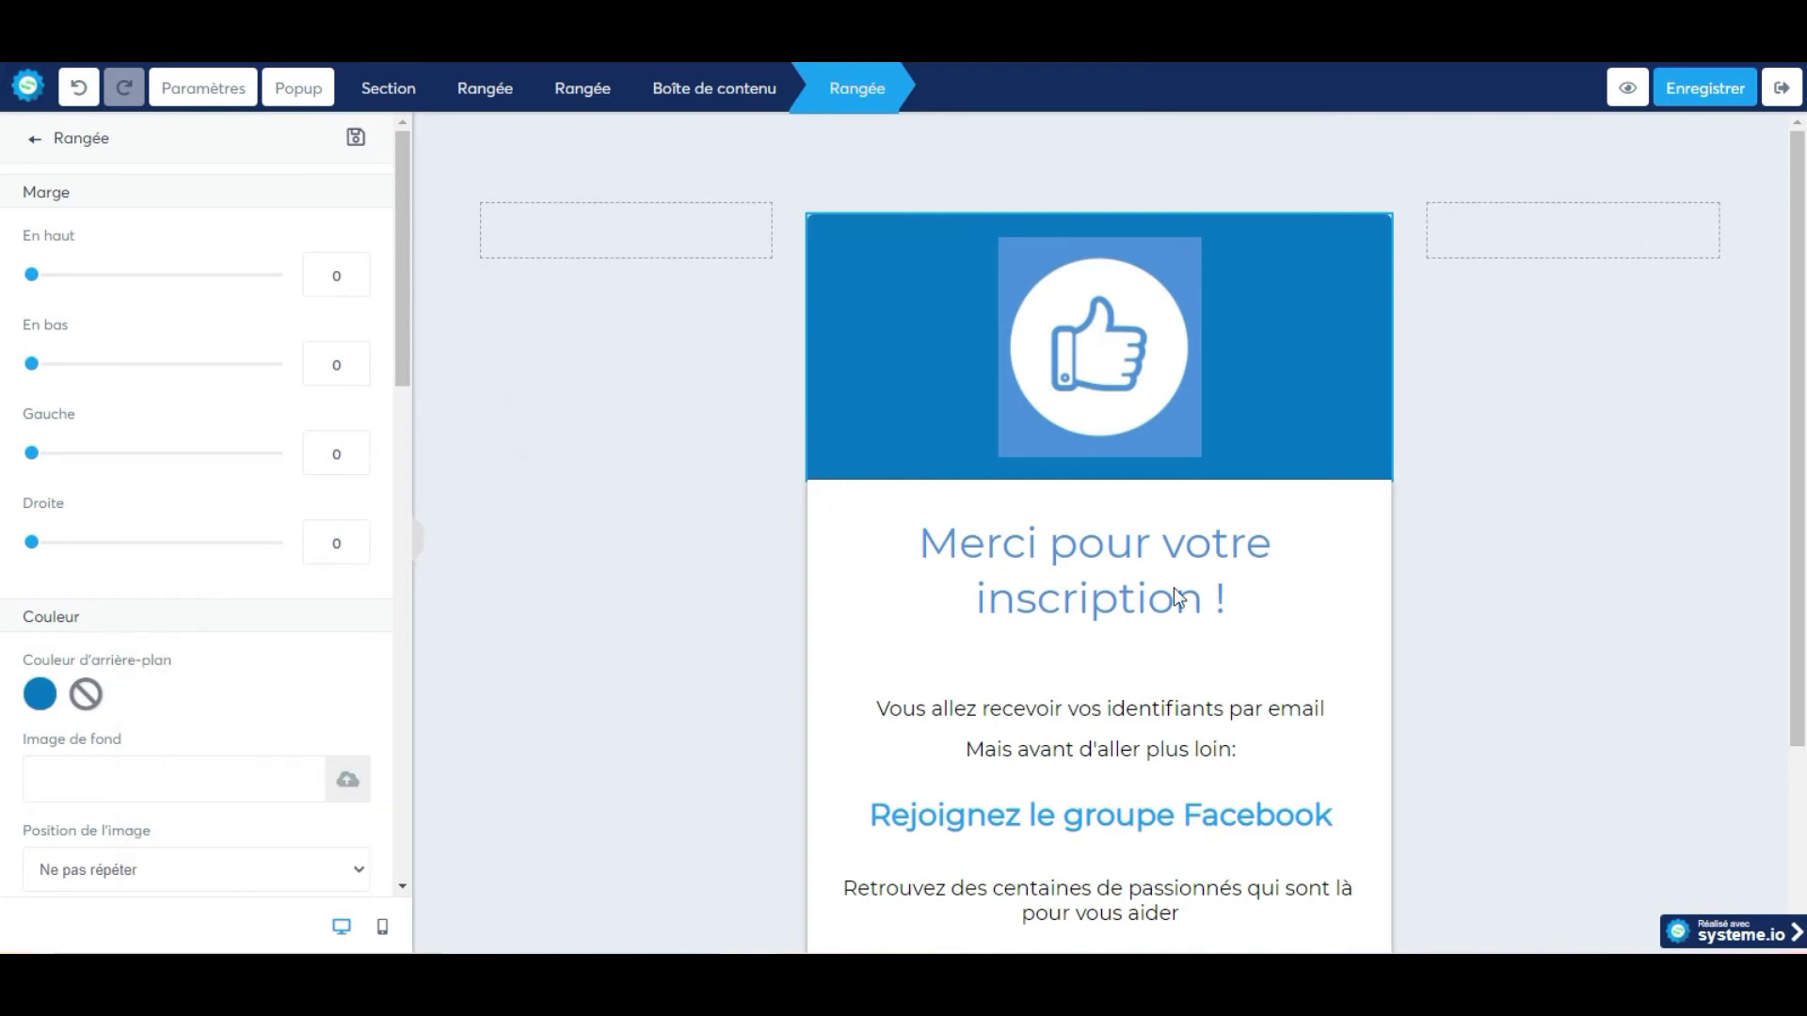
click(1061, 564)
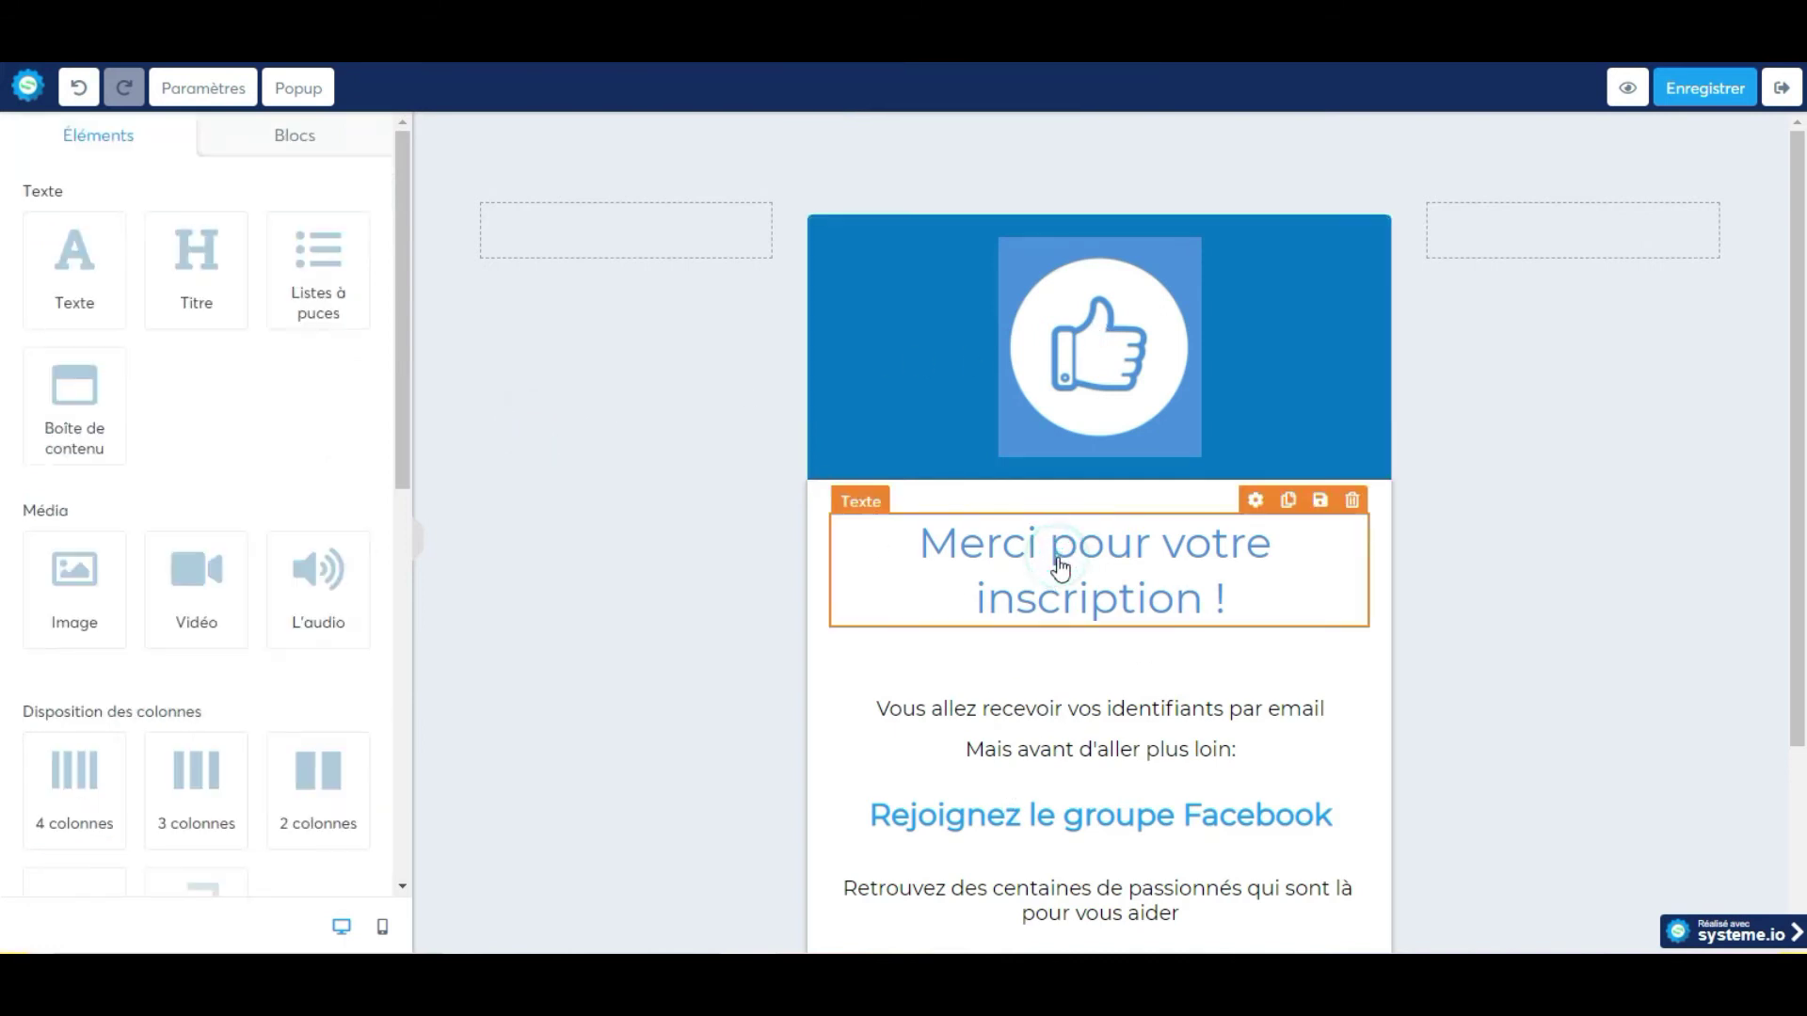
Change the 'Merci pour votre inscription !' heading's text colour from 4A90E2 to dark blue 0174C7.
click(1106, 544)
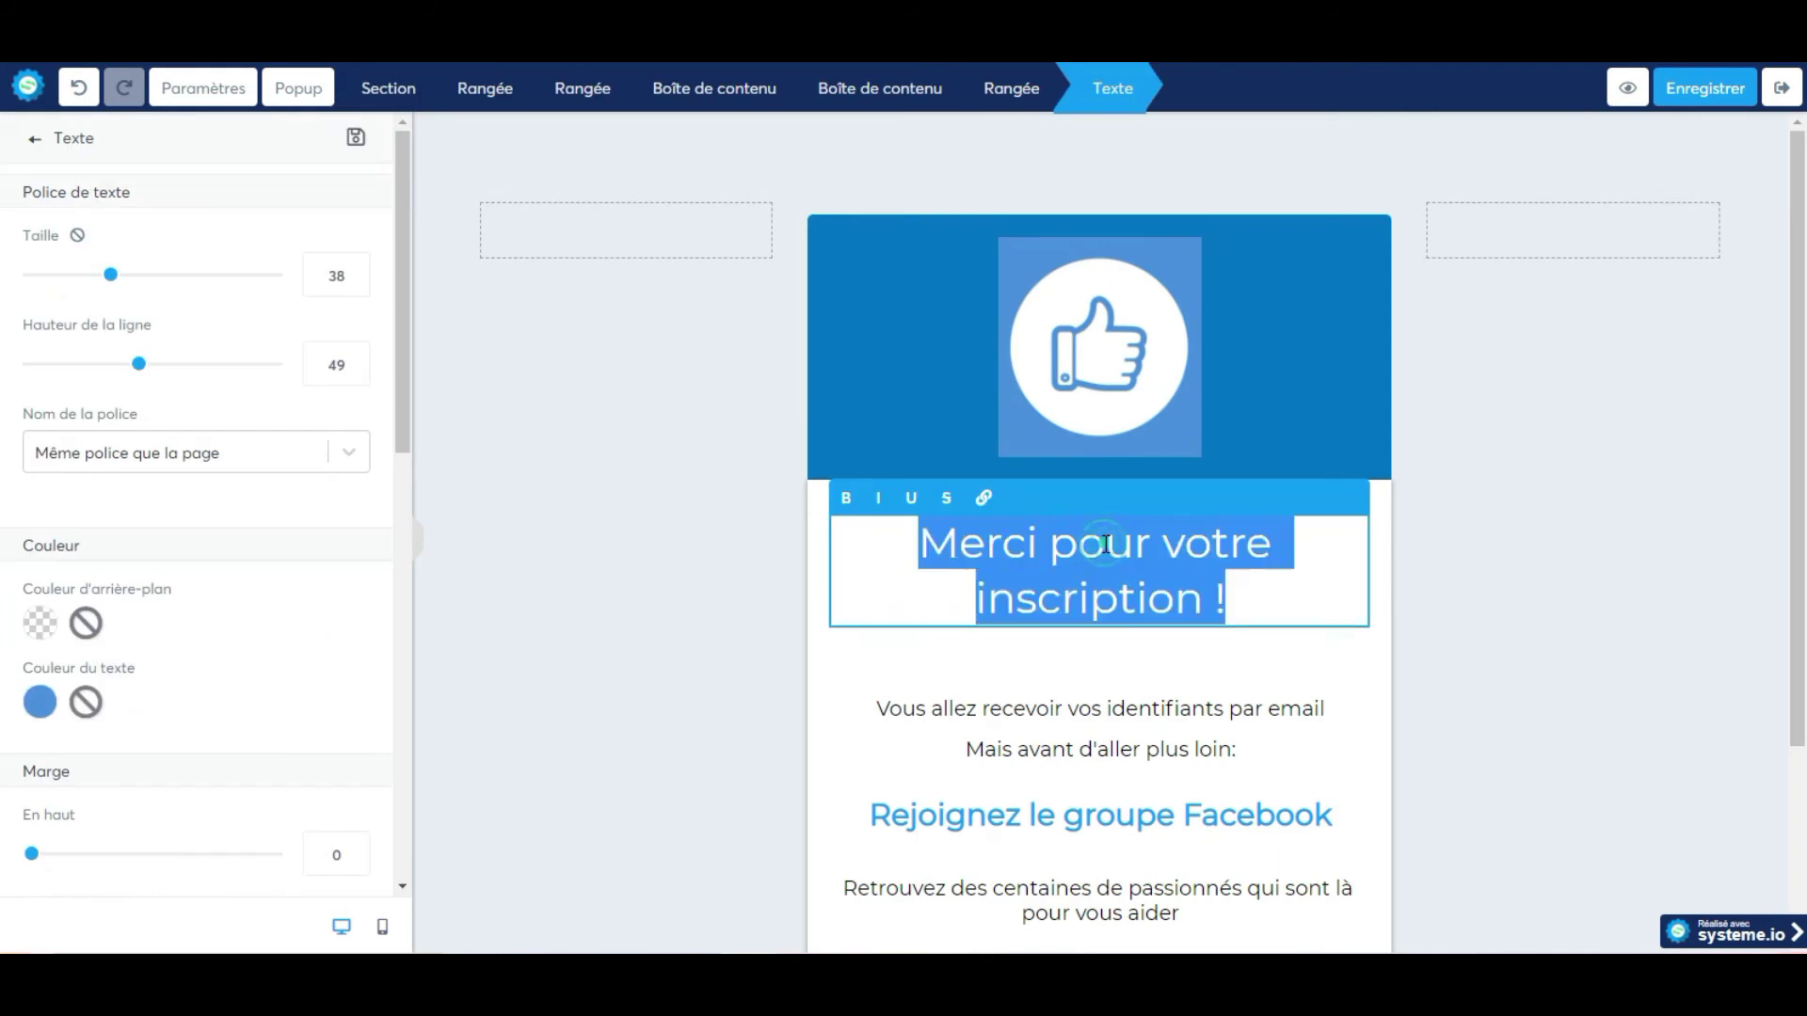
click(42, 706)
double_click(178, 828)
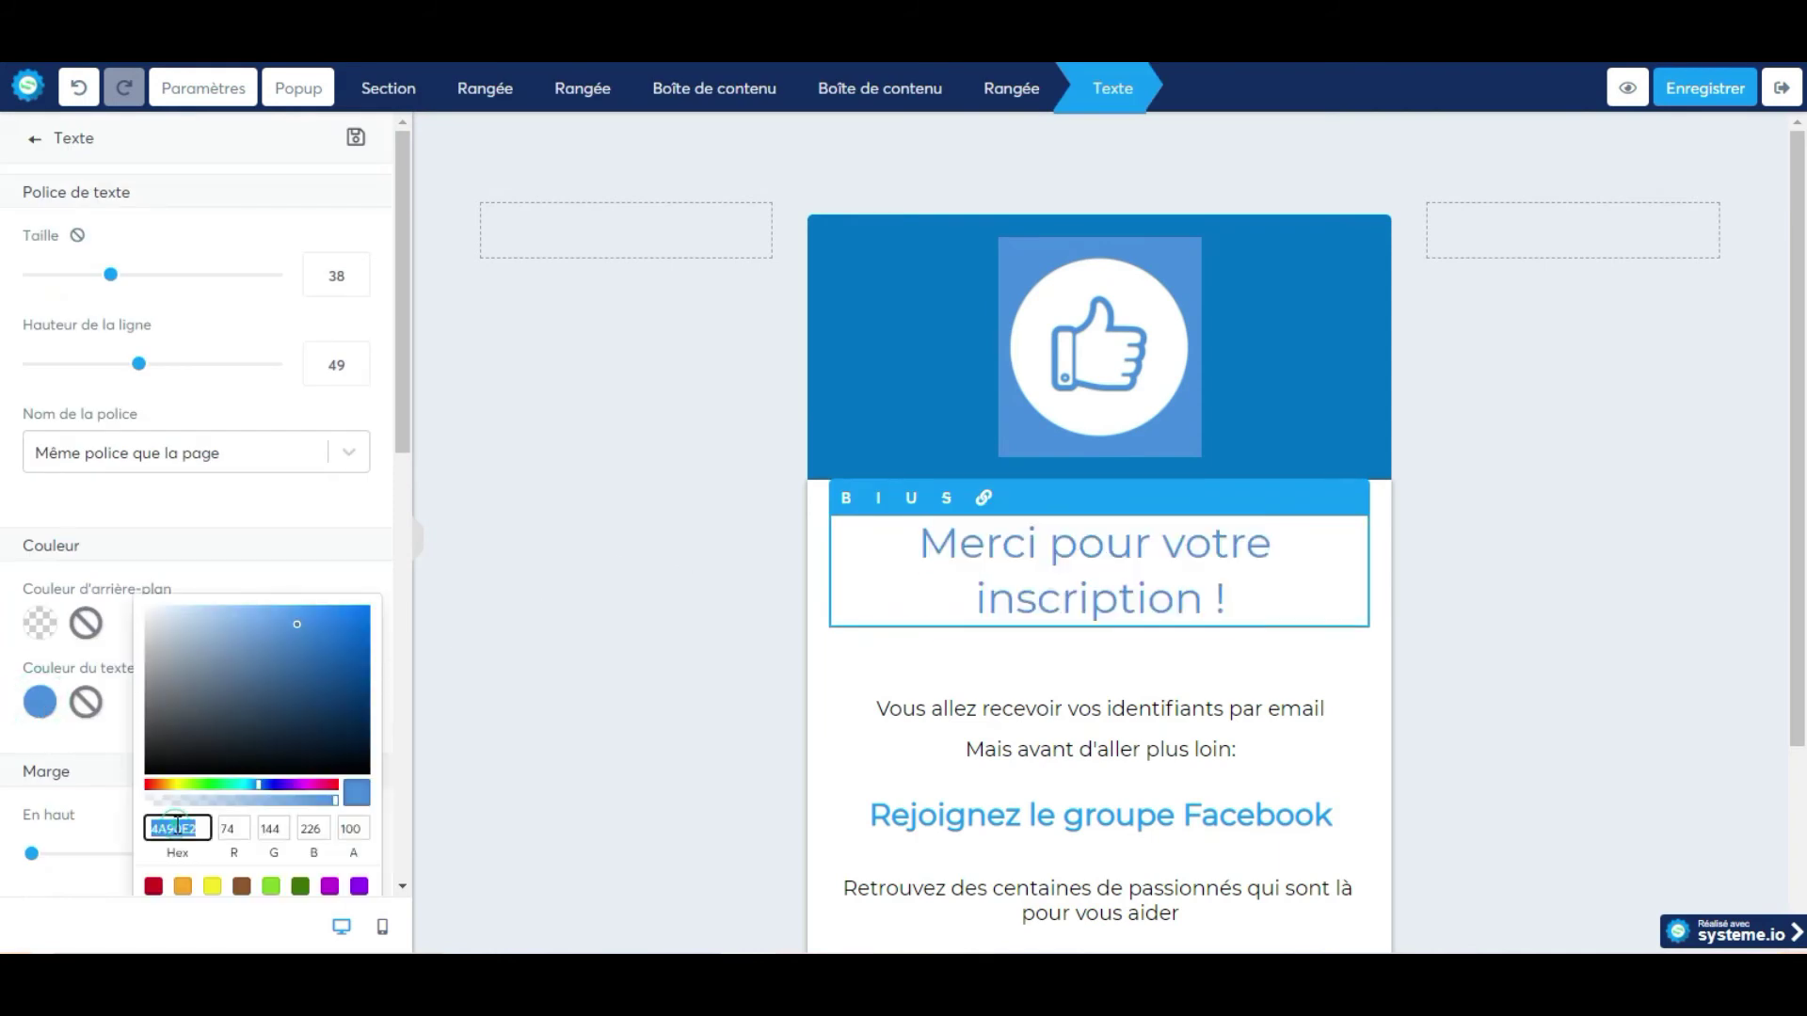
key(ctrl+v)
click(678, 569)
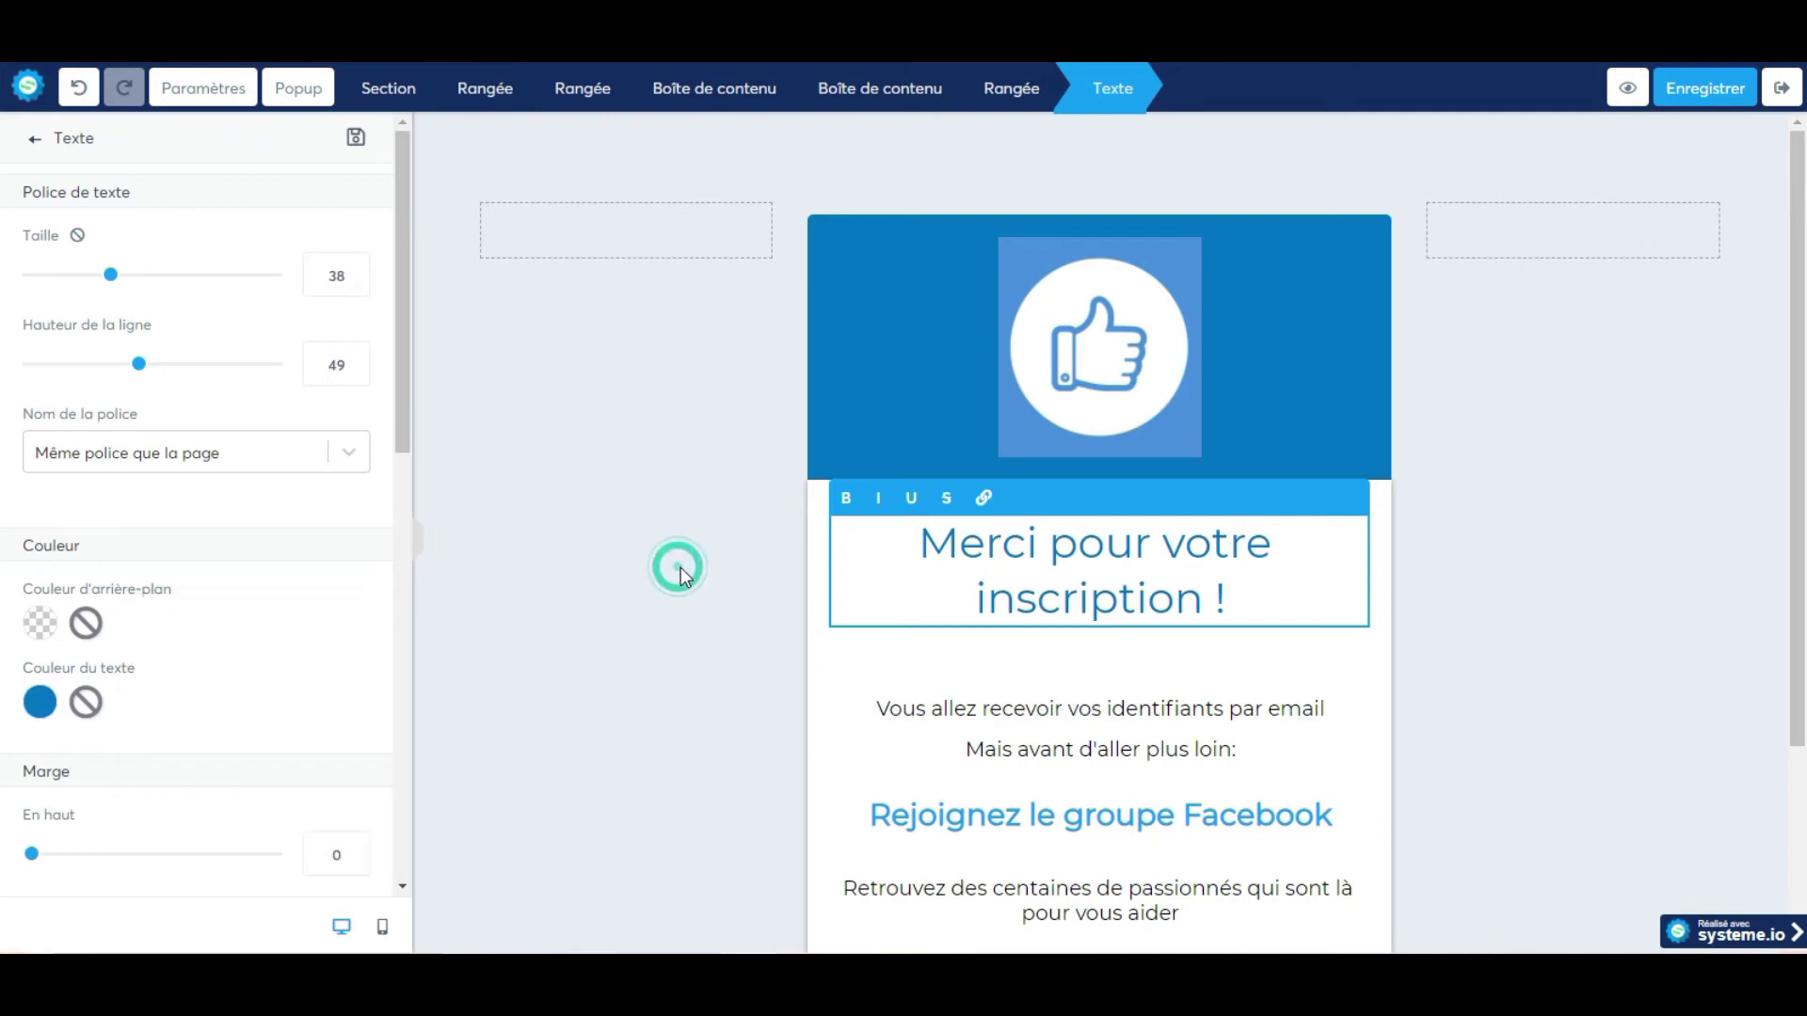
key(Escape)
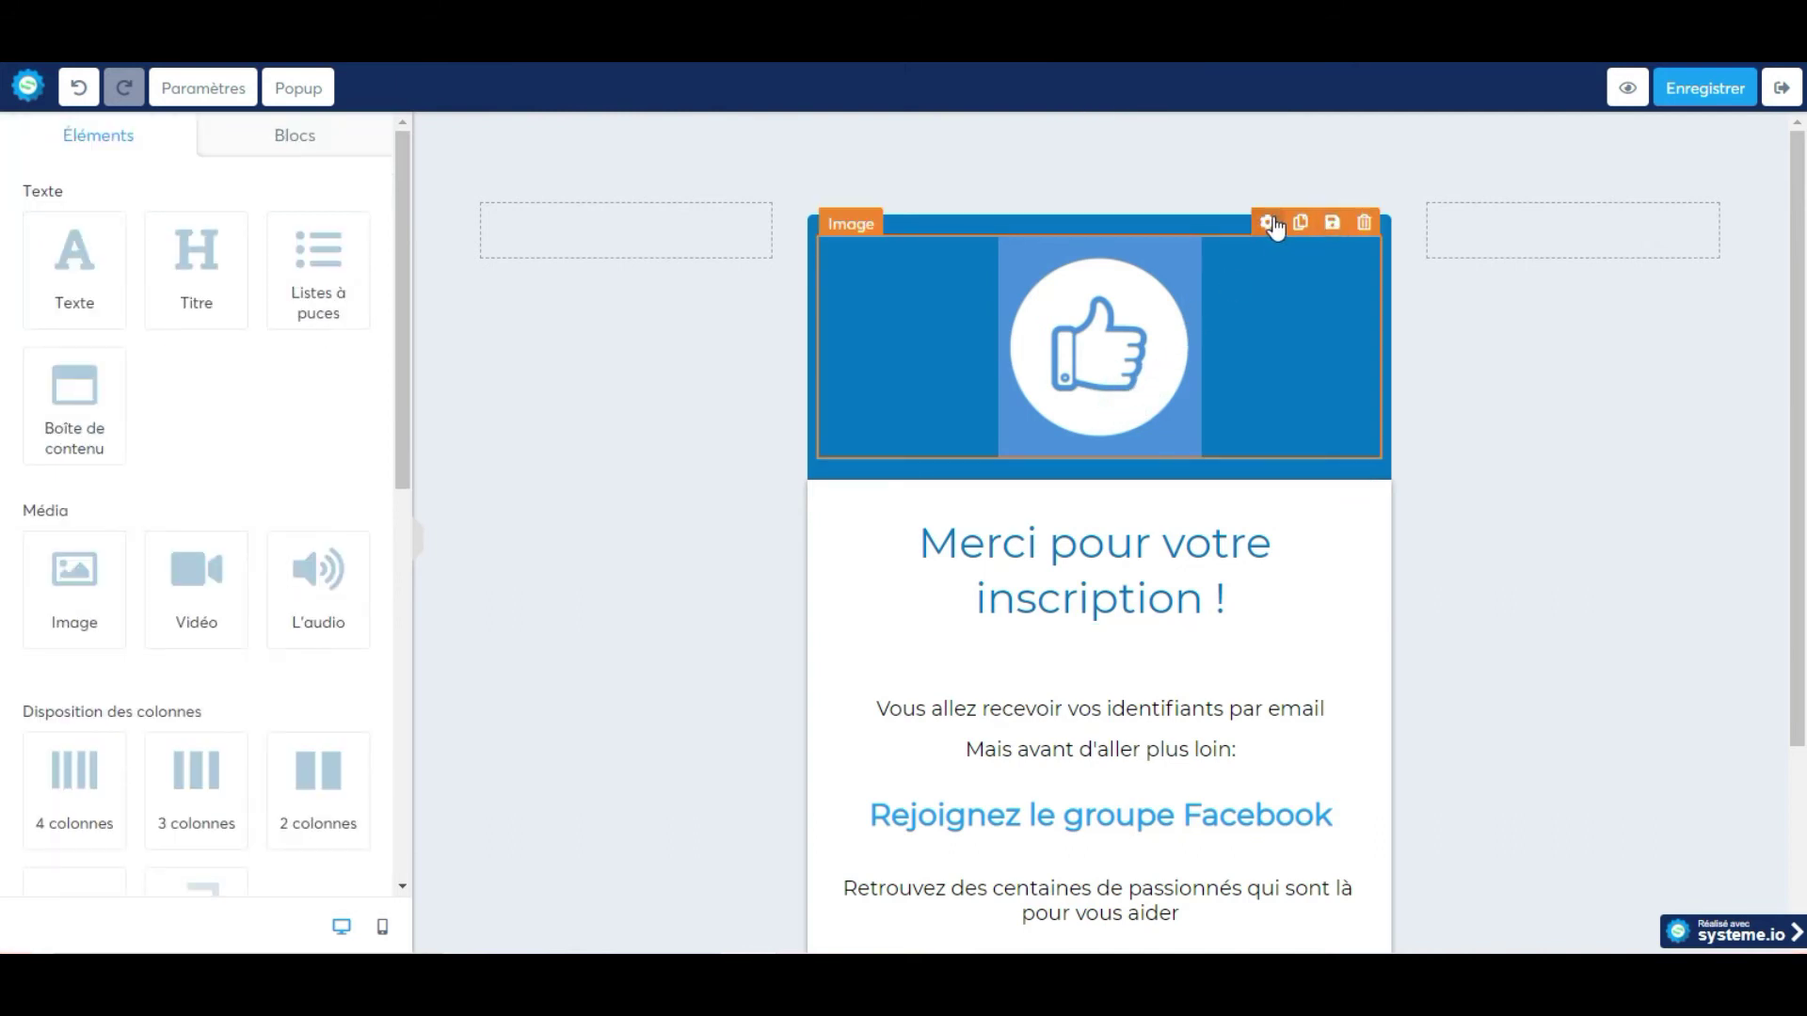
Swap the thumbs-up image for the coach's photo from the previously uploaded images library.
click(1267, 224)
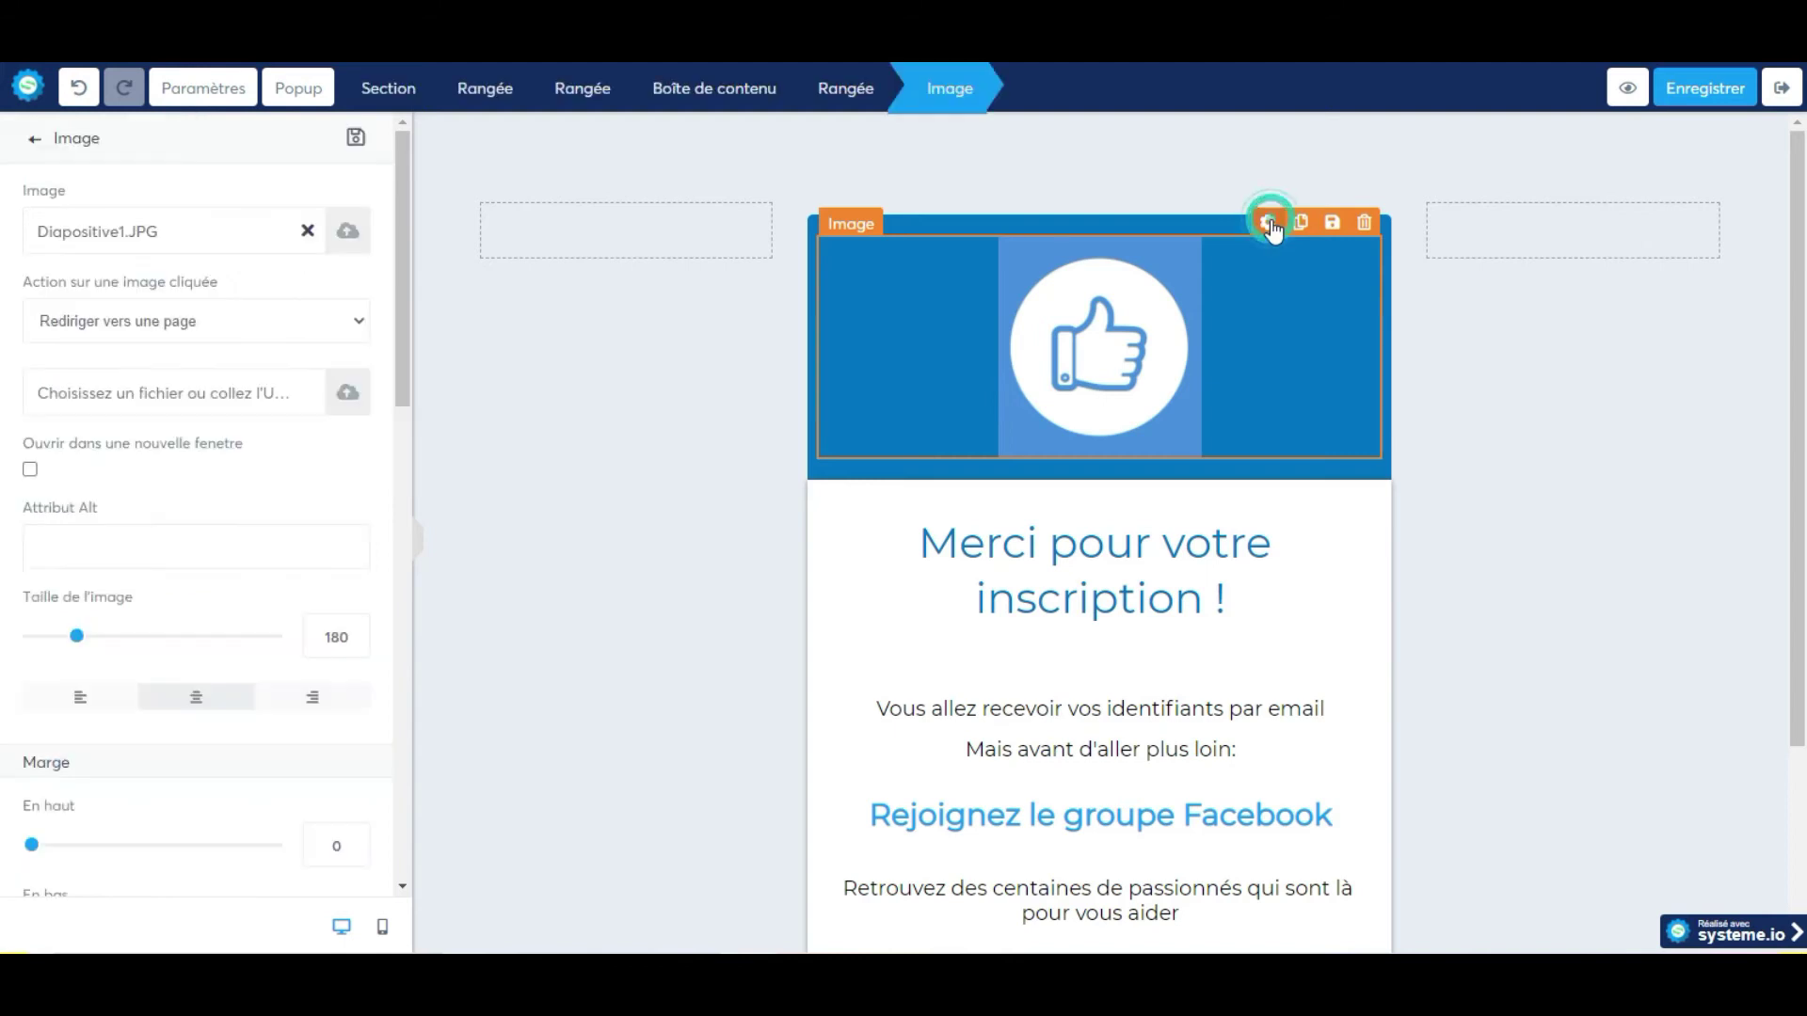
click(346, 231)
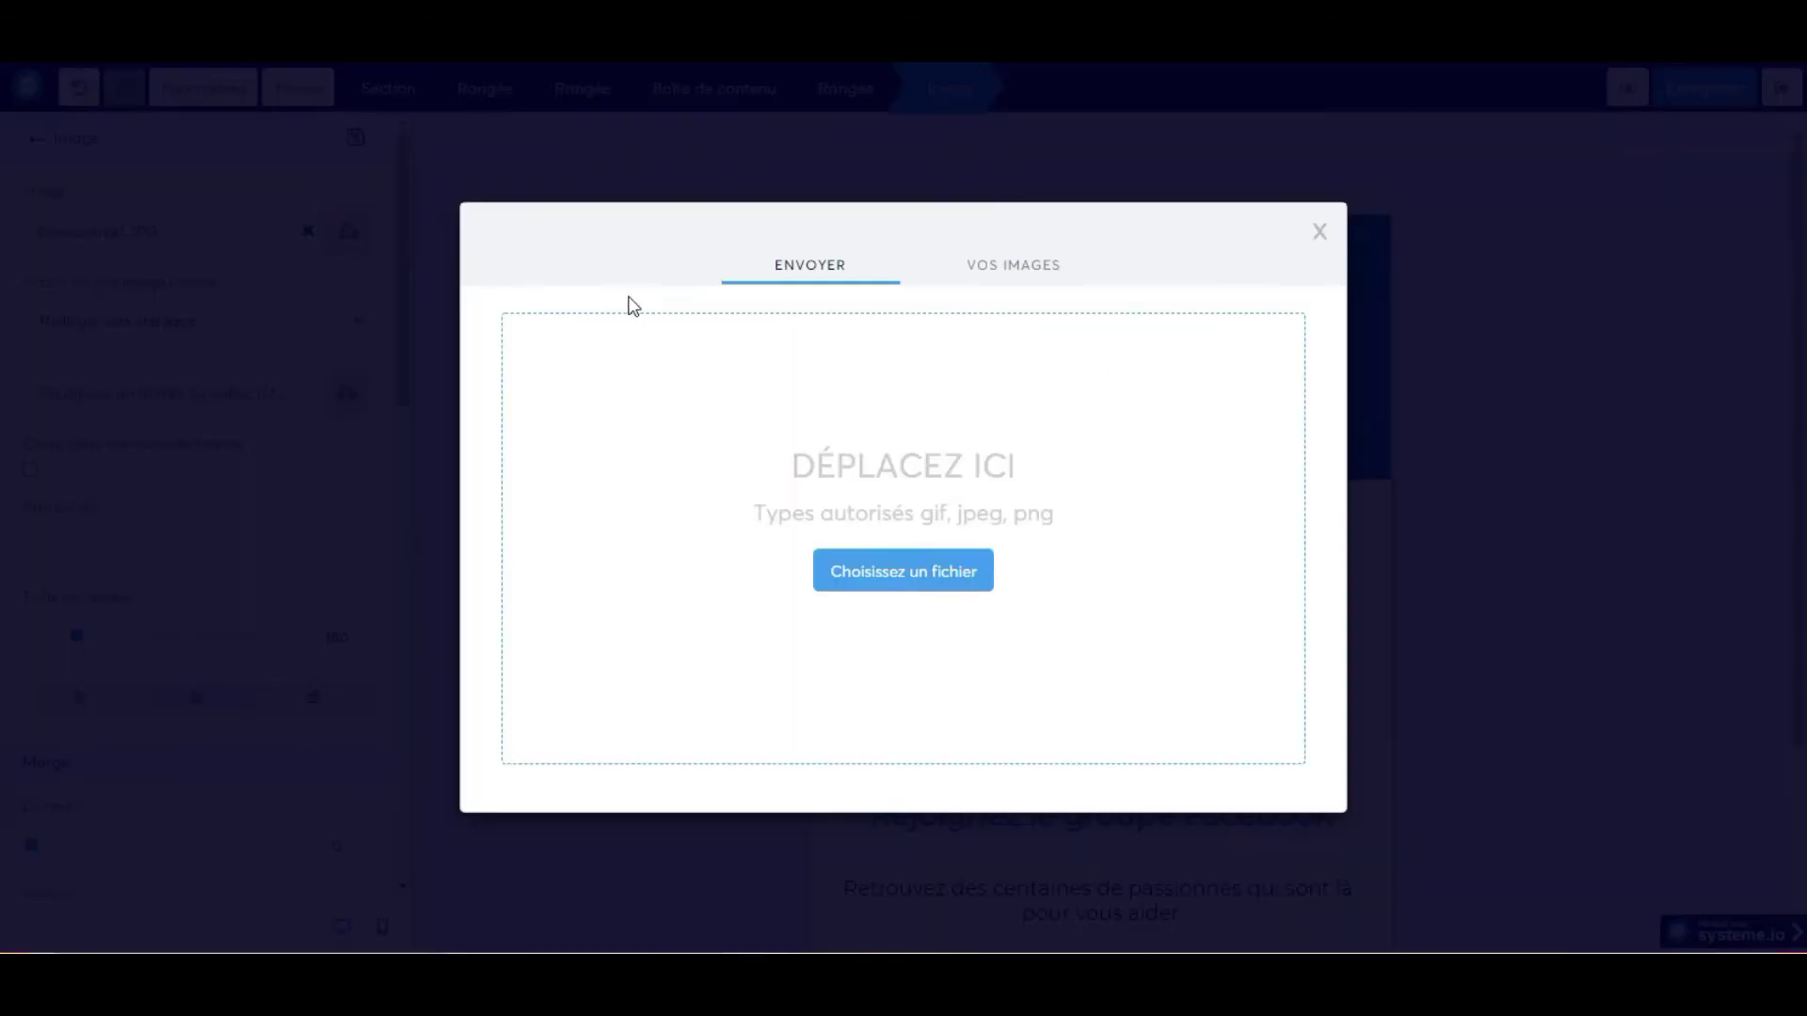
click(1058, 271)
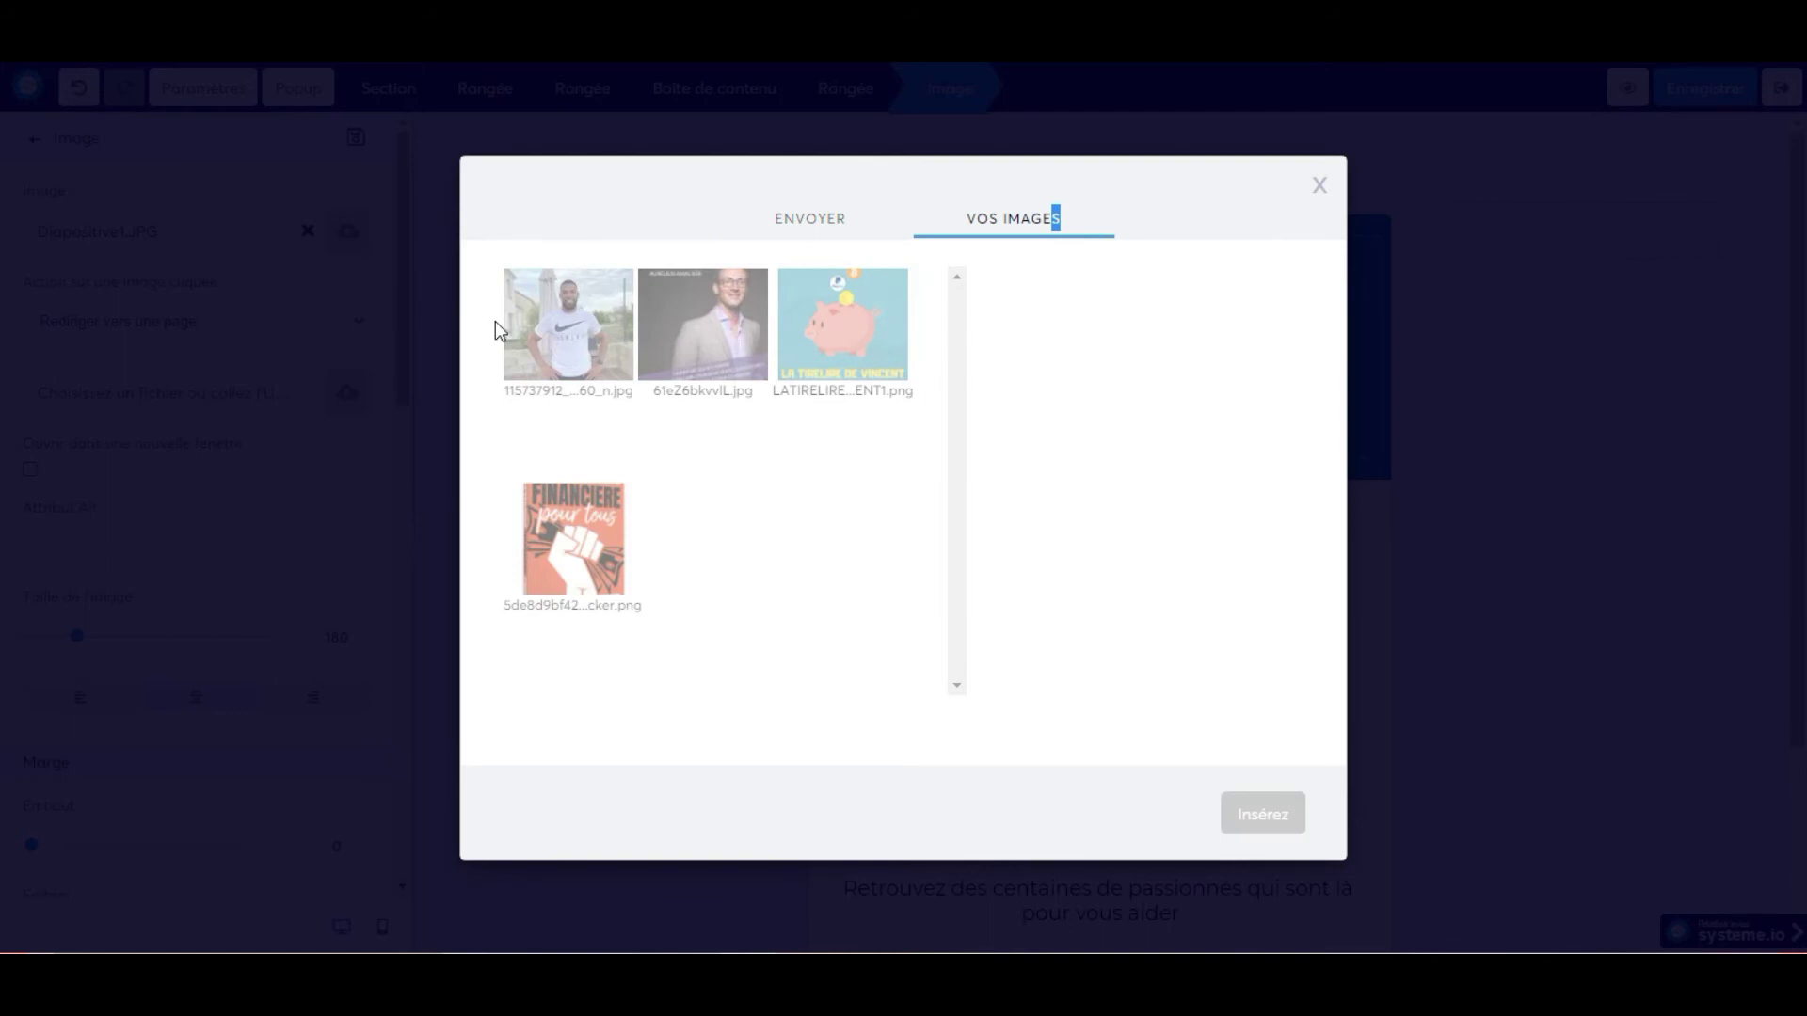
click(555, 325)
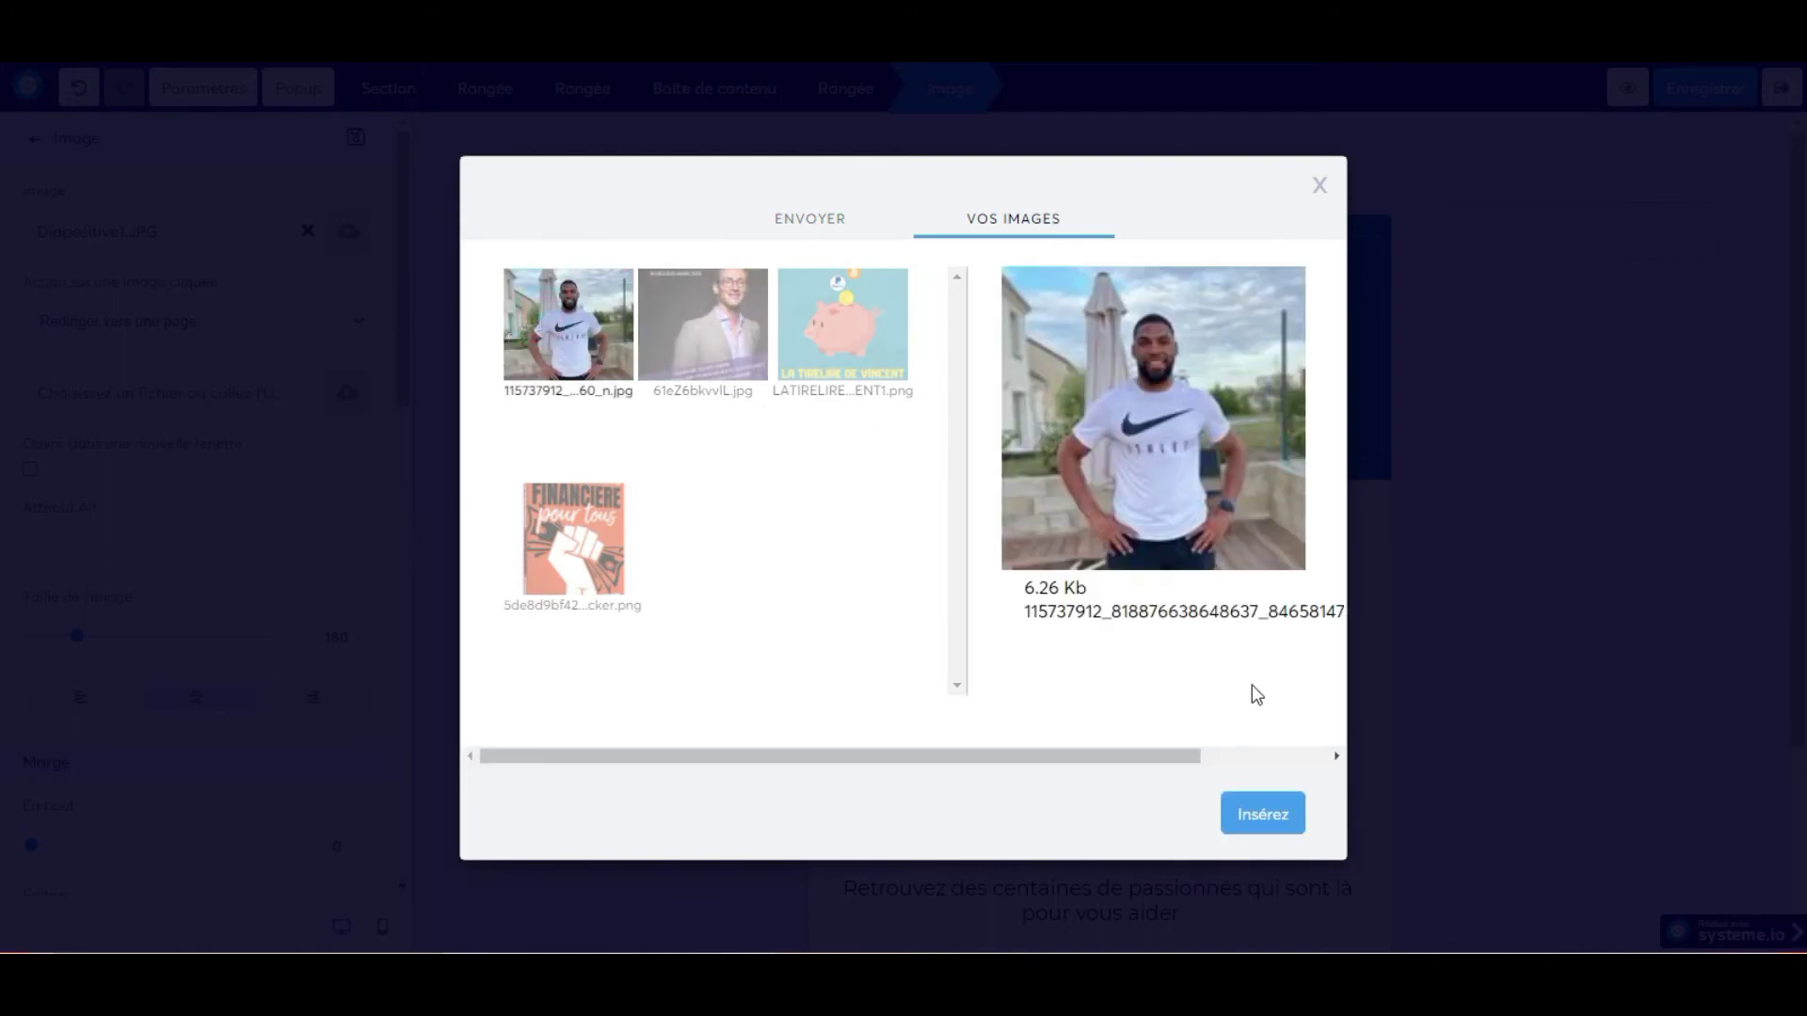
click(1254, 813)
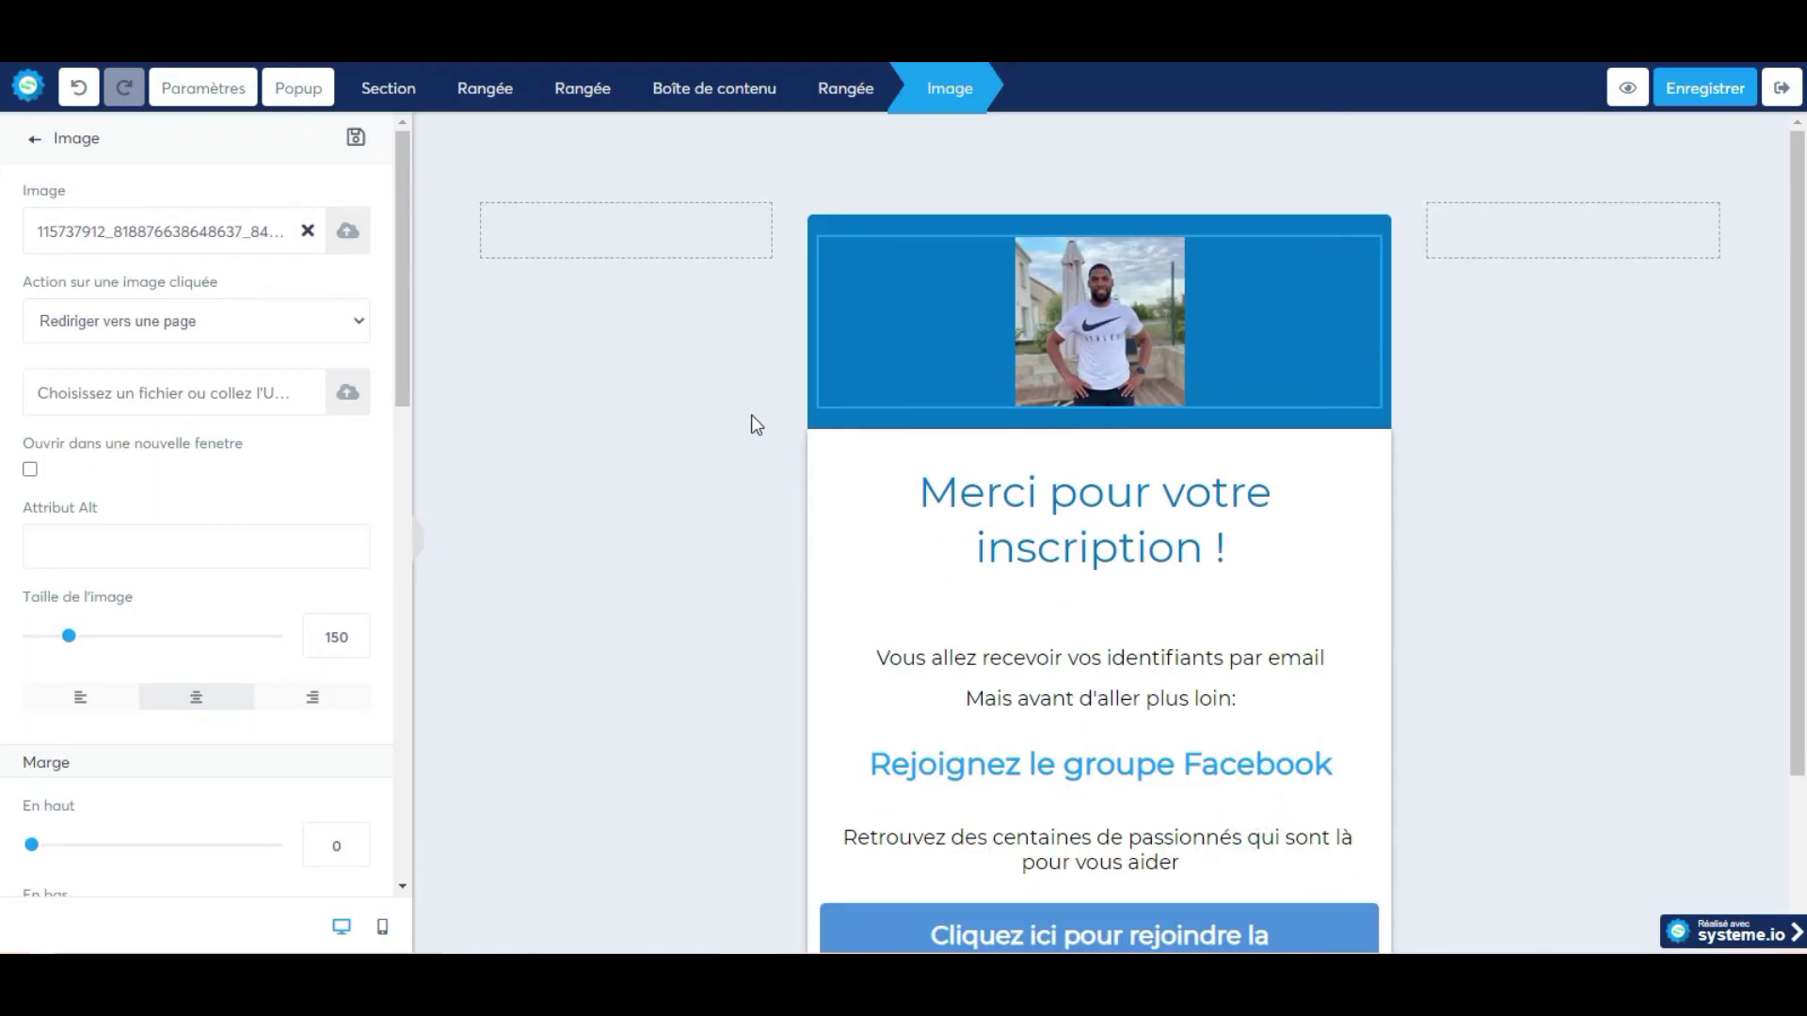
click(712, 418)
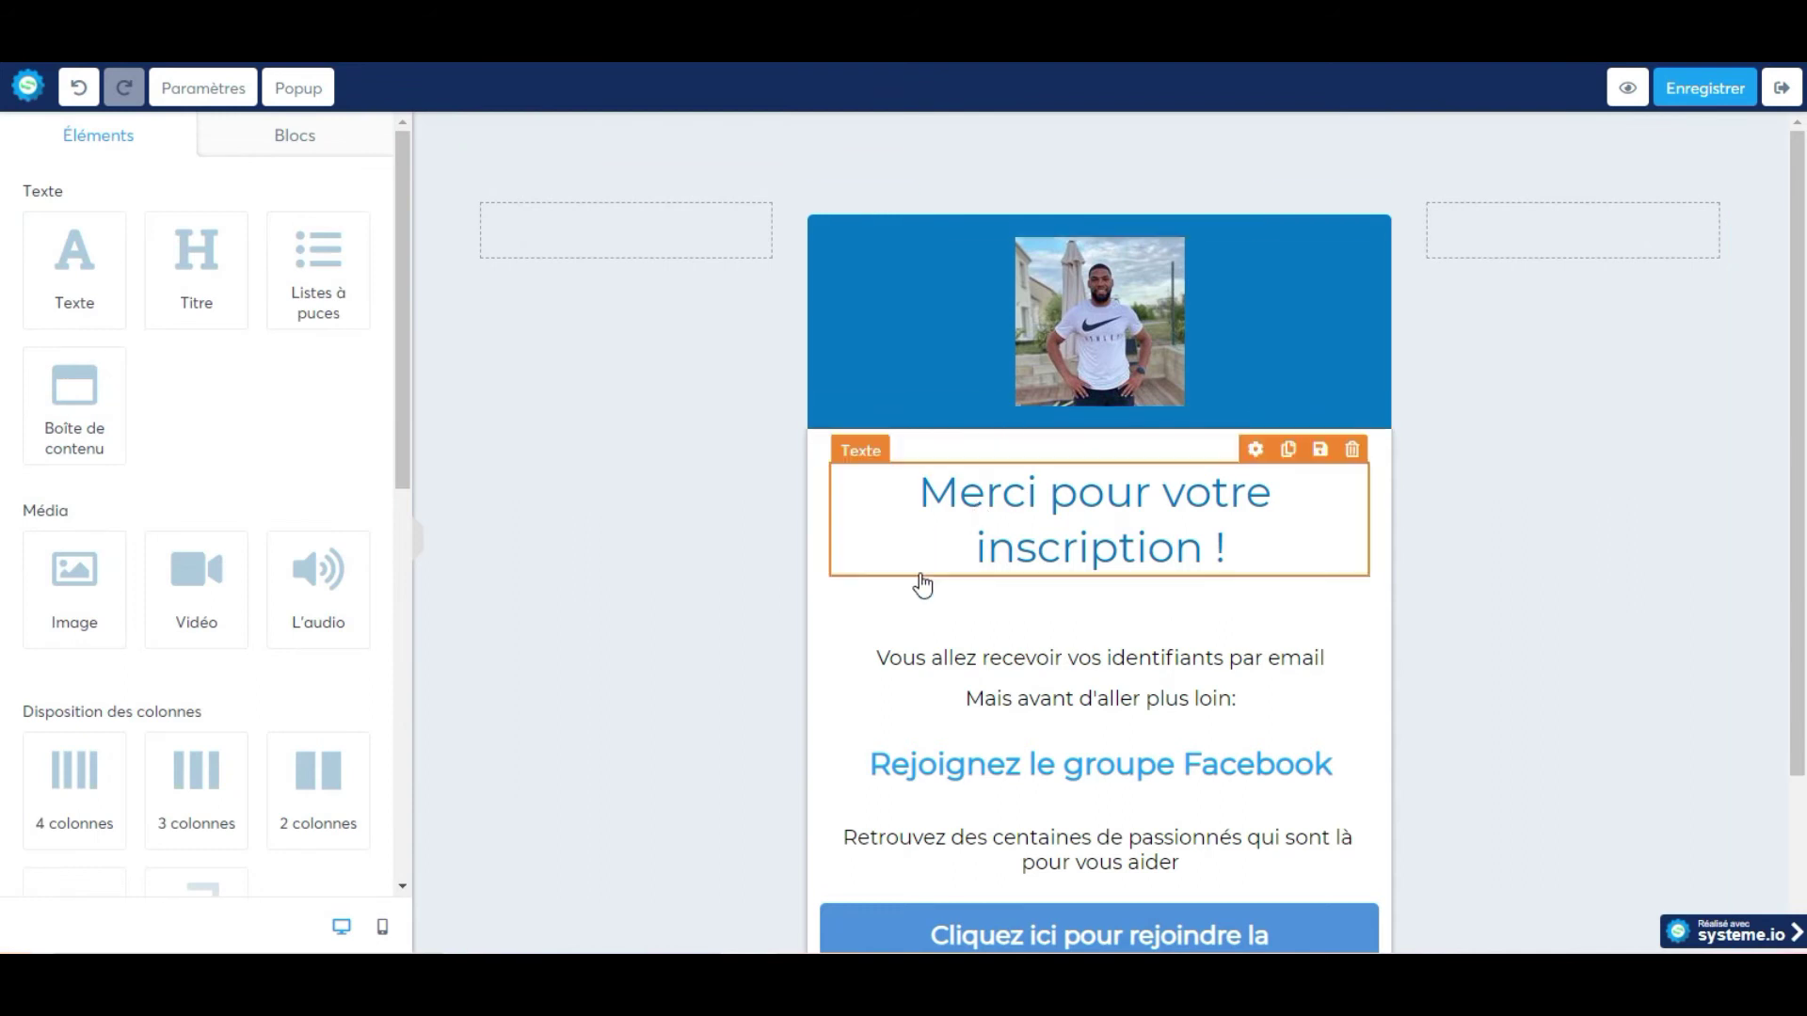
Delete the 'Vous allez recevoir vos identifiants' text block and the 'Rejoignez le groupe Facebook' heading.
scroll(932, 584, down, 1)
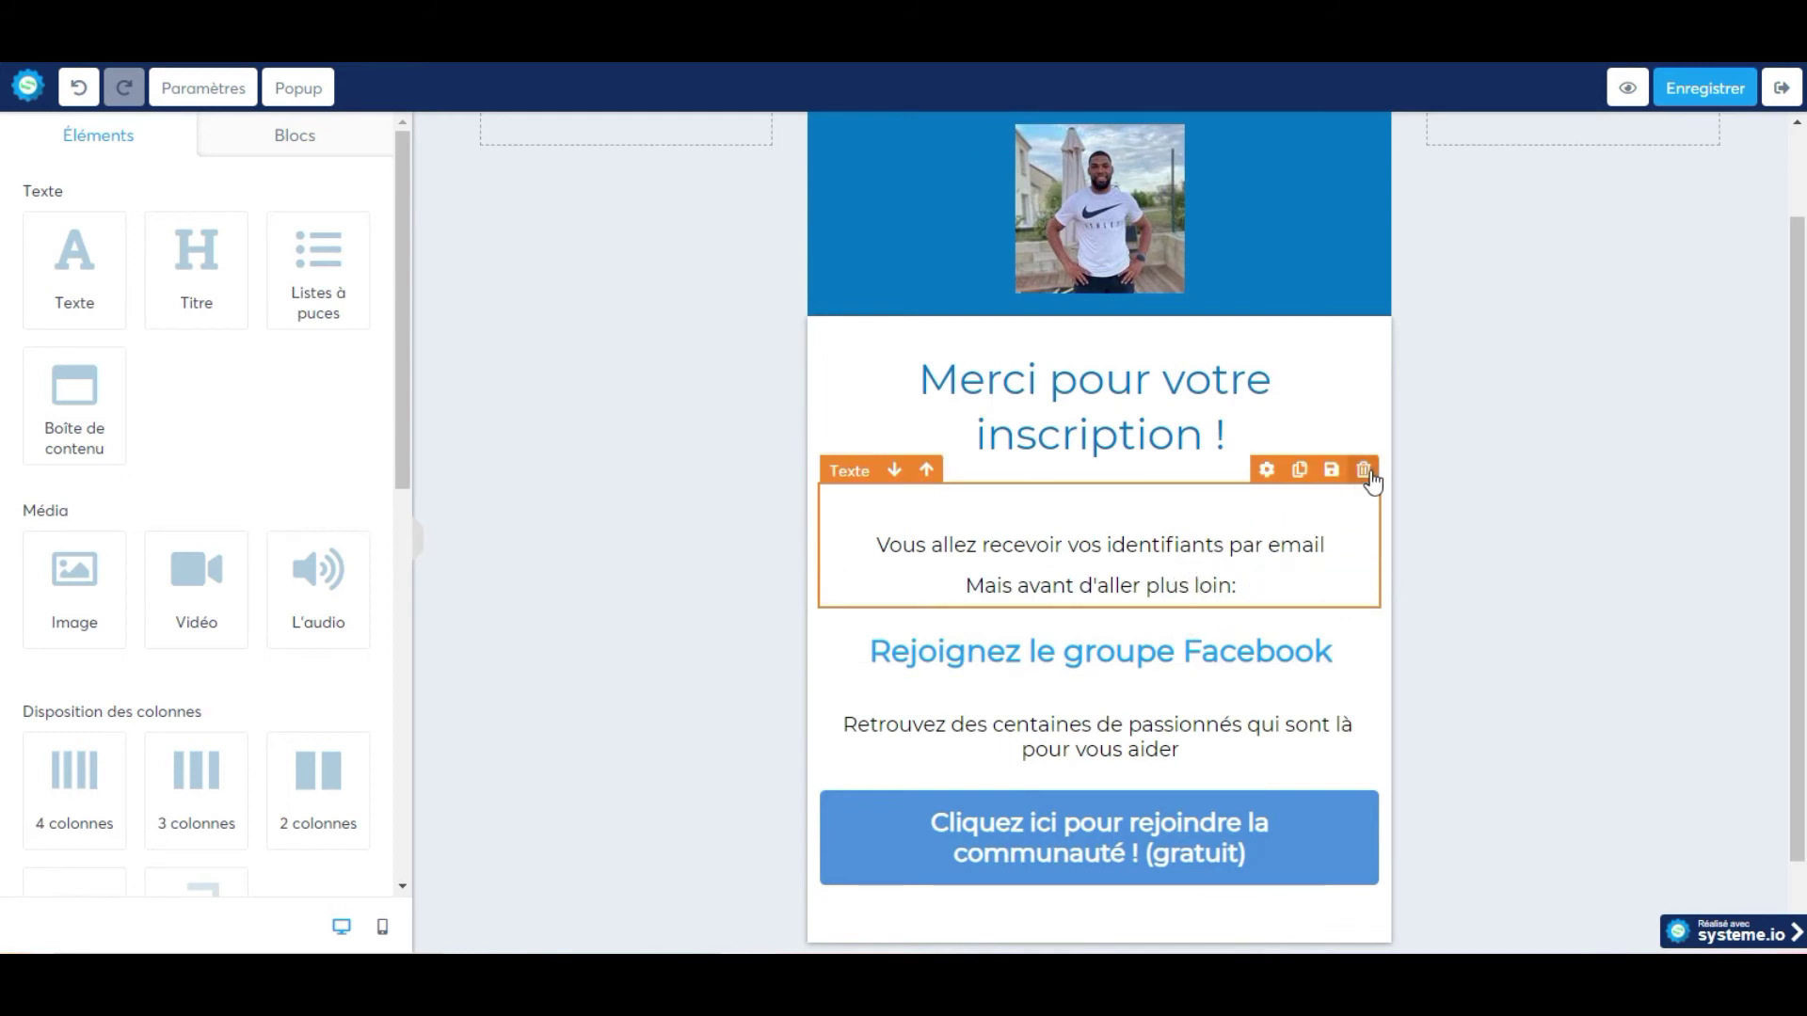
click(1364, 474)
click(991, 169)
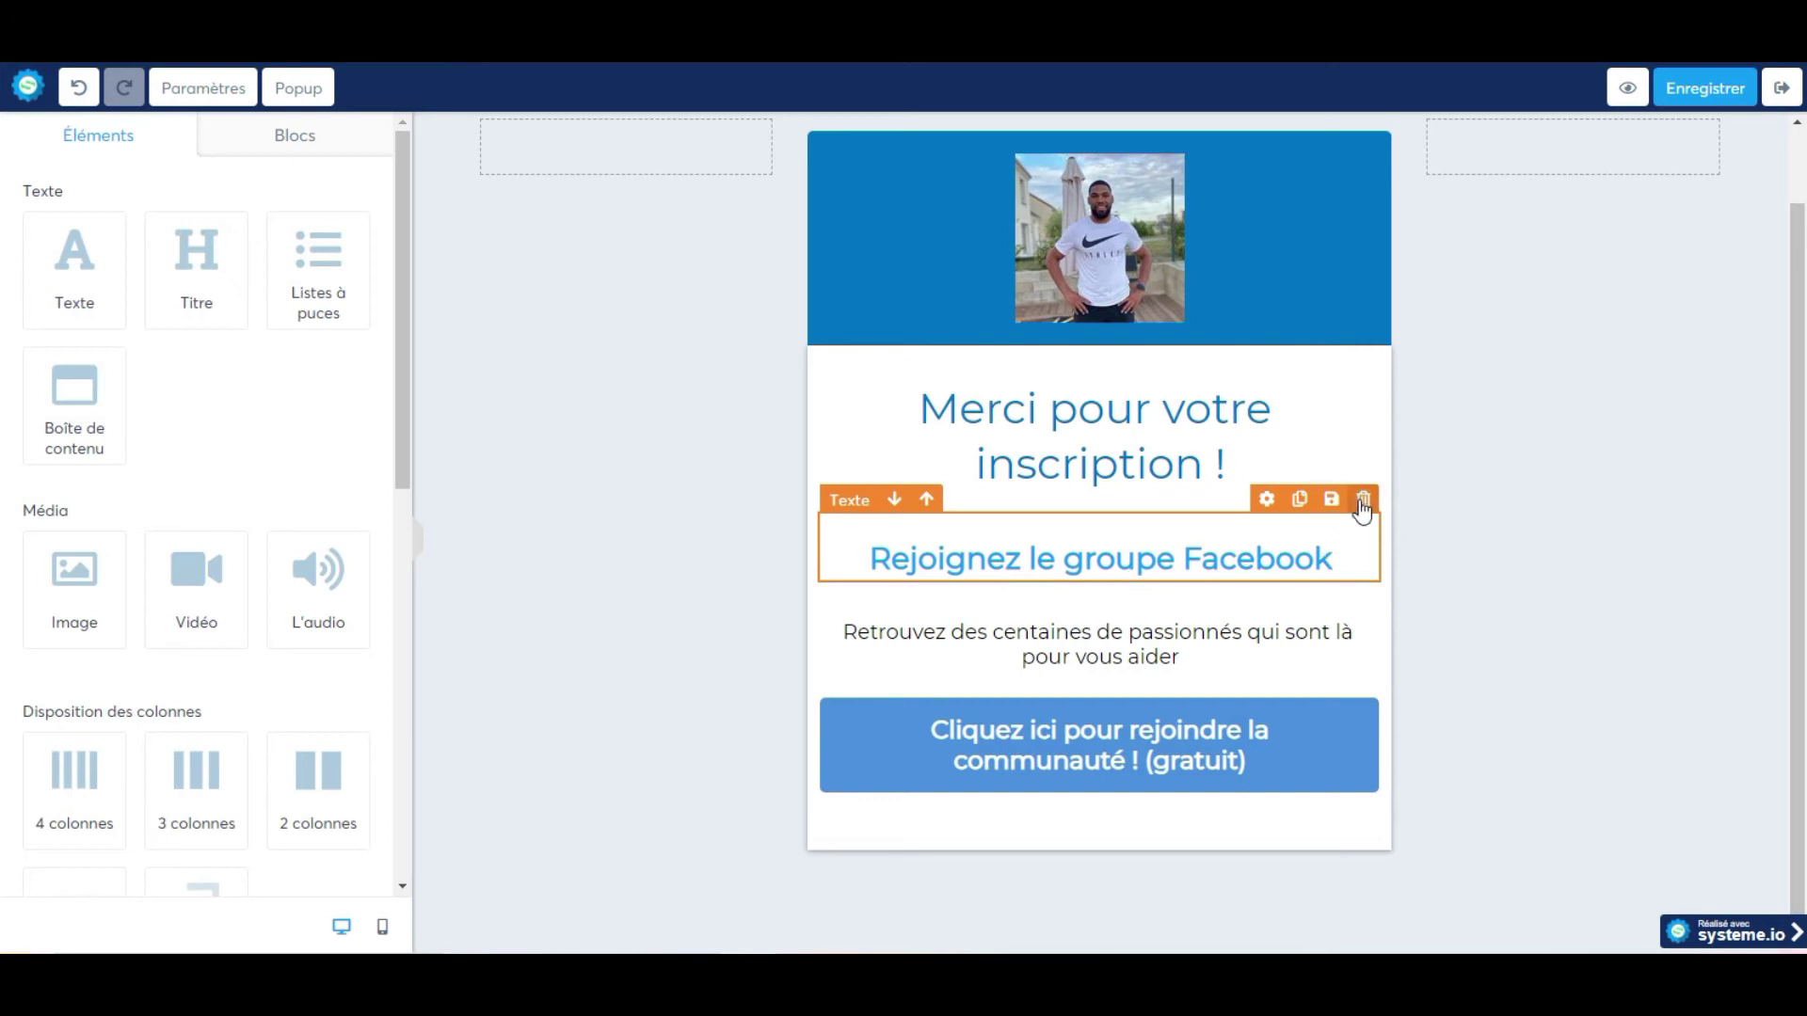
click(1363, 501)
click(998, 169)
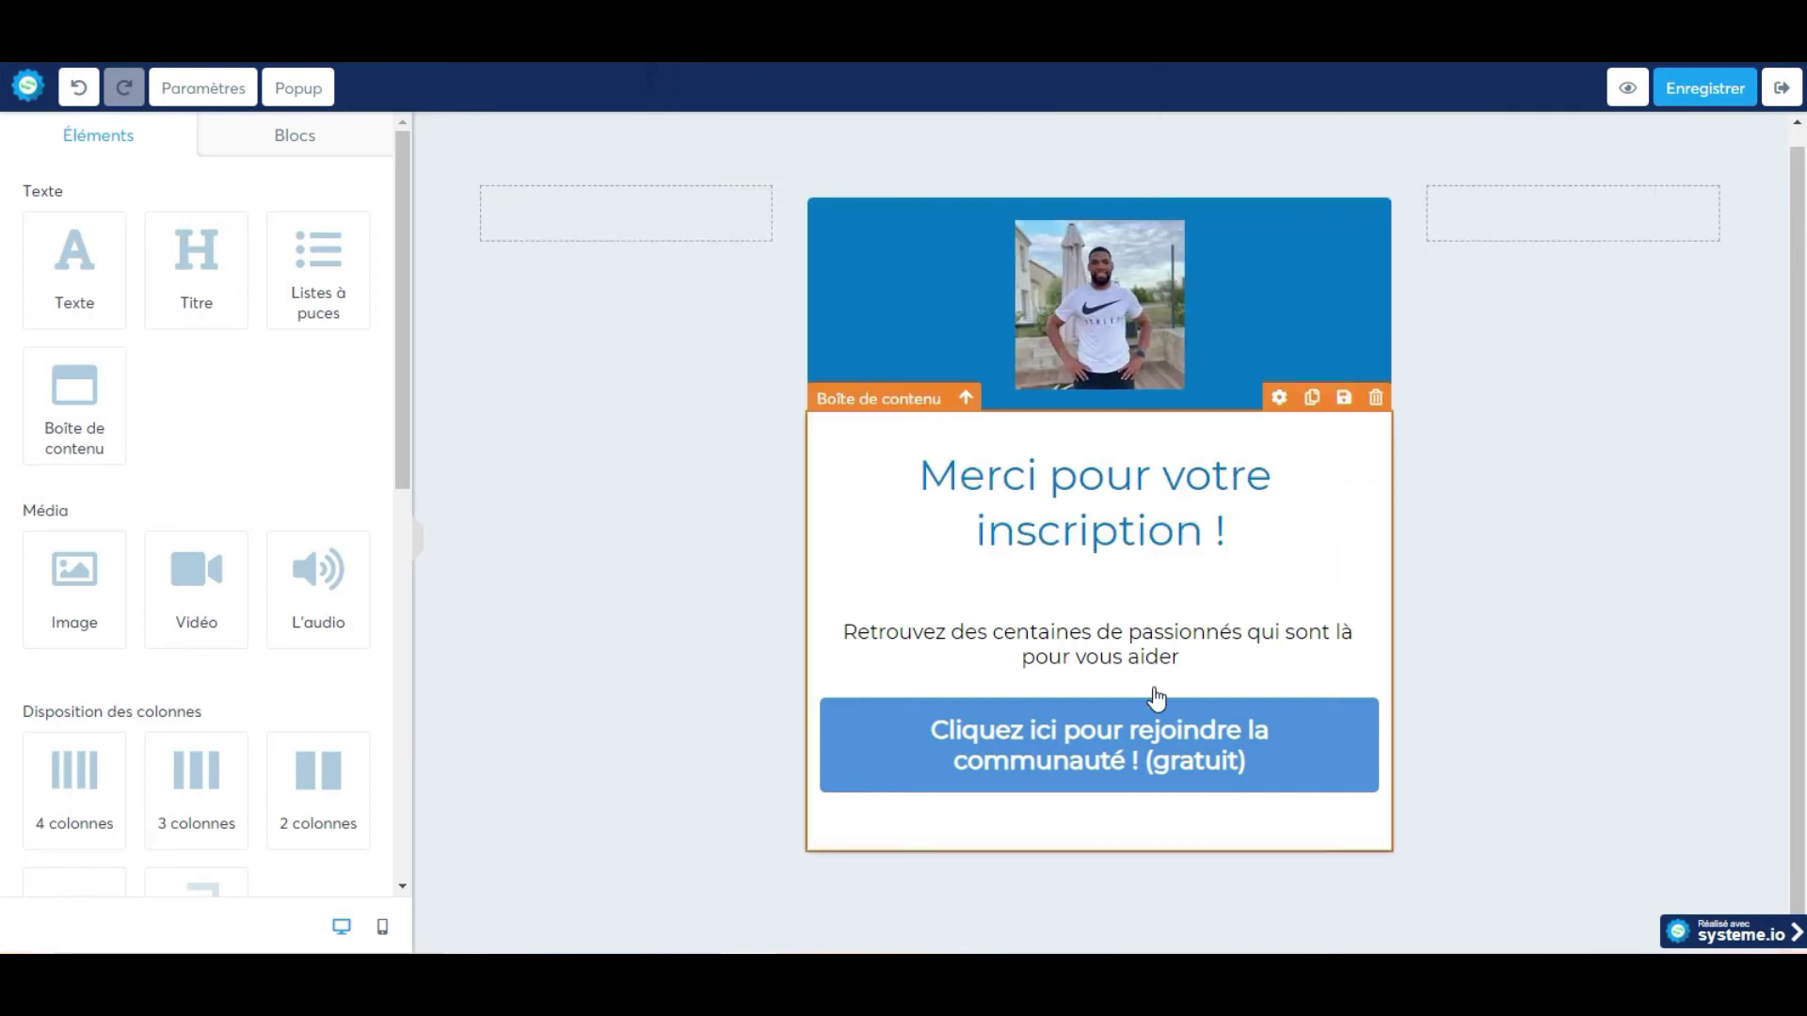
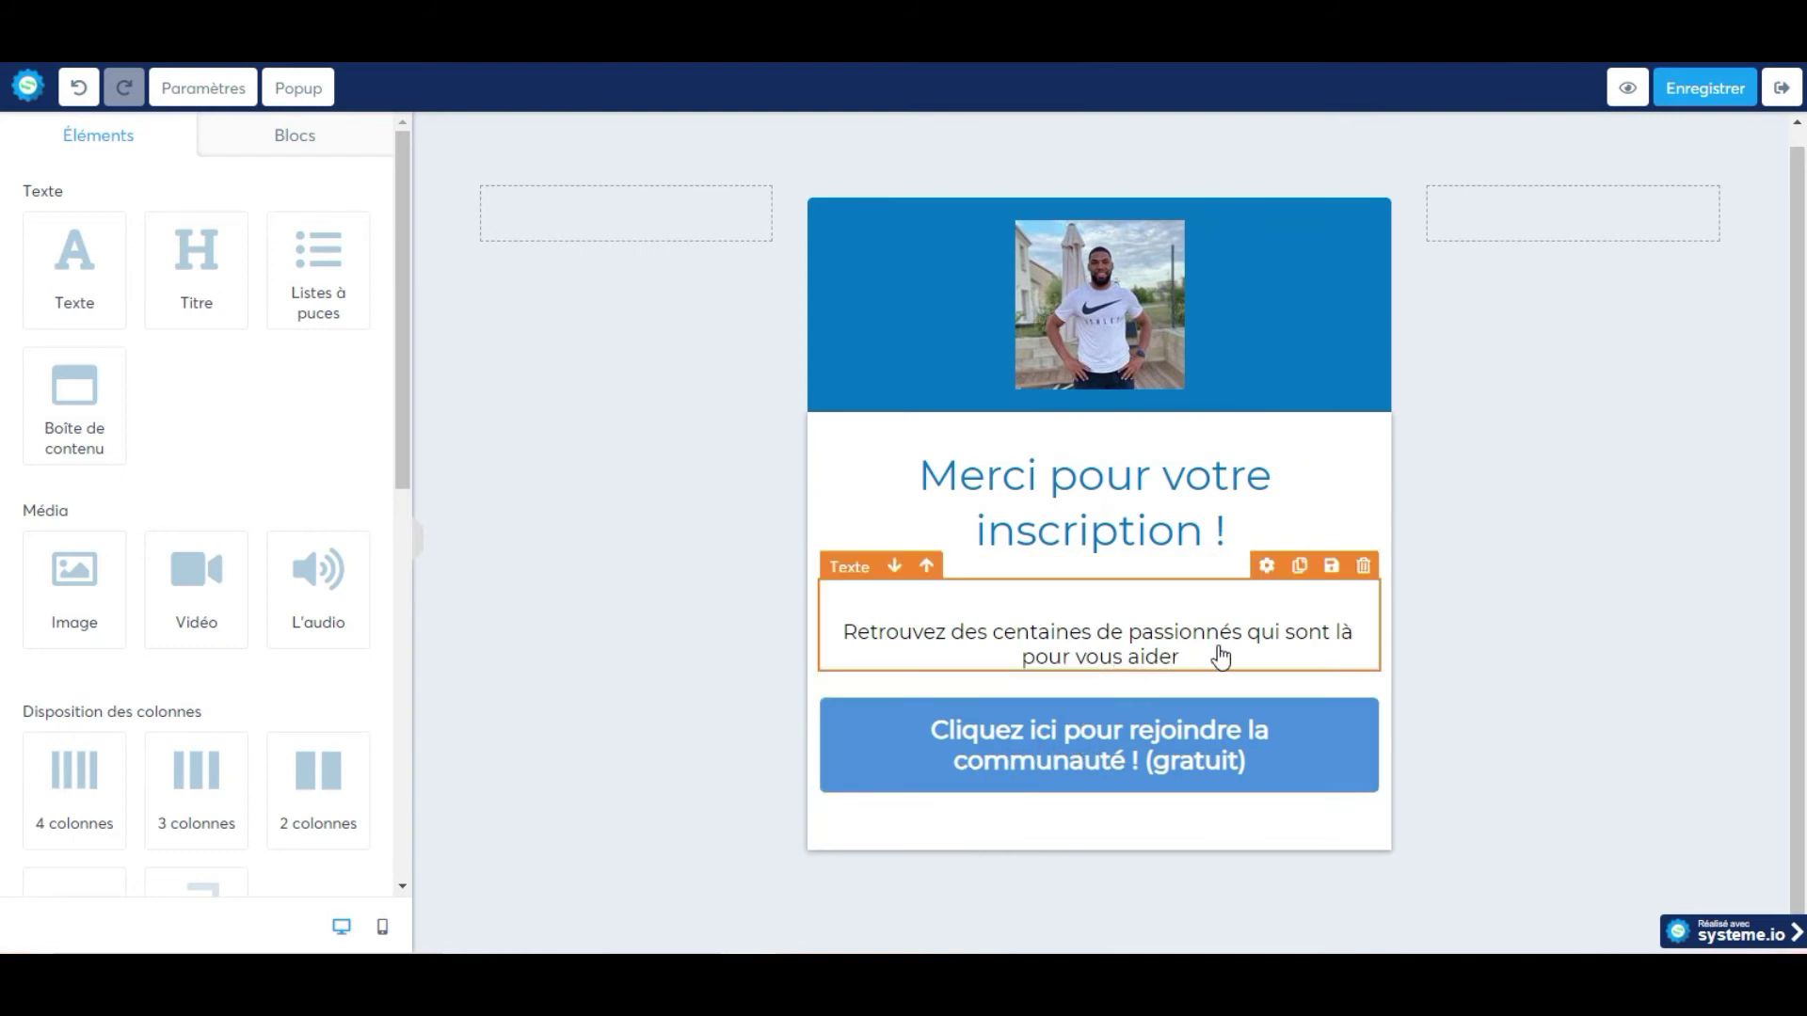
Delete the 'Retrouvez des centaines de passionnés…' paragraph below the thank-you heading.
click(1362, 565)
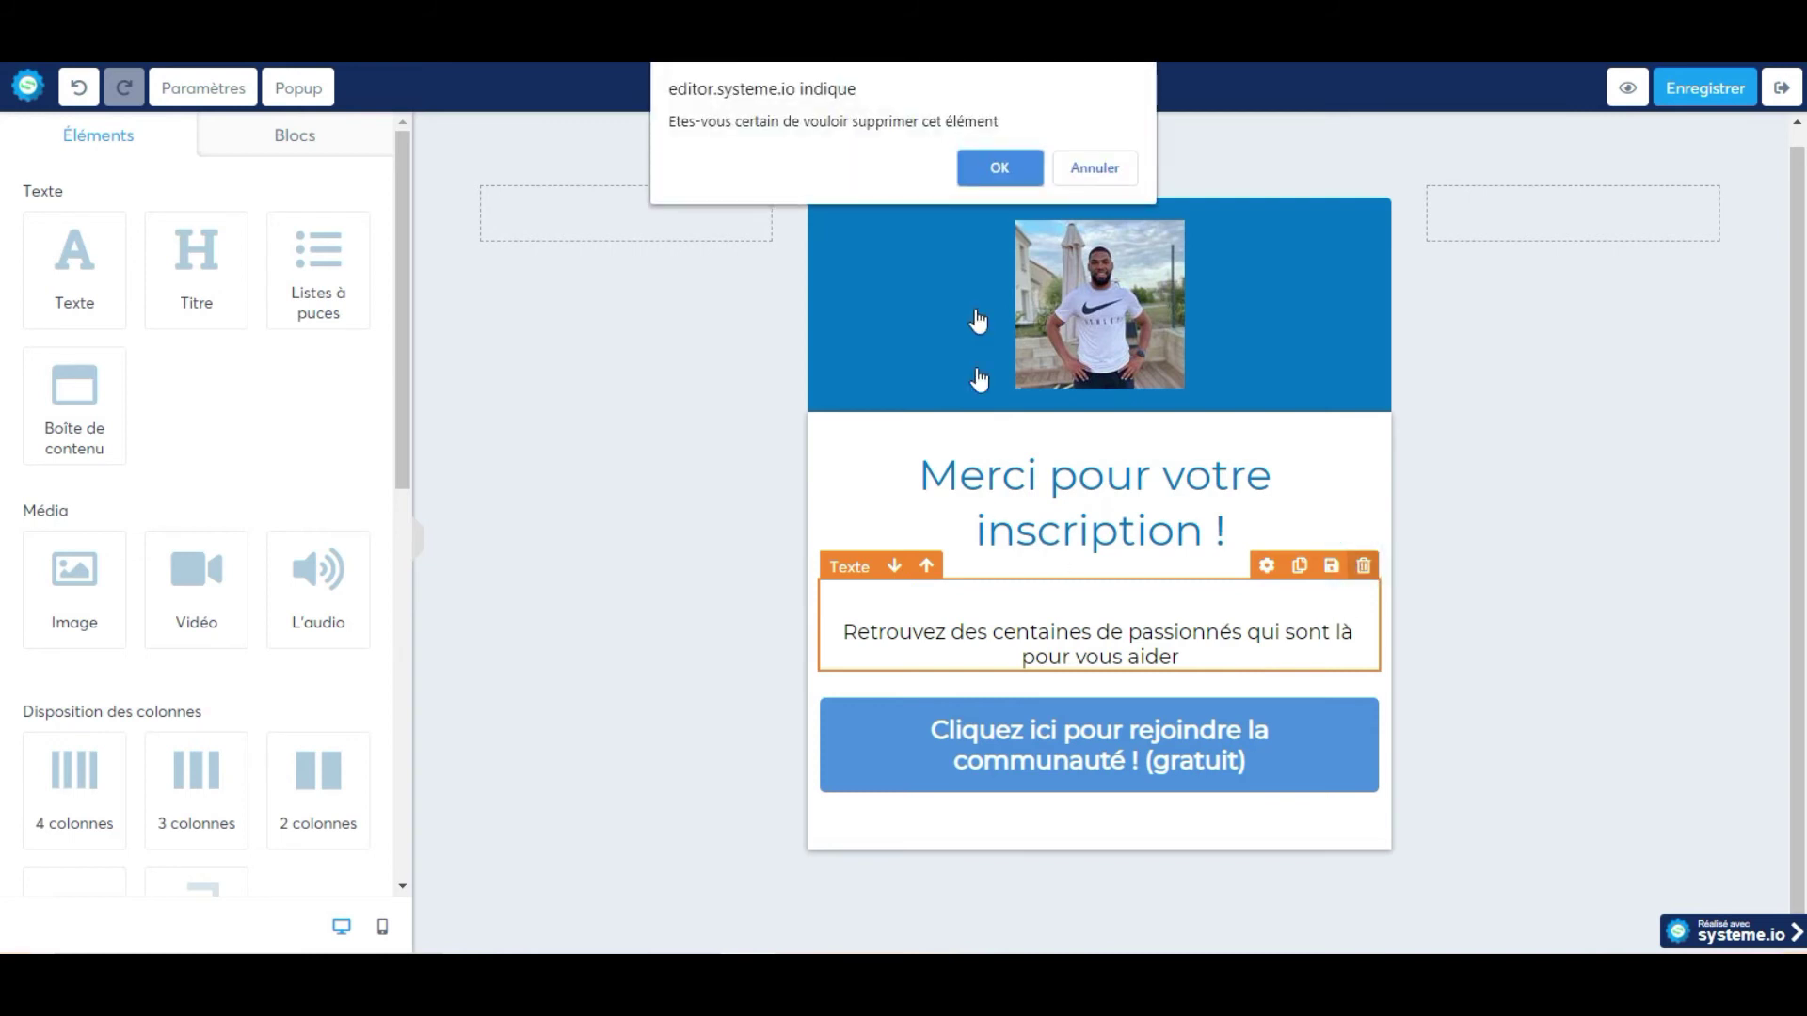
click(998, 169)
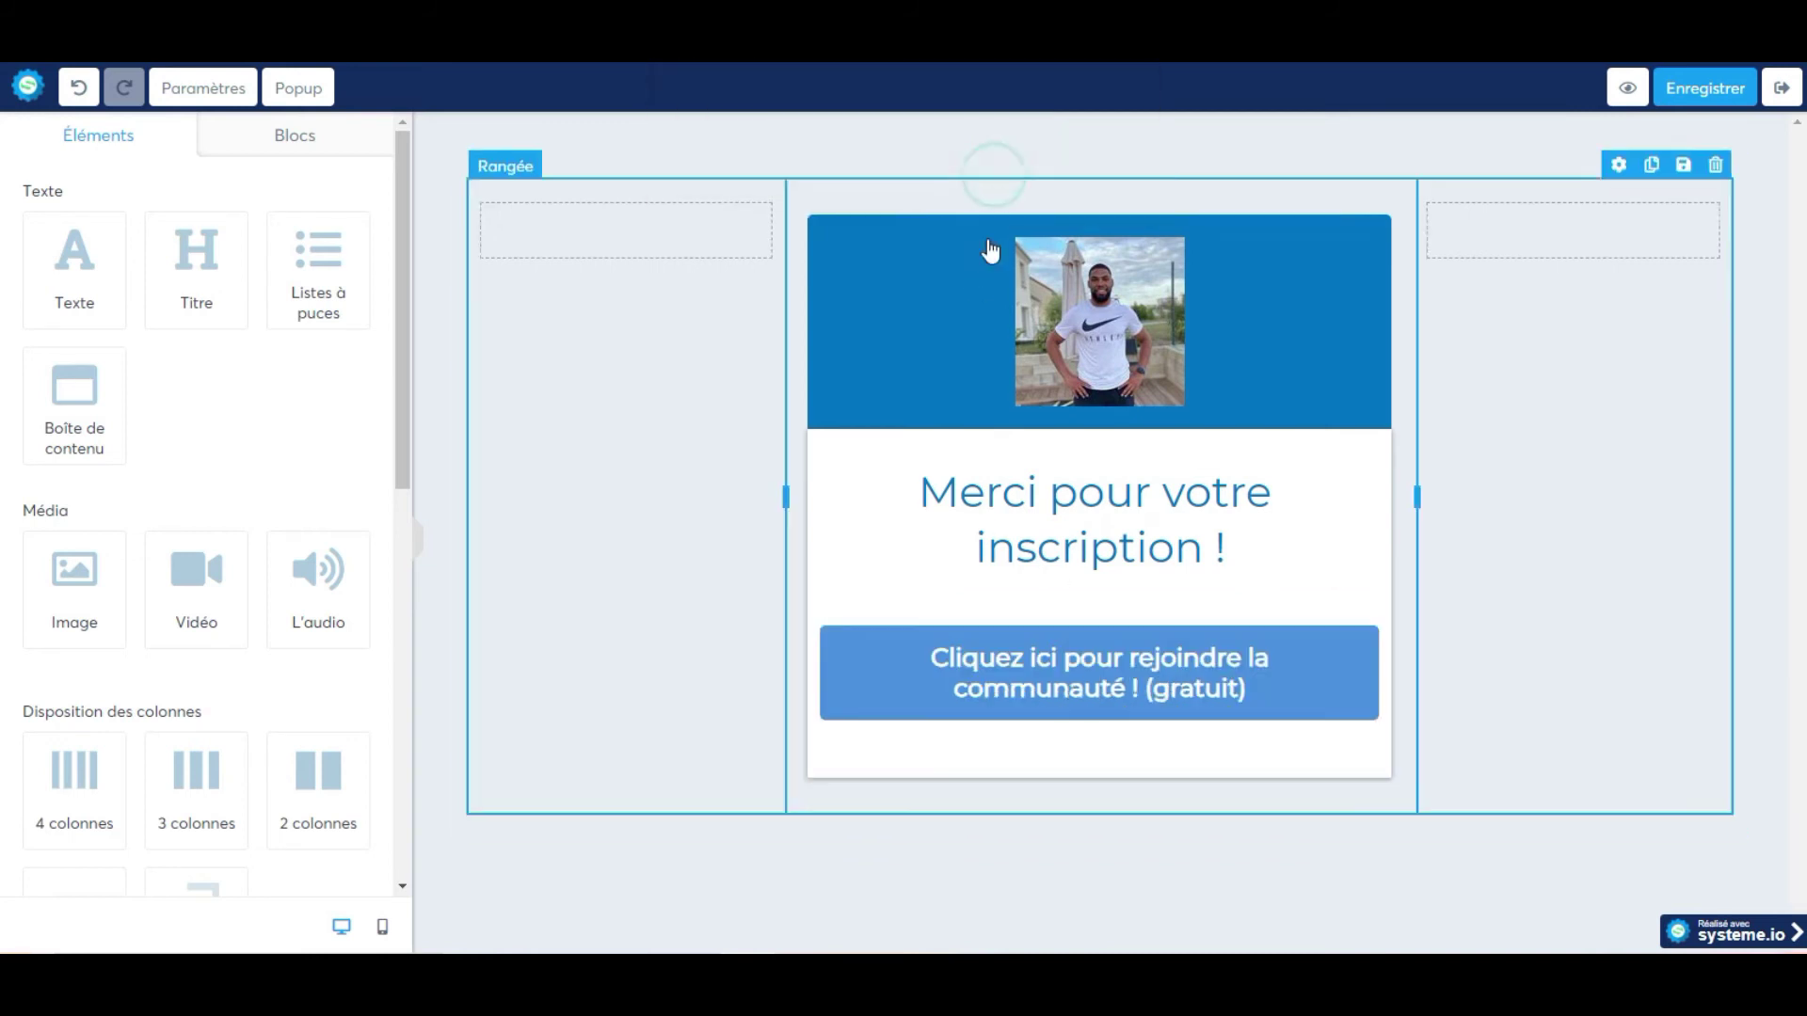
Change the button text to 'Cliquez ici pour me rejoindre sur Instagram ! (gratuit)'.
click(969, 683)
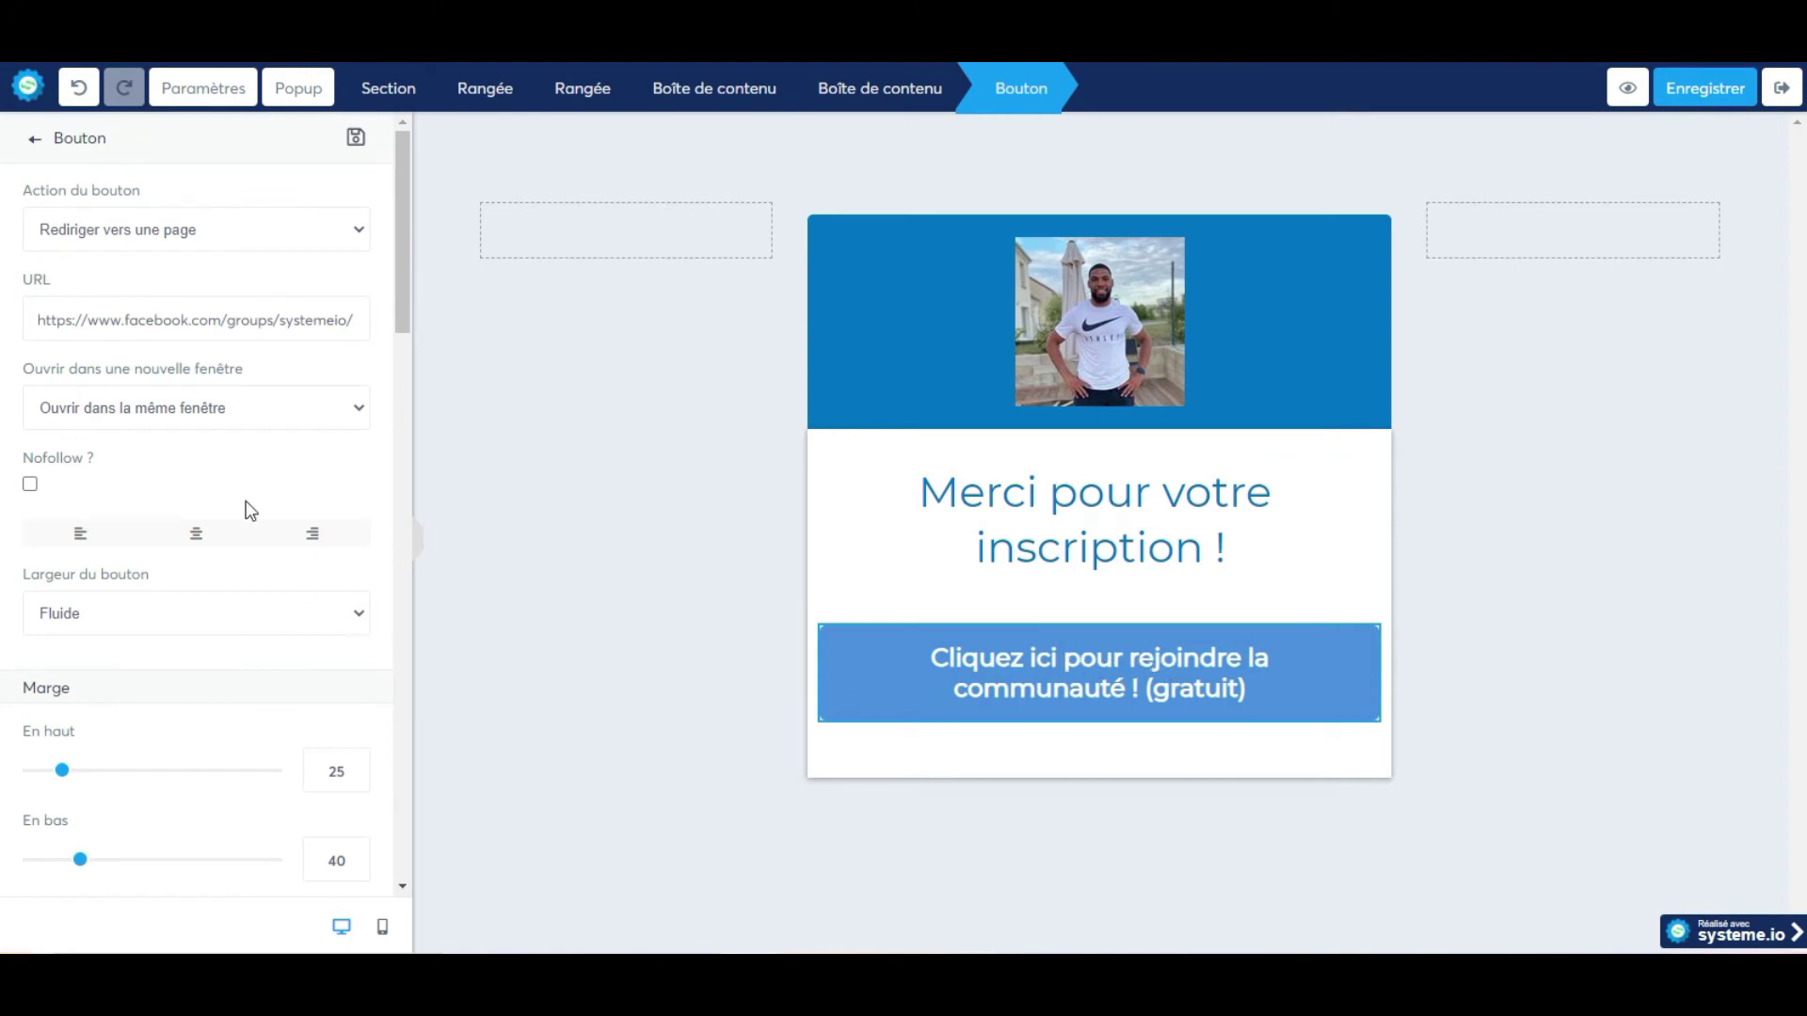
scroll(184, 480, down, 9)
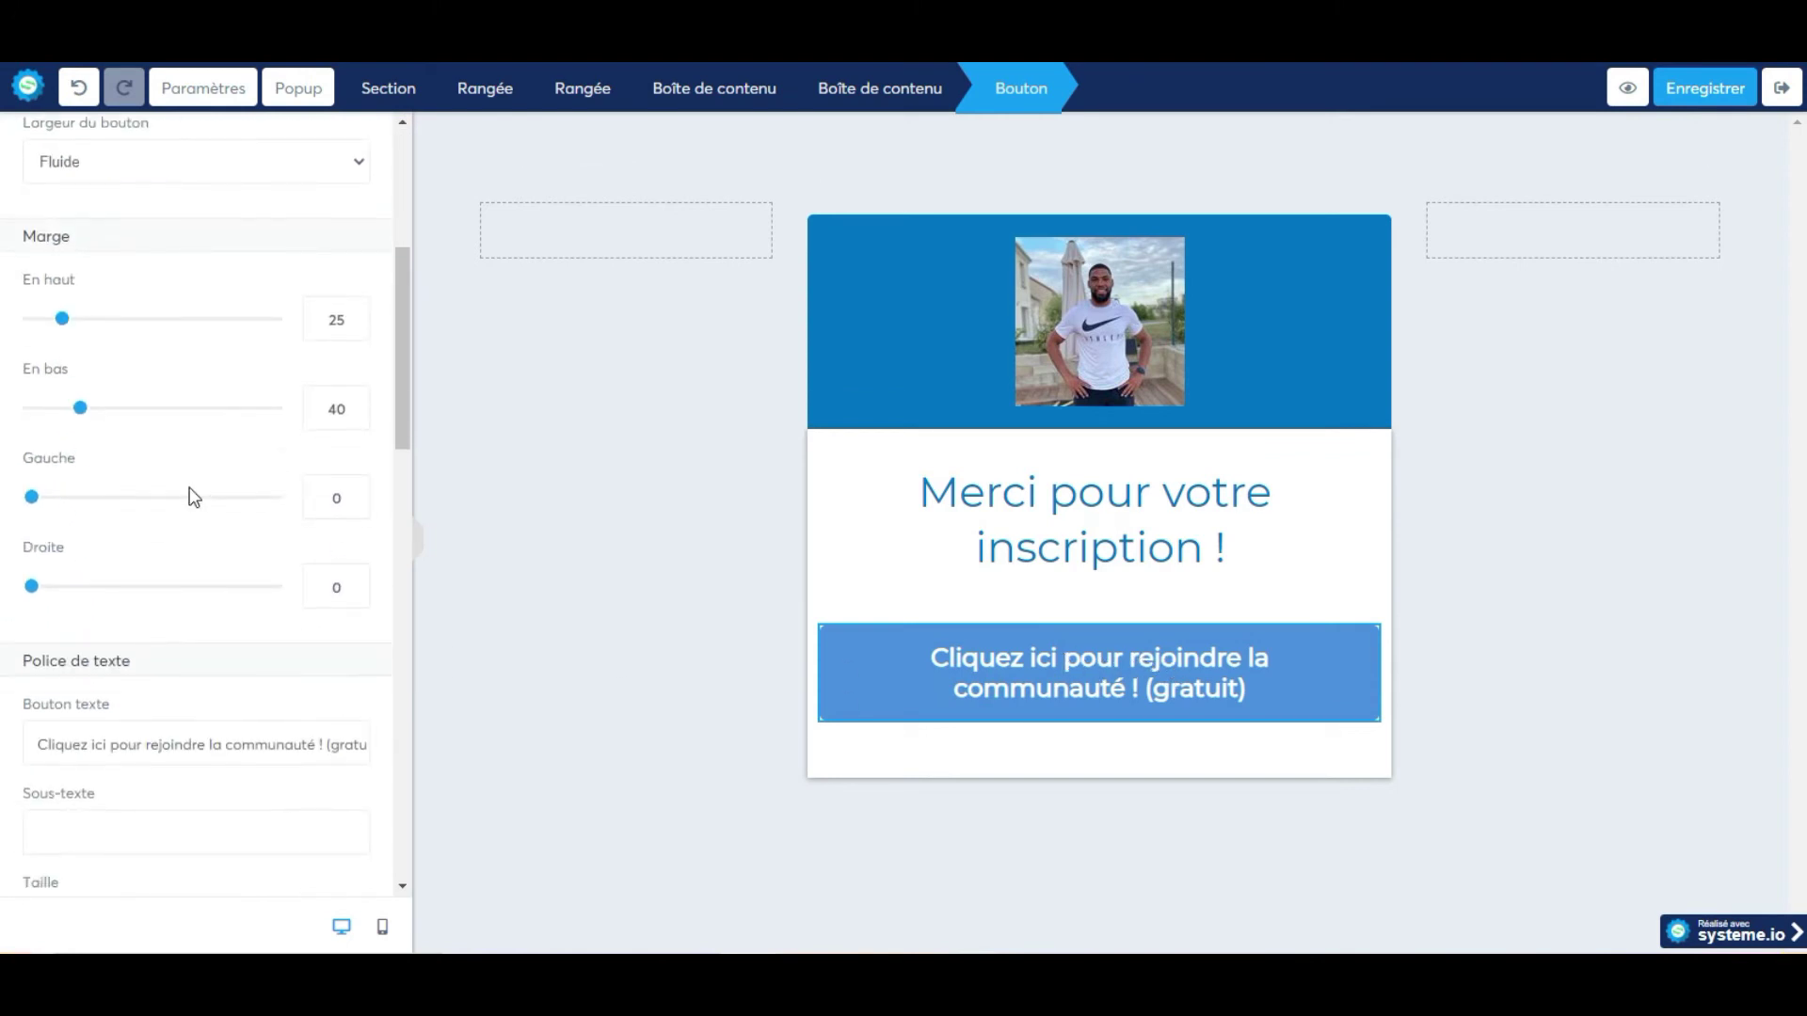
click(148, 406)
click(1749, 848)
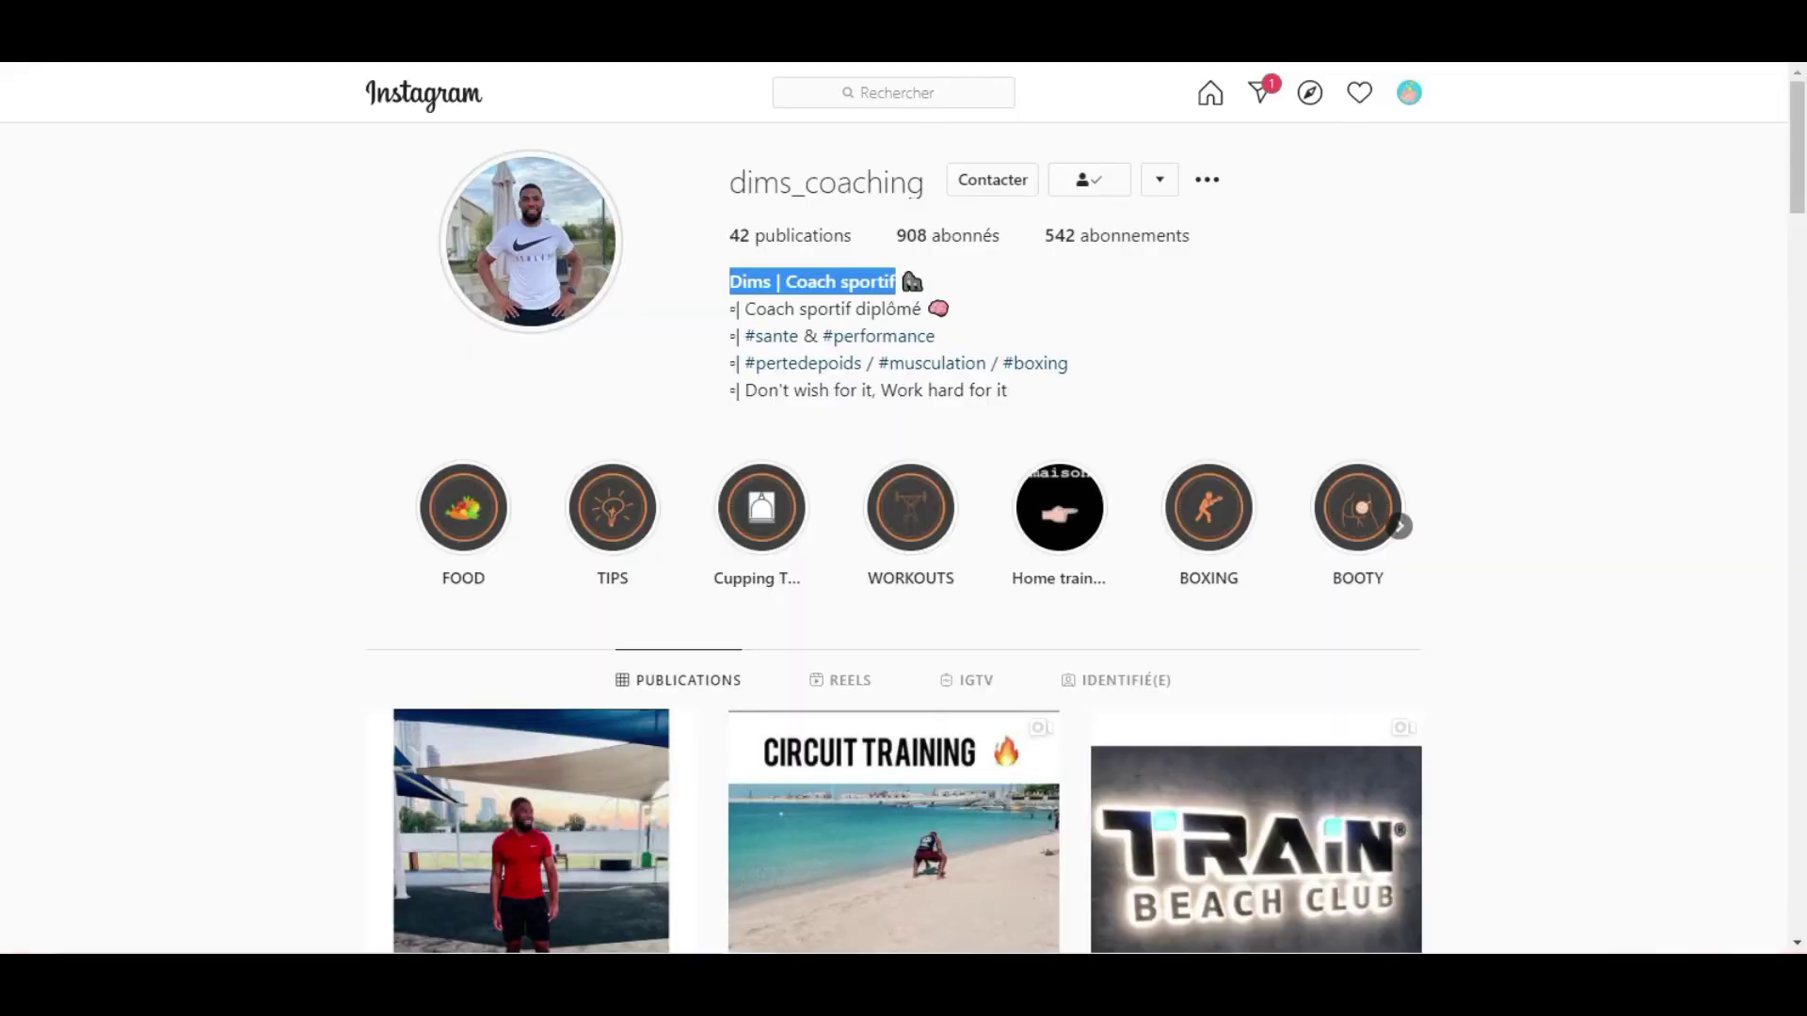
Replace the button's Facebook group link with the copied dims_coaching Instagram profile URL.
click(342, 59)
right_click(339, 60)
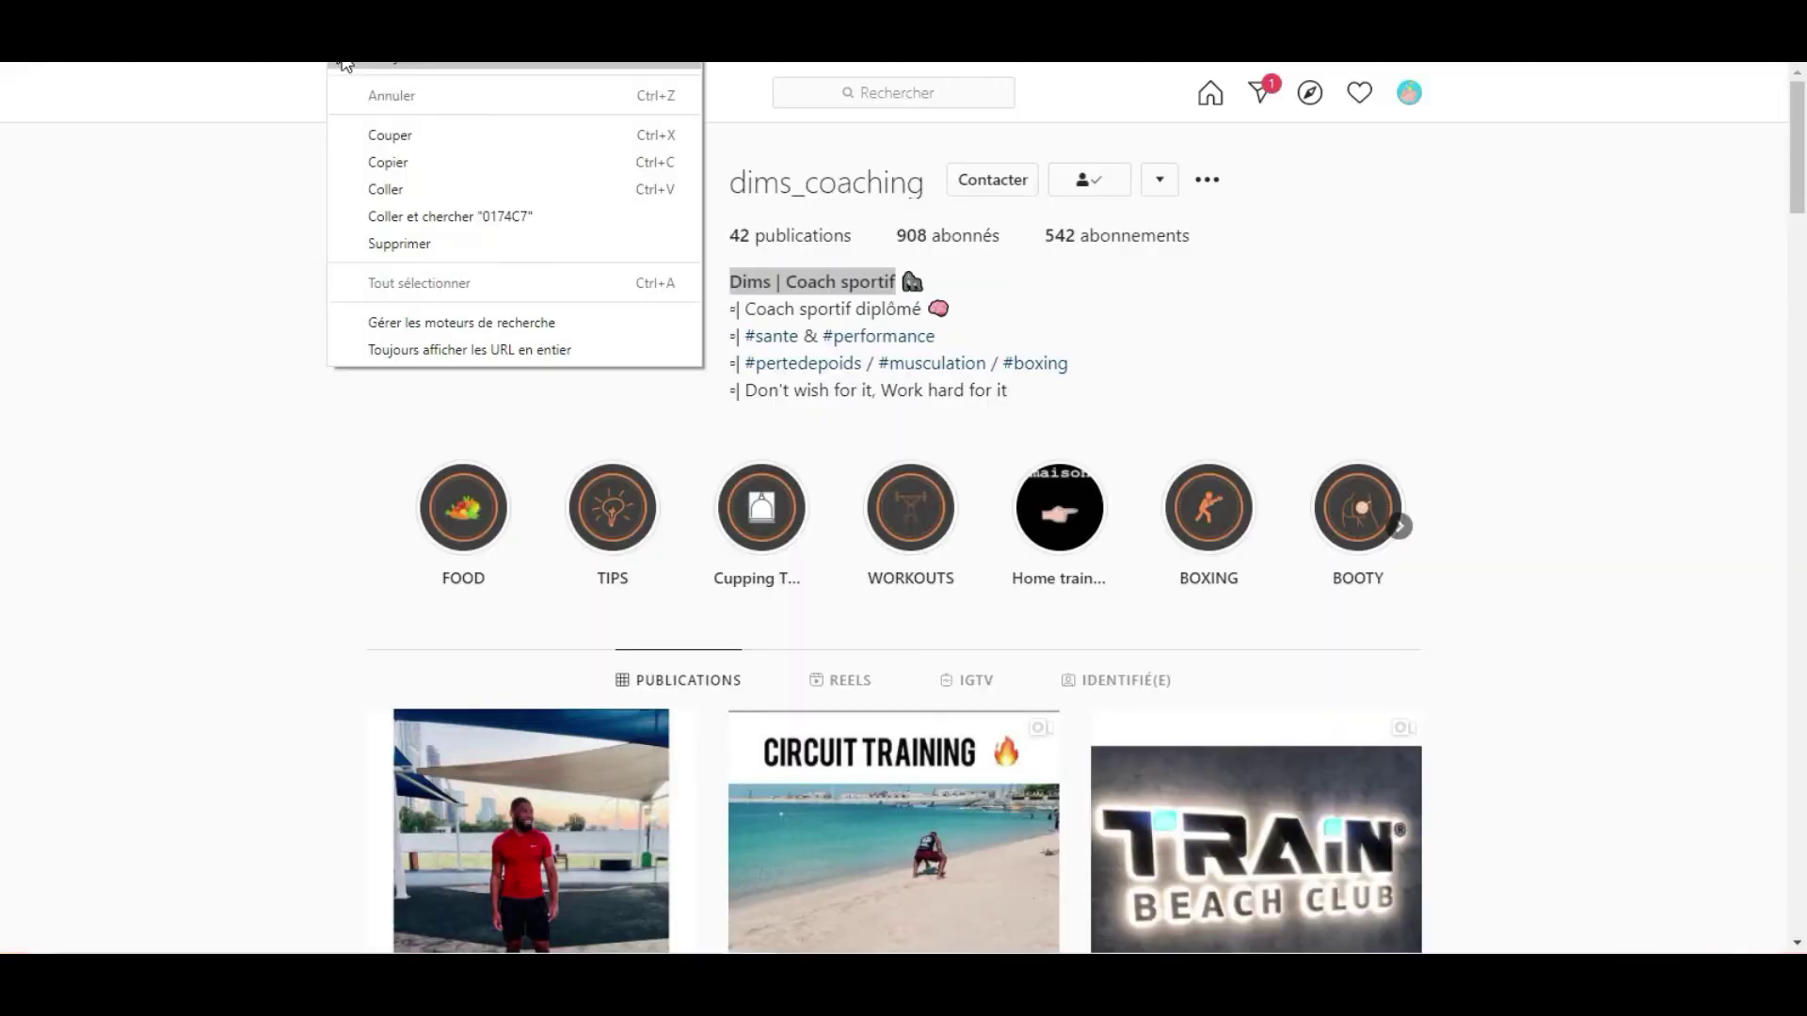
click(392, 164)
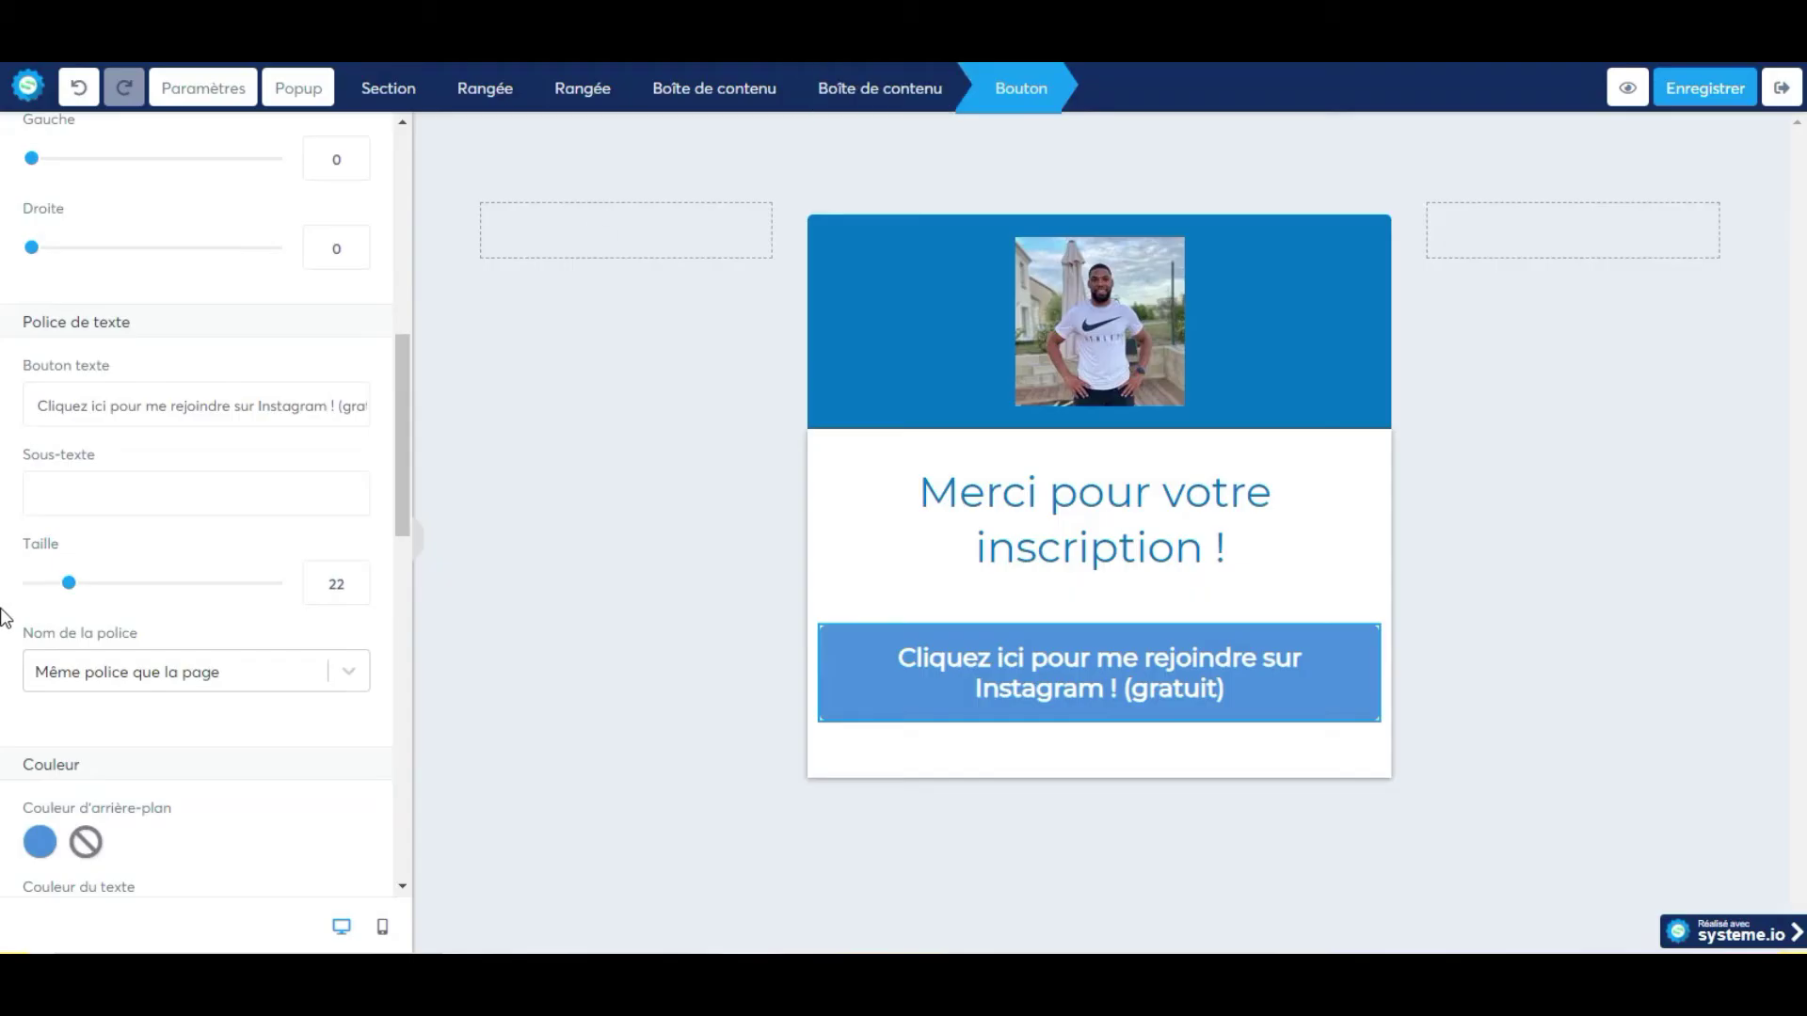
scroll(181, 644, down, 12)
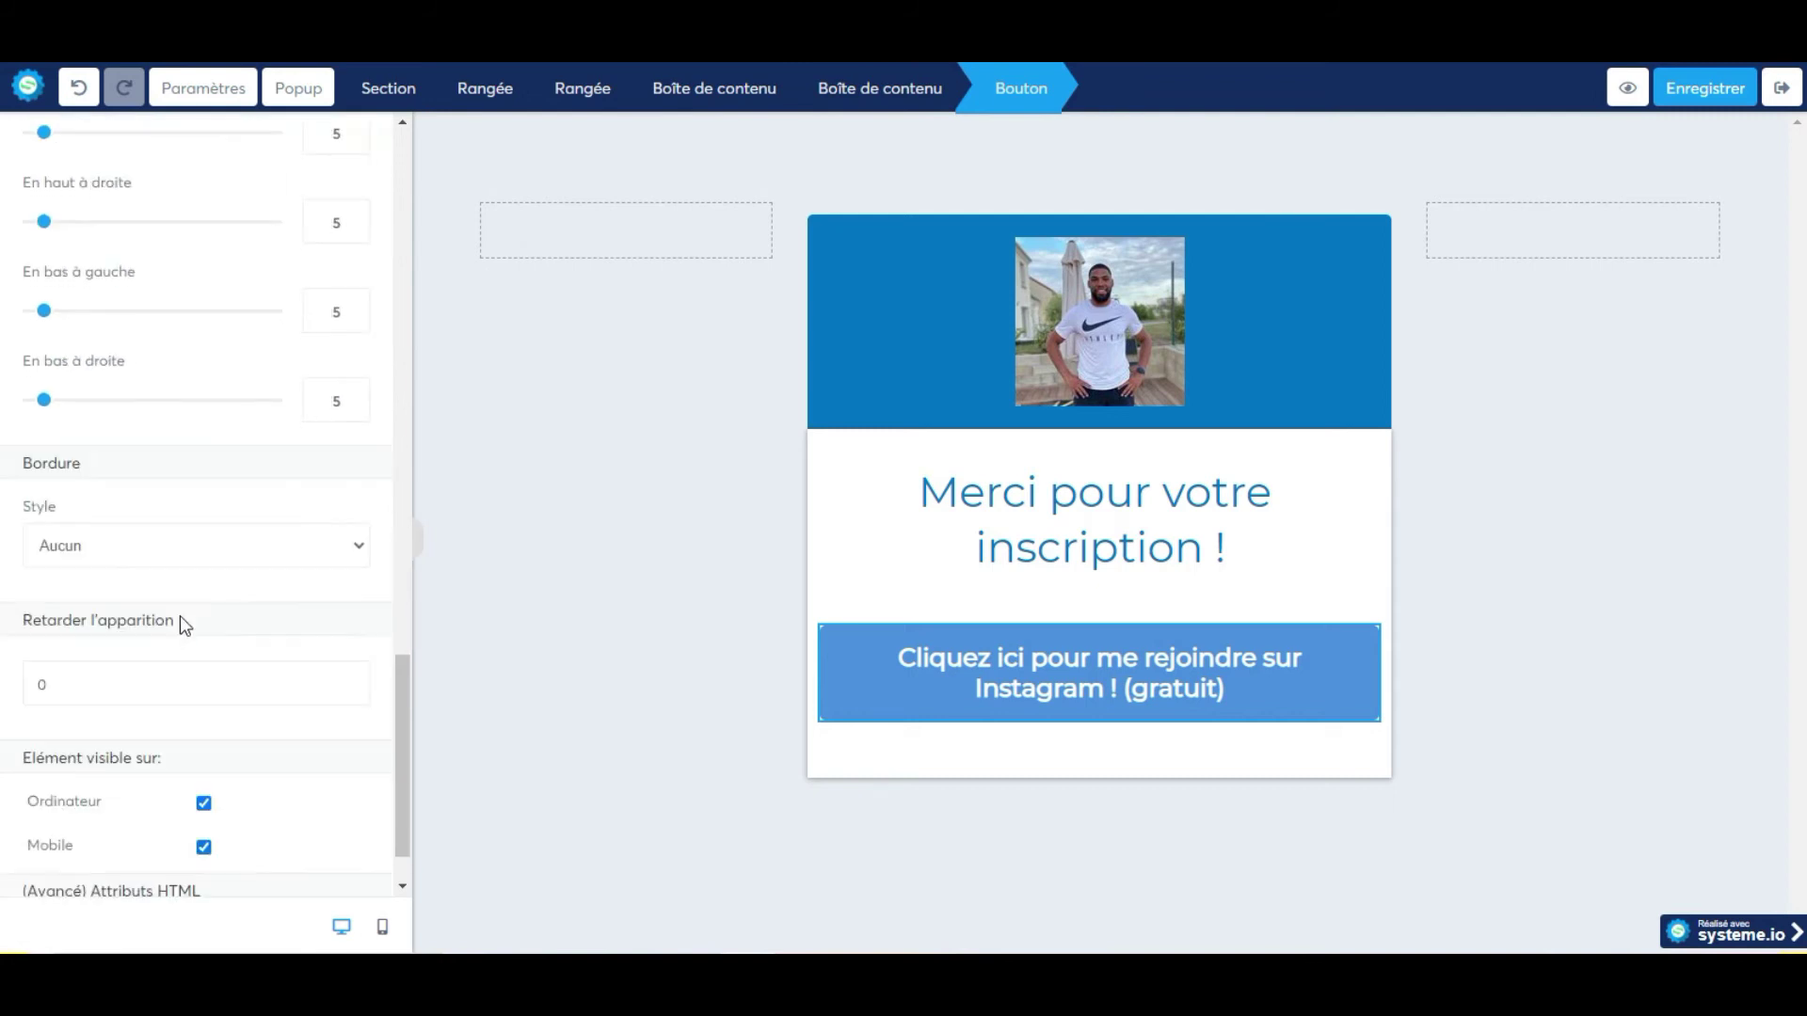
scroll(212, 664, down, 1)
scroll(173, 654, up, 12)
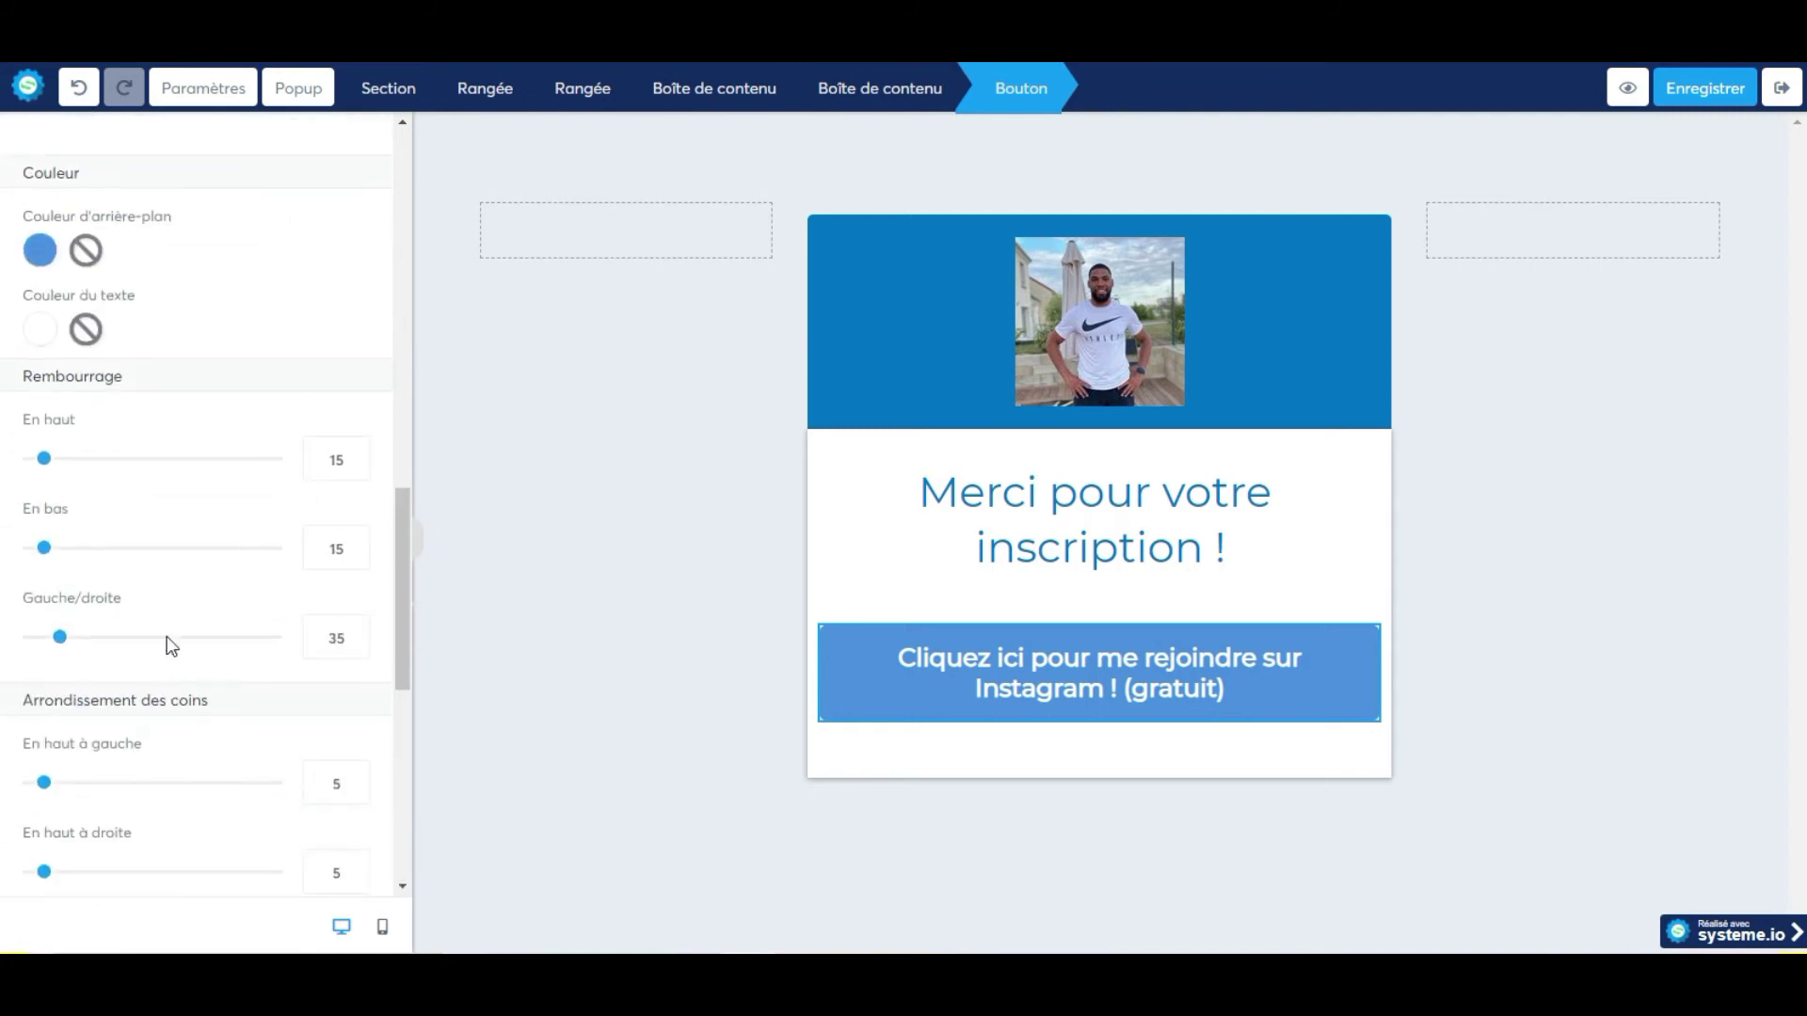
scroll(170, 645, up, 8)
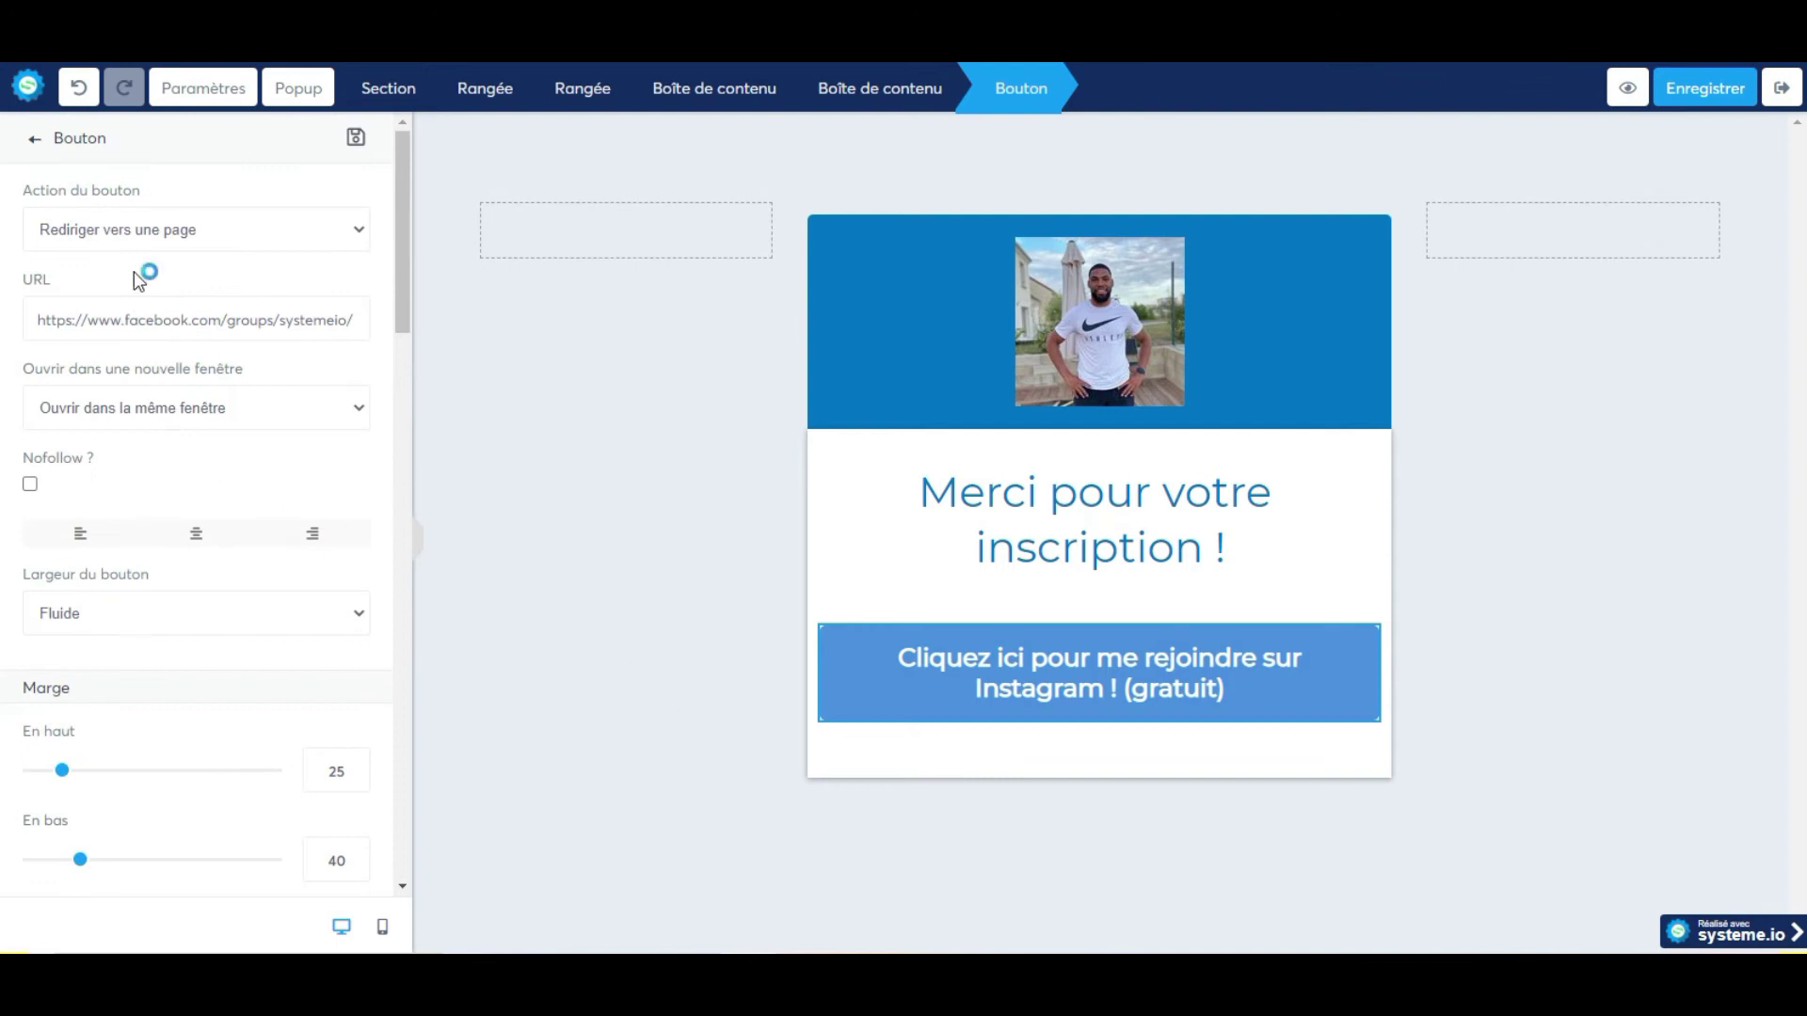
triple_click(186, 327)
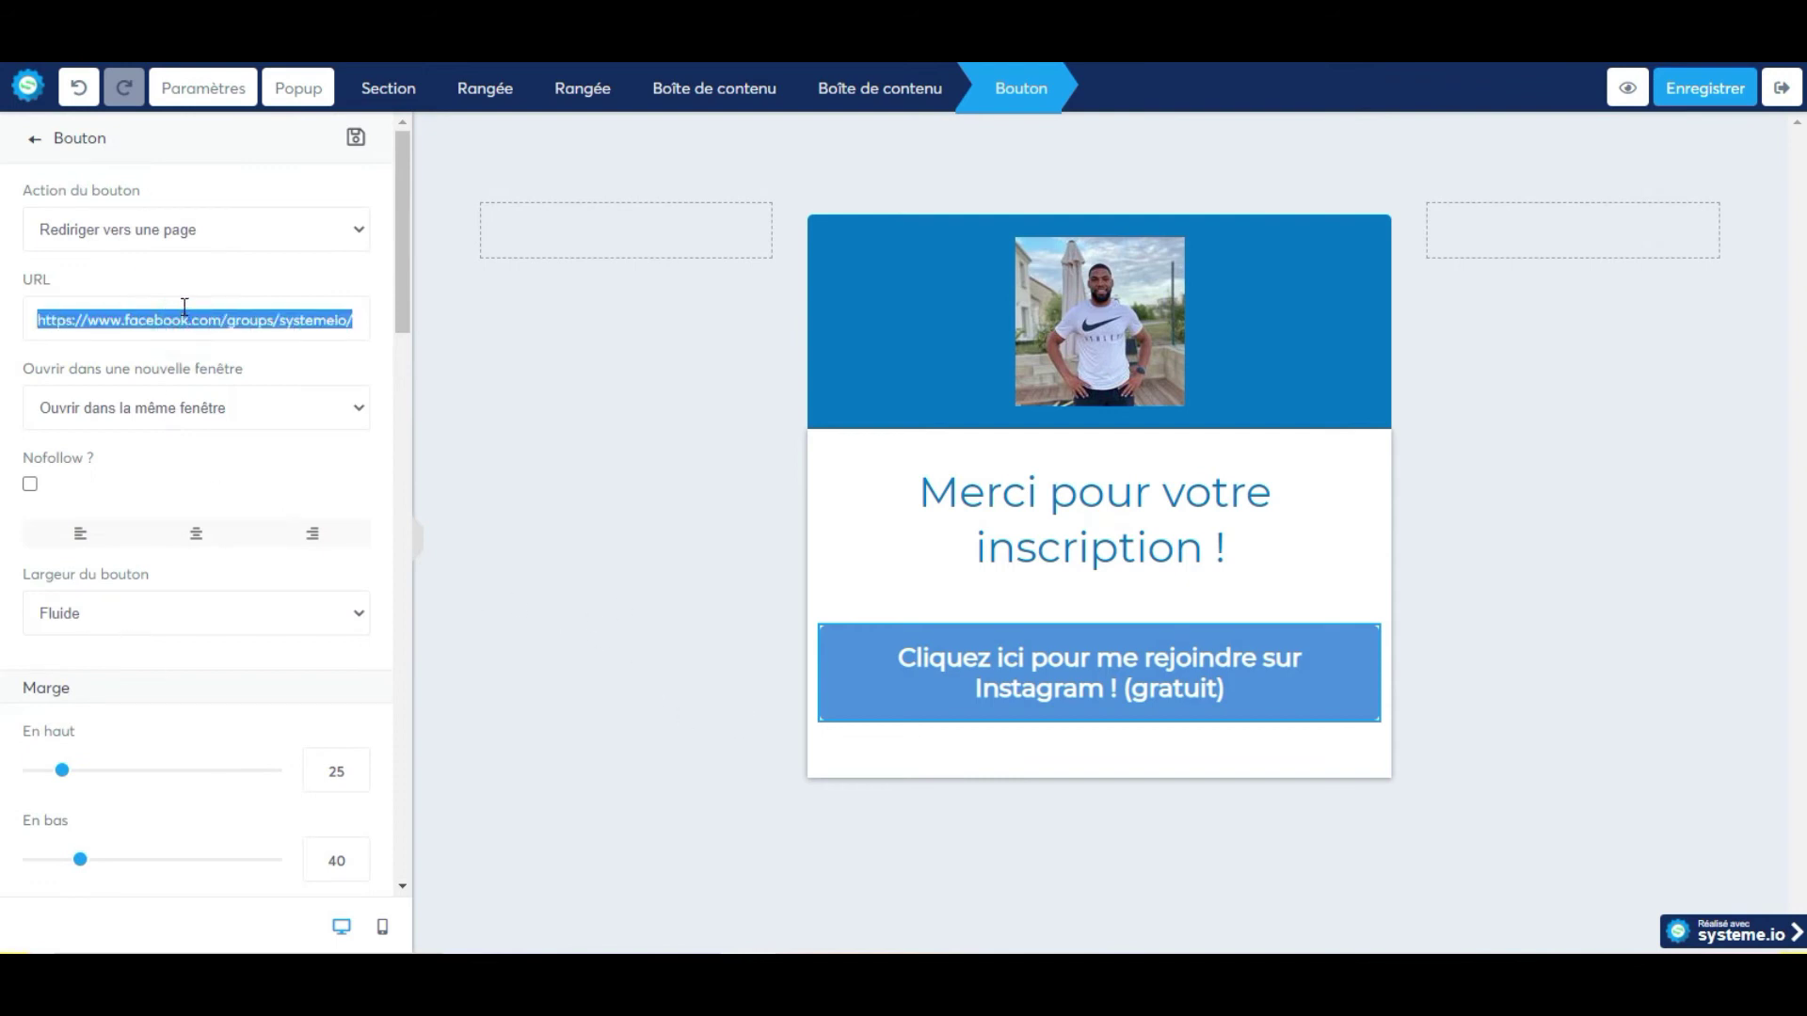
text(https://www.instagram.com/dims_coaching/)
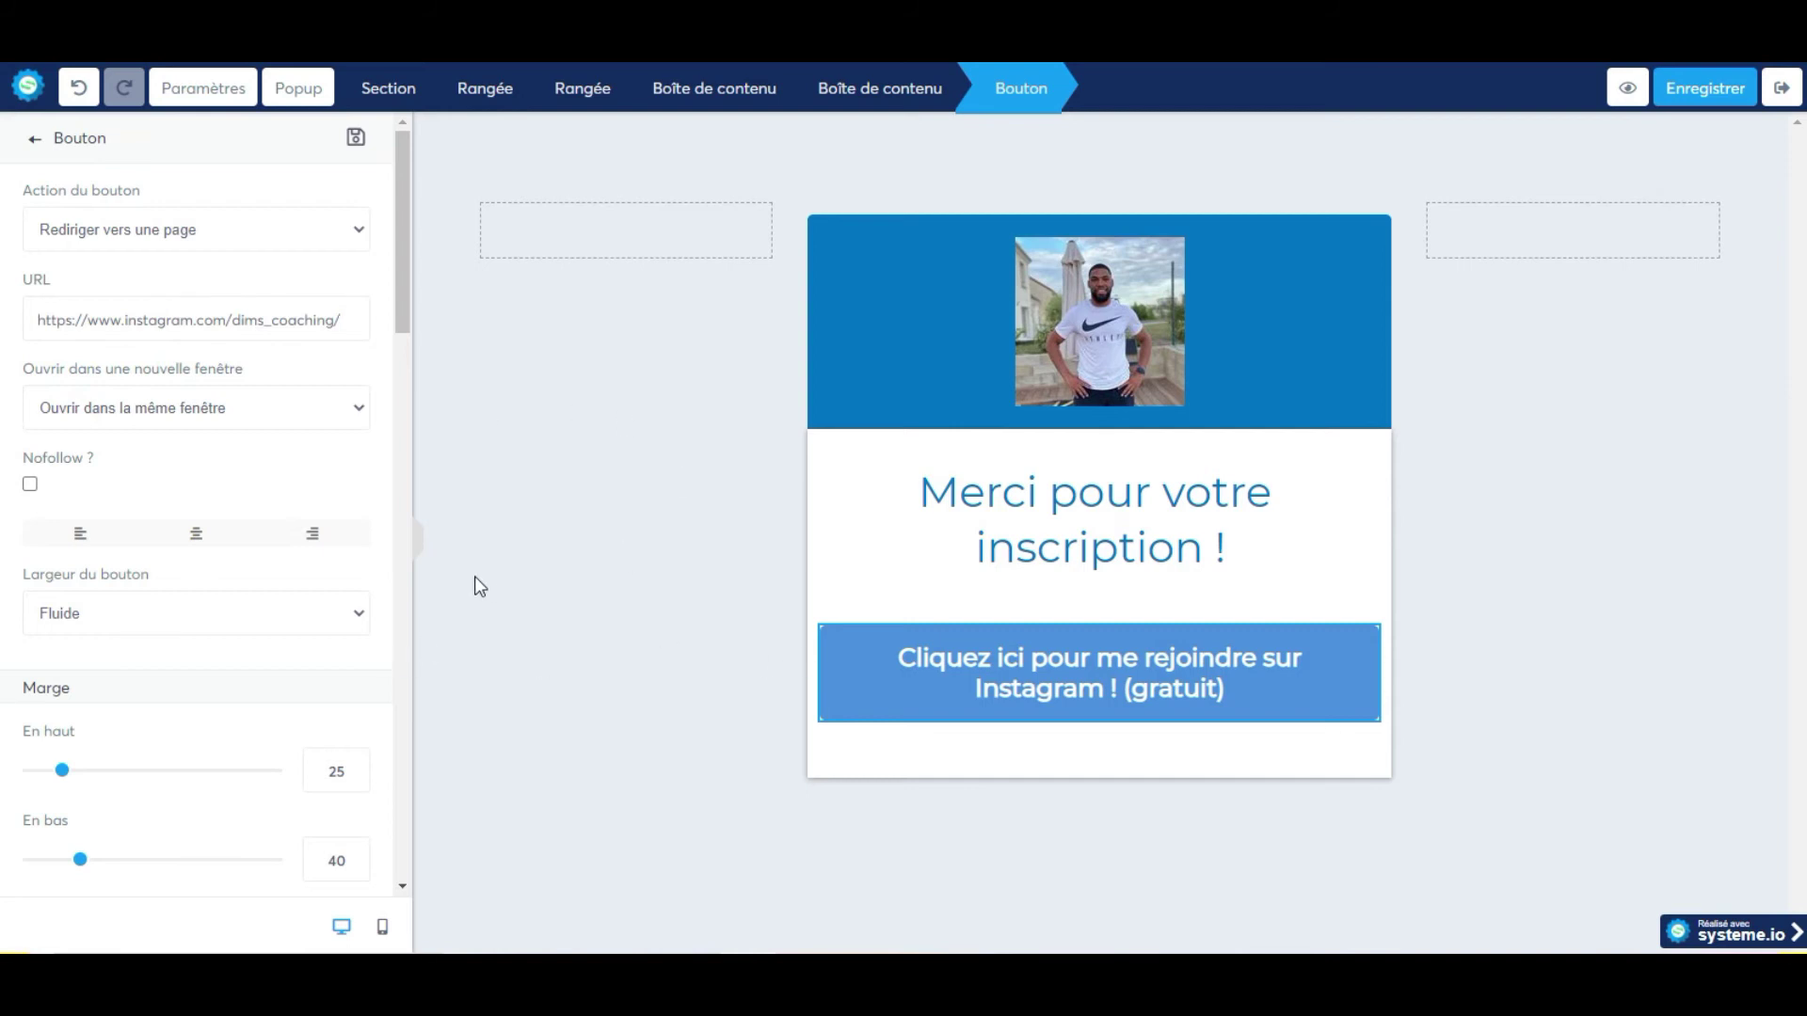
Save the thank-you page and return to the funnel overview.
click(557, 506)
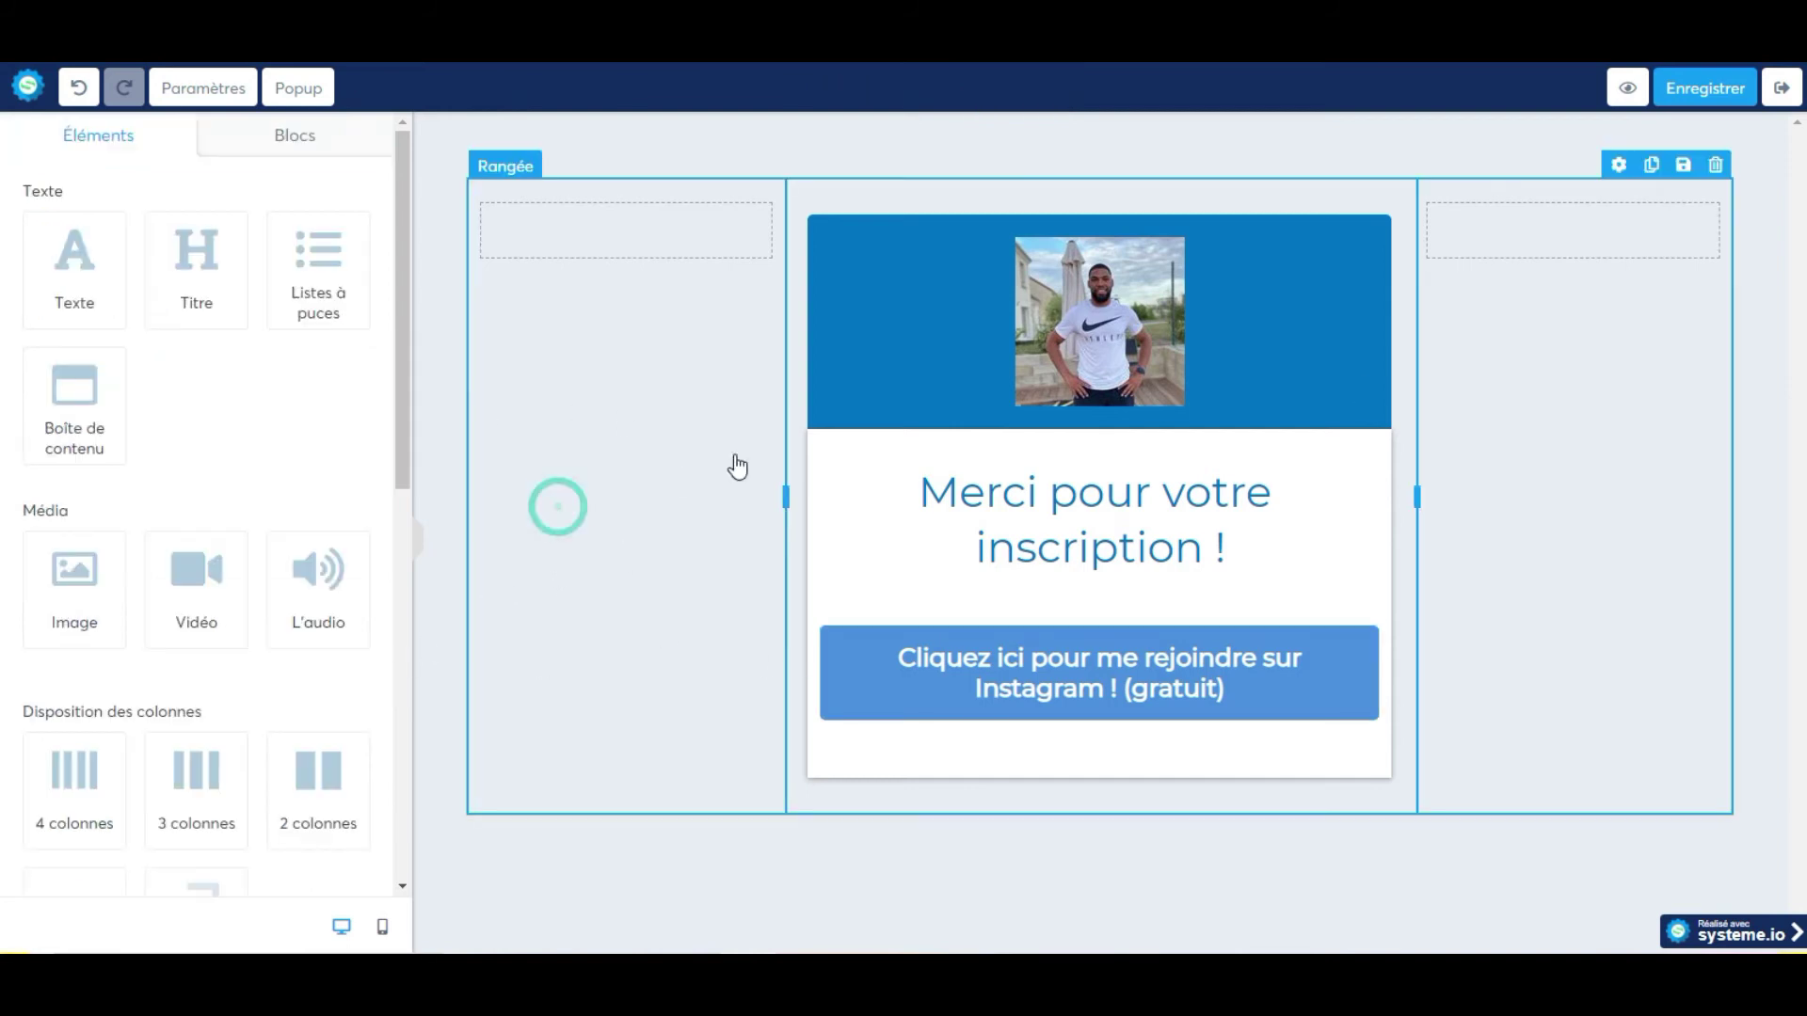
click(1682, 98)
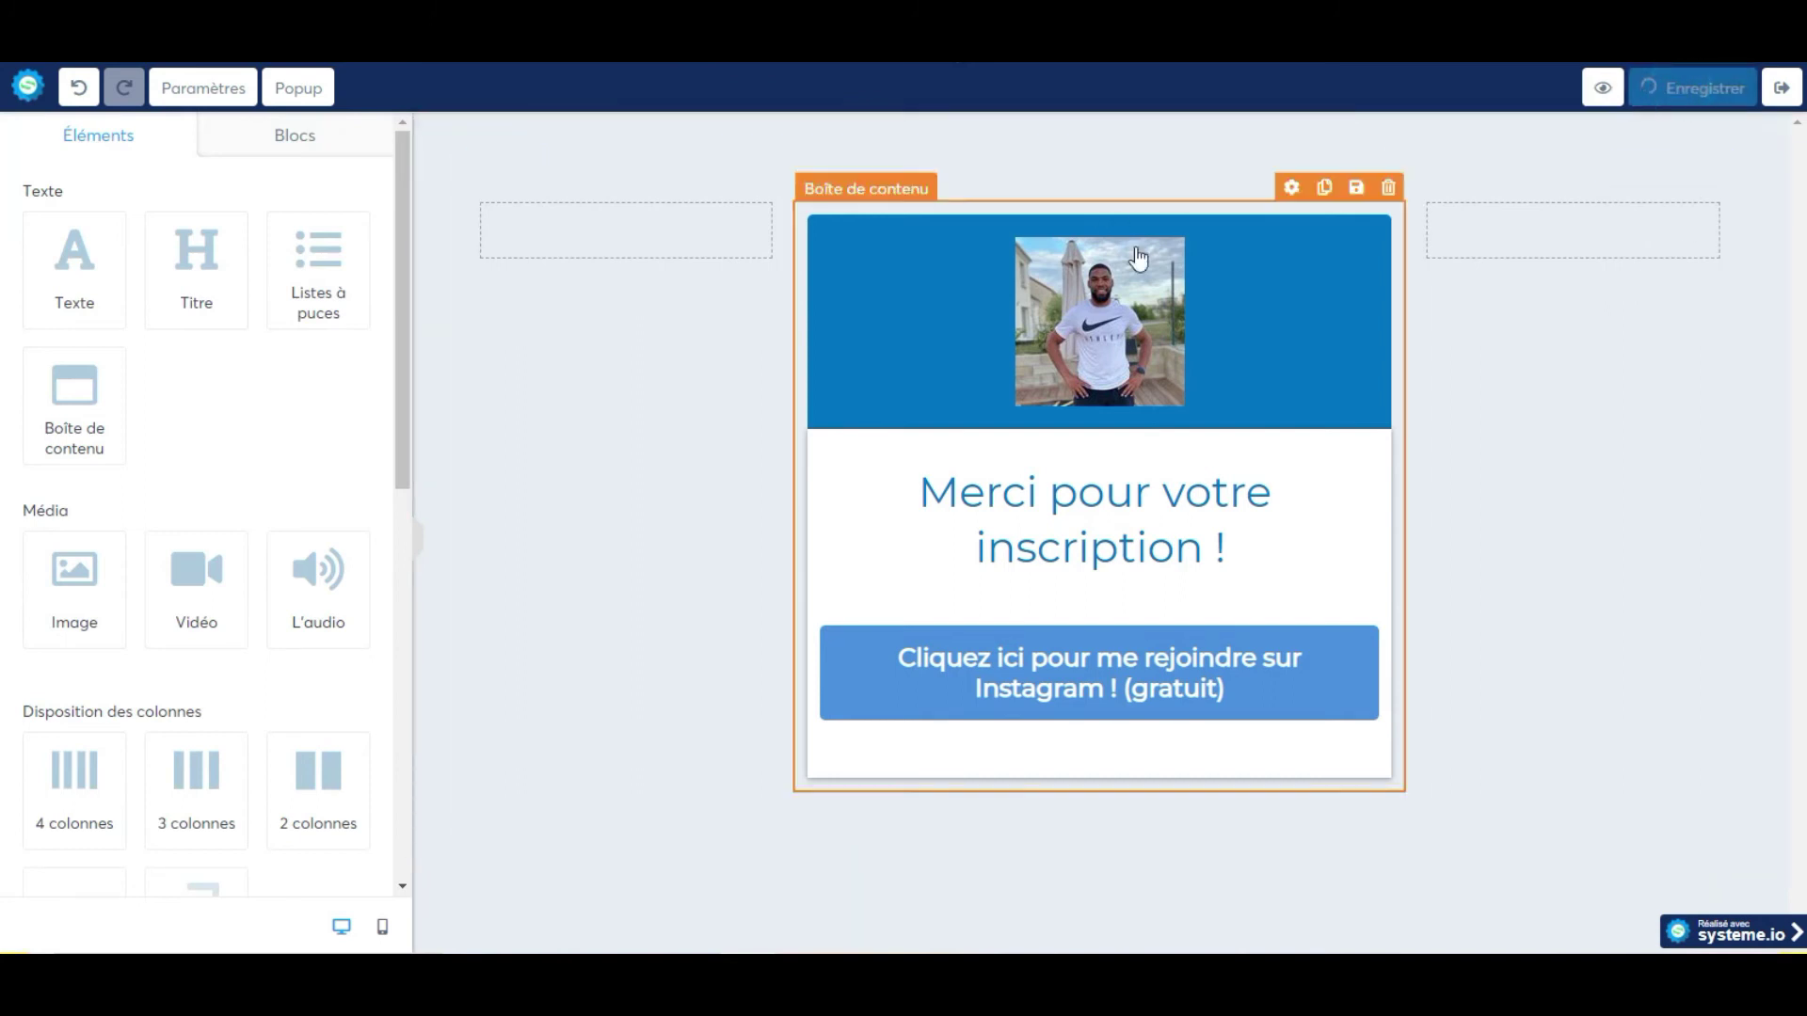
click(1782, 87)
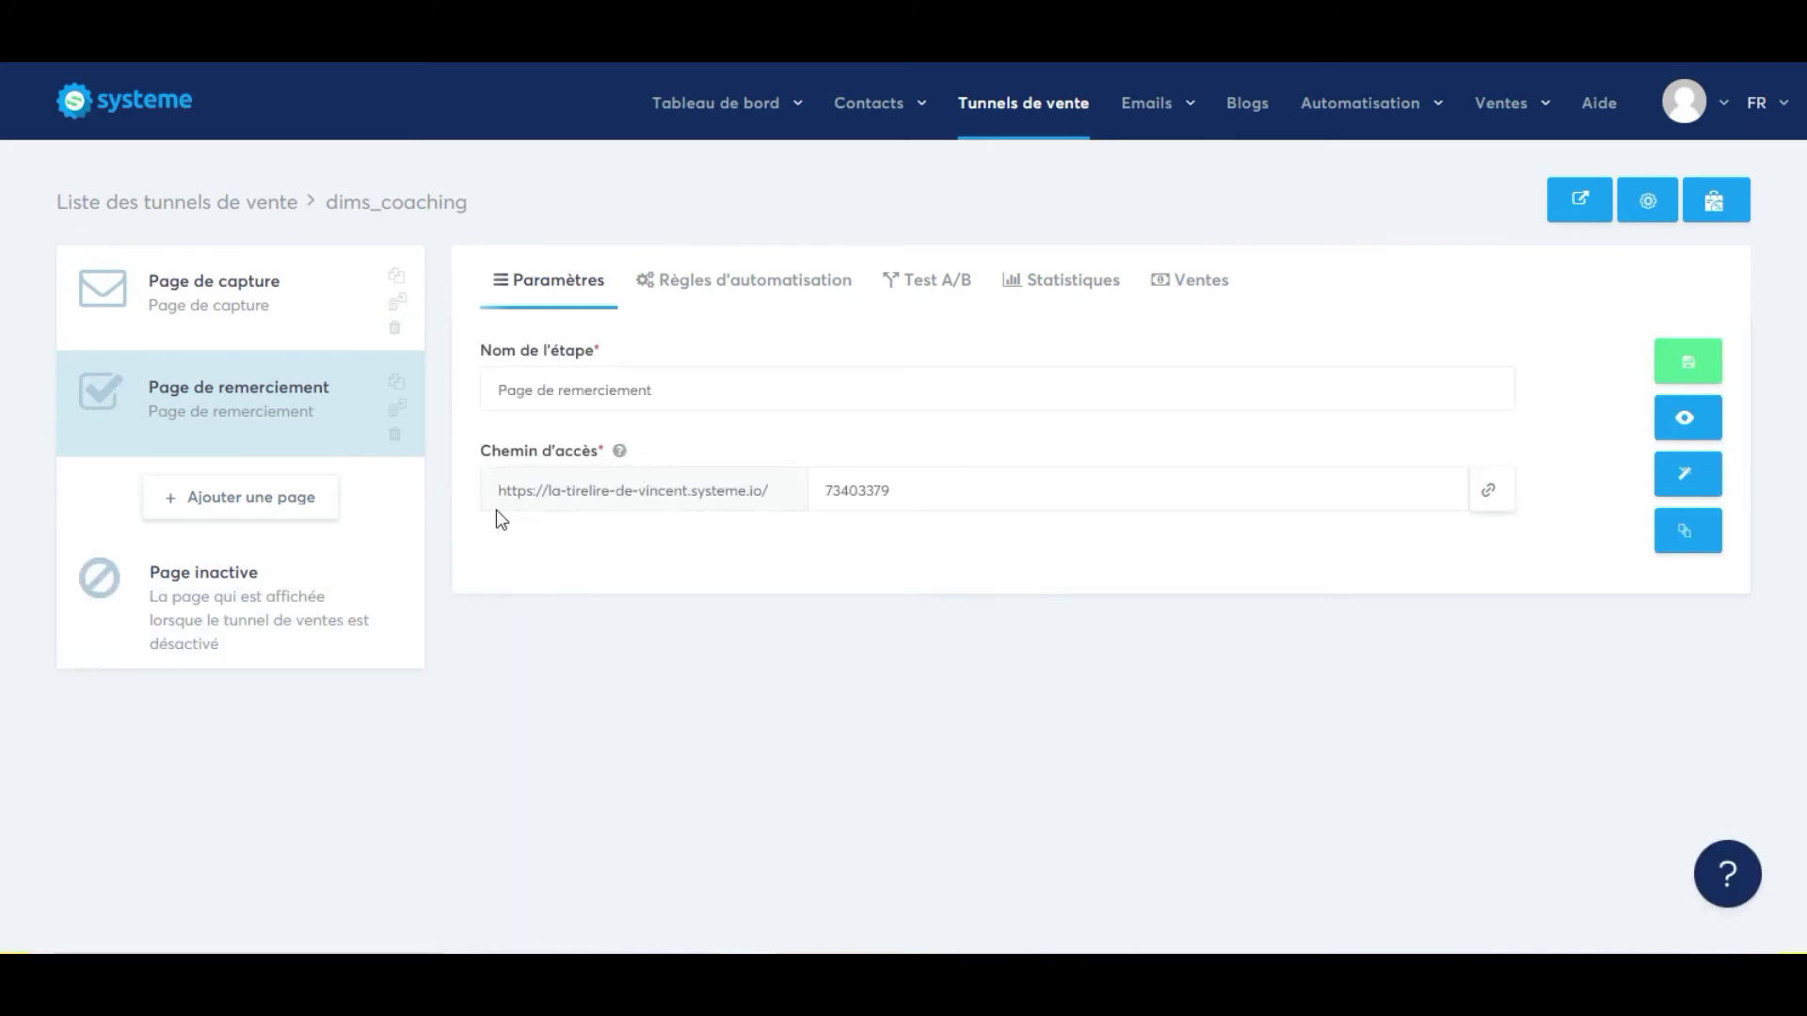
Test the live capture page by signing up with an email and following the Instagram button.
click(290, 324)
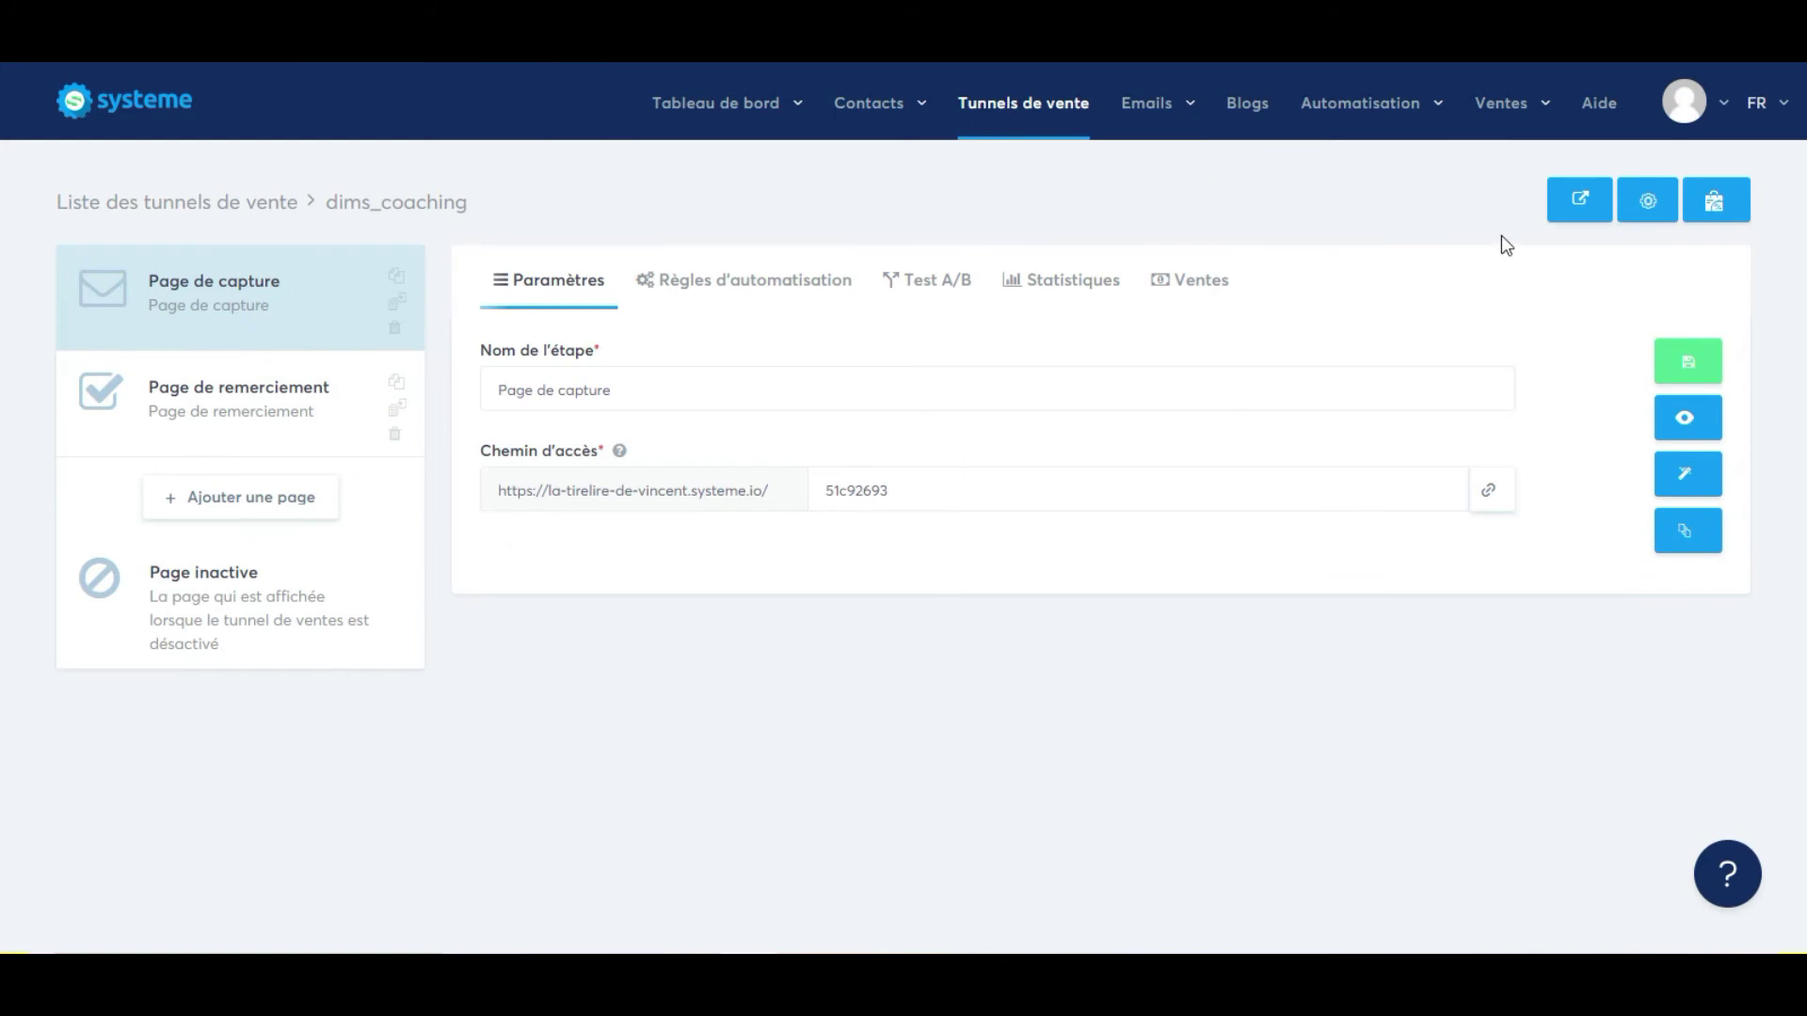
click(1570, 198)
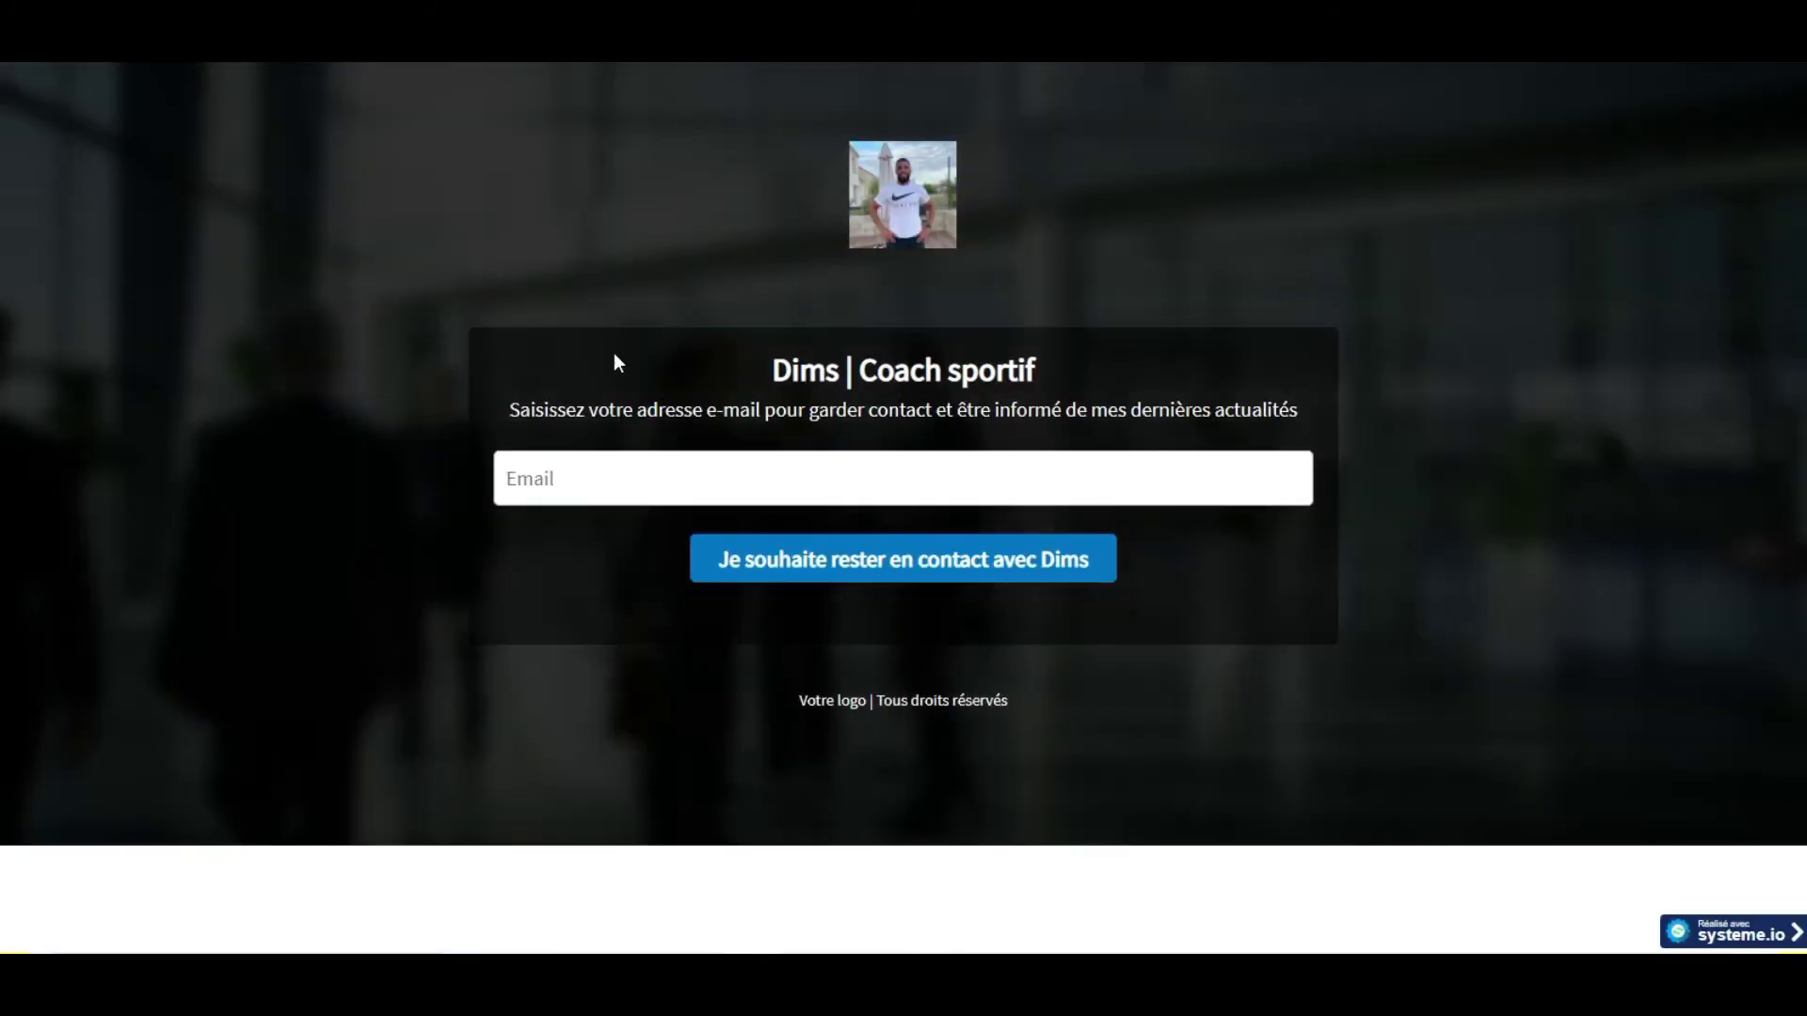
click(742, 459)
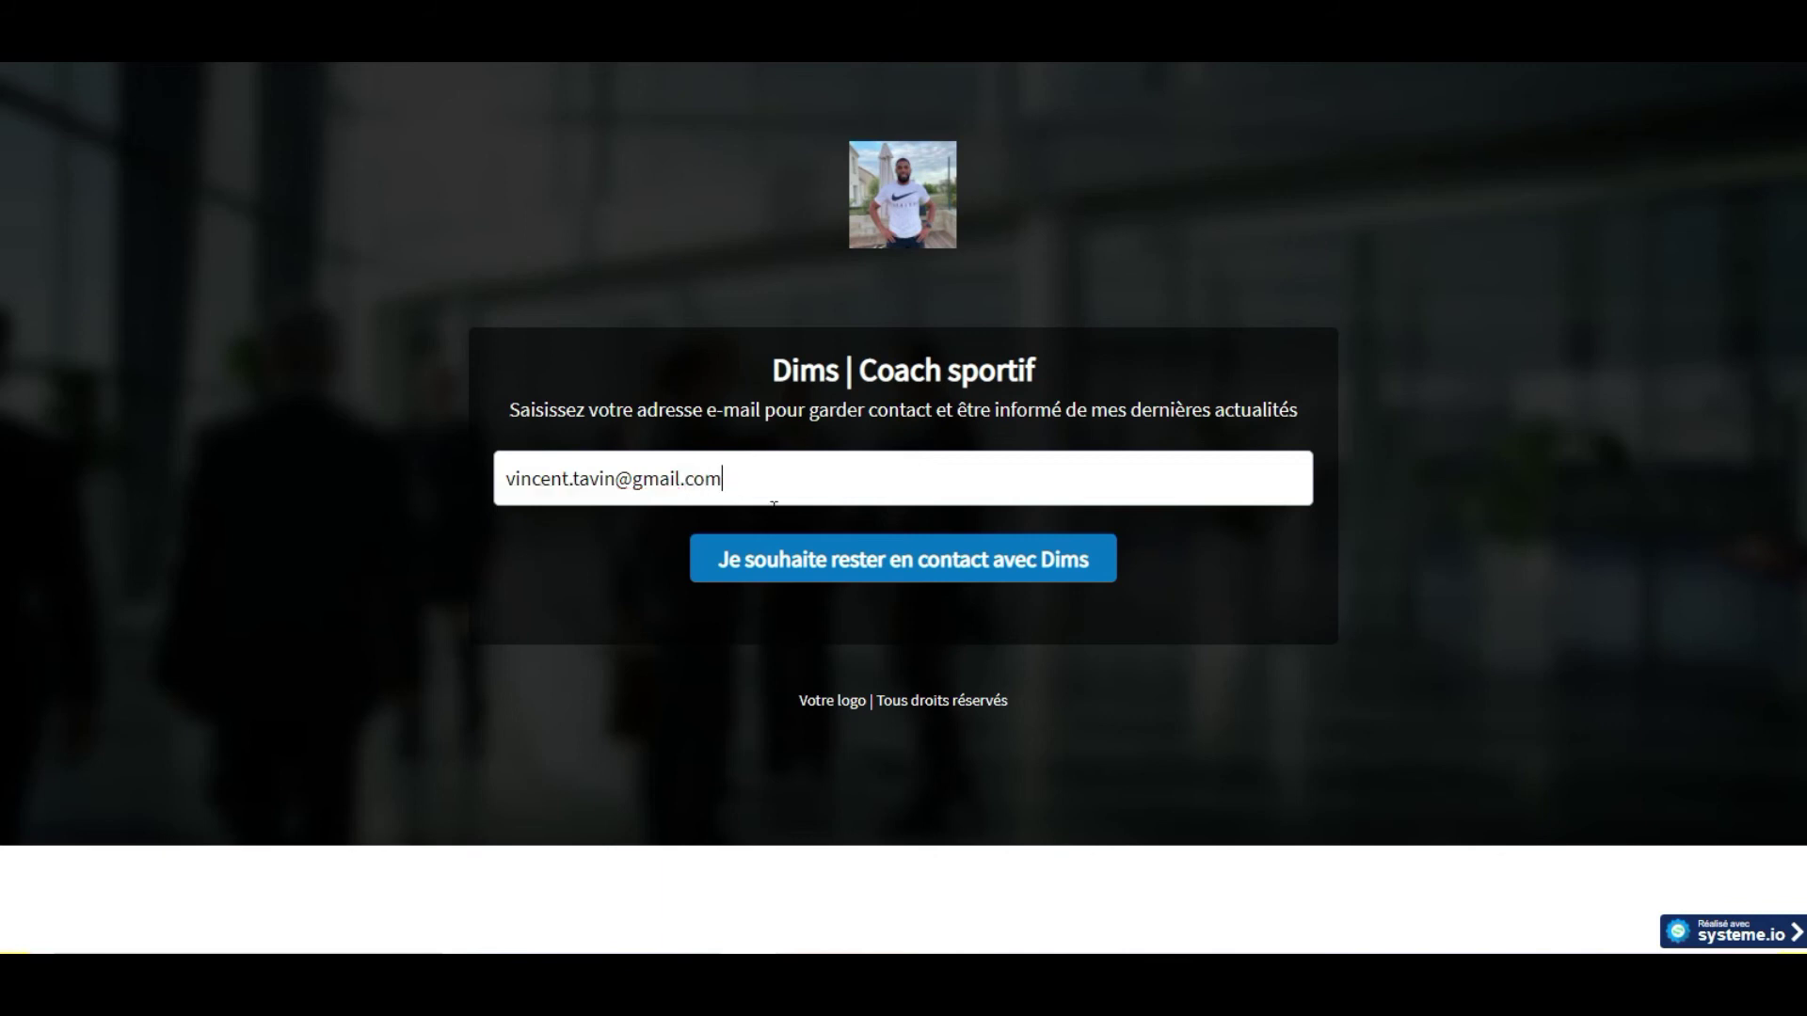
click(775, 561)
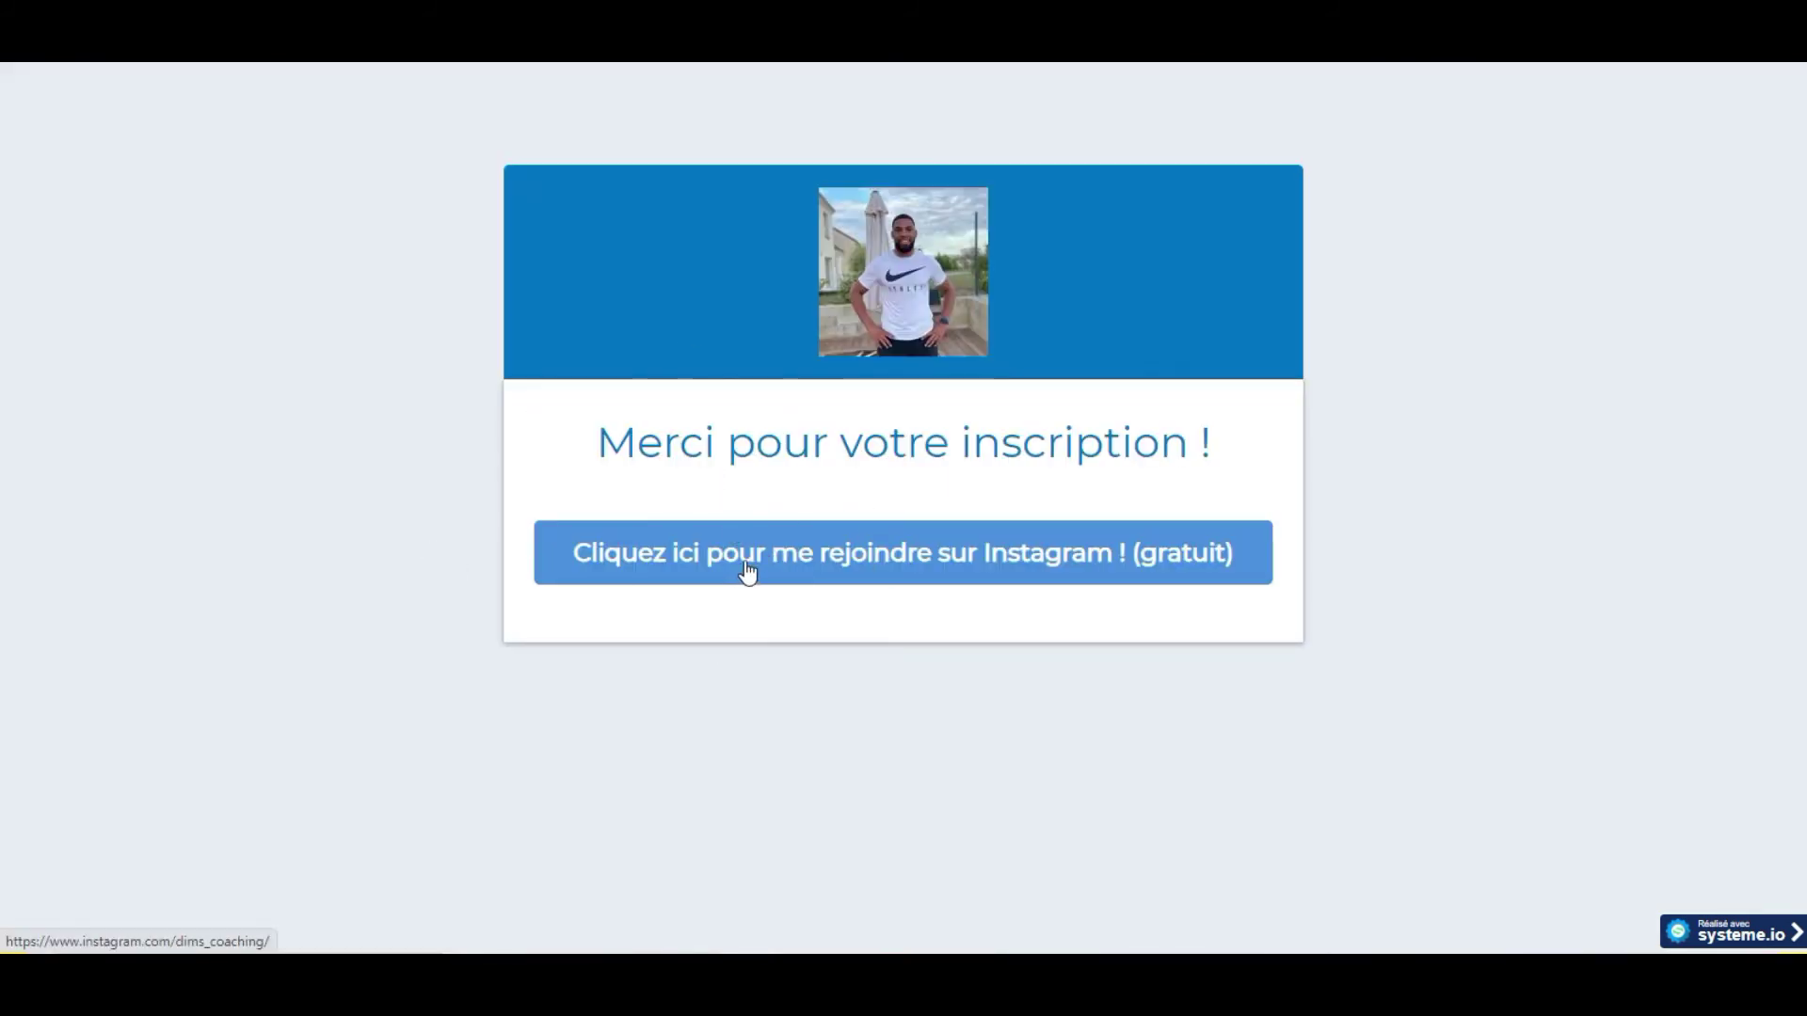
click(746, 563)
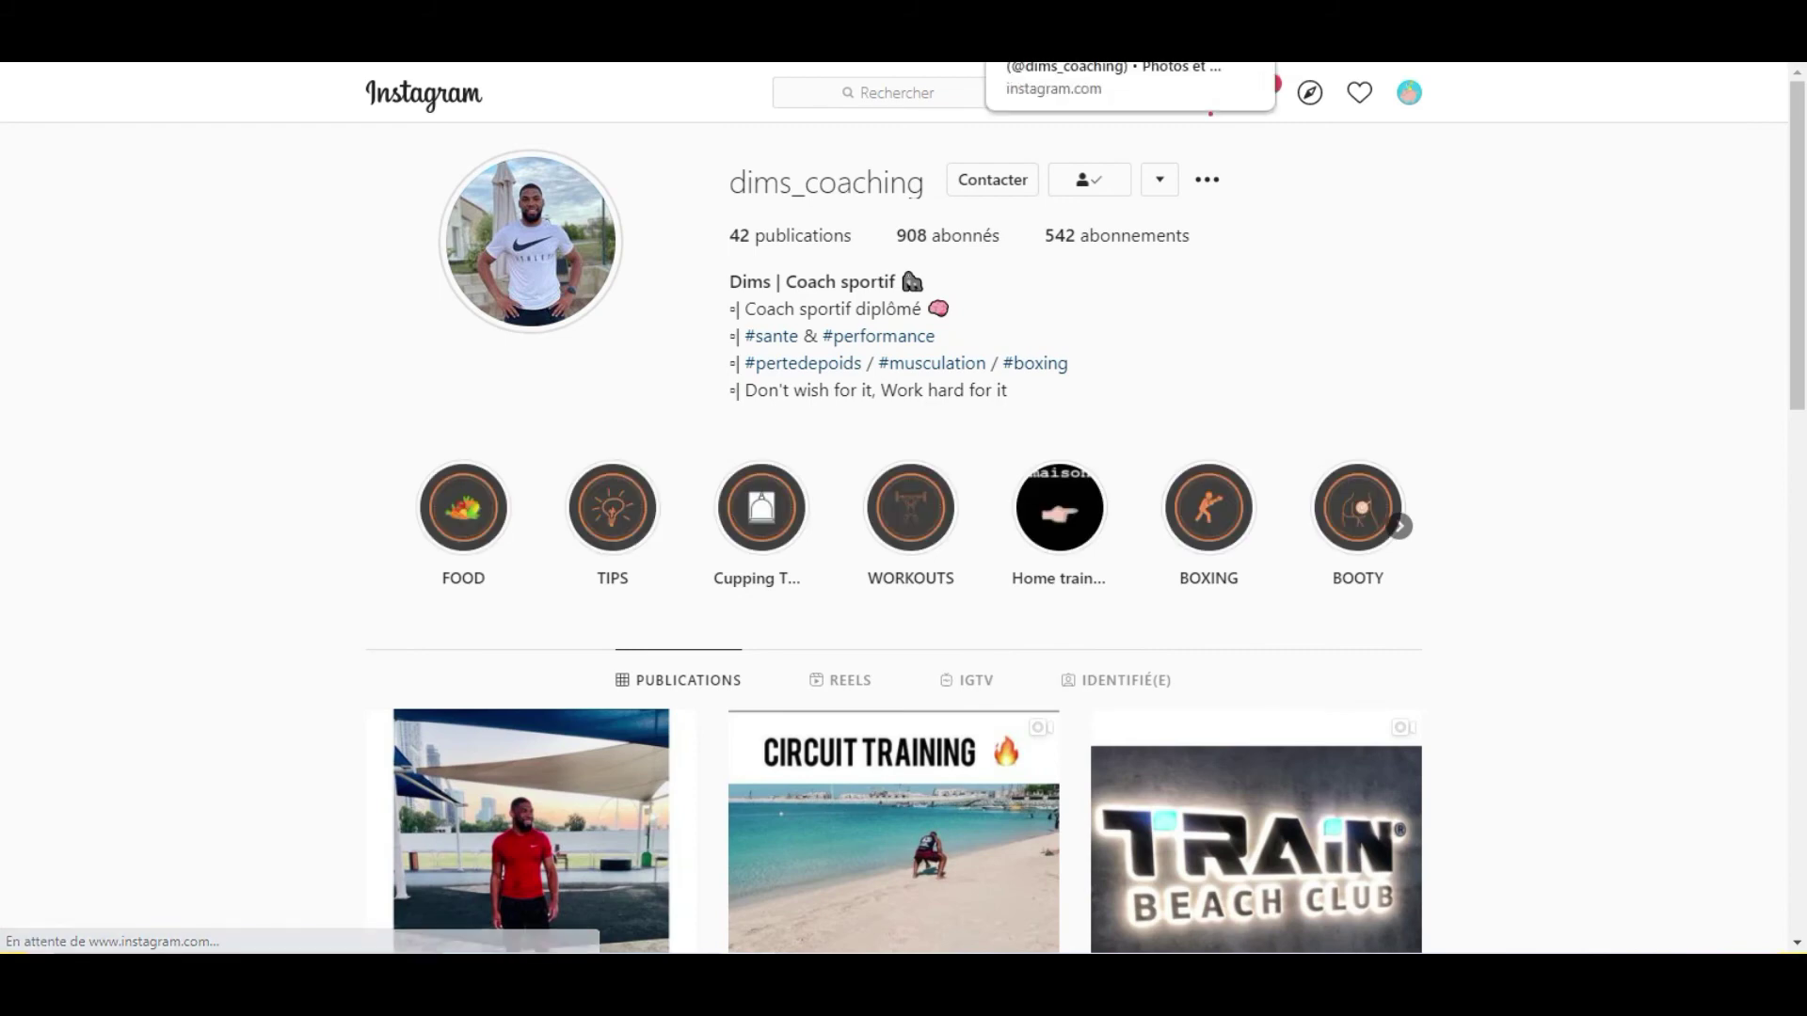
click(894, 7)
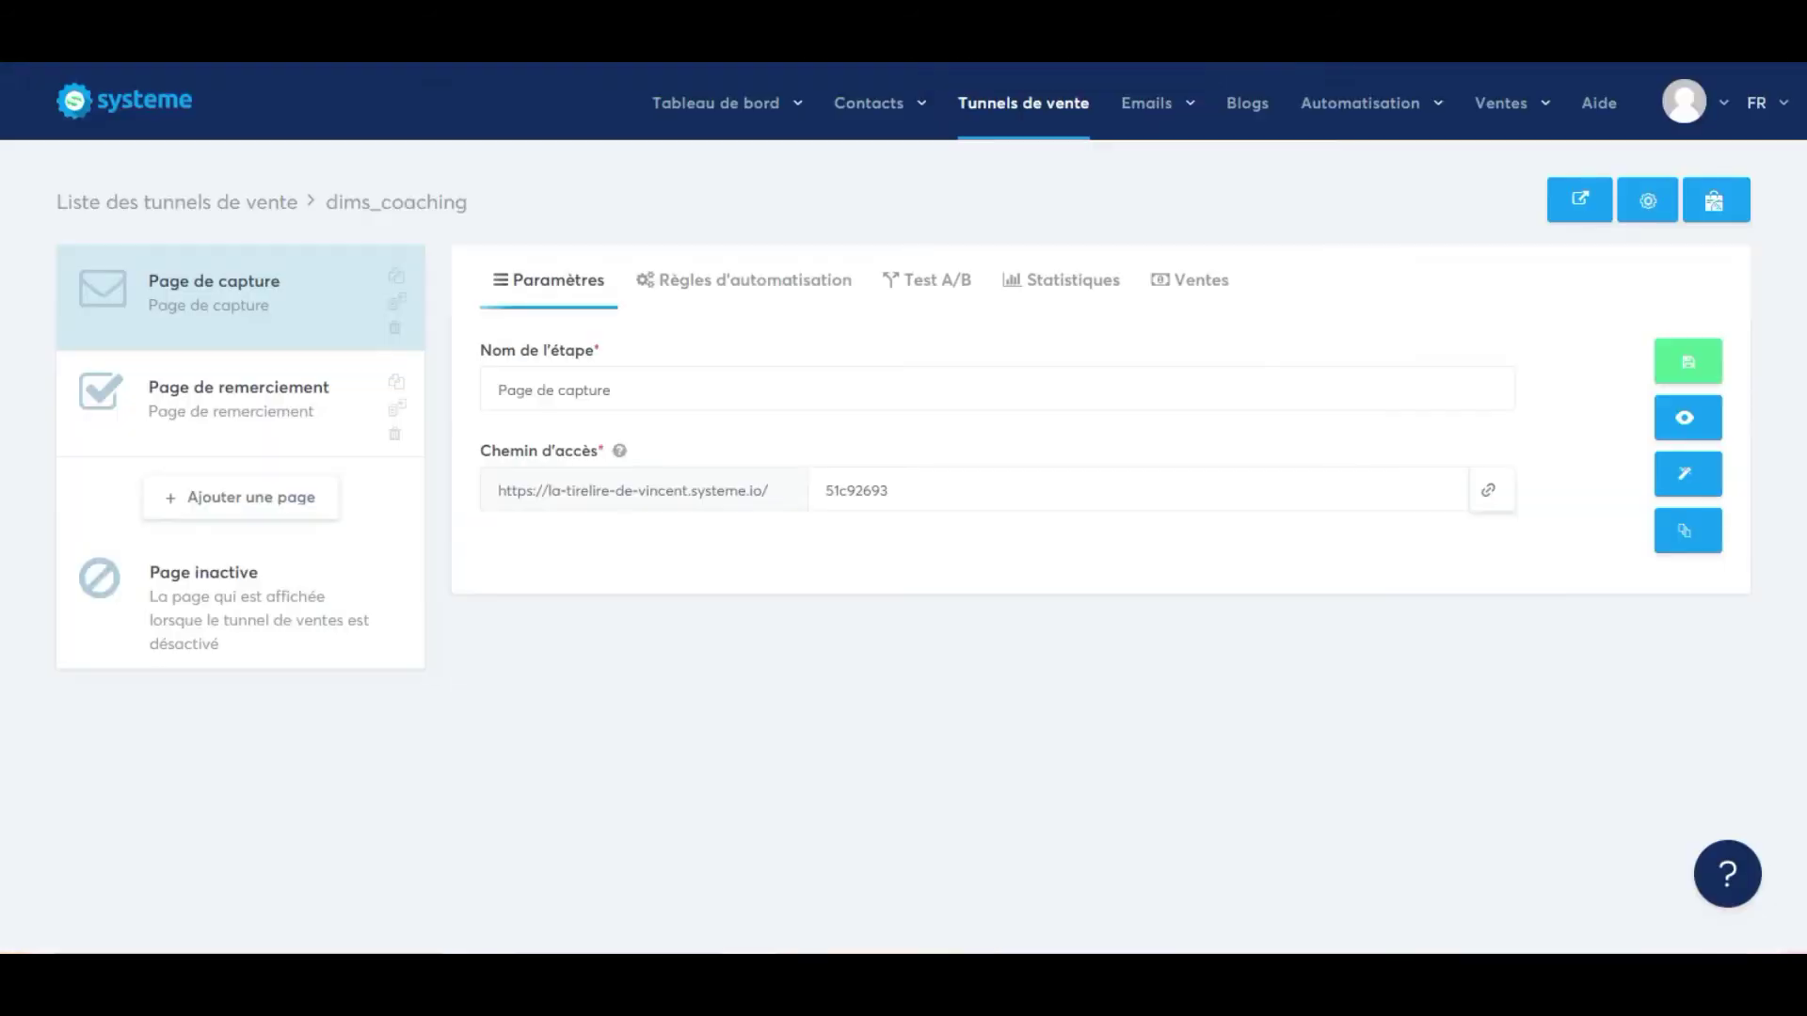
Rename the capture step to Dims_coaching, trimmed from the pasted Instagram URL.
triple_click(639, 385)
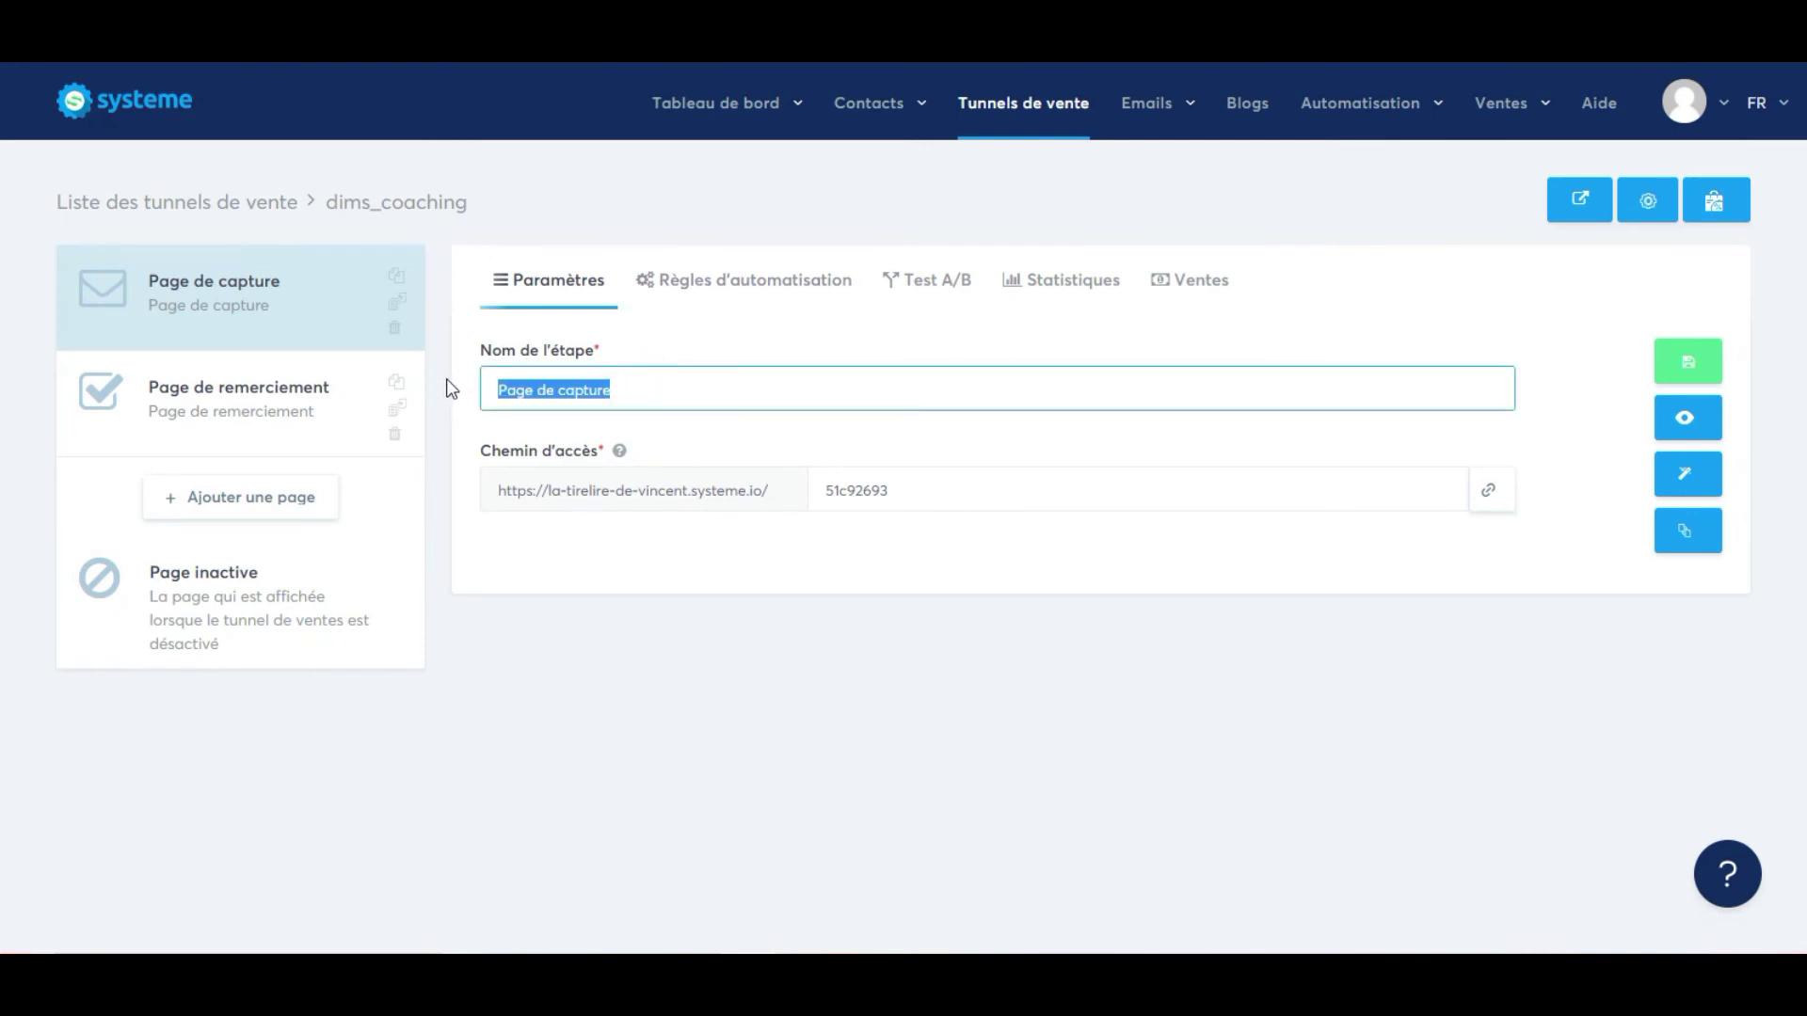
text(https://www.instagram.com/dims_coaching/)
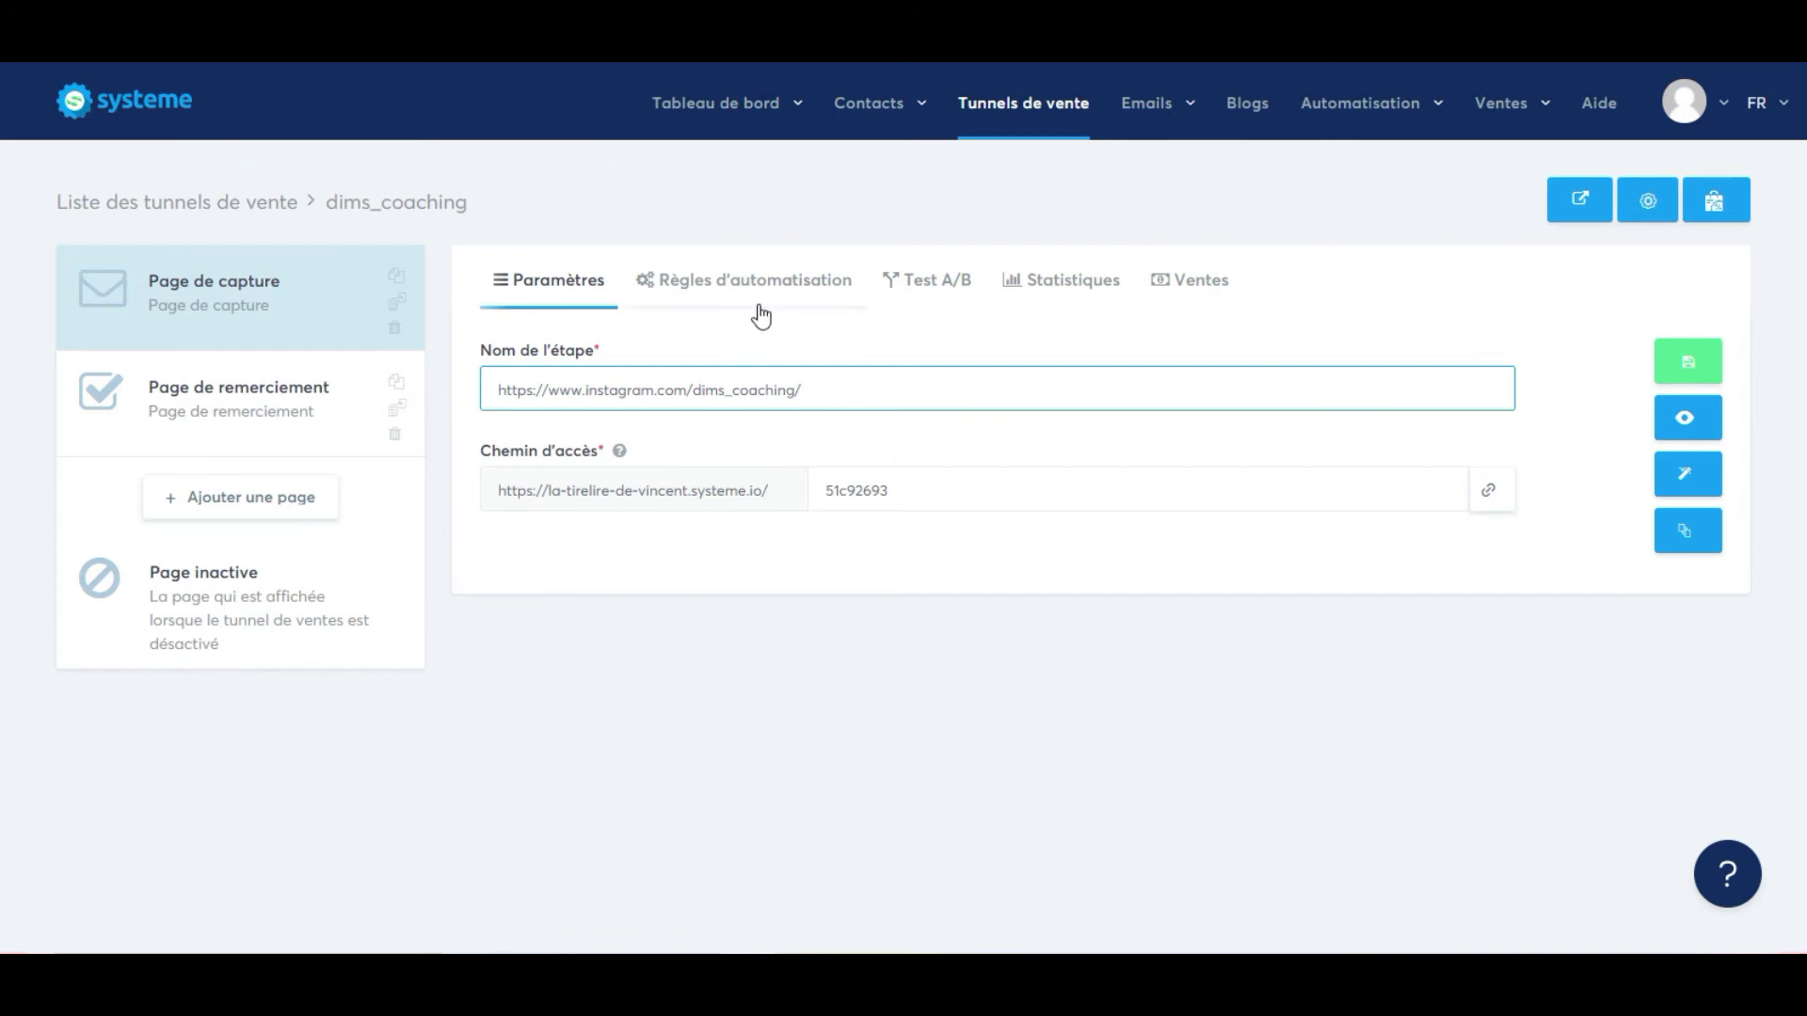
drag(690, 389, 342, 392)
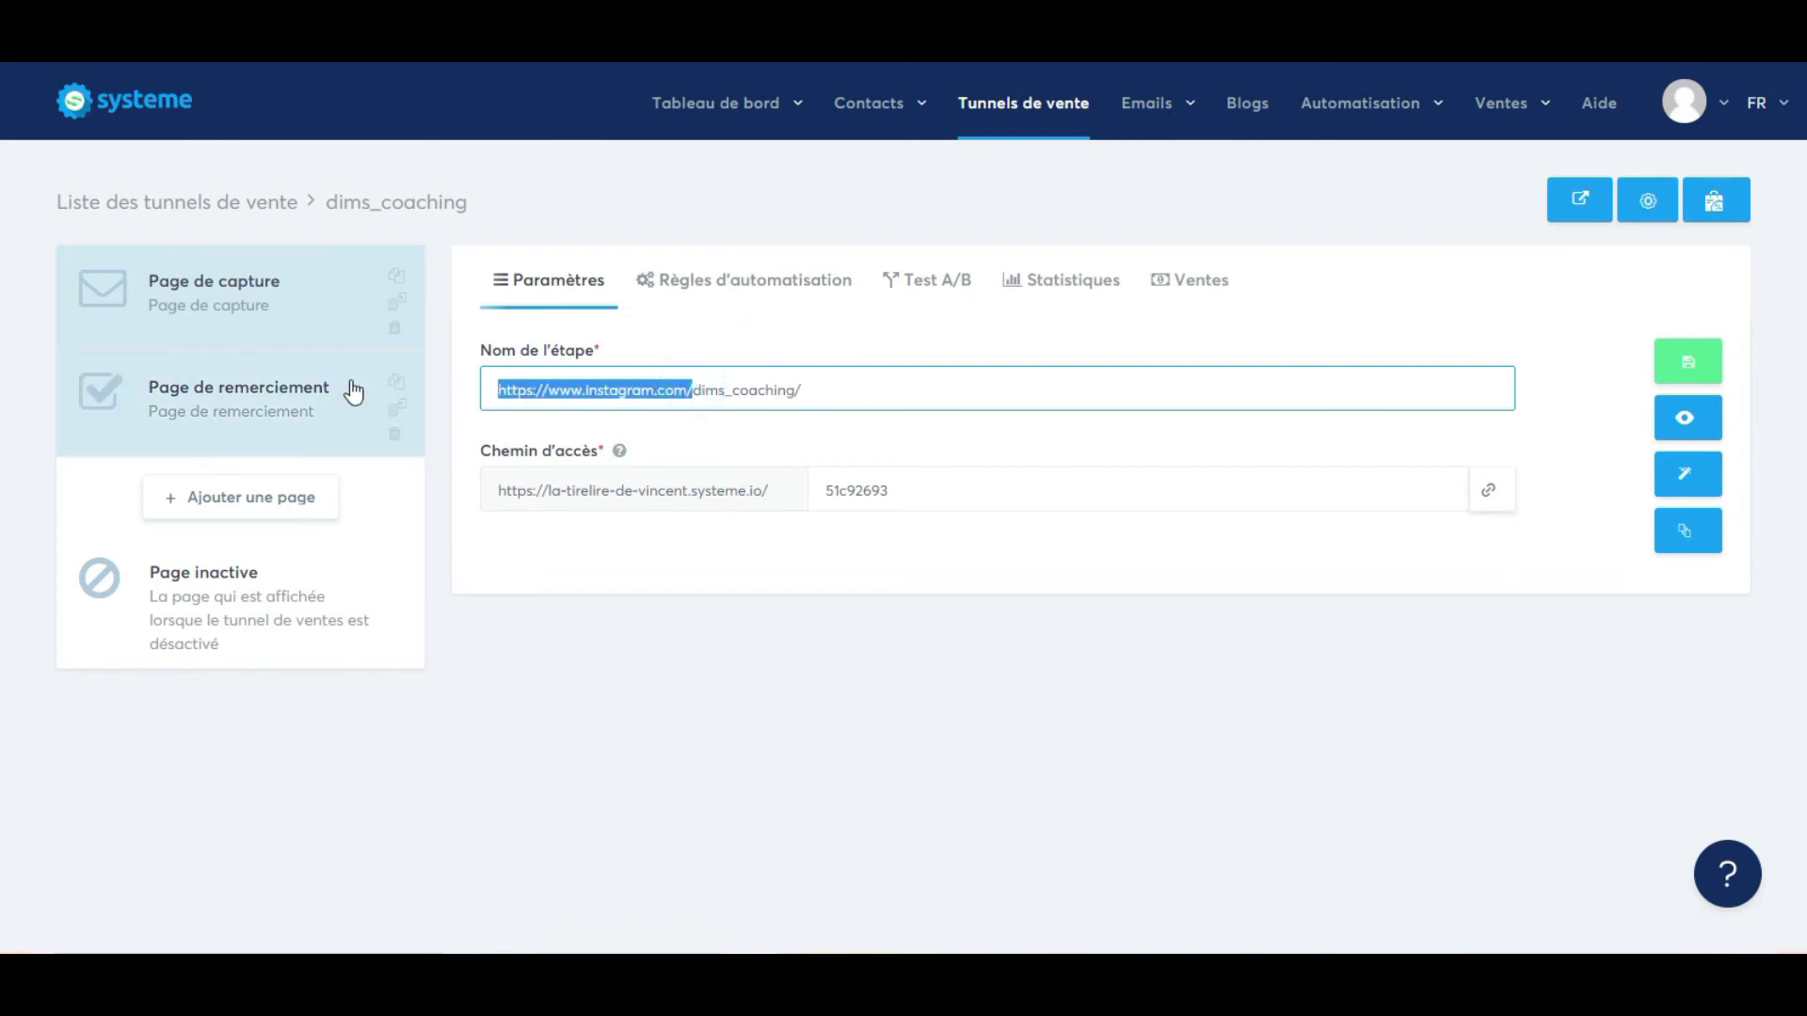
key(BackSpace)
drag(645, 384, 597, 383)
click(607, 385)
key(BackSpace)
click(507, 389)
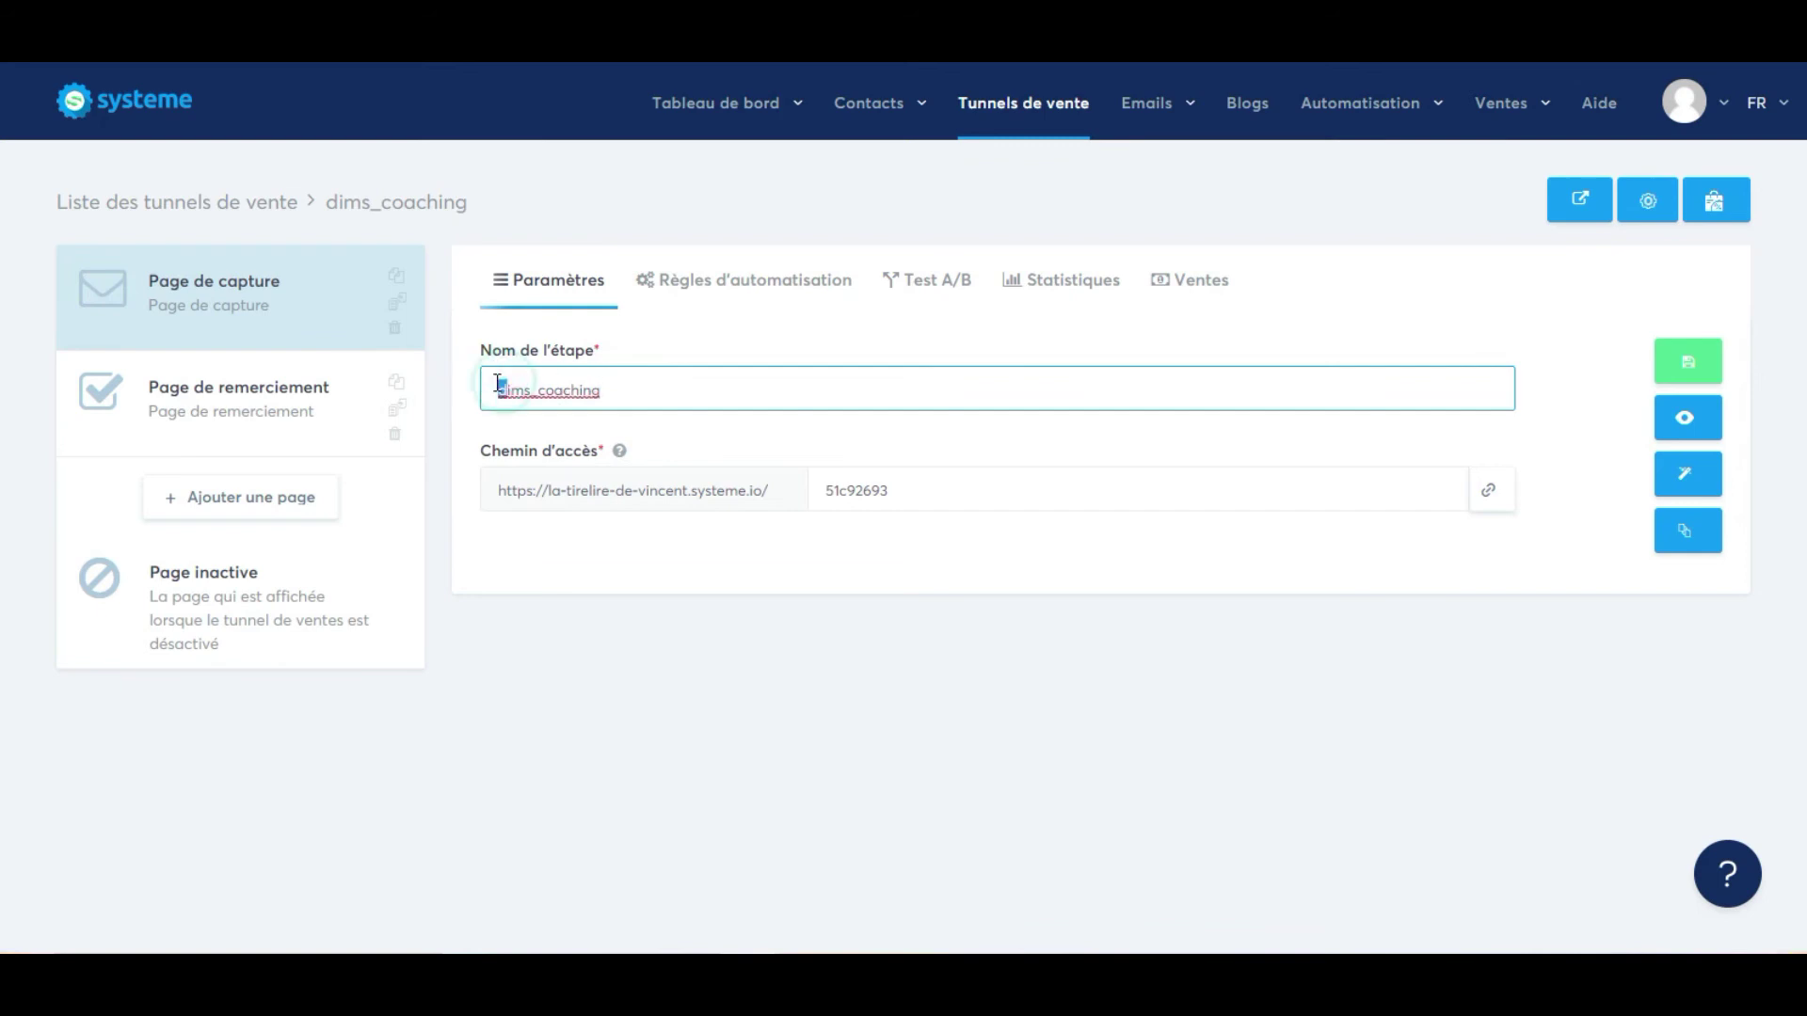
key(Caps_Lock)
key(BackSpace)
text(D)
key(Caps_Lock)
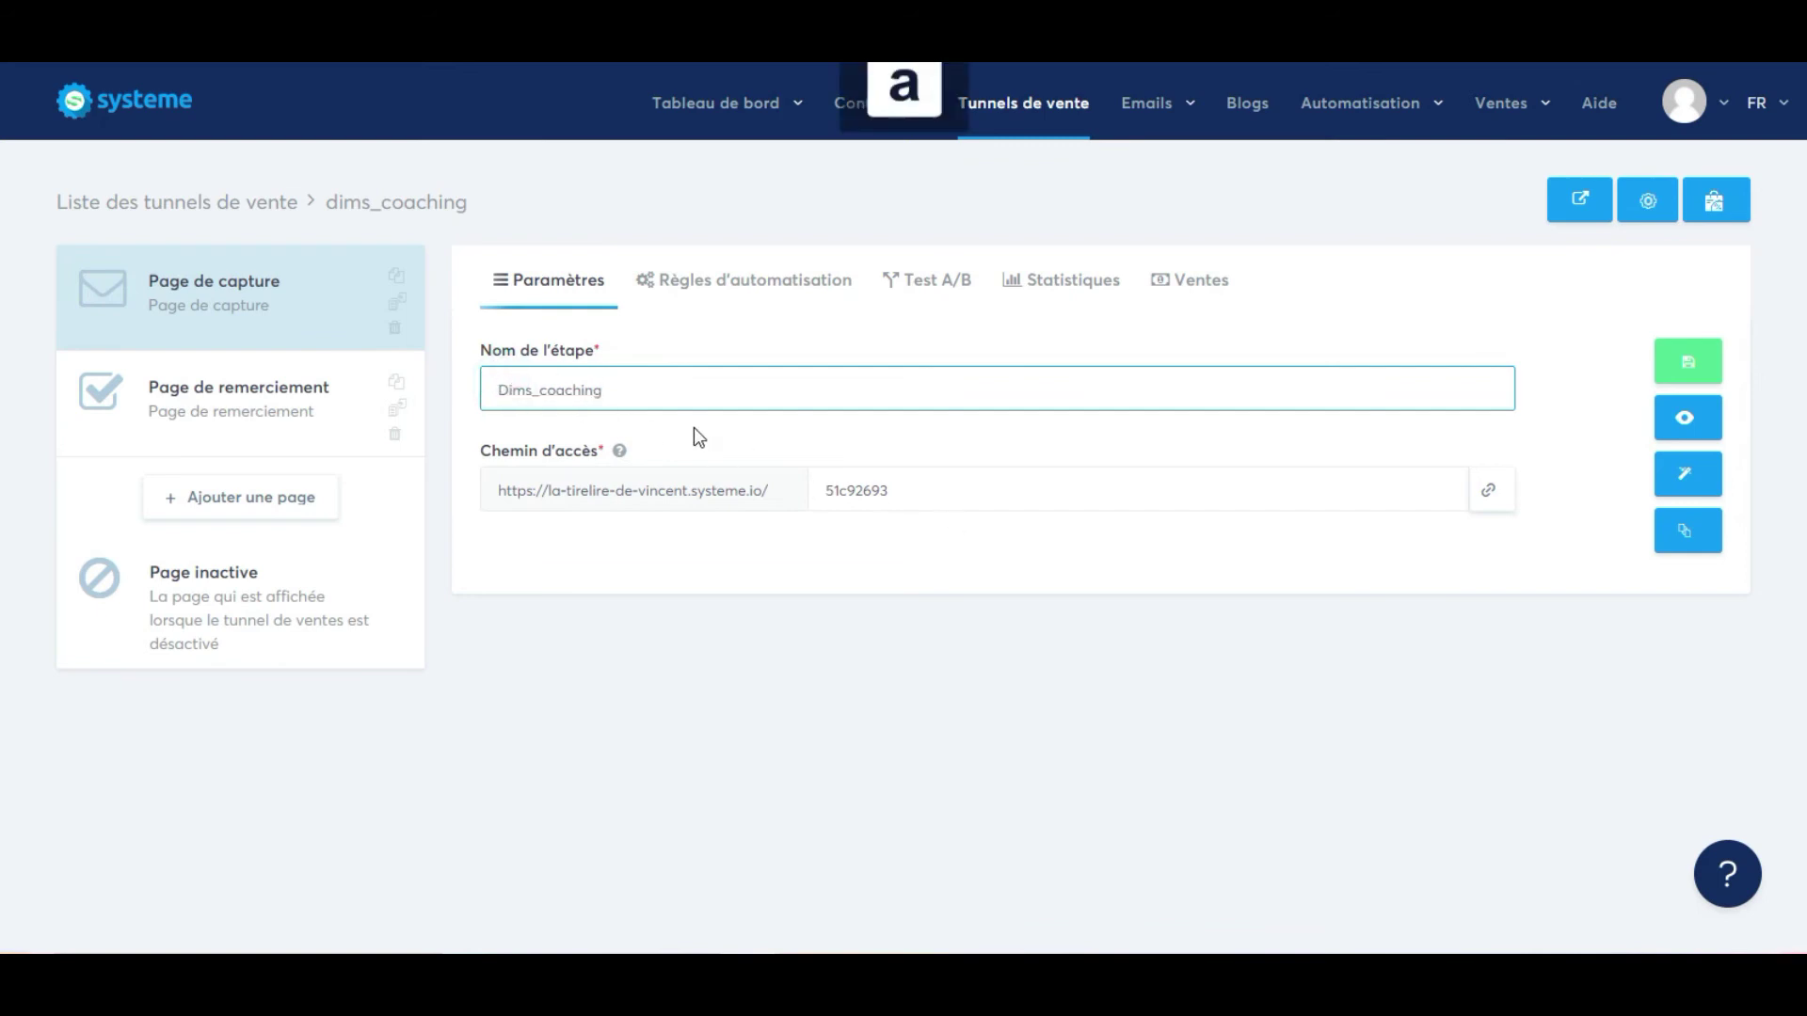
Set the step's access path to dims_coaching instead of 51c92693 and save.
double_click(649, 390)
right_click(551, 398)
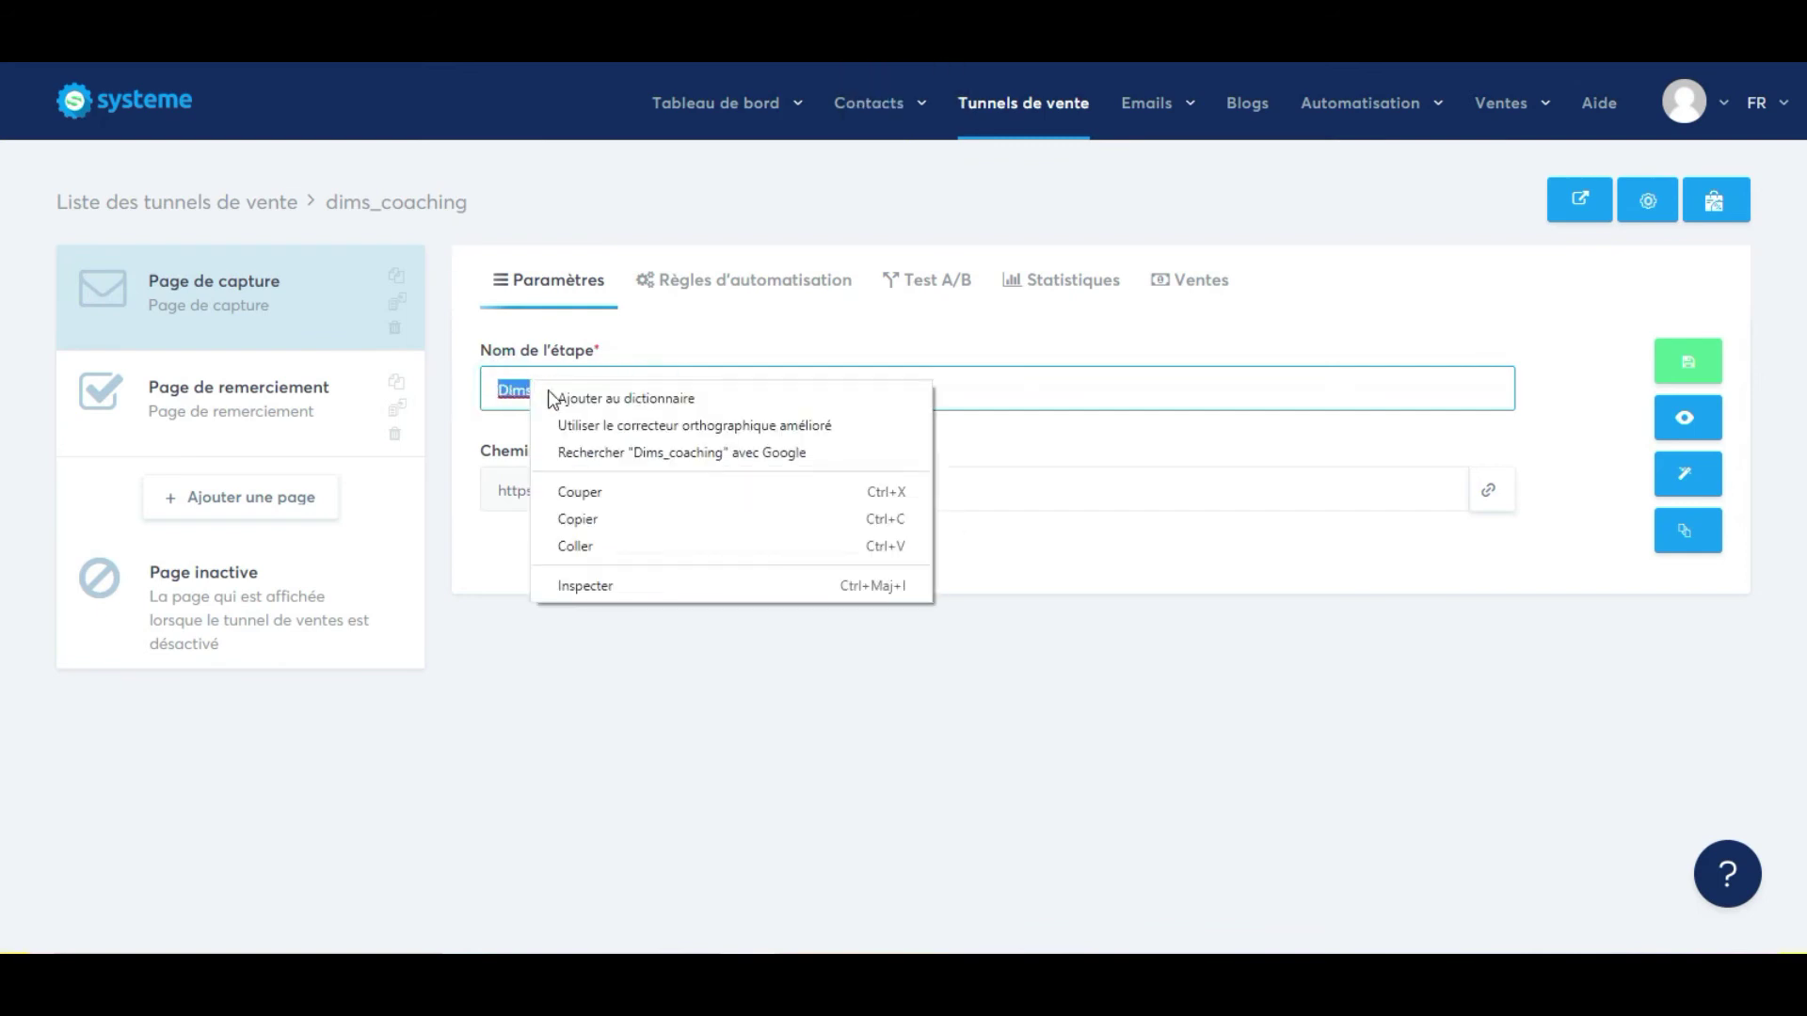
click(593, 518)
double_click(852, 490)
key(ctrl+v)
click(832, 491)
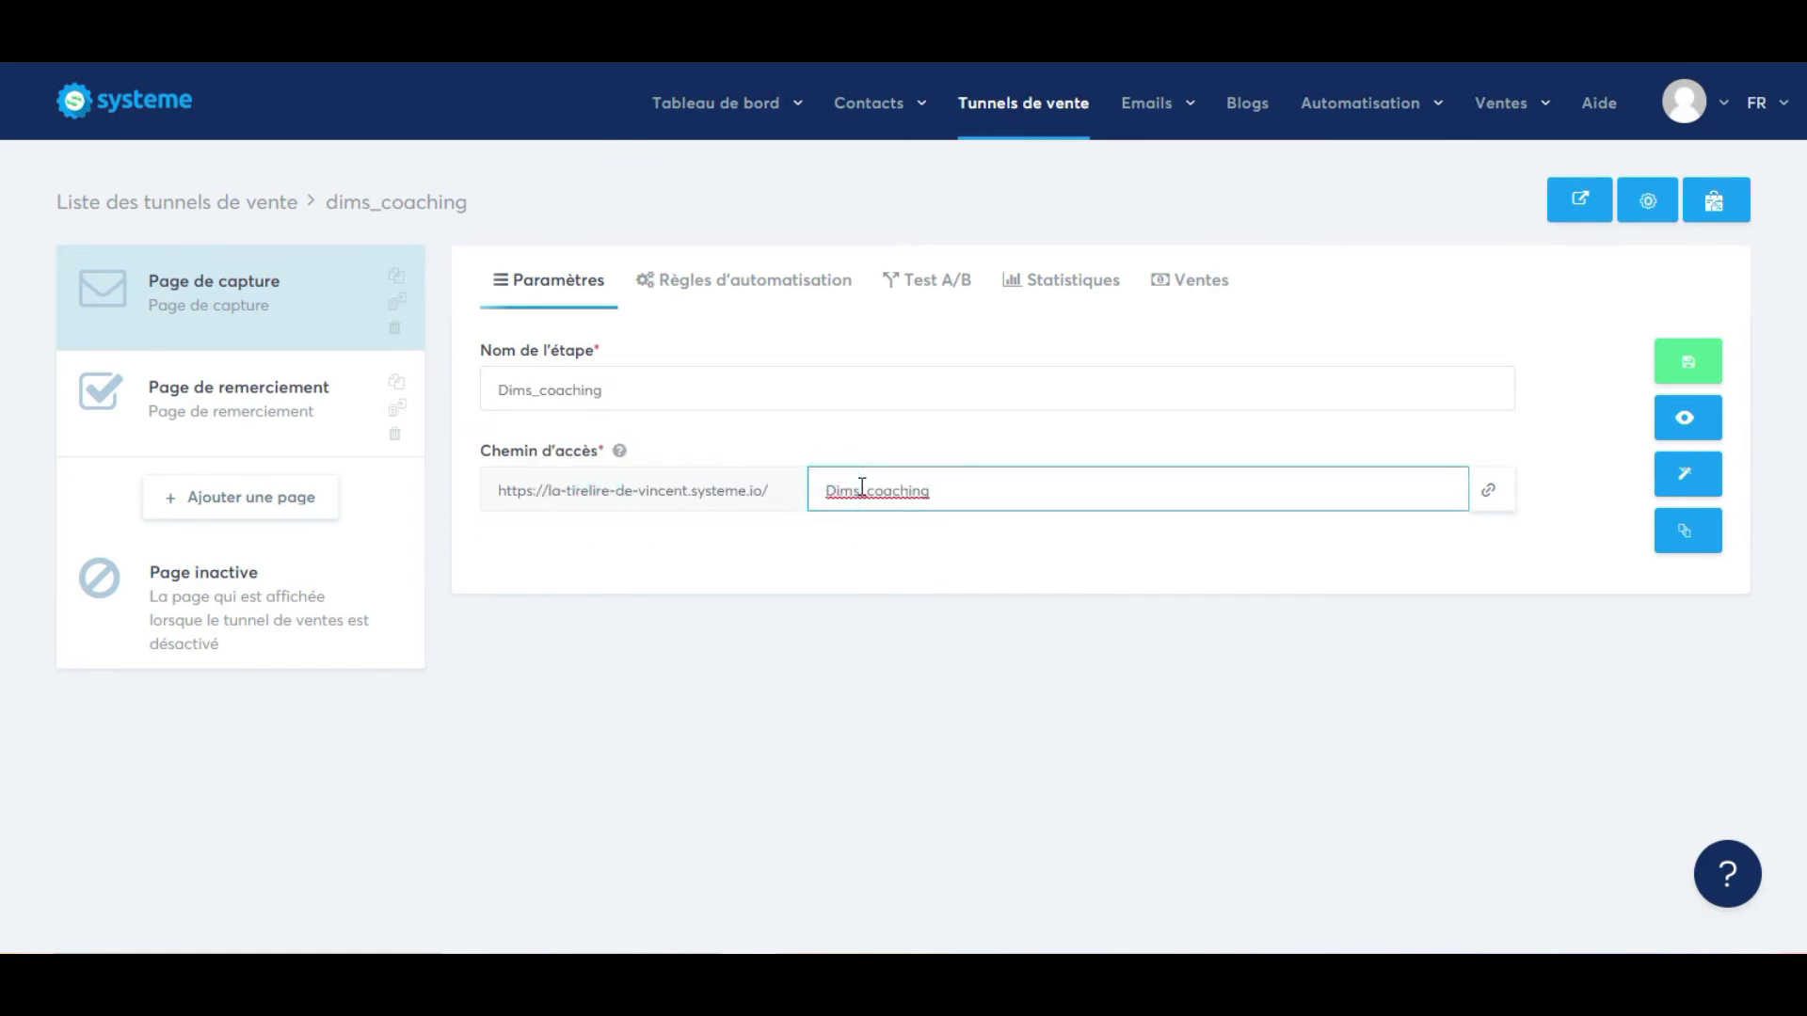
key(shift)
key(BackSpace)
text(d)
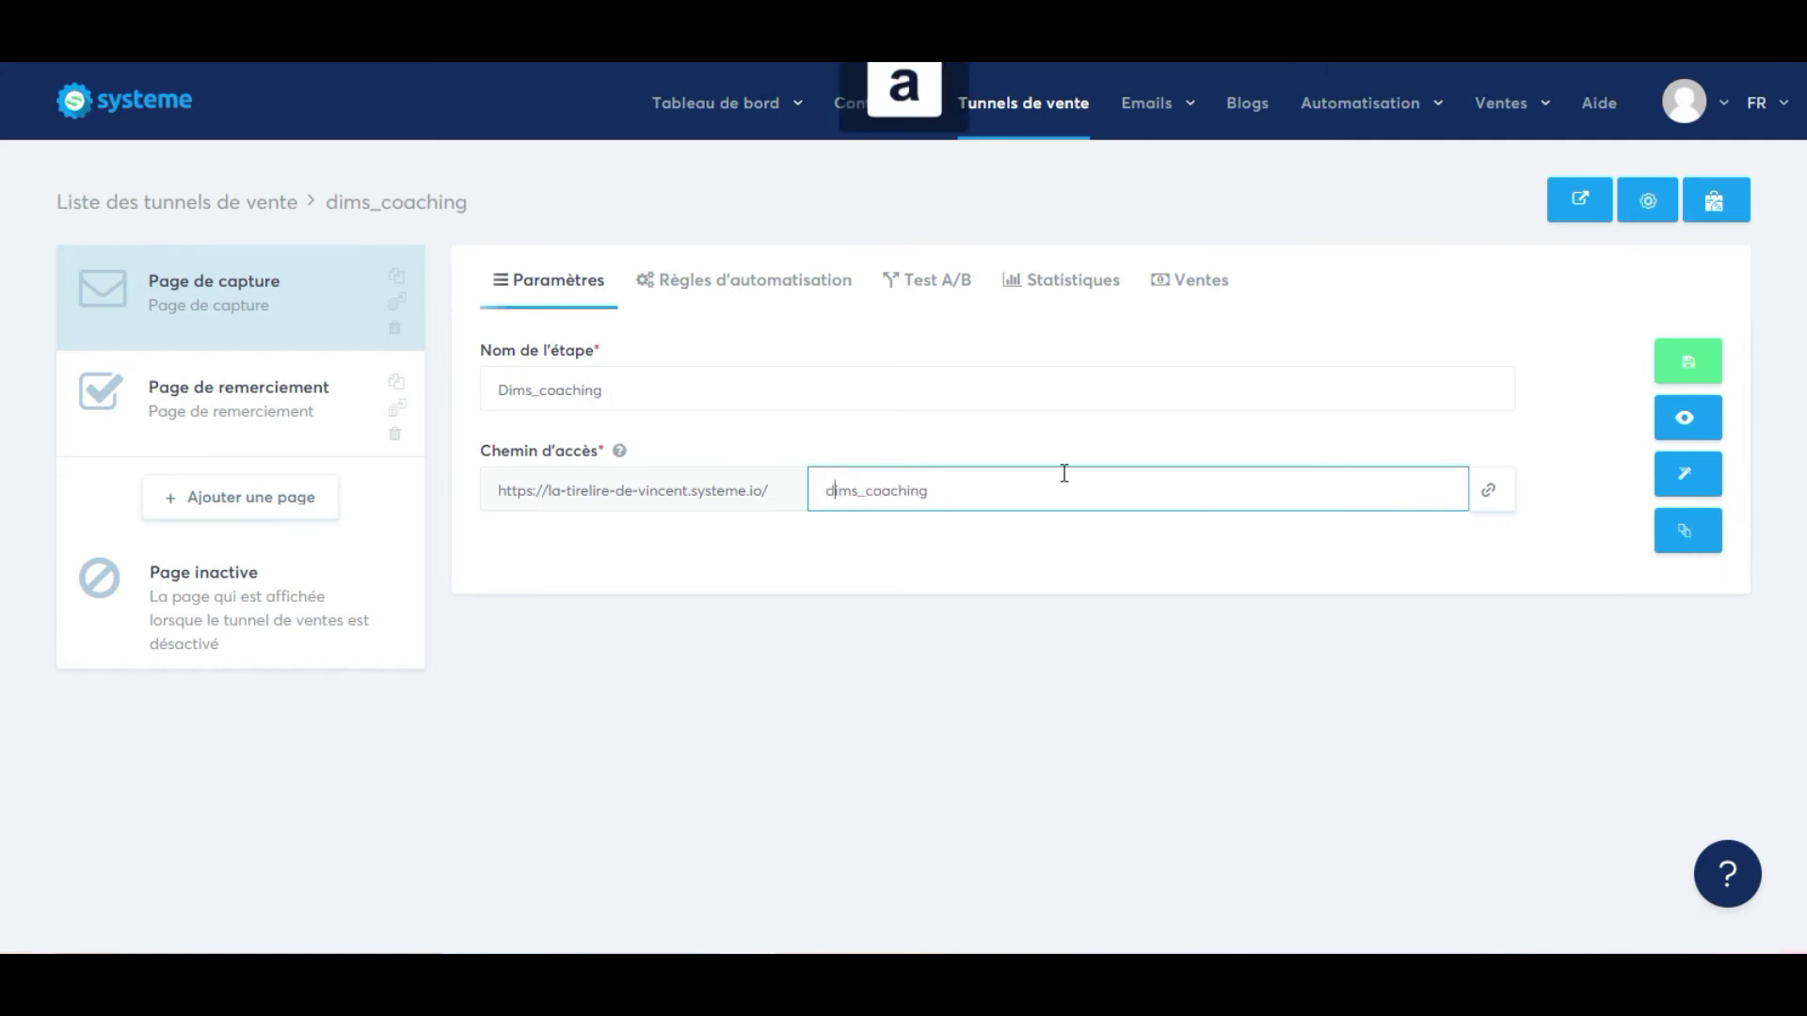
click(1699, 354)
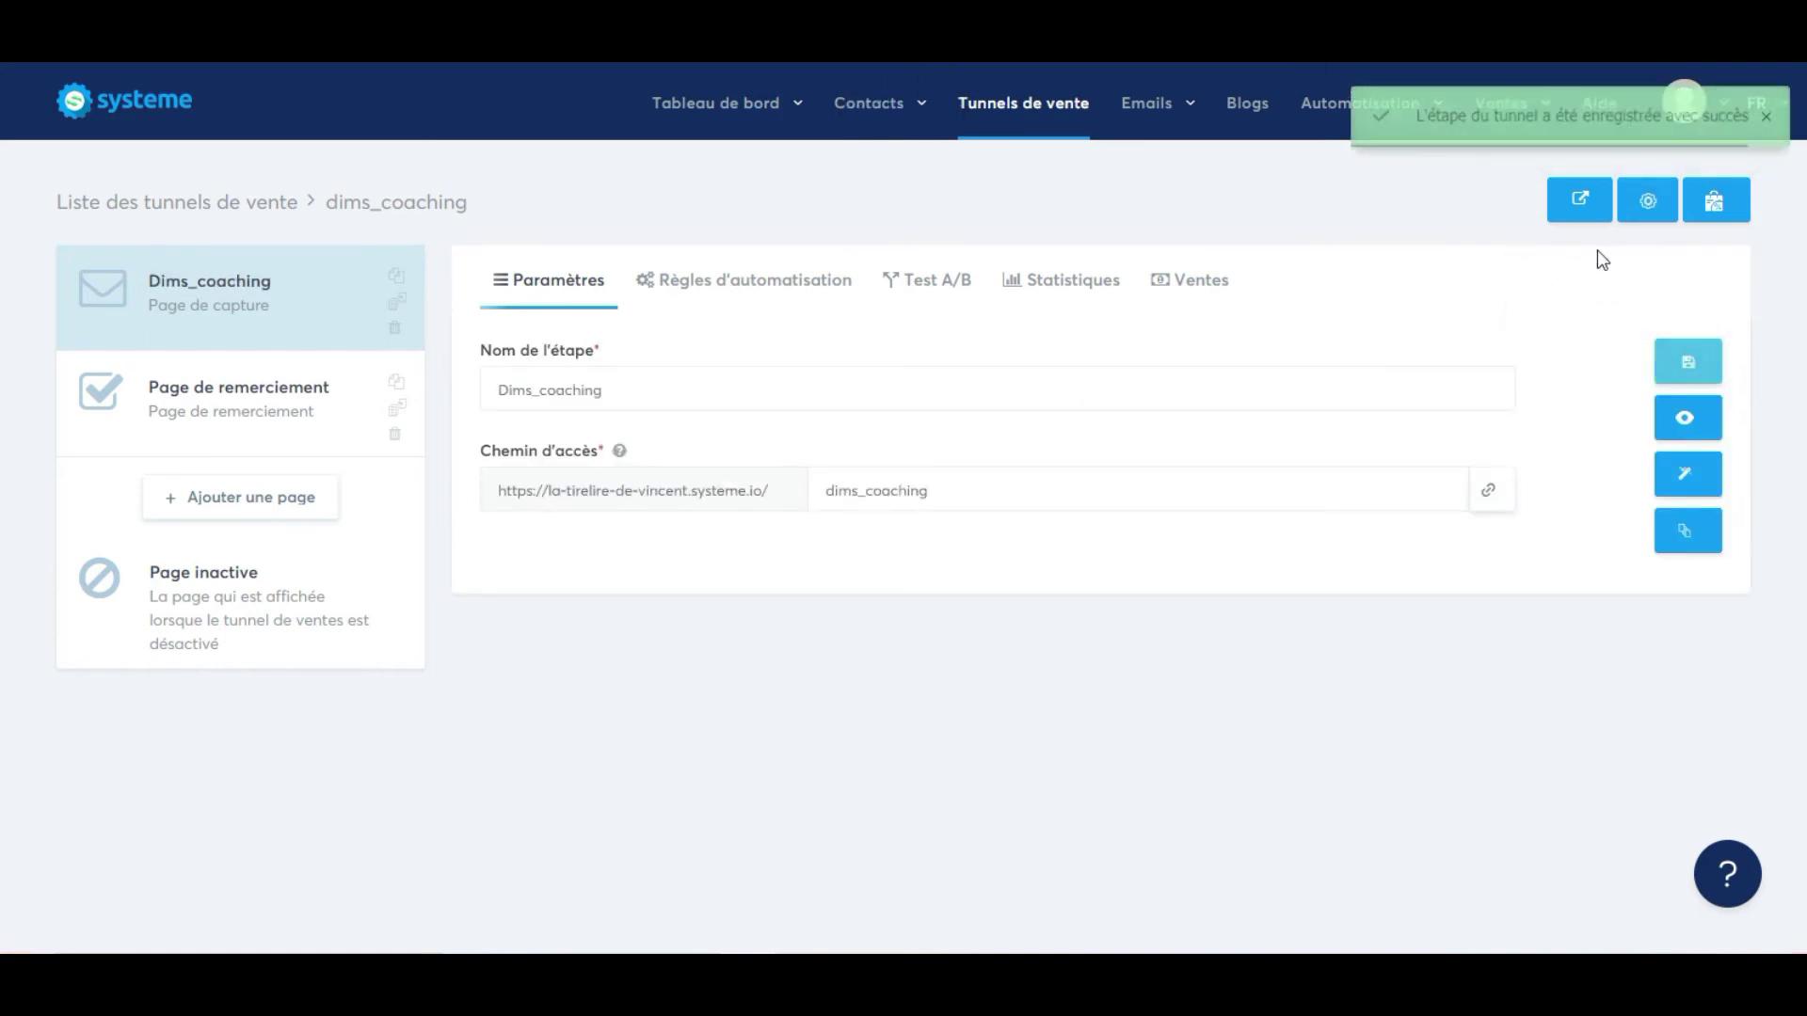
Copy the live capture page's address and go to the end of the Writer letter.
click(1593, 211)
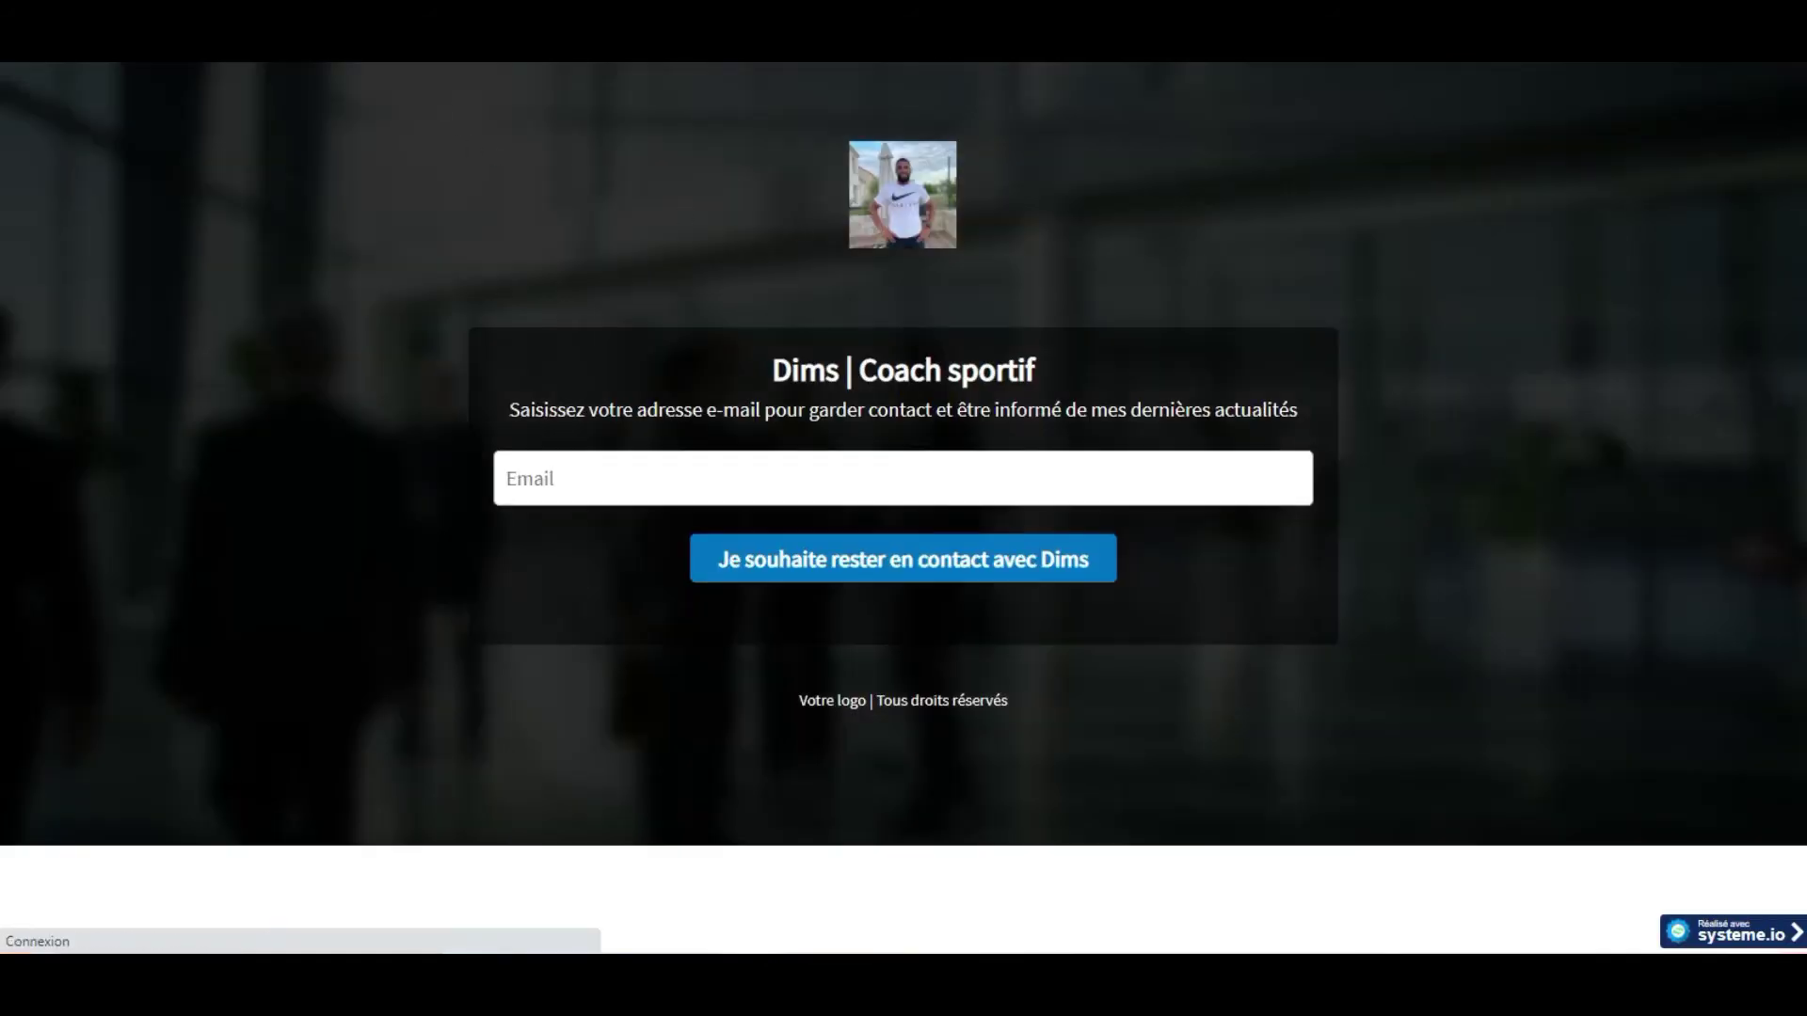
right_click(354, 38)
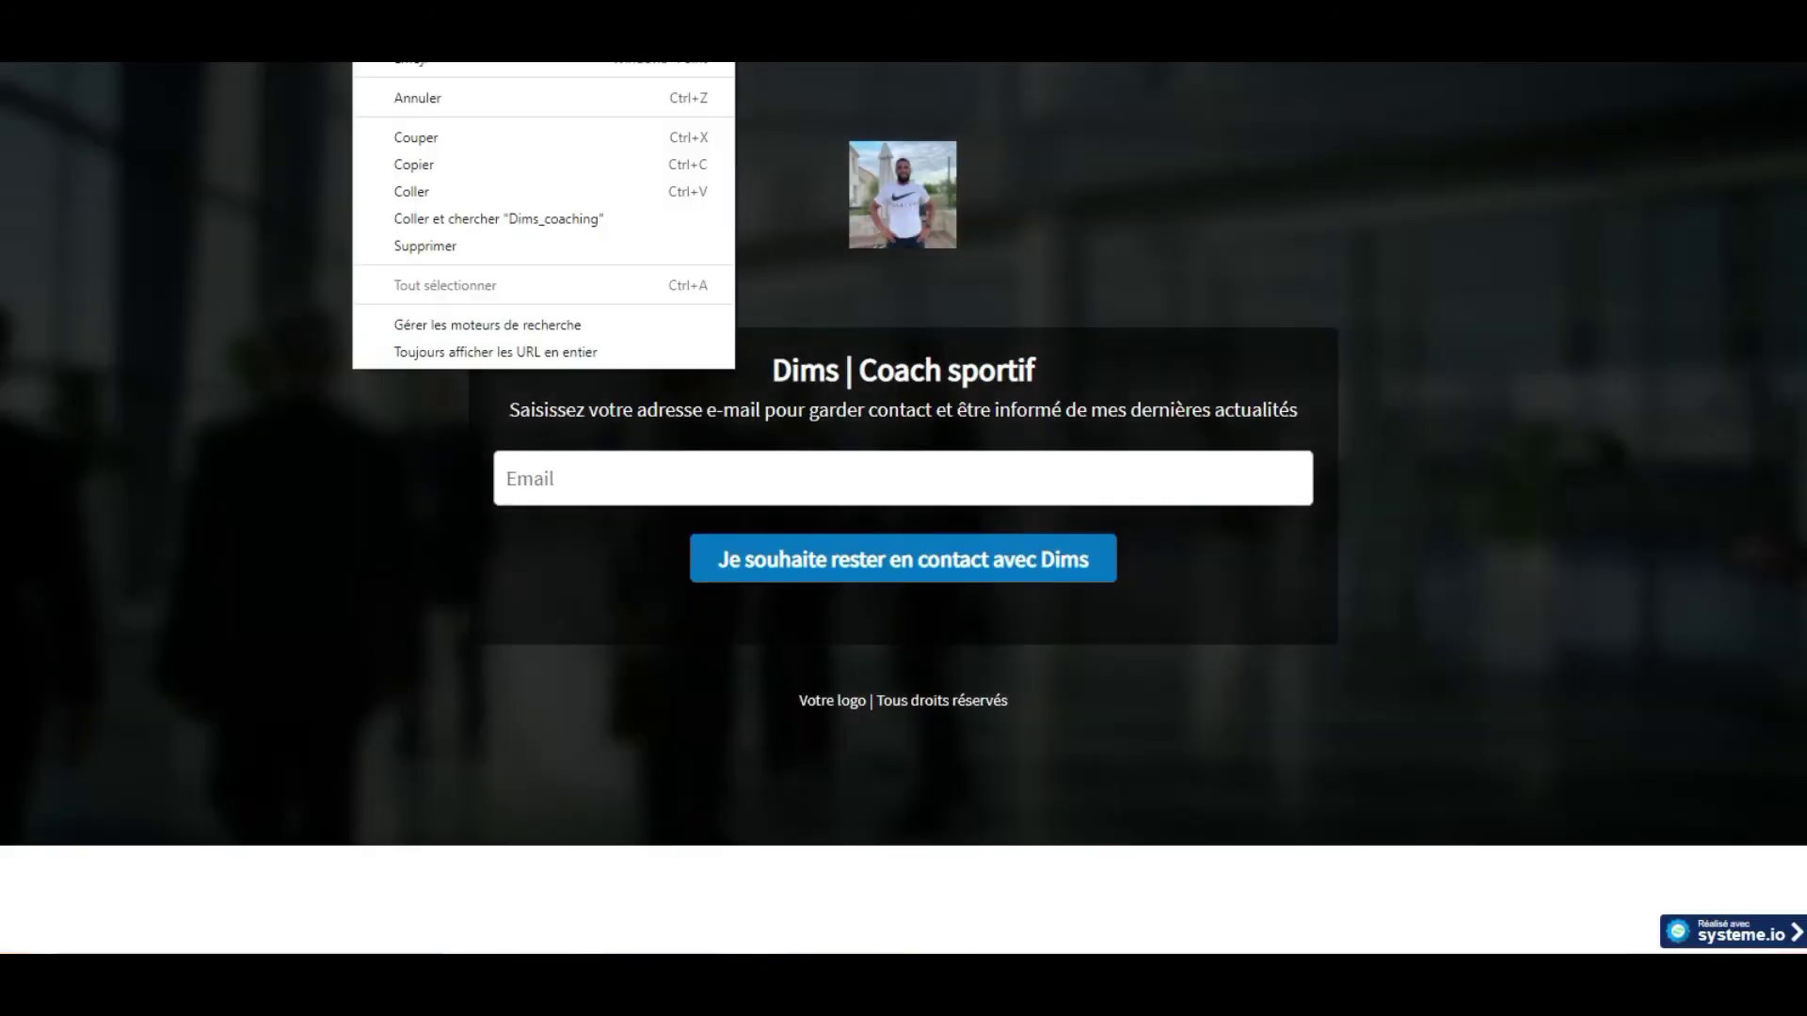
click(398, 167)
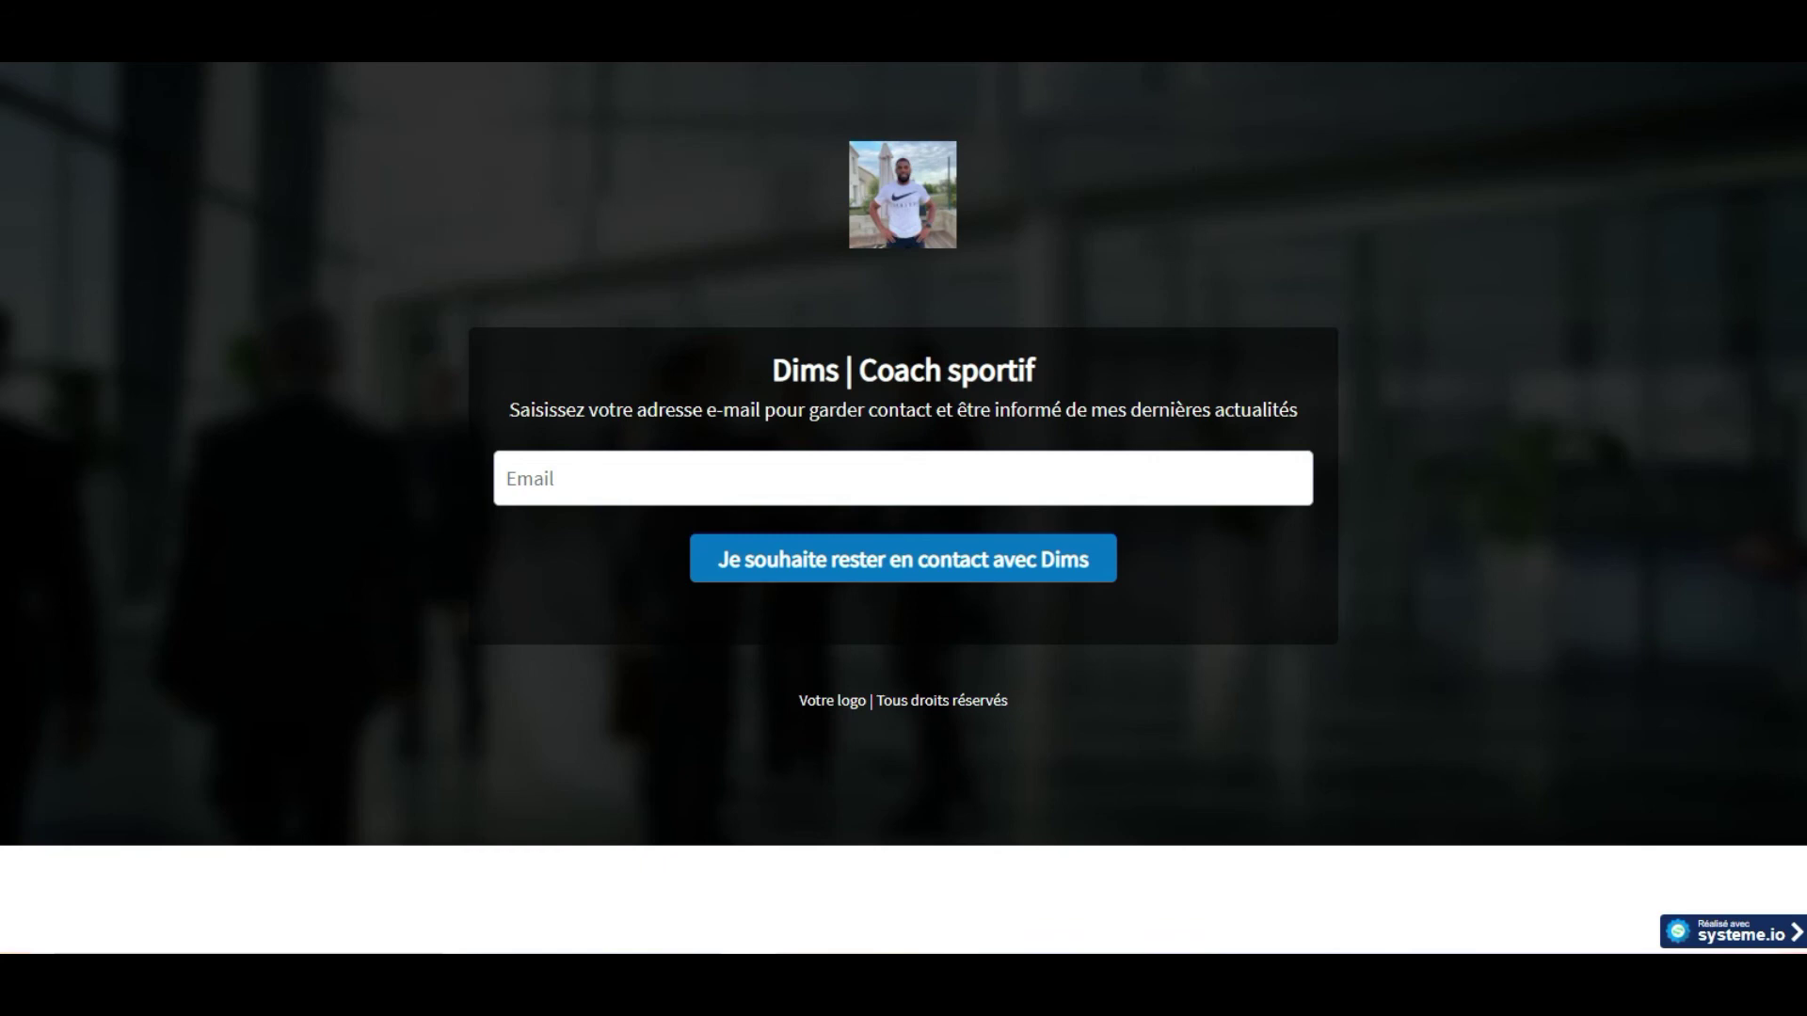
key(alt+Tab)
scroll(424, 738, down, 2)
click(392, 681)
Paste the dims_coaching capture page link on a new line below the signature.
key(Return)
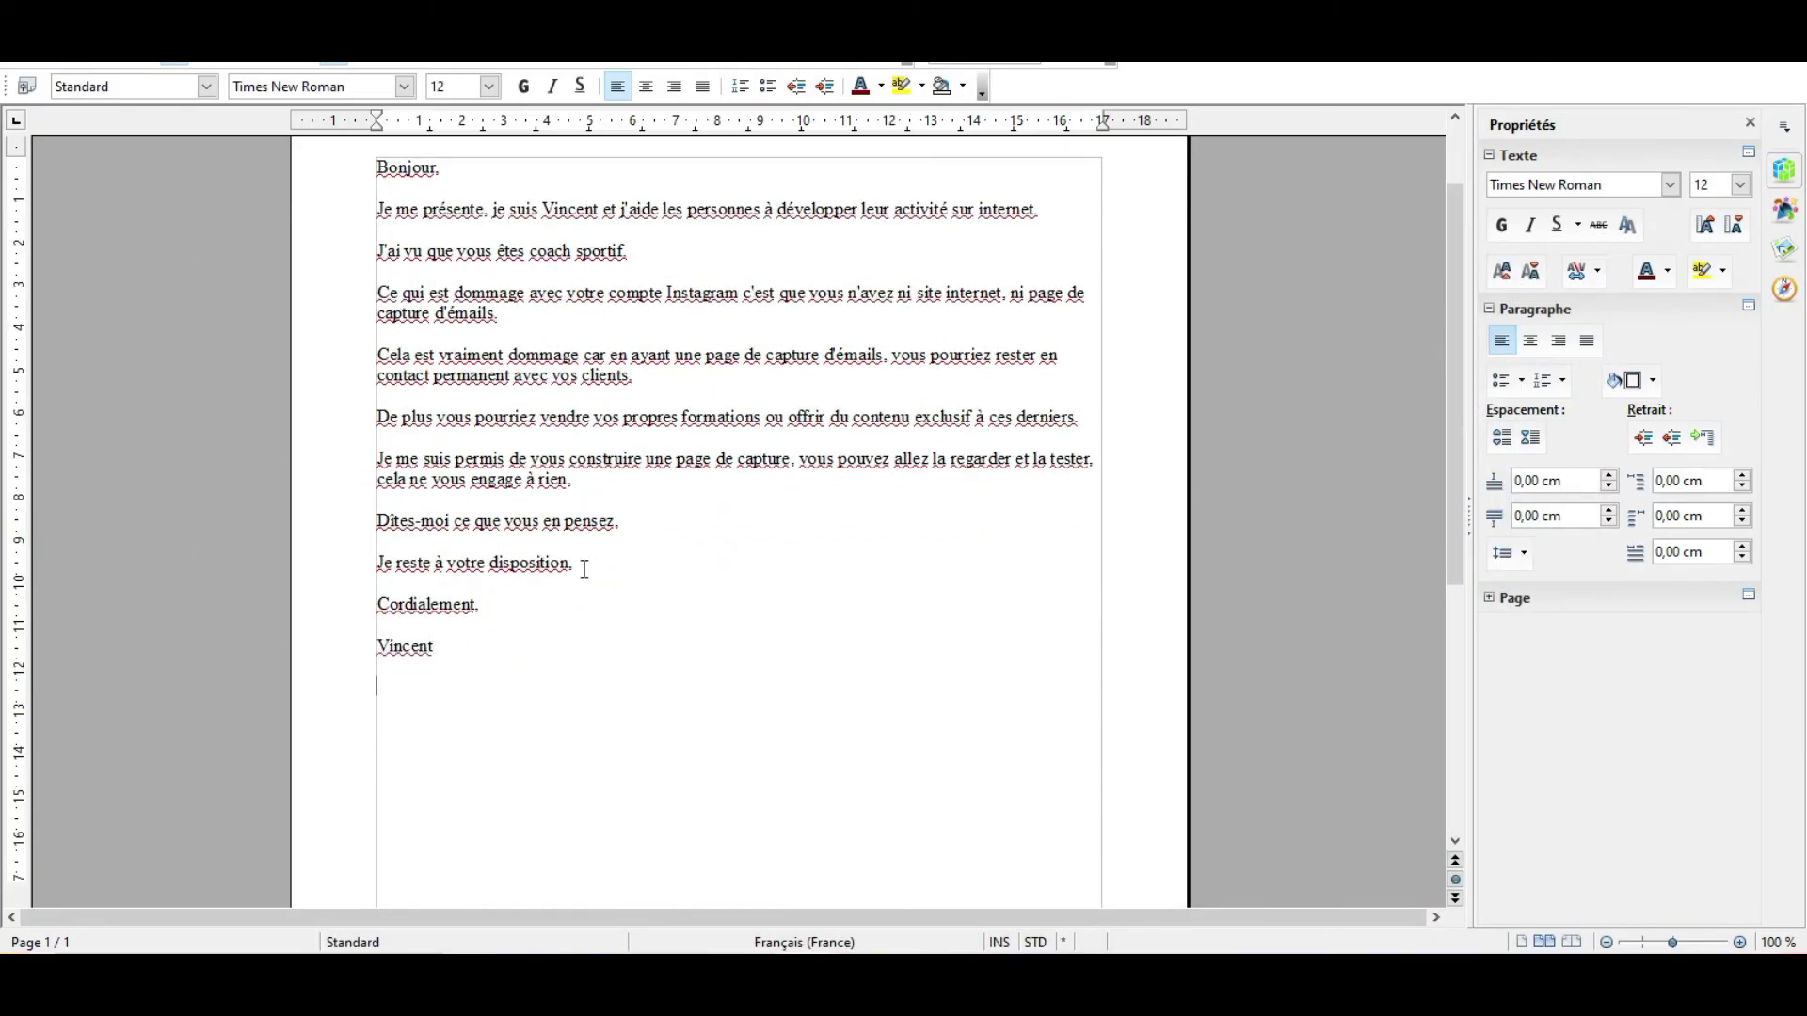
key(ctrl+v)
scroll(649, 556, up, 2)
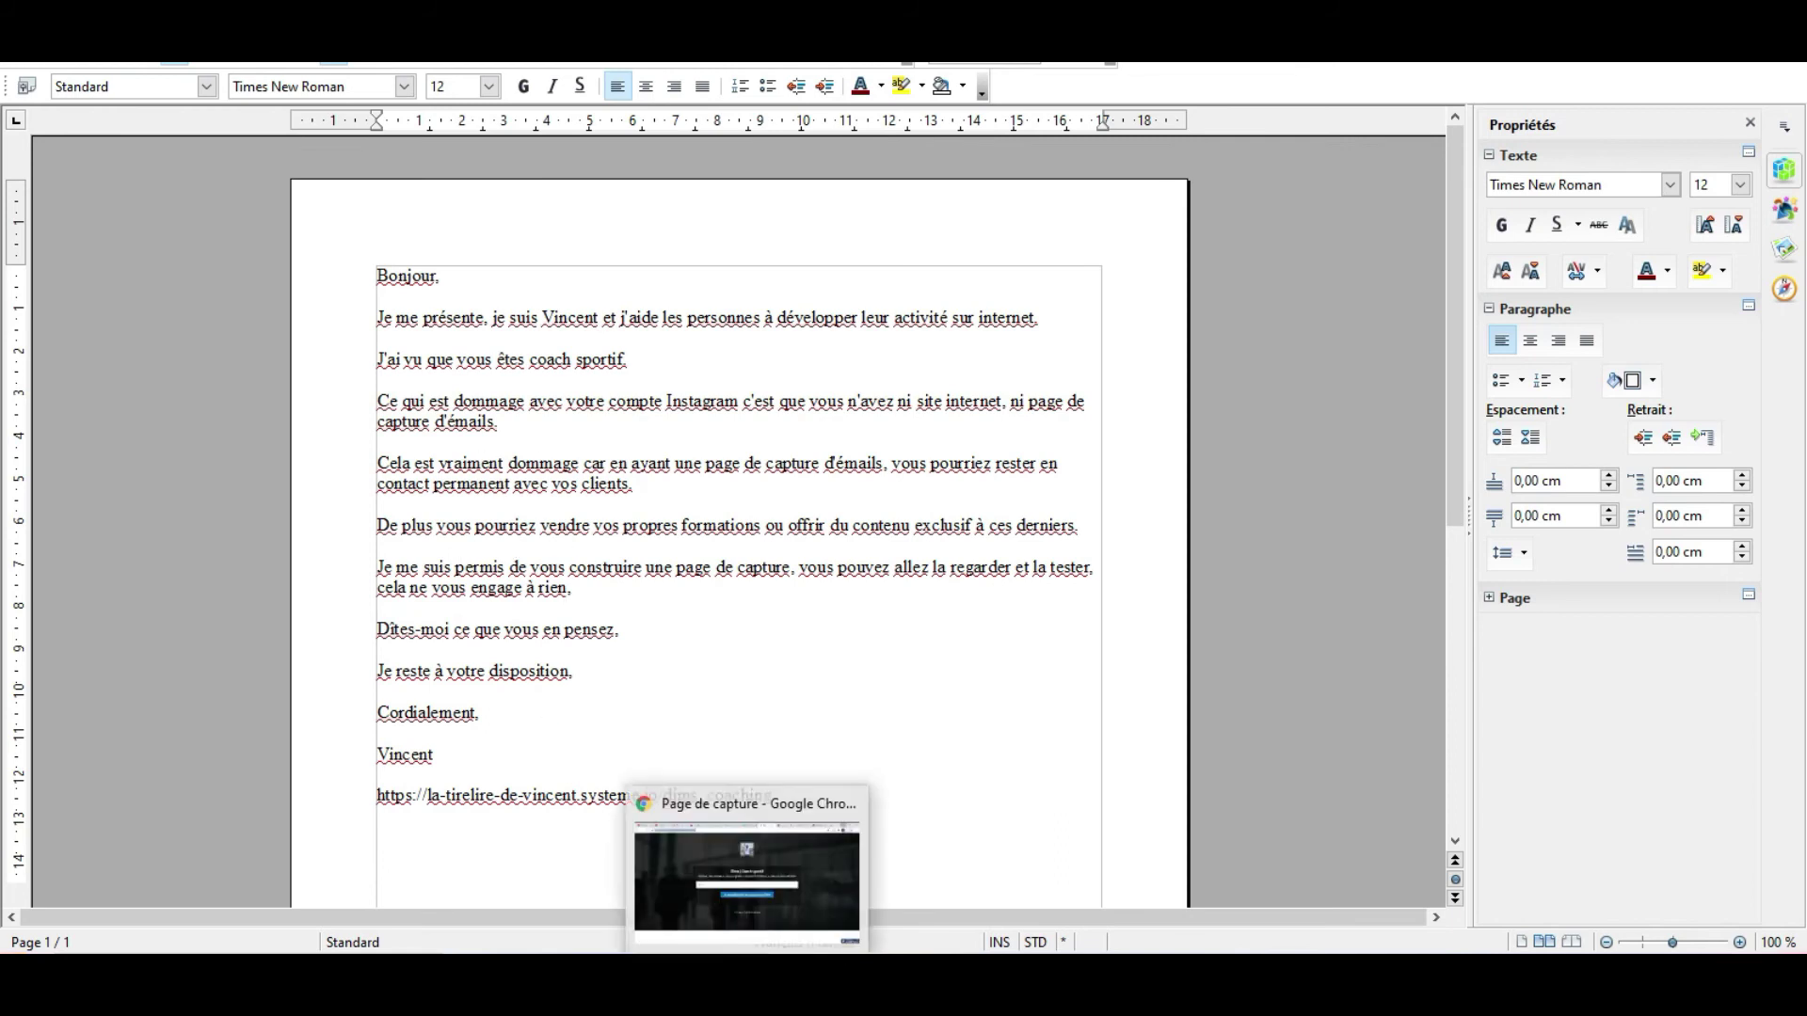
click(745, 848)
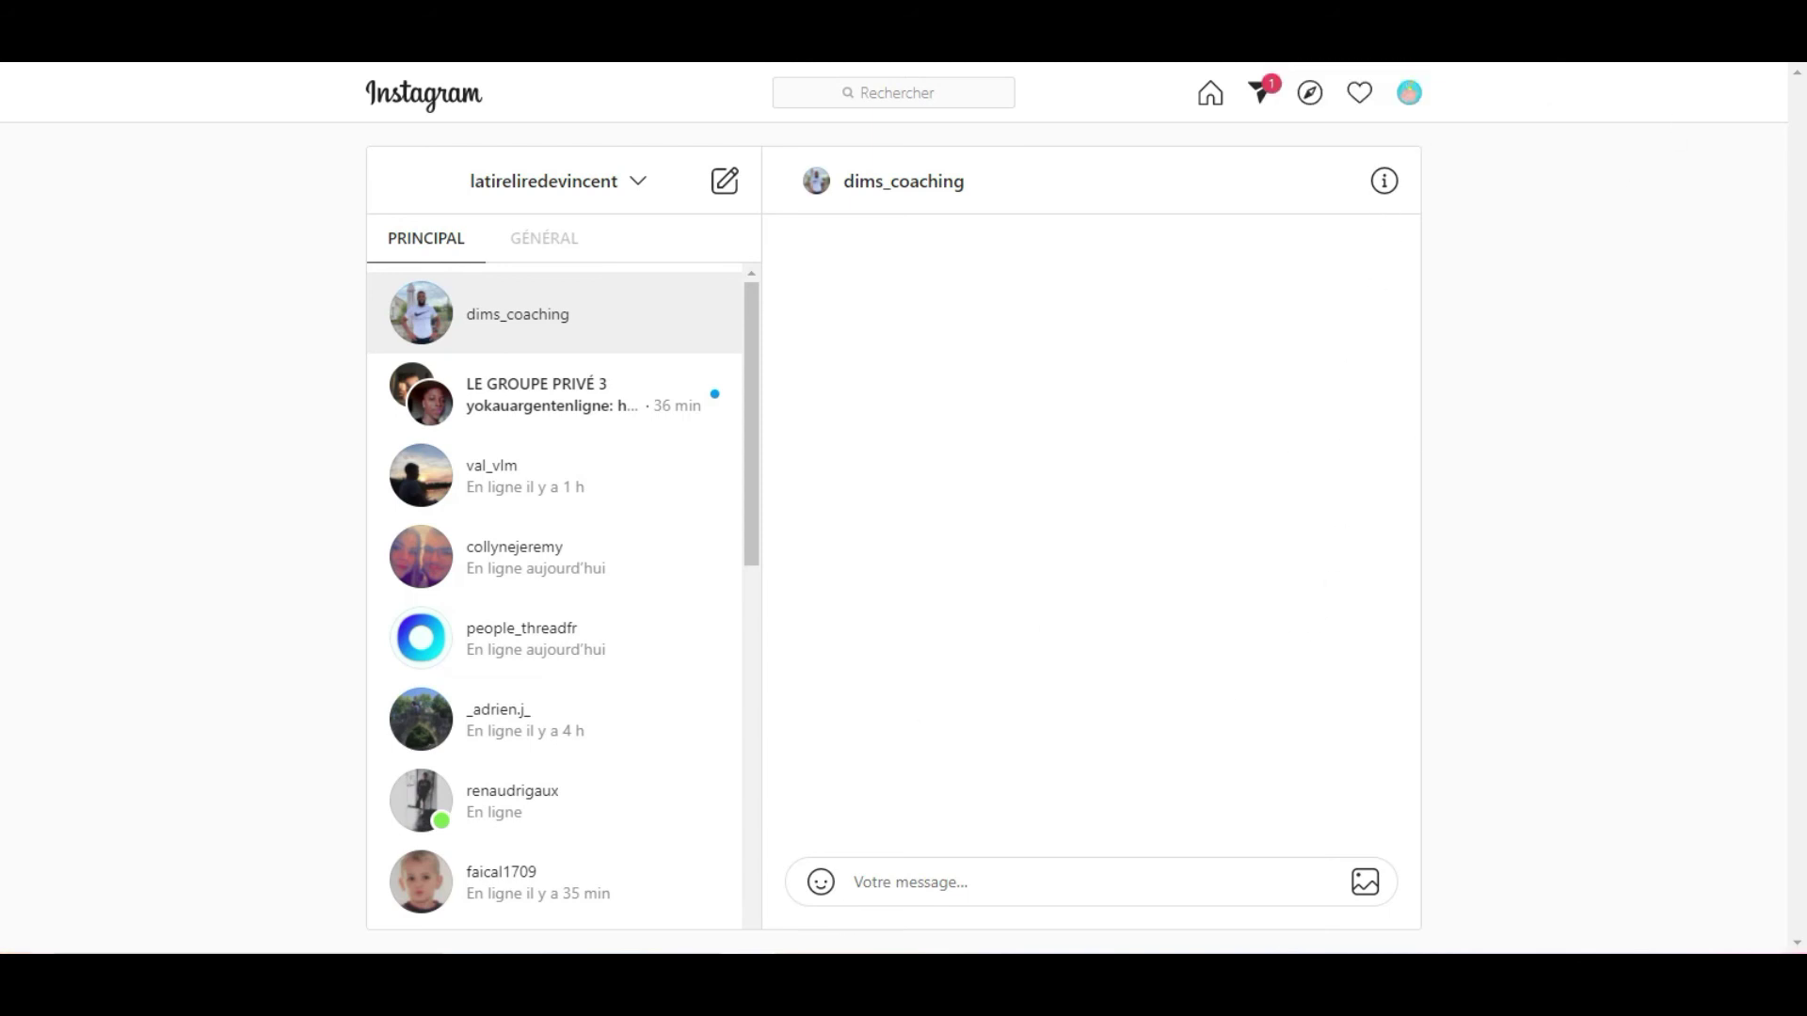
Bring up the pitch letter in Writer and move to its end.
key(alt+Tab)
click(408, 304)
key(ctrl+End)
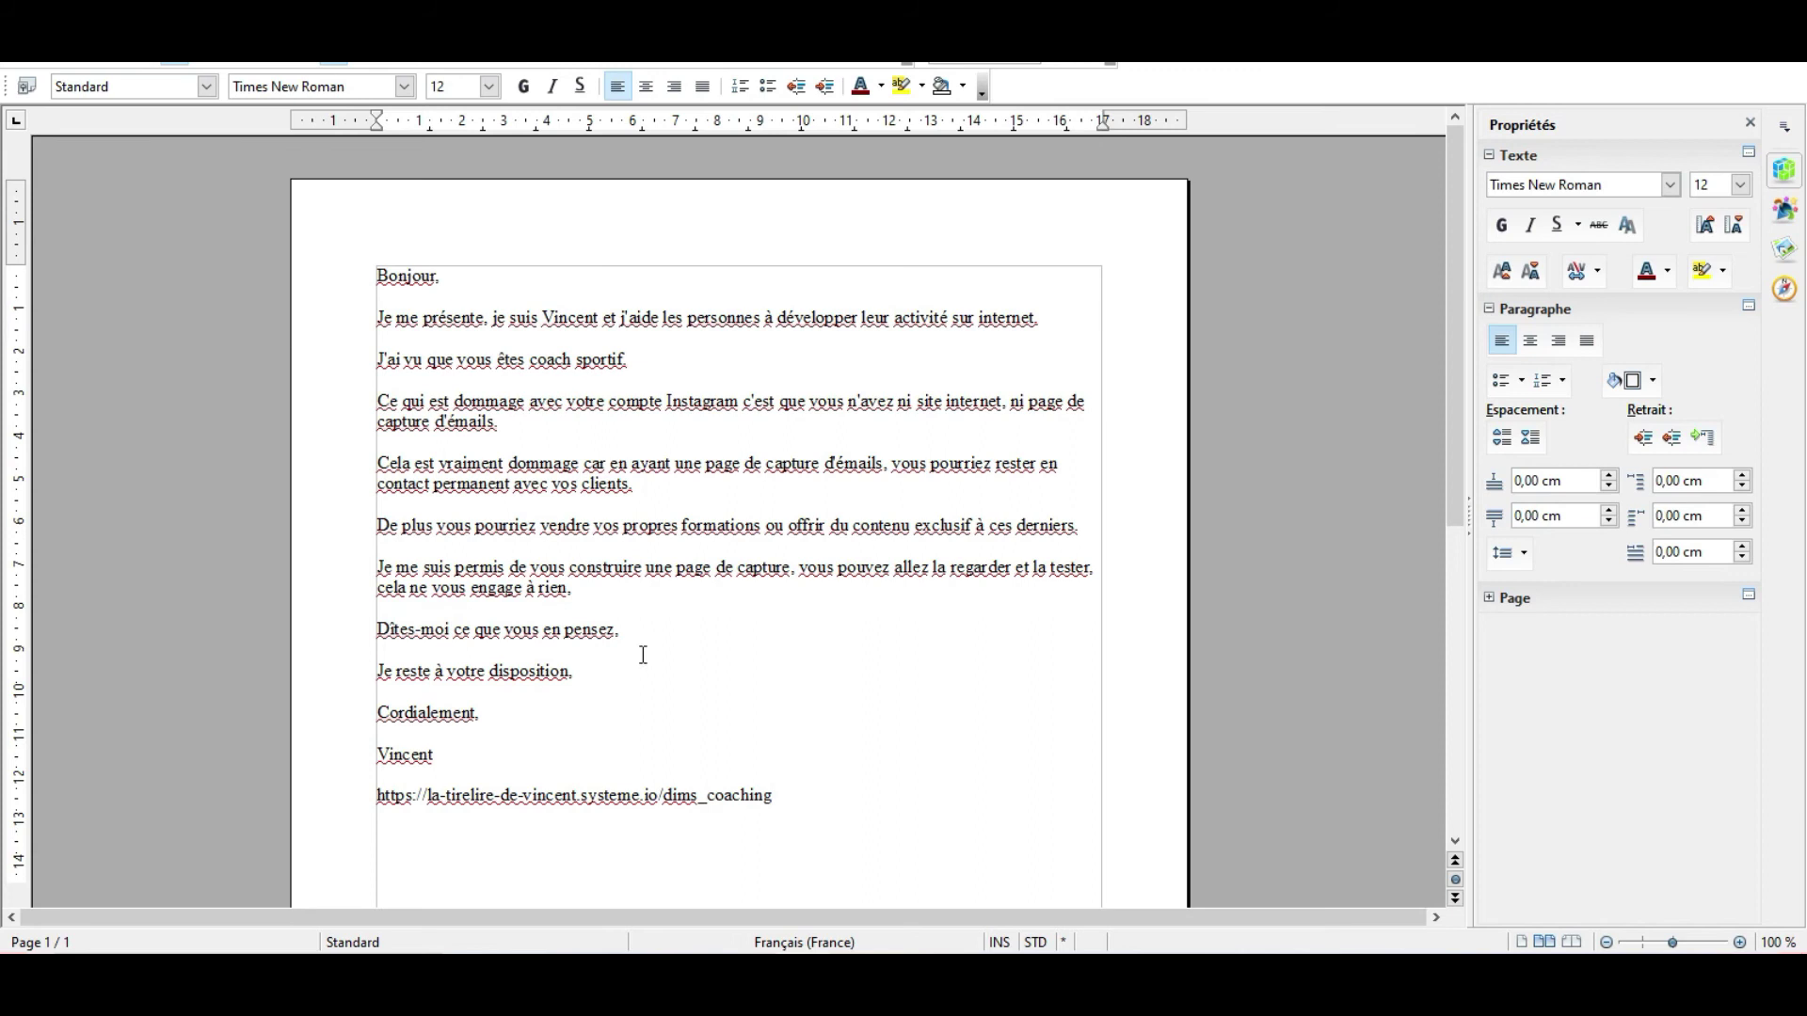
Select the whole pitch letter, from 'Bonjour,' through the capture link, and copy it.
drag(808, 807, 380, 282)
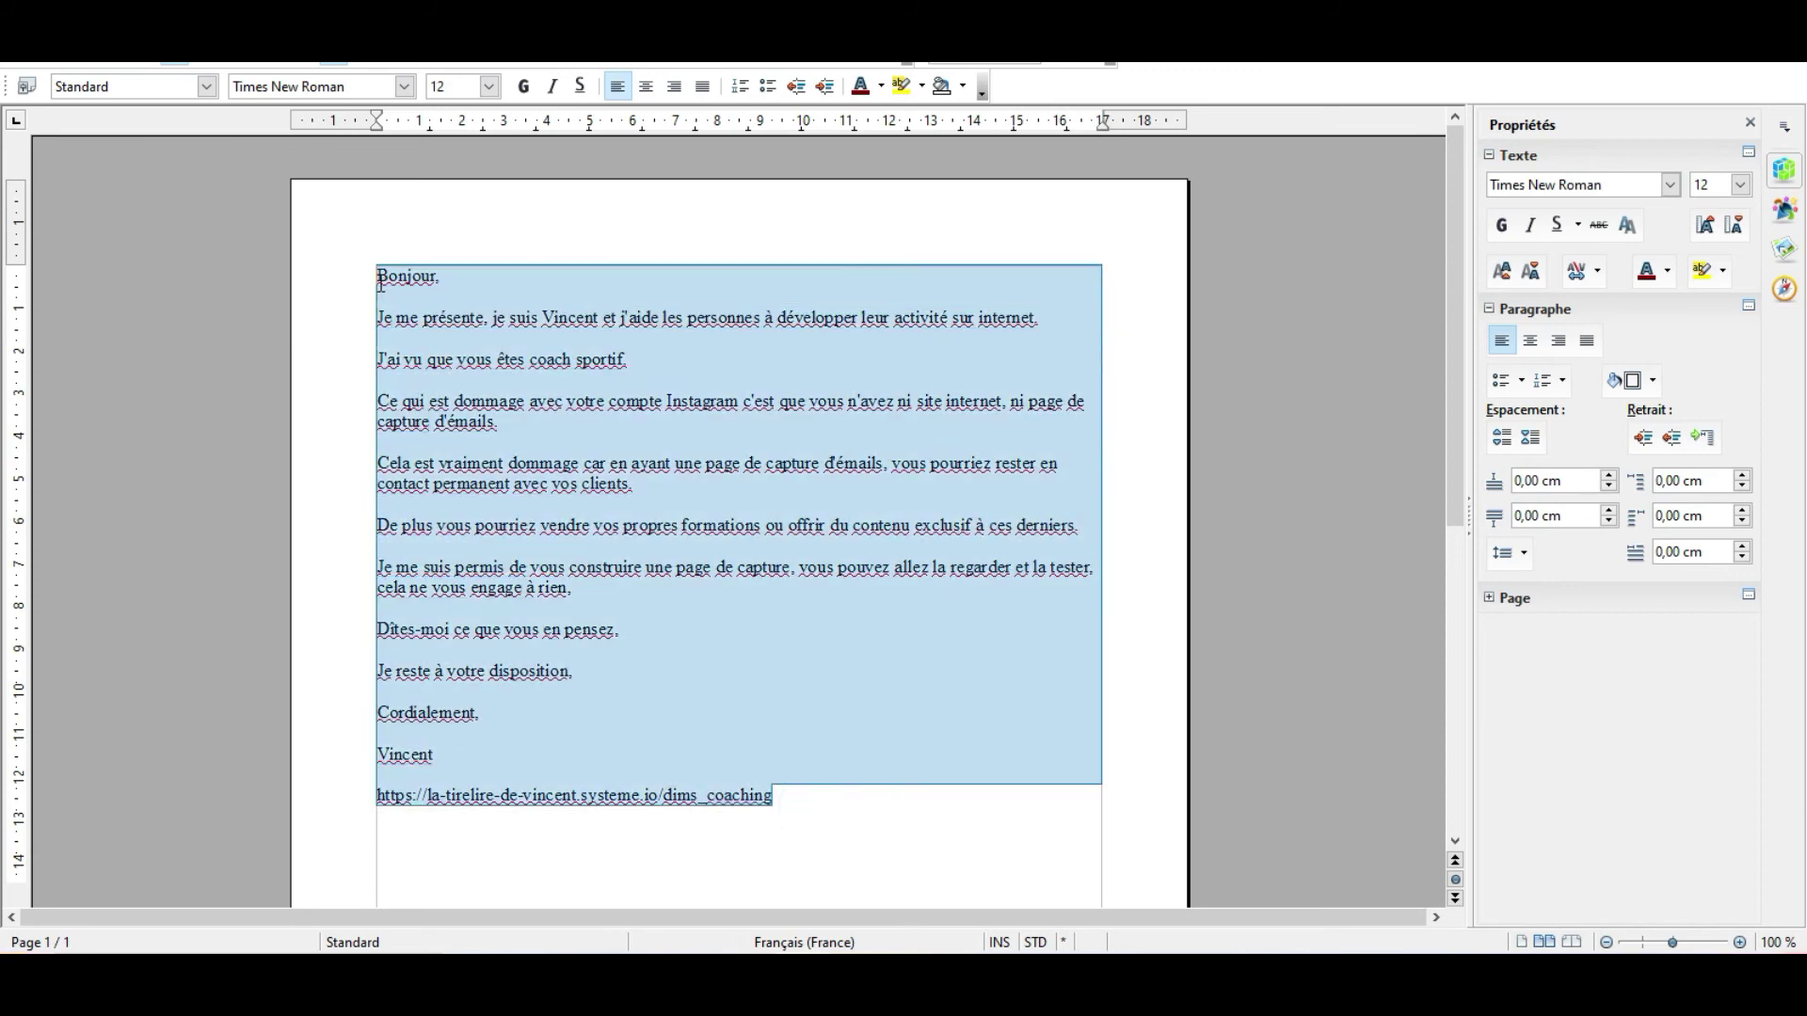
right_click(396, 285)
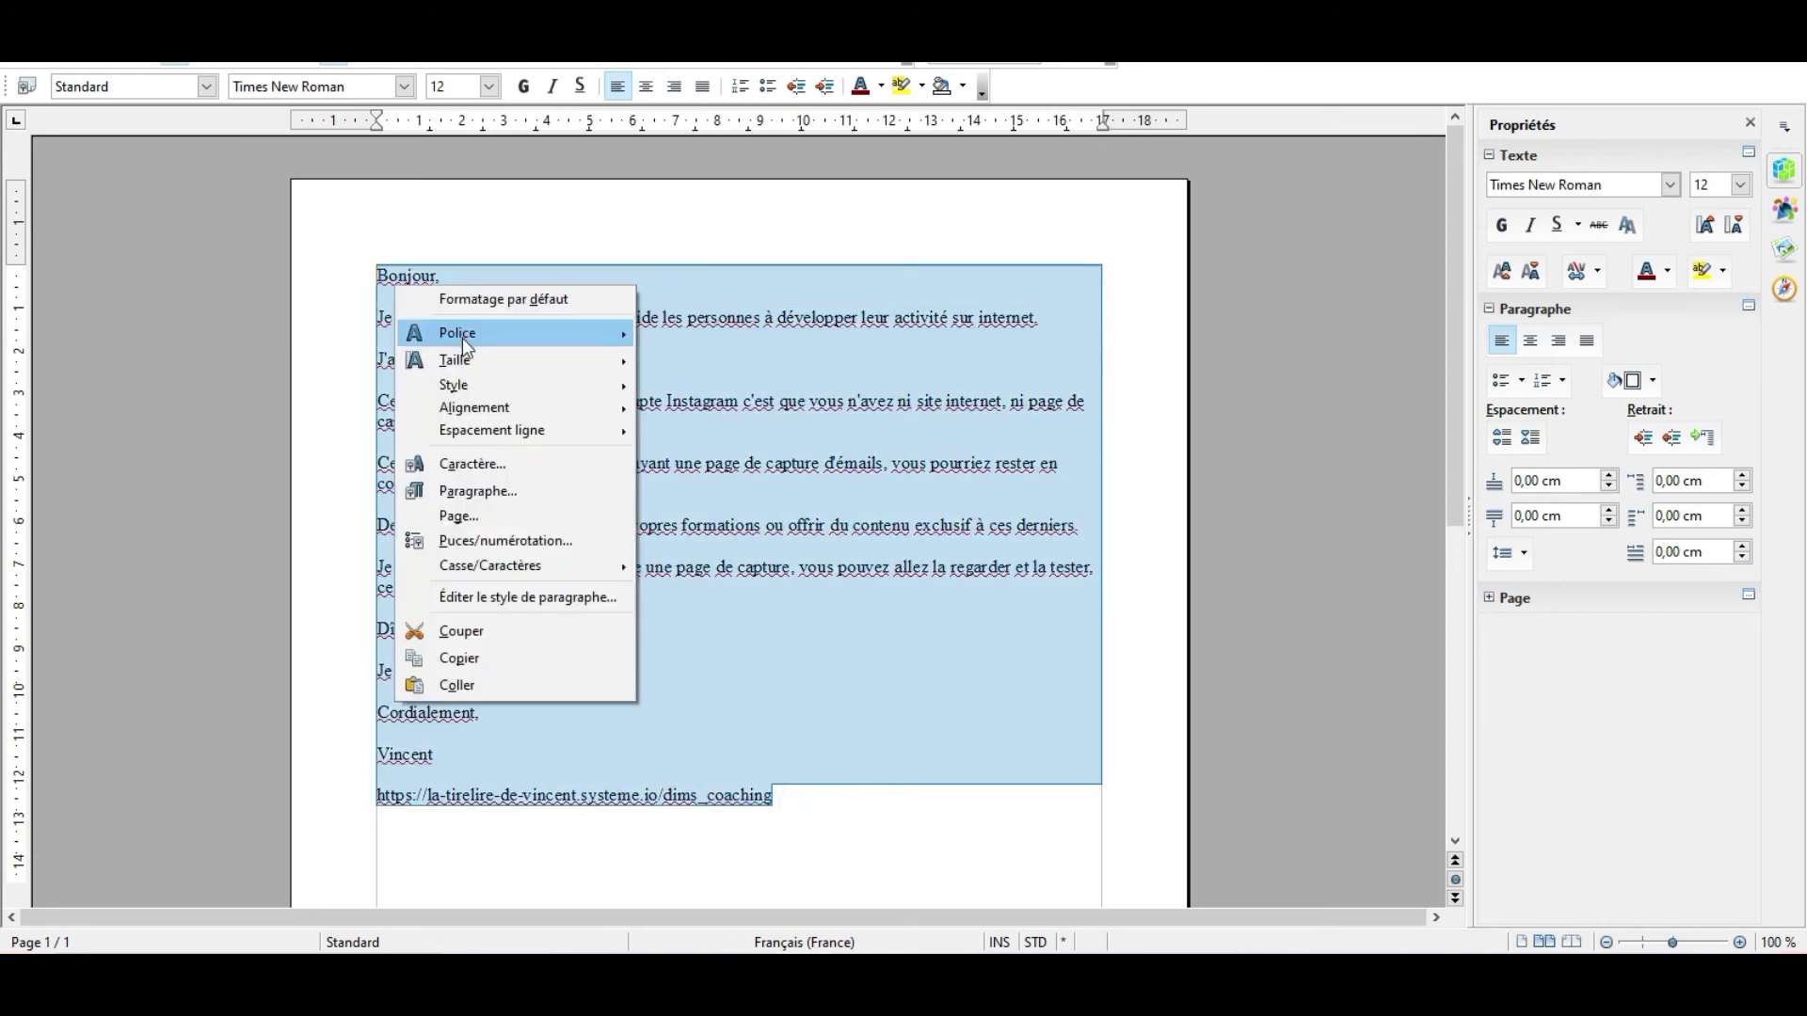
click(477, 659)
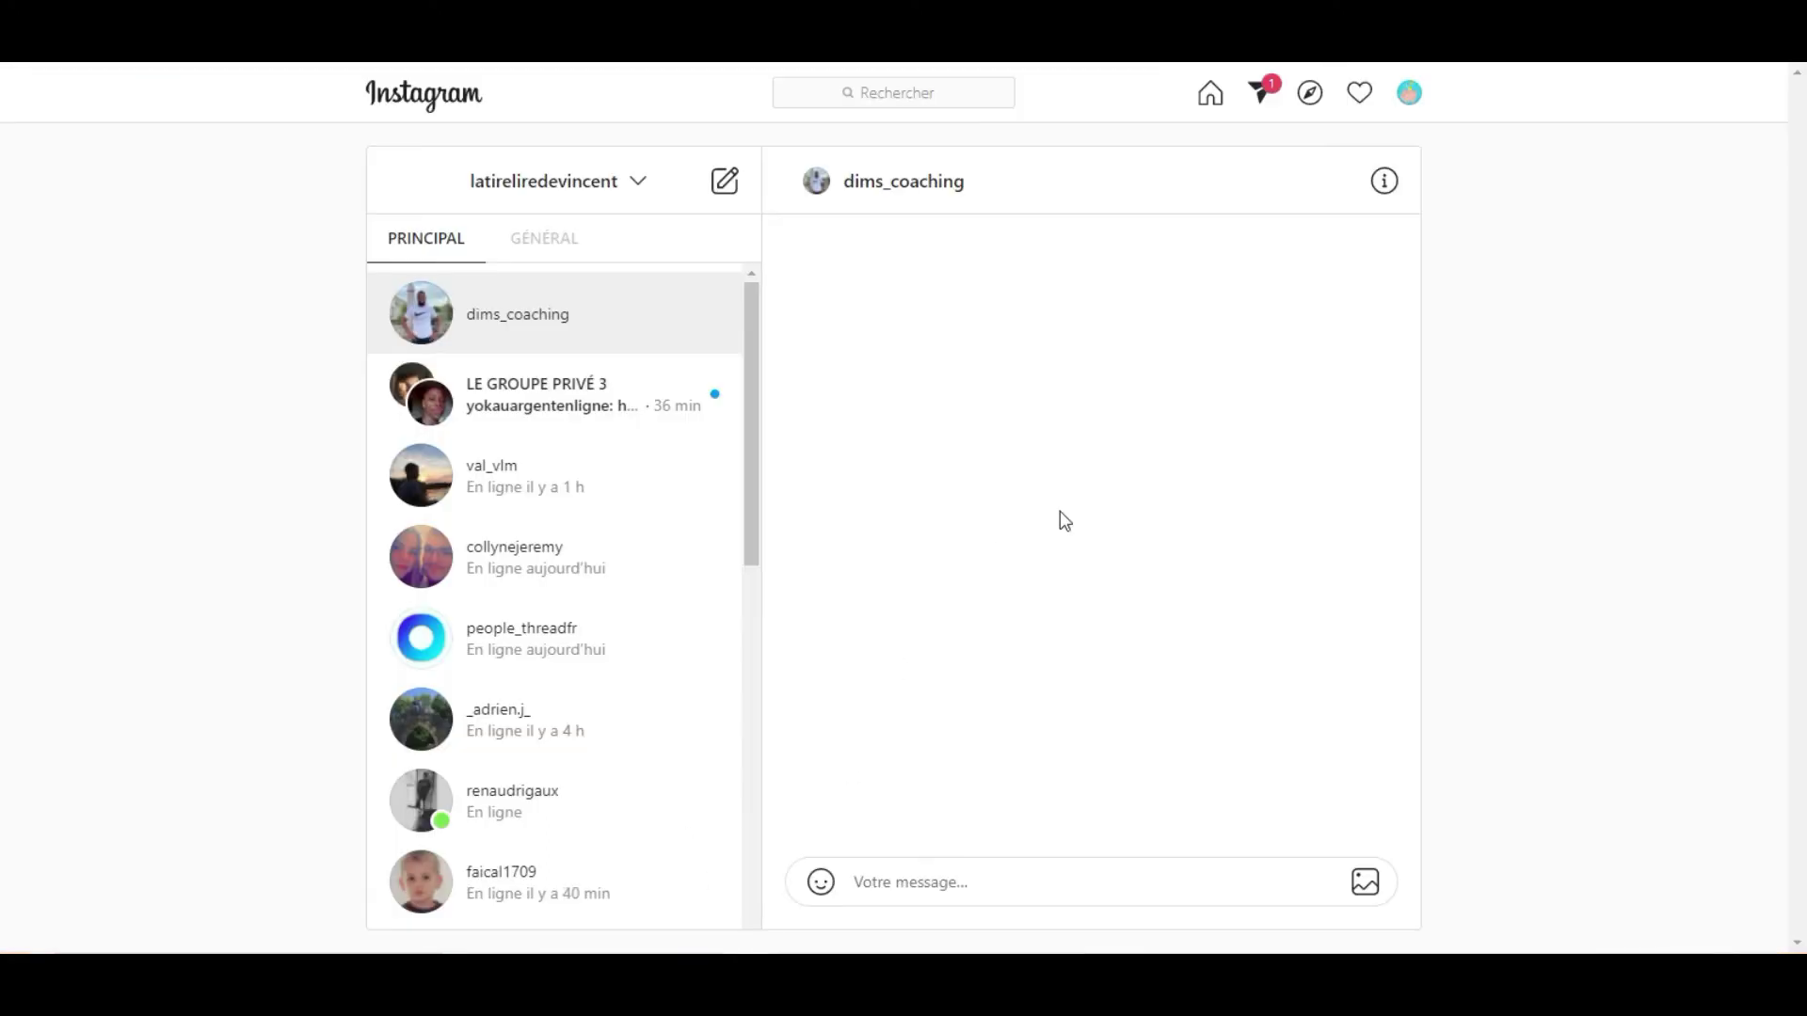
Paste the pitch letter into the dims_coaching Instagram chat and send it.
click(1042, 880)
key(ctrl+v)
scroll(1044, 866, up, 10)
scroll(1002, 847, down, 10)
click(1346, 850)
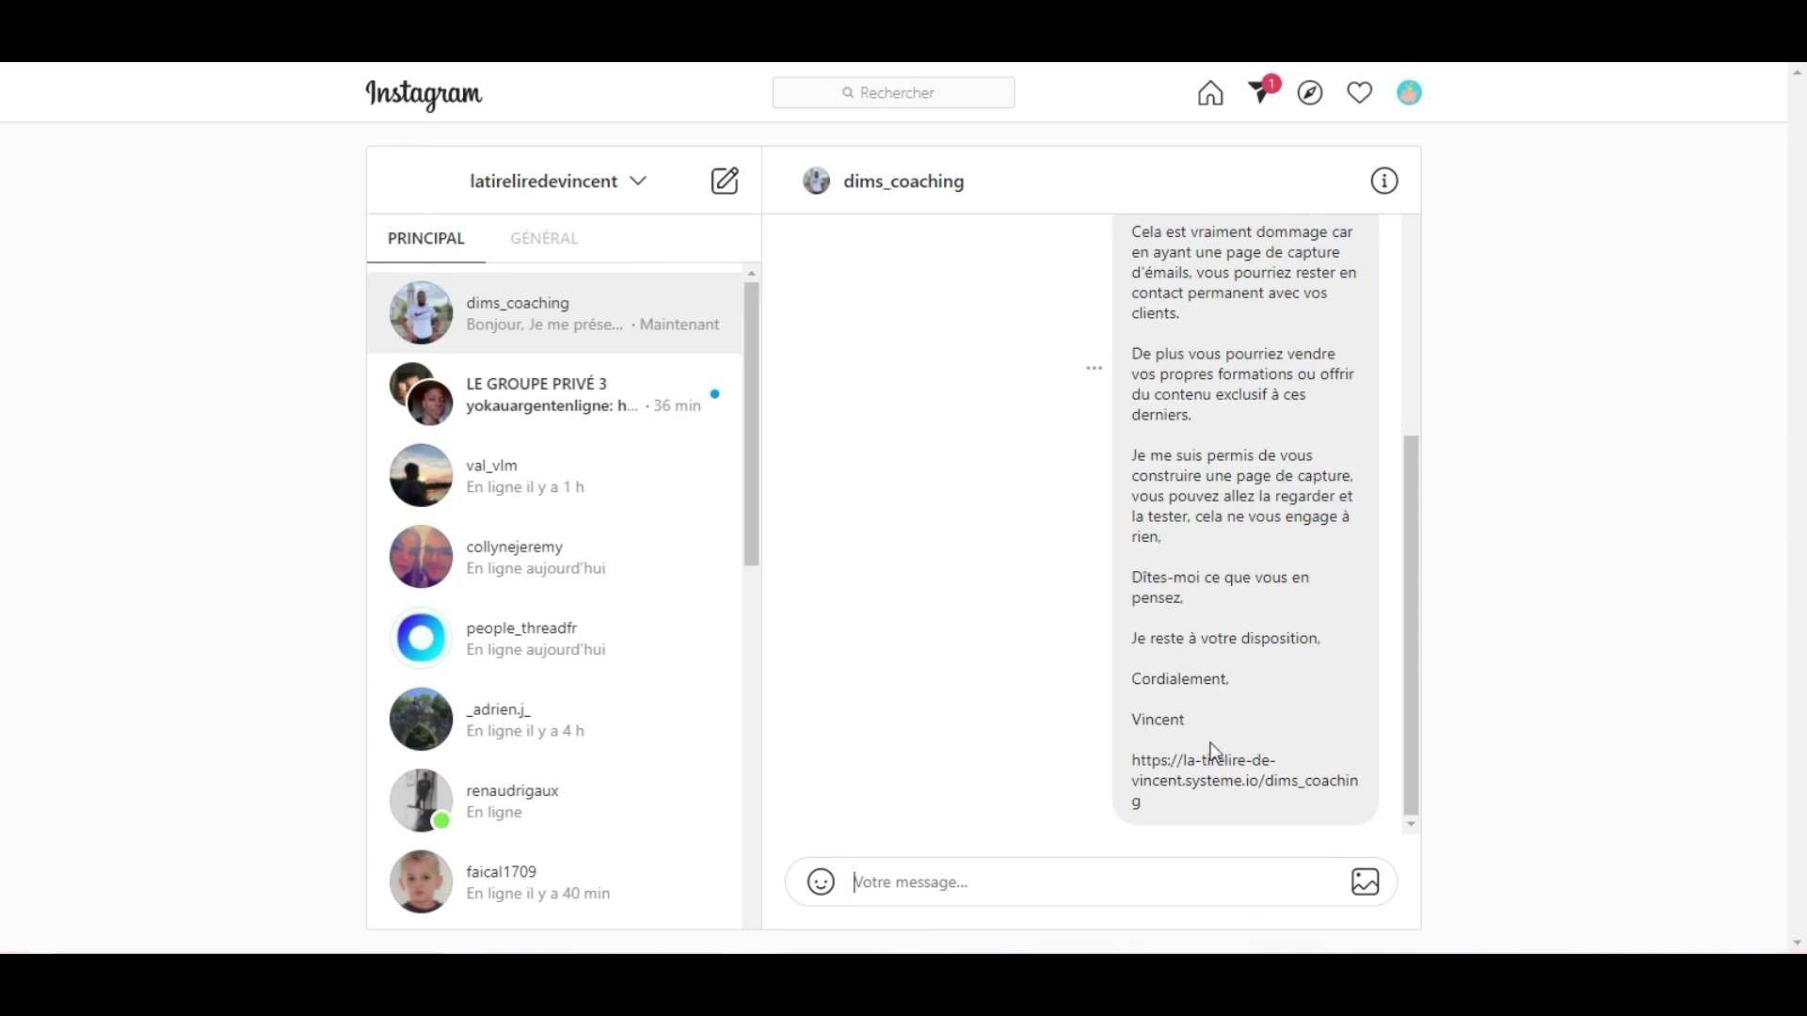
scroll(1098, 738, up, 2)
scroll(1082, 733, down, 2)
drag(1141, 803, 1134, 762)
click(1214, 767)
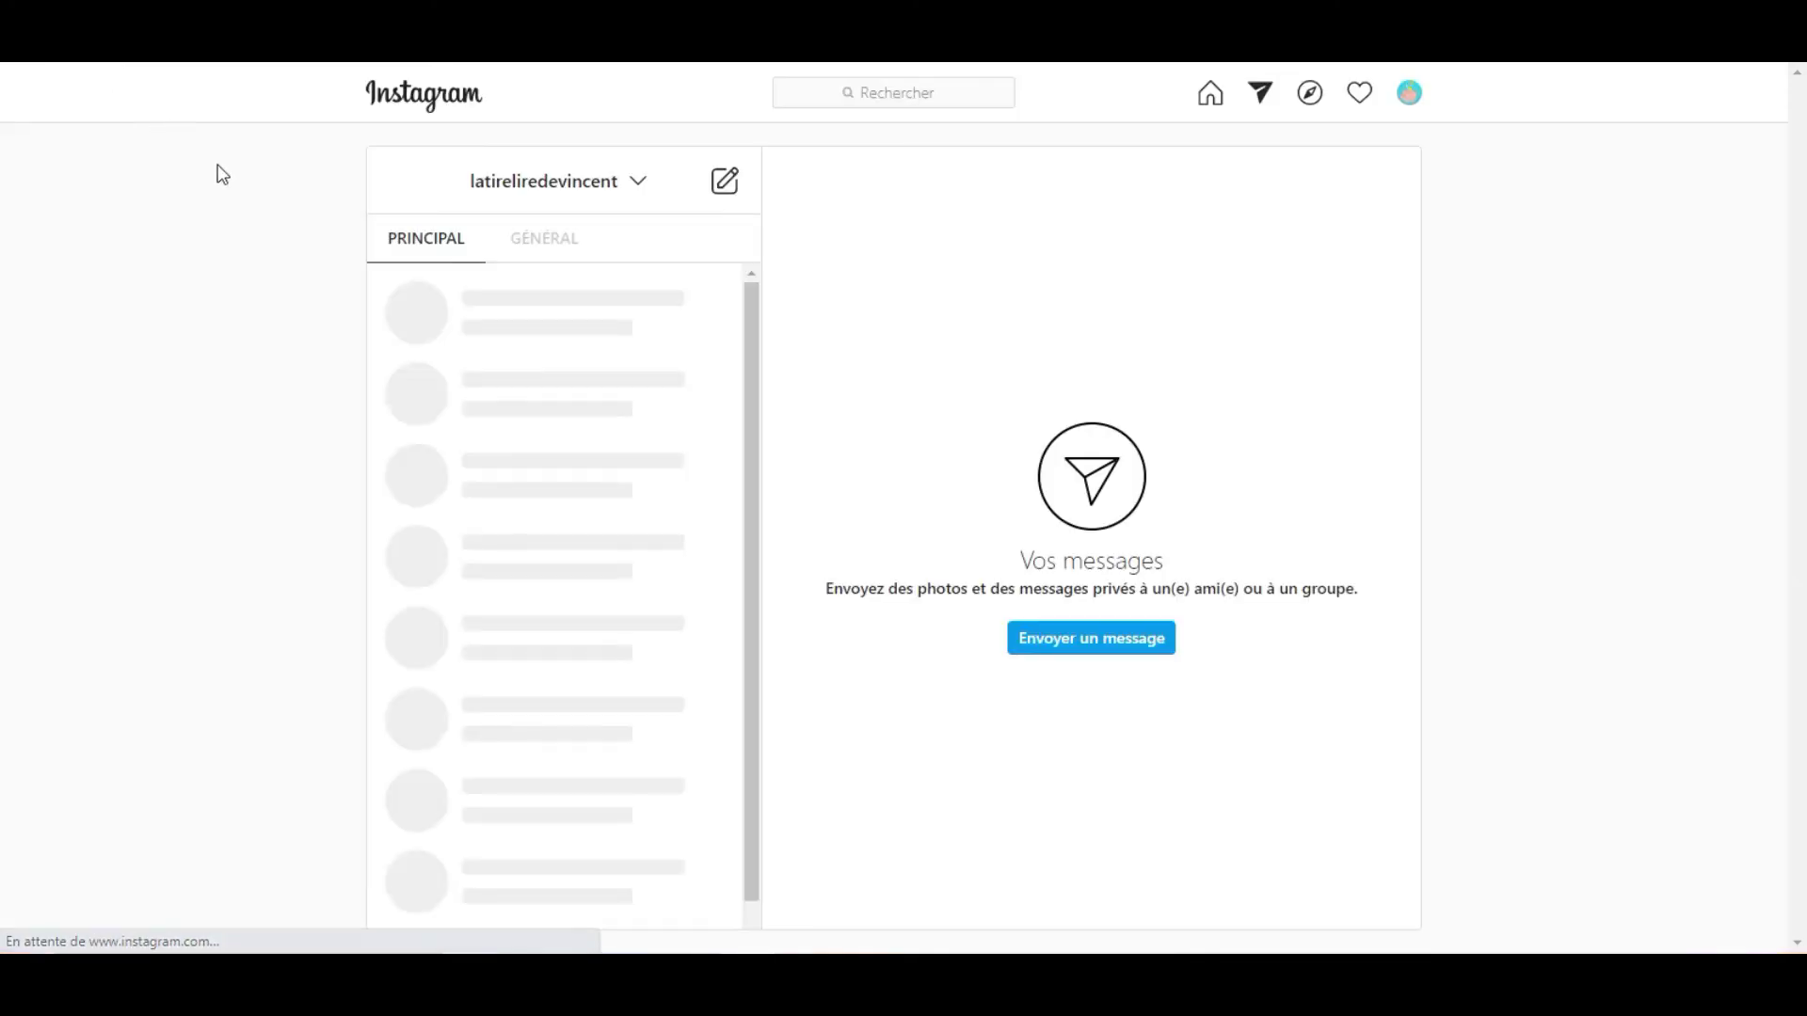
Reopen the dims_coaching conversation and check the link in the sent letter.
click(518, 306)
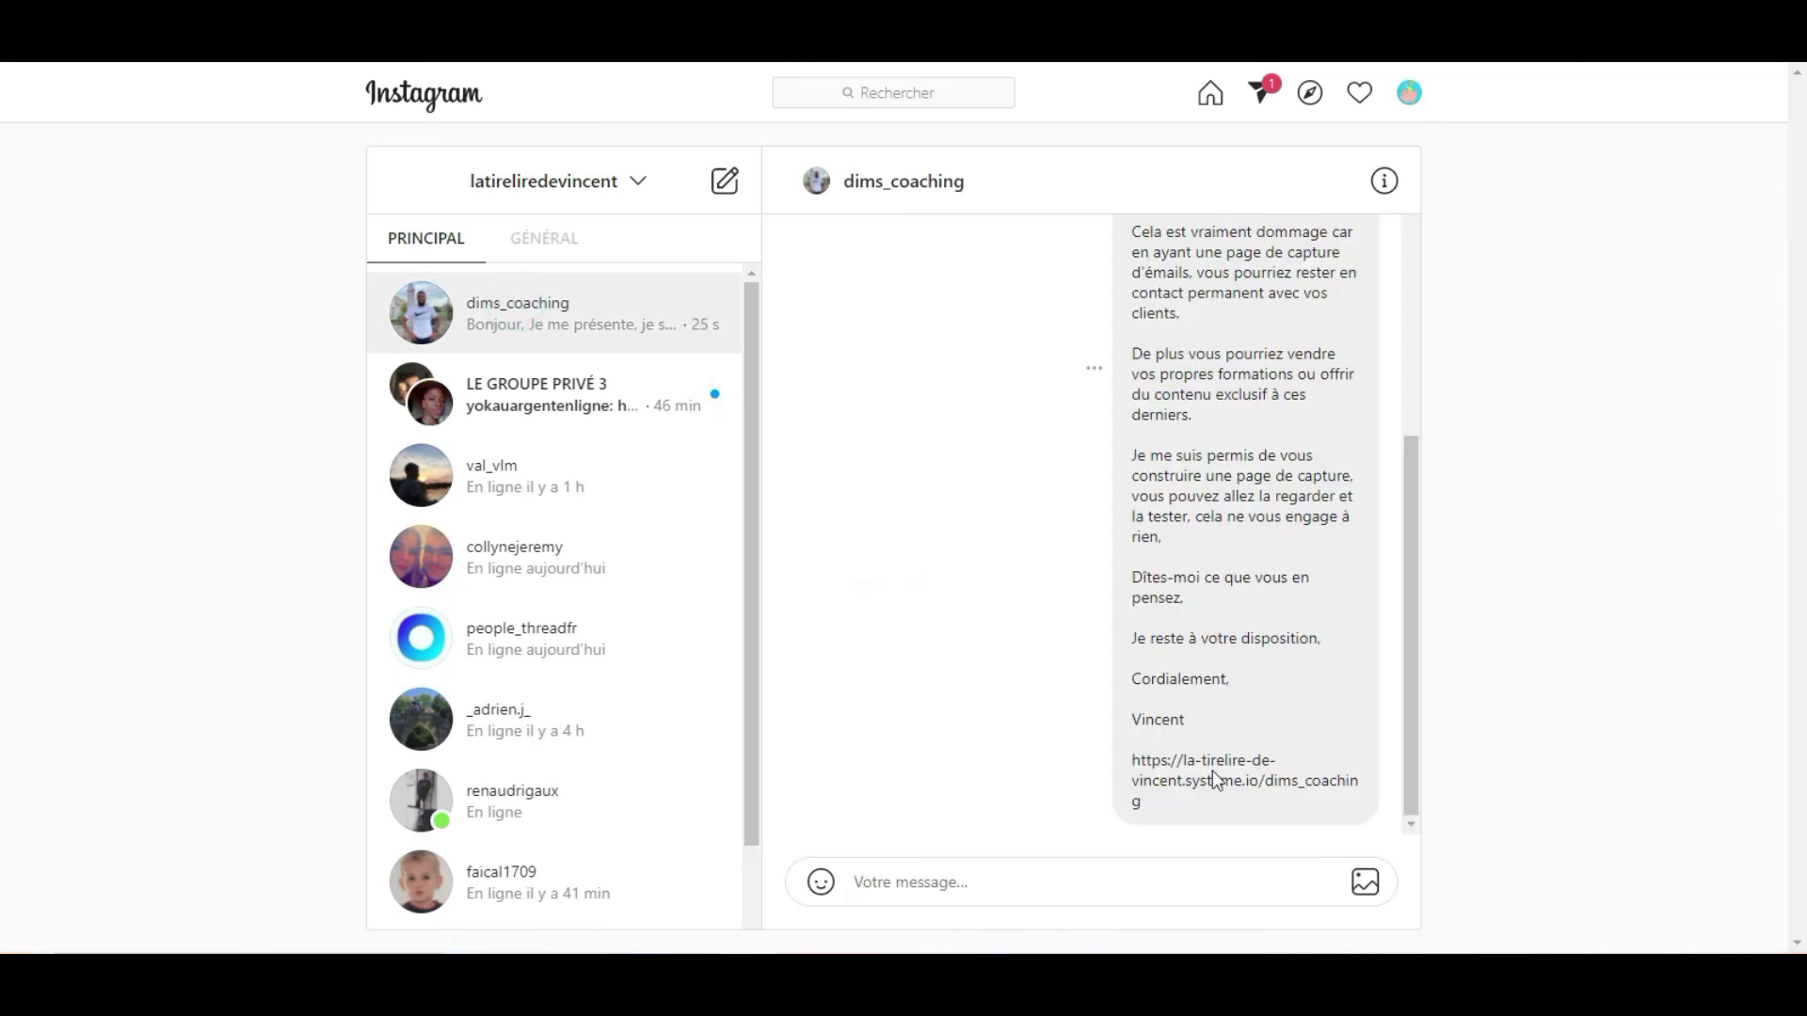
drag(1206, 774, 1227, 808)
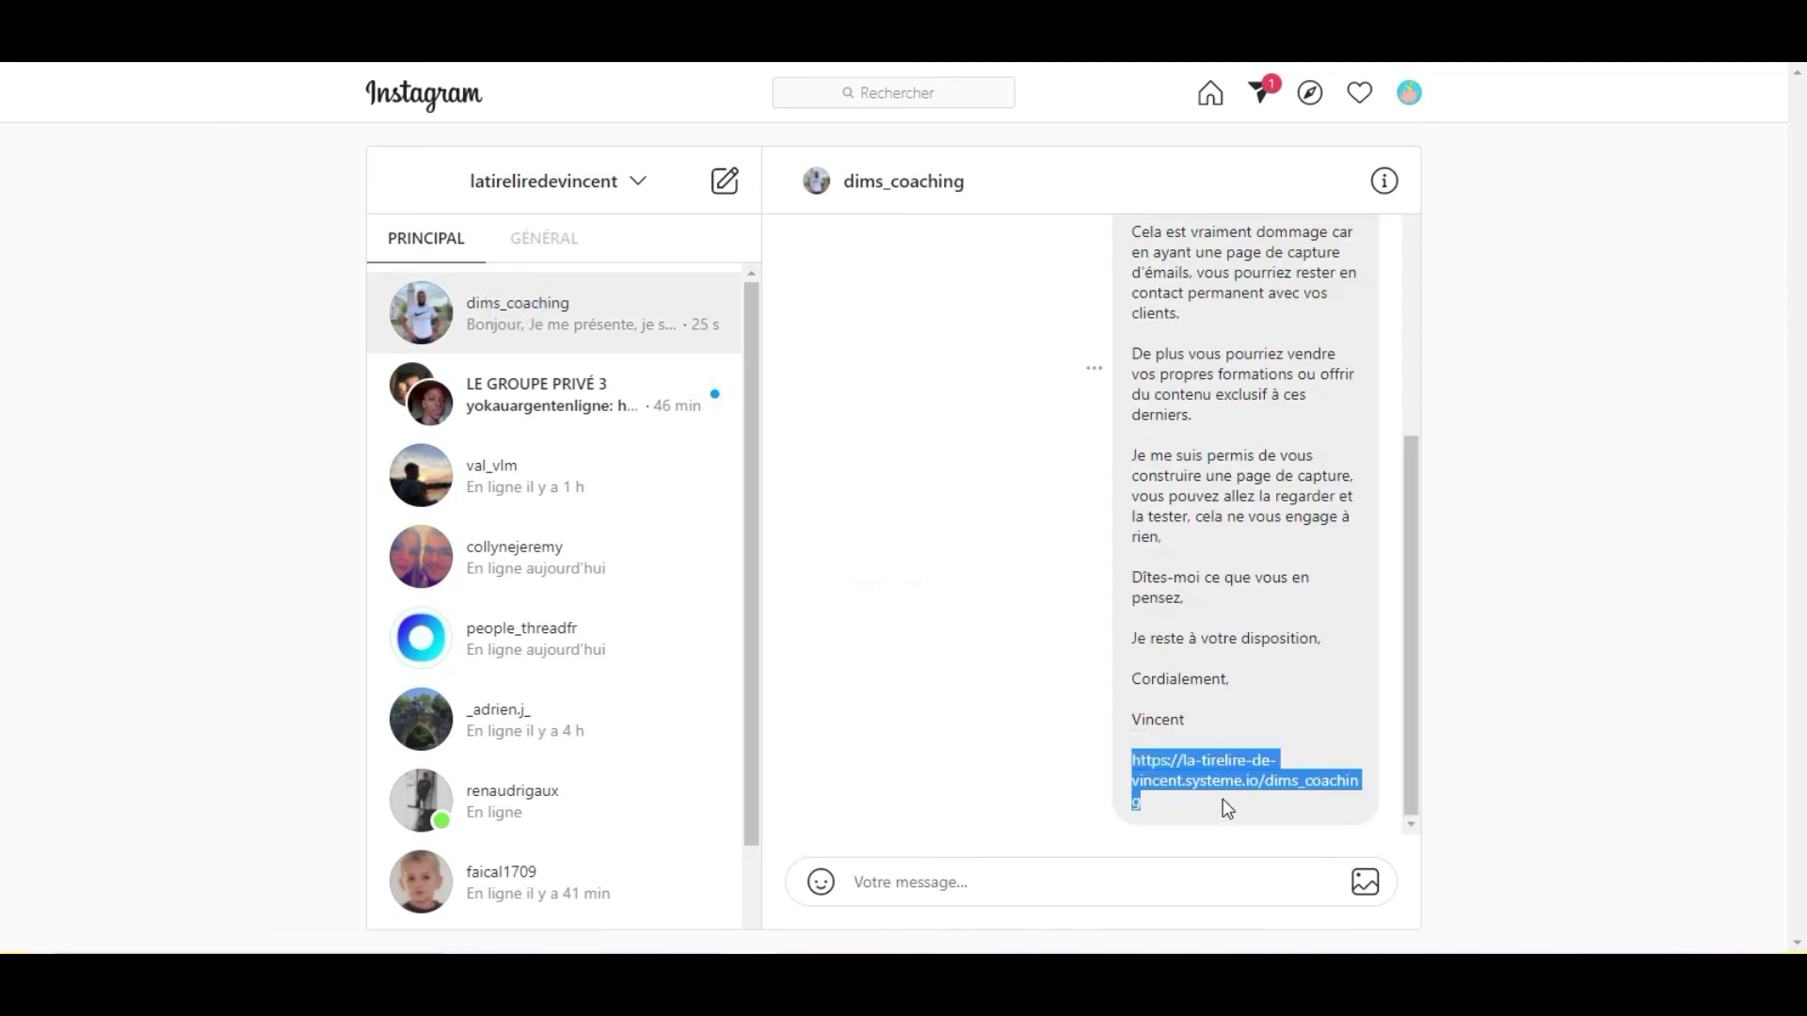
click(1078, 718)
scroll(1043, 627, up, 5)
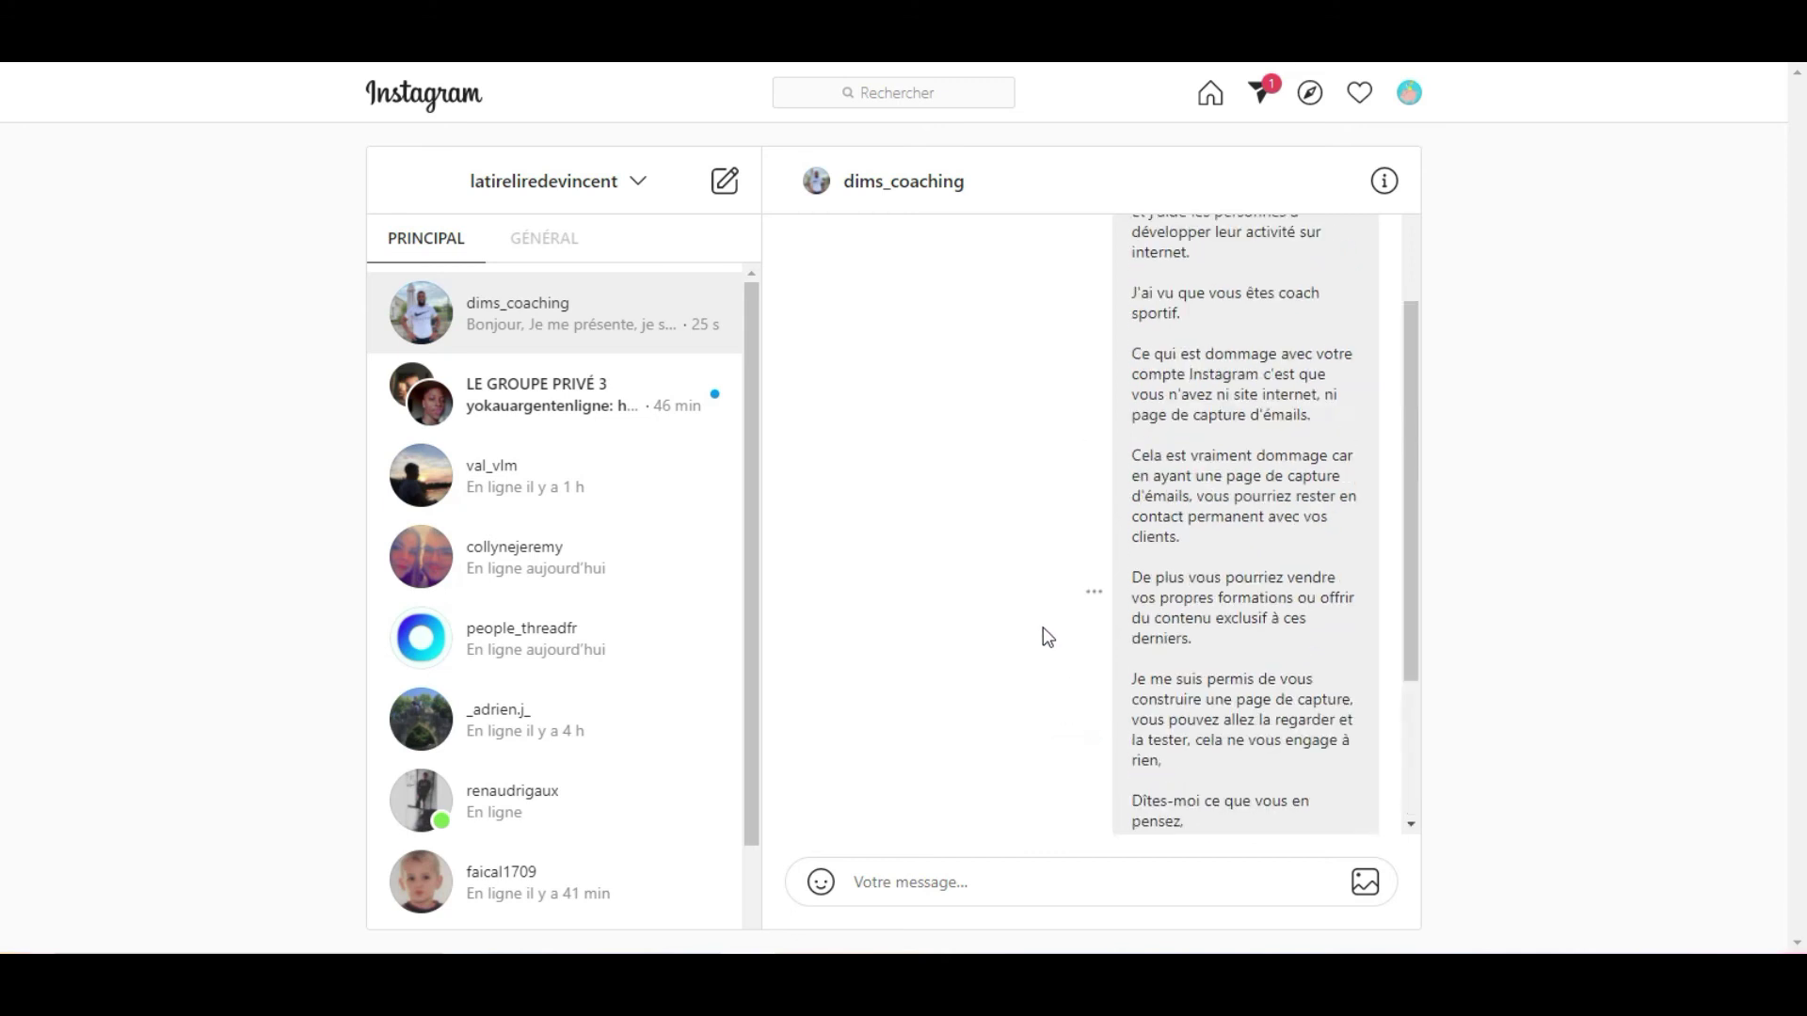
scroll(1043, 627, down, 6)
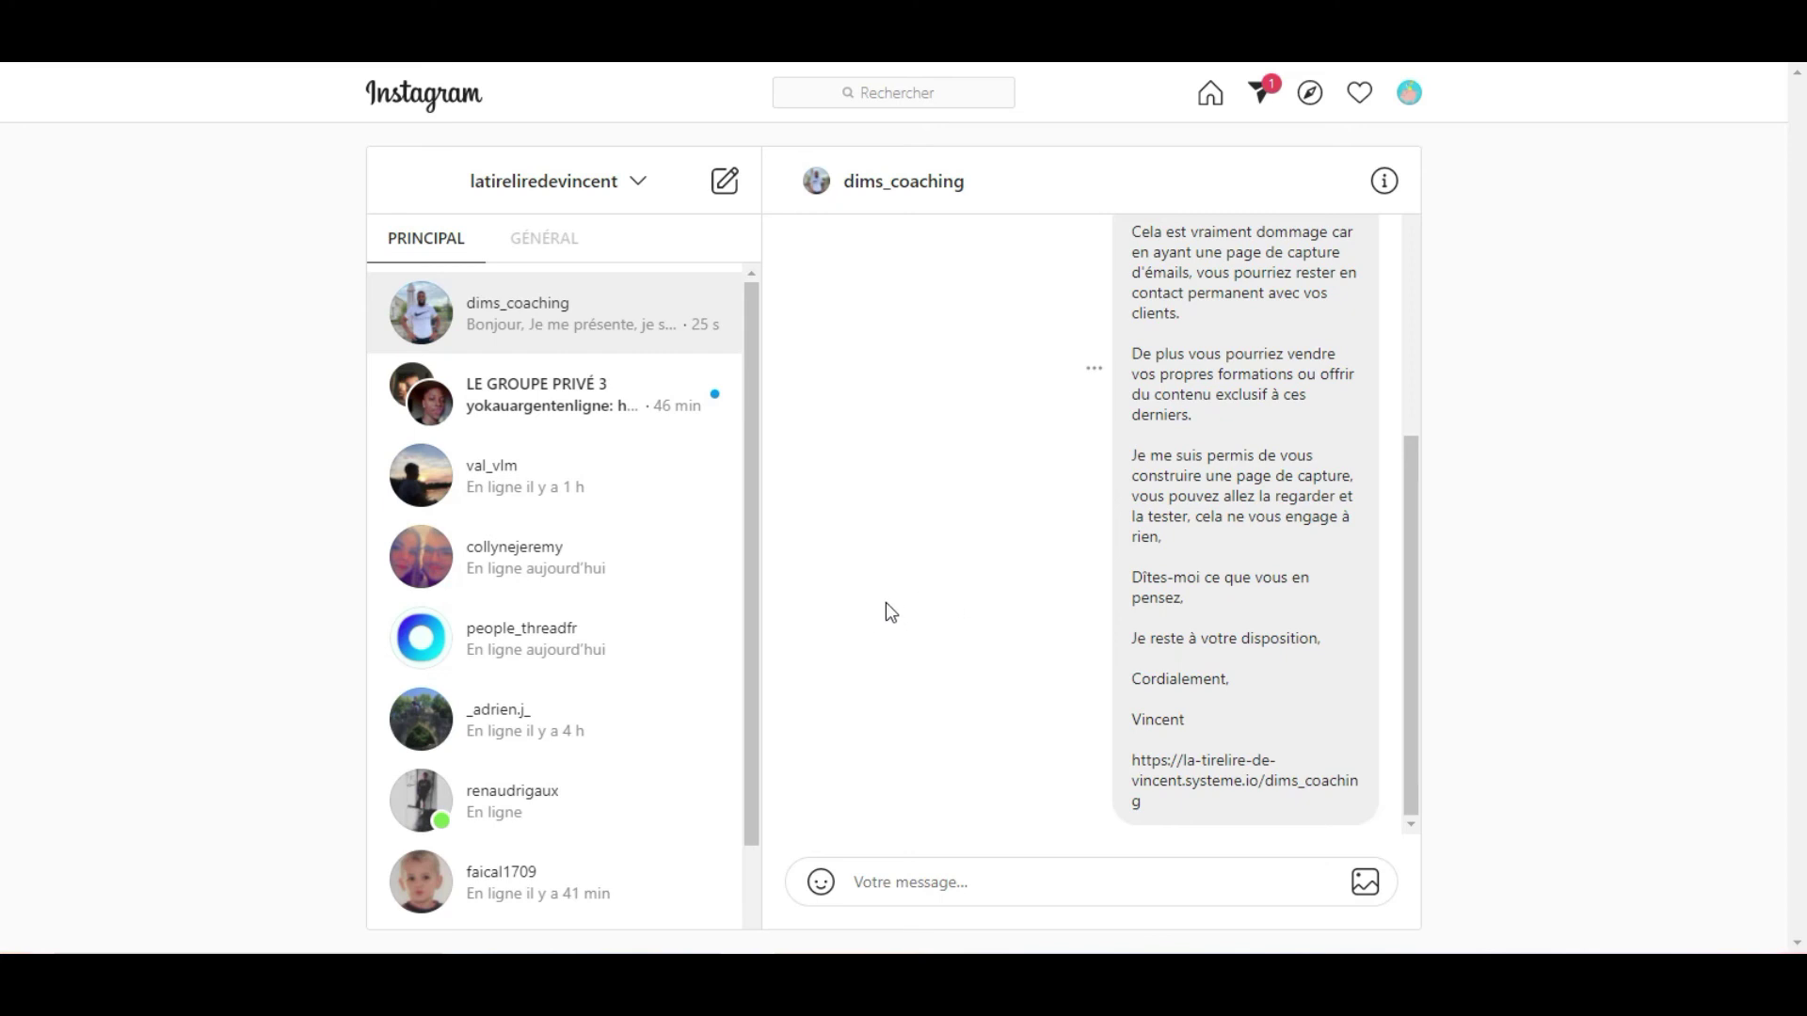
scroll(885, 607, up, 5)
scroll(942, 617, down, 6)
scroll(1009, 406, up, 4)
scroll(1009, 406, down, 1)
scroll(1004, 419, down, 3)
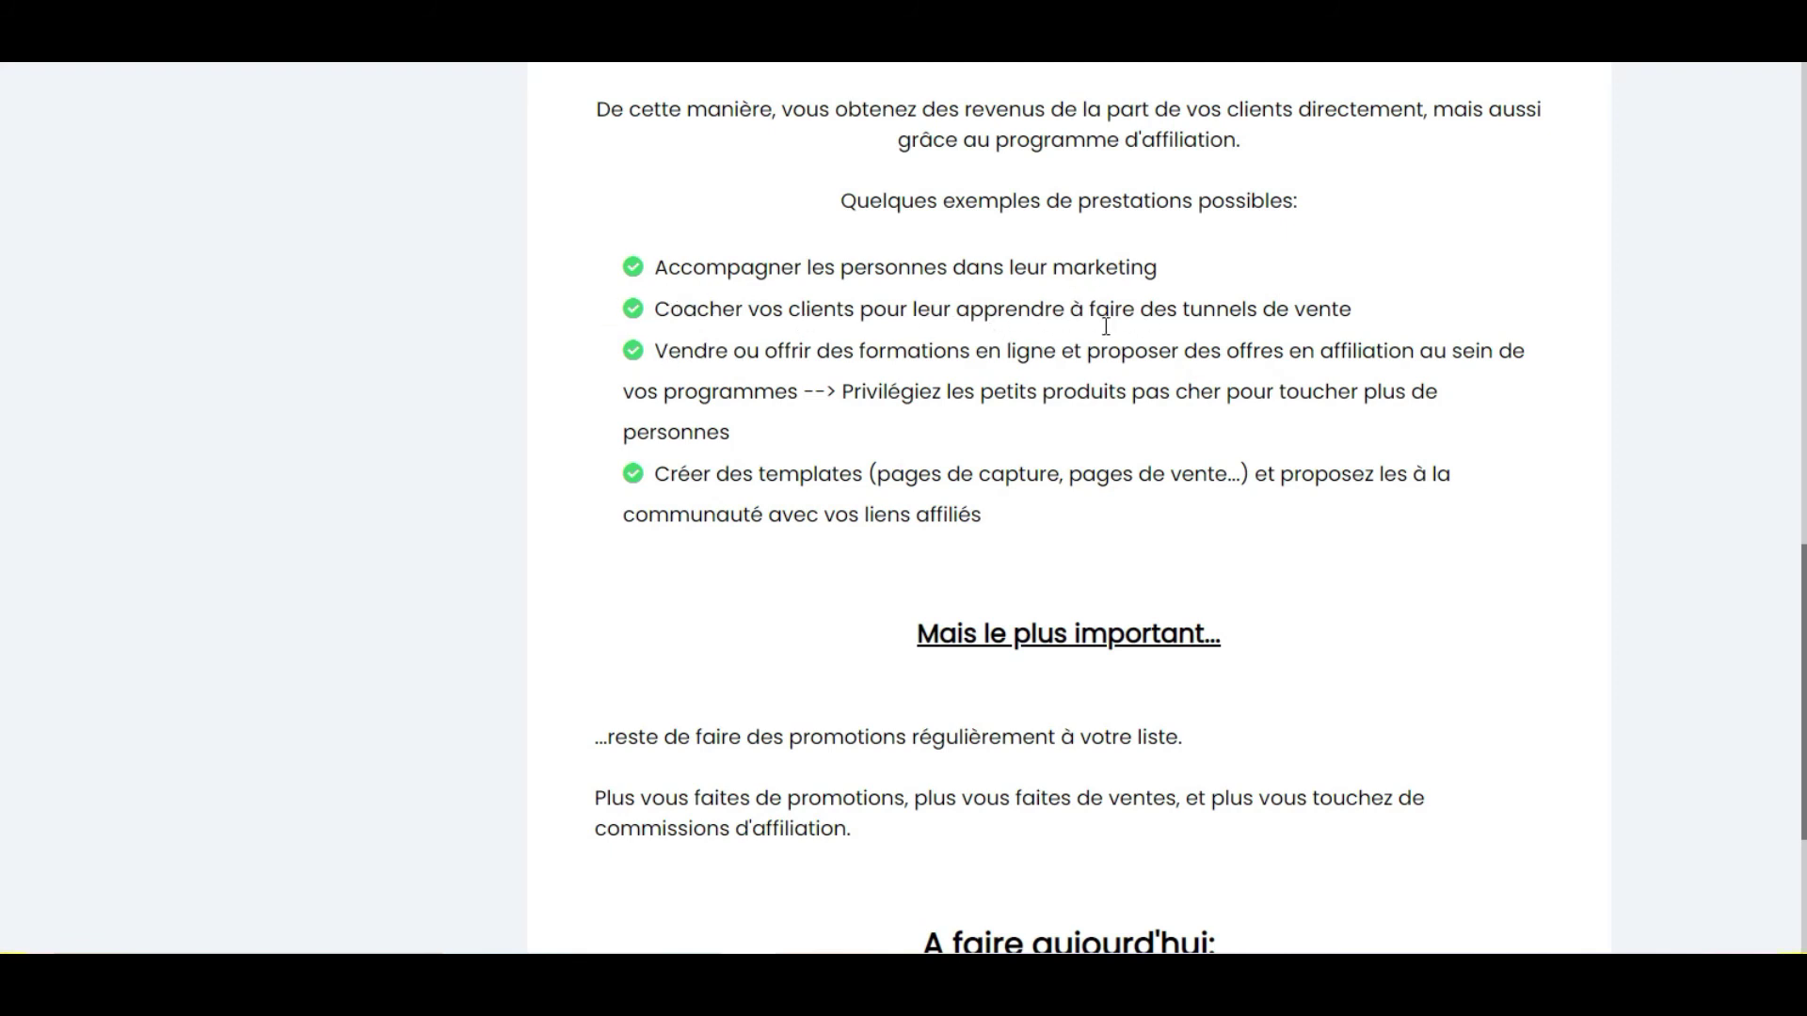
Scroll through the Jour 5 lesson on converting traffic, back up to its top.
drag(654, 473, 1444, 534)
click(1444, 534)
scroll(852, 442, down, 3)
scroll(855, 404, up, 3)
scroll(845, 426, up, 1)
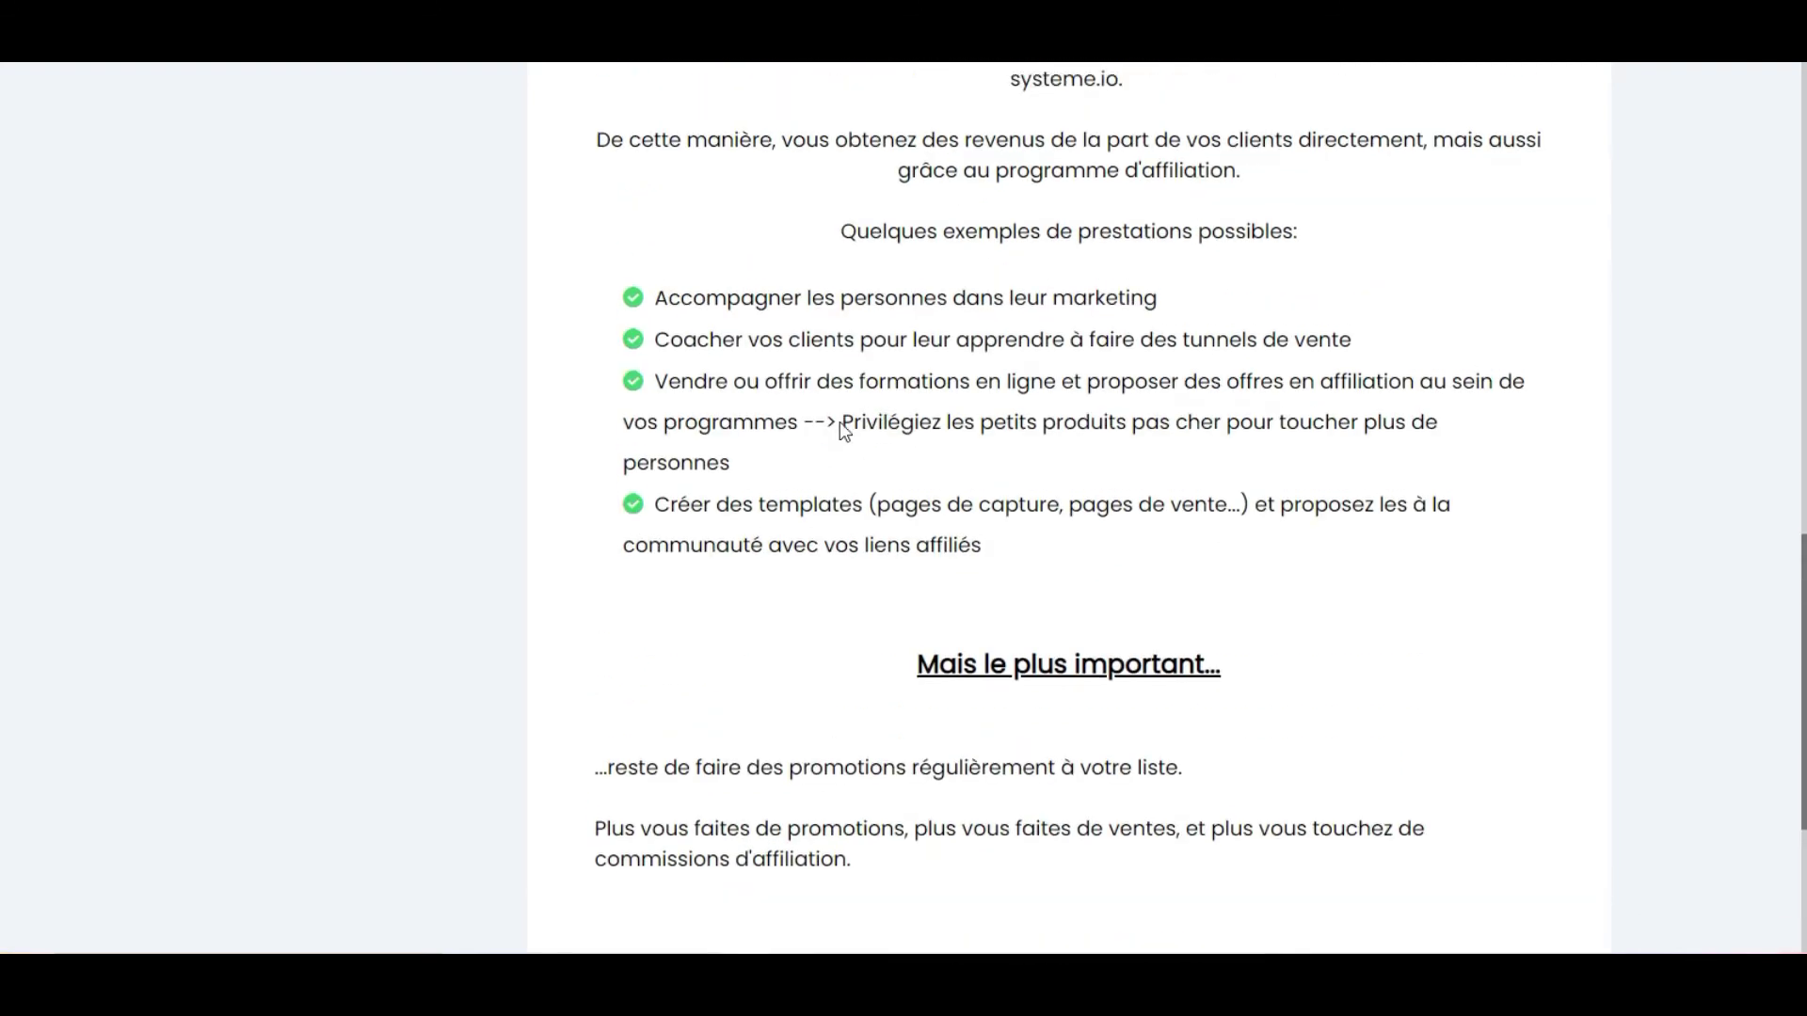
scroll(843, 429, up, 8)
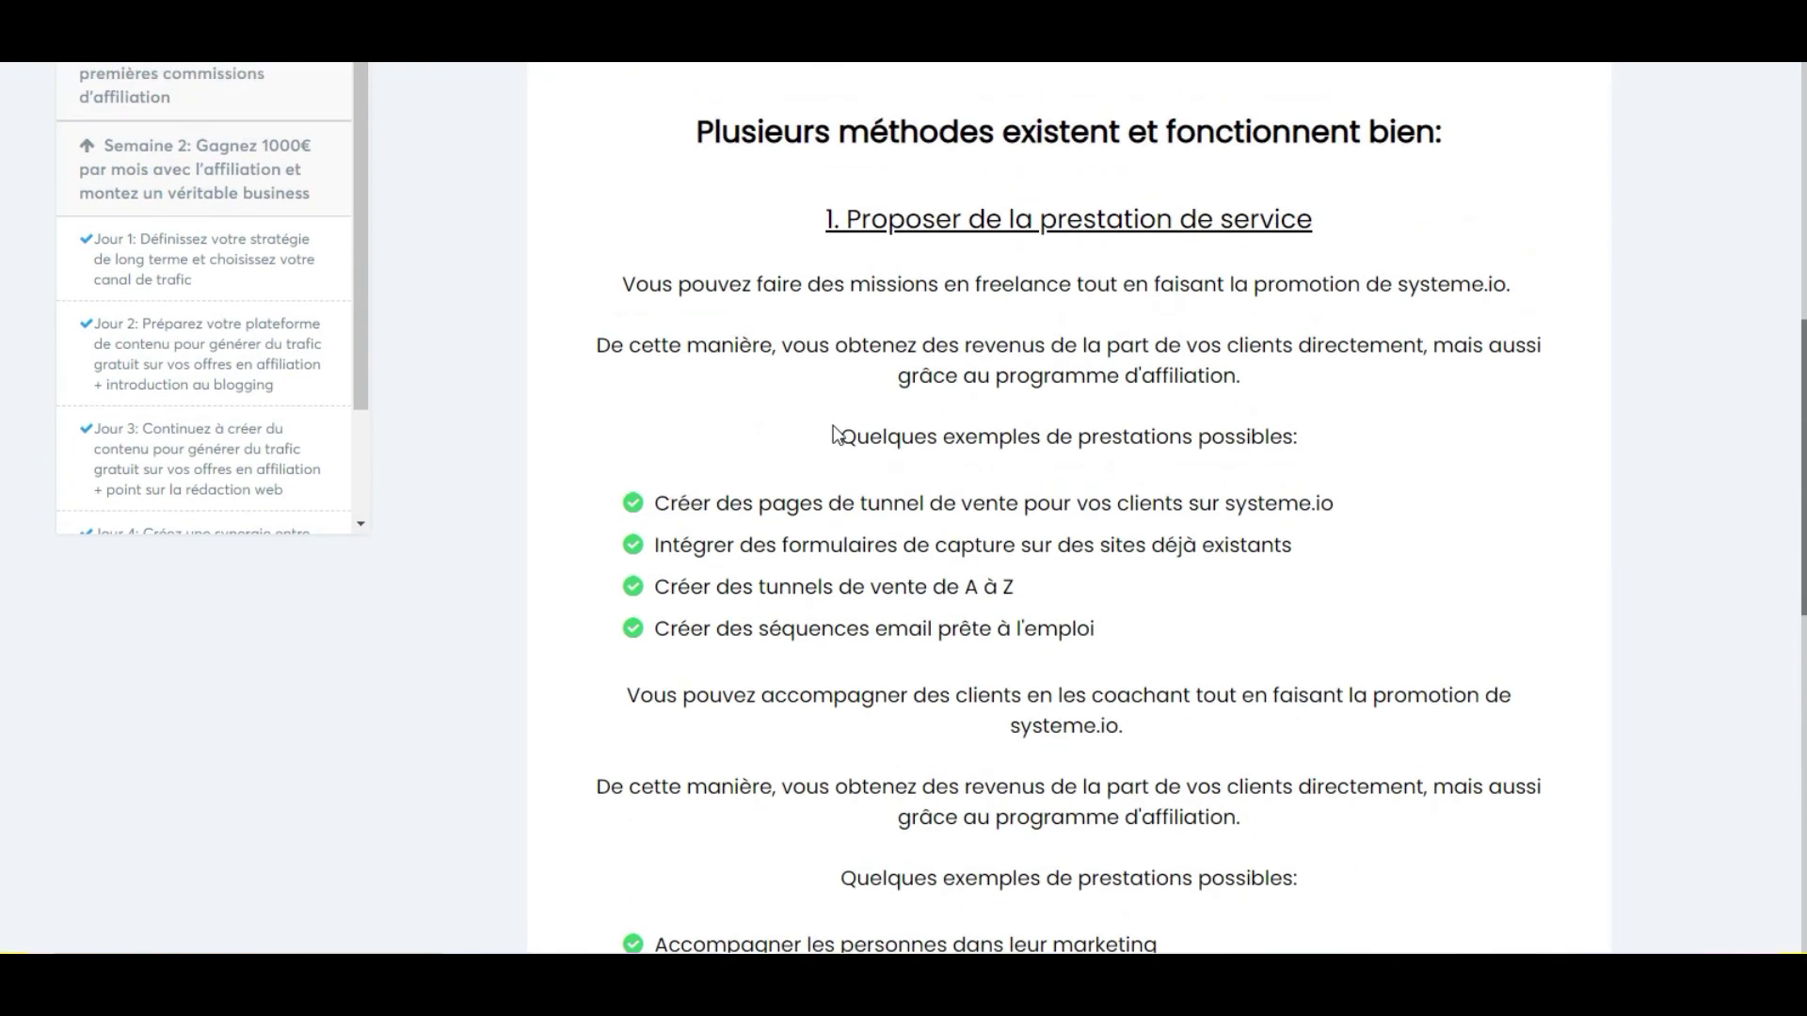
scroll(836, 497, down, 6)
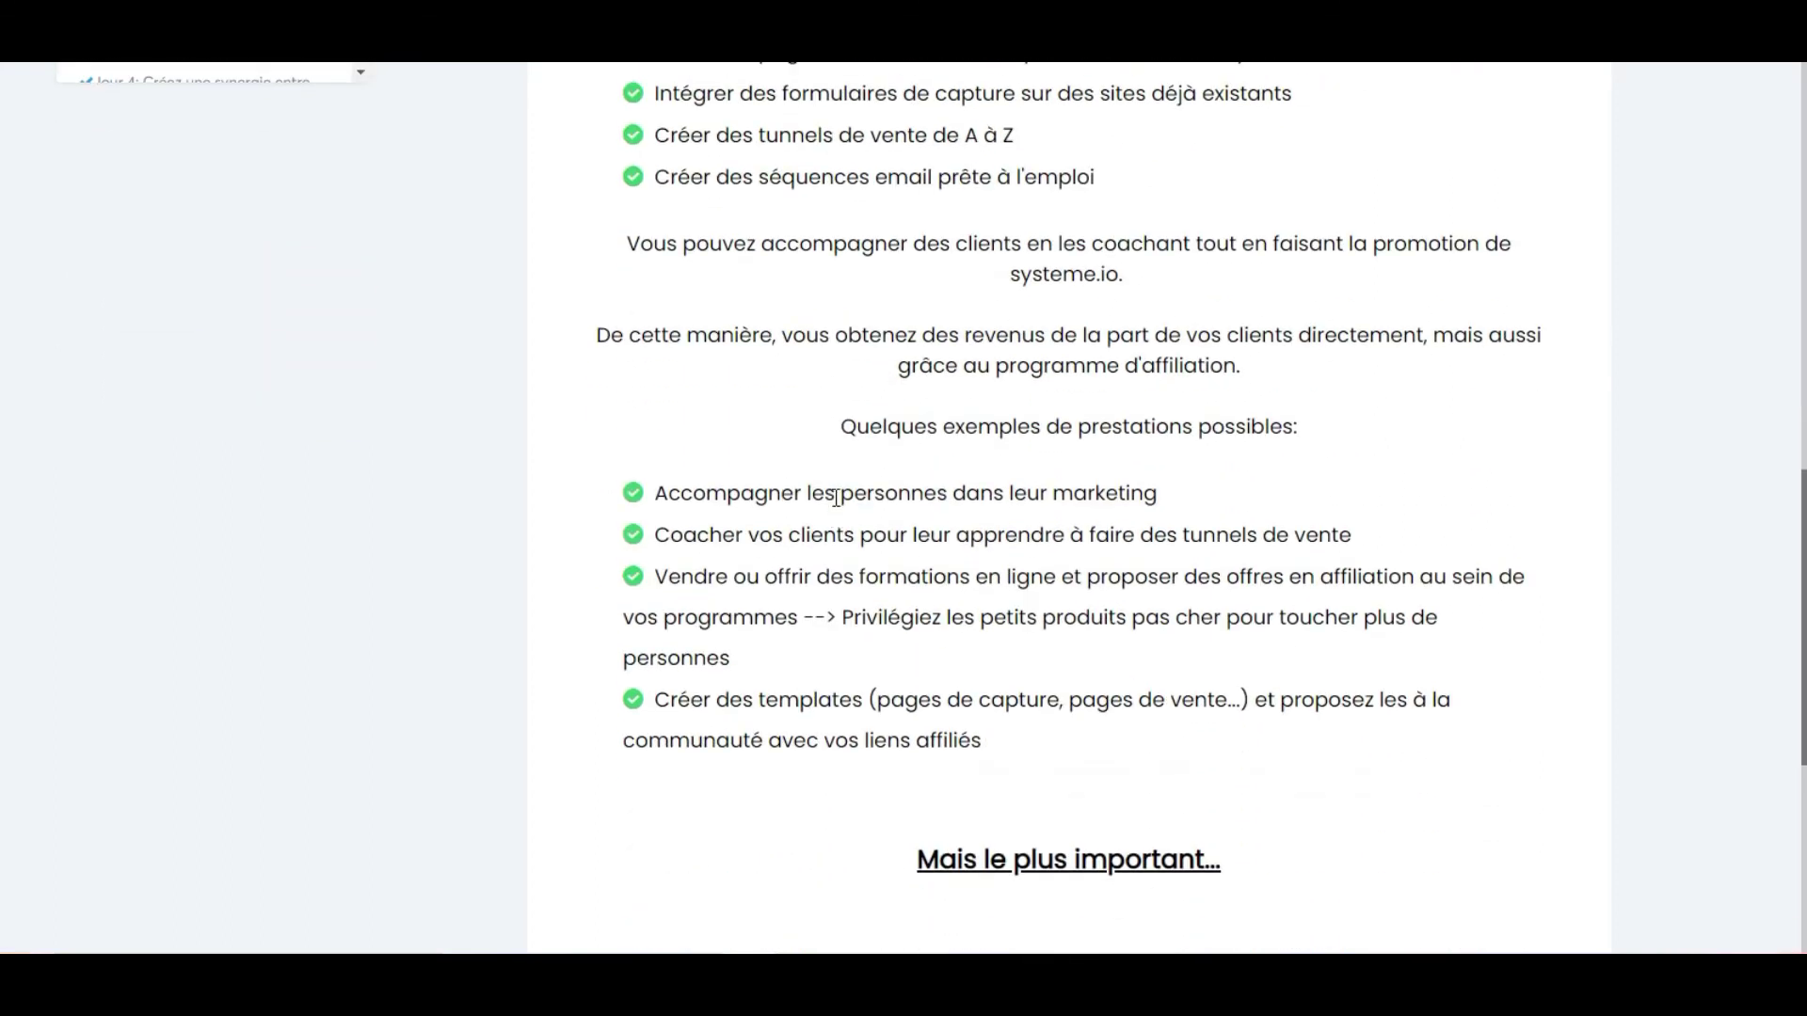
scroll(835, 497, up, 6)
scroll(850, 329, up, 8)
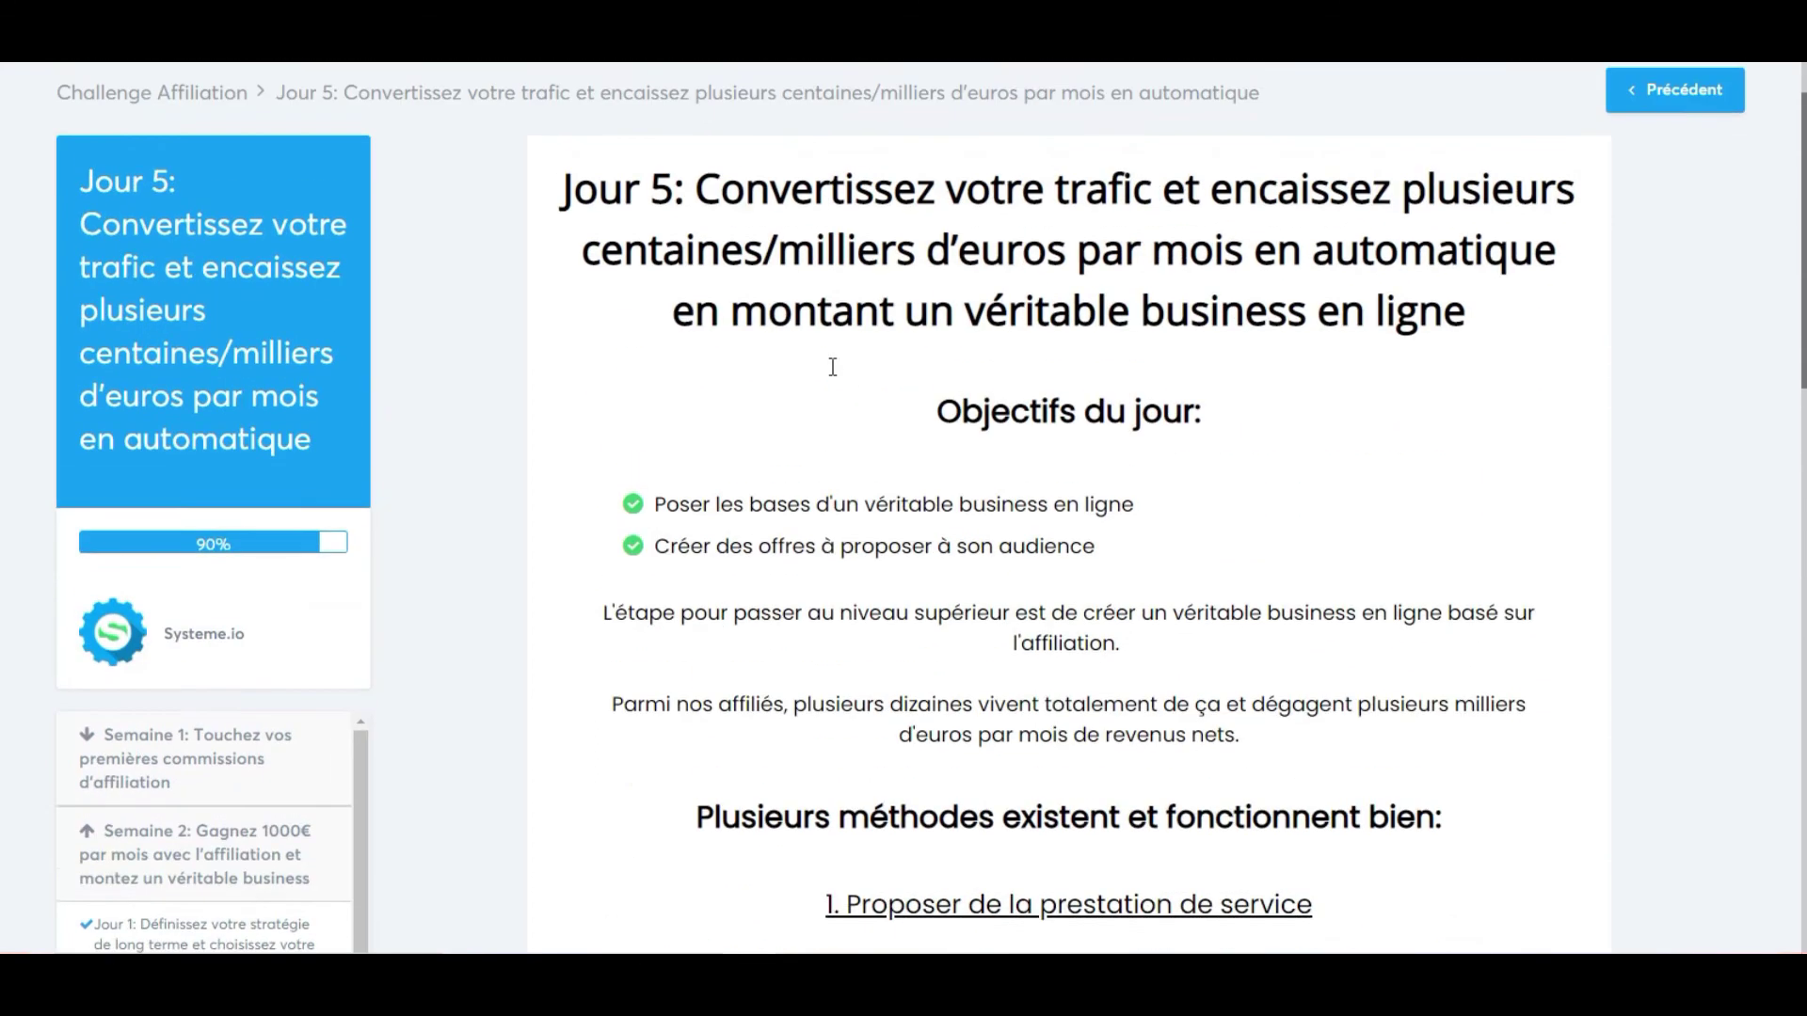
scroll(833, 367, up, 1)
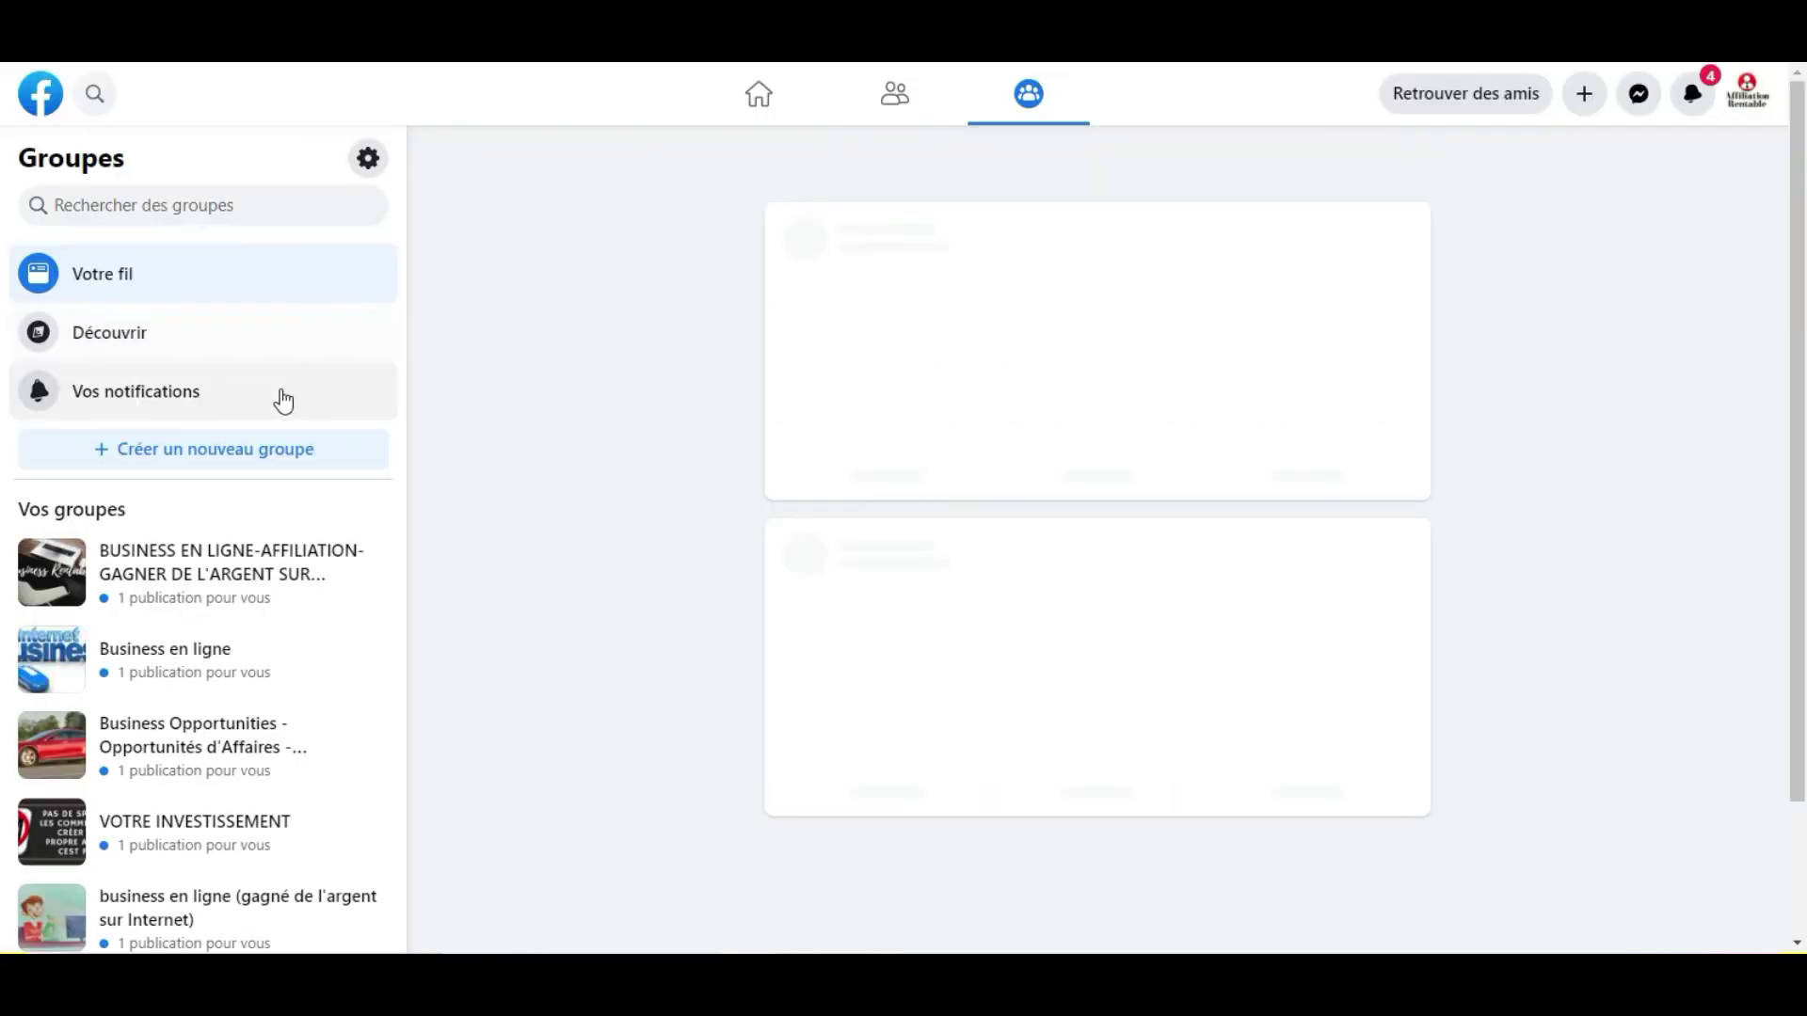
Open the 'Systeme.io - Lancez un business automatisé en ligne !' group from the Groups sidebar.
scroll(284, 588, down, 6)
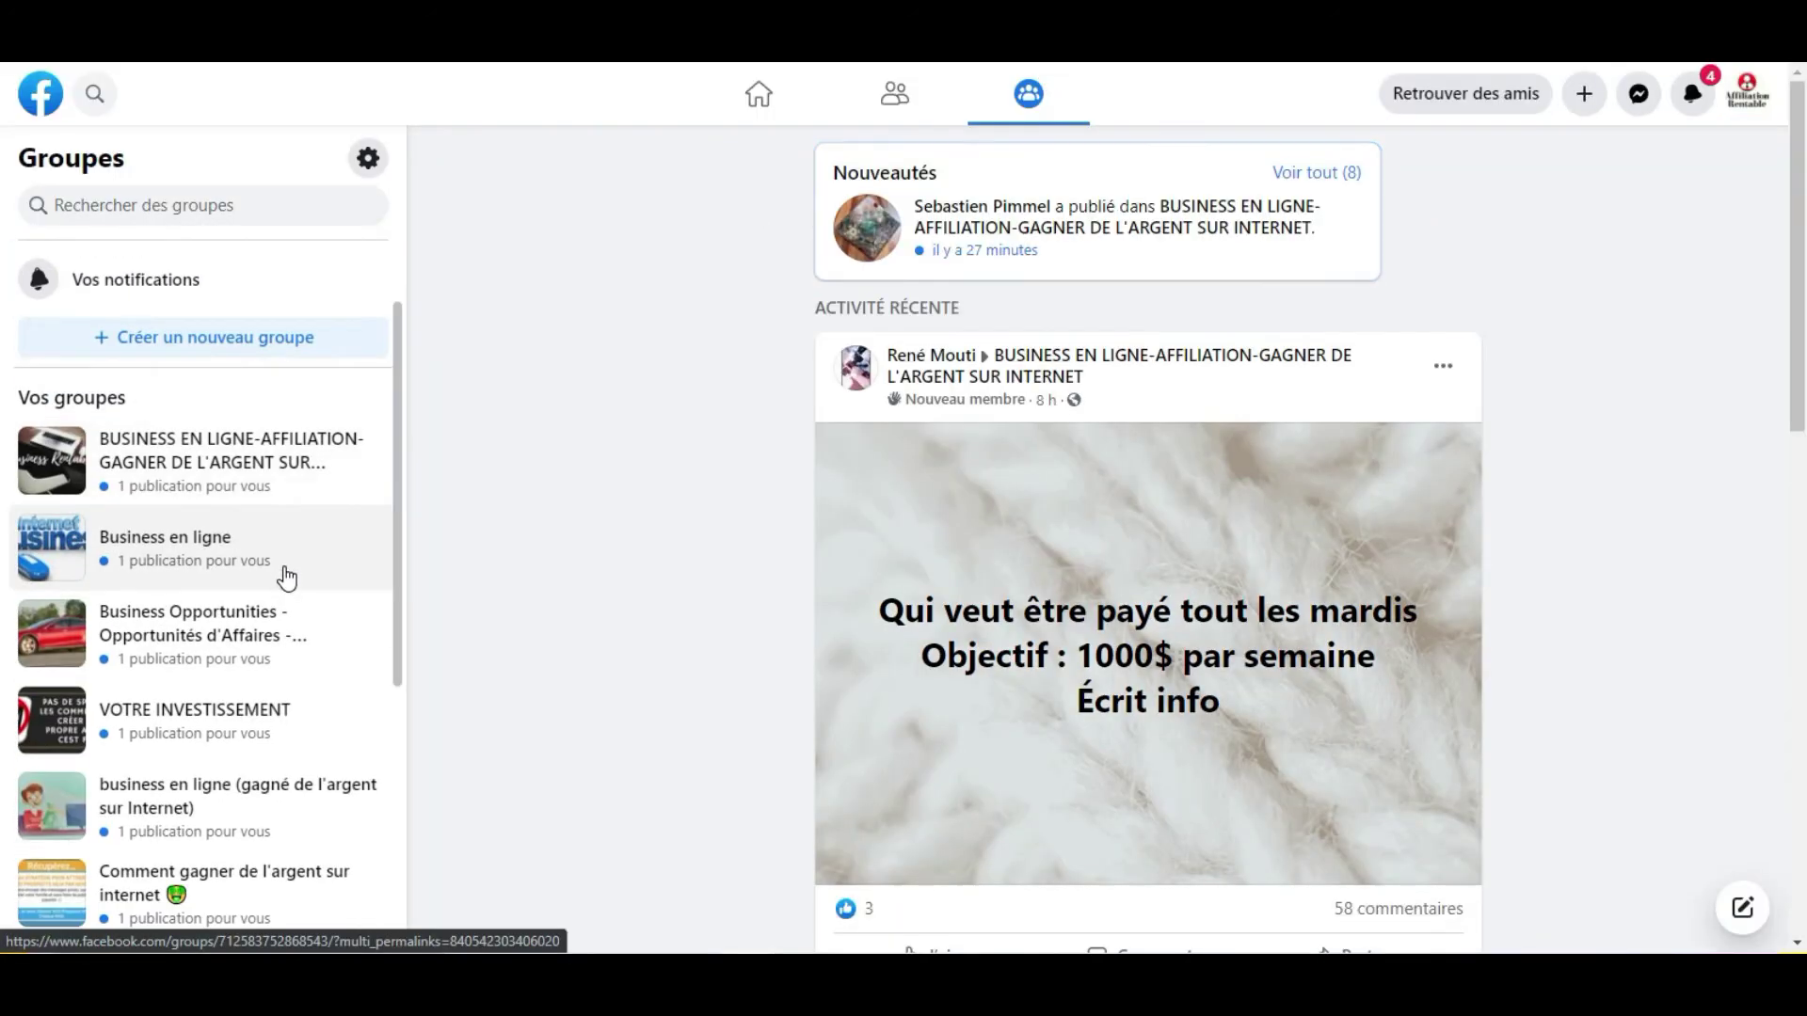
scroll(242, 471, down, 4)
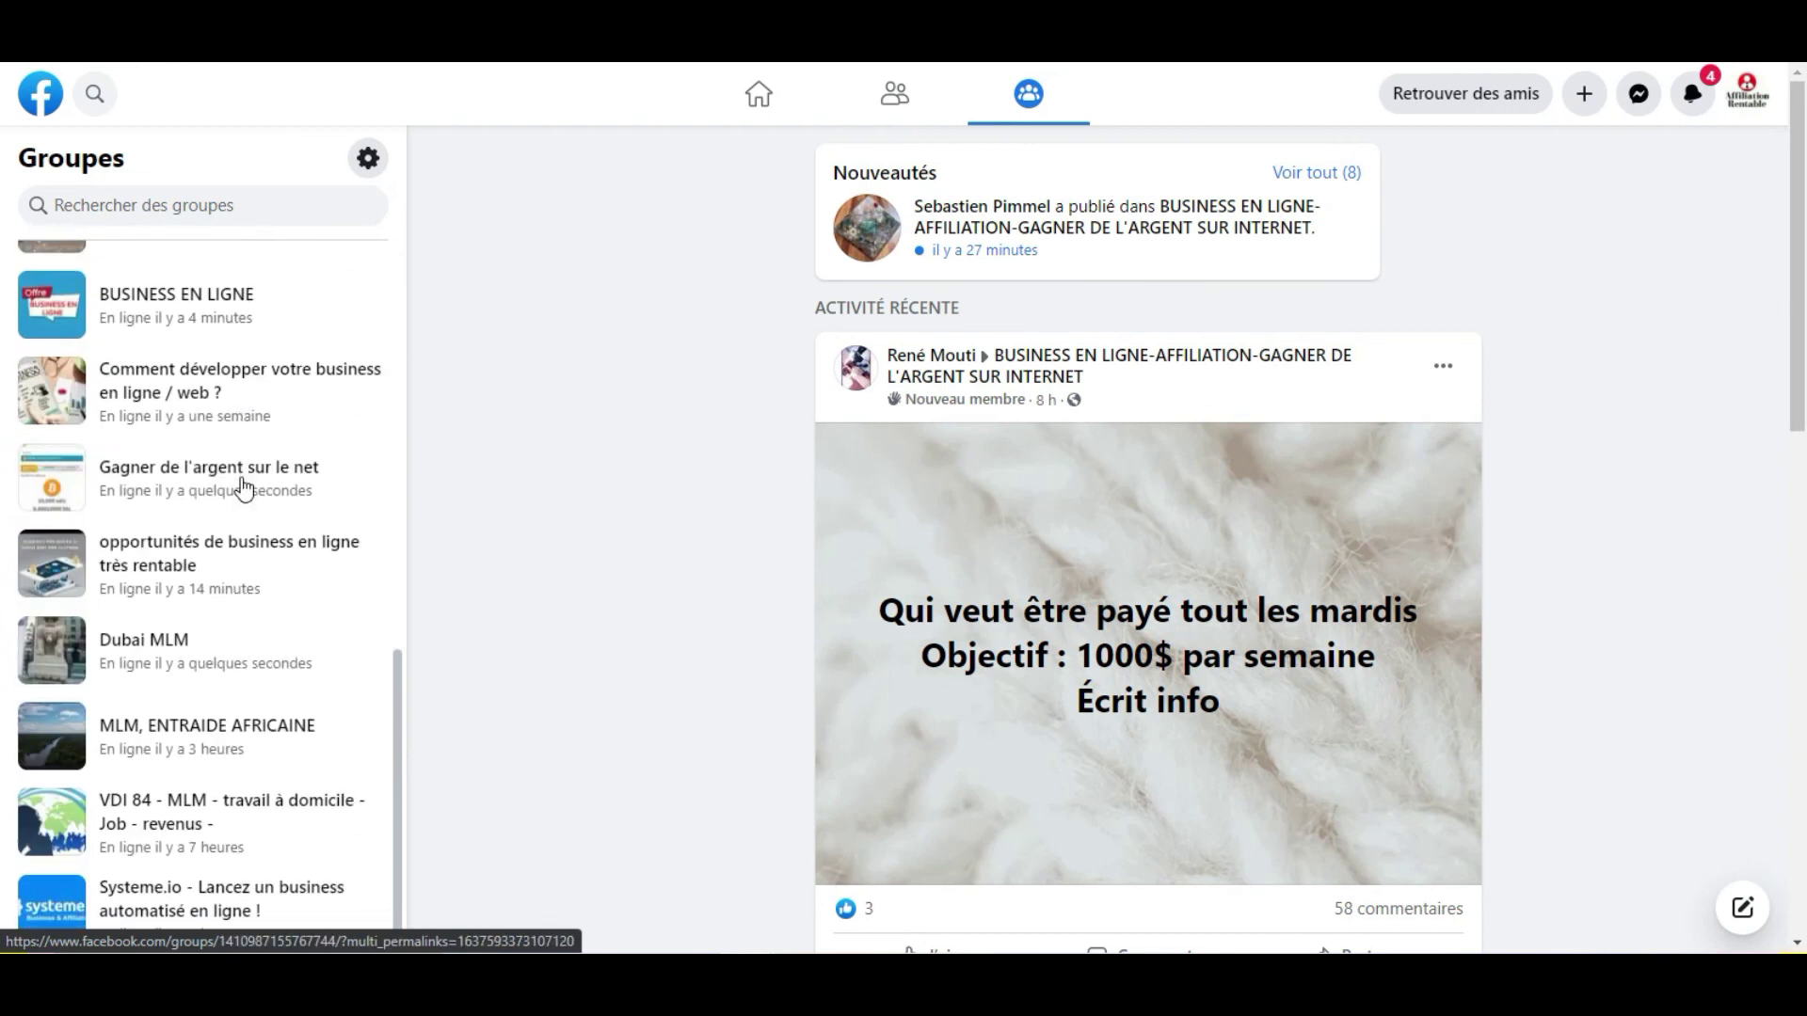
click(176, 937)
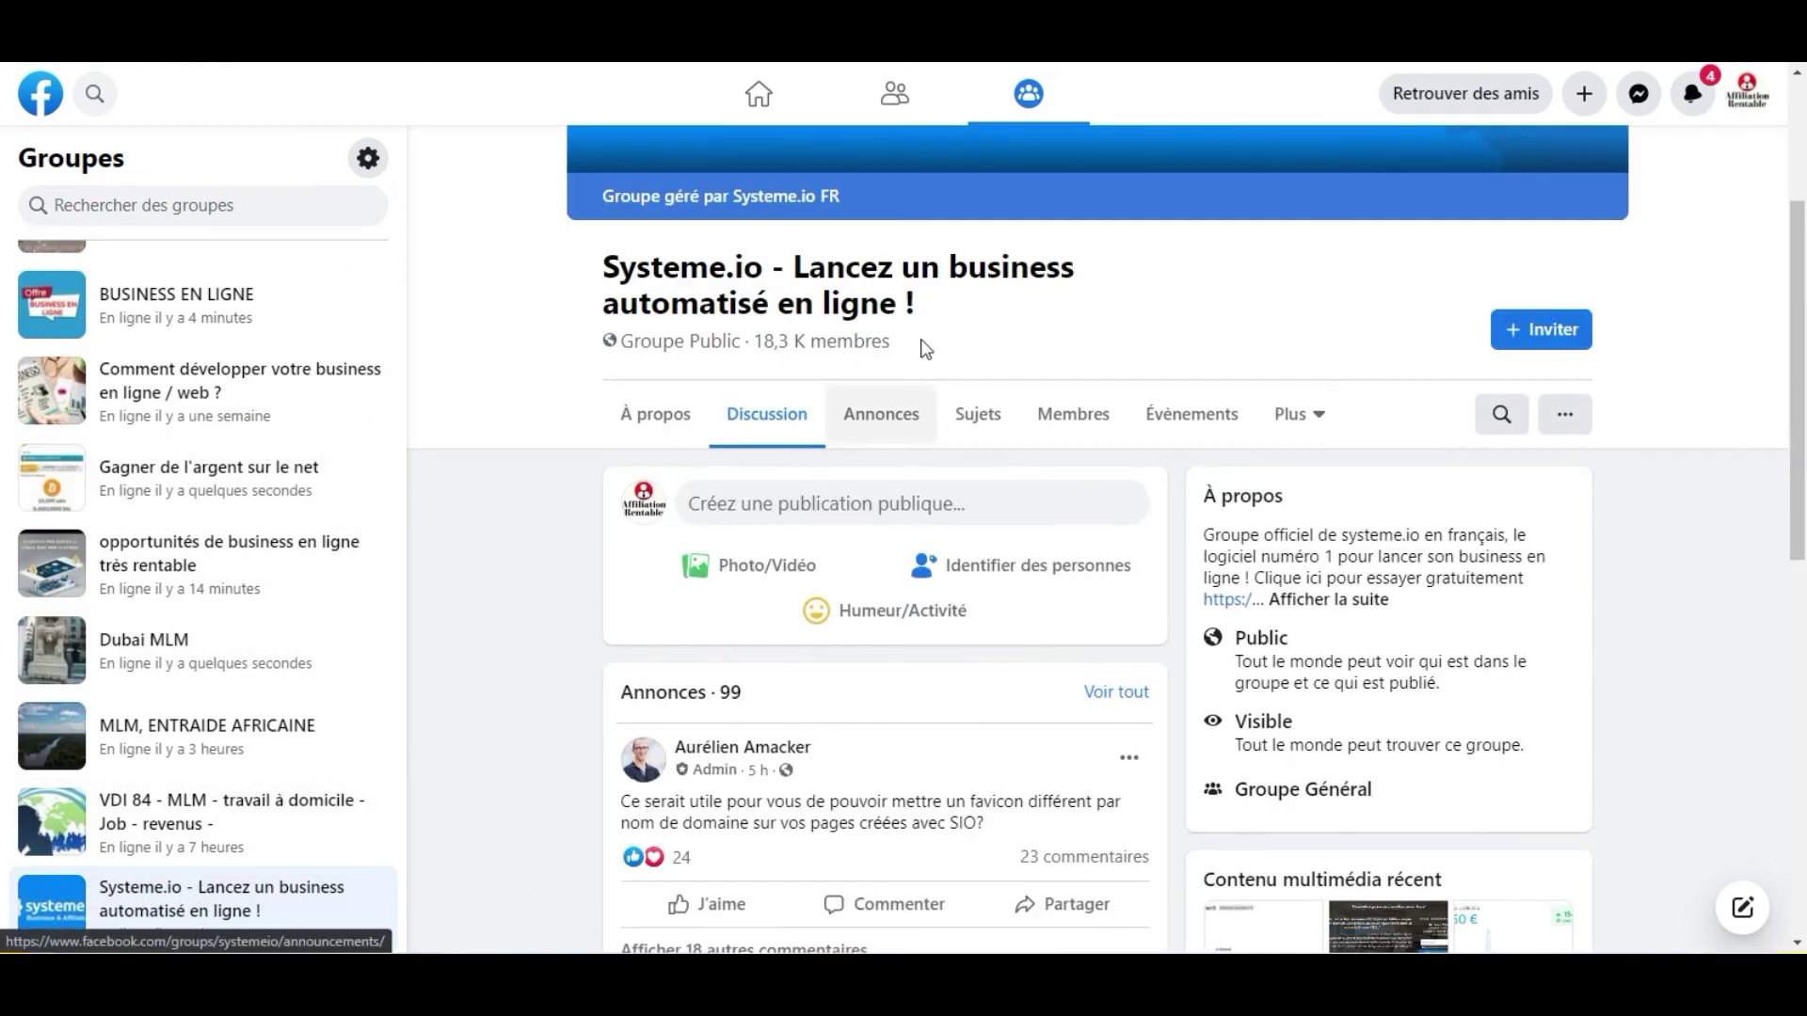
Scroll the group's Discussion feed down to the grid of members' commission dashboard screenshots.
scroll(932, 343, down, 6)
scroll(935, 342, down, 12)
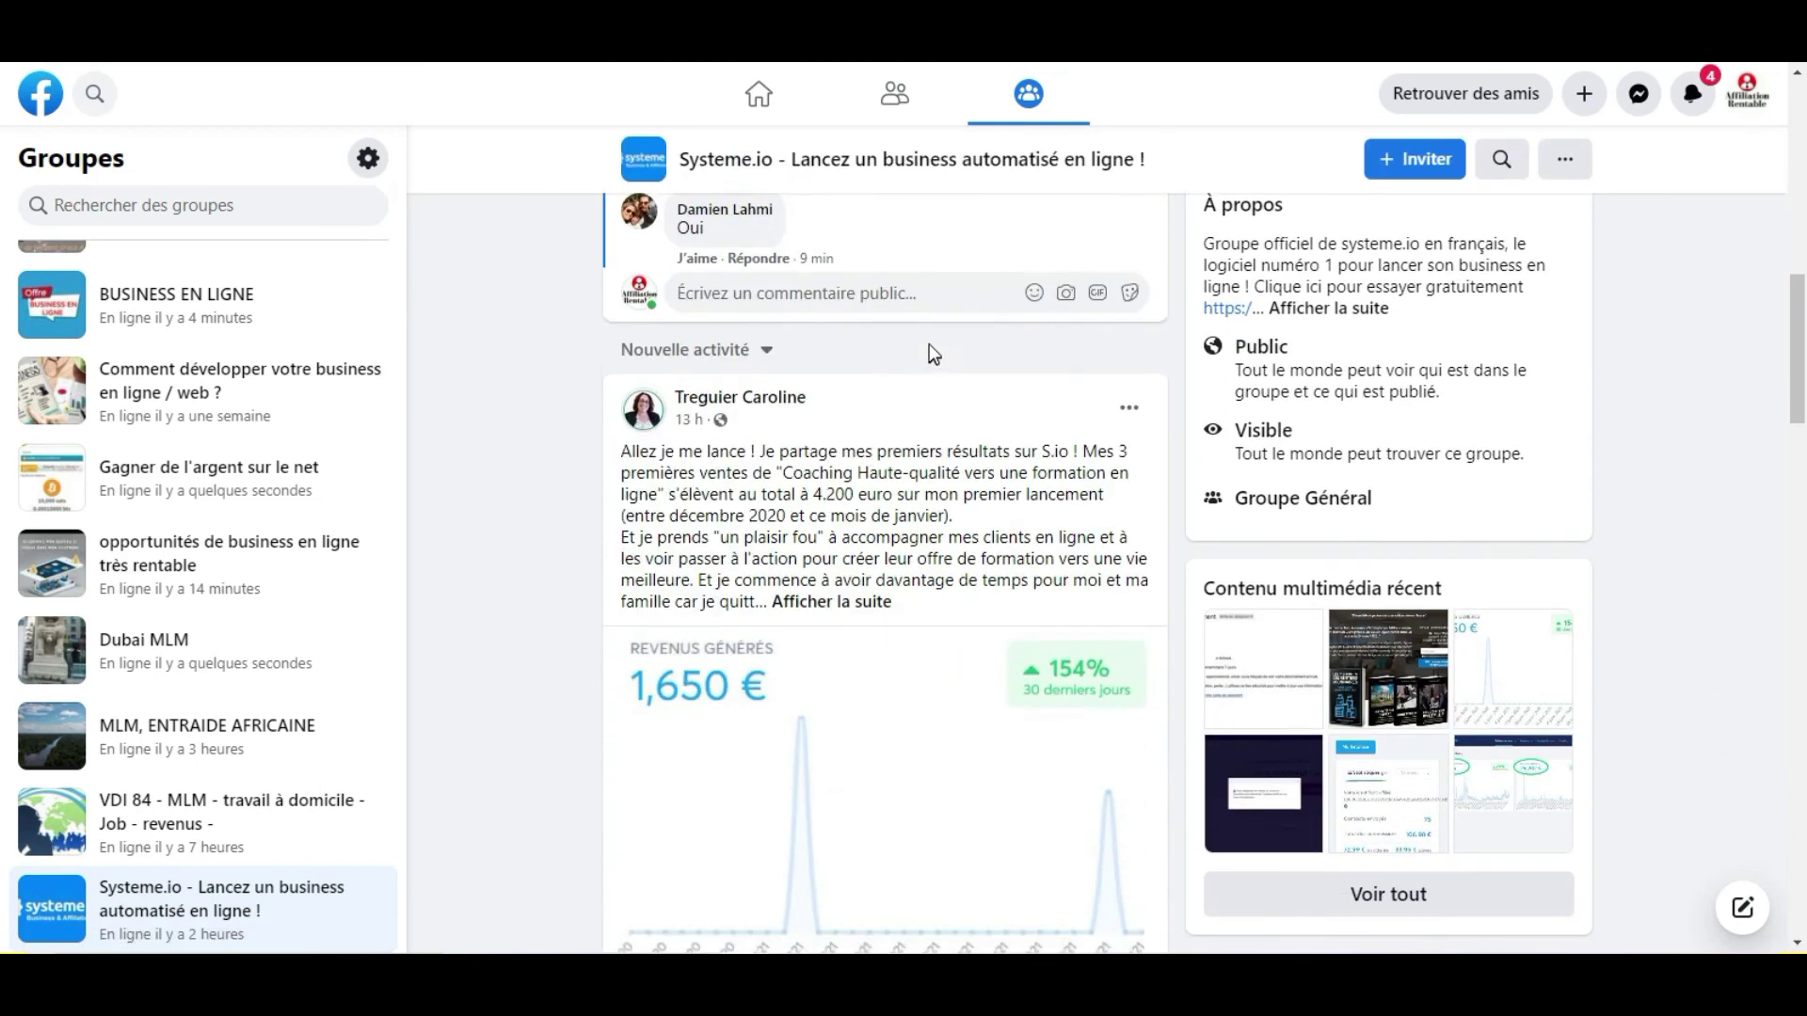
scroll(933, 358, down, 13)
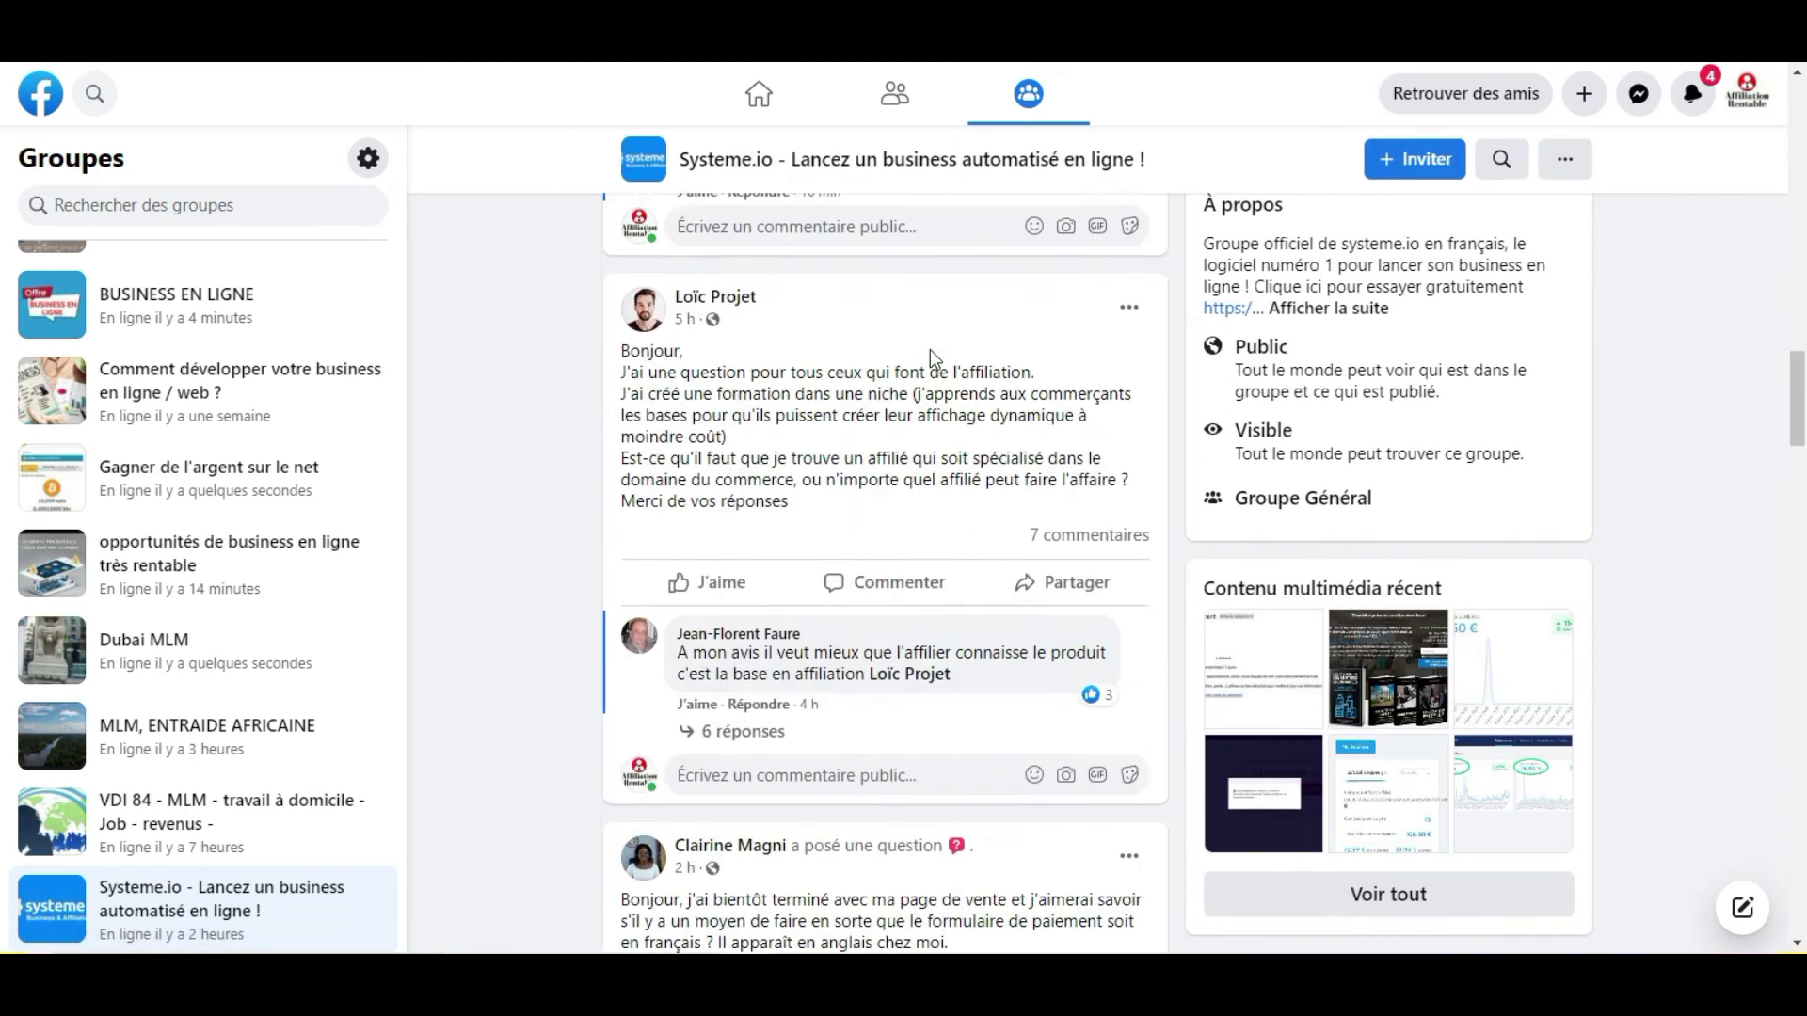
scroll(936, 386, down, 20)
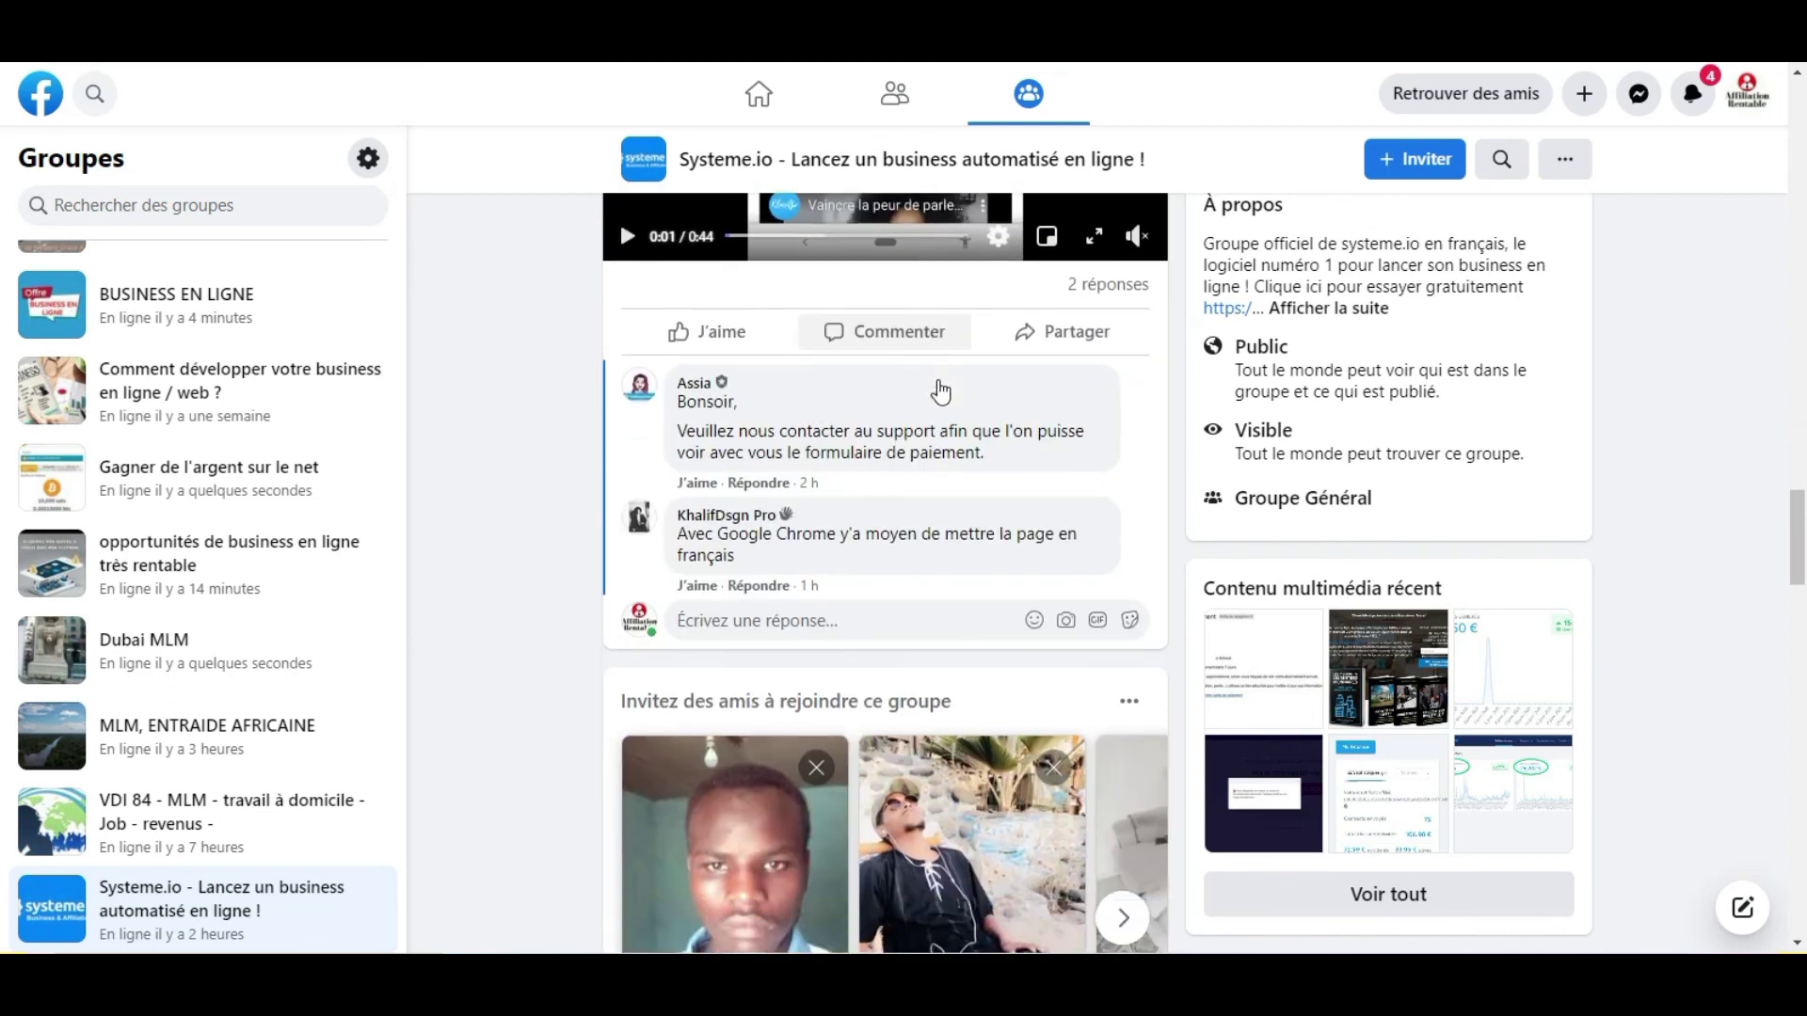
scroll(937, 396, down, 15)
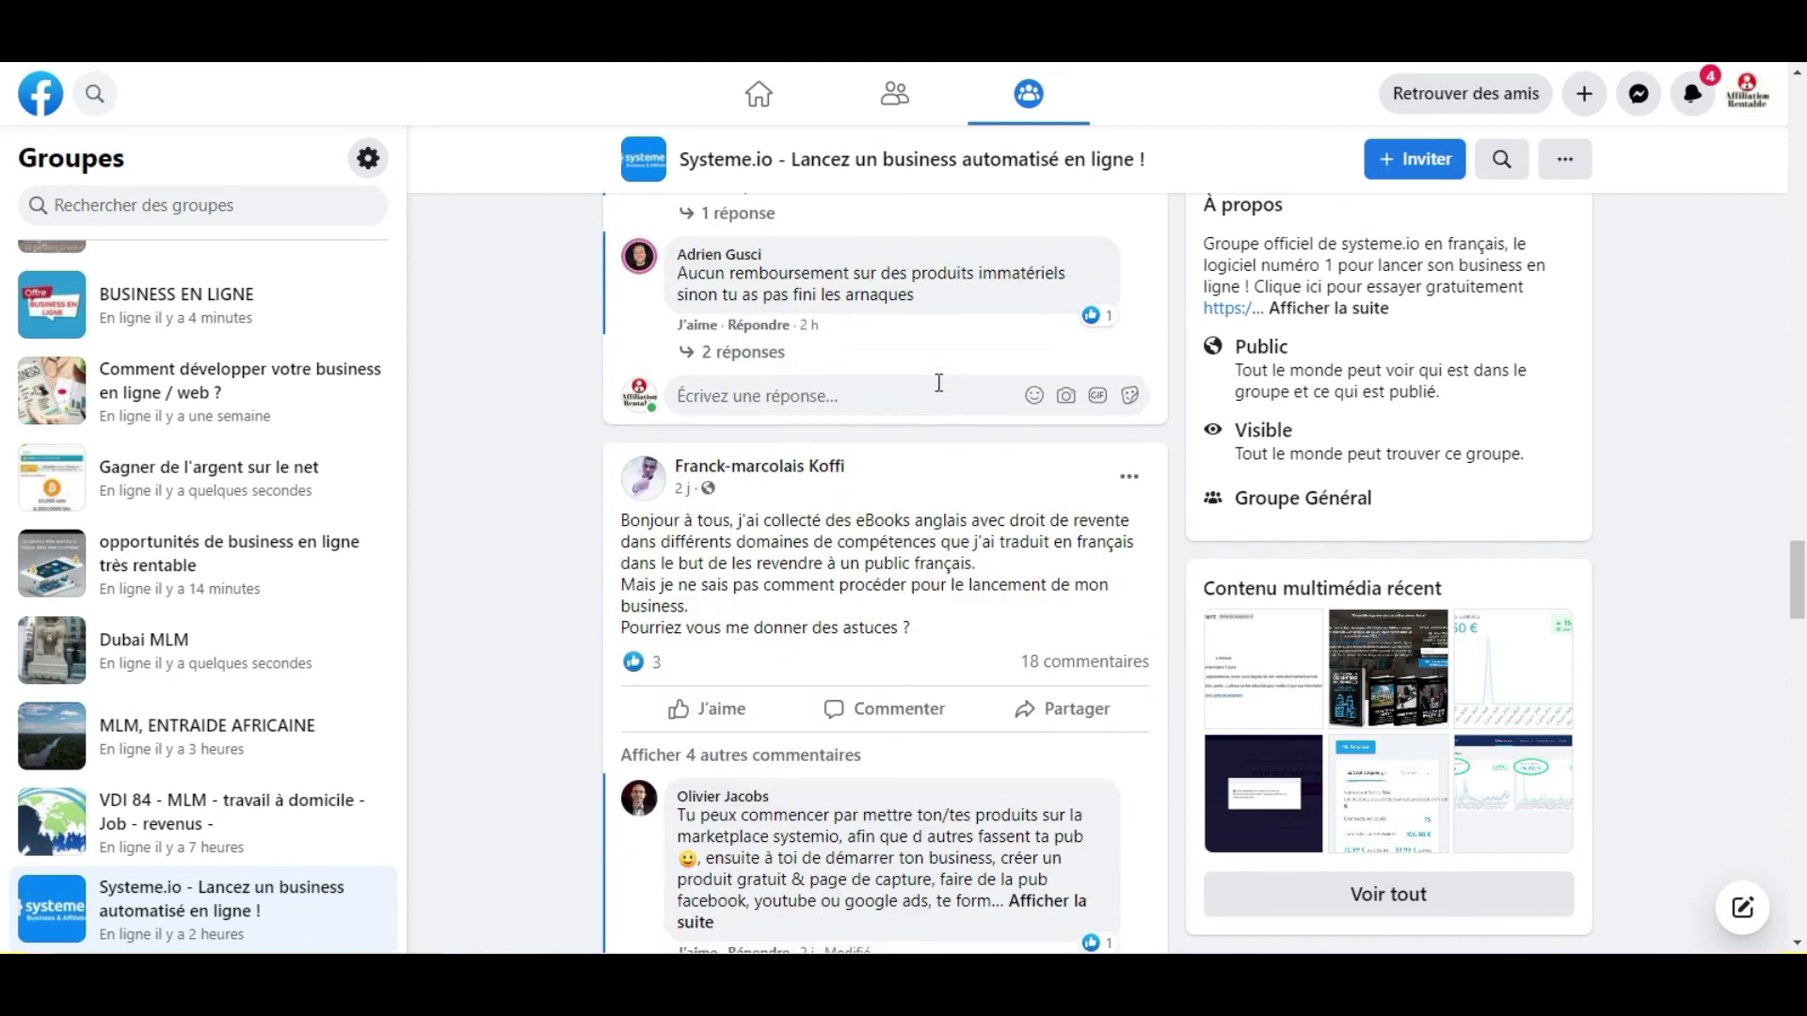
scroll(933, 400, down, 7)
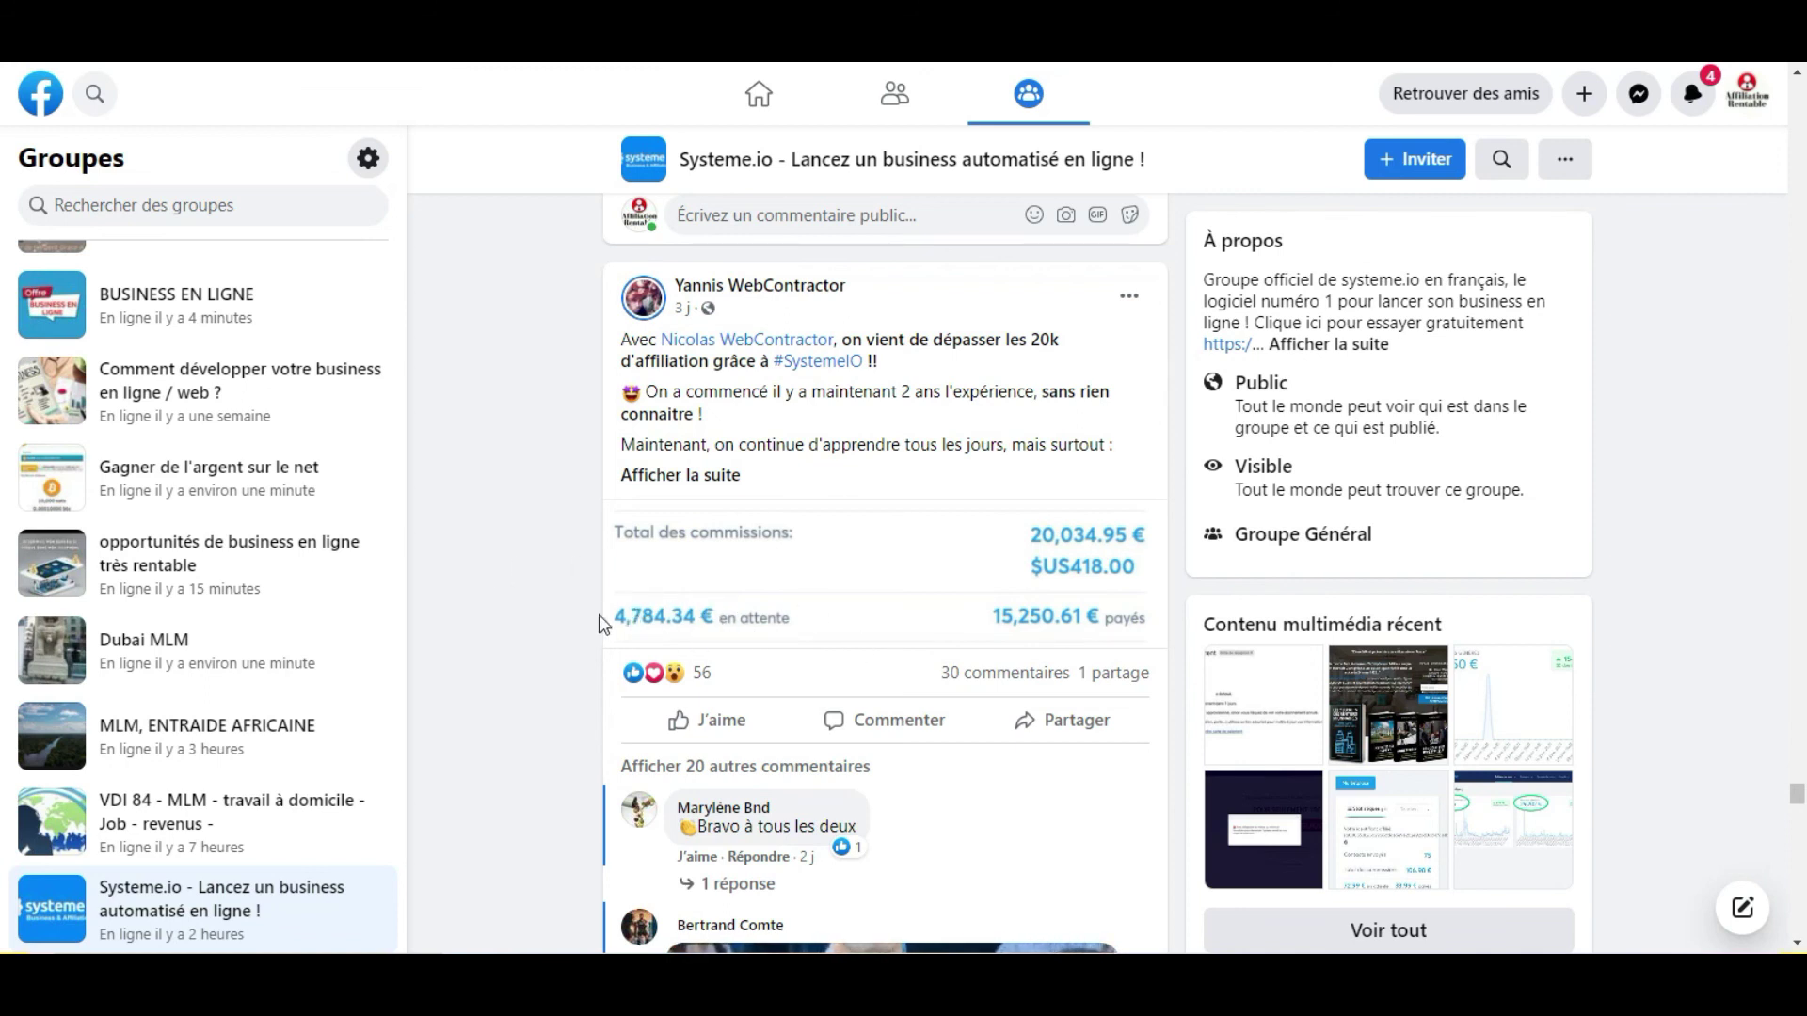
scroll(672, 610, down, 2)
scroll(672, 591, down, 12)
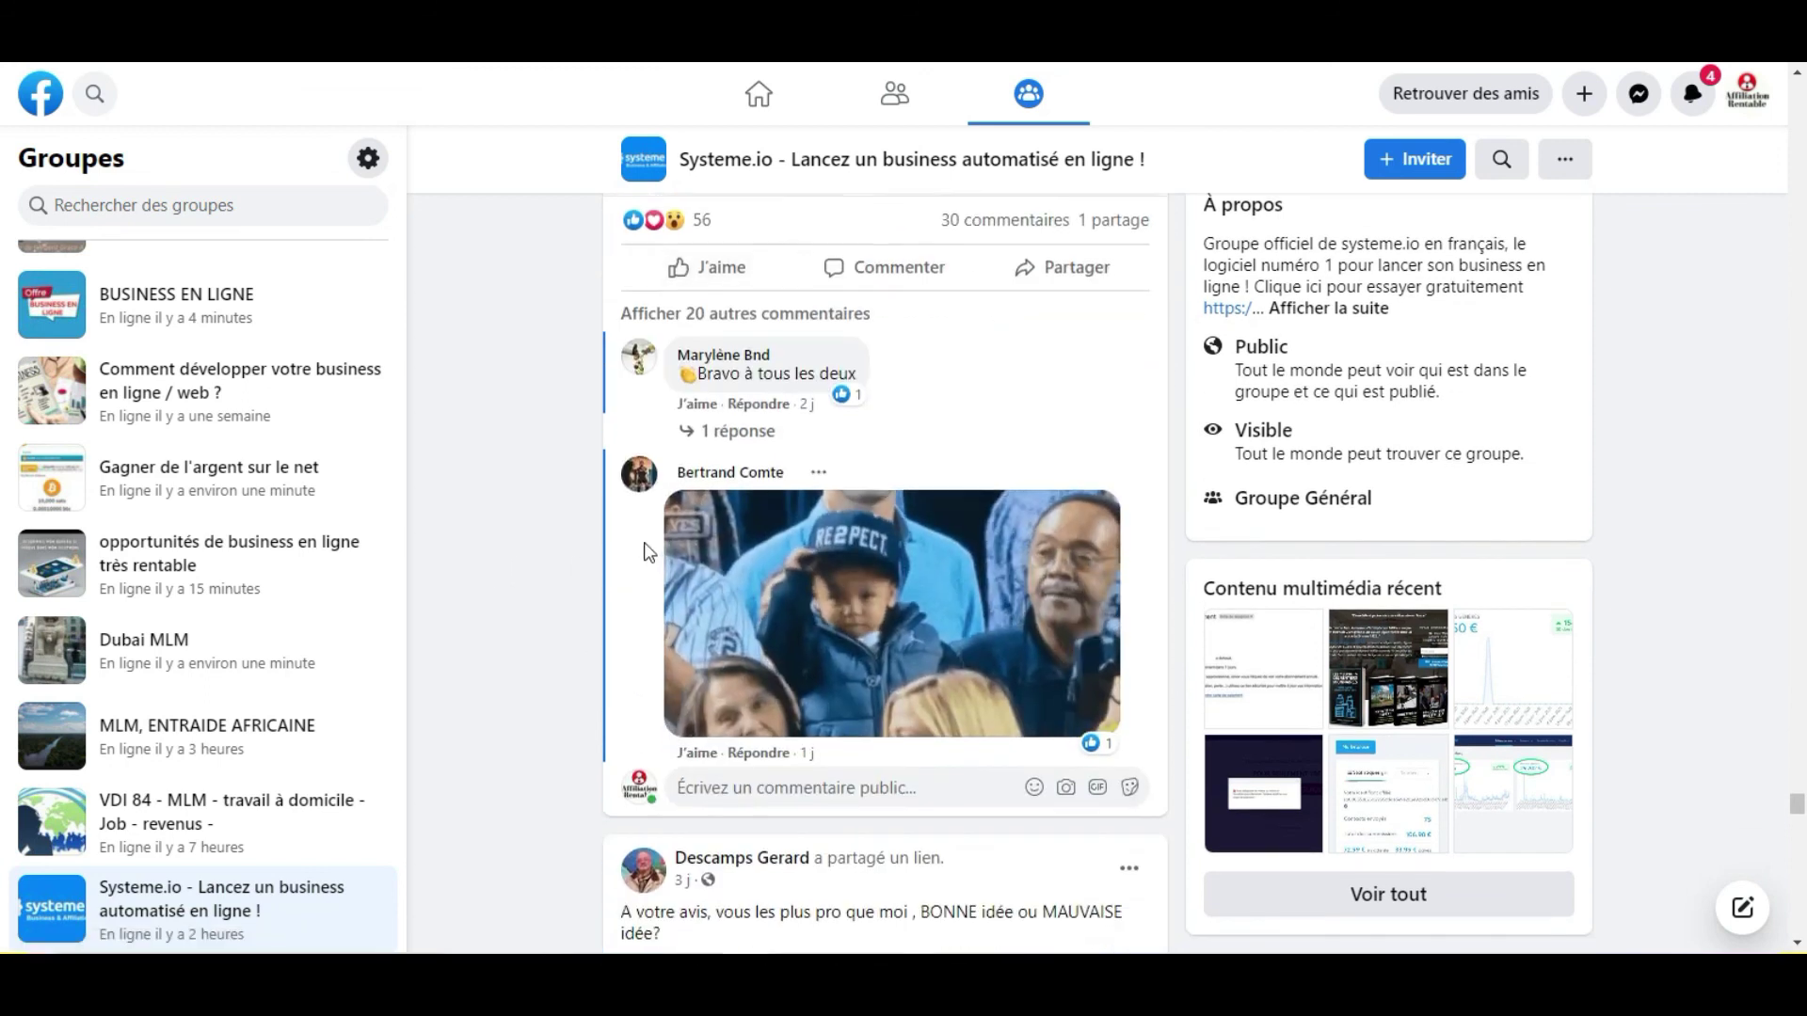
scroll(648, 555, down, 12)
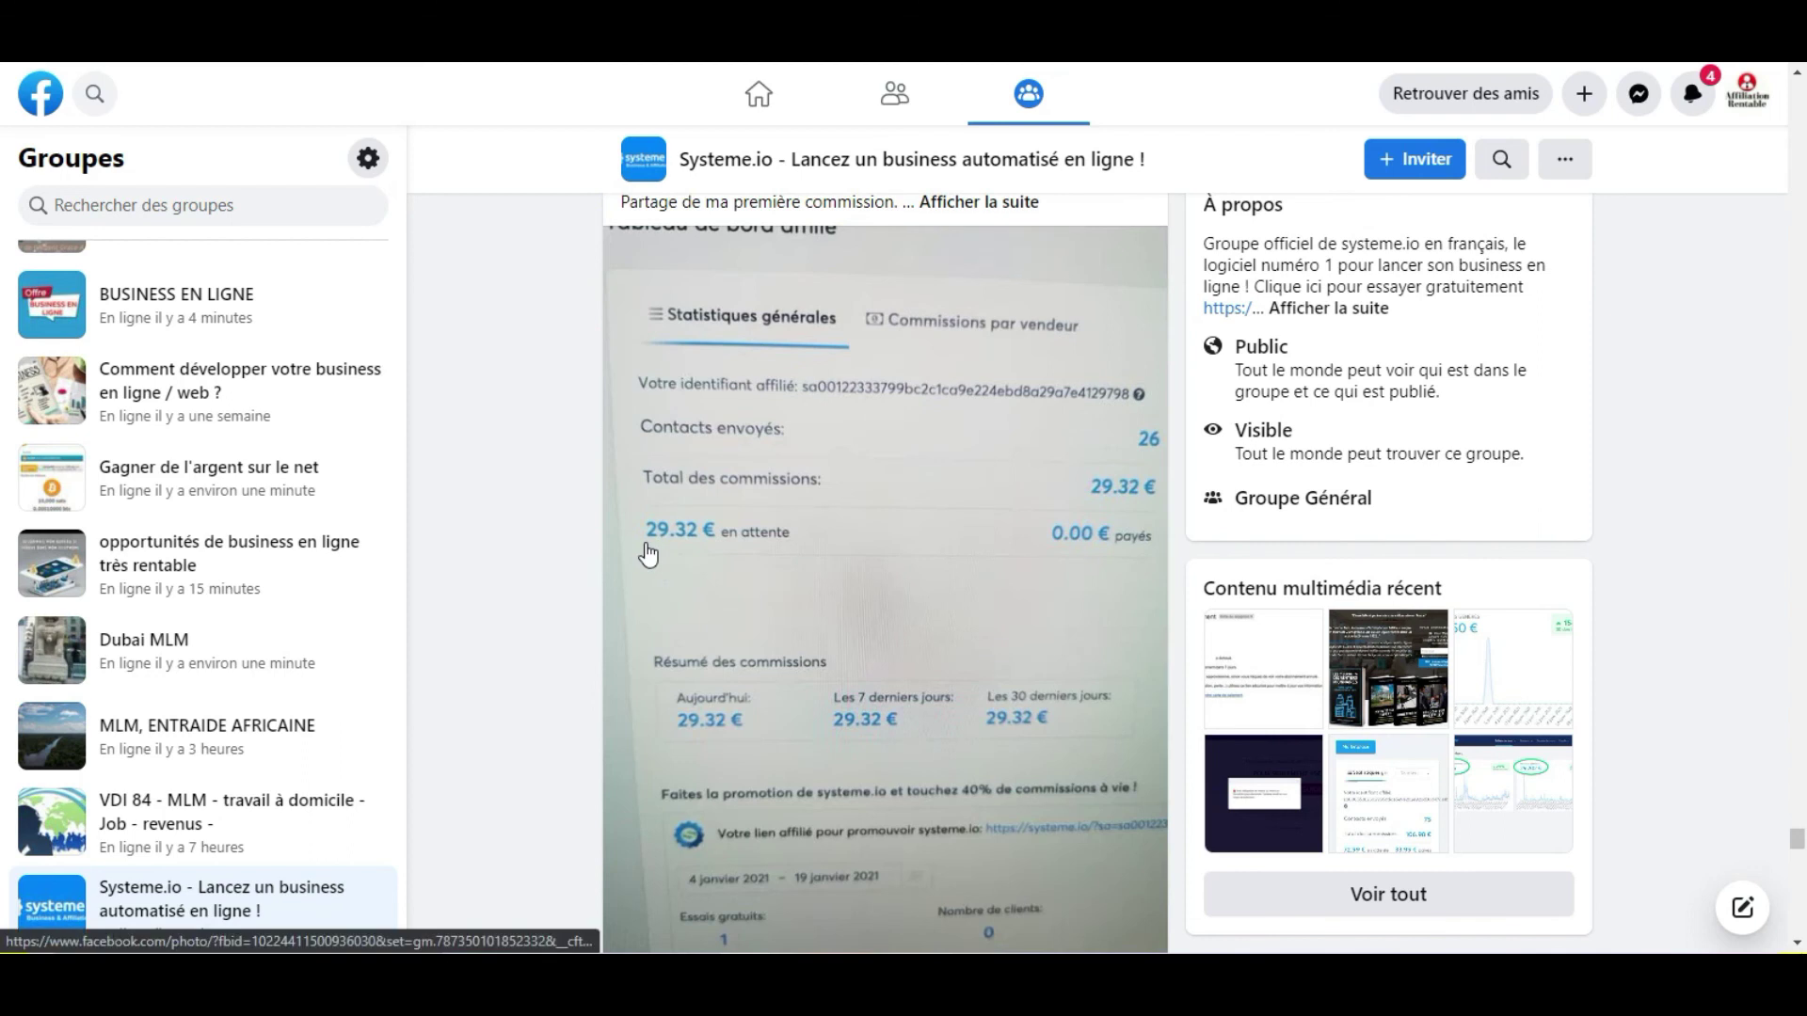
scroll(648, 554, down, 12)
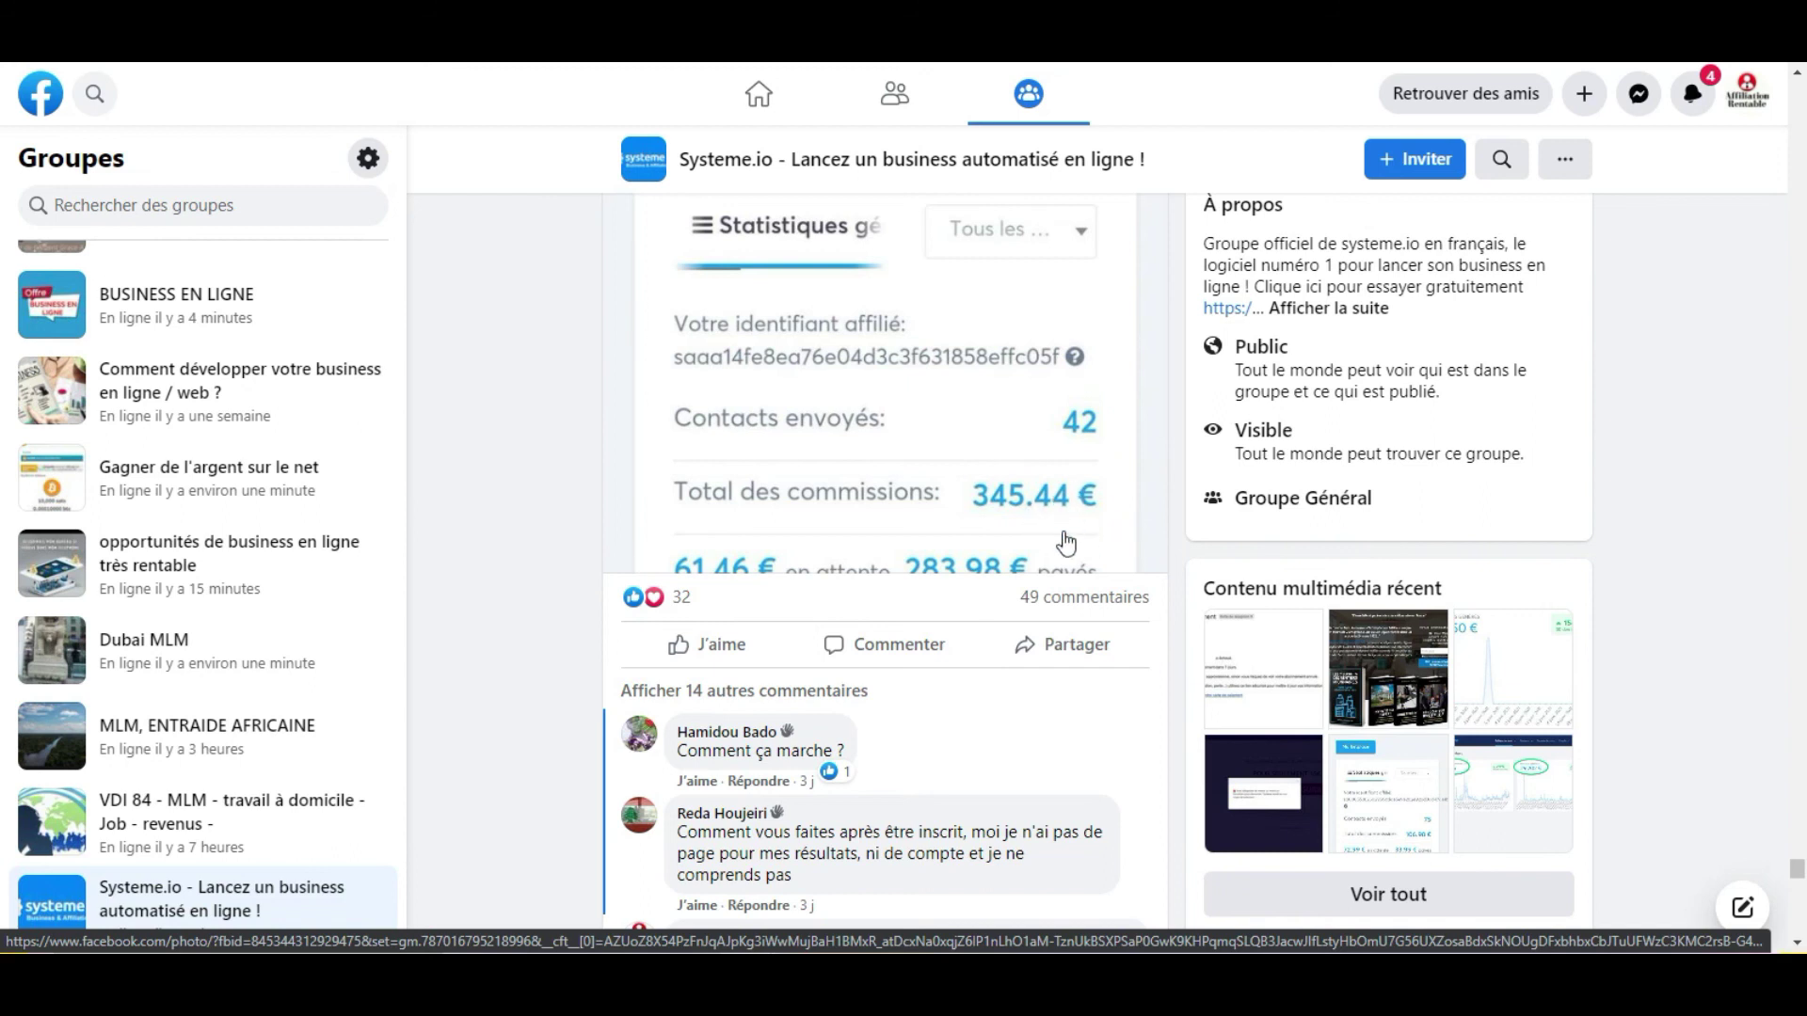
scroll(1054, 555, down, 7)
scroll(1054, 555, down, 15)
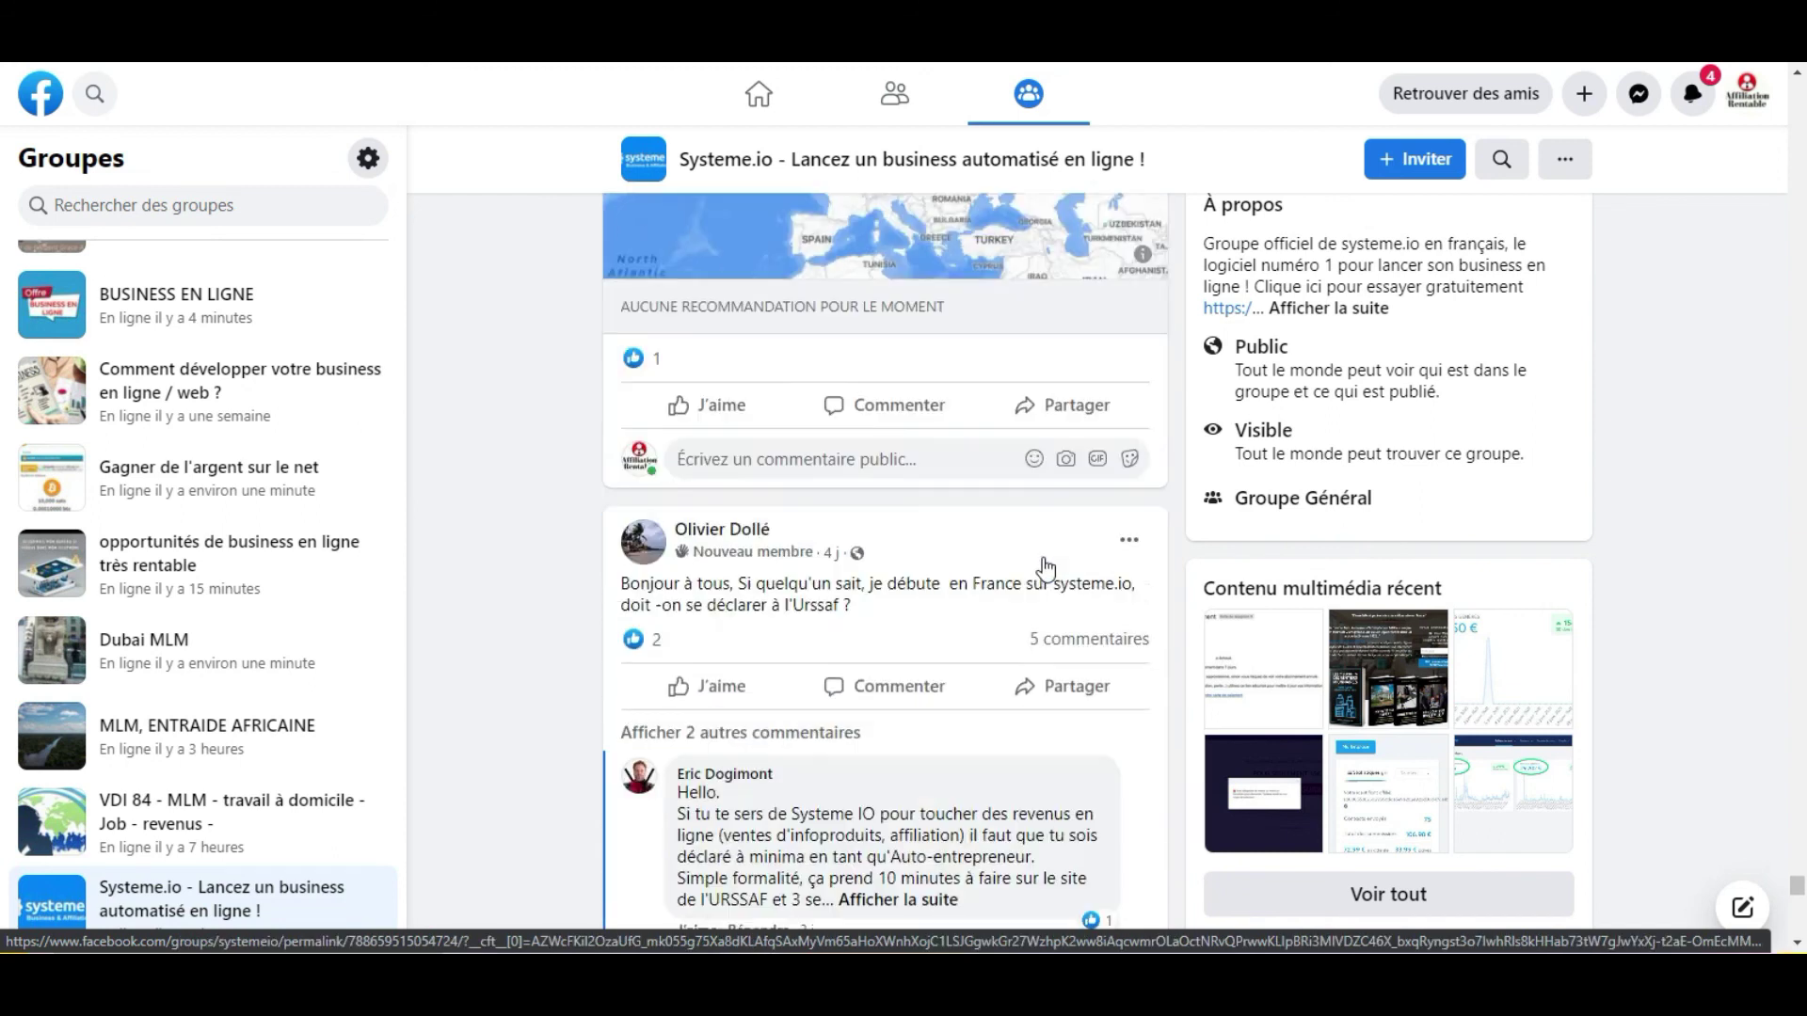
scroll(1047, 576, down, 15)
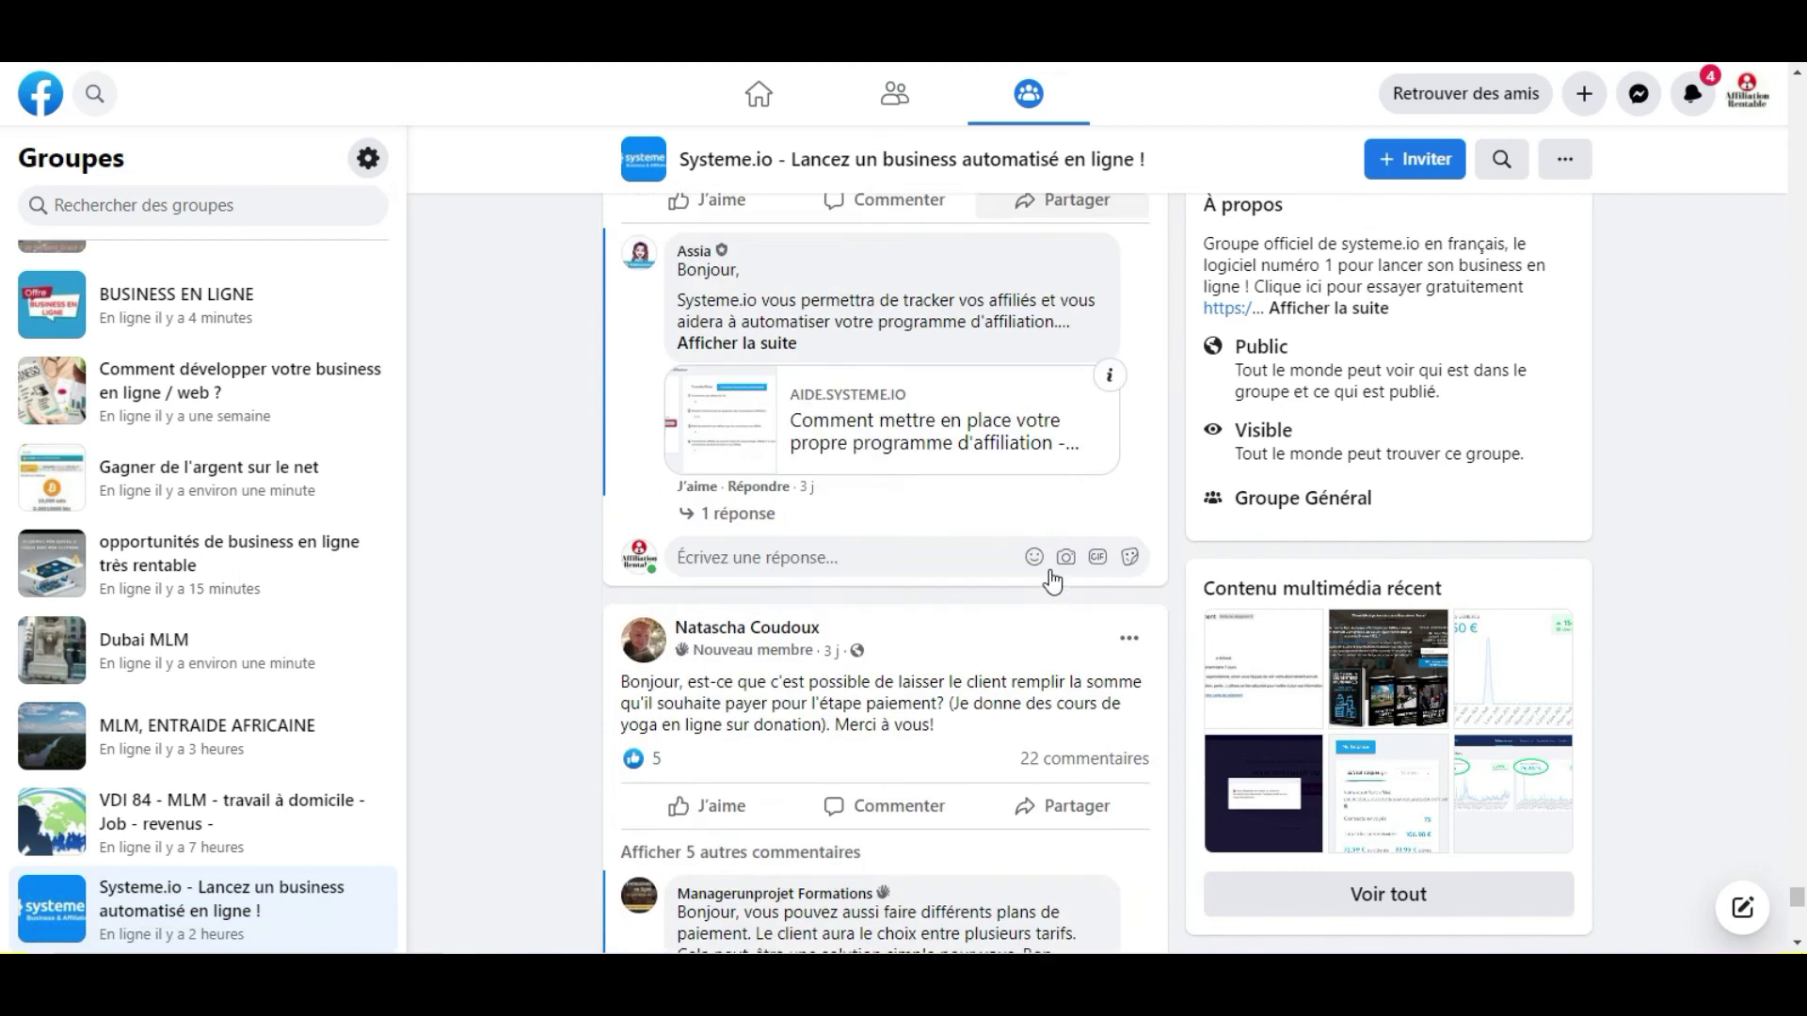
scroll(1046, 603, down, 15)
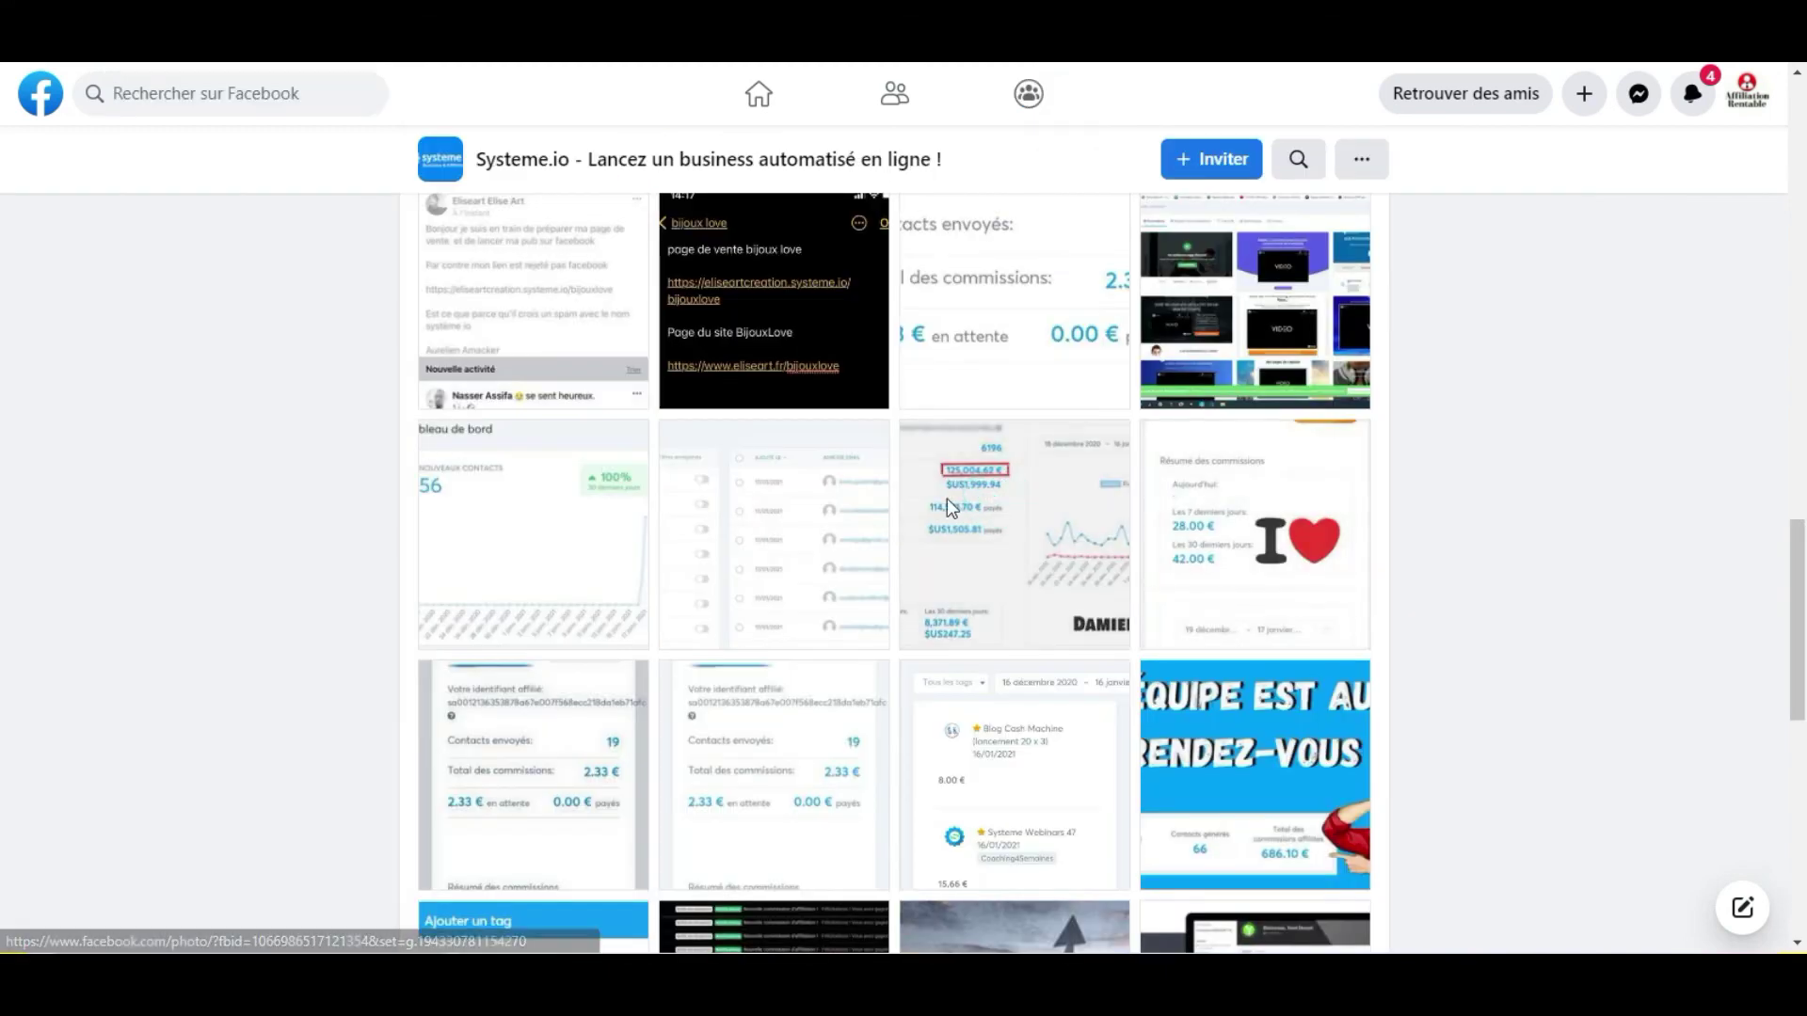
Open the 125,004.62 € commission dashboard screenshot full size in the photo viewer.
click(947, 499)
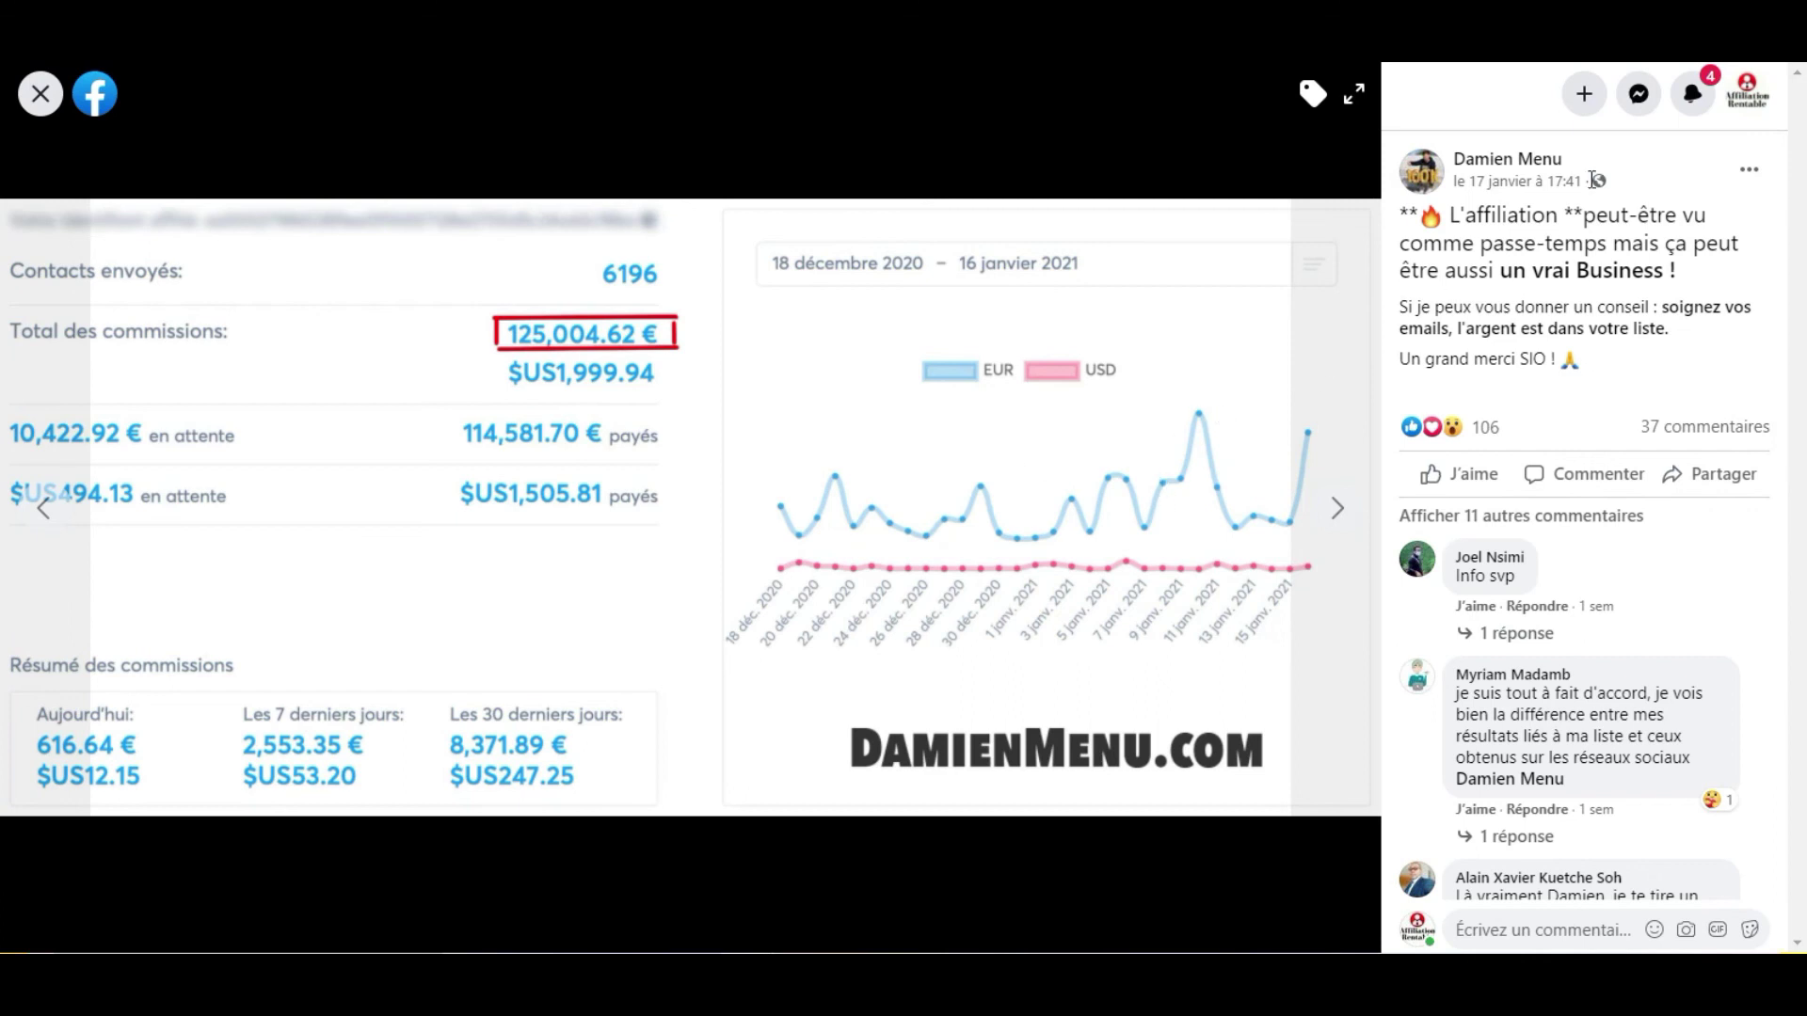
Go to the post author's group profile and view his 2020 affiliation earnings chart enlarged.
click(1531, 177)
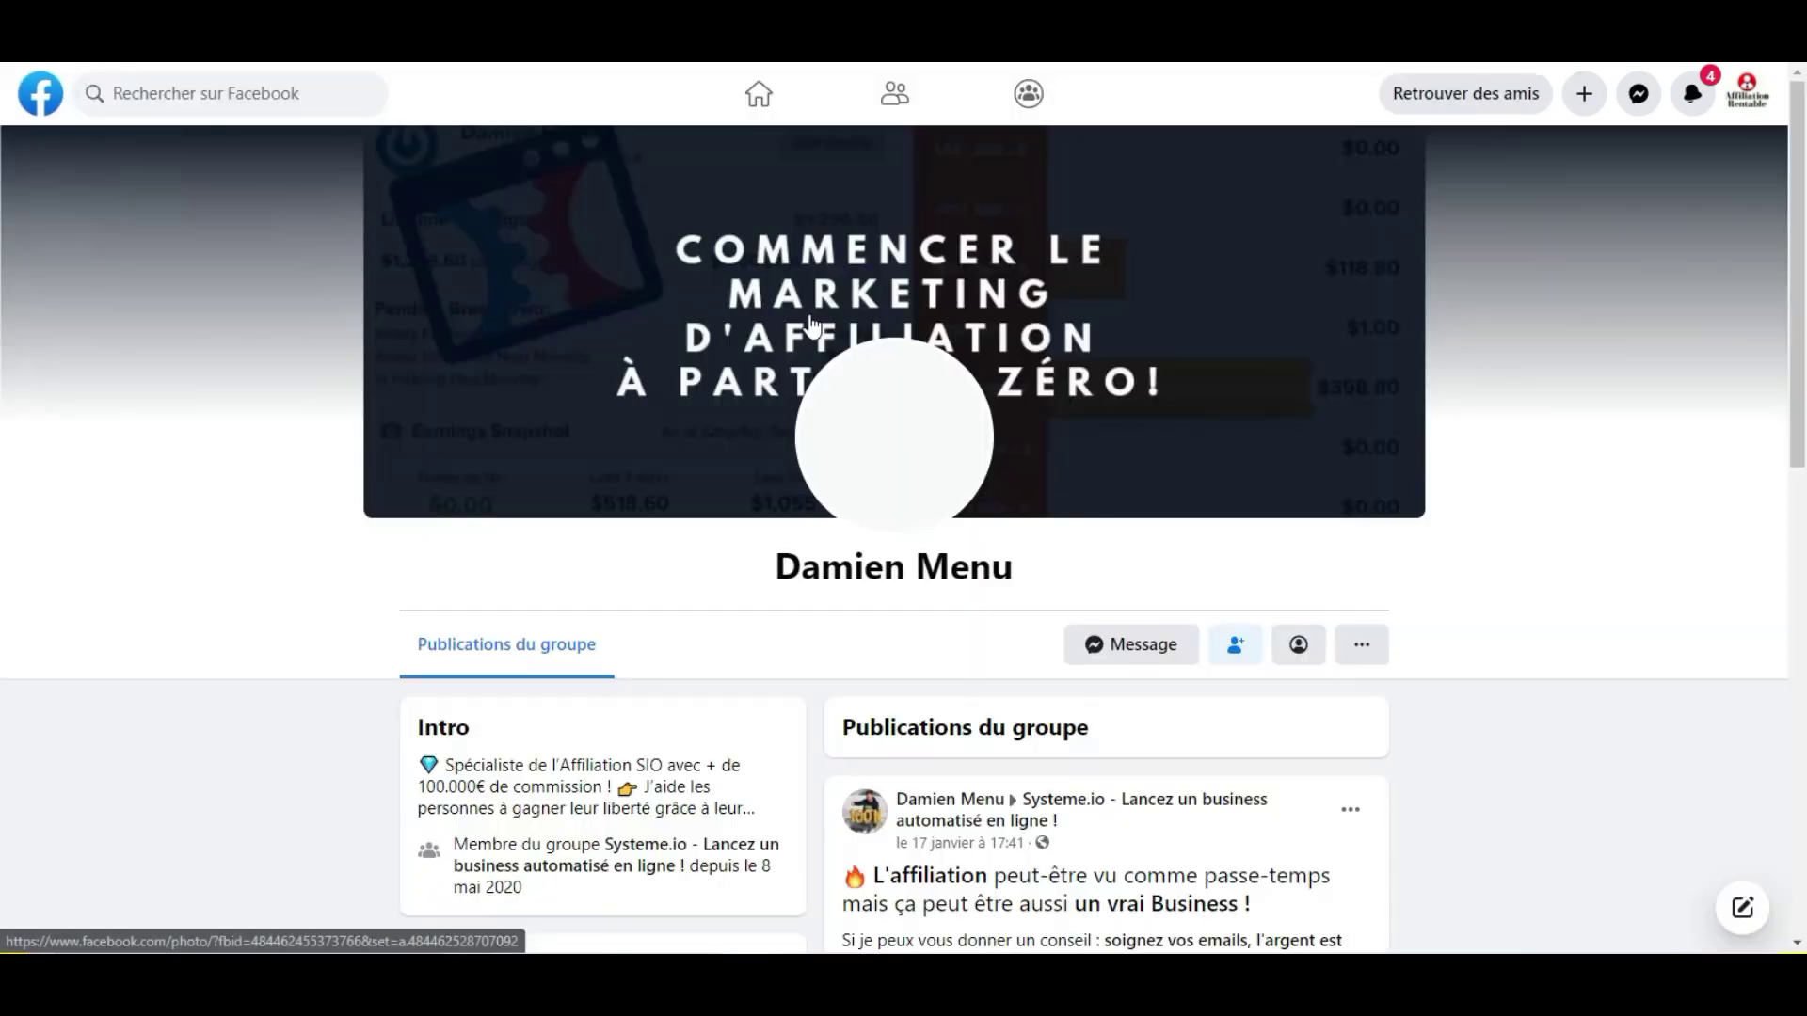
scroll(834, 381, down, 6)
scroll(834, 381, down, 5)
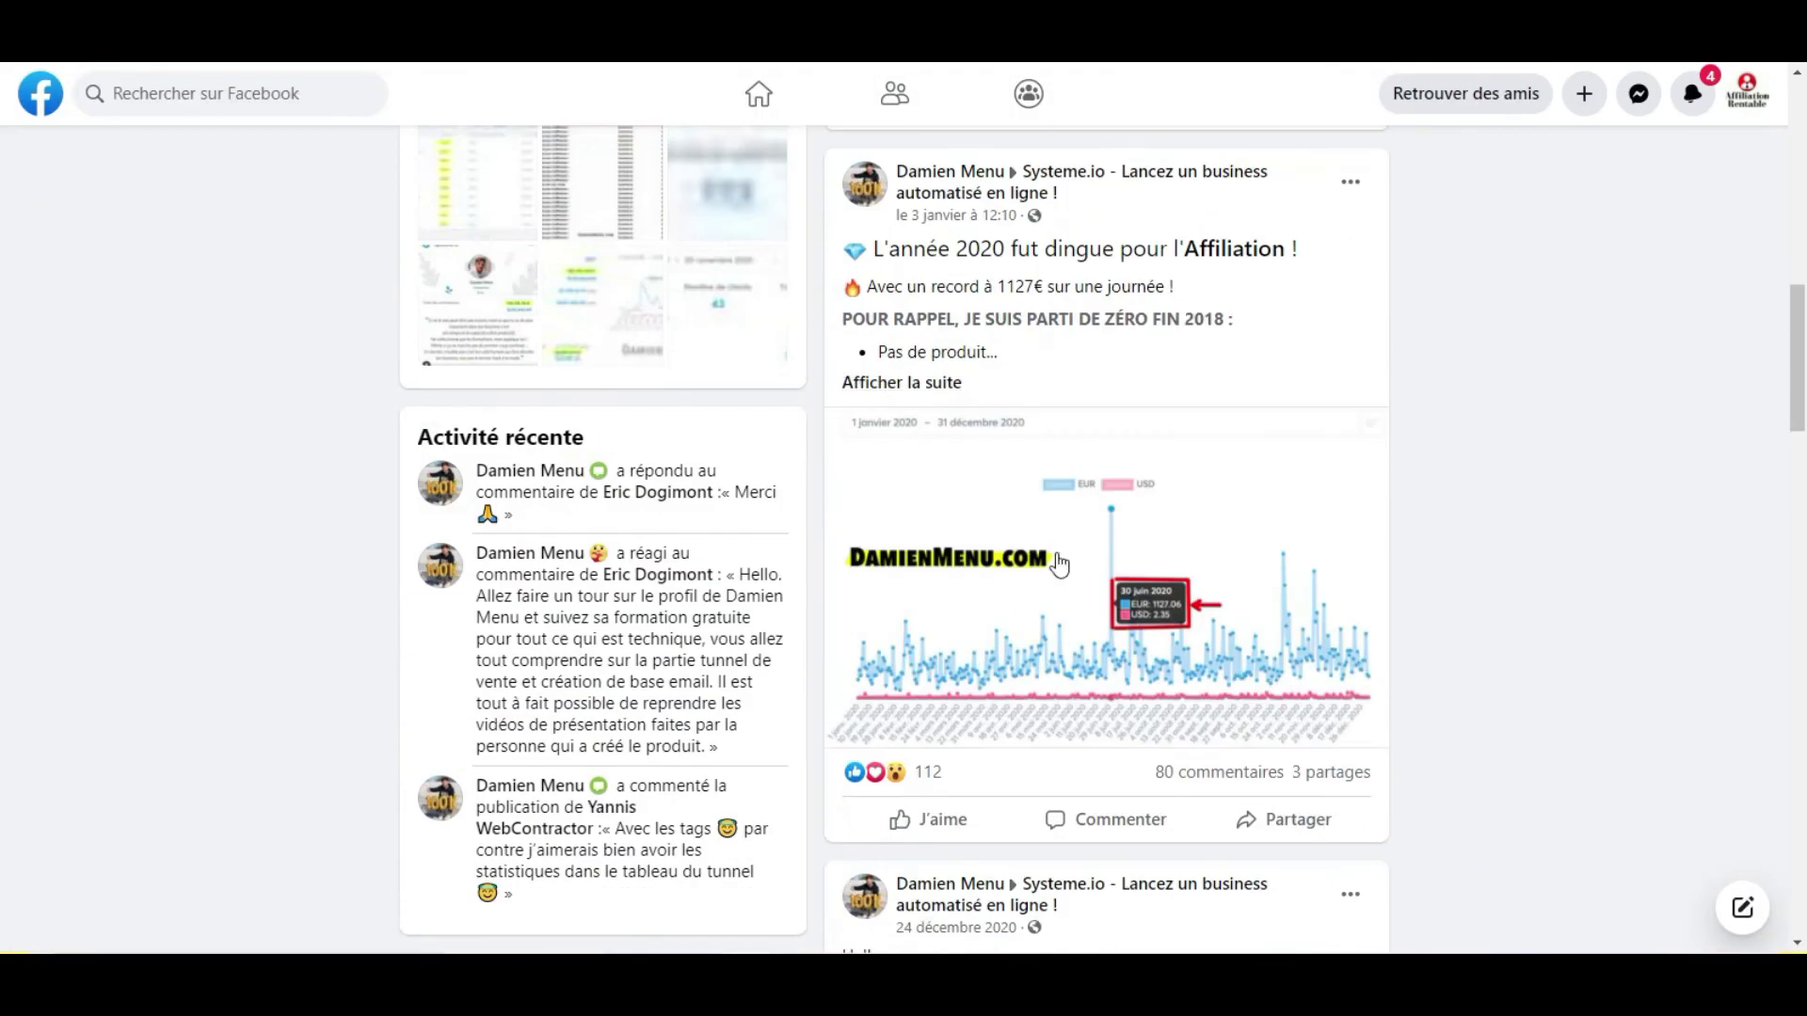
click(1064, 567)
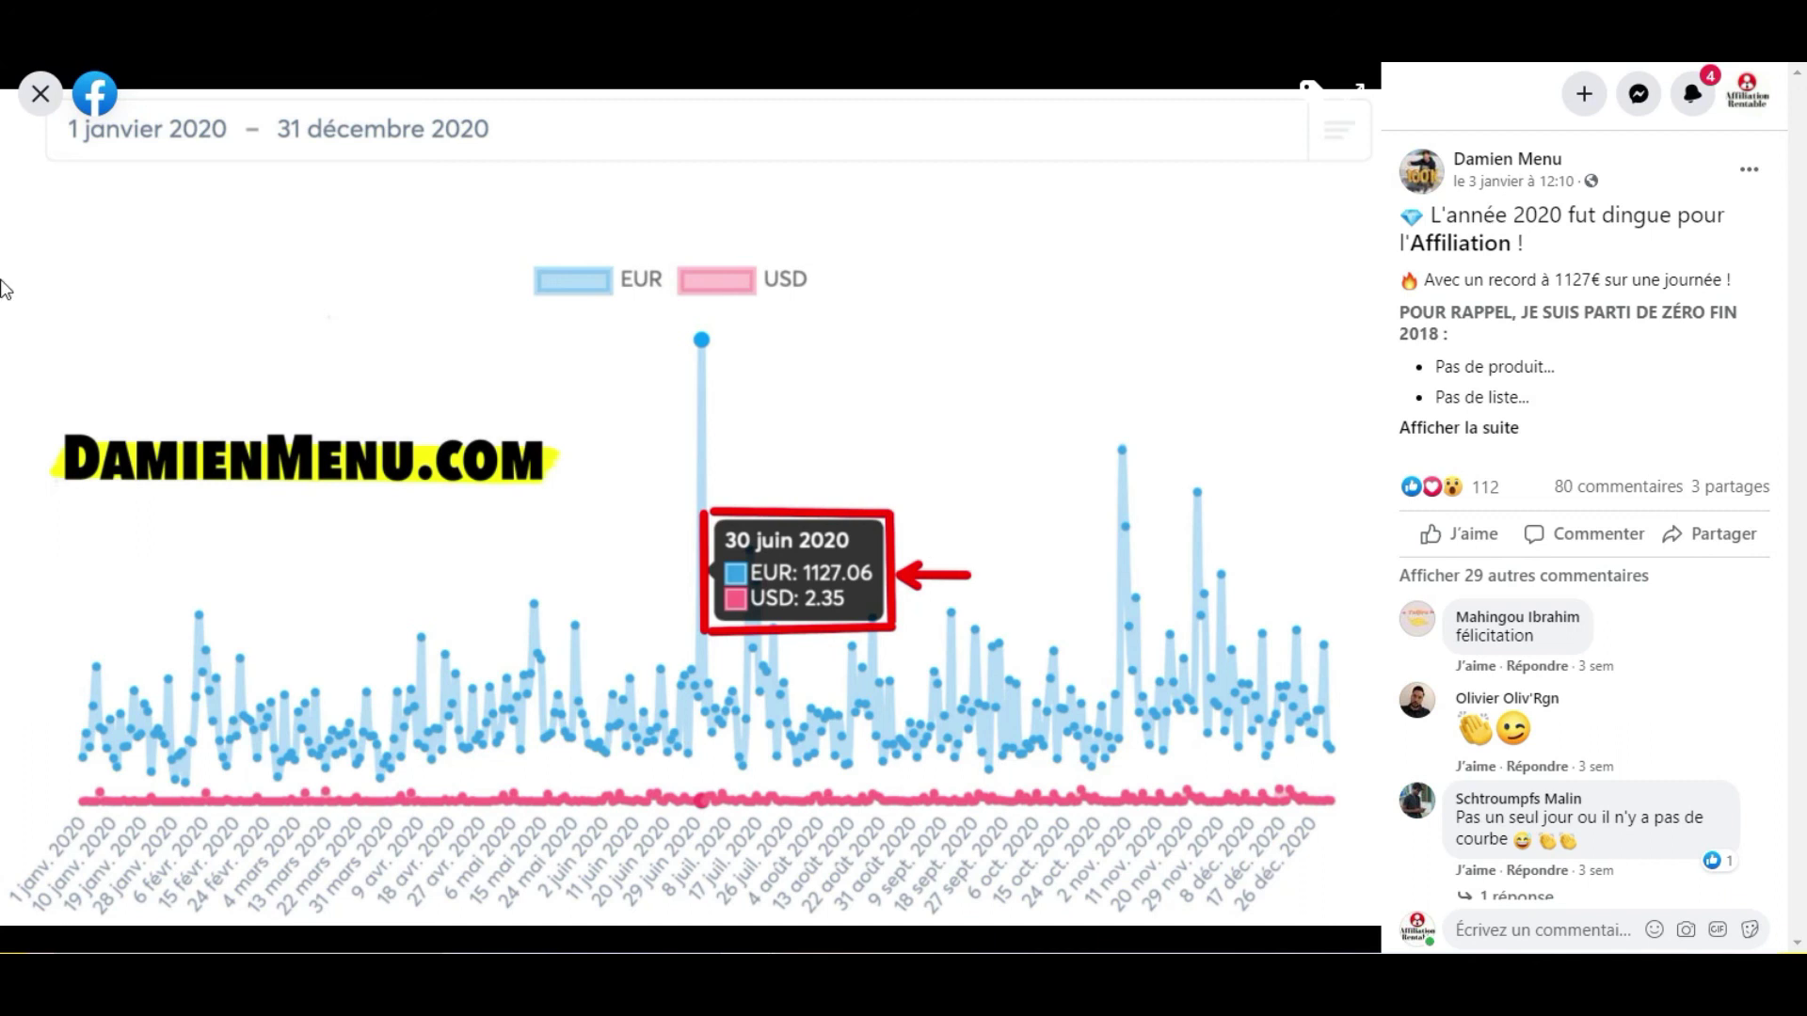
click(41, 110)
Back on the profile, enlarge the commission dashboard image from his latest post.
scroll(1506, 489, down, 7)
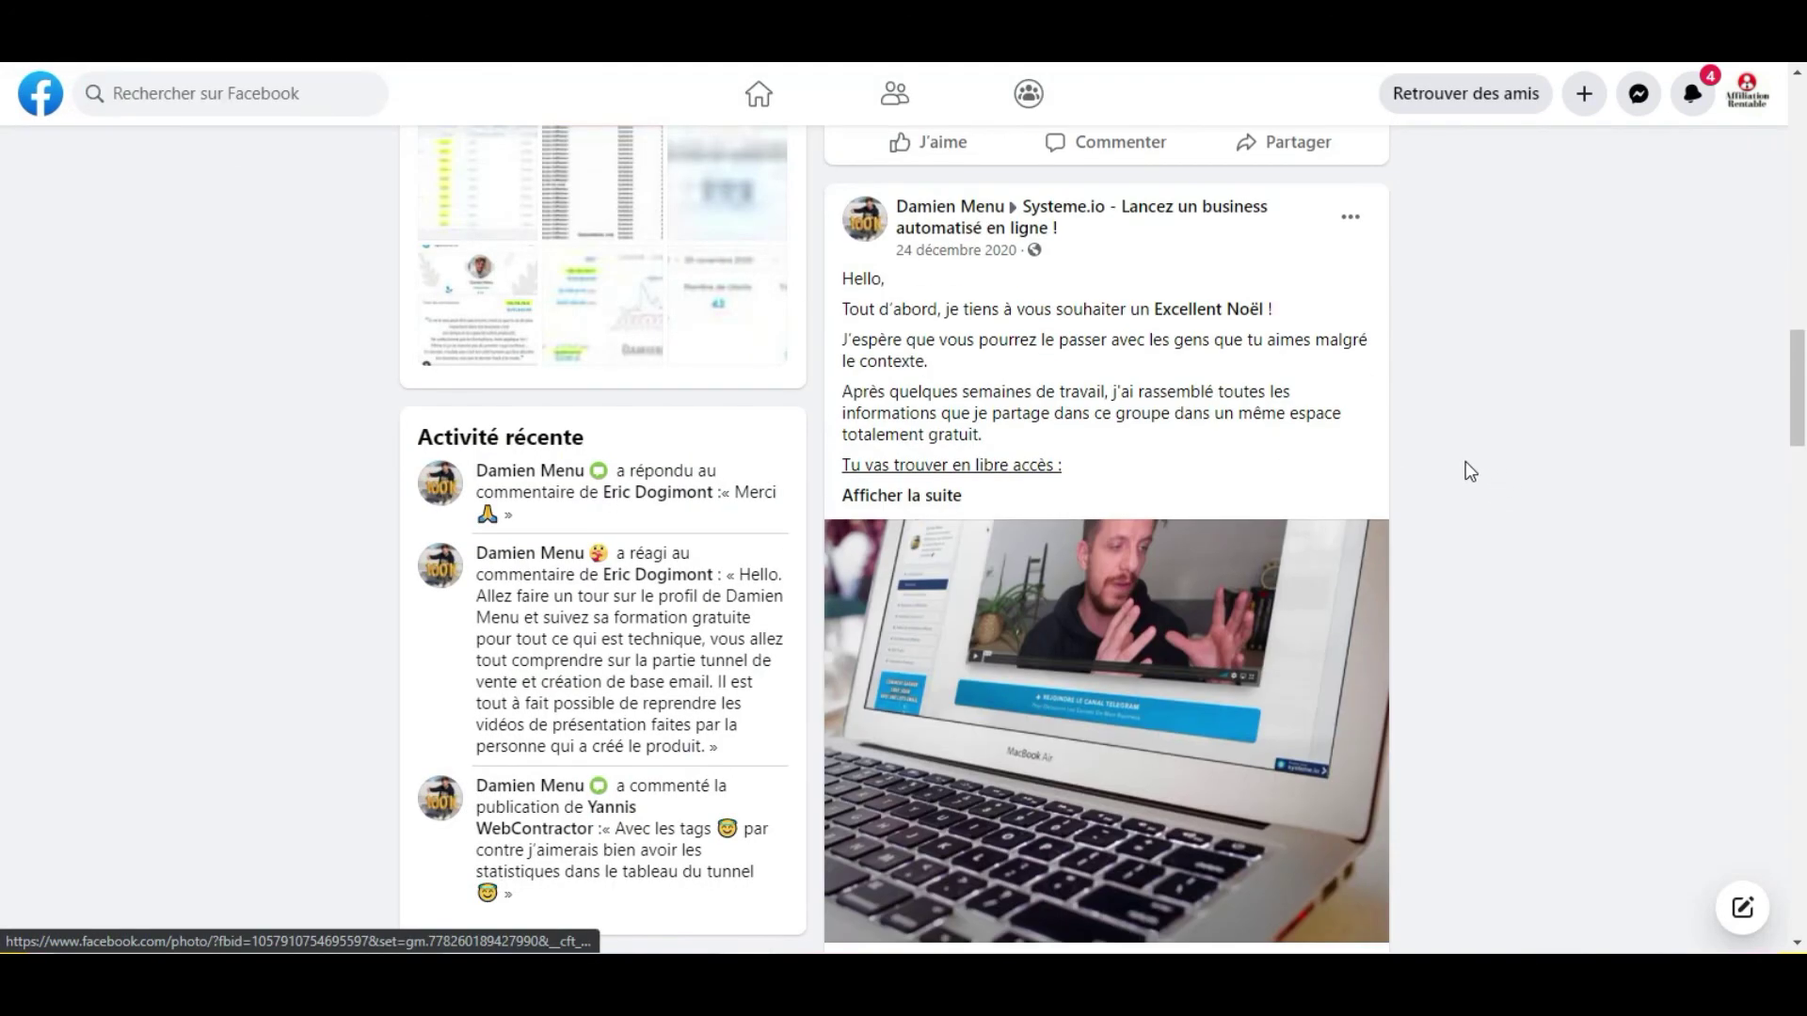
scroll(1466, 461, up, 5)
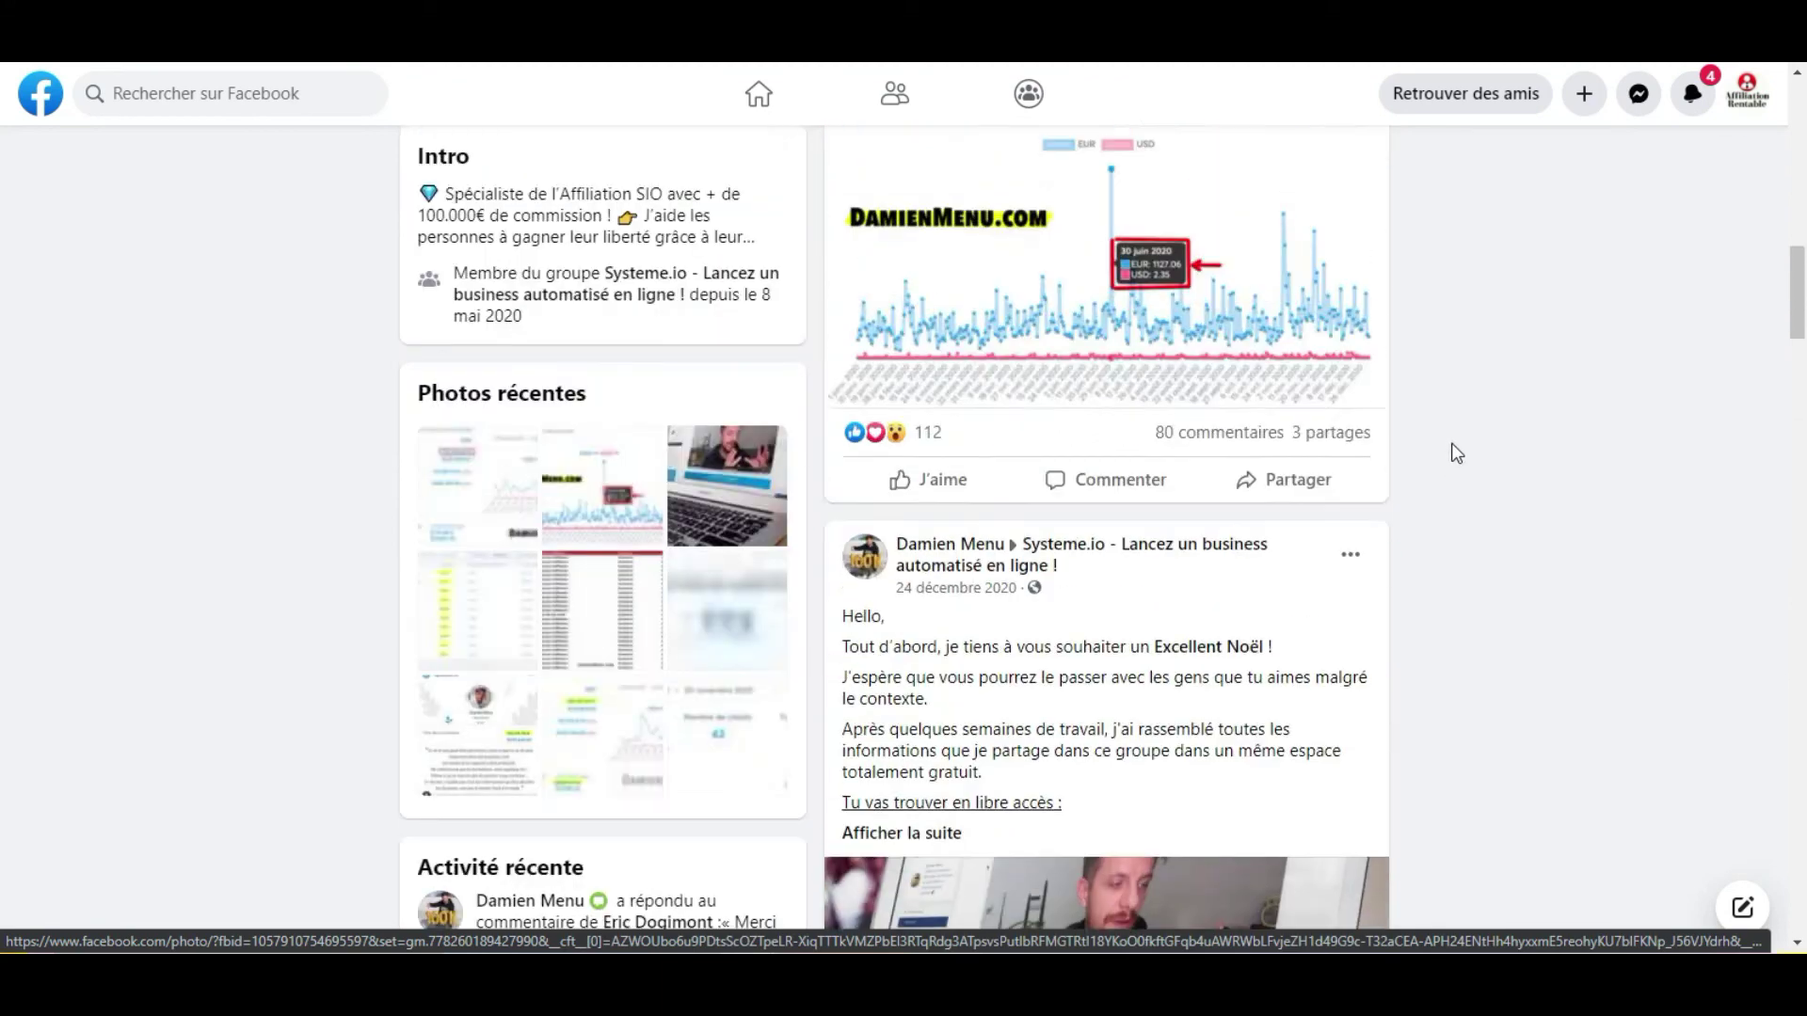
scroll(1454, 450, up, 6)
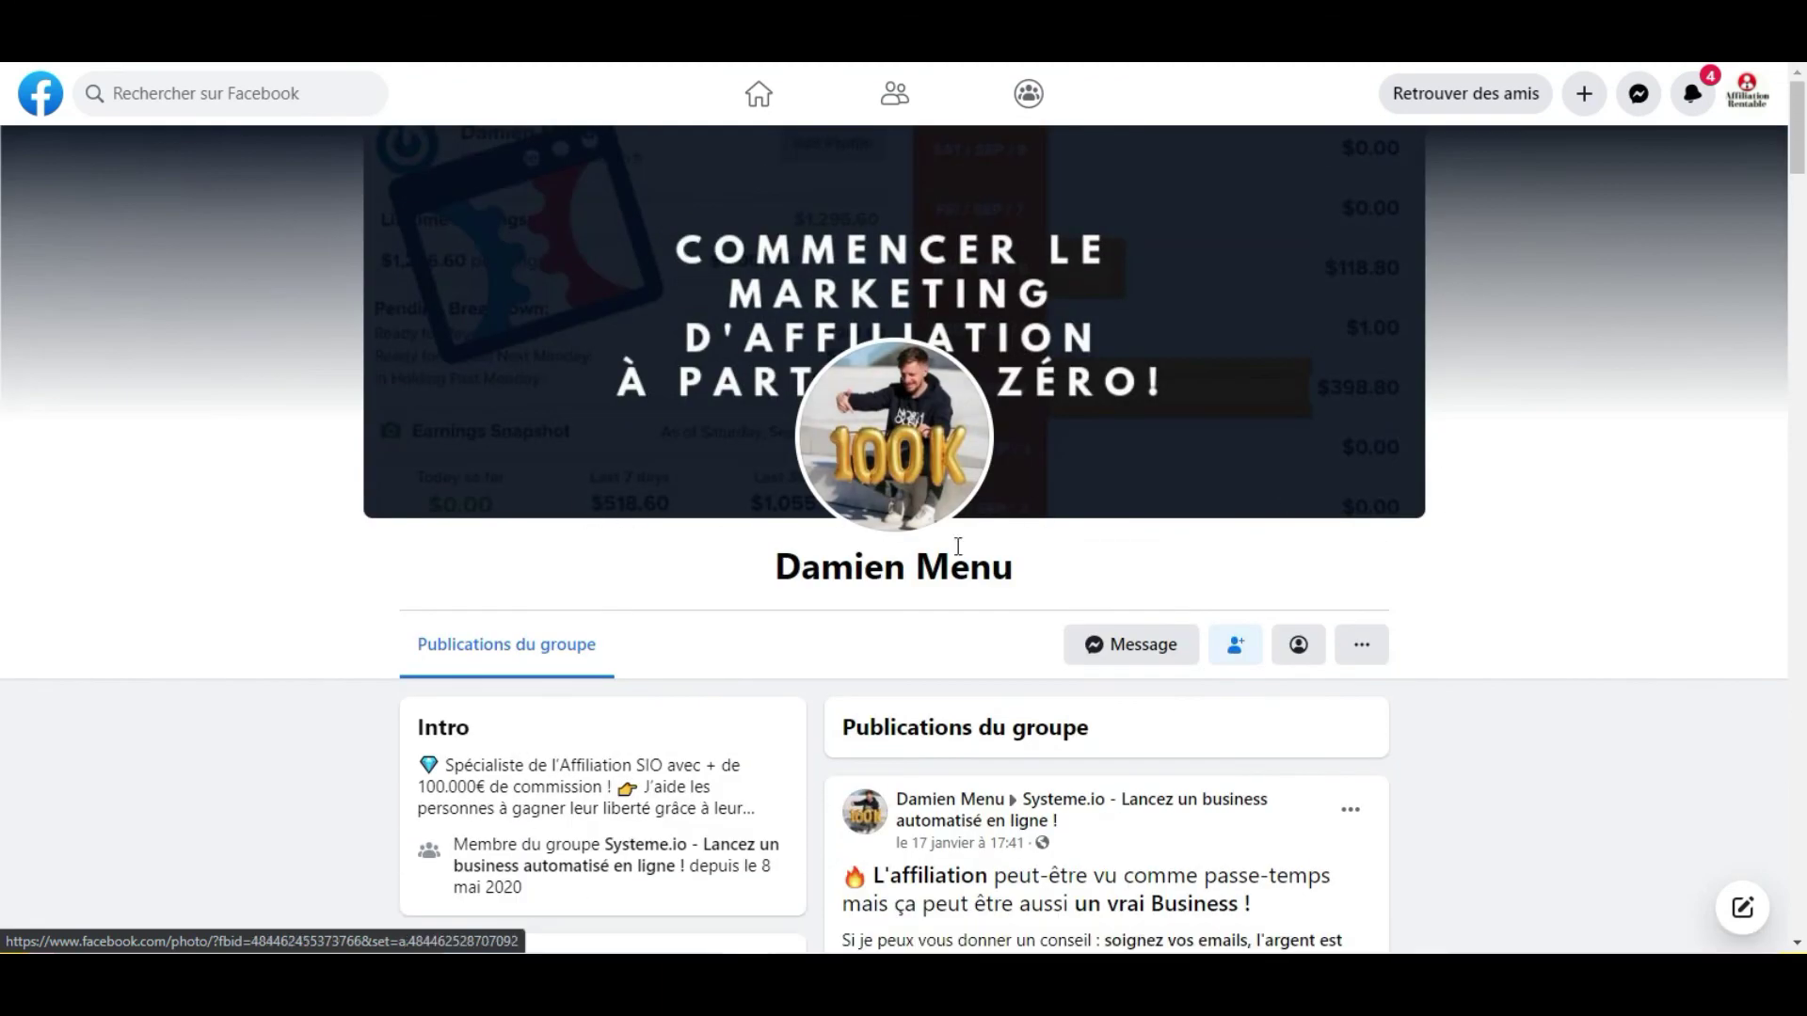
scroll(958, 546, down, 6)
click(1138, 472)
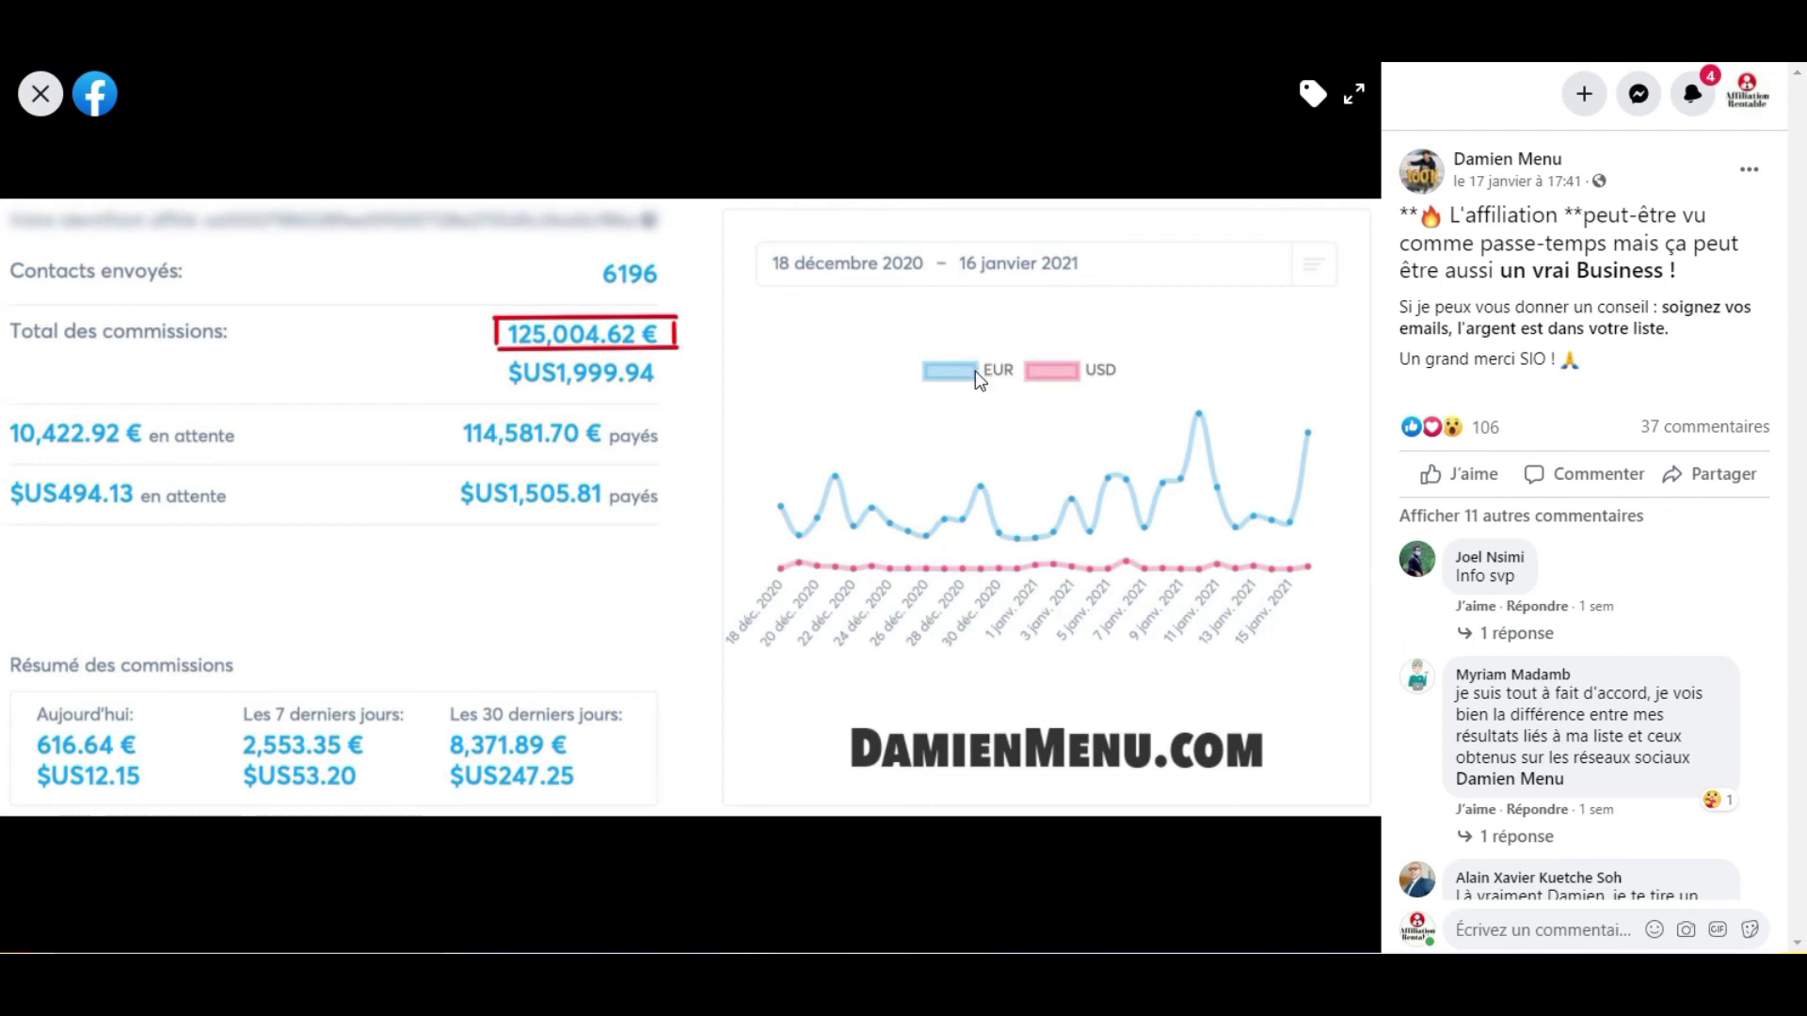
Scroll the screenshot's comments down to the praise ending 'ça c'est du lourd.'.
scroll(682, 582, down, 1)
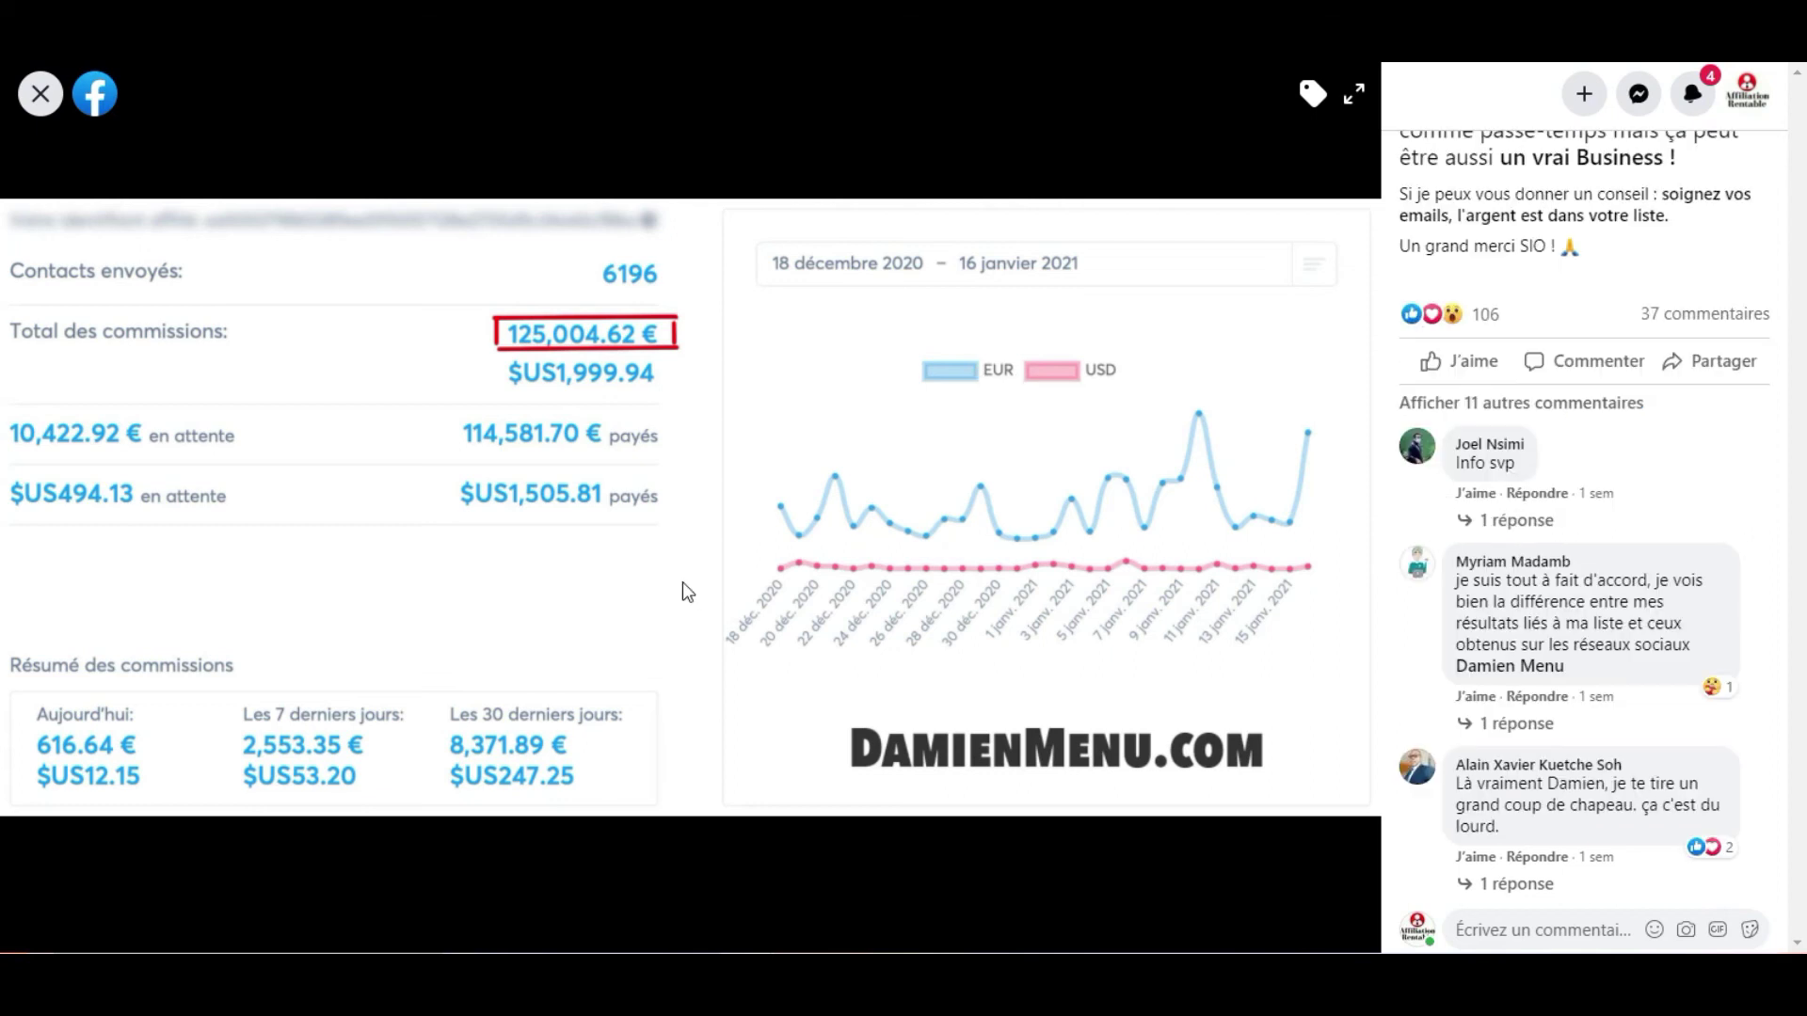